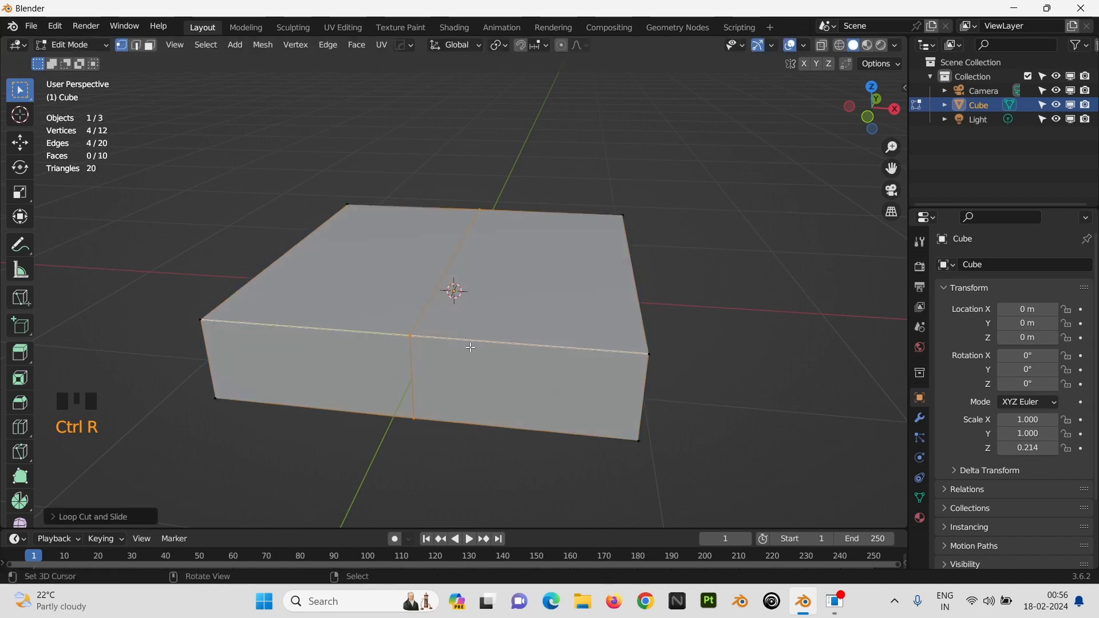
Step: Delete all faces of the block's negative X half, keeping only the positive X half
key("3")
right_click(395, 331, "alt+shift")
key("x")
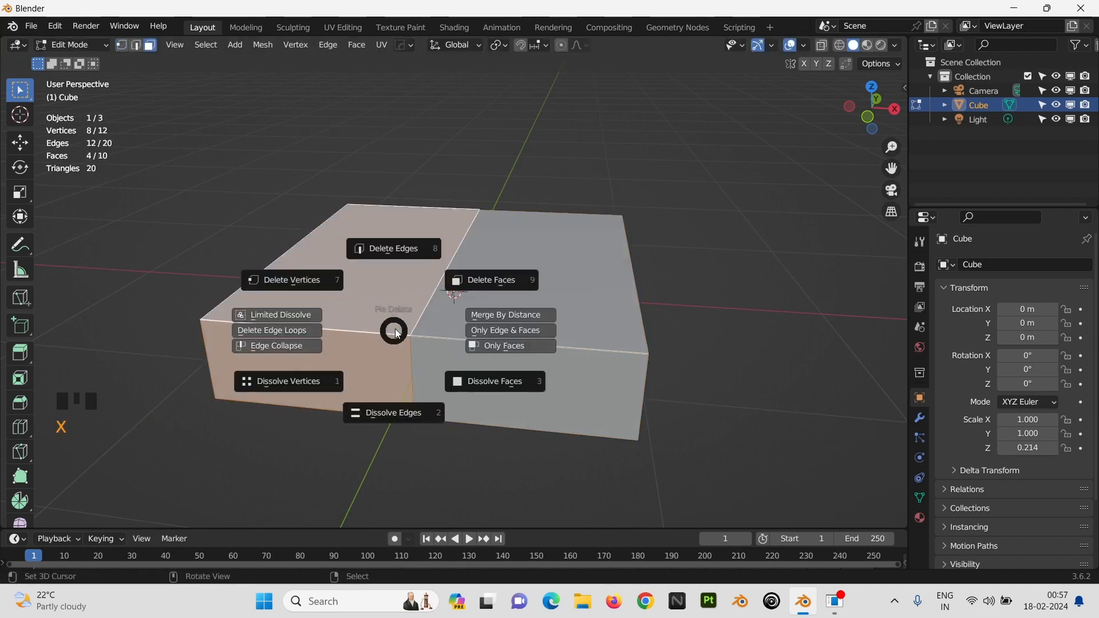
left_click(392, 314)
left_click(323, 275)
key("x")
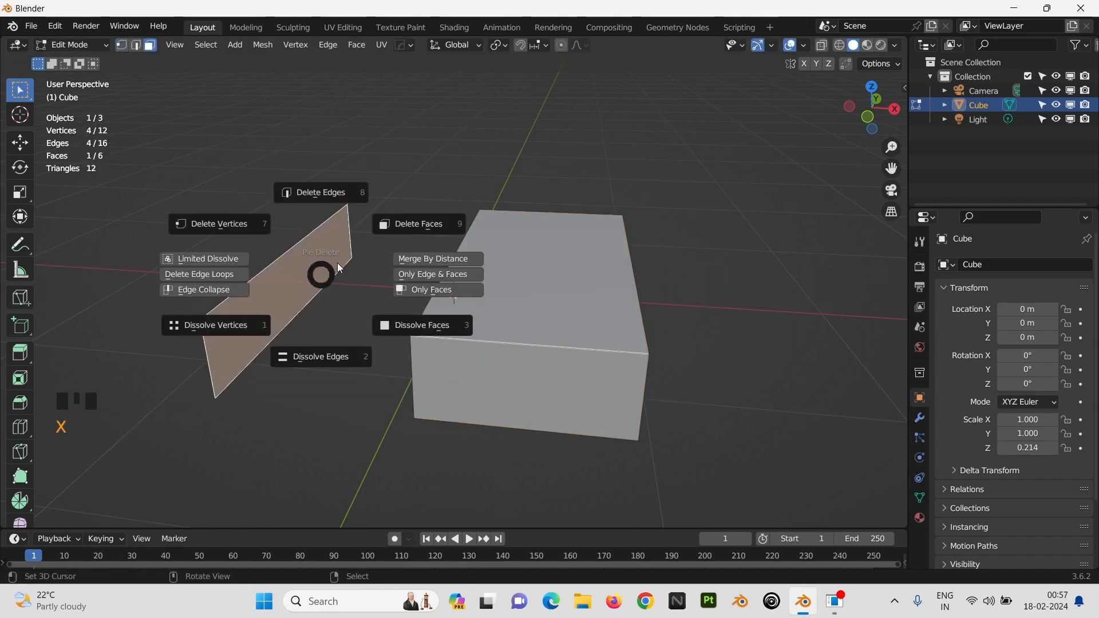
left_click(427, 223)
key("Tab")
Step: Add a Mirror modifier on the X axis to the remaining half of the block
middle_click_drag(904, 422, 815, 391)
left_click(920, 398)
left_click(920, 398)
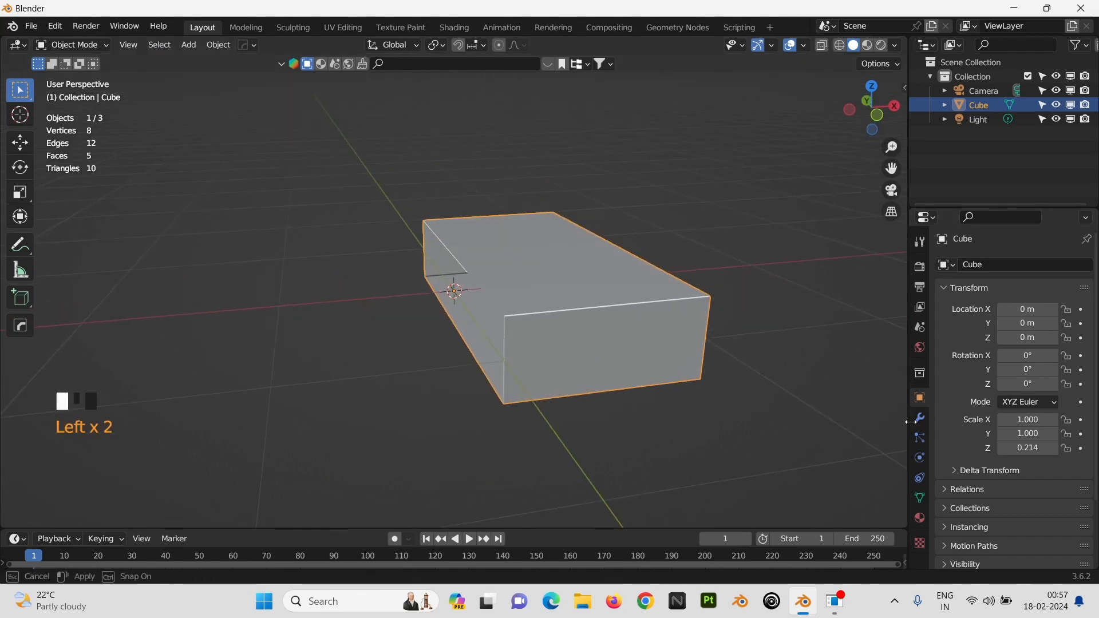
left_click(921, 418)
left_click(963, 262)
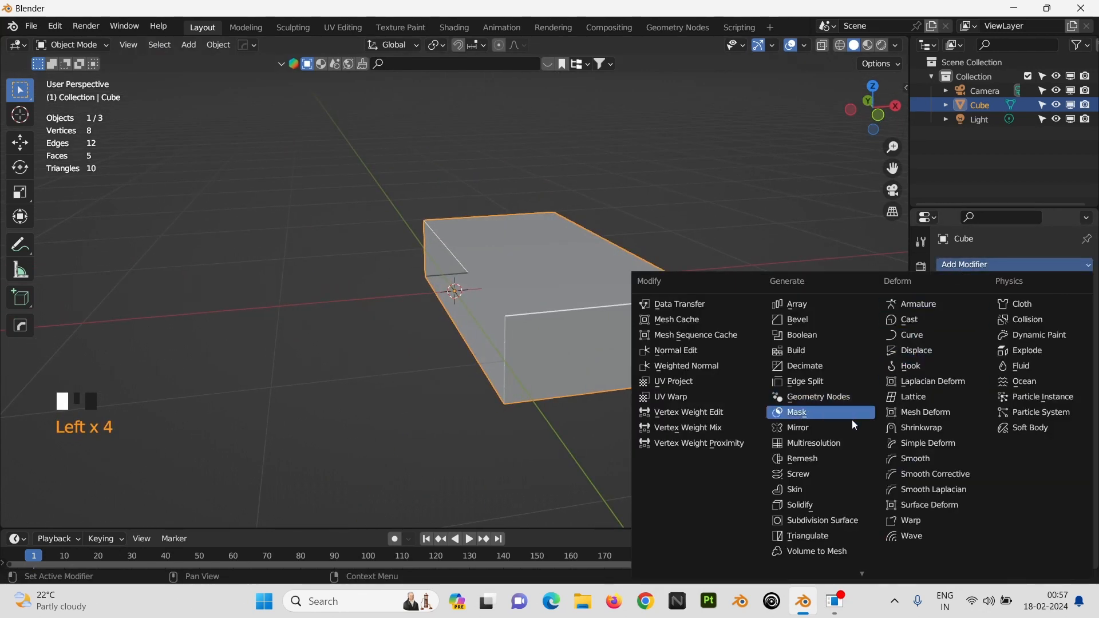
left_click(793, 427)
middle_click_drag(744, 376, 620, 328)
right_click(618, 327)
Step: Scale the mirrored block up along the global Z axis to make it taller
key("Tab")
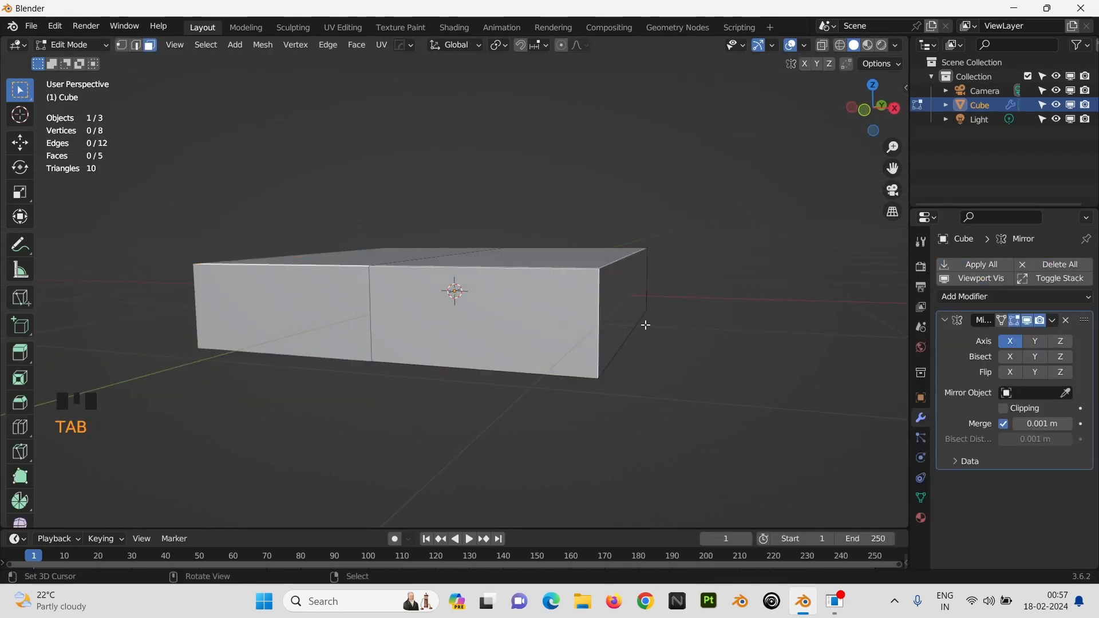
key("Tab")
key("s")
key("z")
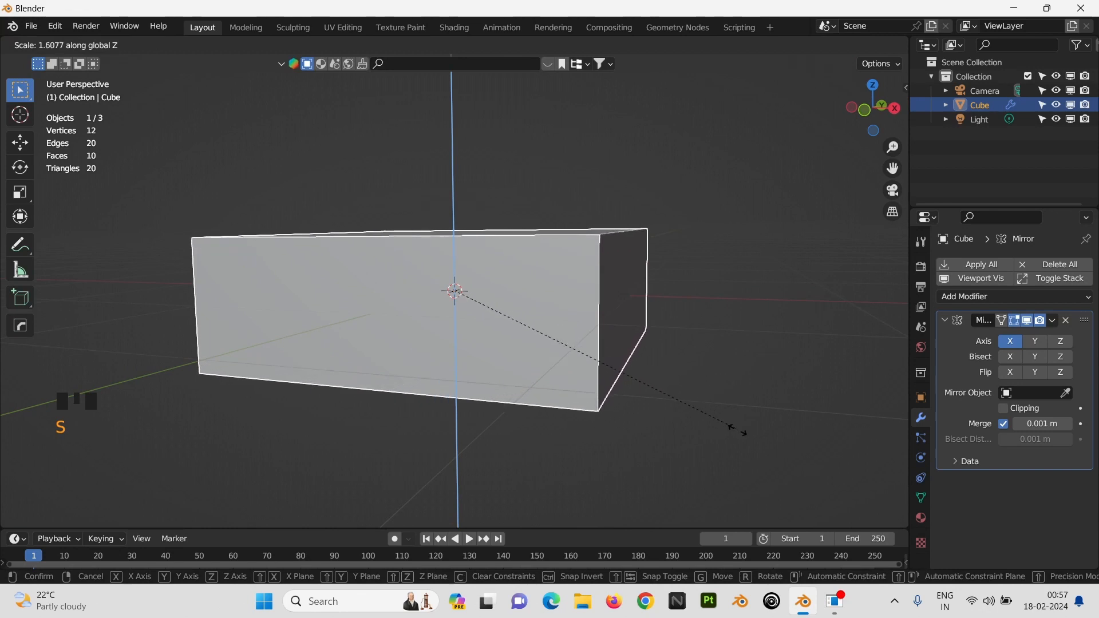
left_click(754, 441)
Step: Extrude the front end face of the half block a short distance outward along its normal
key("Tab")
right_click(558, 309)
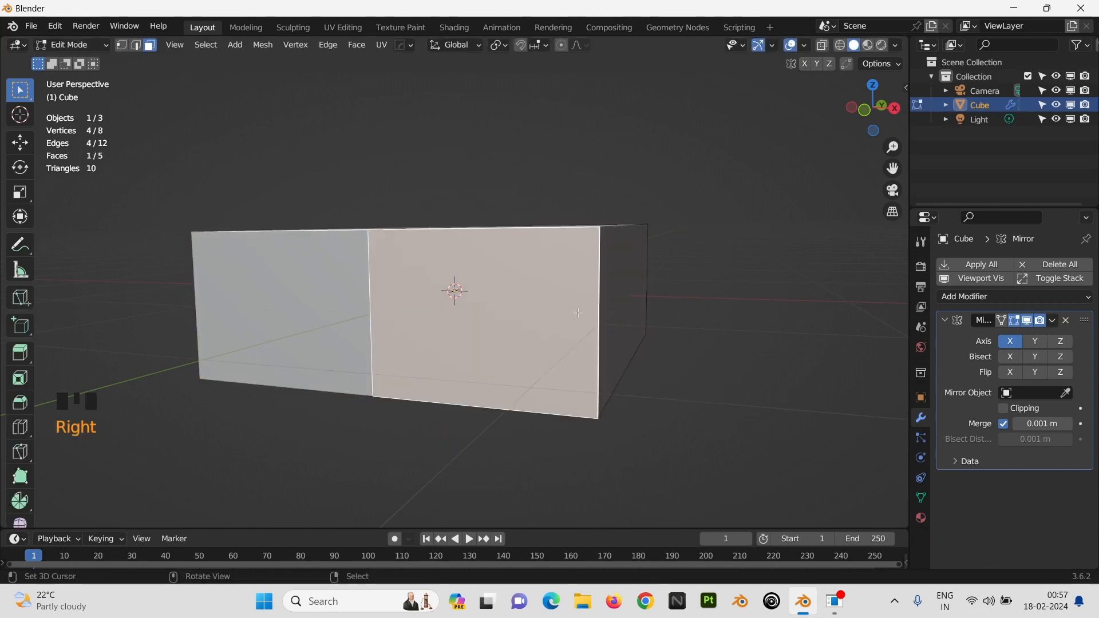
middle_click_drag(575, 312, 549, 314)
key("e")
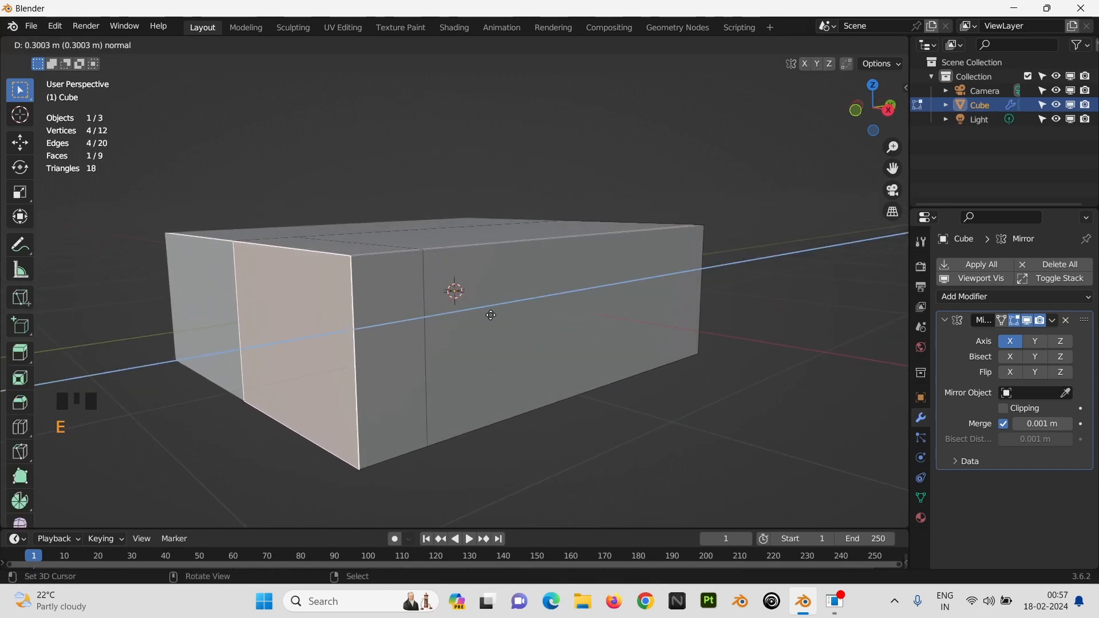
left_click(470, 317)
key("s")
key("z")
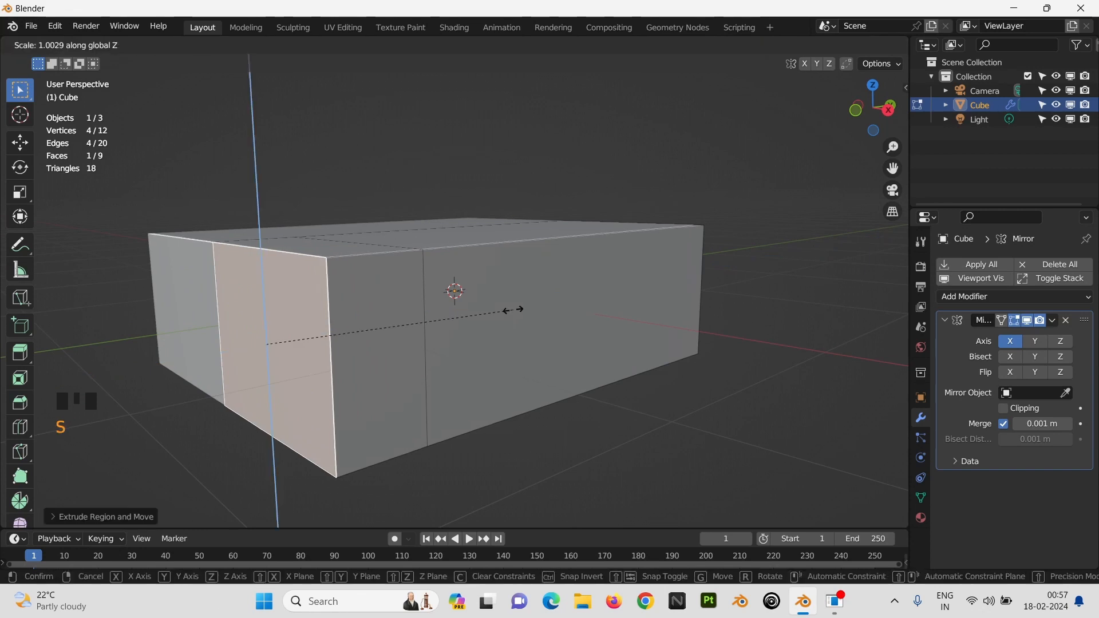
left_click(456, 297)
middle_click_drag(456, 297, 454, 289)
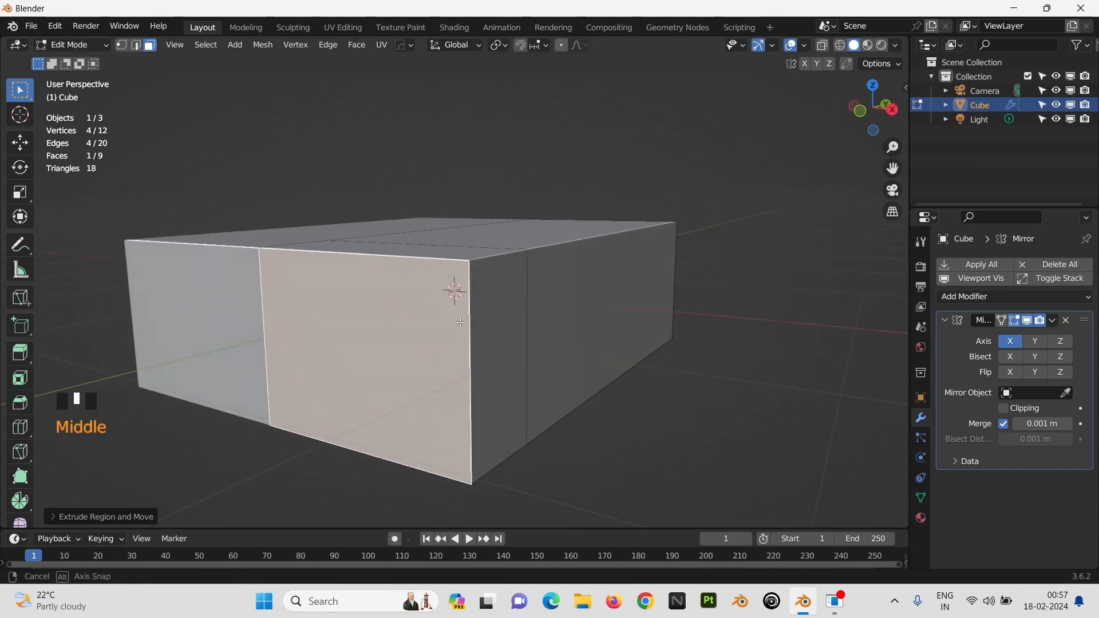
Step: Add a lengthwise loop cut to the half block and scale the outer front face to about 0.48 along Z
key("ctrl+r")
left_click(455, 291)
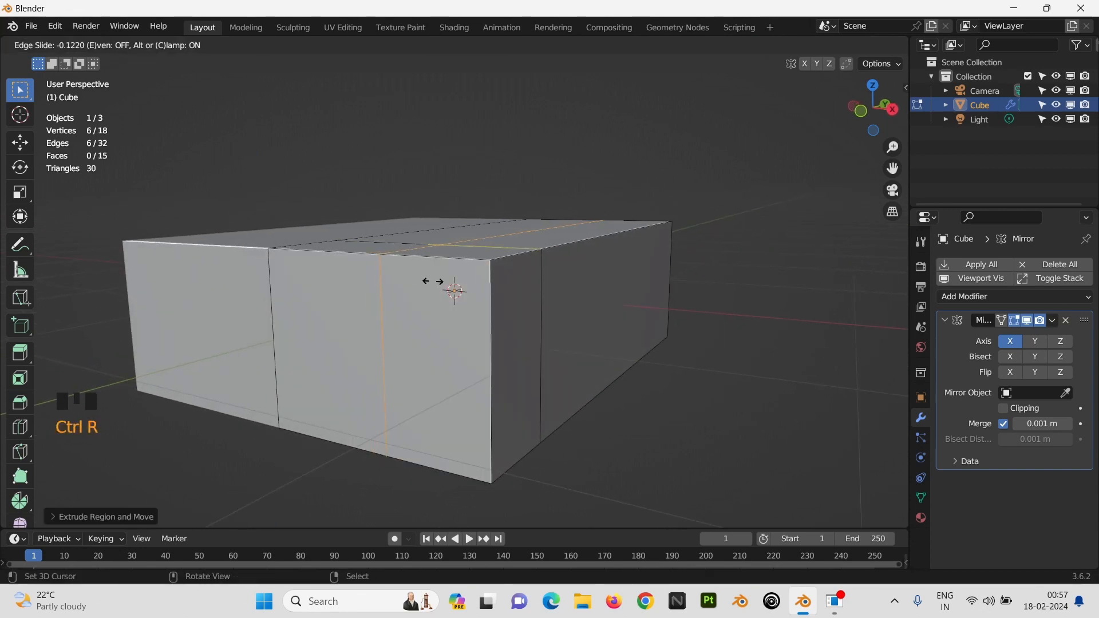
left_click(454, 290)
right_click(434, 308)
key("s")
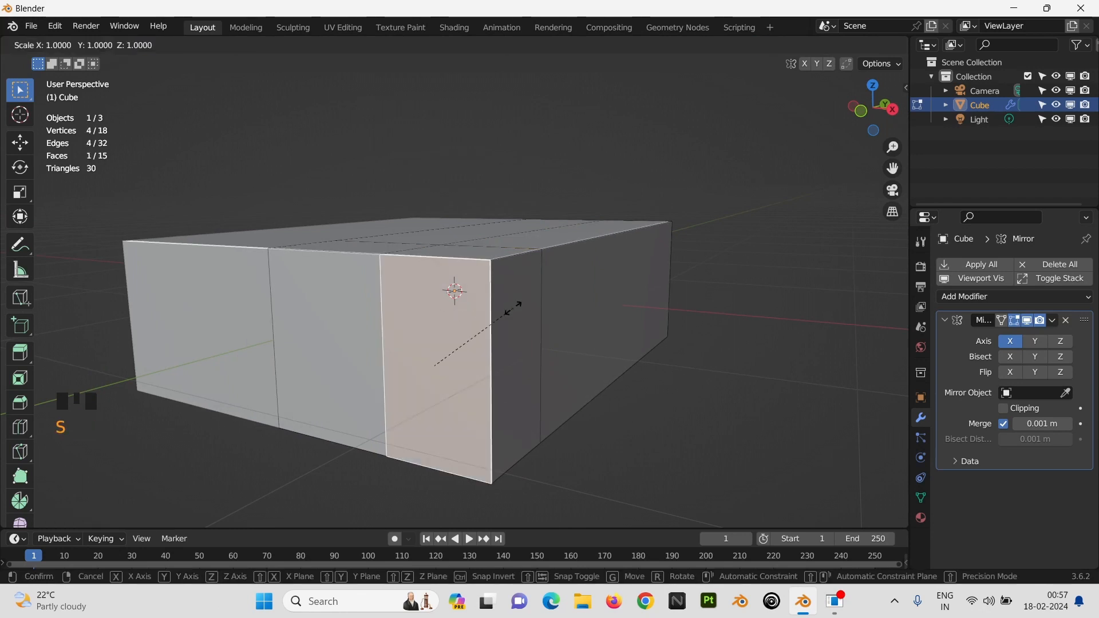
key("z")
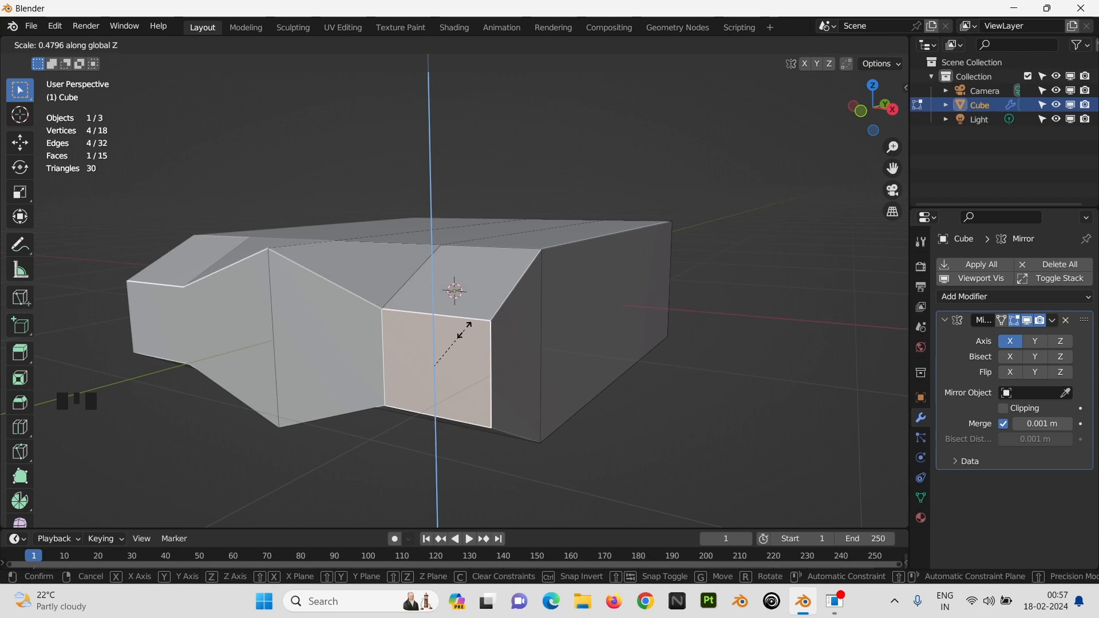
left_click(452, 331)
Step: Scale the vertical centre edge of the front end down along Z to match the height of the outer front face
key("2")
right_click(277, 252)
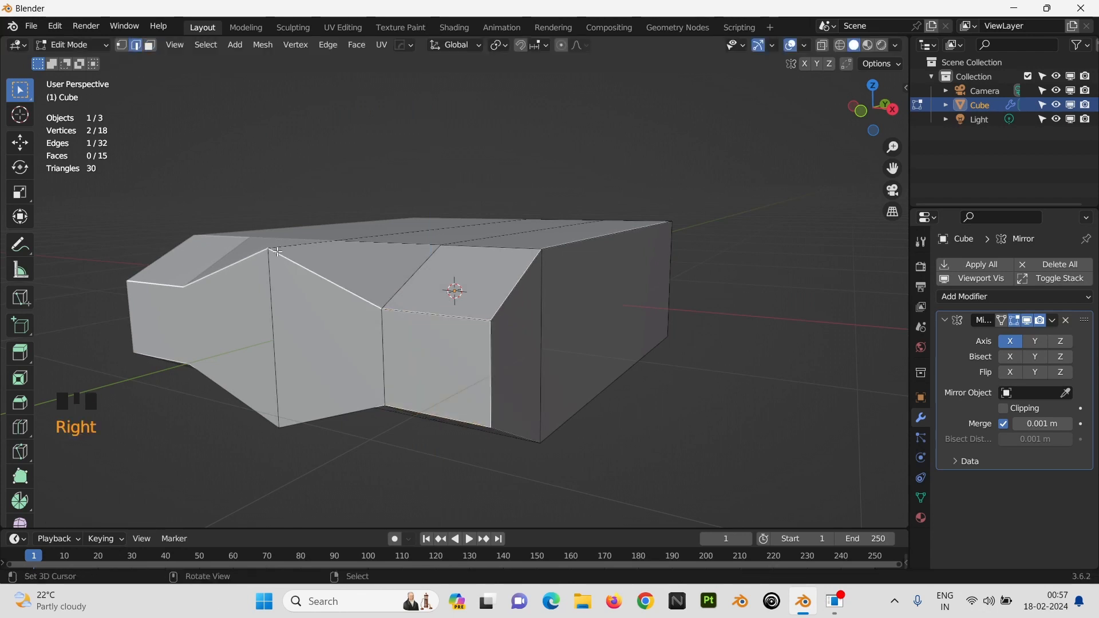
key("1")
right_click(279, 425, "shift")
key("s")
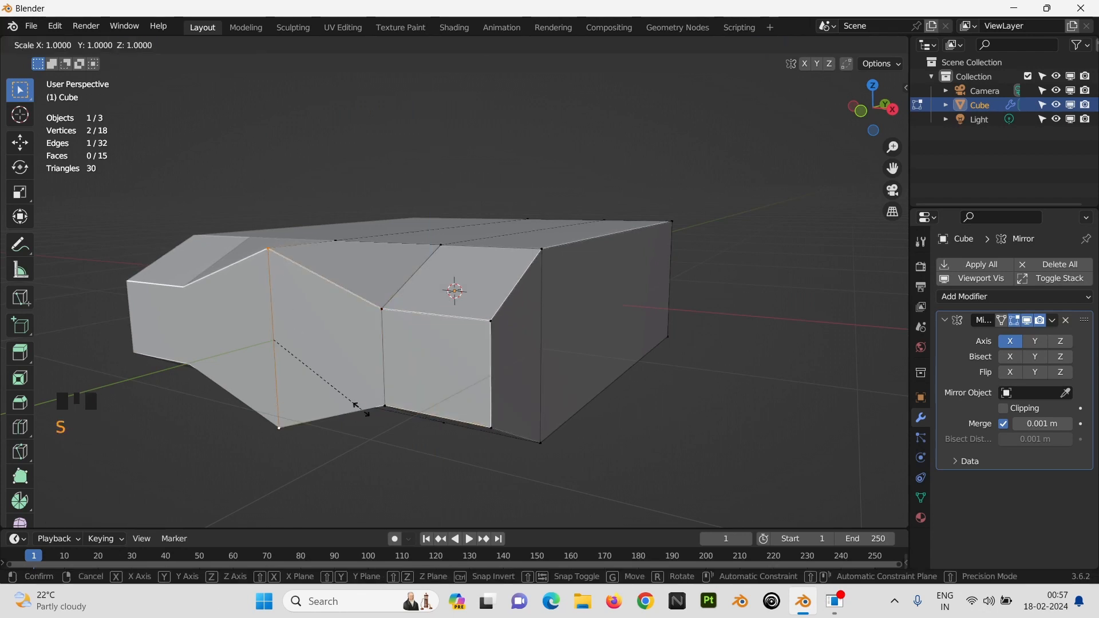
key("z")
left_click(320, 377)
key("2")
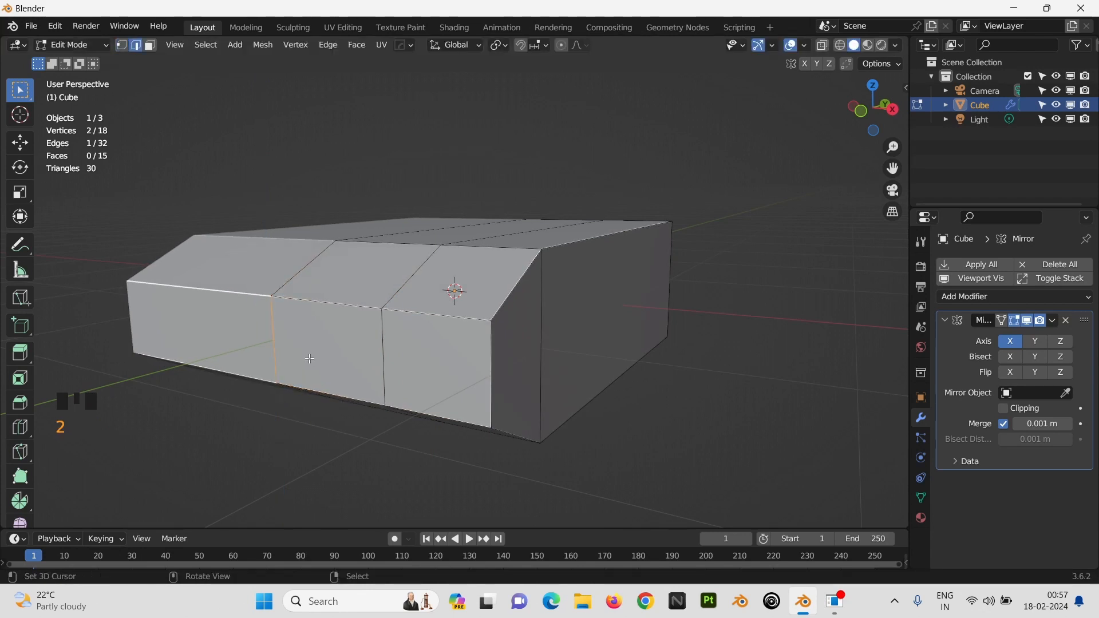
key("g")
middle_click_drag(319, 346, 362, 322)
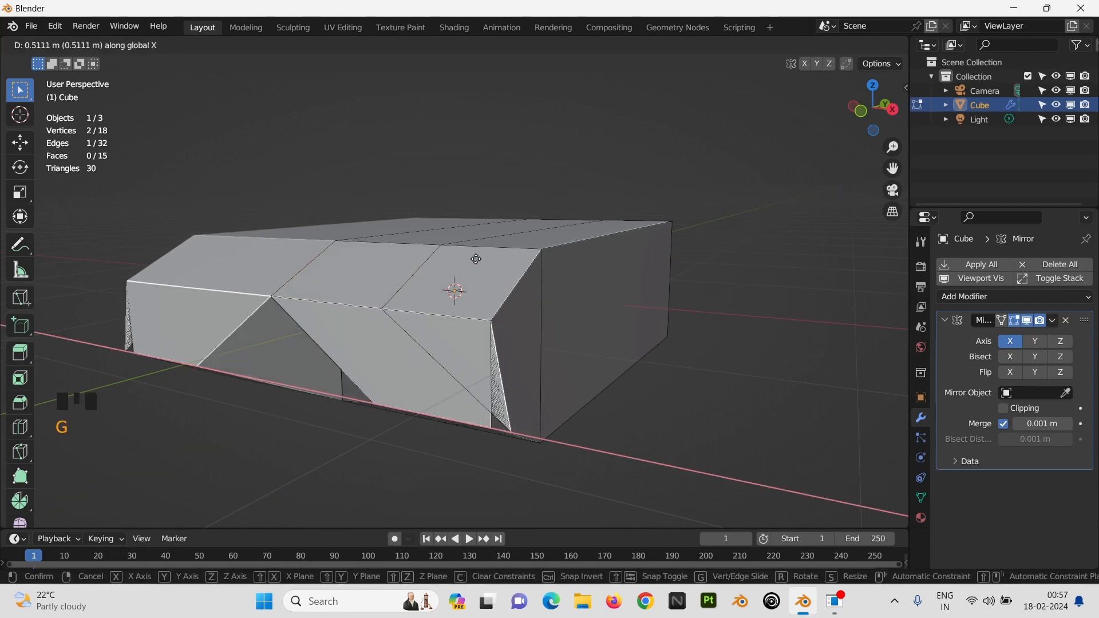
key("Escape")
Step: Delete the shaped block and add a new cube at the origin, scaled down uniformly
key("Tab")
key("x")
left_click(421, 289)
key("shift+a")
mouse_move(447, 248)
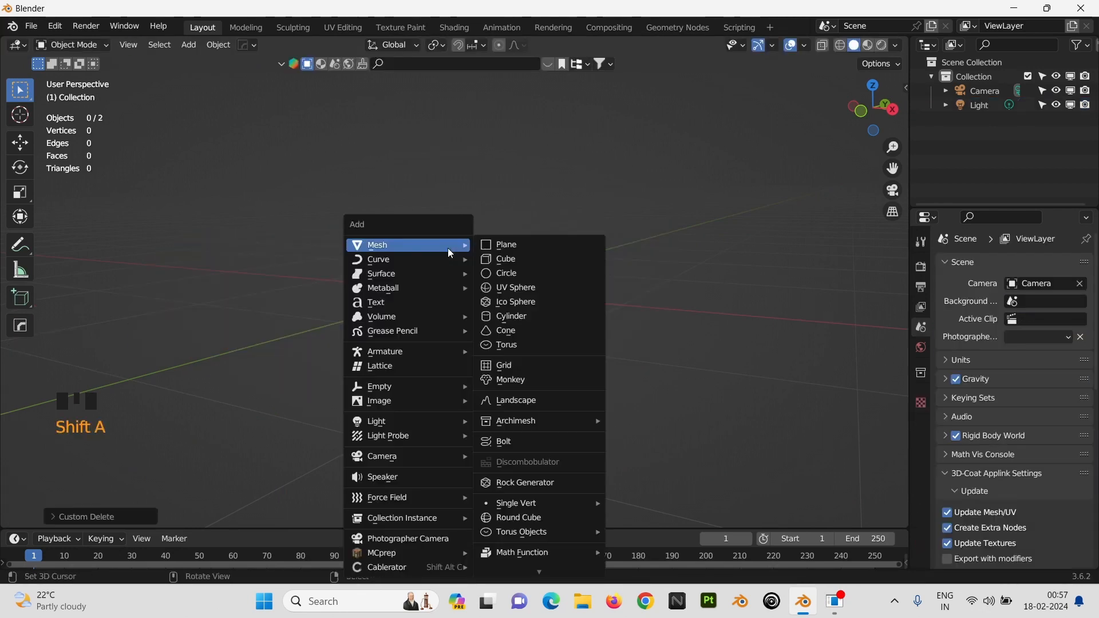
left_click(503, 264)
key("s")
left_click(546, 317)
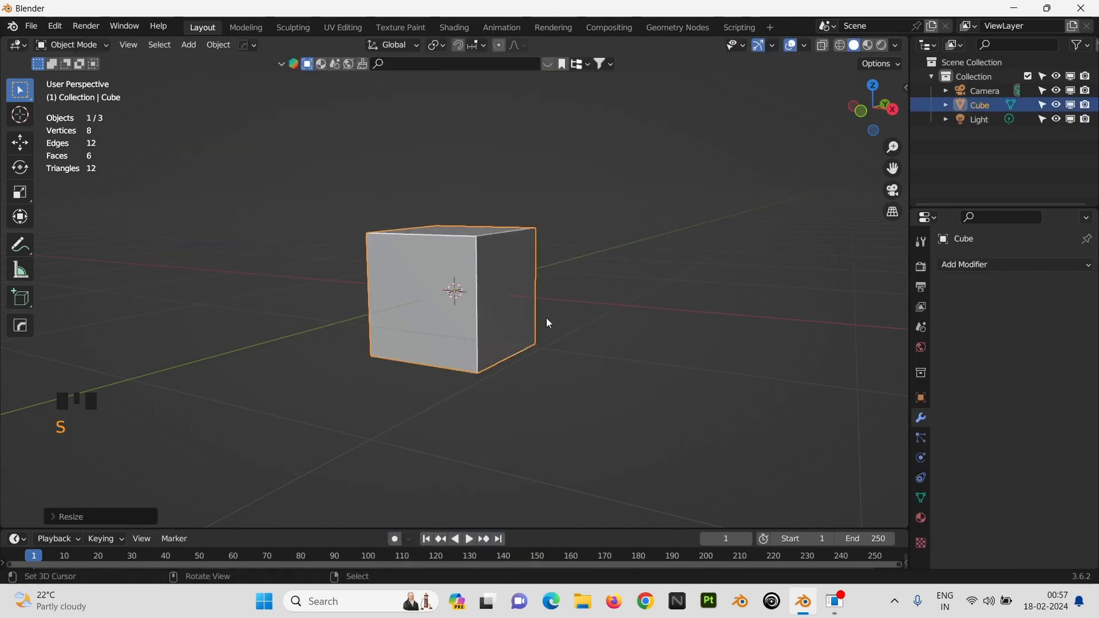
Step: Flatten the new cube into a slab by scaling it to about 0.24 along the global Z axis
key("s")
key("z")
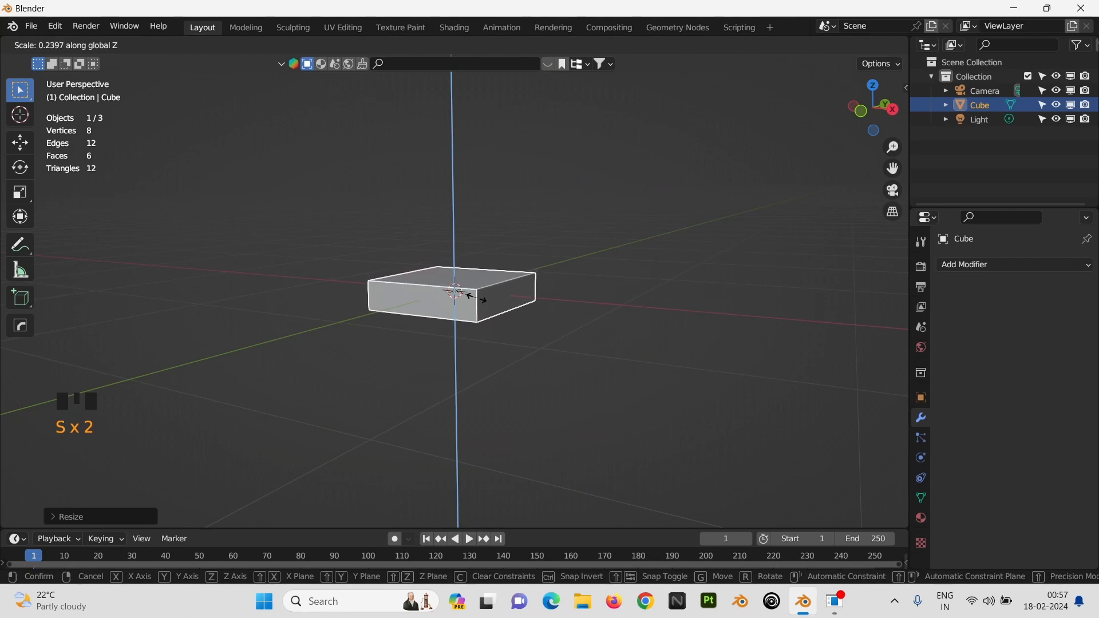
left_click(479, 299)
scroll(484, 305, "up", 1)
scroll(480, 304, "down", 3)
middle_click_drag(481, 304, 508, 316)
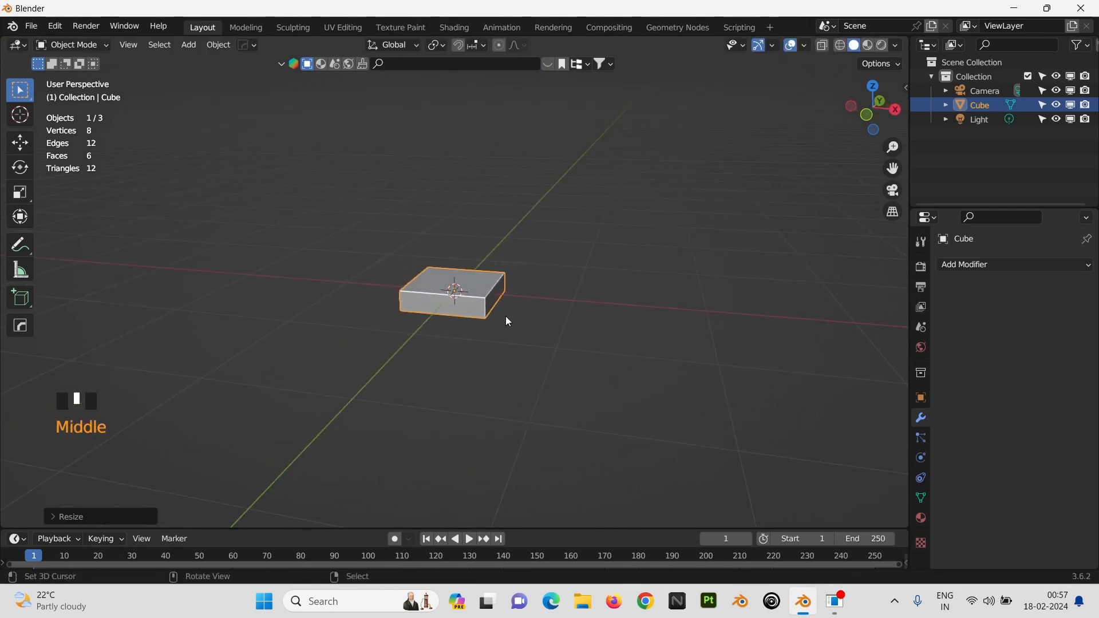
scroll(499, 316, "up", 2)
Step: Enlarge the slab in top view, stretching it further along Y and by about 1.18 along X
key("KP_7")
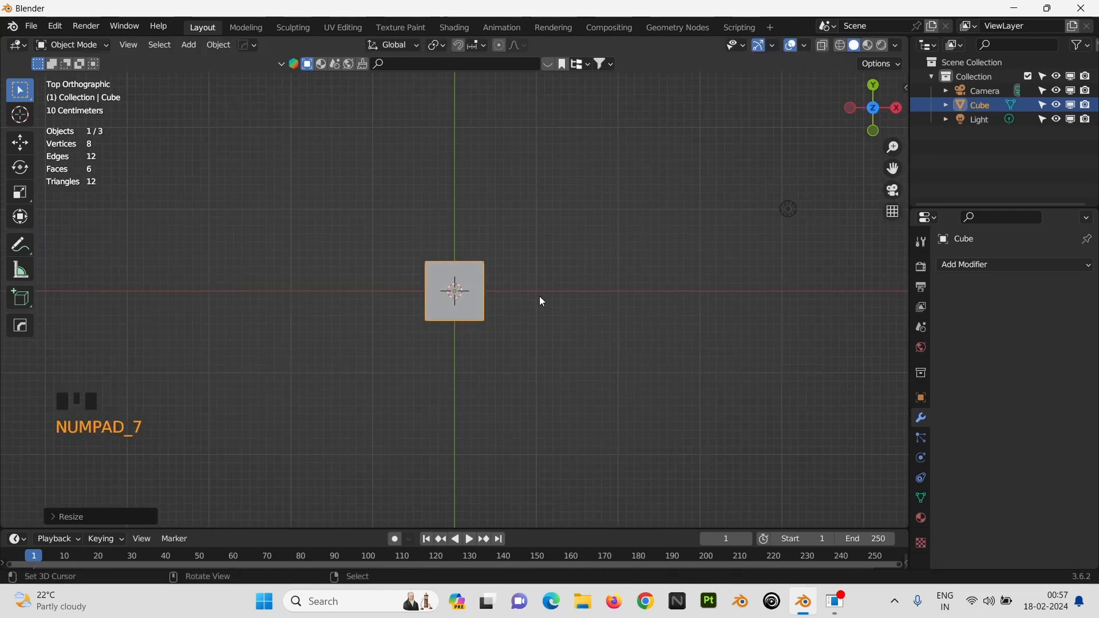
key("s")
left_click(622, 338)
key("s")
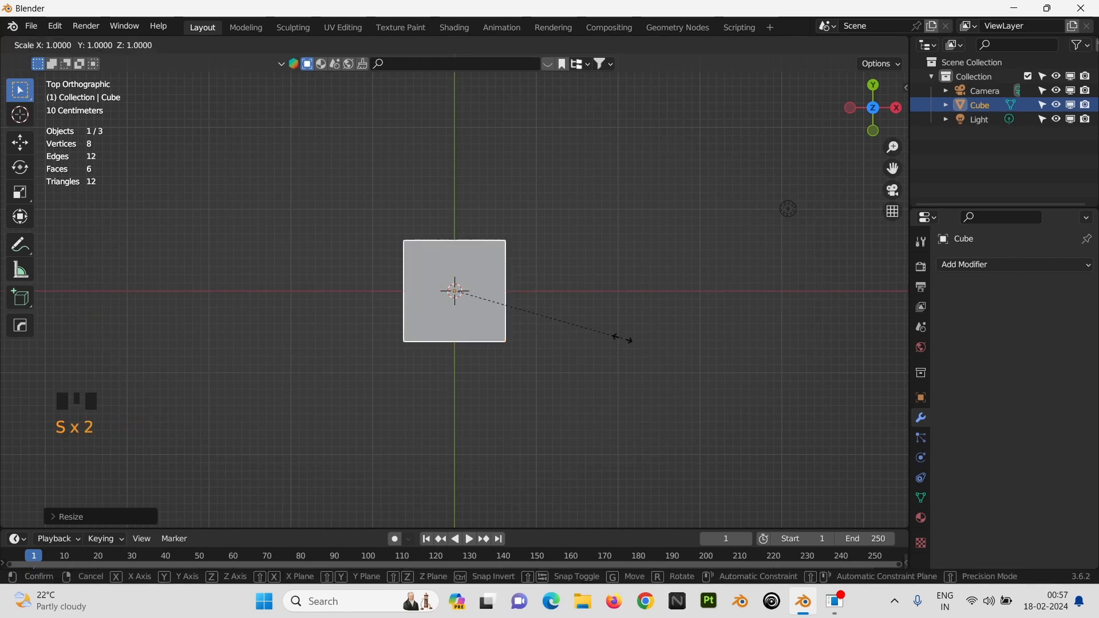
key("y")
left_click(660, 395)
key("s")
key("x")
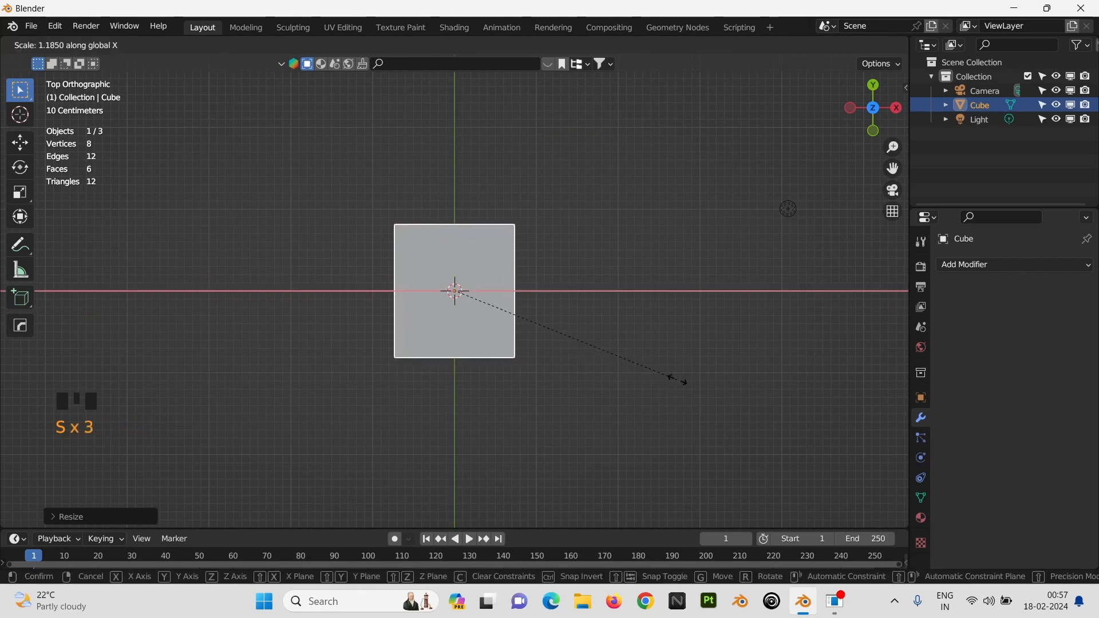
left_click(678, 378)
Step: Add a centred loop cut along the slab's Y direction, splitting it into two equal halves
key("Tab")
middle_click_drag(579, 334, 574, 245)
scroll(545, 284, "up", 3)
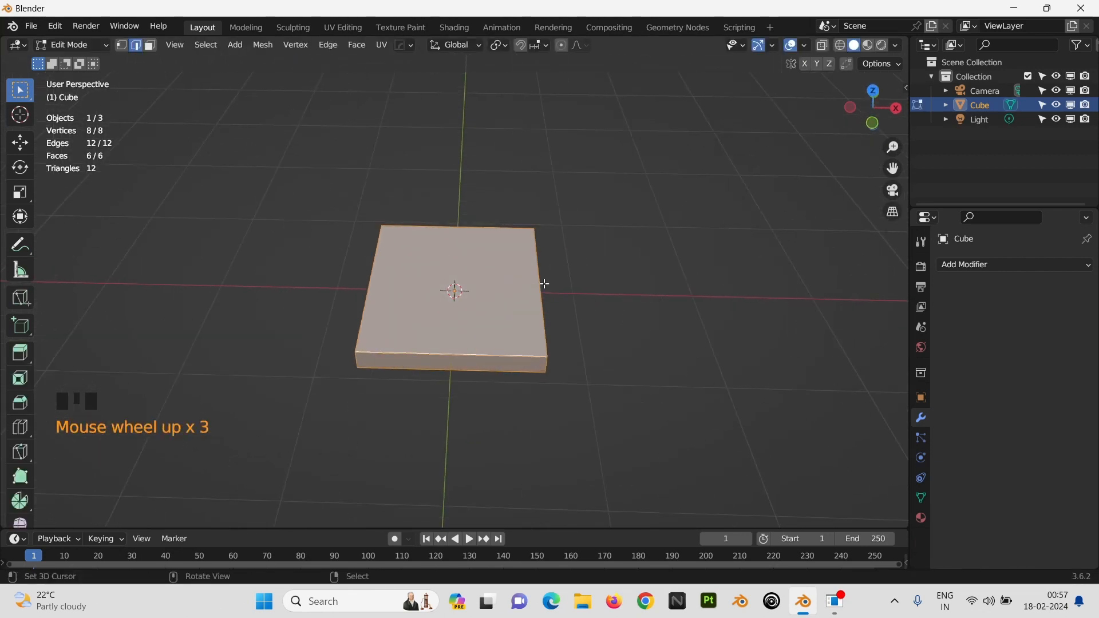
key("ctrl+r")
left_click(509, 313)
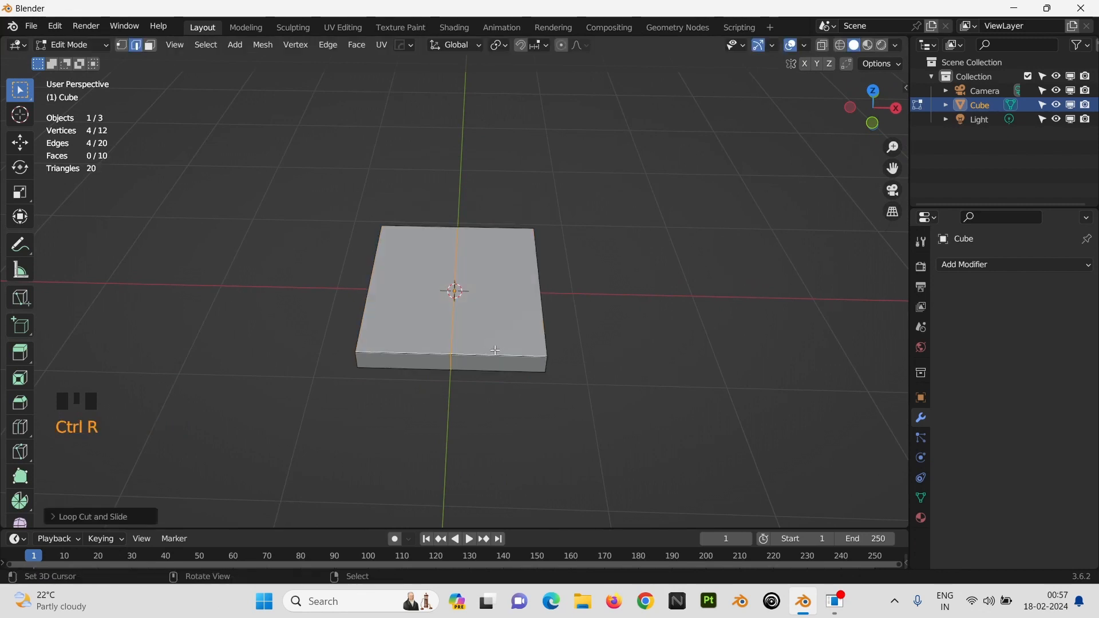
middle_click_drag(509, 314, 512, 319)
Step: Select all five faces of the slab's negative X half, including the outer side face, and delete them
key("3")
right_click(458, 321)
right_click(454, 326, "alt+shift")
right_click(454, 326, "alt+shift")
right_click(454, 325, "alt+shift")
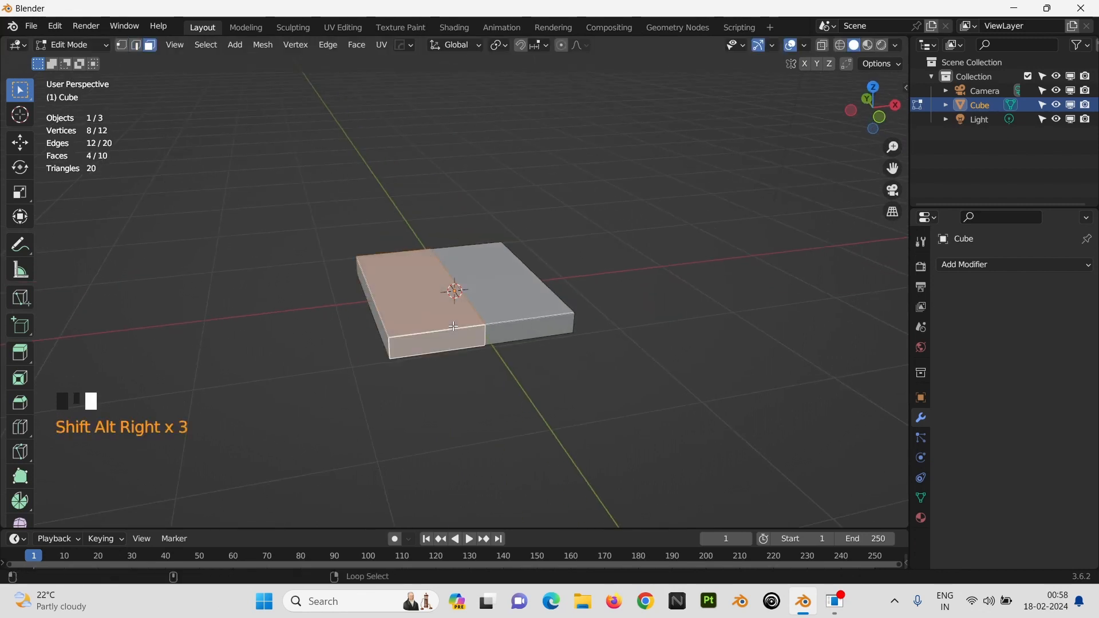
right_click(387, 329, "shift")
key("ctrl+z")
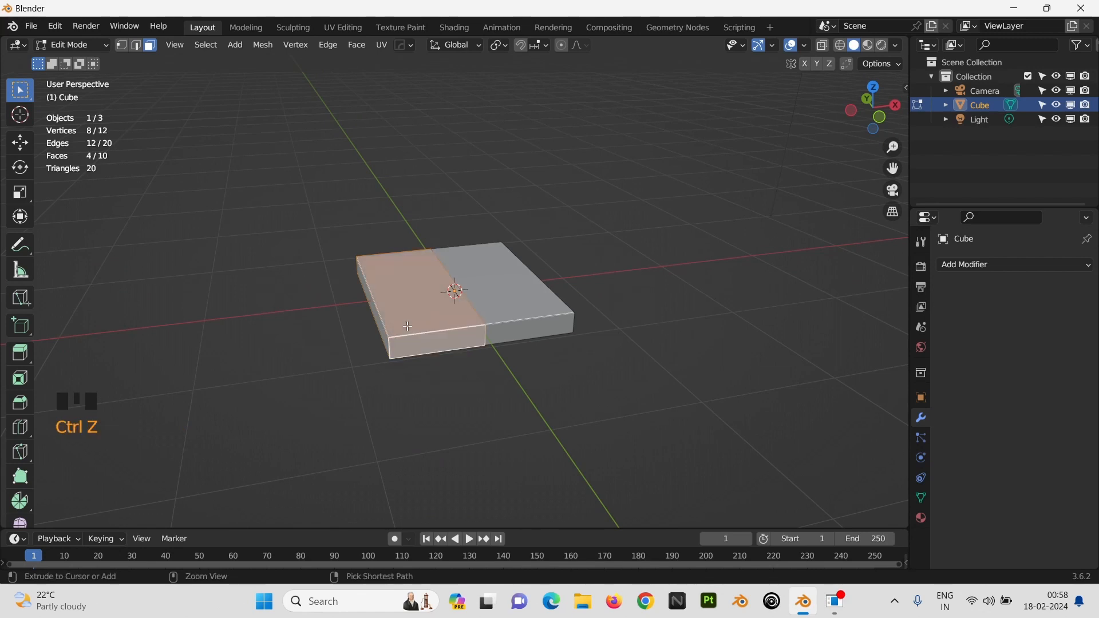
right_click(382, 329, "shift")
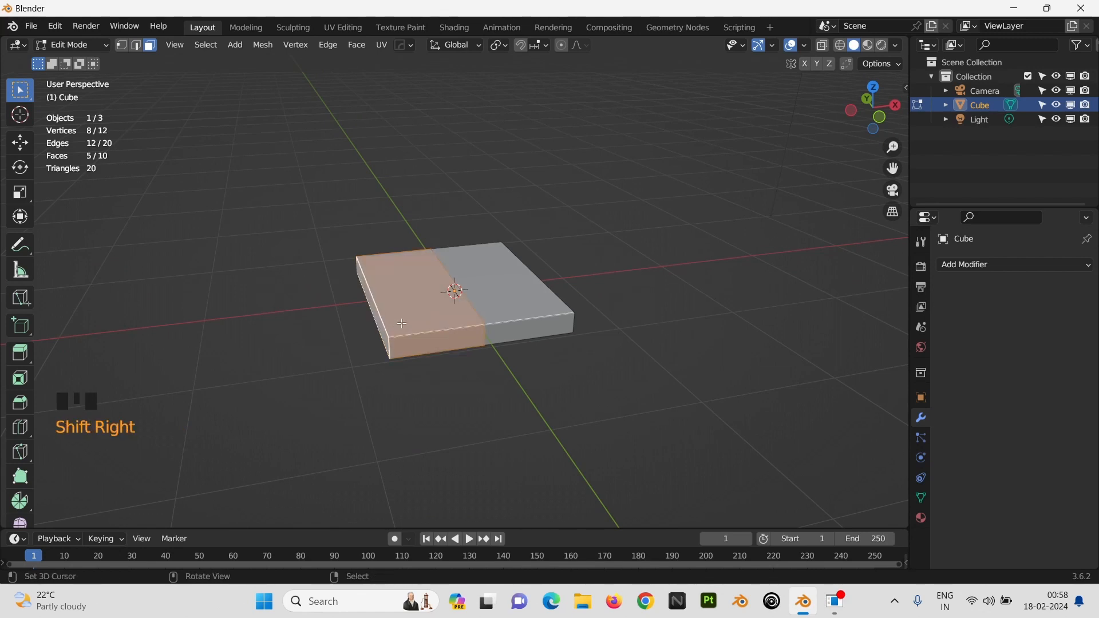
key("x")
left_click(455, 287)
Step: Add a Mirror modifier on the X axis to the half slab and enable Clipping
key("Tab")
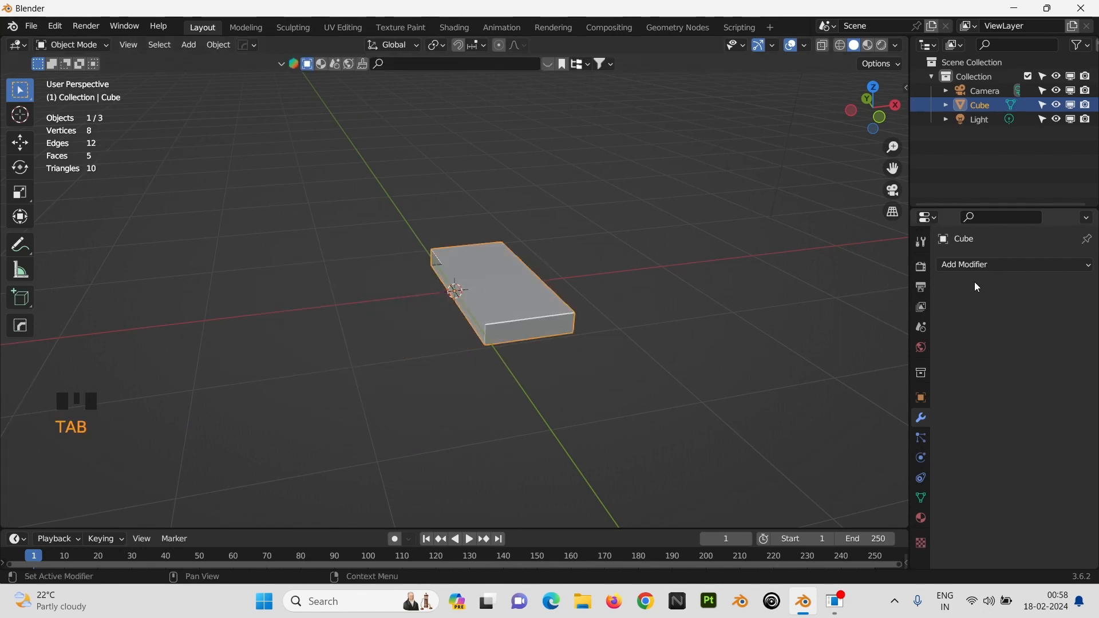
left_click(967, 266)
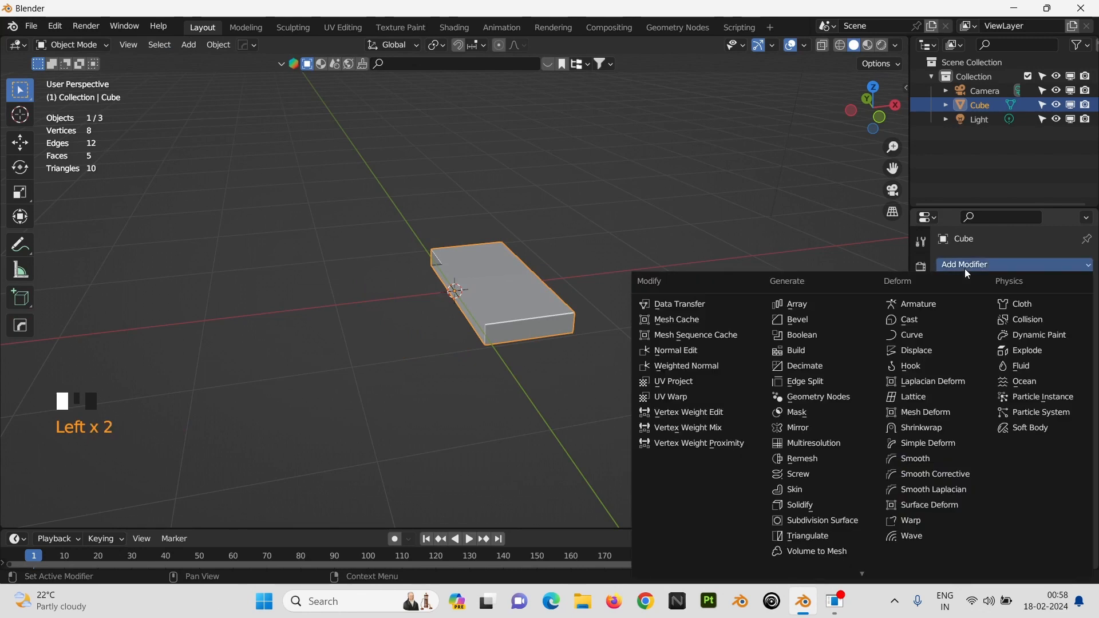
left_click(837, 431)
left_click(1005, 410)
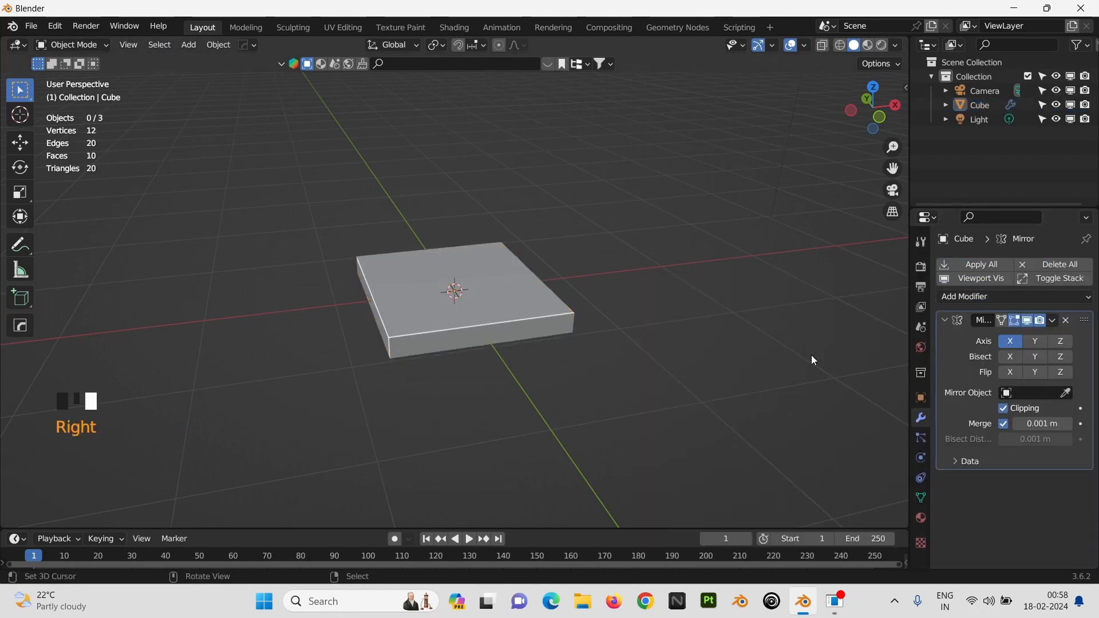
Step: Scale the mirrored slab by about 2.24 along the global Z axis to make it taller
middle_click_drag(812, 355, 610, 312)
scroll(509, 363, "down", 2)
key("s")
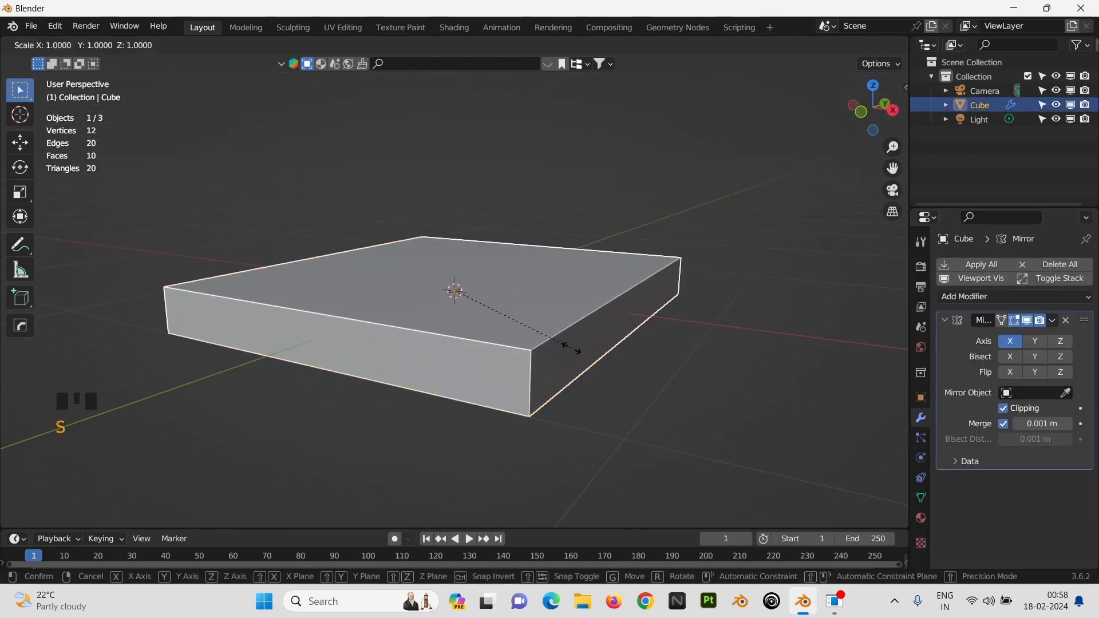
key("z")
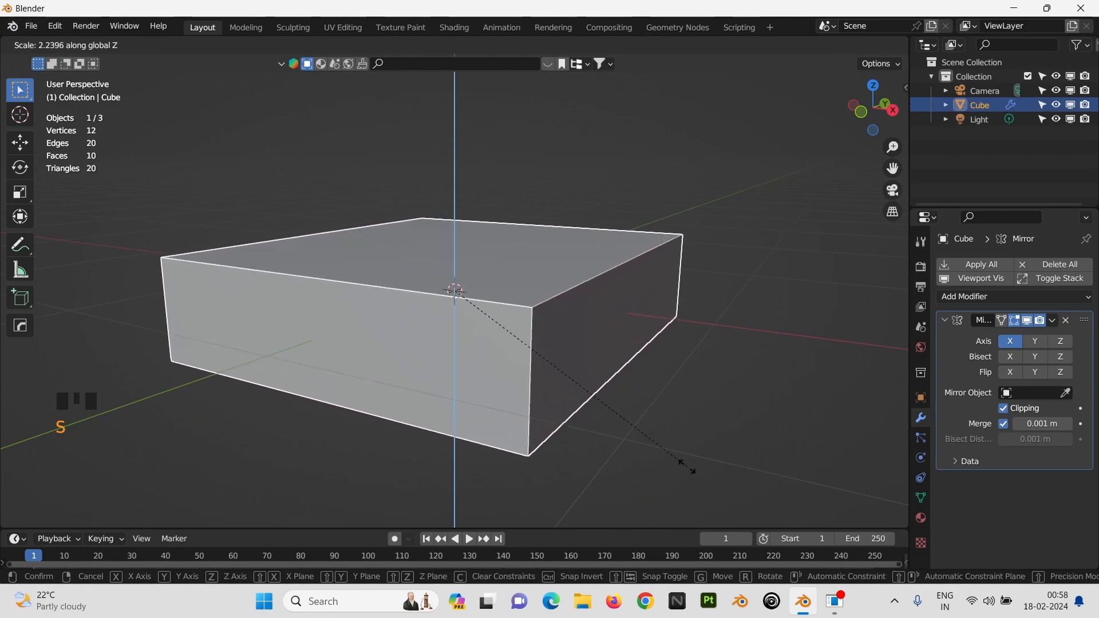
left_click(601, 427)
Step: Add a centred loop cut along Y through the half slab, dividing it into an inner and an outer strip
key("Tab")
key("ctrl+r")
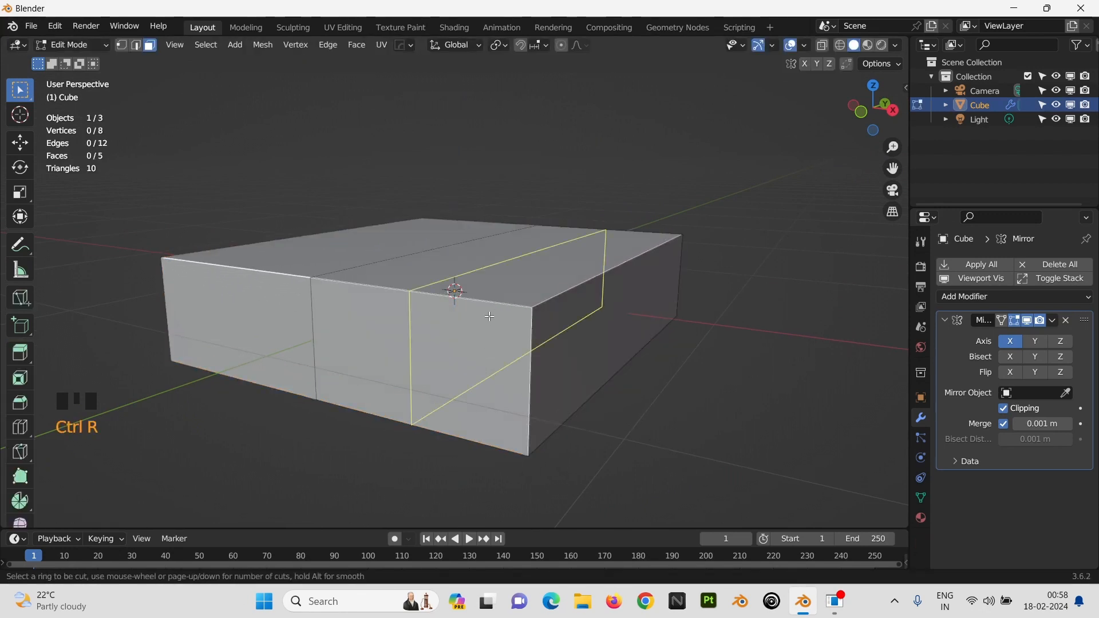
left_click(489, 316)
left_click(490, 317)
Step: Extrude the outer strip's front face forward by about 0.5 m to form a prong
right_click(480, 340)
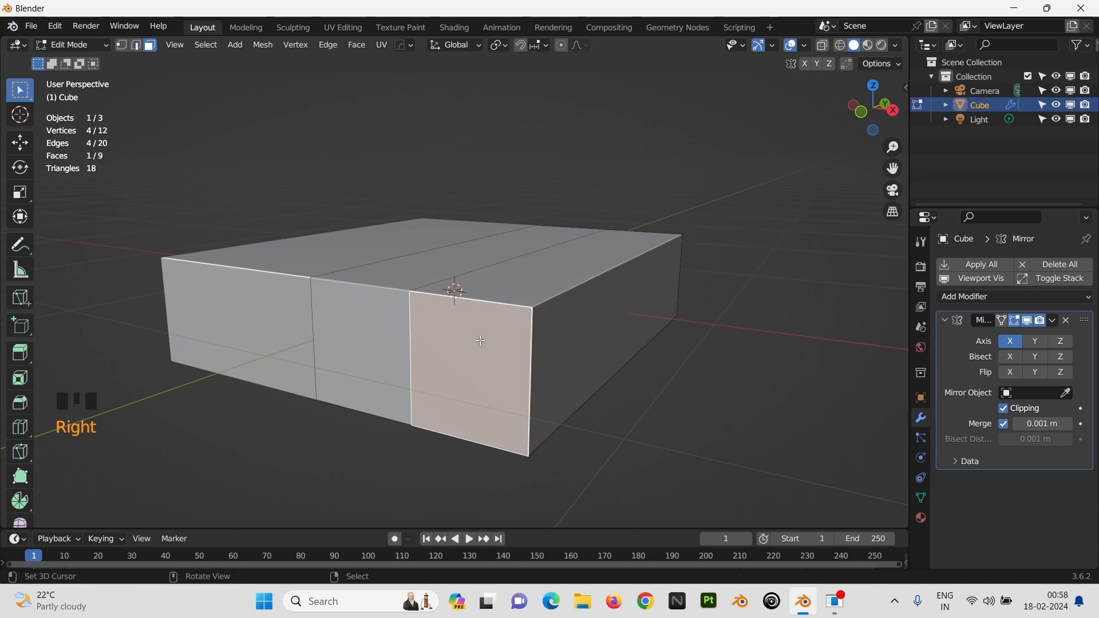
key("KP_3")
key("e")
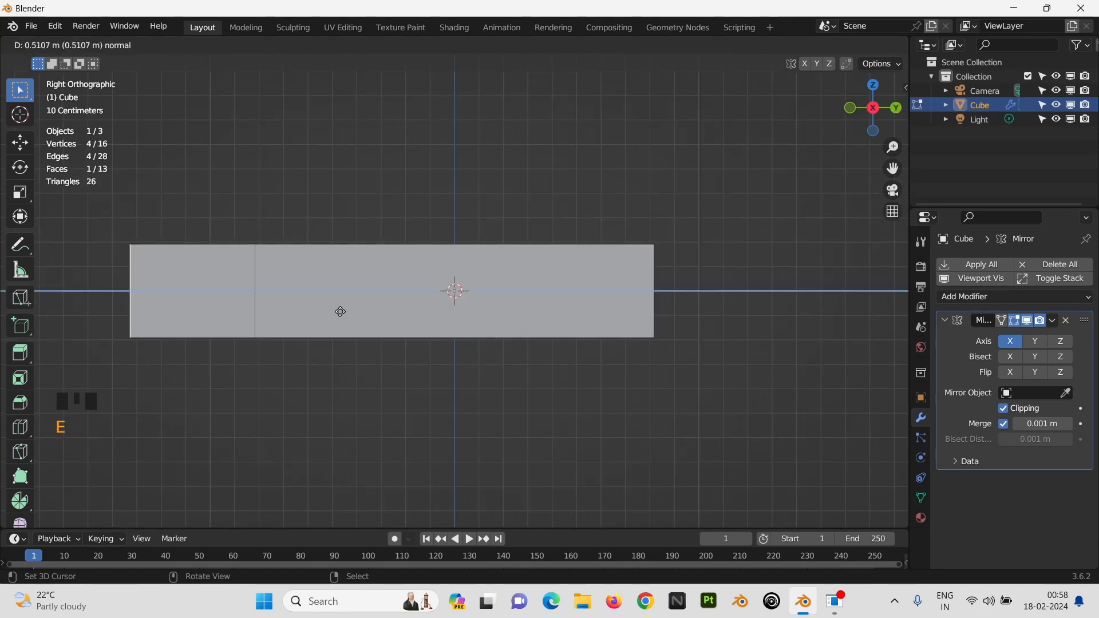
left_click(353, 316)
Step: Scale the prong's end face to roughly half its height along Z and move it back about 0.2 m along Y
key("s")
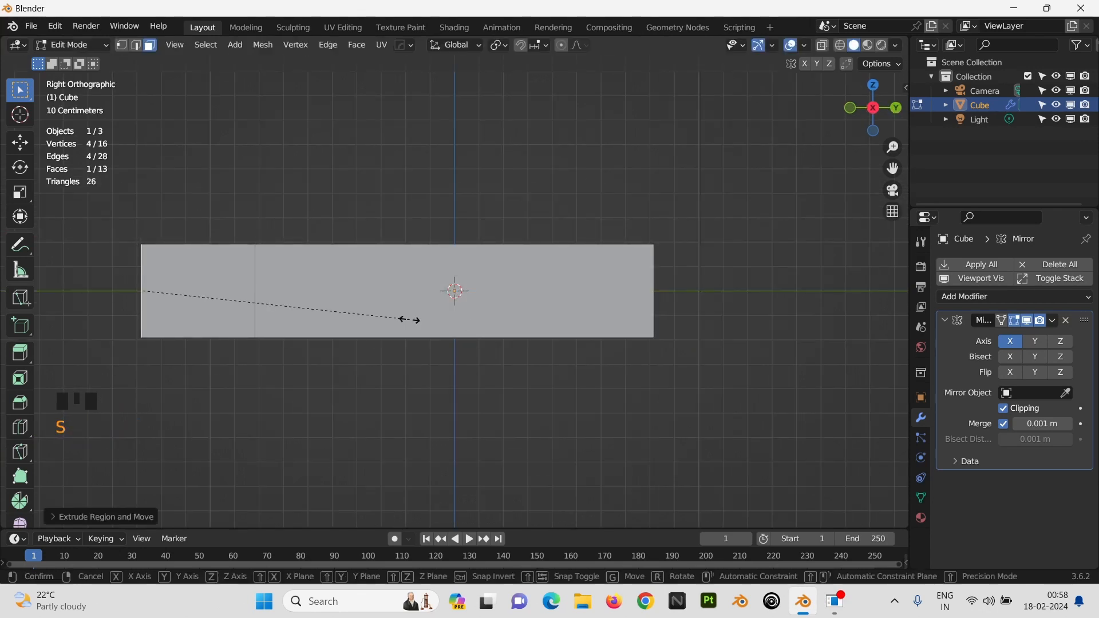
key("z")
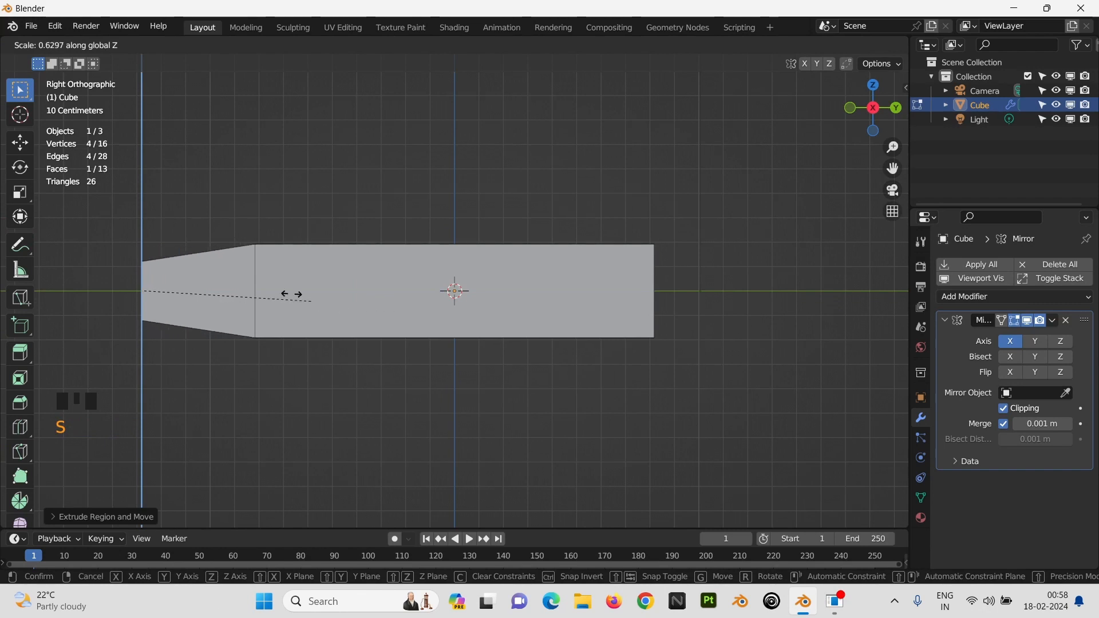
left_click(271, 285)
key("g")
key("y")
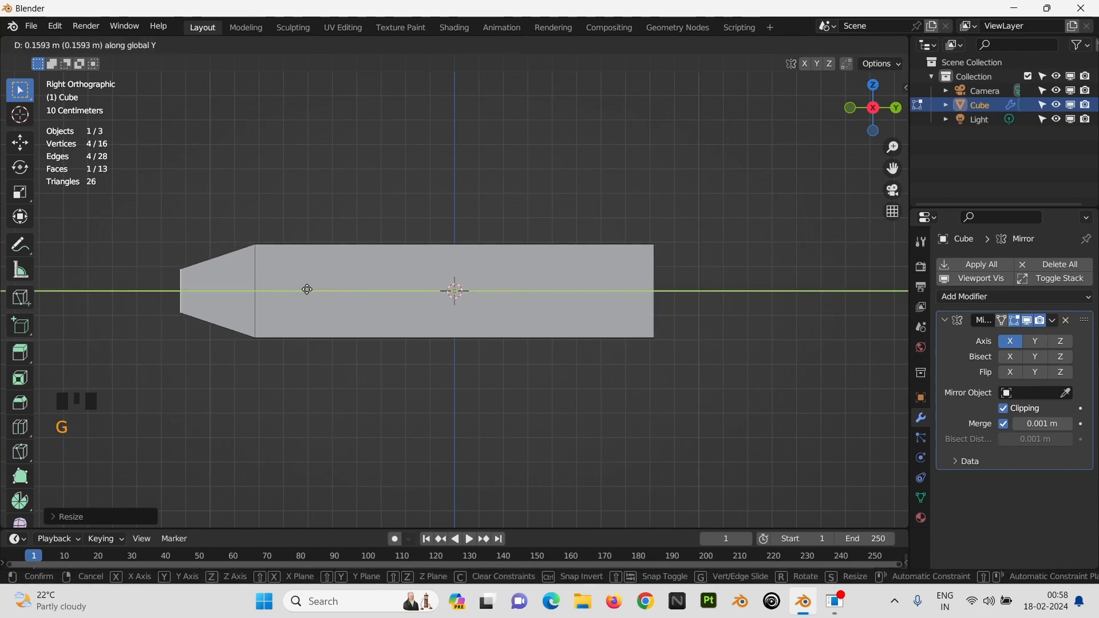
left_click(313, 293)
Step: Lower the prong's end face along Z until its lower edge is nearly level with the block's underside
middle_click_drag(314, 293, 423, 314)
scroll(355, 309, "down", 1)
key("g")
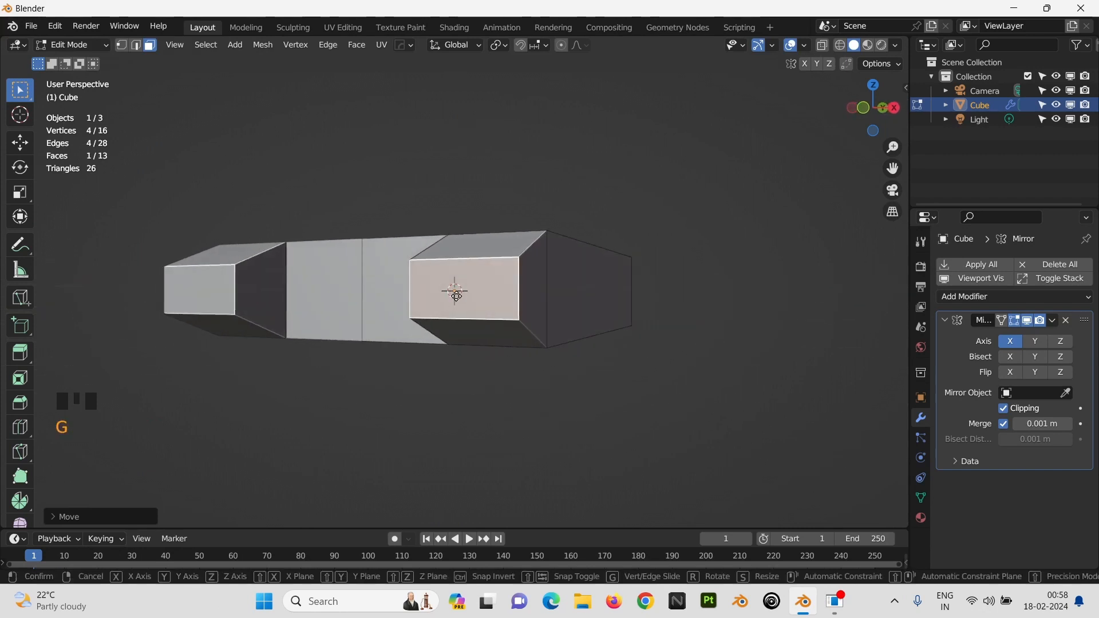
key("z")
left_click(457, 319)
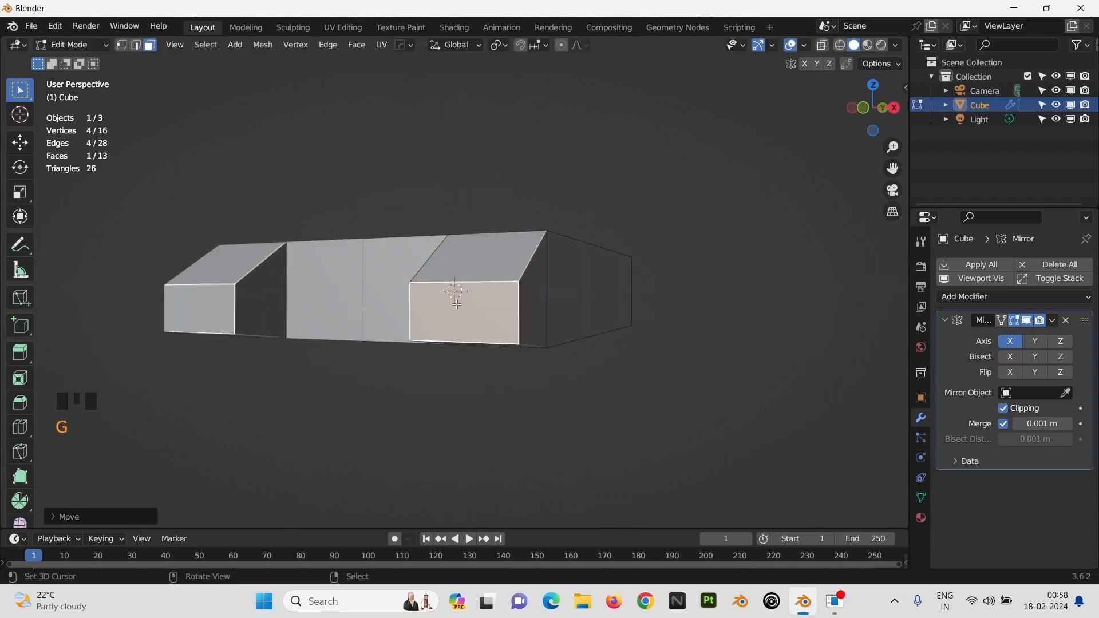
Step: Add a loop cut around the middle of the prong and raise its top edge about 0.03 m along Z
key("ctrl+r")
left_click(465, 258)
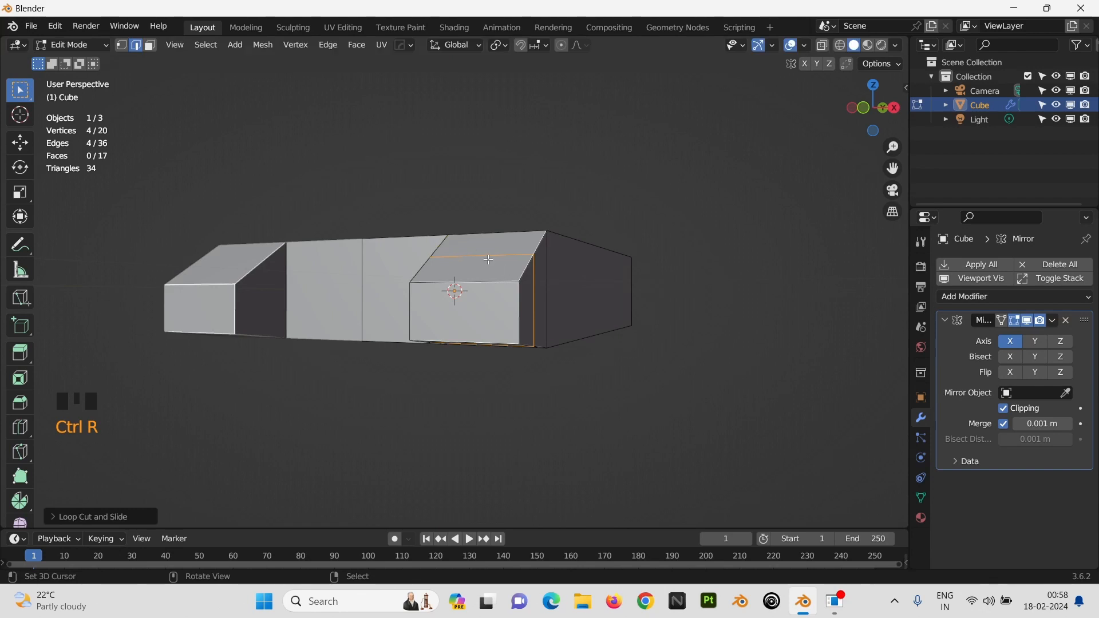
right_click(509, 269)
key("g")
key("z")
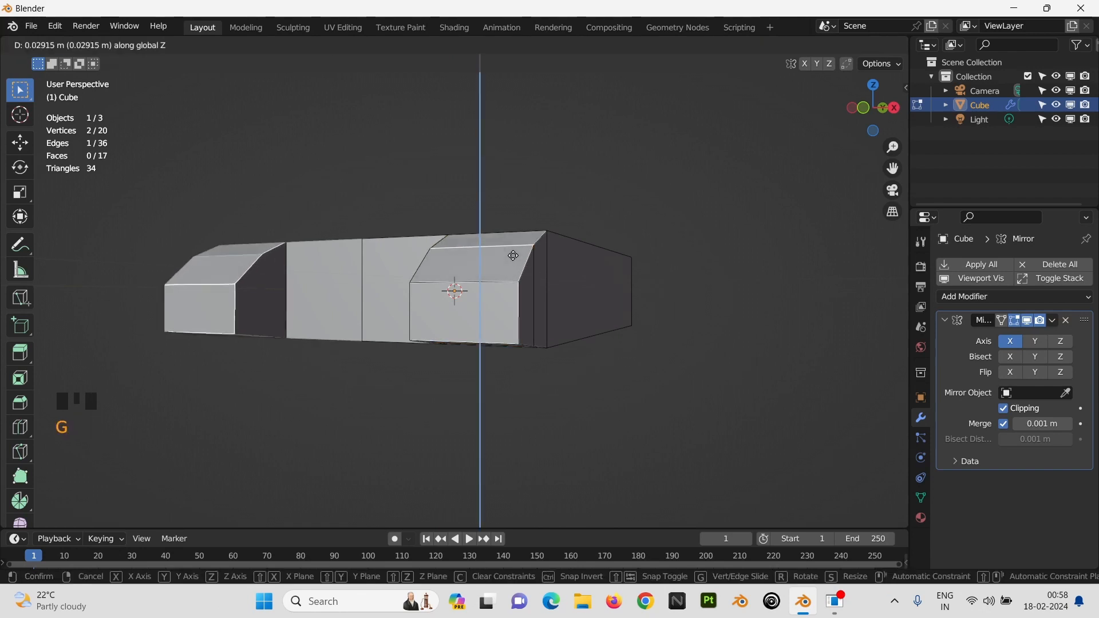
left_click(514, 252)
Step: Examine the prong's underside and end face from below and from the side
middle_click_drag(412, 292, 478, 290)
middle_click_drag(568, 312, 543, 272)
right_click(525, 243)
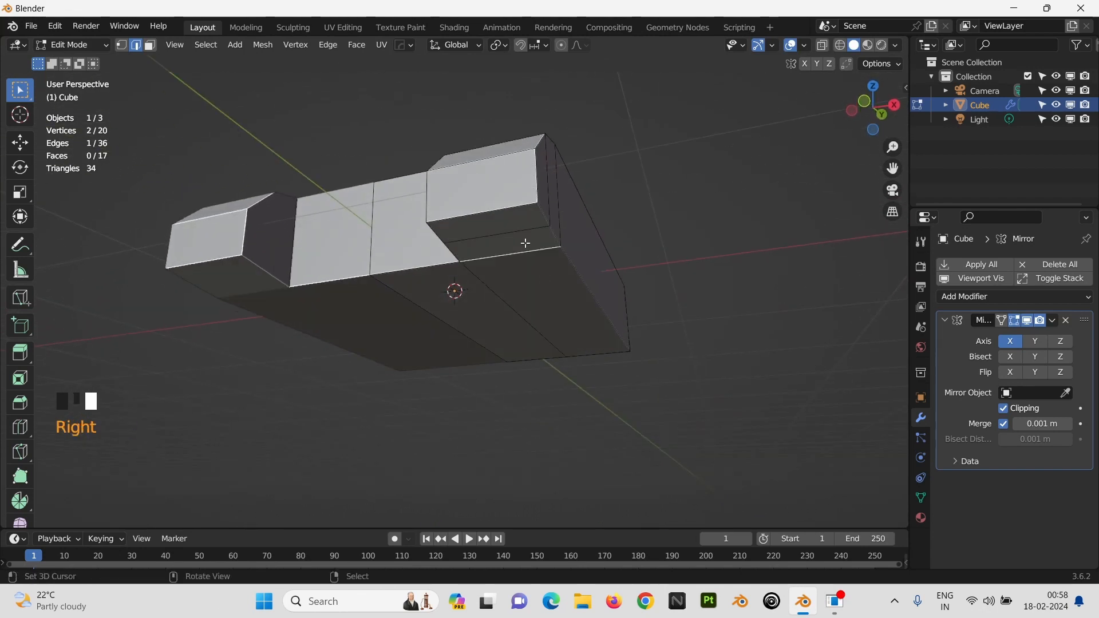
key("3")
right_click(504, 223)
middle_click_drag(503, 223, 403, 236)
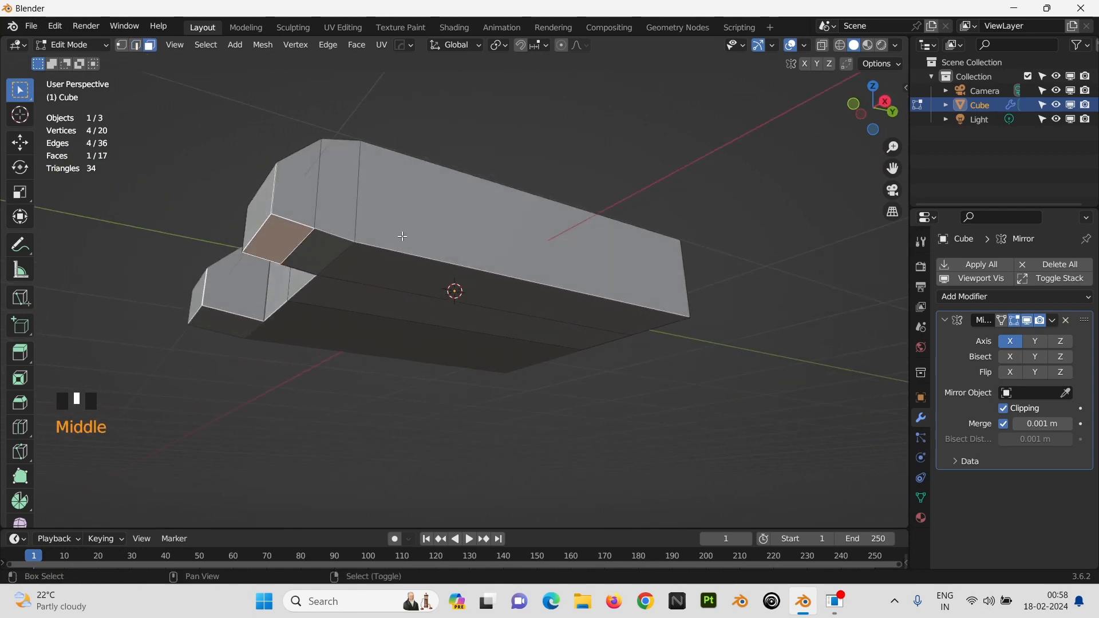
right_click(339, 249, "shift")
right_click(267, 219)
middle_click_drag(266, 218, 349, 247)
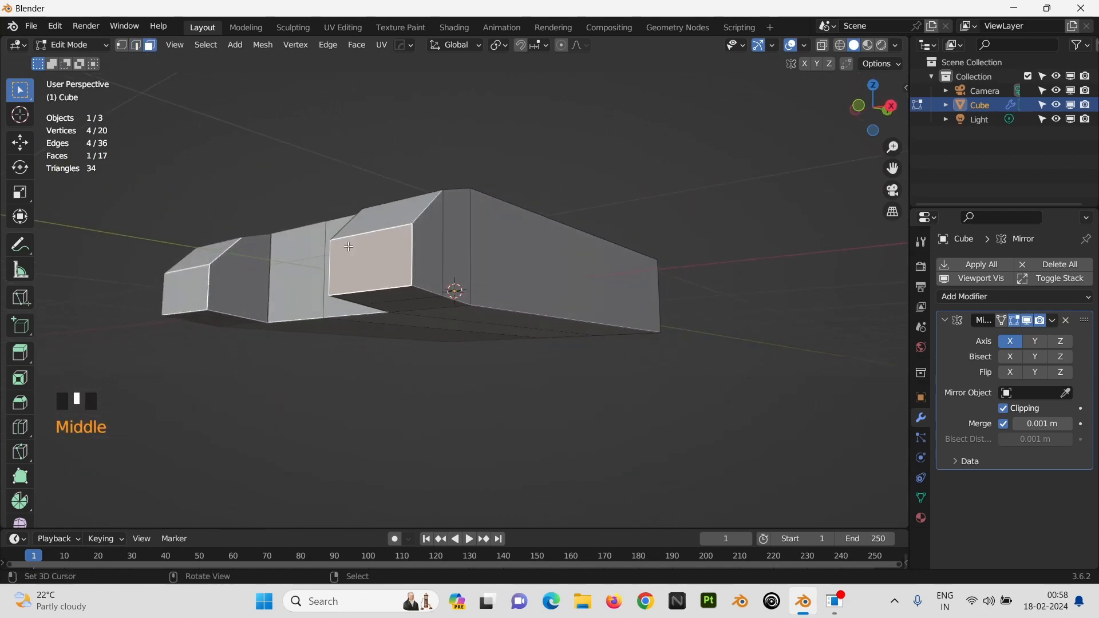
key("ctrl+r")
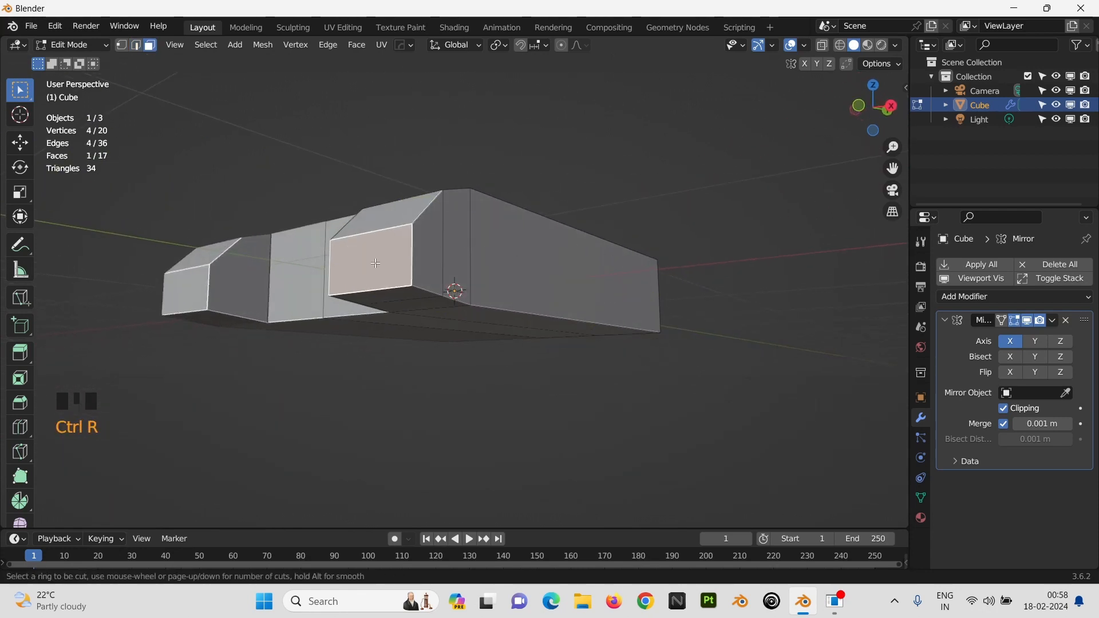
left_click(414, 273)
right_click(417, 285)
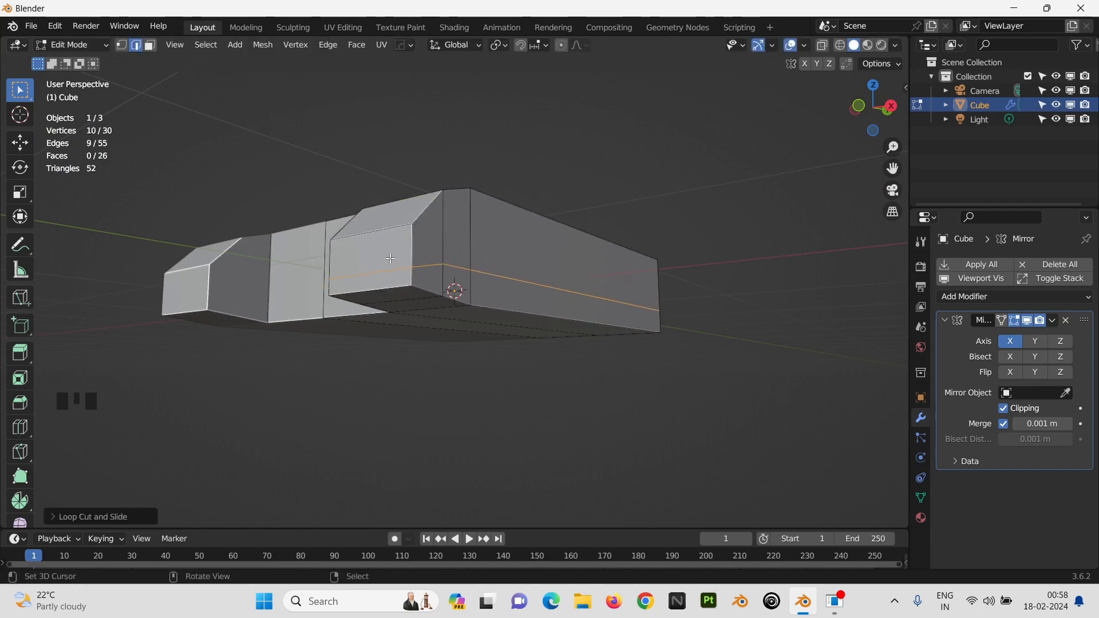
key("ctrl+z")
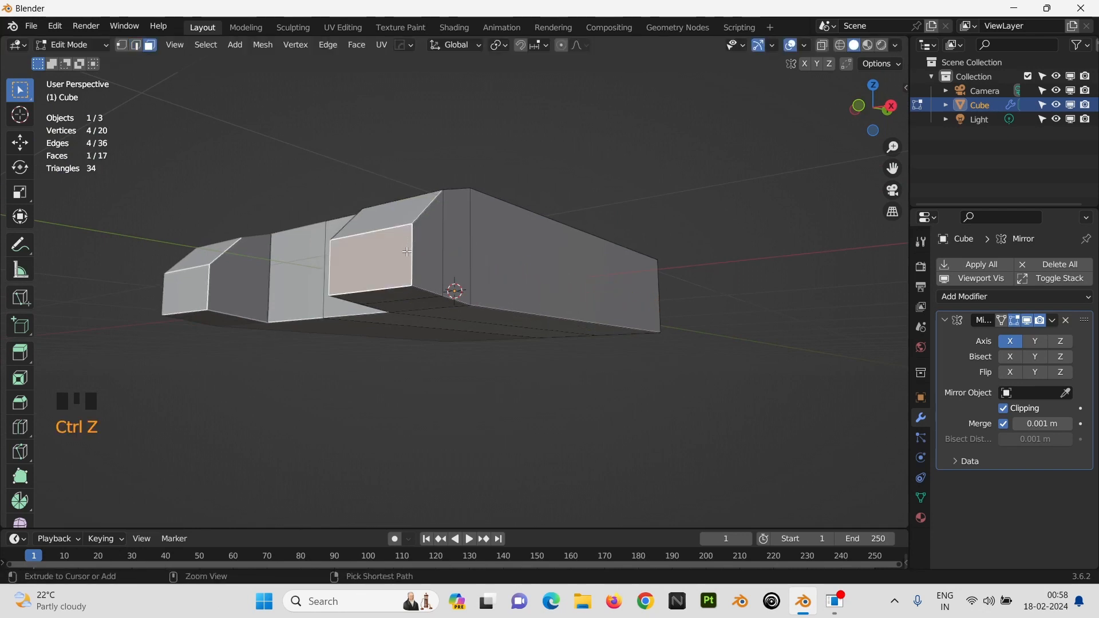
Step: Add a horizontal loop cut around the half block near mid-height and bevel it into a narrow band
key("ctrl+r")
left_click(407, 251)
right_click(415, 256)
key("ctrl+b")
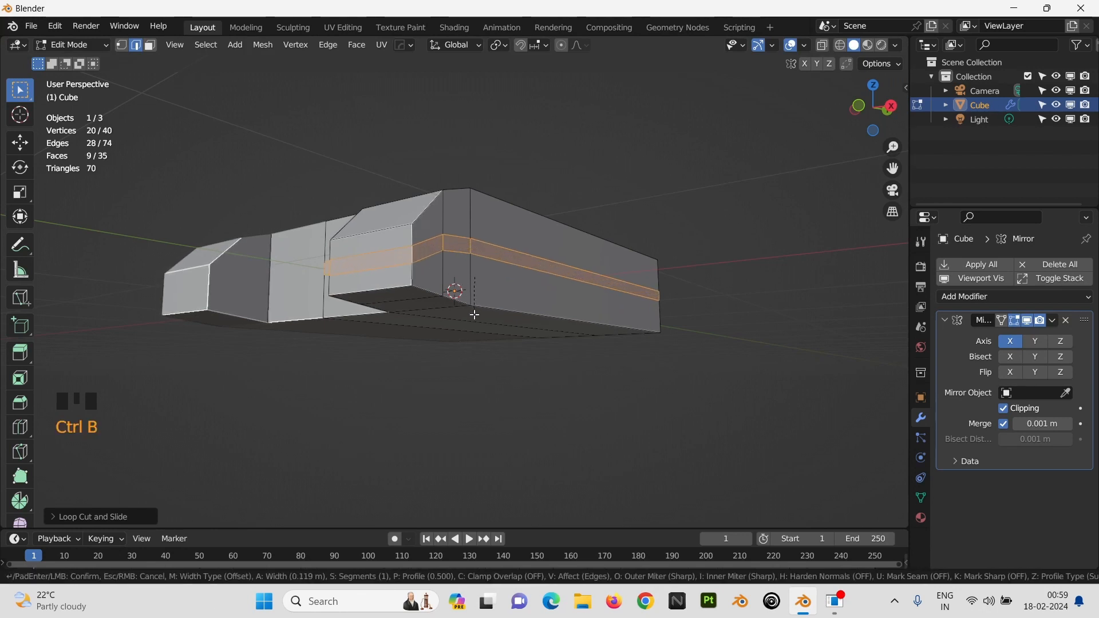
right_click(438, 291)
key("ctrl+b")
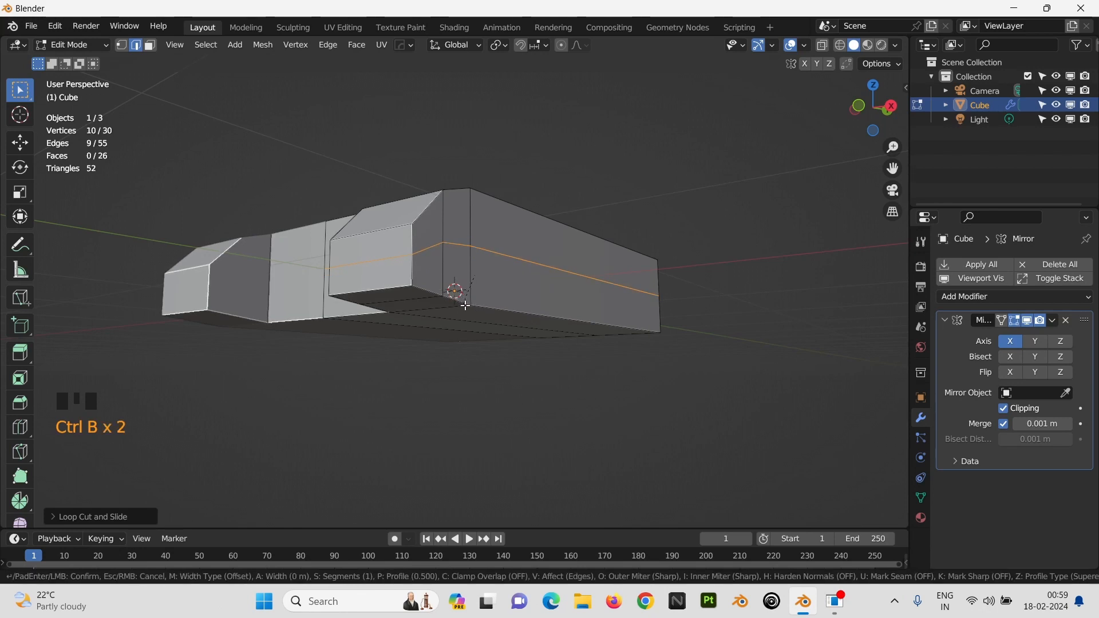
left_click(475, 343)
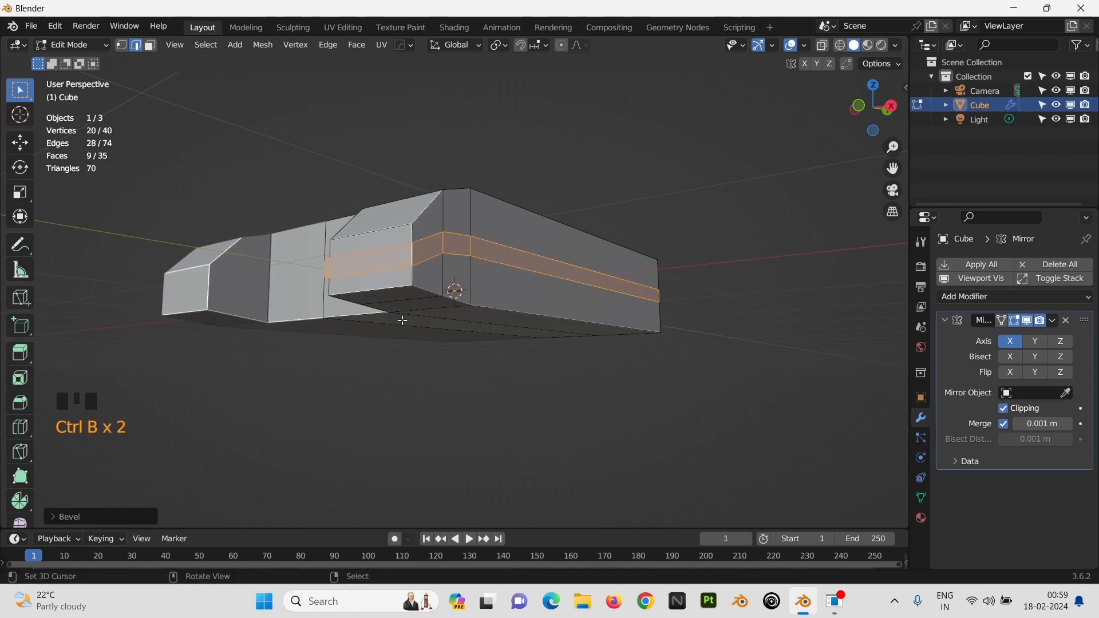
Step: Move the bottom edge of the prong's end face inward along Y to chamfer the underside
middle_click_drag(403, 321, 454, 290)
right_click(454, 288)
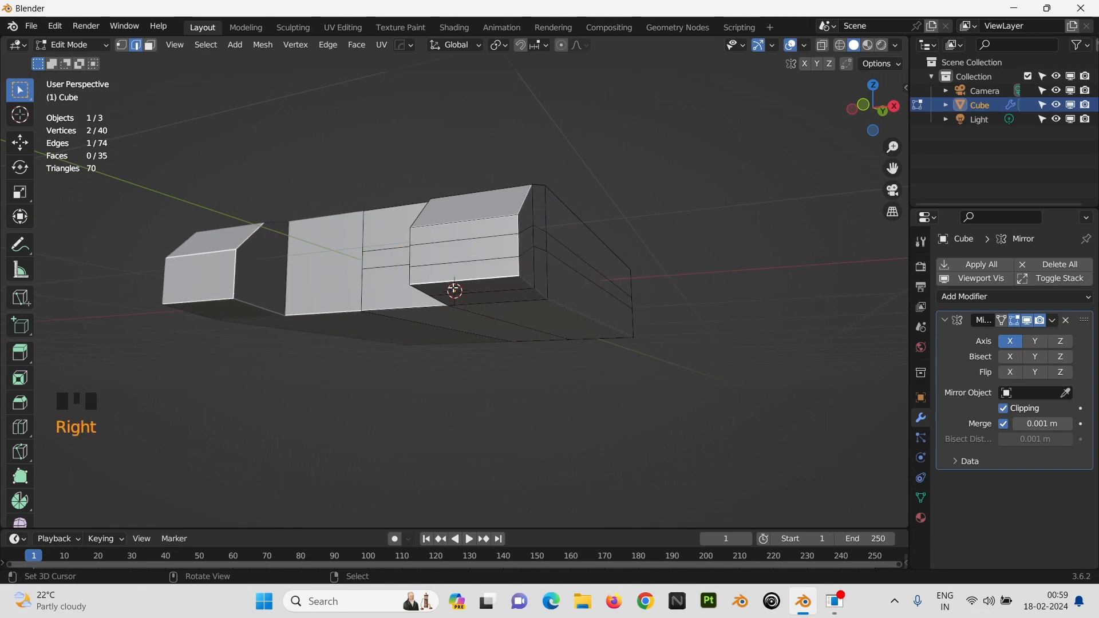
key("g")
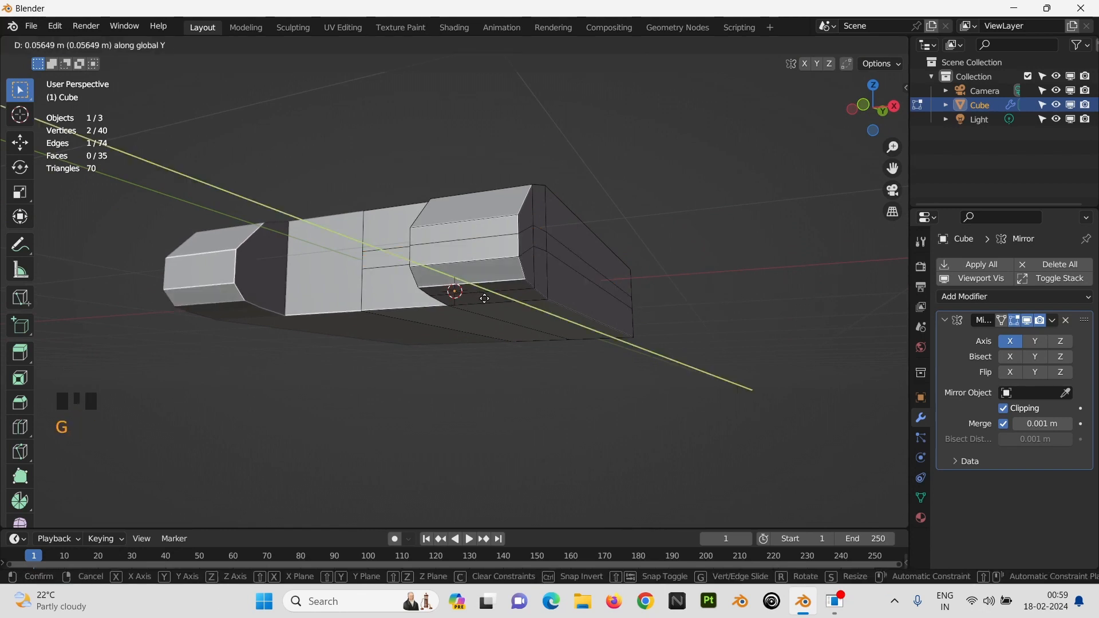
left_click(485, 237)
Step: Adjust the top edge of the prong's end face inward along Y to round the tip
middle_click_drag(485, 226, 410, 287)
right_click(325, 312)
key("g")
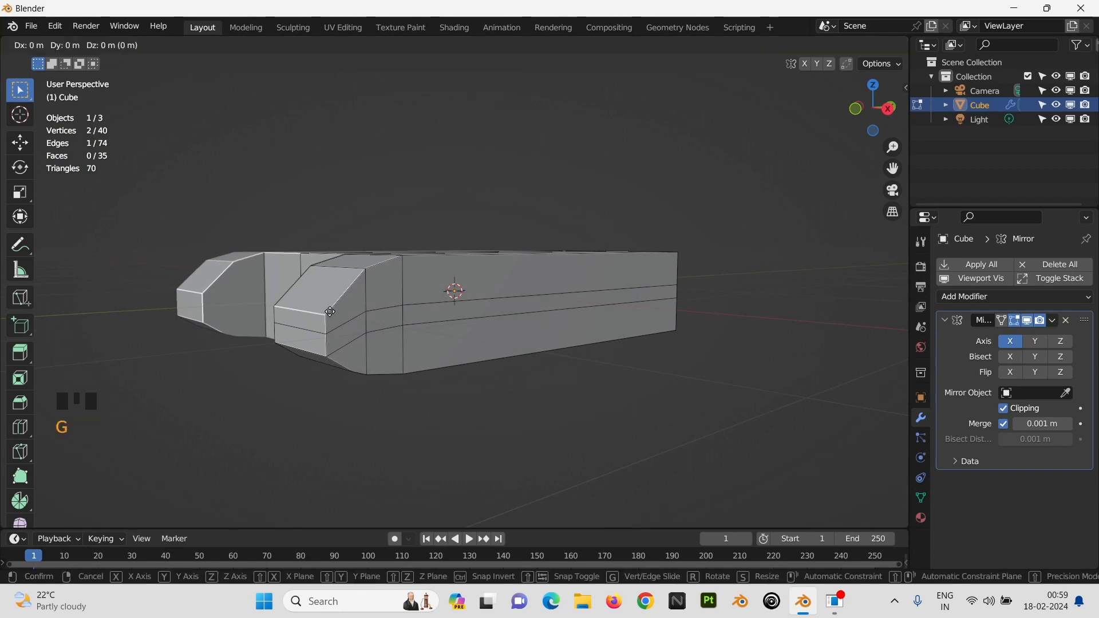
left_click(343, 310)
key("Tab")
middle_click_drag(343, 310, 316, 317)
key("ctrl+z")
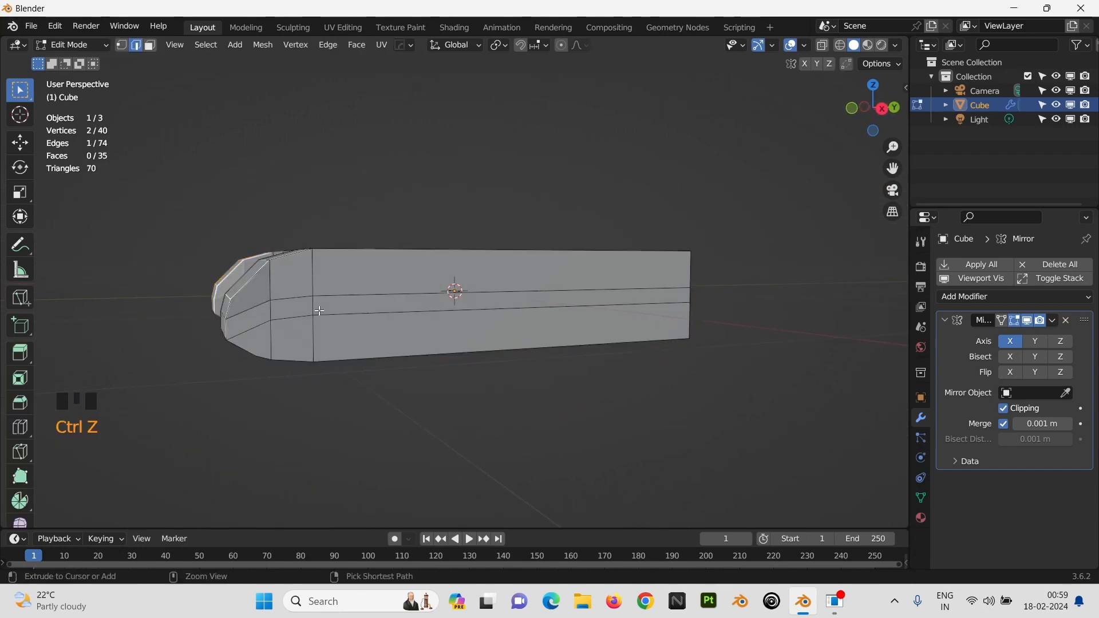
key("g")
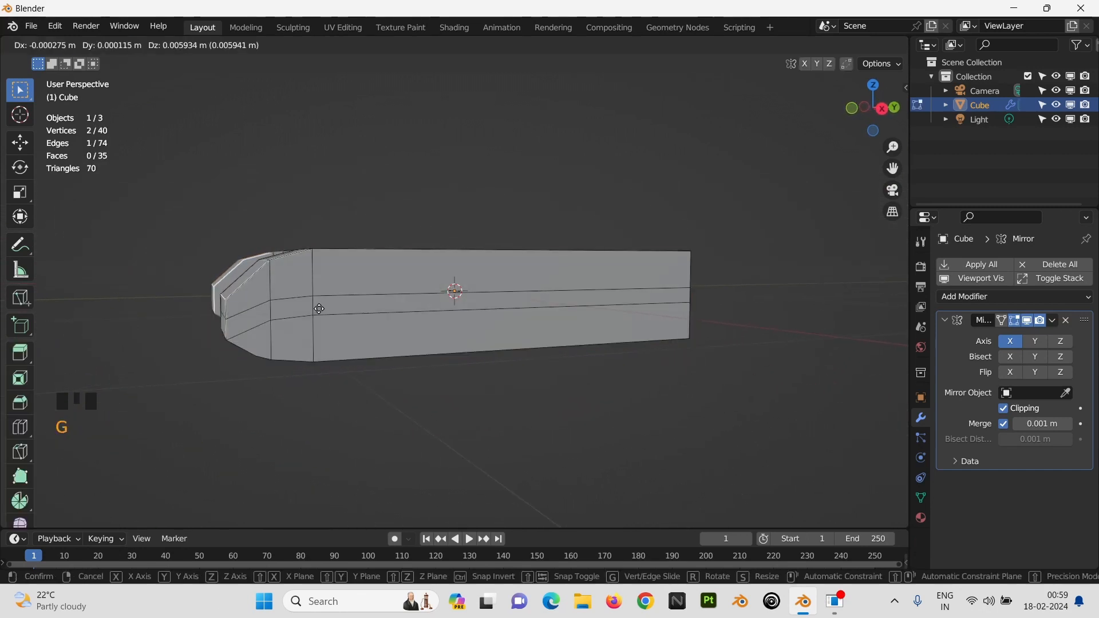
key("y")
left_click(325, 300)
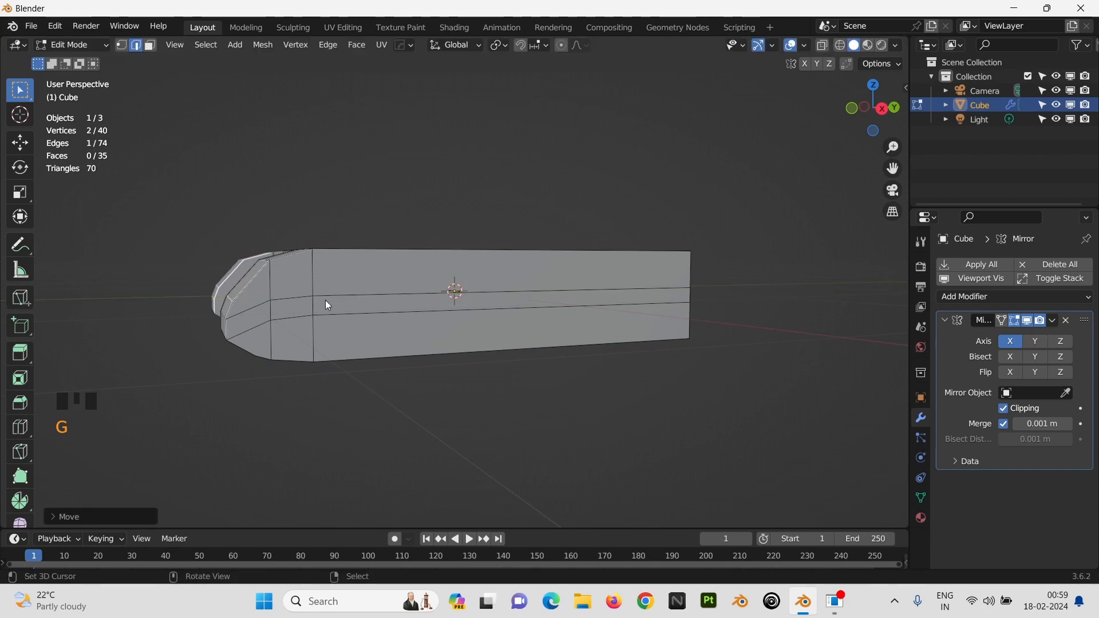
Step: Scale the whole mirrored block up along the global Z axis to make it taller
key("Tab")
middle_click_drag(325, 300, 388, 360)
scroll(337, 310, "down", 4)
scroll(438, 325, "up", 1)
key("s")
key("z")
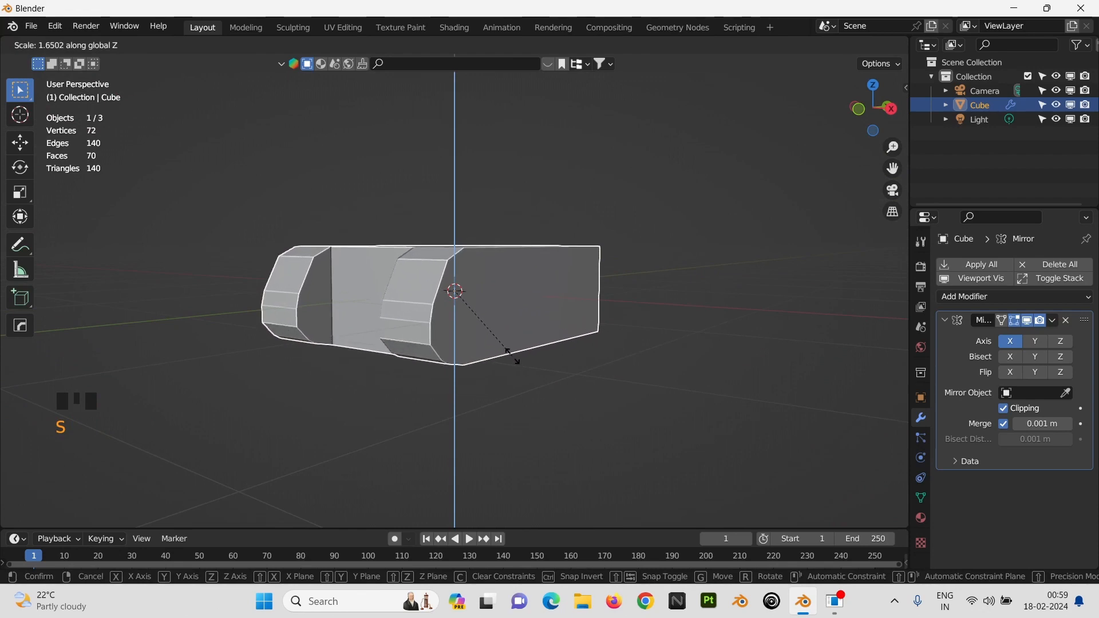
left_click(499, 338)
Step: Lower the middle edge of the prong's upper slope along Z so that the slope becomes straighter
middle_click_drag(499, 339, 441, 383)
scroll(386, 345, "down", 3)
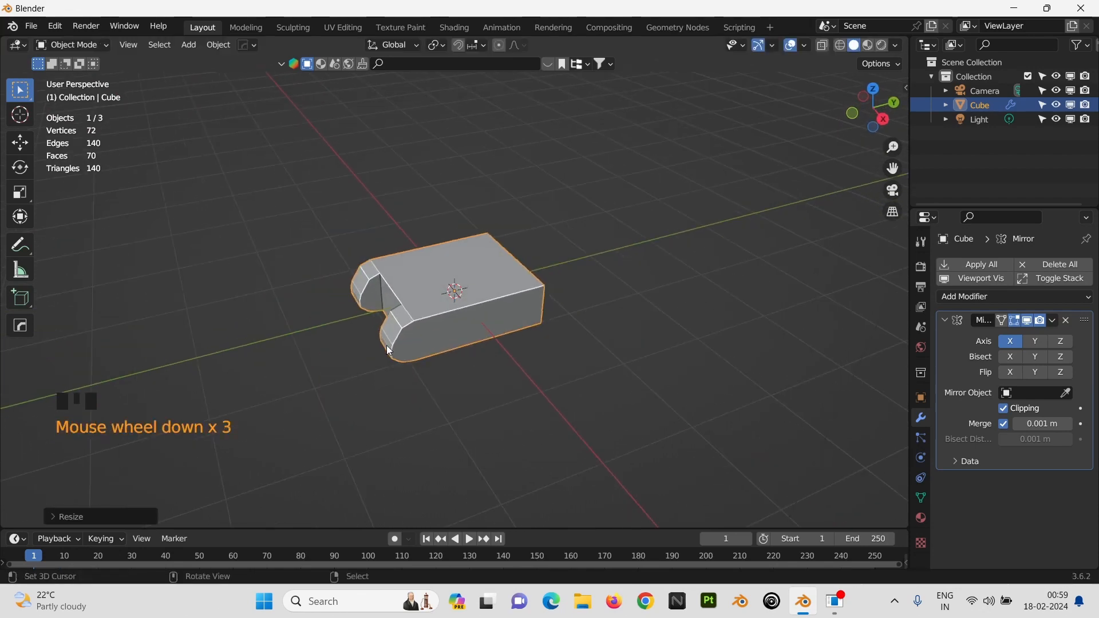
scroll(410, 323, "down", 1)
scroll(411, 323, "up", 1)
key("Tab")
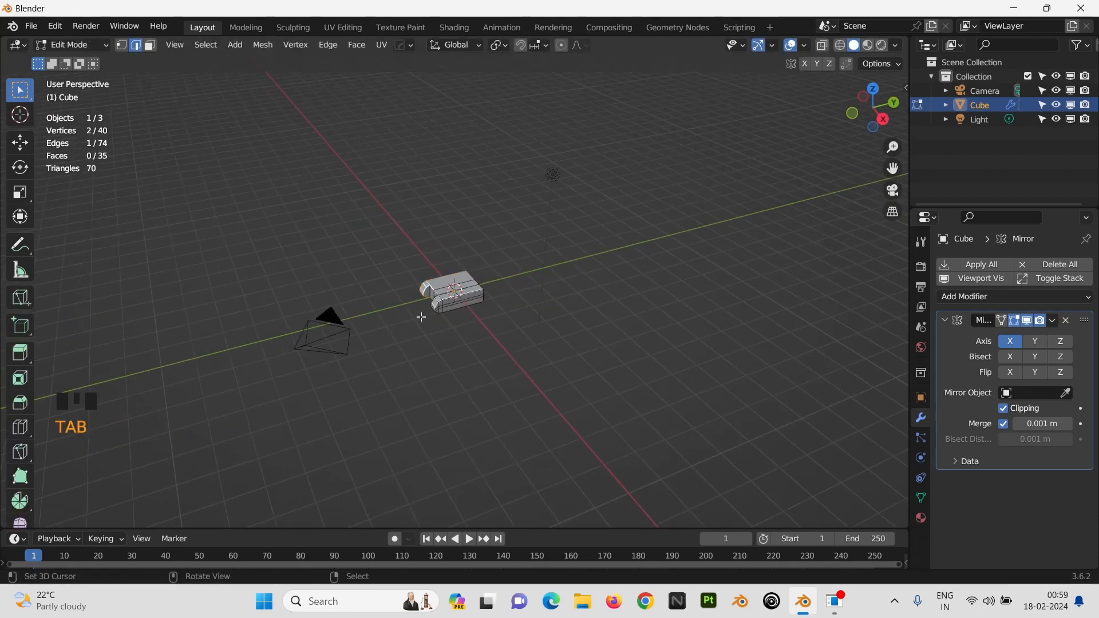
key("KP_Decimal")
scroll(582, 235, "up", 1)
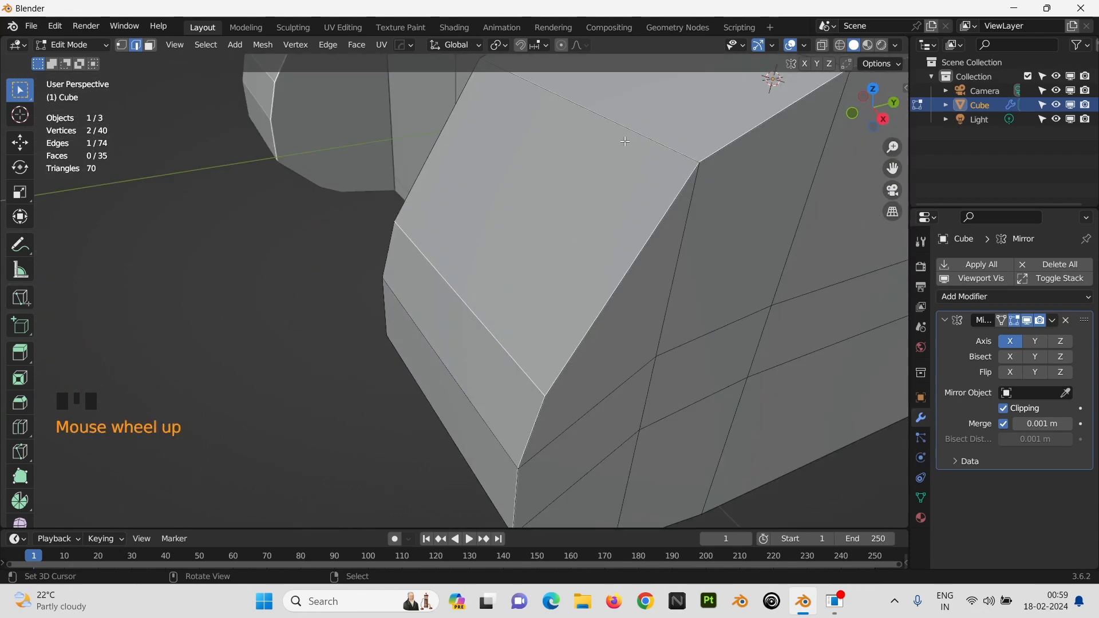
scroll(645, 171, "down", 1)
scroll(646, 171, "down", 1)
key("g")
key("z")
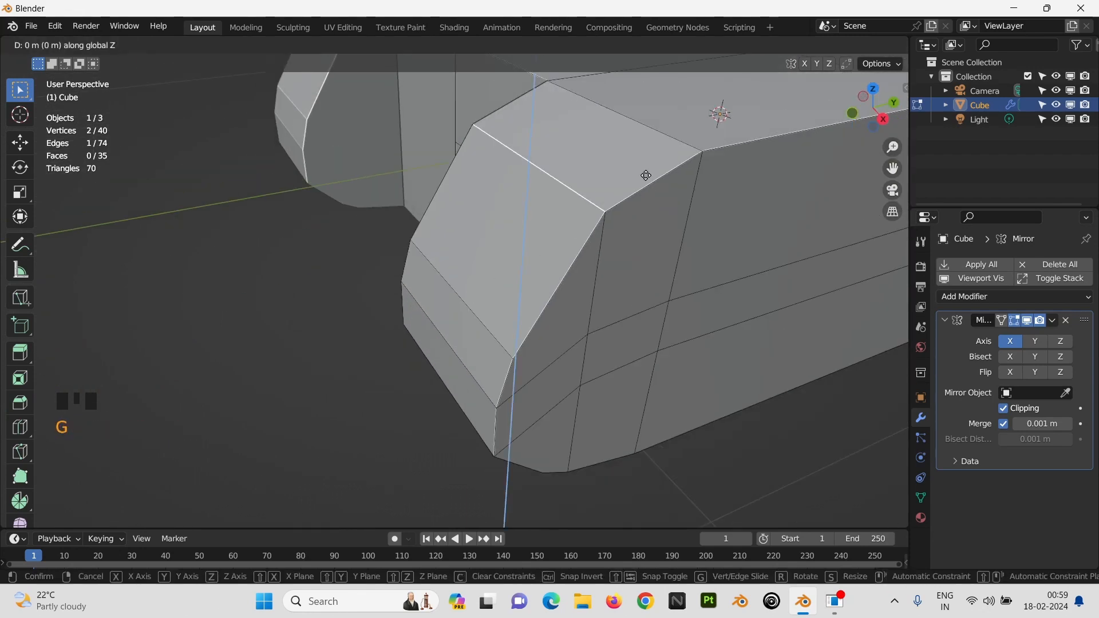
left_click(652, 218)
Step: Select the two narrow front faces at the prong's tip and raise them about 0.05 m along Z
key("Tab")
scroll(648, 248, "up", 1)
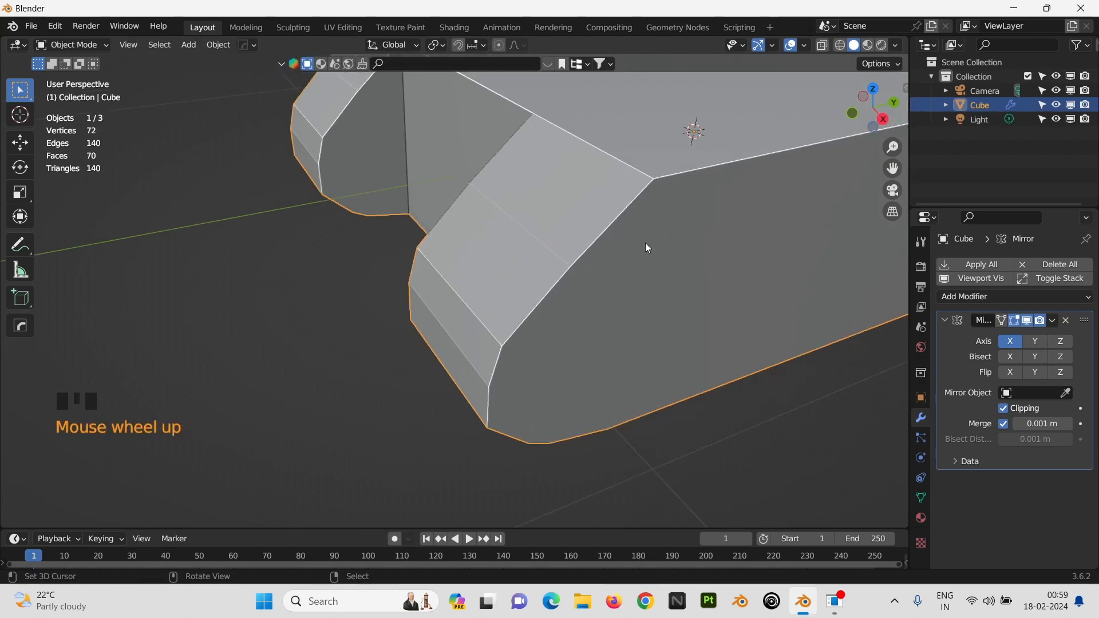
middle_click_drag(644, 243, 609, 208)
scroll(608, 207, "down", 3)
middle_click_drag(599, 250, 534, 260)
key("Tab")
key("3")
right_click(476, 308)
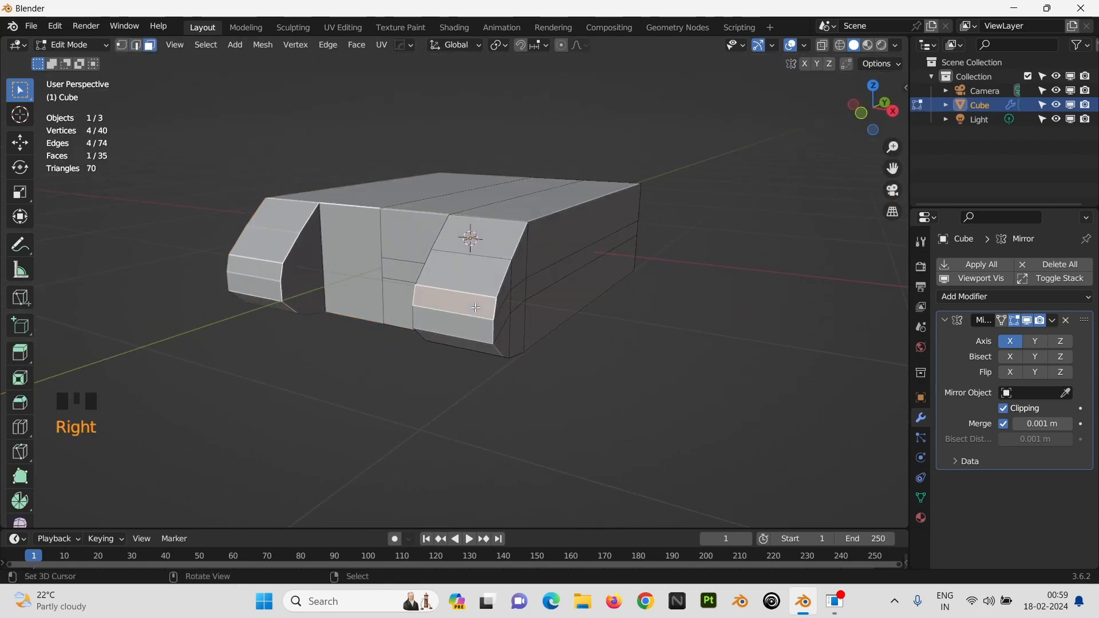
right_click(480, 328, "shift")
key("g")
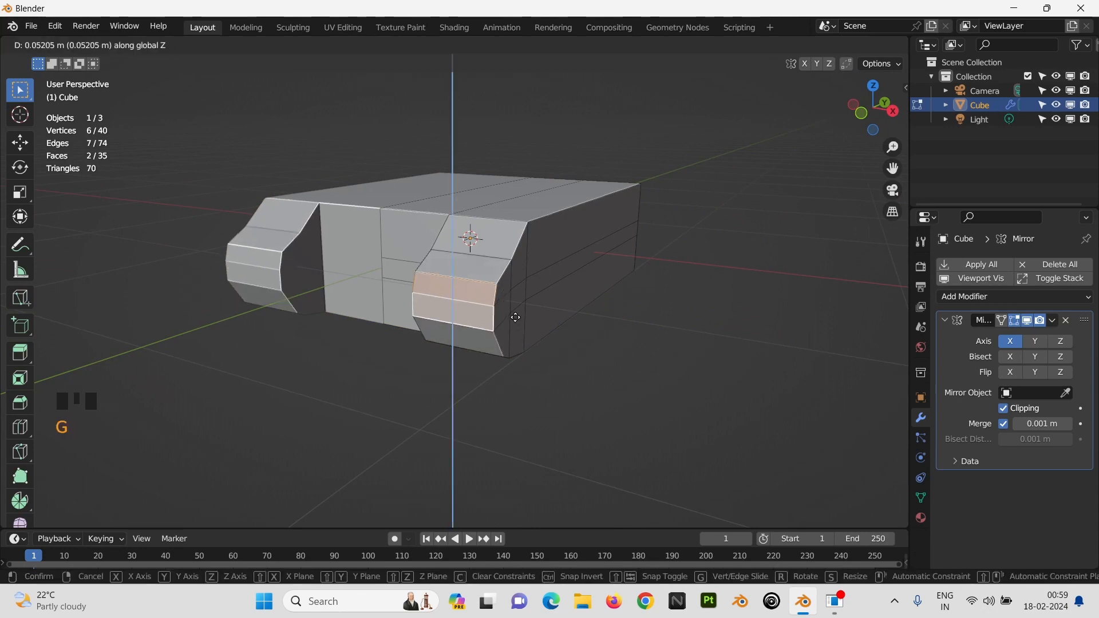
left_click(491, 272)
Step: Raise the middle edge of the prong's upper slope about 0.02 m along Z
right_click(493, 267)
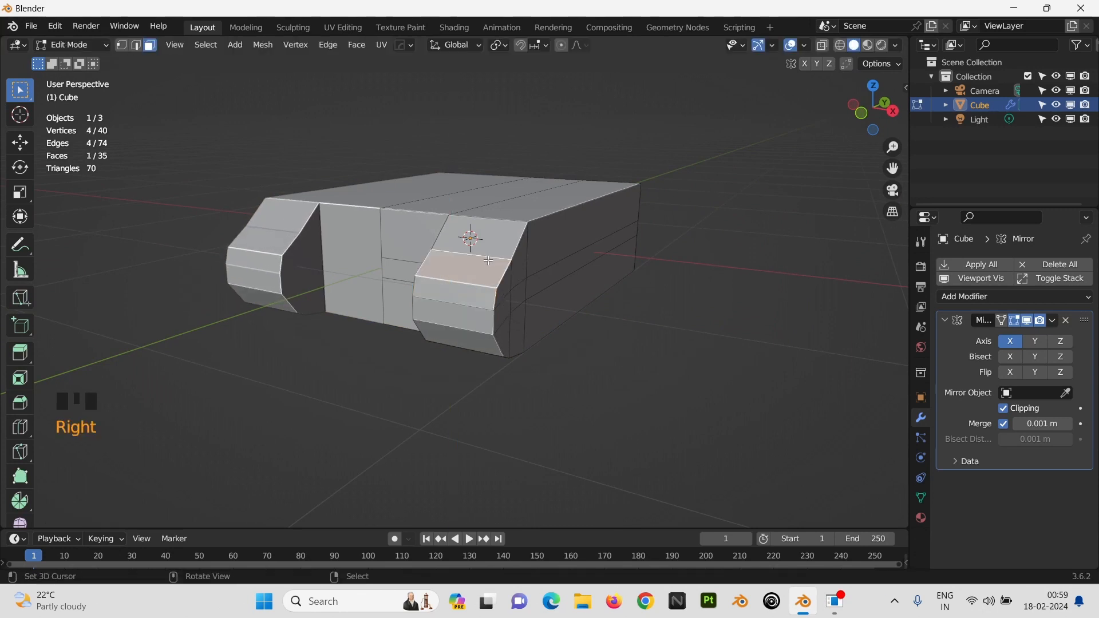
key("2")
right_click(486, 258)
key("g")
key("z")
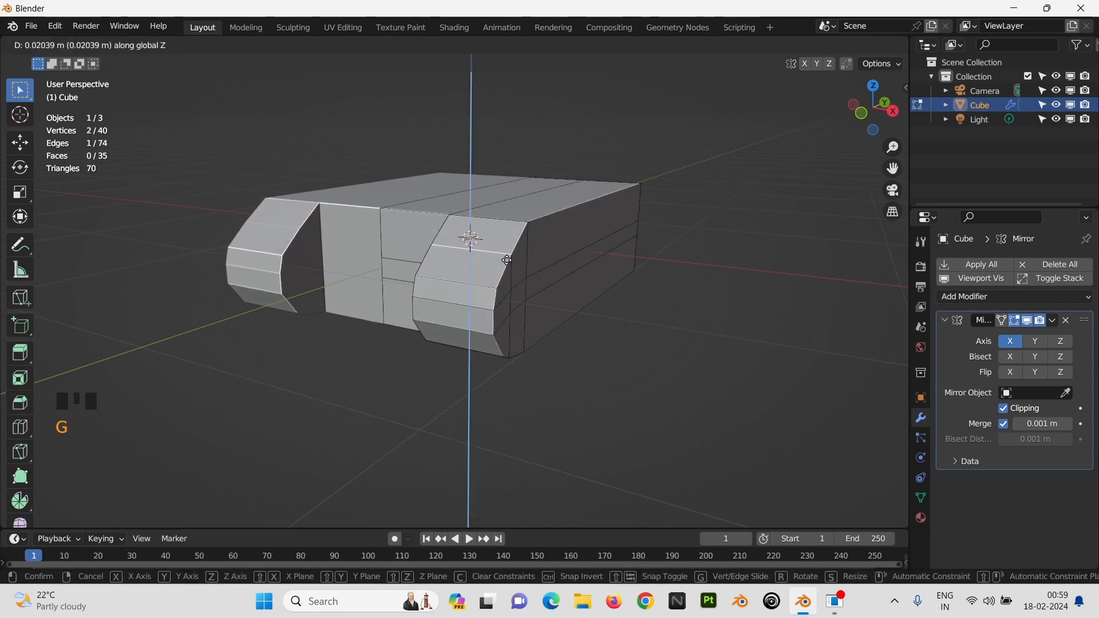
left_click(507, 260)
Step: Leave Edit Mode and examine the block and its two rounded prongs from several angles
key("Tab")
middle_click_drag(474, 300, 453, 338)
scroll(492, 300, "up", 2)
scroll(493, 300, "down", 3)
scroll(453, 337, "up", 1)
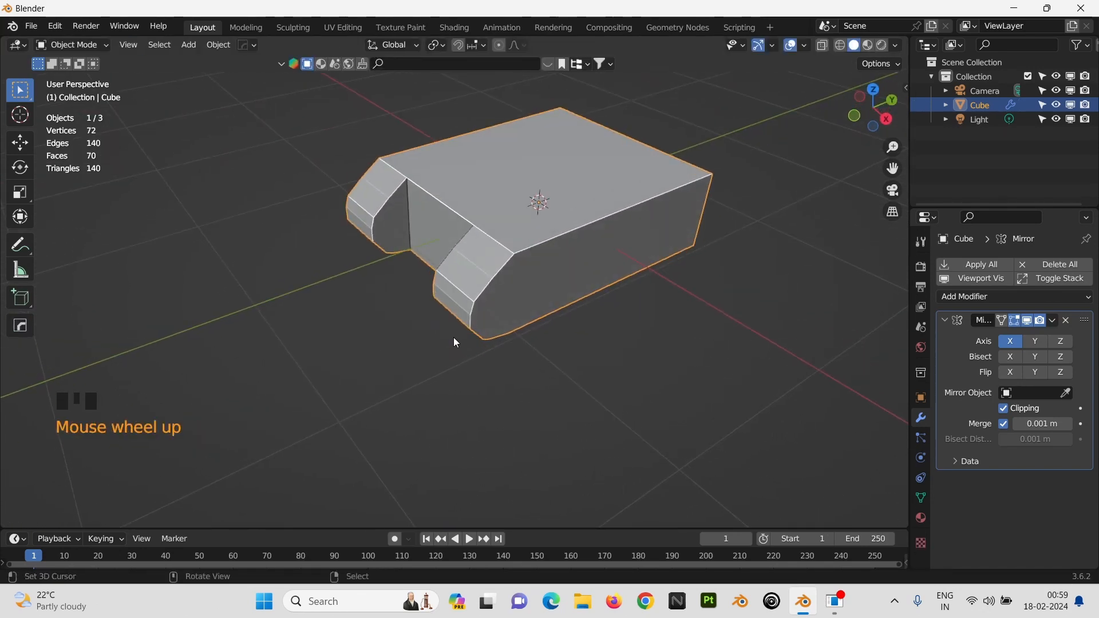
scroll(453, 337, "down", 2)
middle_click_drag(501, 291, 486, 308)
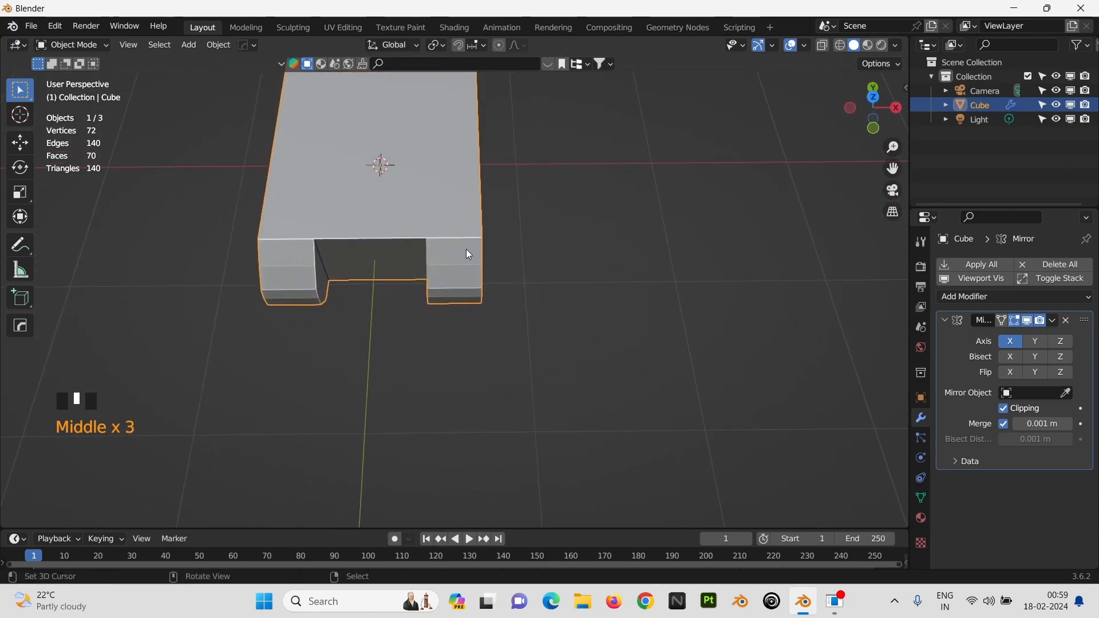
mouse_move(468, 255)
middle_mouse_down("shift")
mouse_move(532, 339)
mouse_move(427, 287)
mouse_move(451, 249)
middle_mouse_up("shift")
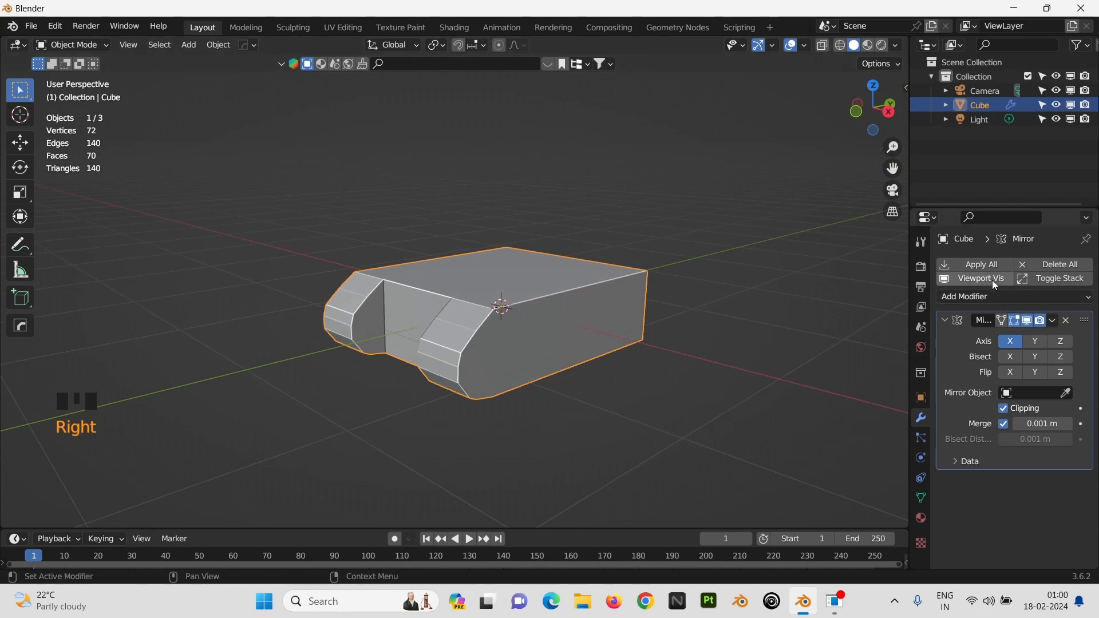
Step: Apply the Mirror modifier and add a loop cut across the middle of the block's length
left_click(954, 278)
key("Tab")
middle_click_drag(690, 289, 607, 312)
key("ctrl+r")
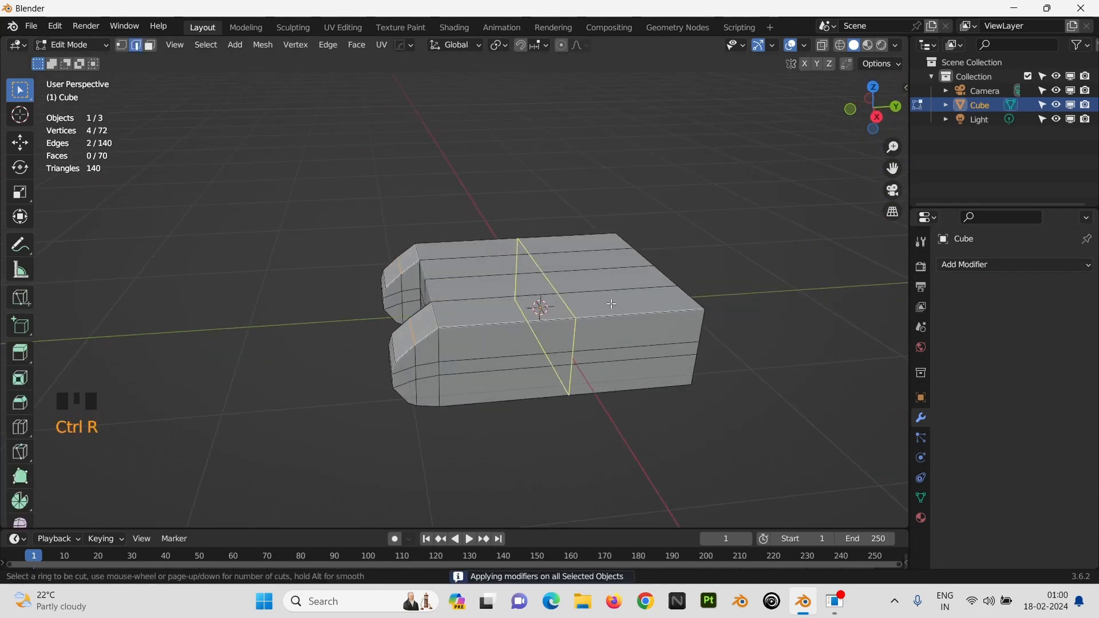
left_click(607, 324)
middle_click(606, 324)
Step: Delete the faces of the block's rear half, including the leftover end faces, and return to Object Mode
right_click(619, 318)
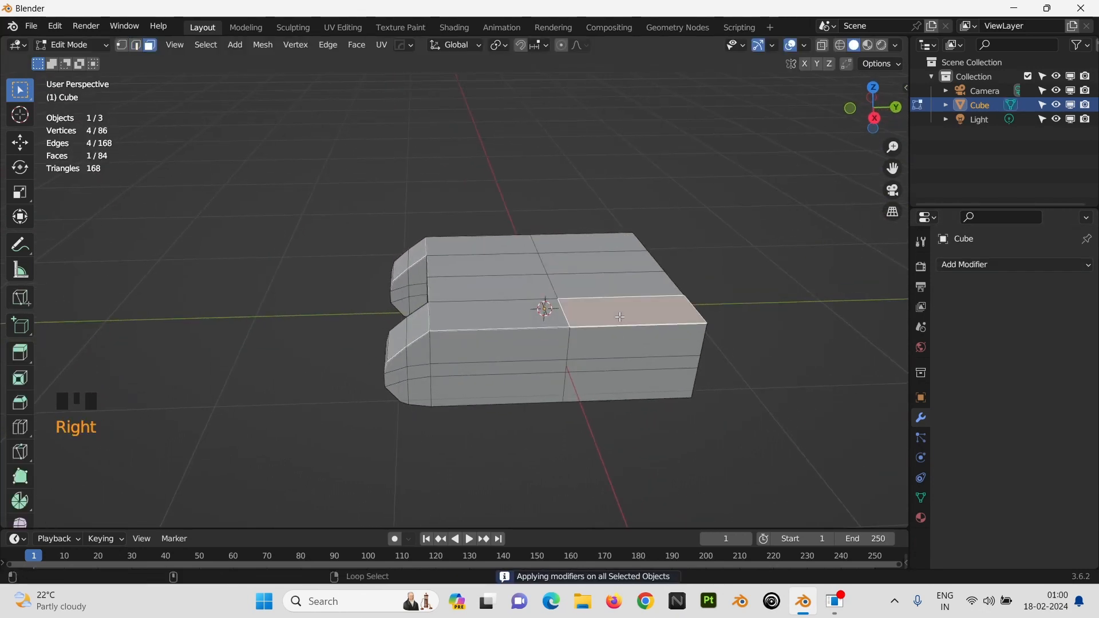
right_click(621, 316, "alt+shift")
right_click(621, 317, "alt+shift")
right_click(621, 316, "alt+shift")
key("x")
left_click(651, 285)
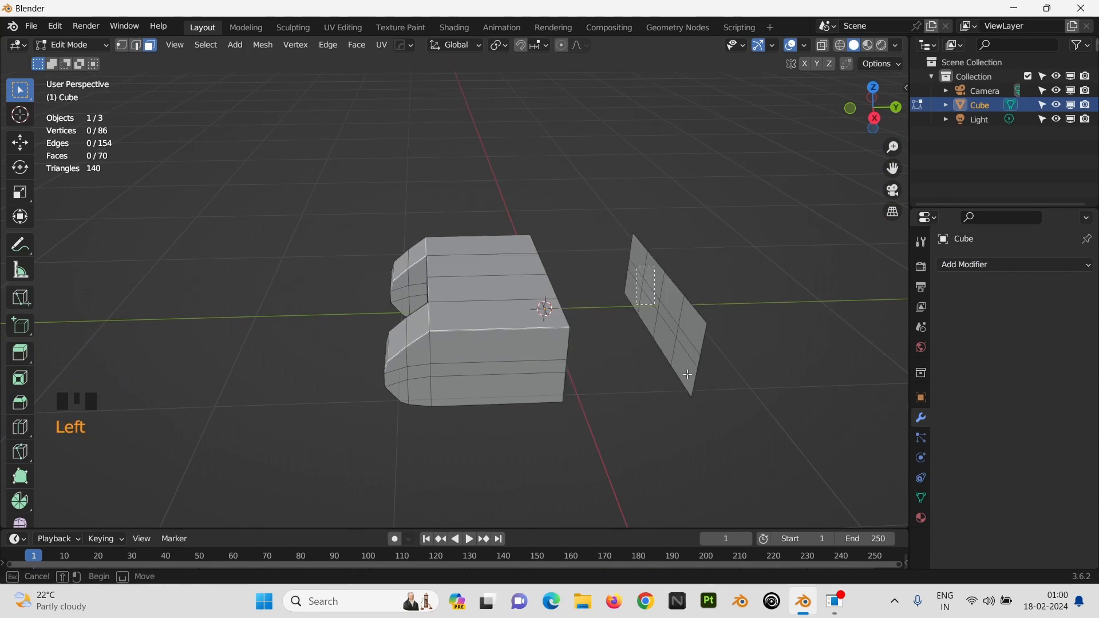
key("x")
left_click(687, 355)
key("Tab")
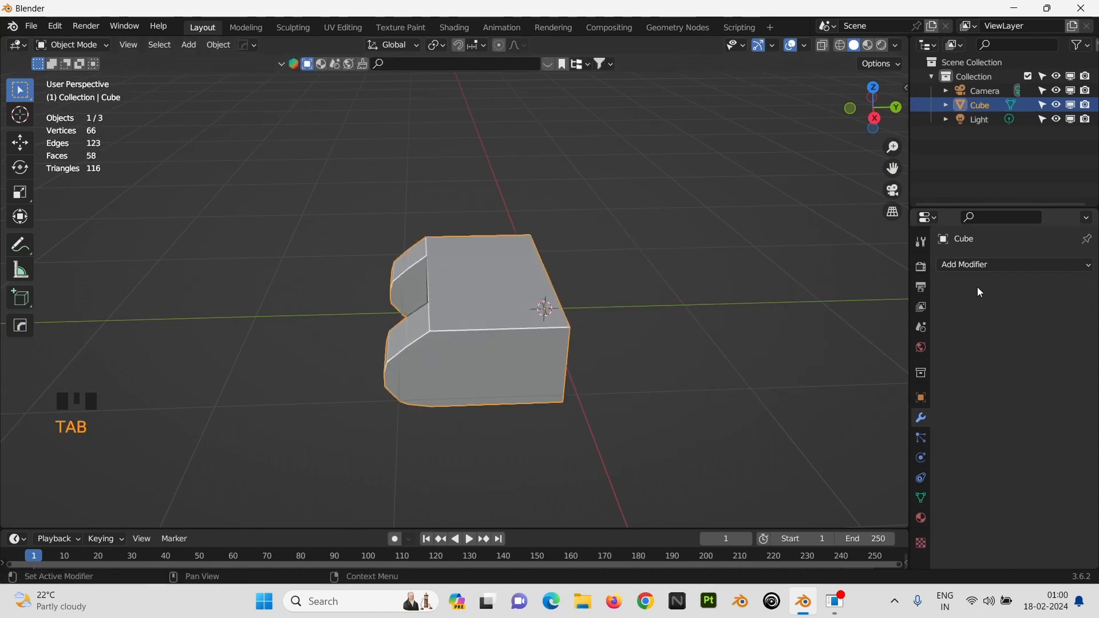
Step: Add a Mirror modifier to the half block, mirror it on the Y axis only, and apply it
left_click(967, 266)
left_click(853, 428)
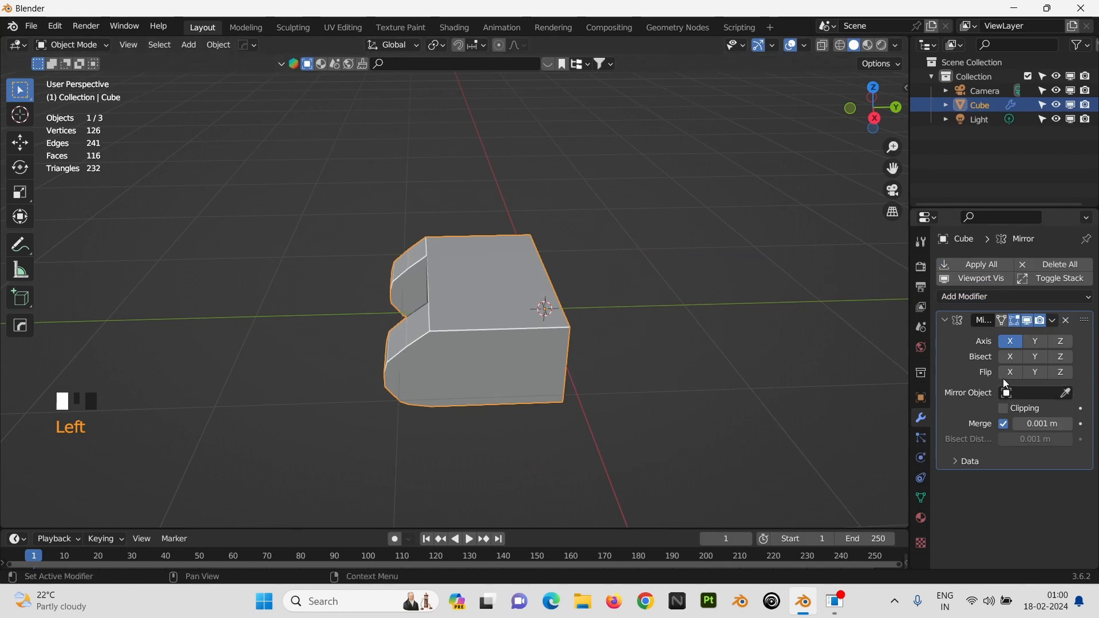
left_click(1035, 343)
left_click(1014, 342)
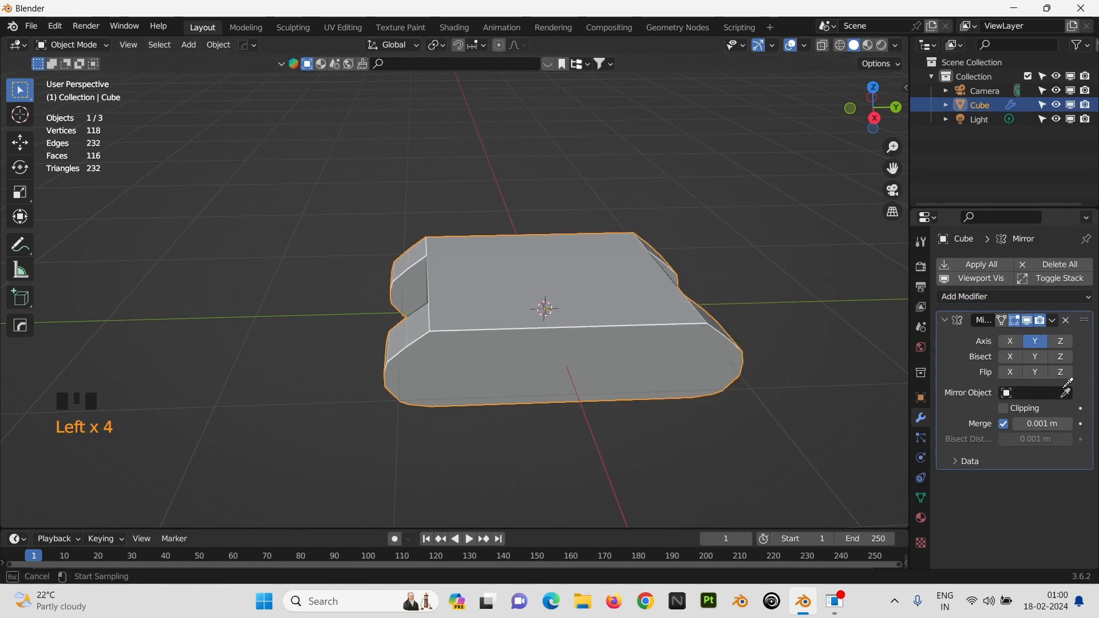
left_click(979, 267)
Step: Widen the whole block along the X axis in the front view
middle_click_drag(675, 333, 777, 295)
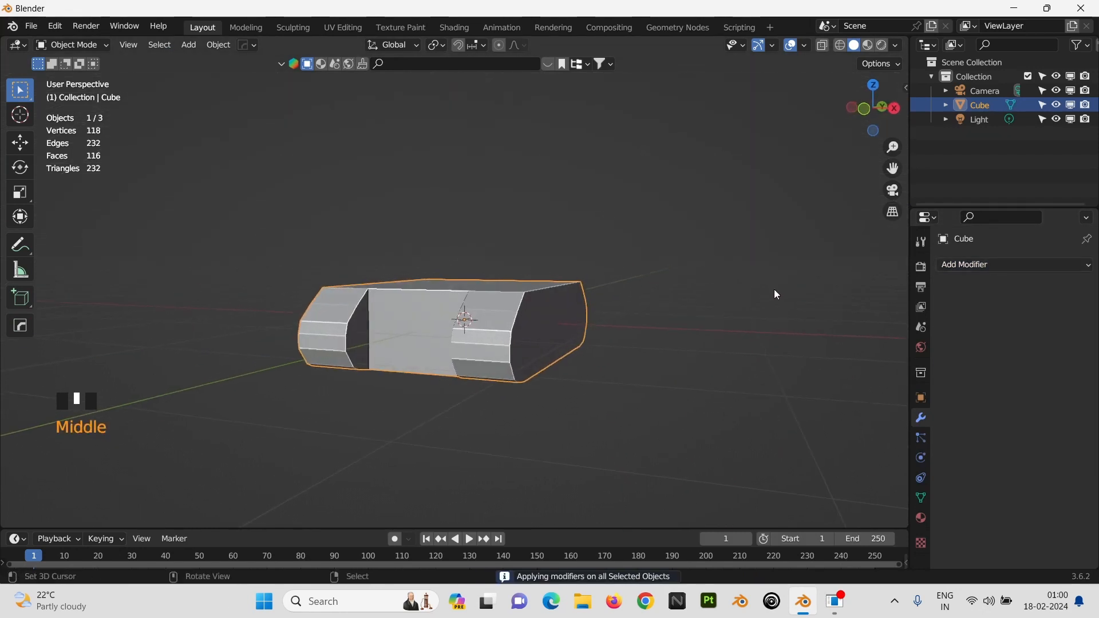
right_click(496, 307)
key("KP_1")
key("s")
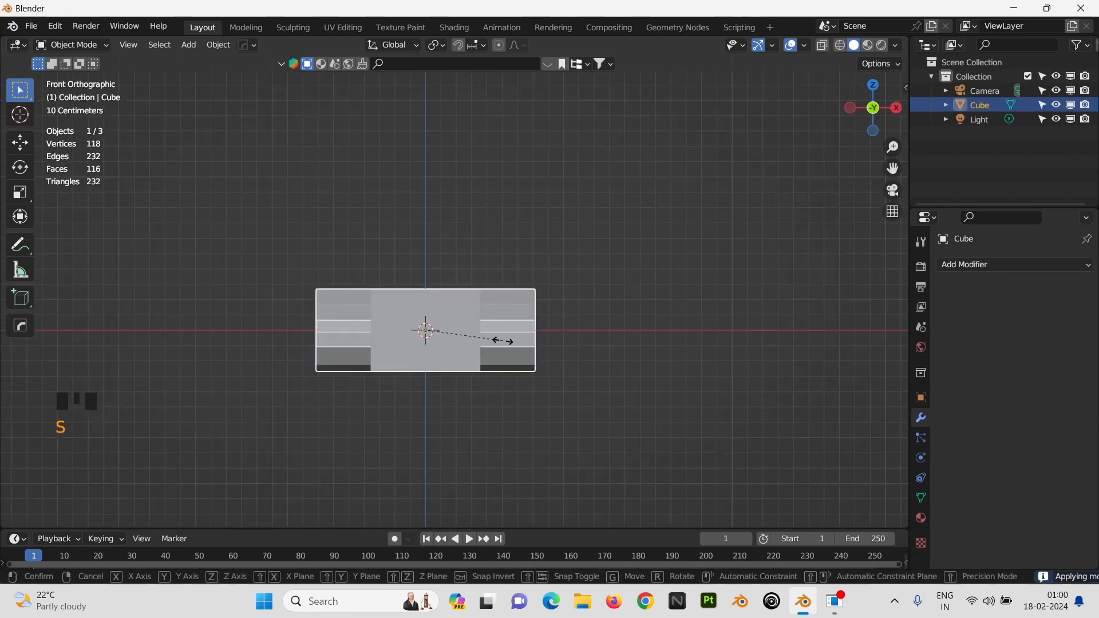
key("x")
left_click(535, 346)
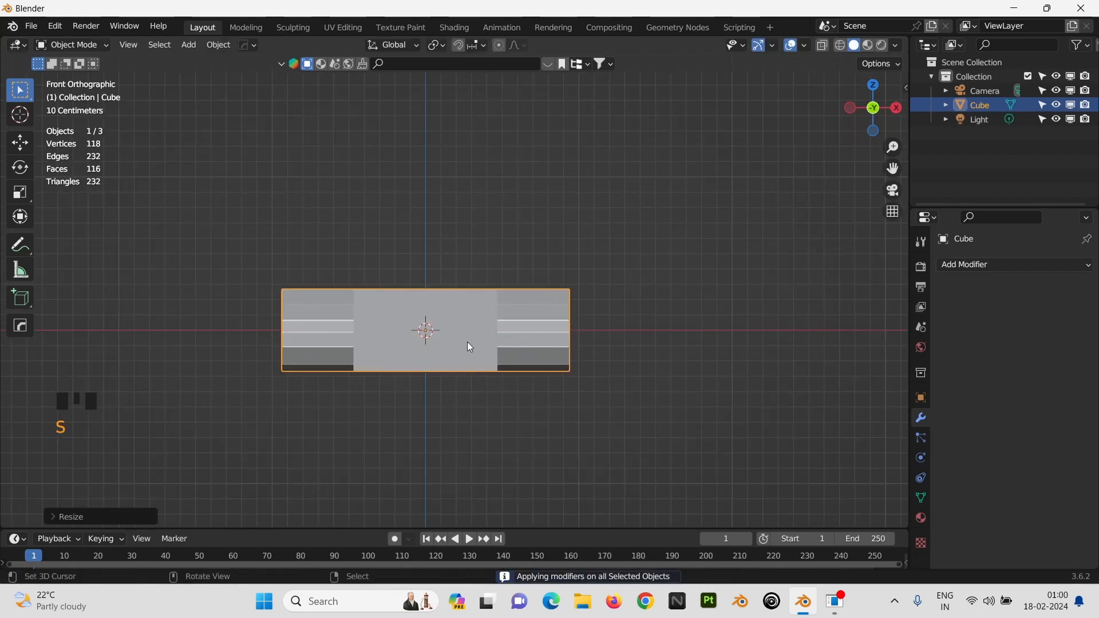
Step: Add a cube at the centre of the block's front recess, scale it to about 0.11 and flatten it along Z
key("shift+a")
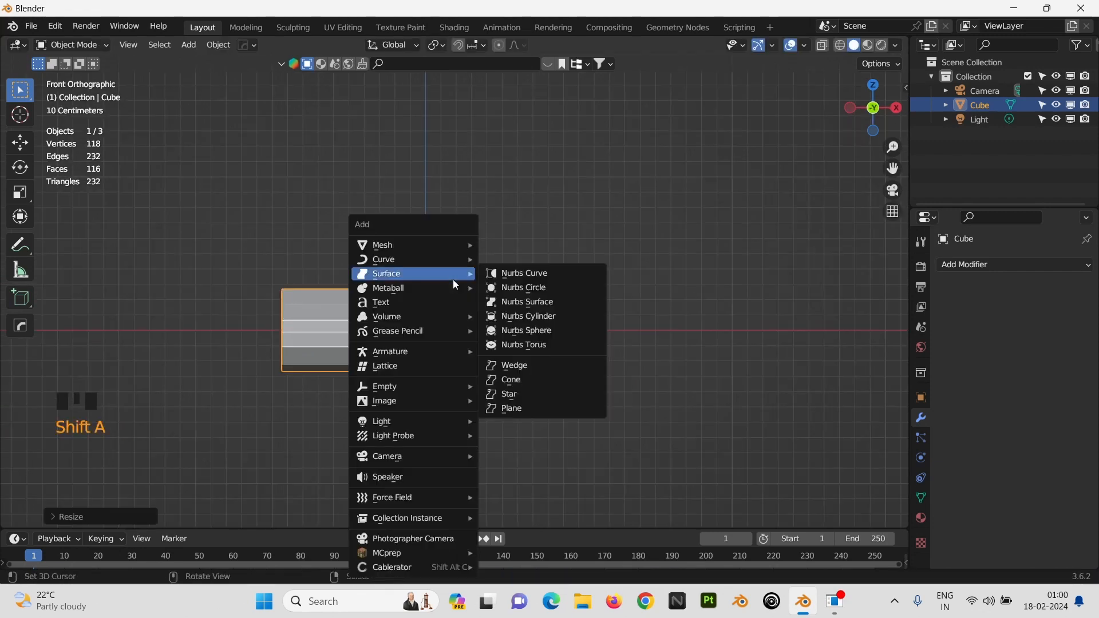
key("Escape")
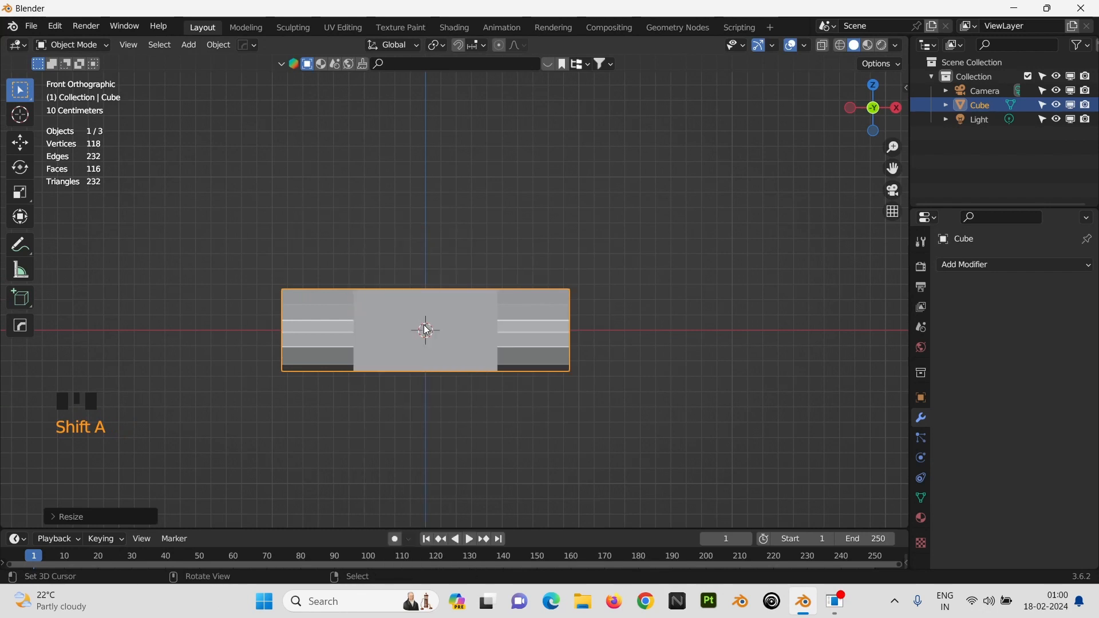
key("shift+a")
key("shift+a")
mouse_move(469, 233)
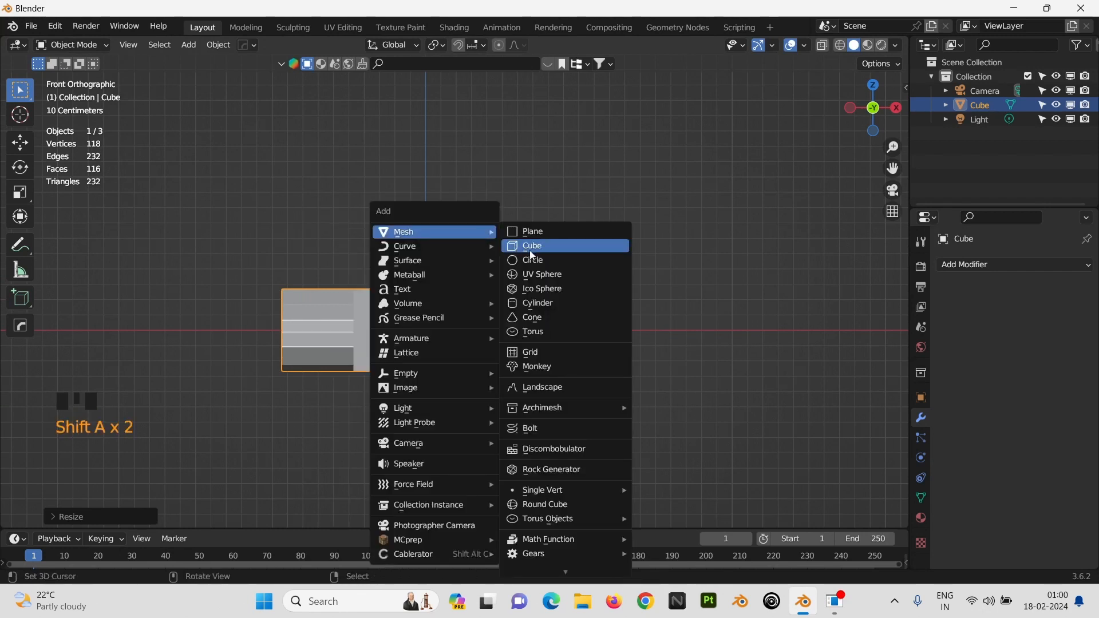
left_click(517, 248)
key("s")
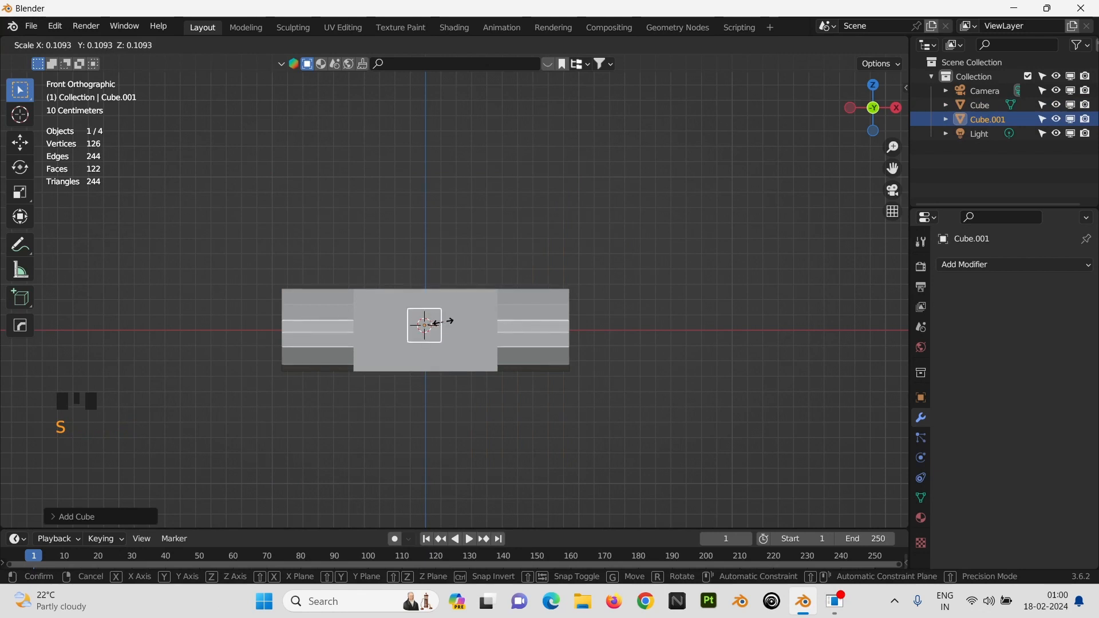
key("s")
key("z")
Step: Stretch the small cube along X into a wide bar and thicken it slightly along Z
key("s")
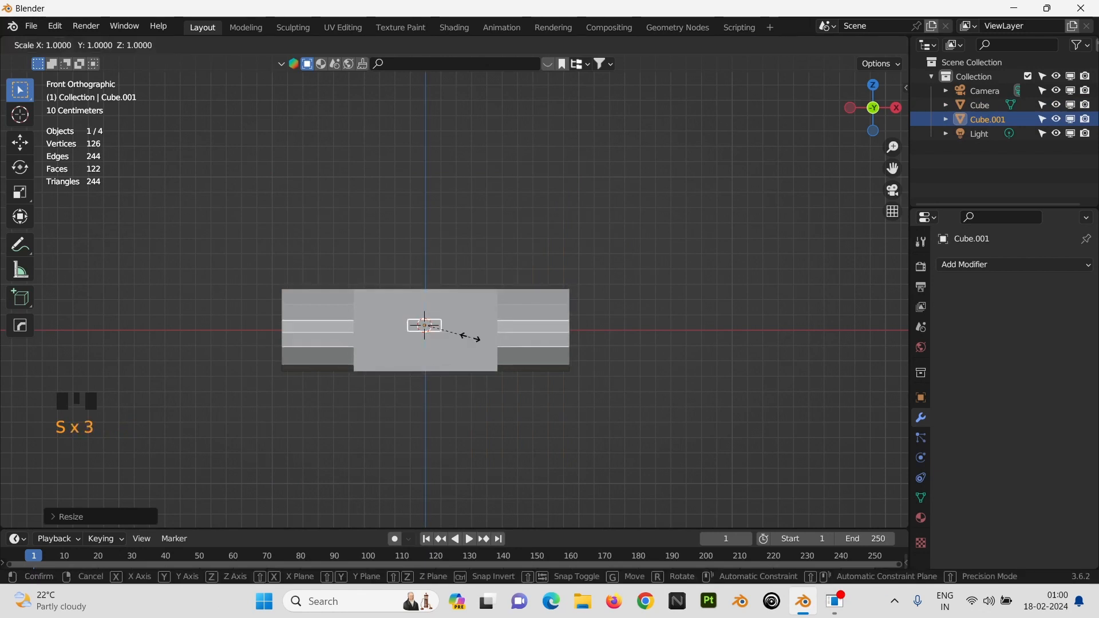
key("z")
key("x")
left_click(547, 352)
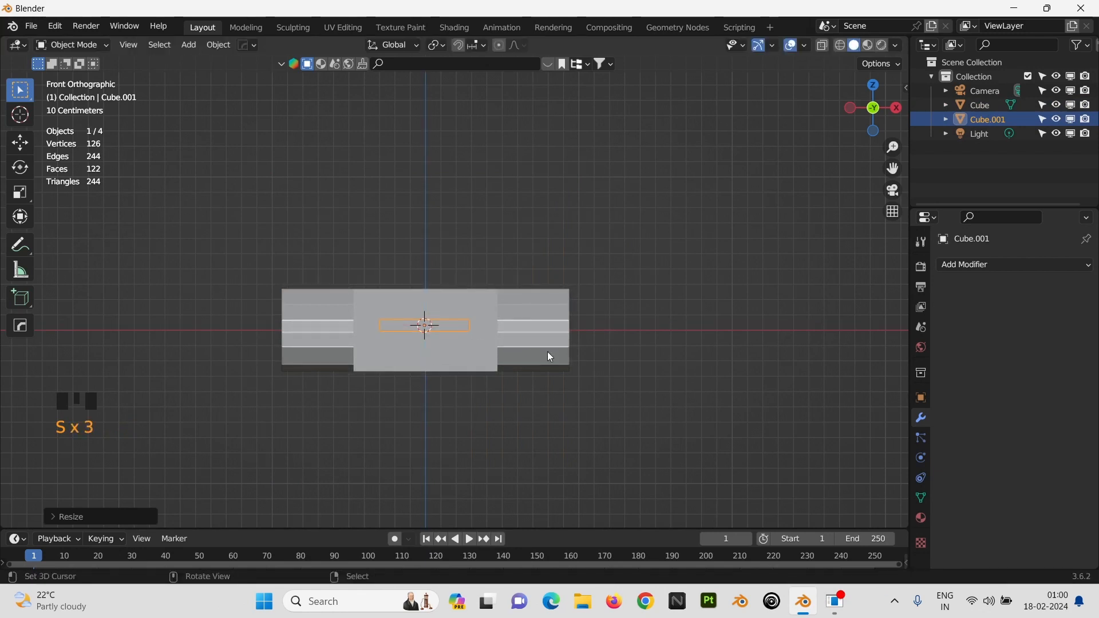
key("s")
key("z")
left_click(577, 409)
Step: Move the bar up along Z towards the recess's upper half and shift it about 0.015 m along X to center it
key("g")
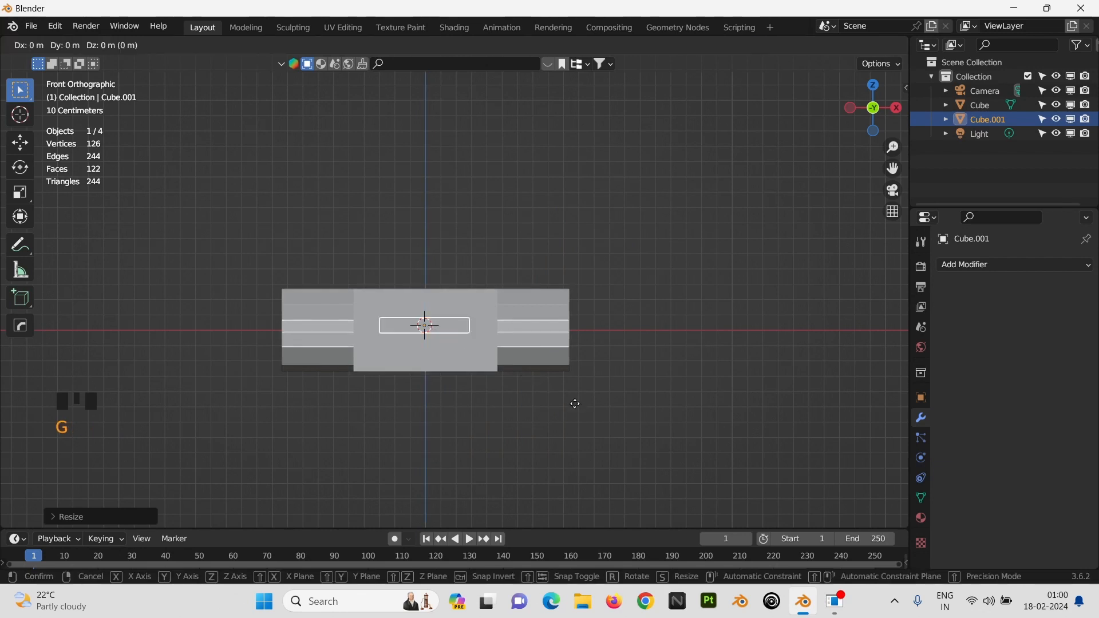
key("z")
key("g")
key("x")
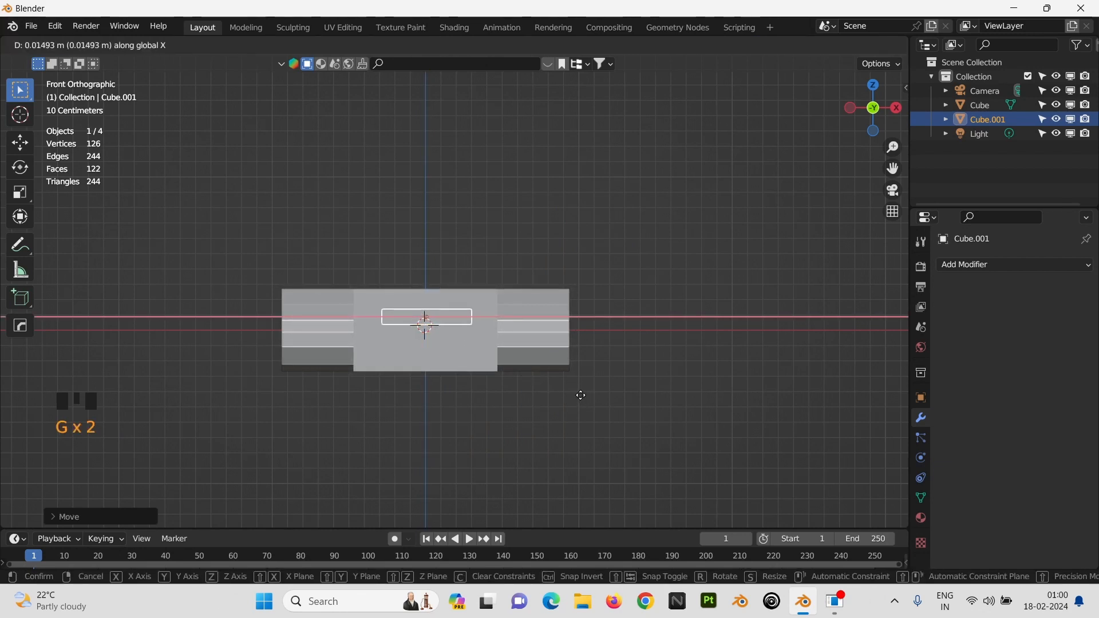
left_click(580, 395)
Step: Duplicate the bar about 0.23 m lower along Z and join both bars into one object
key("shift+d")
key("z")
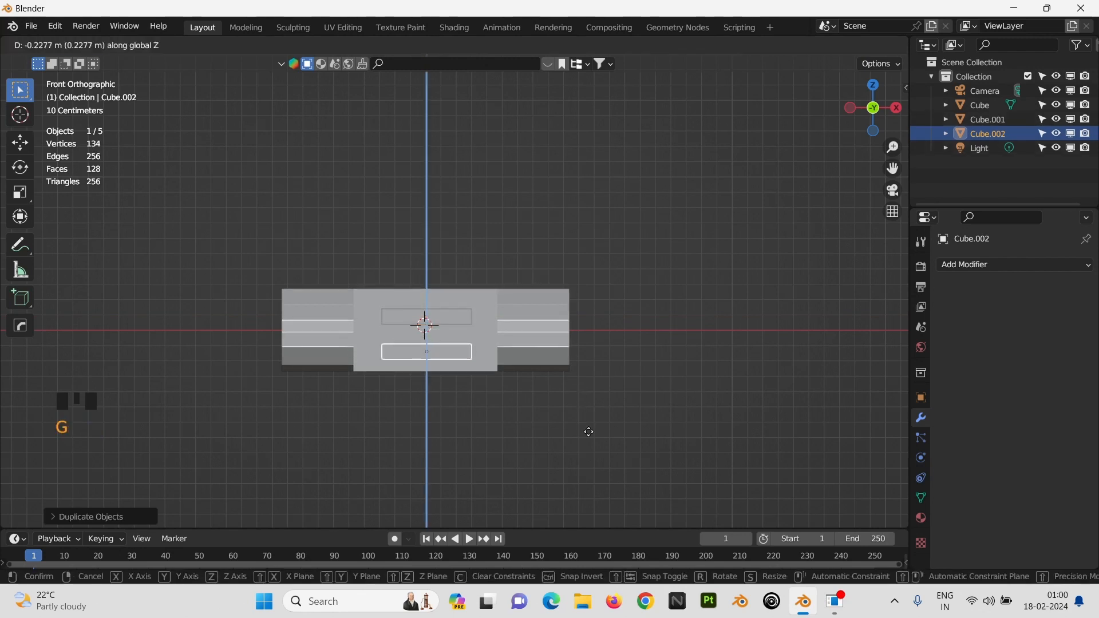
left_click(589, 431)
middle_click_drag(589, 379, 552, 437)
key("KP_Decimal")
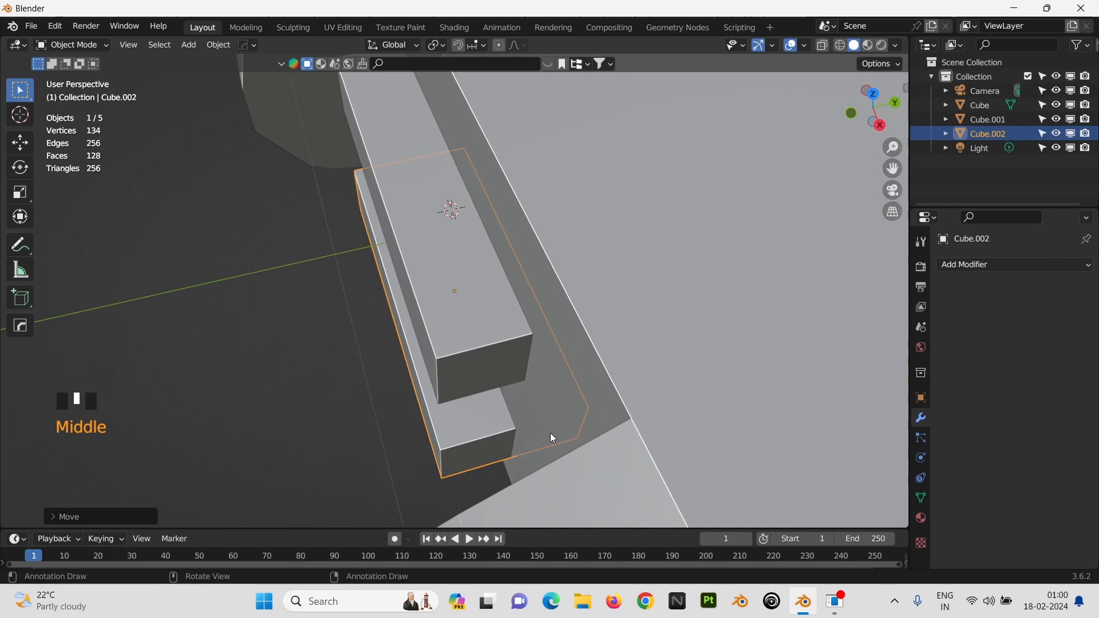
right_click(520, 363, "shift")
key("ctrl+j")
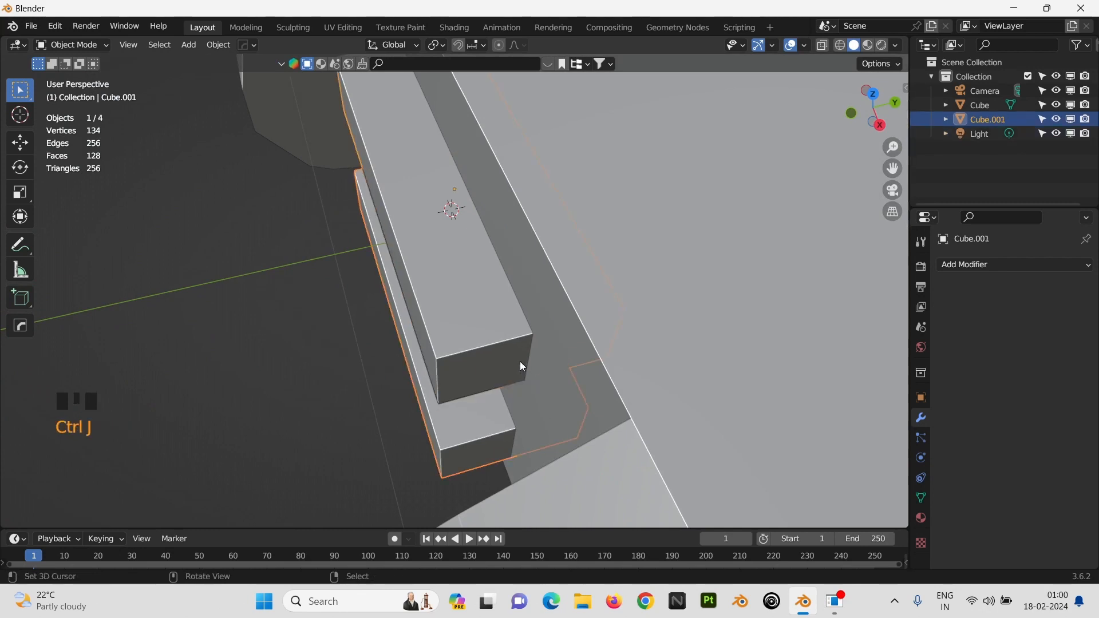
Step: Cut the joined bars out of the block with a Bool Tool brush Difference to make two slots
right_click(592, 343, "shift")
key("ctrl+shift+b")
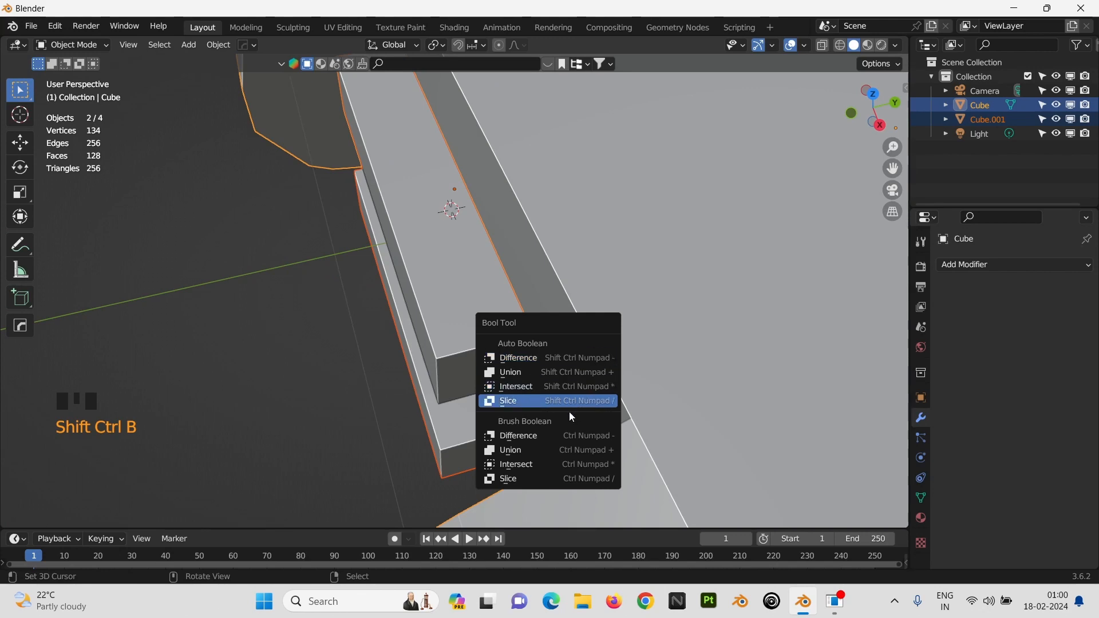
left_click(562, 431)
scroll(503, 386, "down", 2)
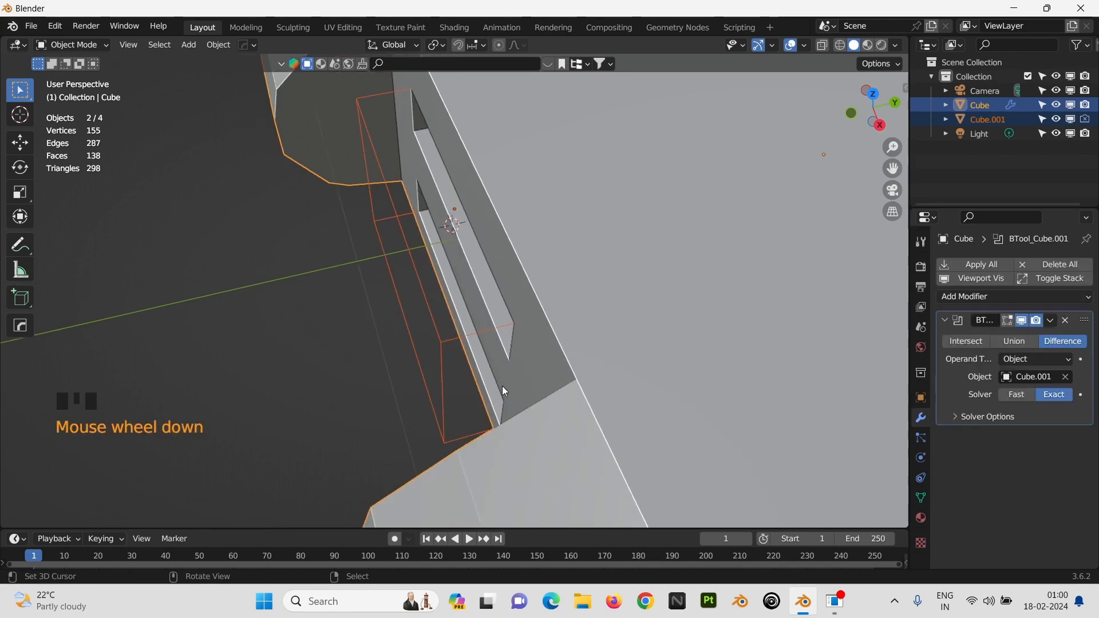
mouse_move(503, 385)
middle_mouse_down()
mouse_move(544, 335)
mouse_move(526, 241)
middle_mouse_up()
Step: Set the block's origin to its geometry
right_click(821, 254)
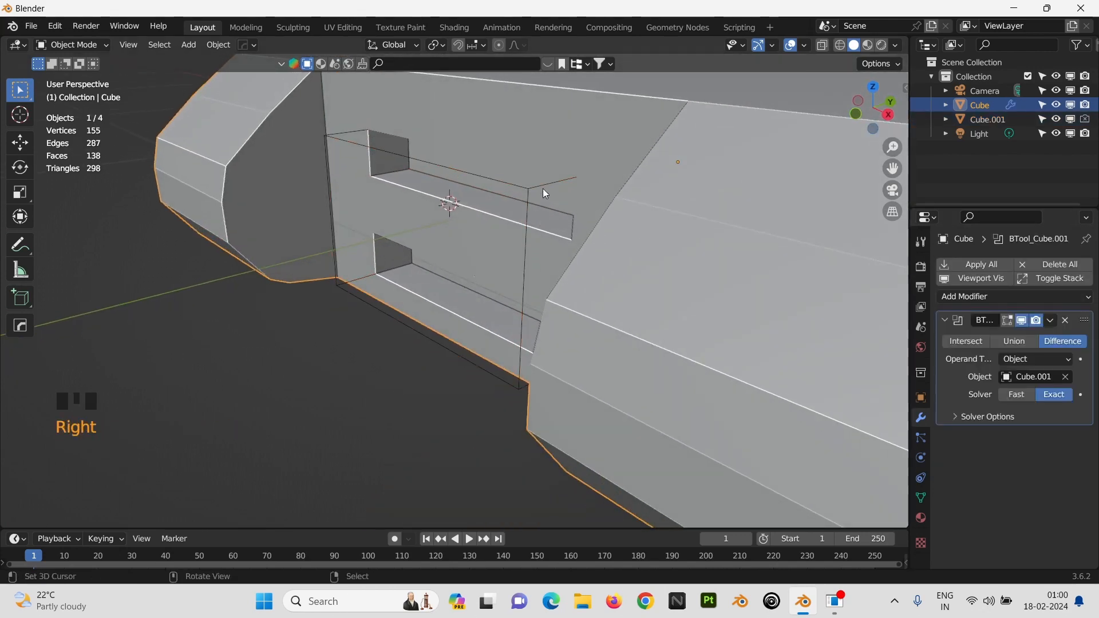
left_click(212, 51)
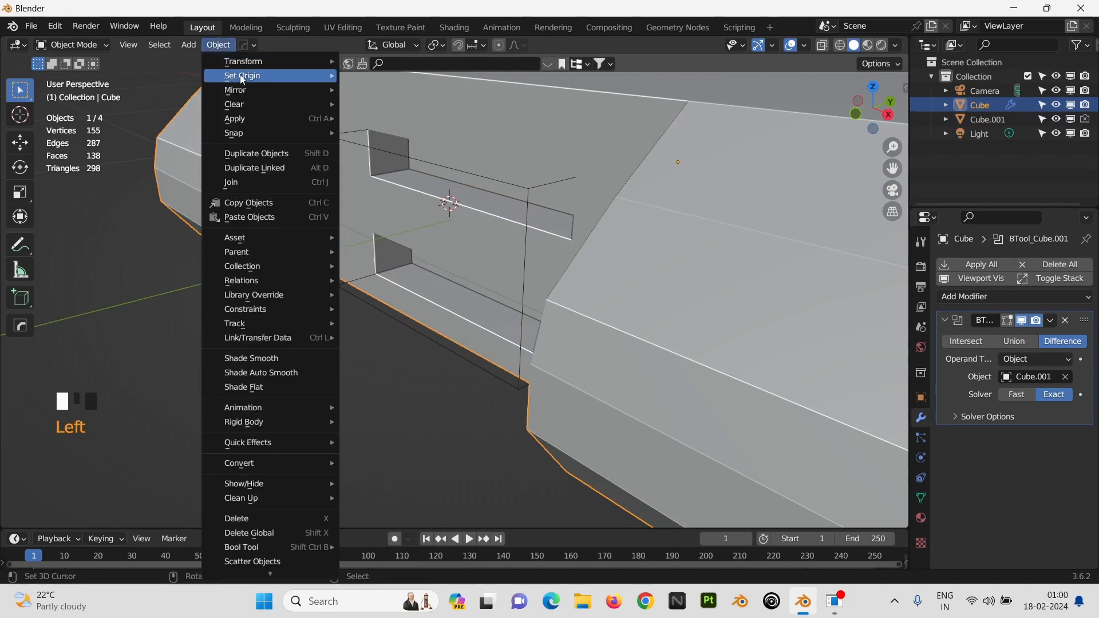
mouse_move(246, 76)
left_click(400, 88)
Step: Add a Mirror modifier to the slot cutter with Cube as mirror object and only the Y axis enabled
right_click(493, 181)
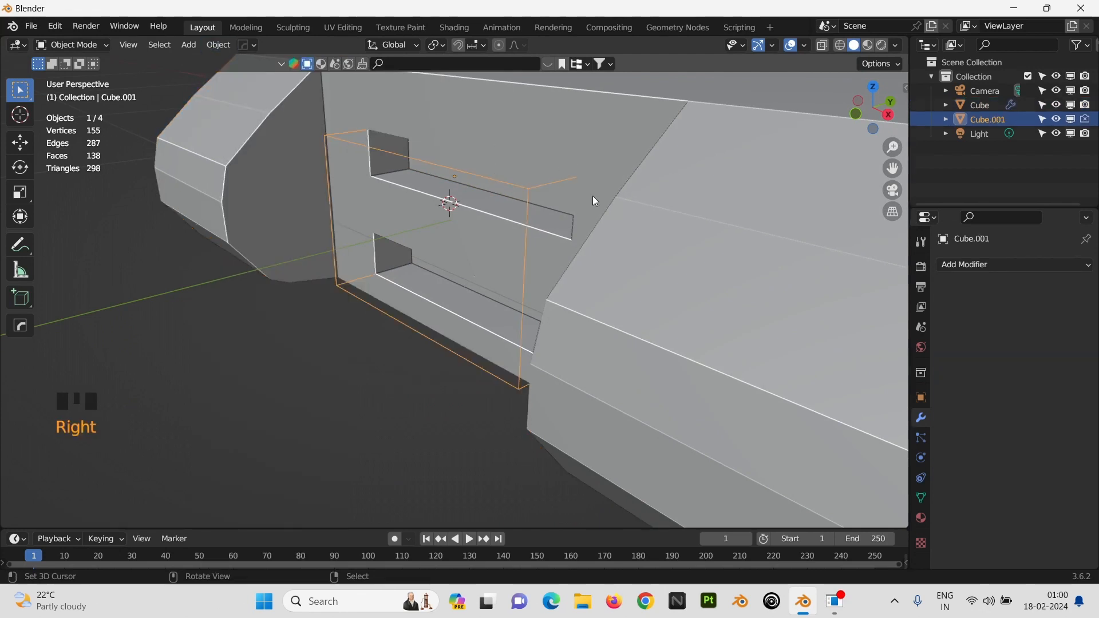
left_click(942, 265)
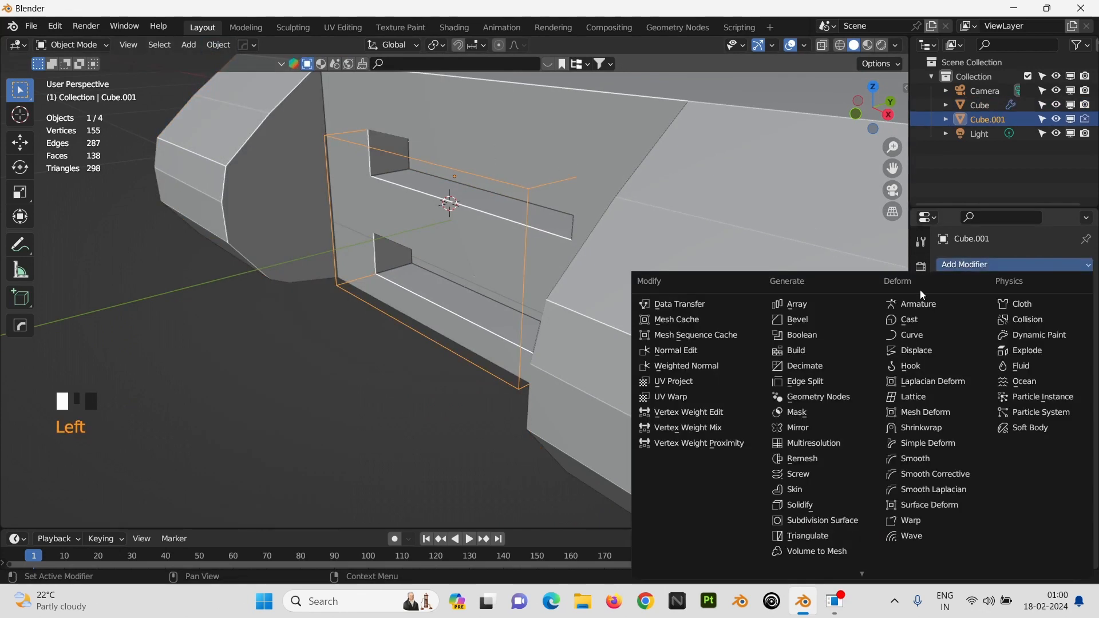
left_click(832, 428)
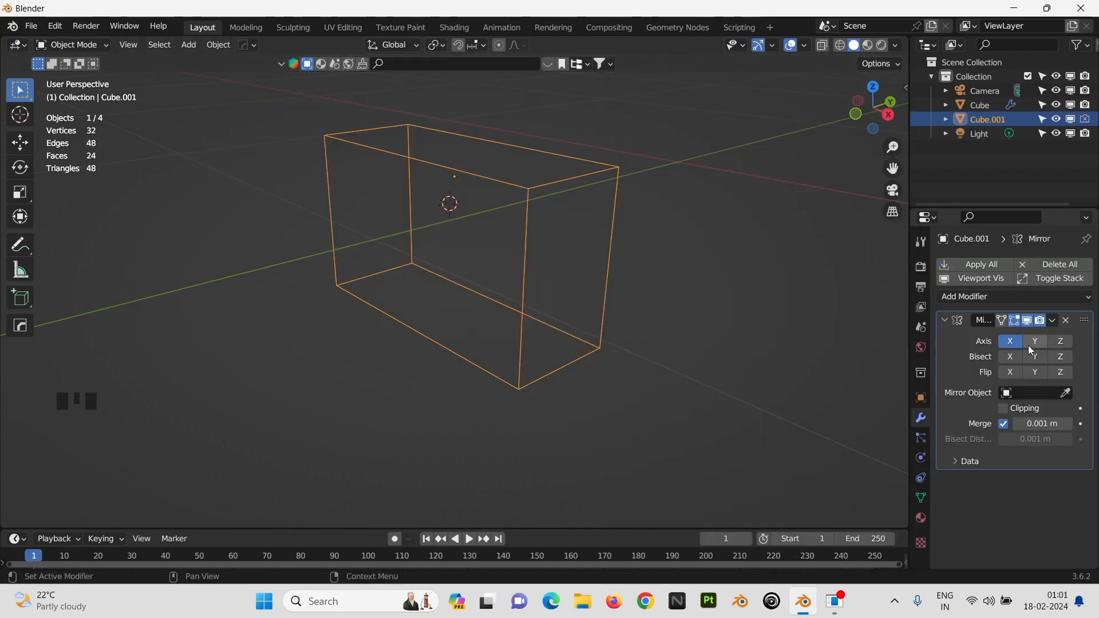
left_click(1060, 393)
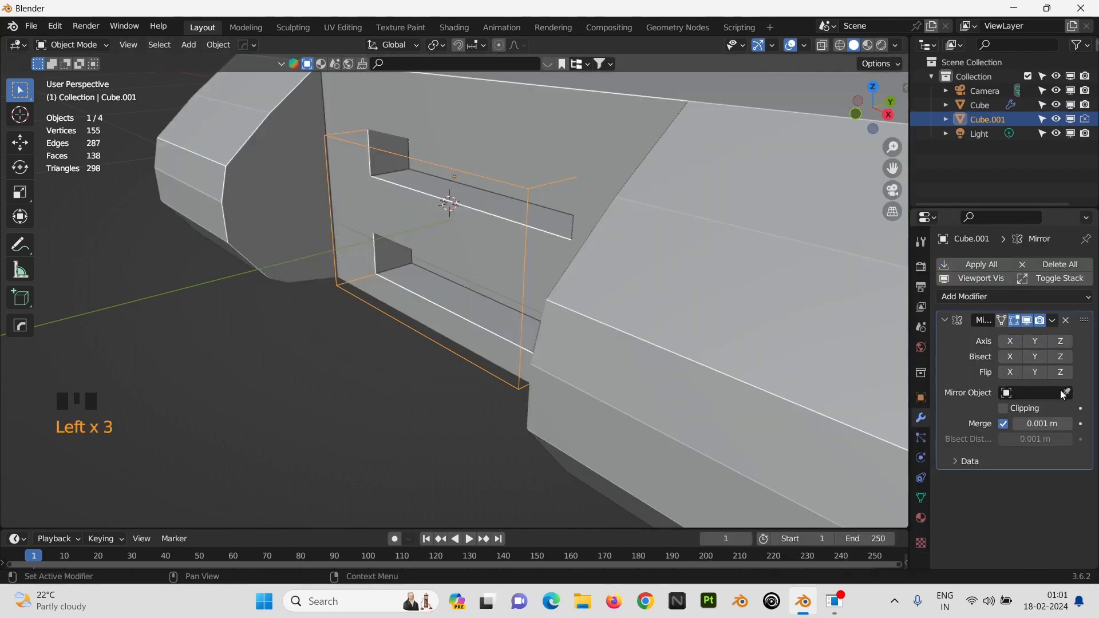
left_click(1030, 421)
left_click(1040, 345)
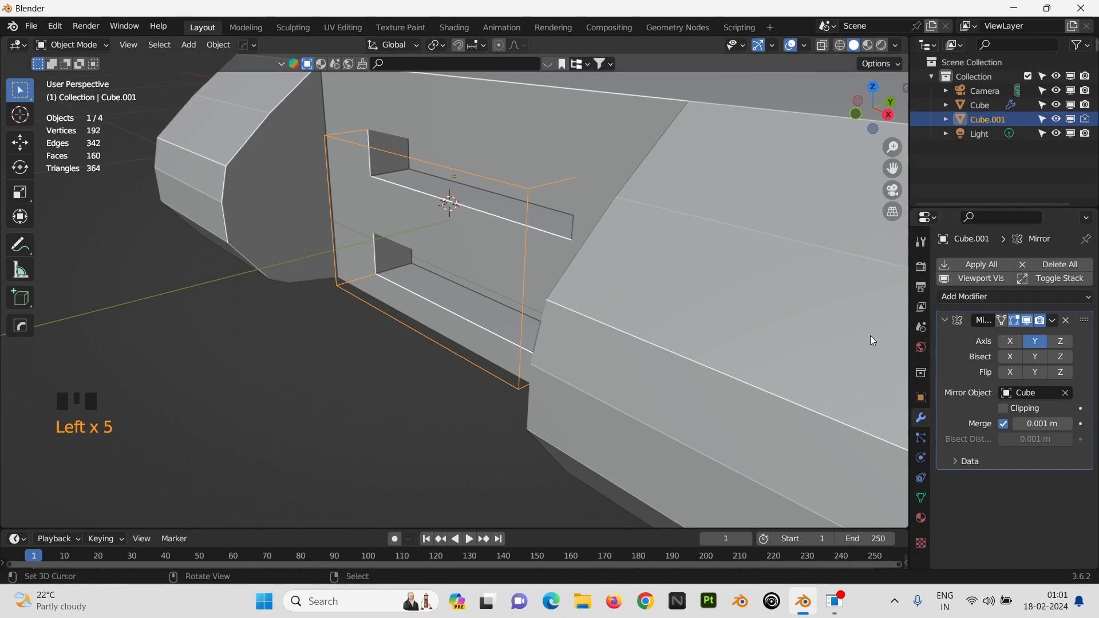
scroll(867, 335, "down", 2)
left_click(866, 334)
key("KP_Decimal")
middle_click_drag(866, 335, 723, 316)
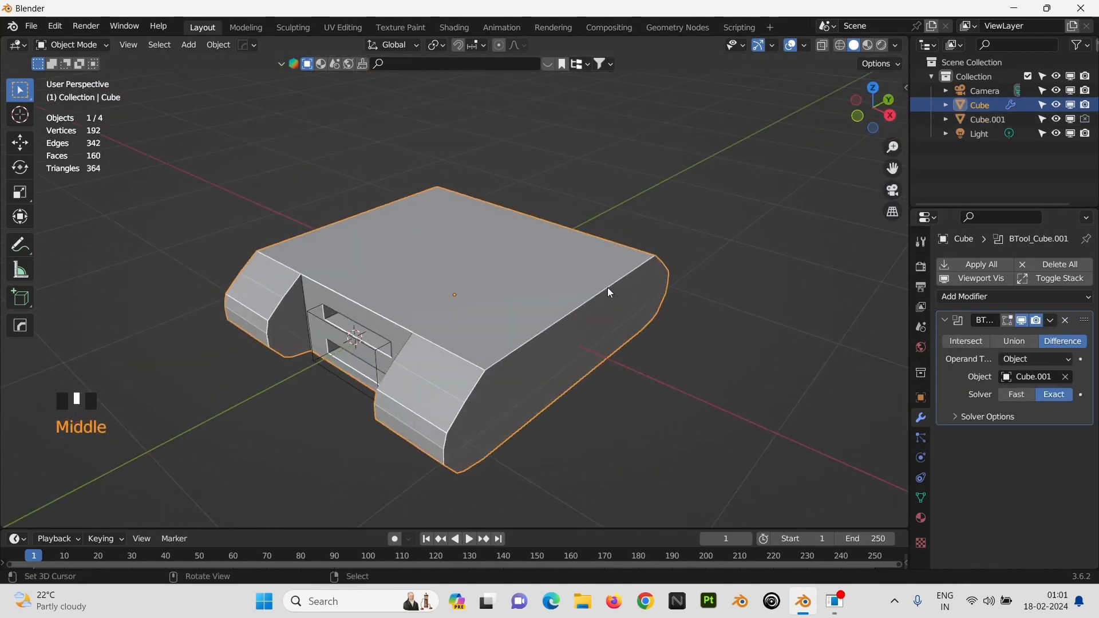
Step: Apply the block's Boolean modifier and delete the slot cutter object
left_click(991, 263)
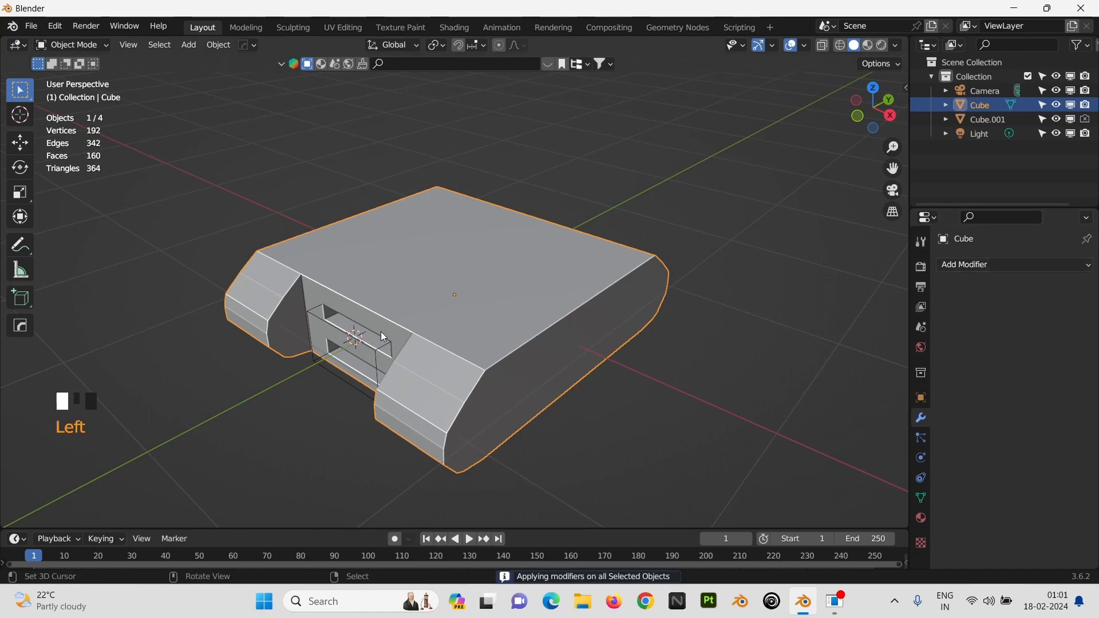
right_click(370, 346)
key("x")
middle_click_drag(458, 324, 552, 302)
scroll(552, 302, "up", 2)
right_click(556, 303)
key("x")
key("x")
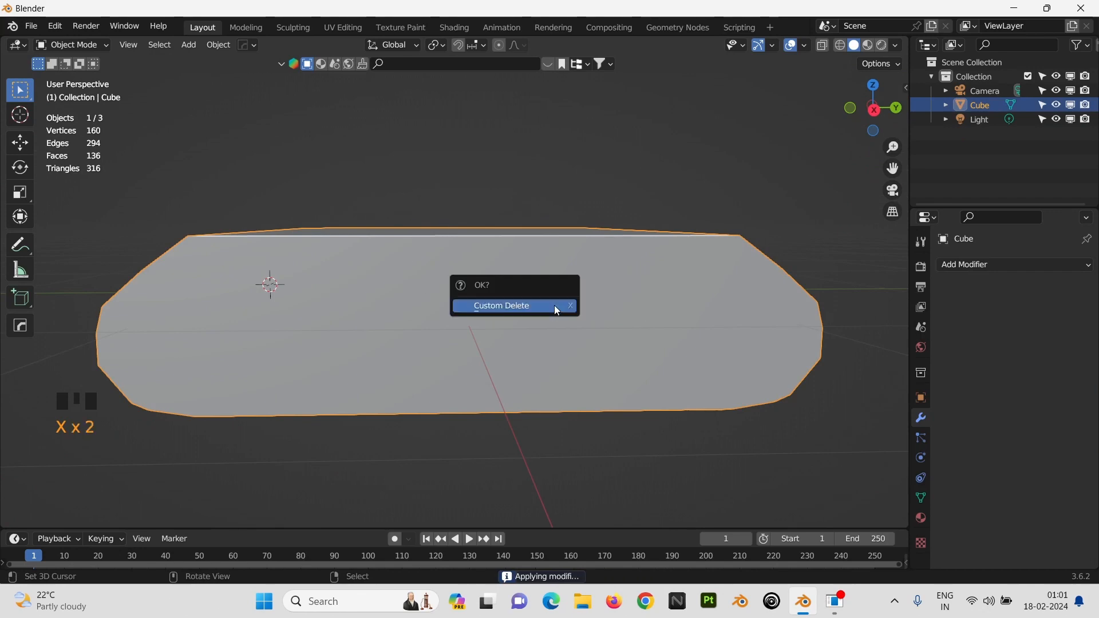
Step: Scale the block slightly taller along the Z axis
key("s")
key("z")
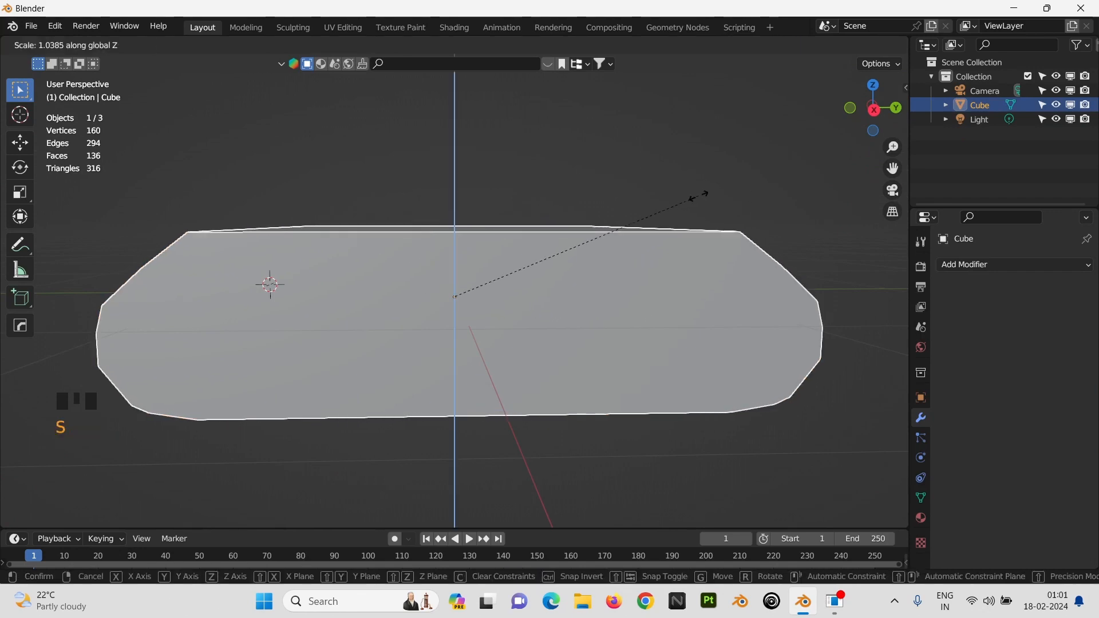
left_click(679, 191)
middle_click_drag(680, 191, 506, 235)
scroll(506, 235, "down", 2)
scroll(458, 254, "down", 1)
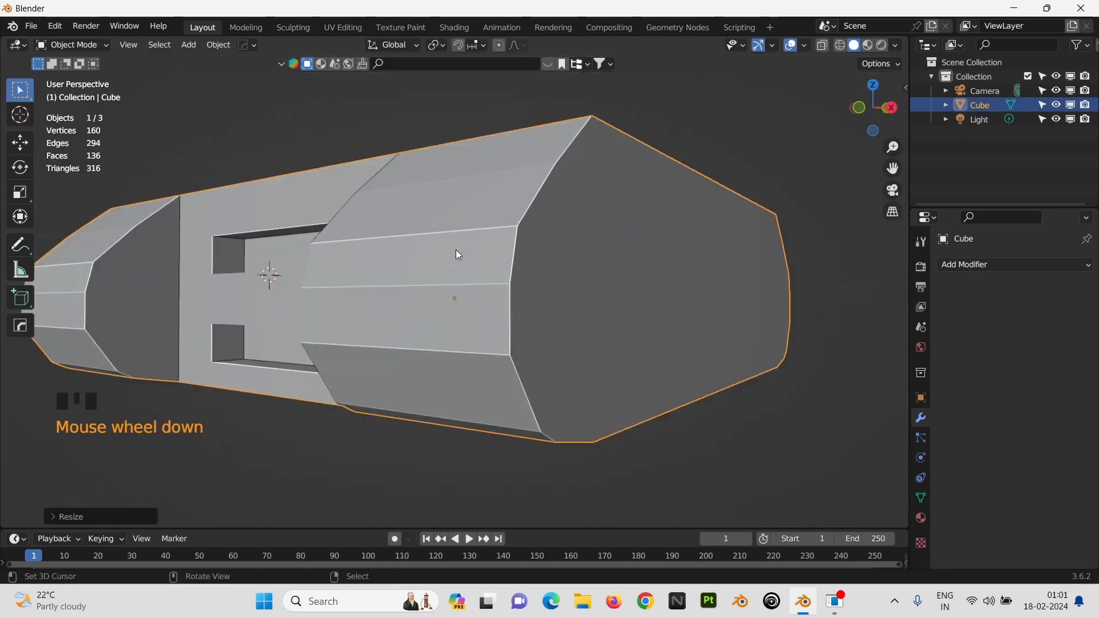
scroll(474, 248, "up", 2)
scroll(469, 245, "up", 1)
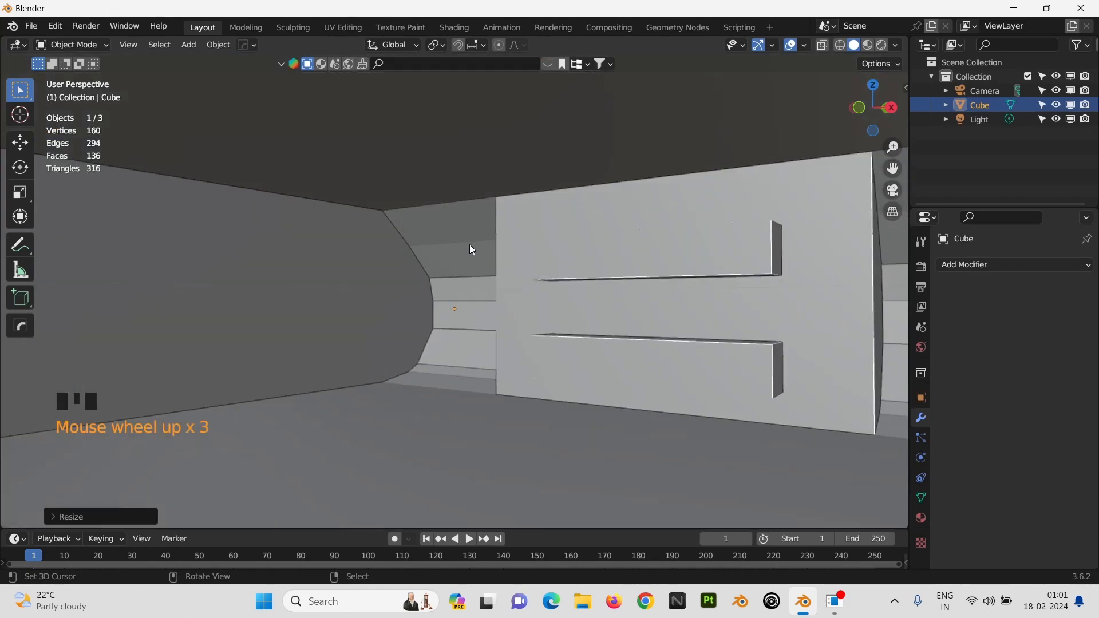
scroll(469, 245, "down", 1)
key("KP_Decimal")
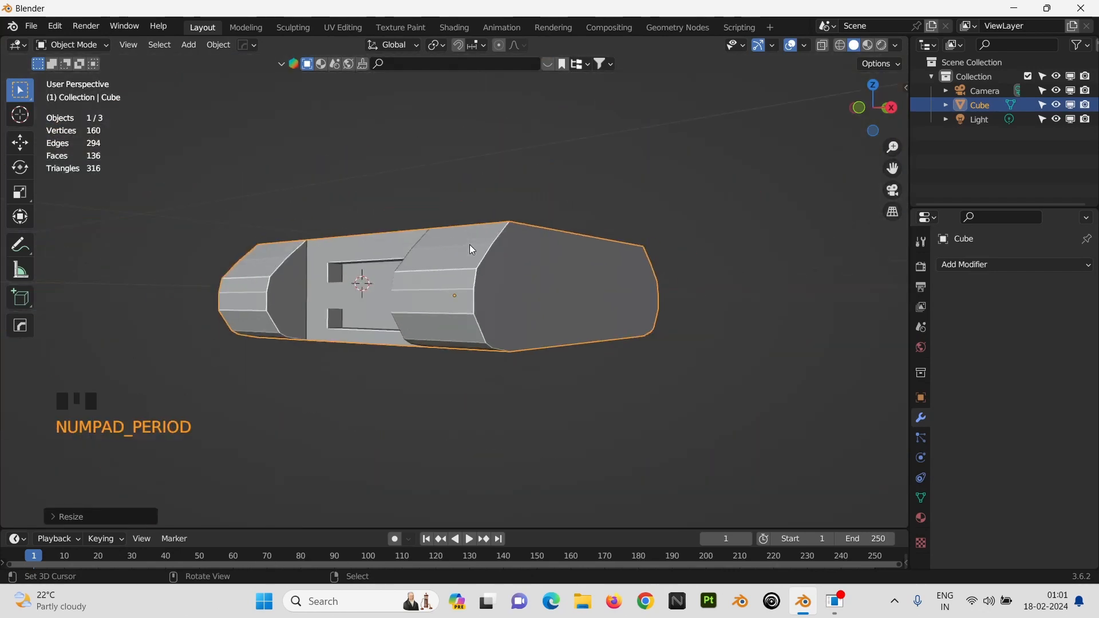
middle_click_drag(470, 245, 538, 205)
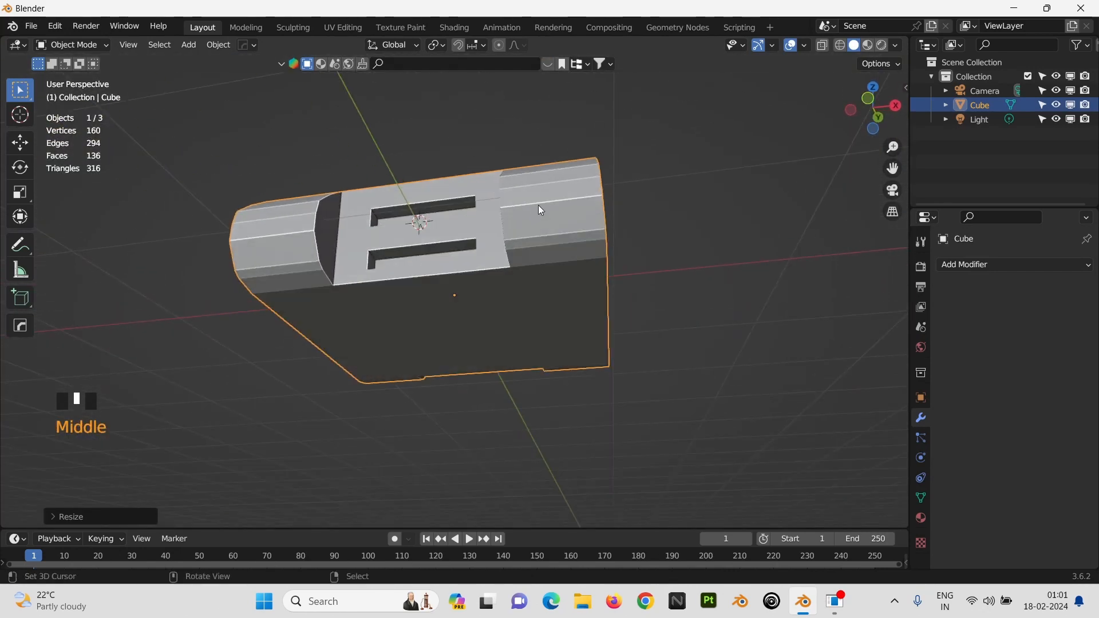
Step: Select the faces on the block's underside in Edit Mode and return to Object Mode
scroll(500, 293, "down", 1)
key("Tab")
right_click(438, 301)
right_click(401, 310, "shift")
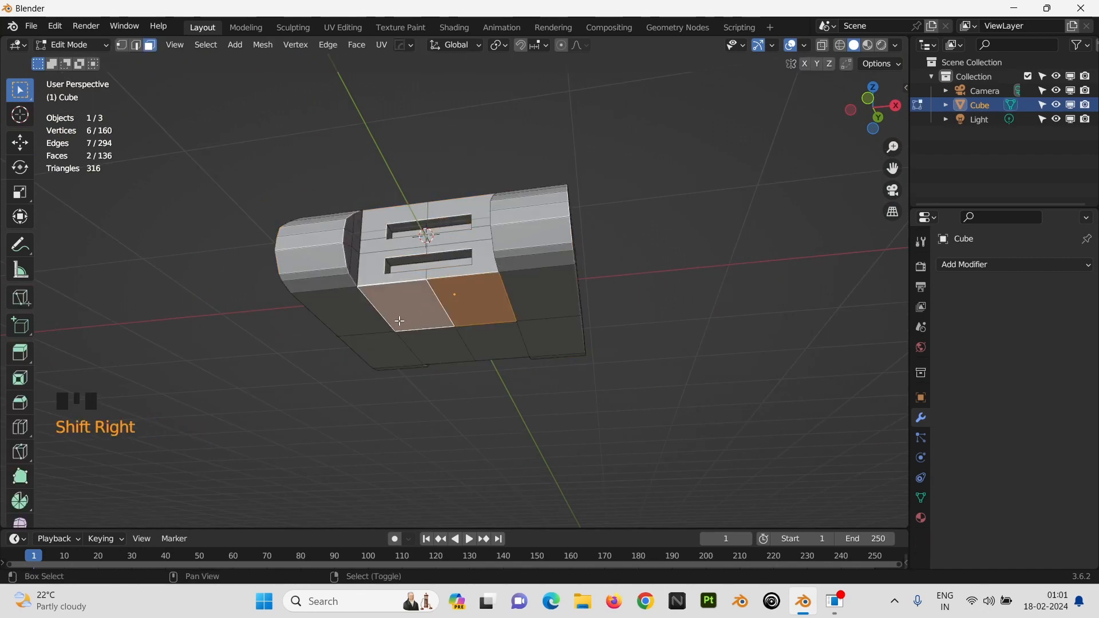
right_click(349, 314, "shift")
right_click(360, 349, "shift")
right_click(427, 347, "shift")
right_click(487, 341, "shift")
middle_click_drag(487, 342, 451, 304)
key("Tab")
Step: Add a cube on the block's underside and scale it down to about 0.23
key("shift+a")
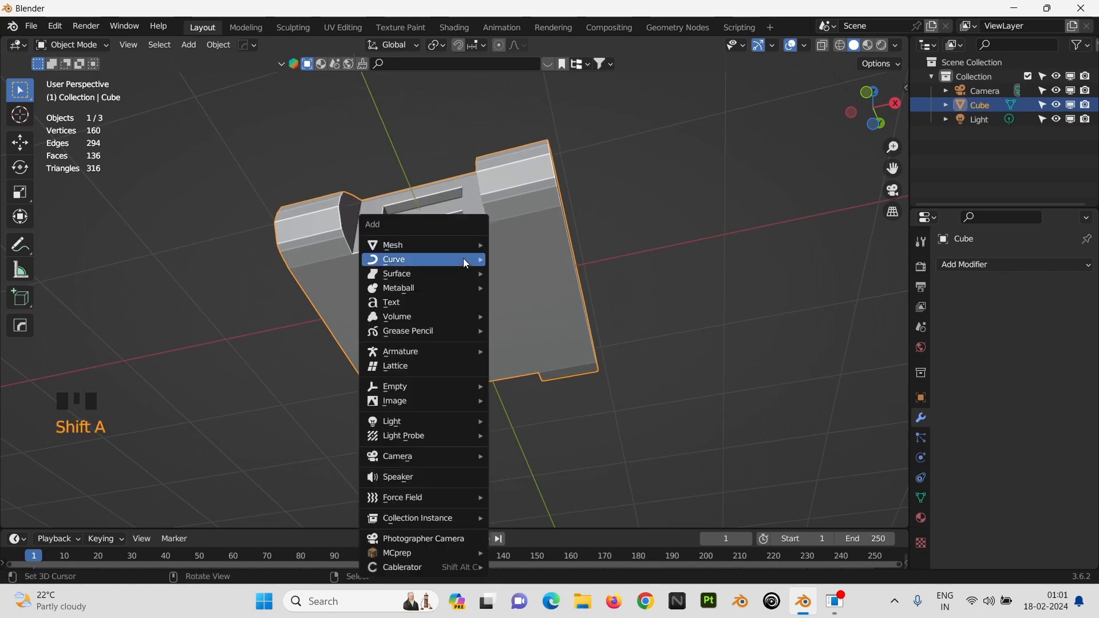
mouse_move(447, 243)
left_click(578, 257)
key("s")
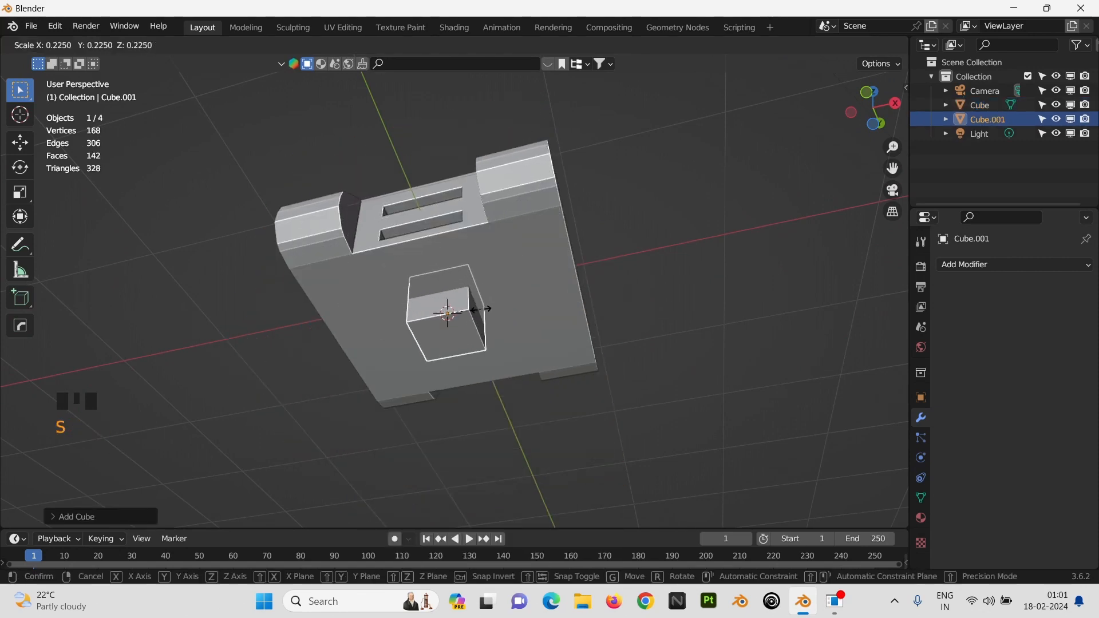
left_click(520, 317)
Step: Flatten the underside cube to about 0.4 along Z and stretch it about 3.5 times along X
key("KP_1")
key("KP_Decimal")
scroll(520, 317, "up", 3)
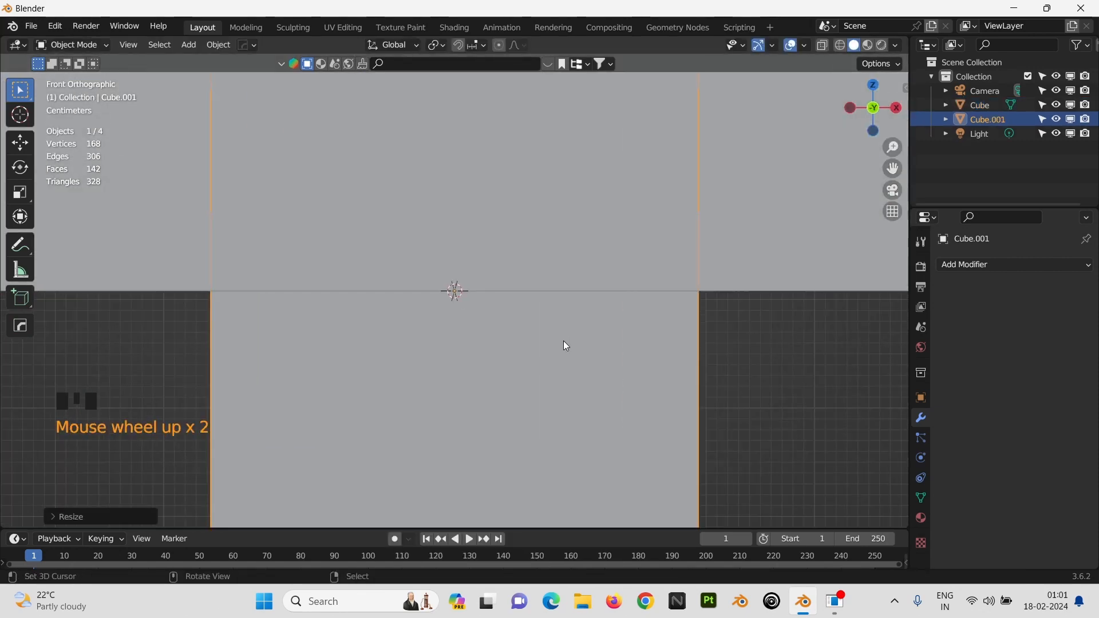
scroll(563, 341, "down", 2)
left_click(568, 215)
key("KP_Decimal")
scroll(526, 297, "down", 2)
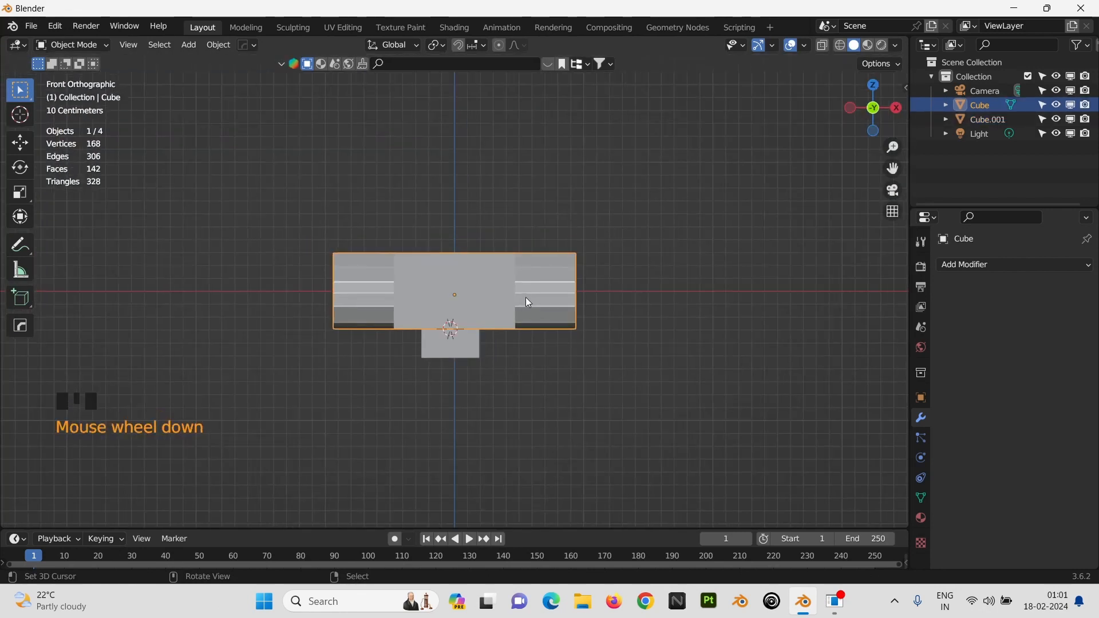
right_click(464, 358)
key("s")
key("z")
left_click(487, 365)
key("s")
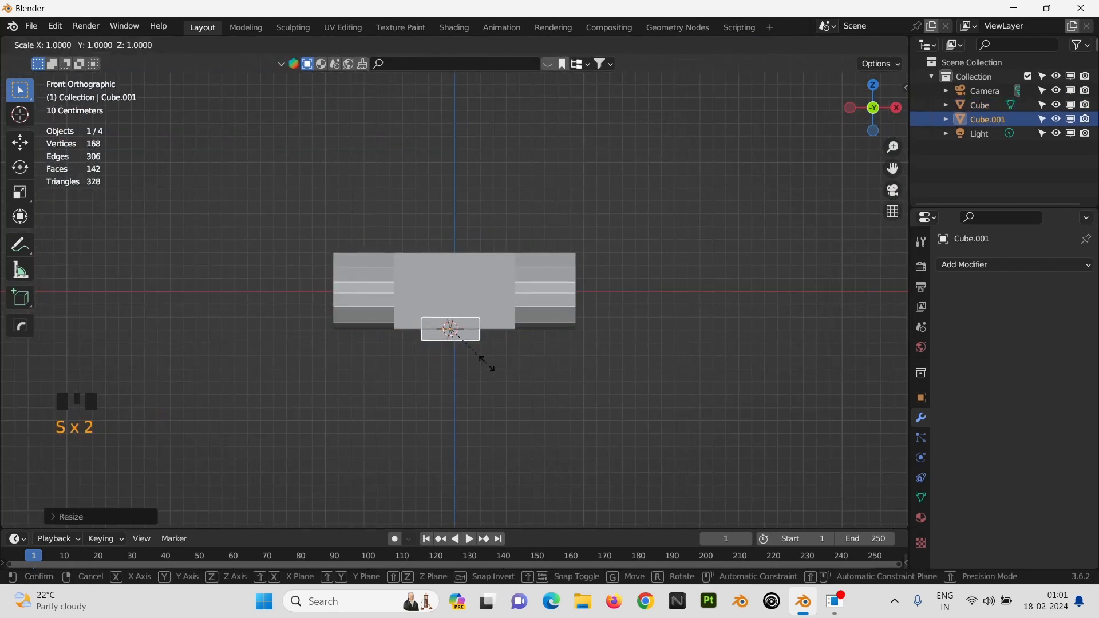
key("x")
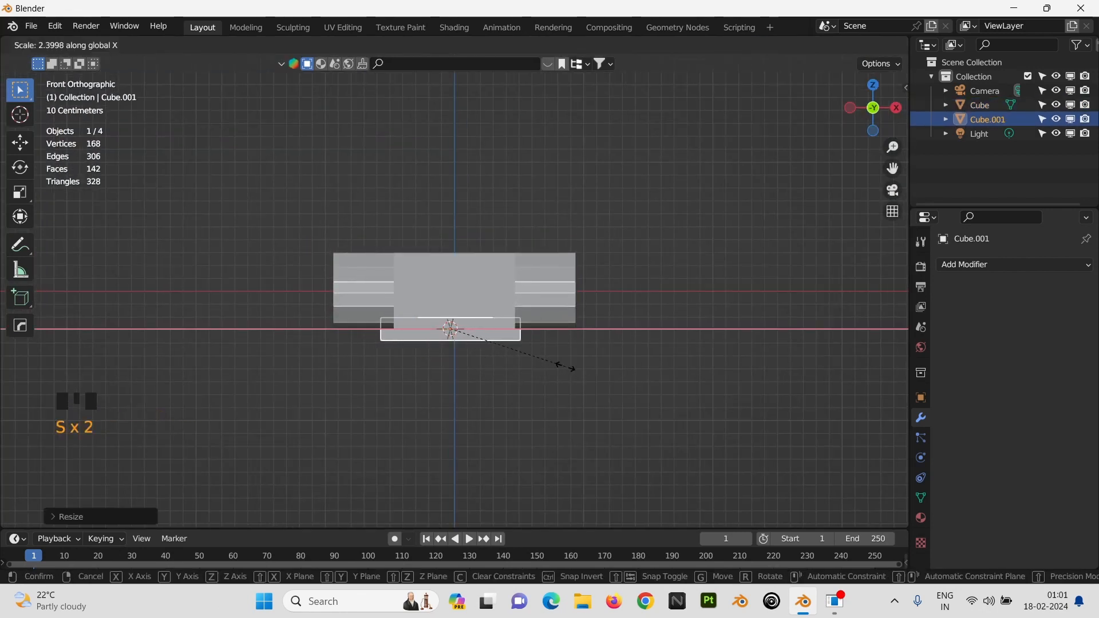
left_click(621, 382)
Step: Stretch the underside plate about four times along Y and centre it lengthwise under the block
middle_click_drag(520, 339, 517, 317)
key("ctrl+KP_7")
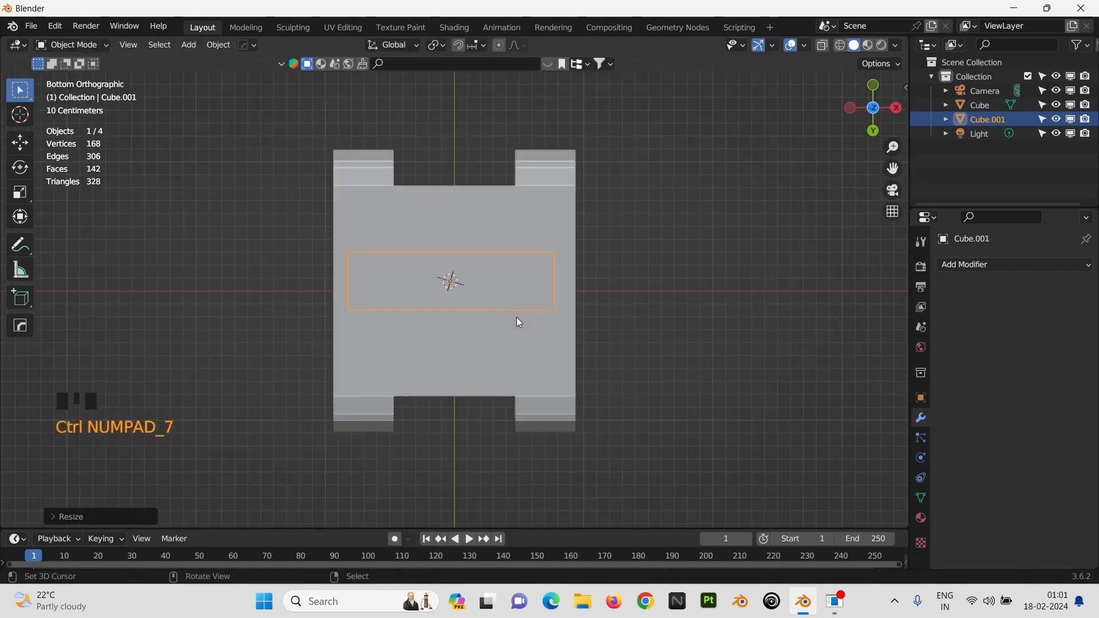
key("s")
key("y")
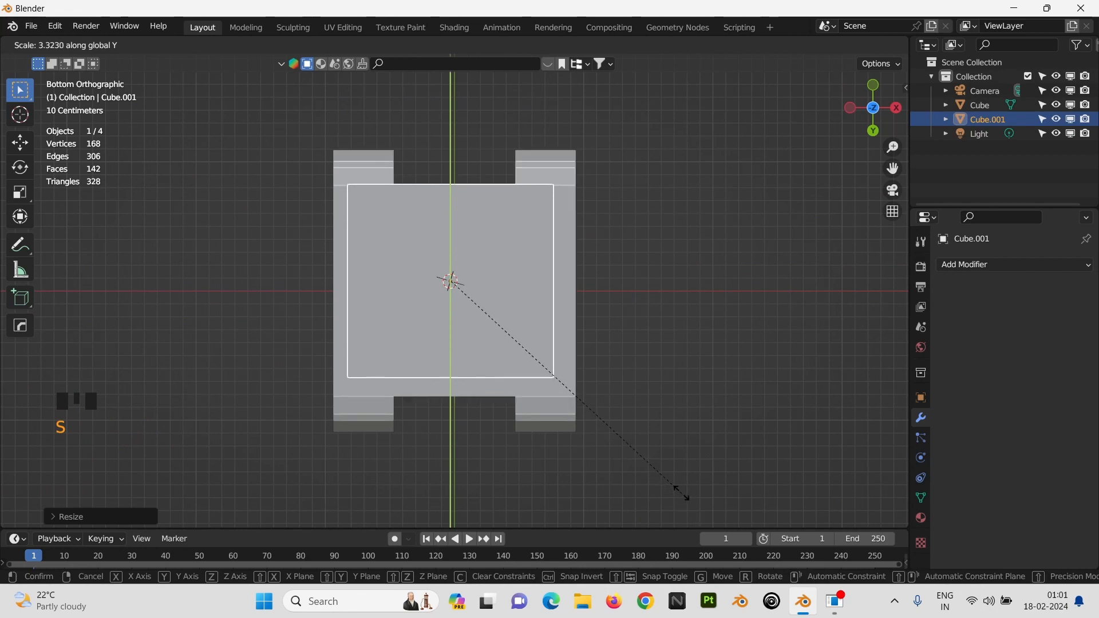
left_click(750, 67)
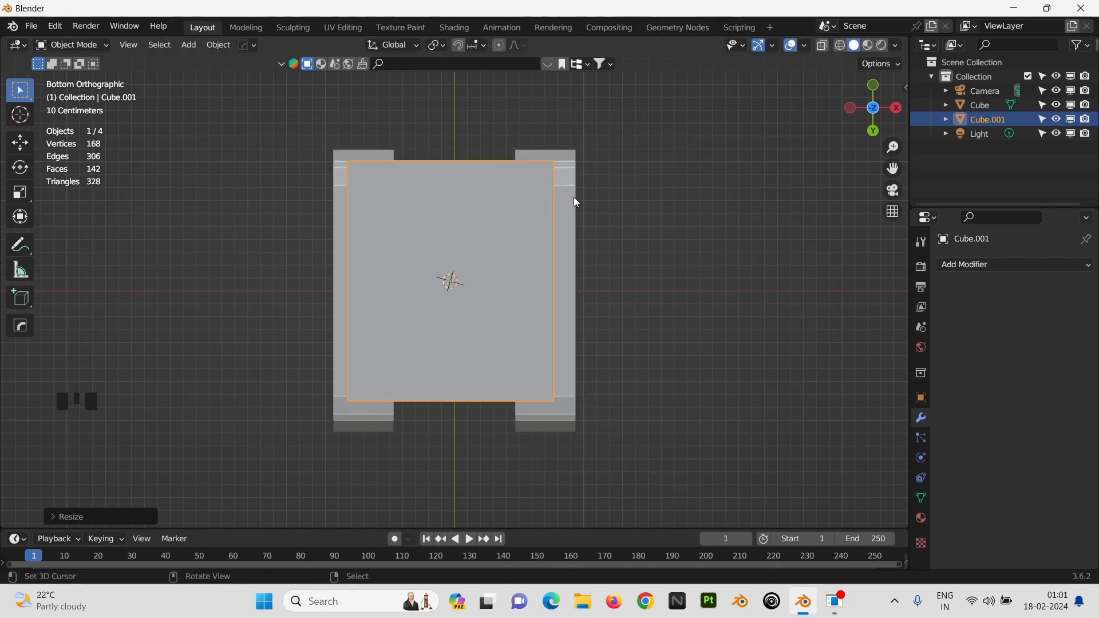
key("g")
key("y")
left_click(582, 212)
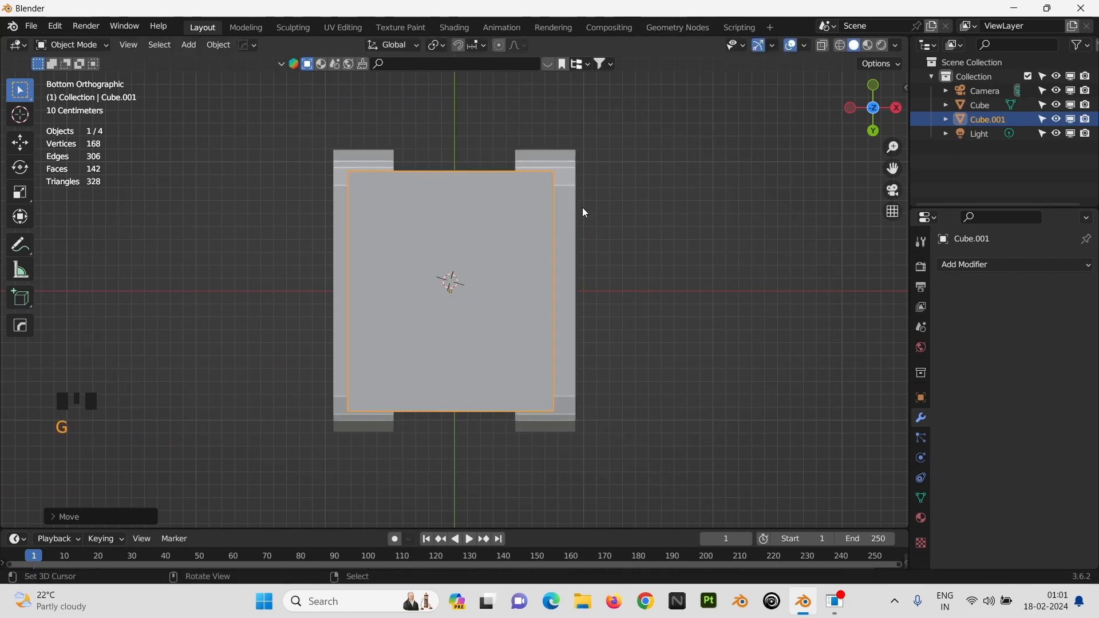
Step: Add a lengthwise loop cut through the middle of the plate and bevel it into a wide central band
key("Tab")
key("ctrl+r")
left_click(477, 179)
key("ctrl+b")
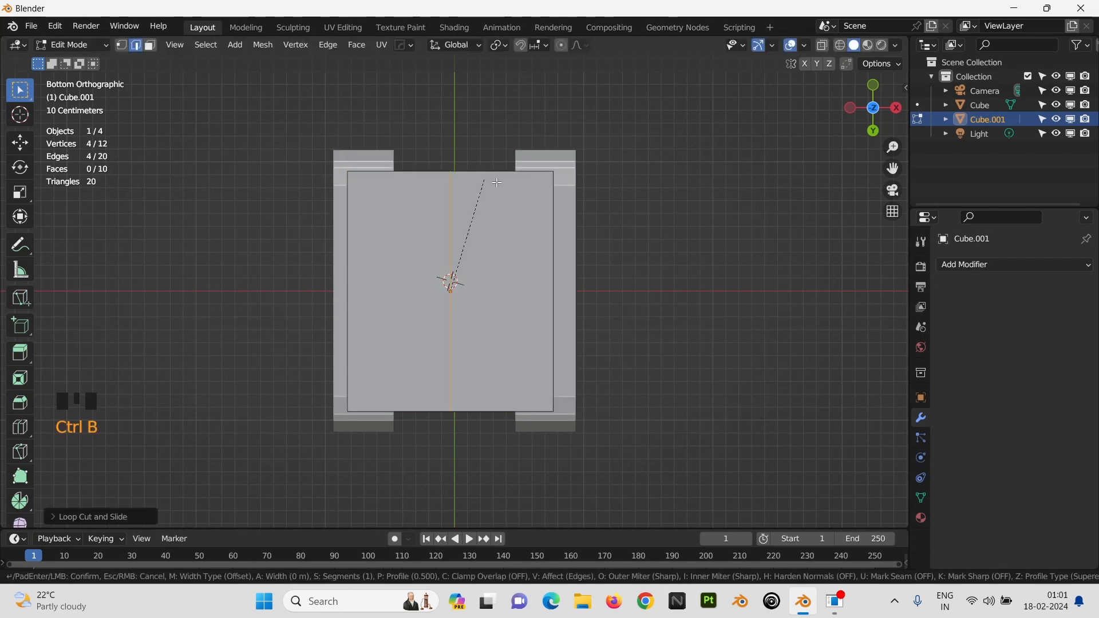
left_click(606, 199)
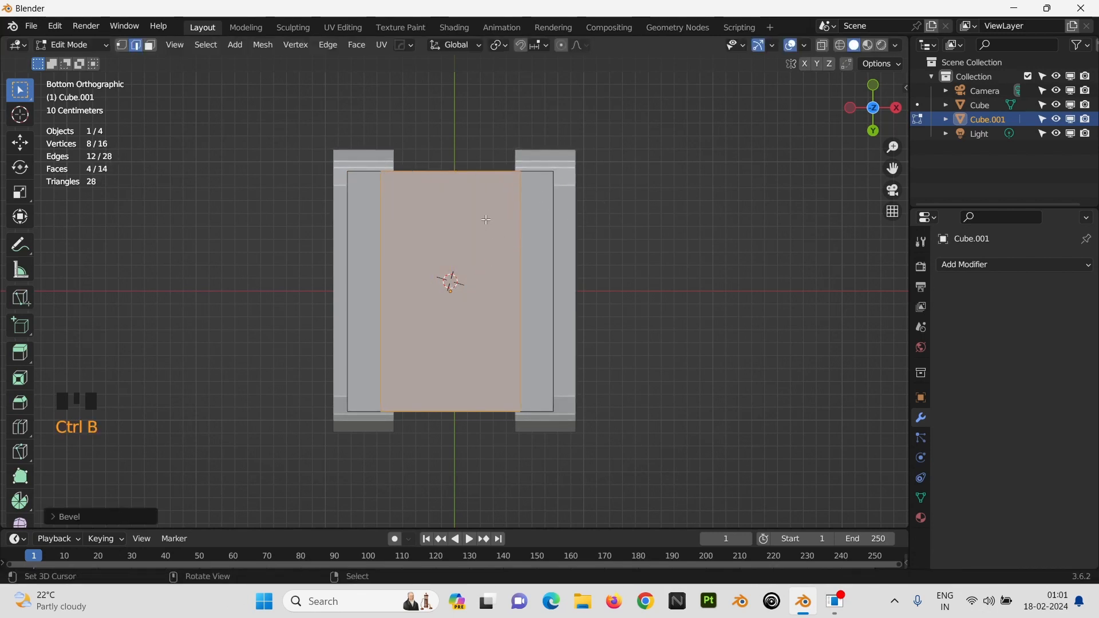
Step: Push the two end faces of the plate's central band inward with Shrink/Fatten
middle_click_drag(486, 219, 464, 247)
right_click(467, 262)
right_click(443, 322, "shift")
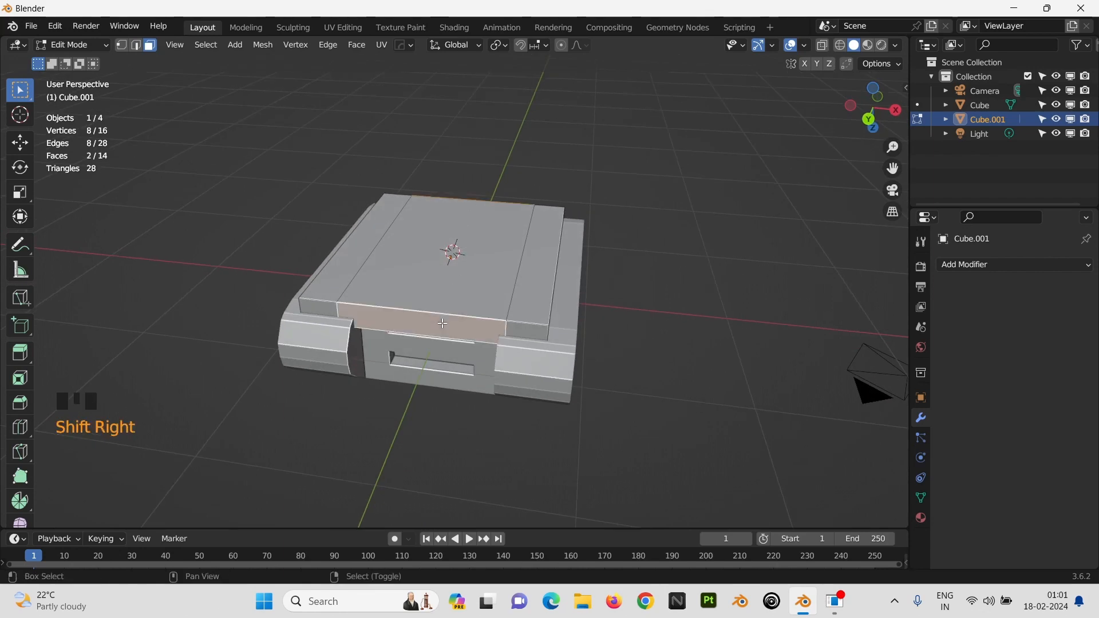
key("alt+s")
left_click(500, 315)
key("Tab")
Step: Examine how the plate fits under the block from the front and the side
middle_click_drag(501, 314, 614, 350)
key("KP_7")
key("KP_1")
scroll(605, 319, "up", 1)
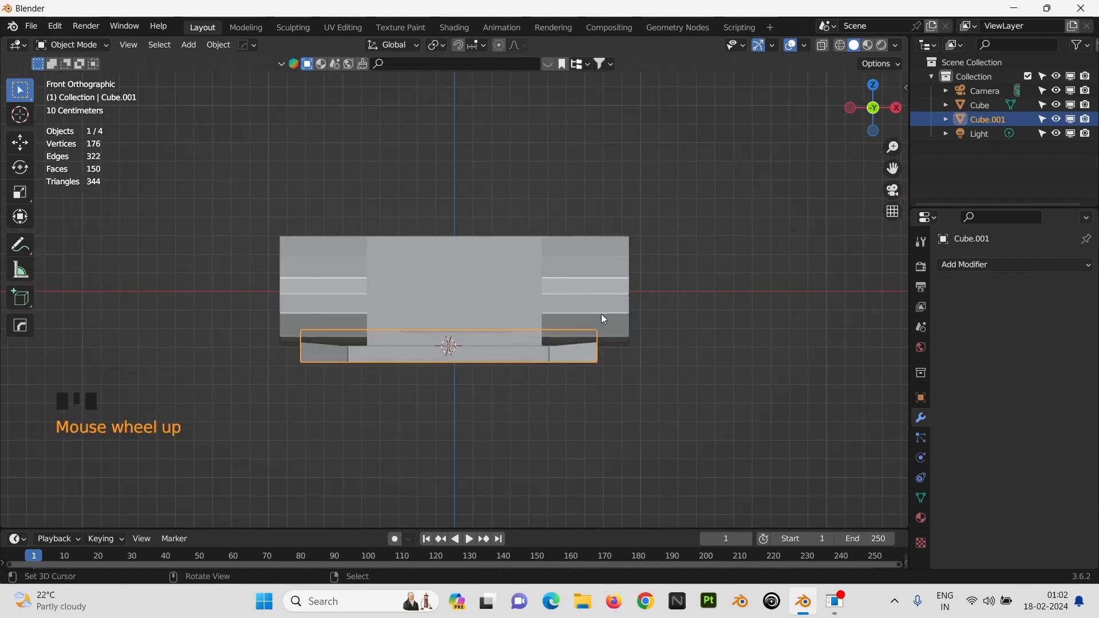
scroll(647, 309, "down", 2)
right_click(687, 299)
middle_click_drag(776, 321, 678, 325)
scroll(679, 325, "up", 2)
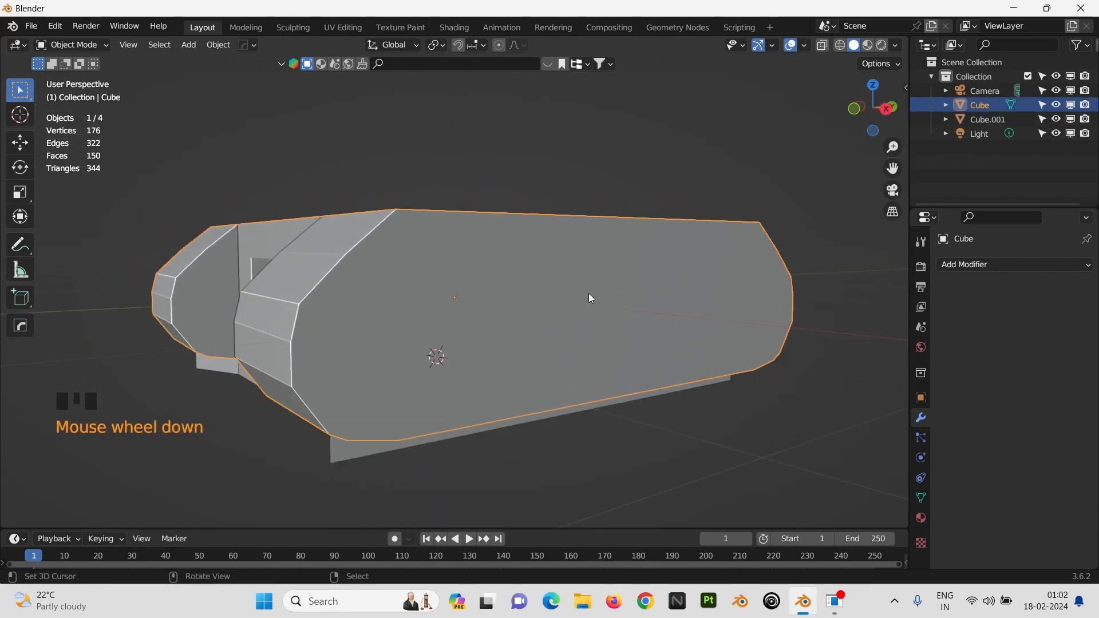
key("KP_Decimal")
scroll(590, 295, "up", 2)
scroll(590, 294, "down", 3)
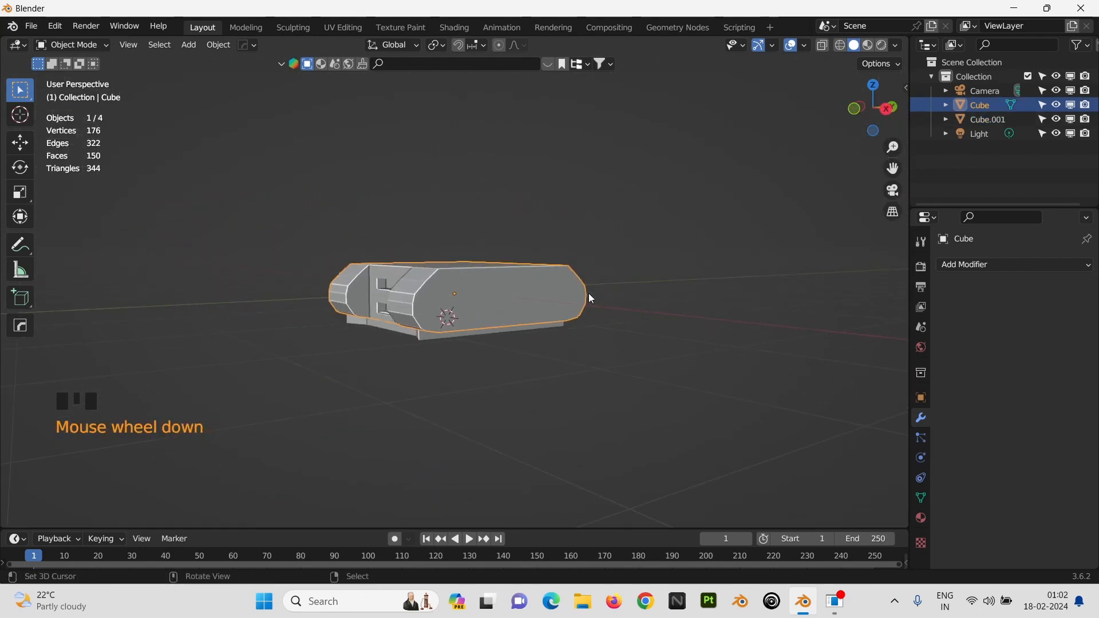
middle_click_drag(589, 294, 630, 324)
scroll(618, 321, "up", 1)
Step: Add a cube, clear its location to the world origin, and scale it down to a small block
left_click(460, 266)
key("shift+a")
mouse_move(458, 230)
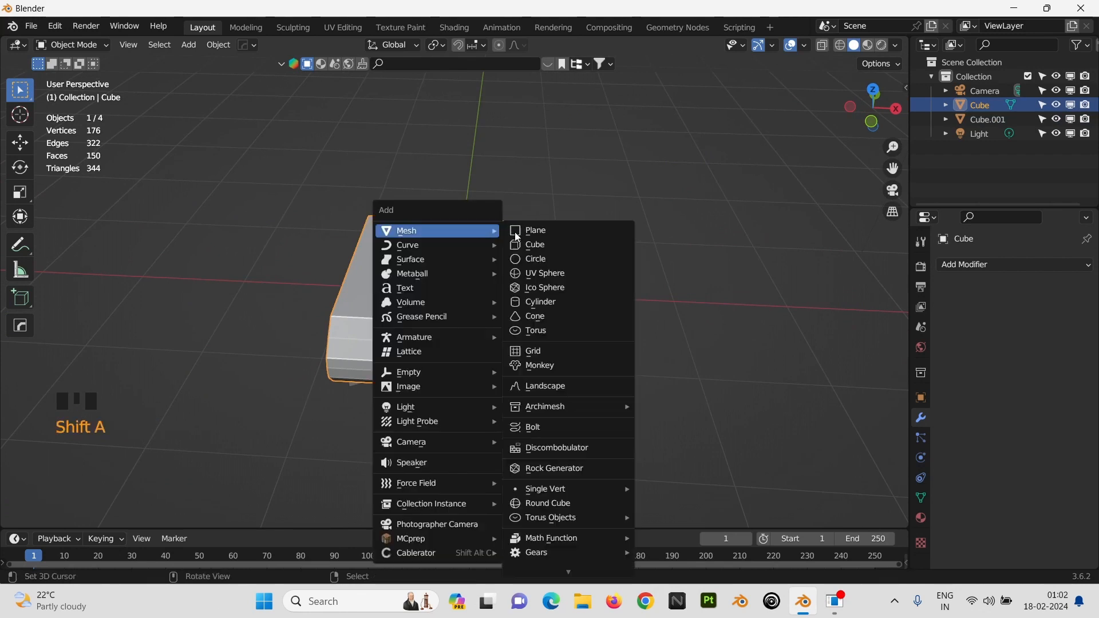
left_click(543, 245)
key("alt+g")
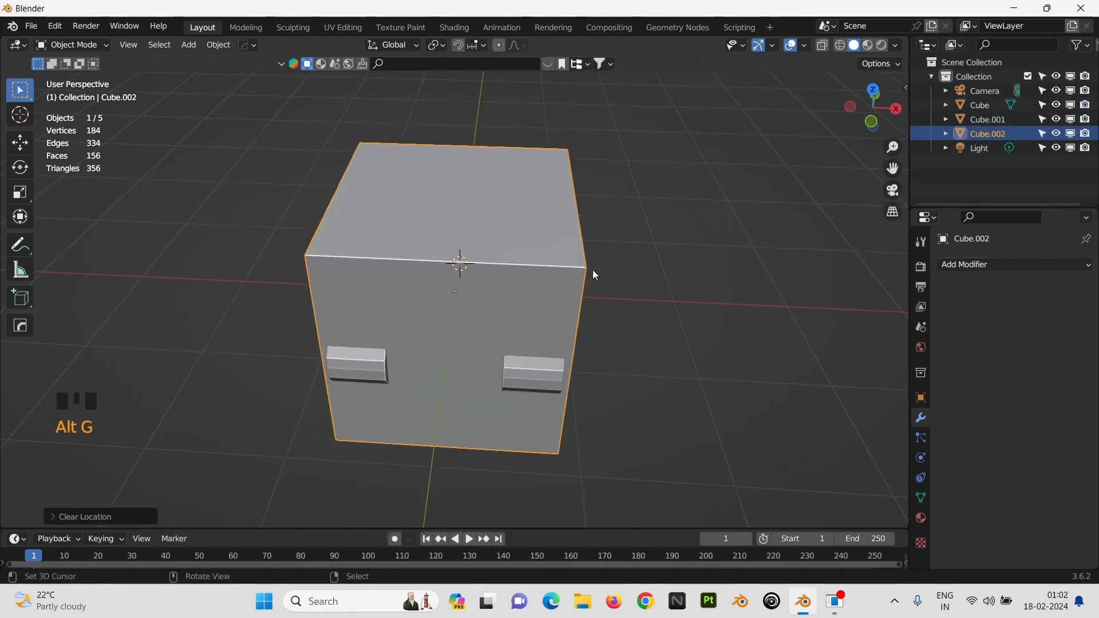
key("s")
left_click(475, 282)
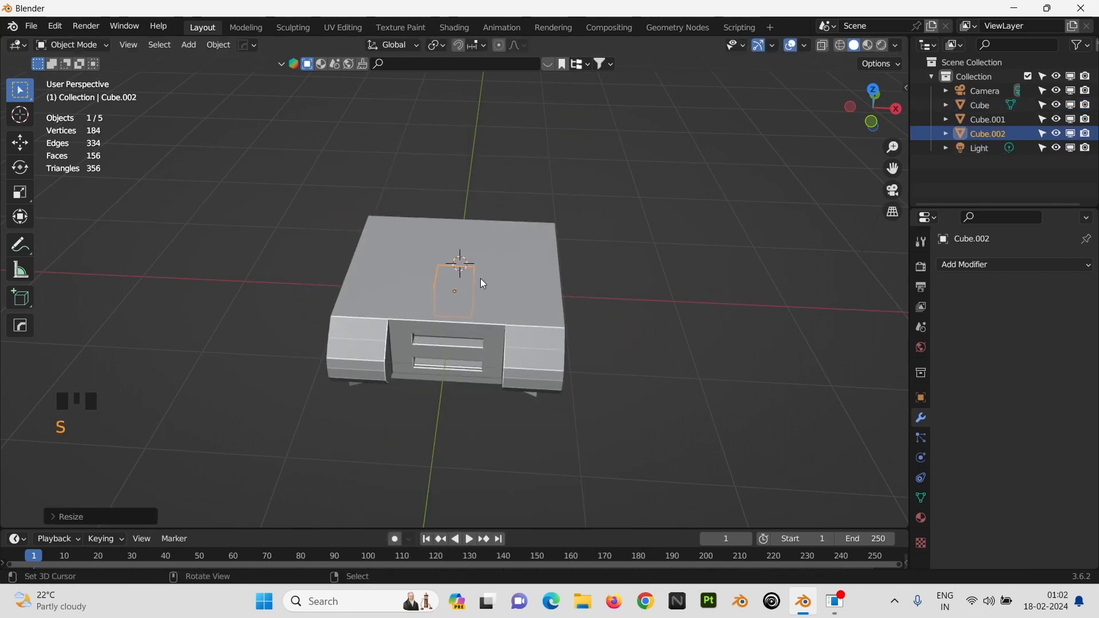
Step: Raise the small cube along Z through the block's top and move its upper face higher to form a post
key("g")
key("z")
left_click(492, 253)
key("Tab")
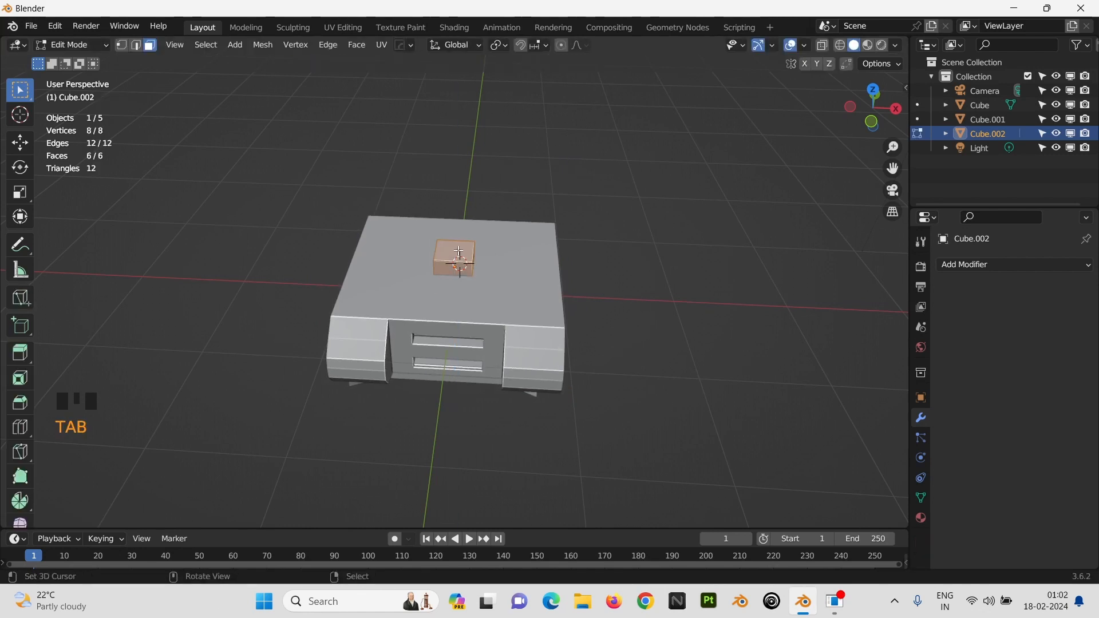
right_click(491, 253)
key("g")
key("z")
left_click(491, 233)
Step: Shift the post's upper face along positive Y so that the post leans
key("g")
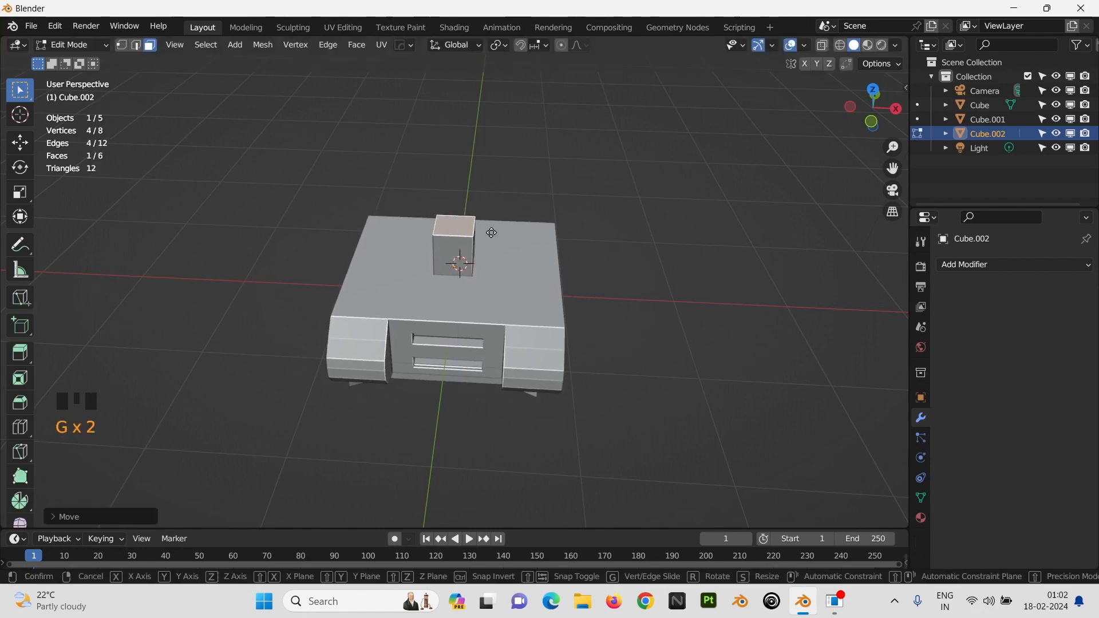
key("y")
left_click(495, 224)
key("KP_3")
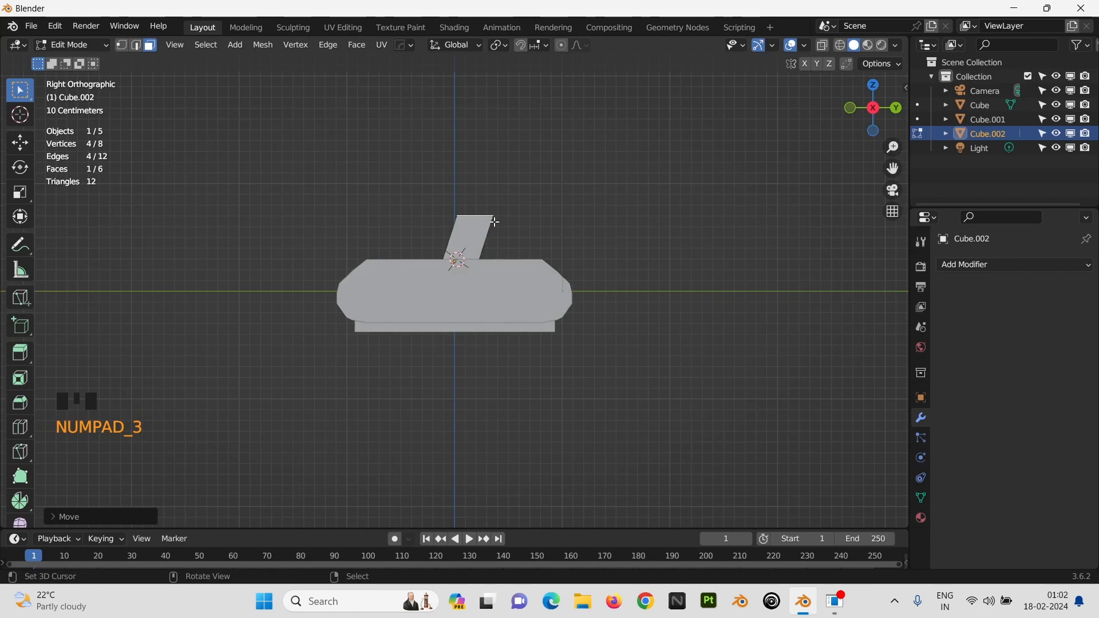
Step: Try to move the whole post along negative Y
key("Tab")
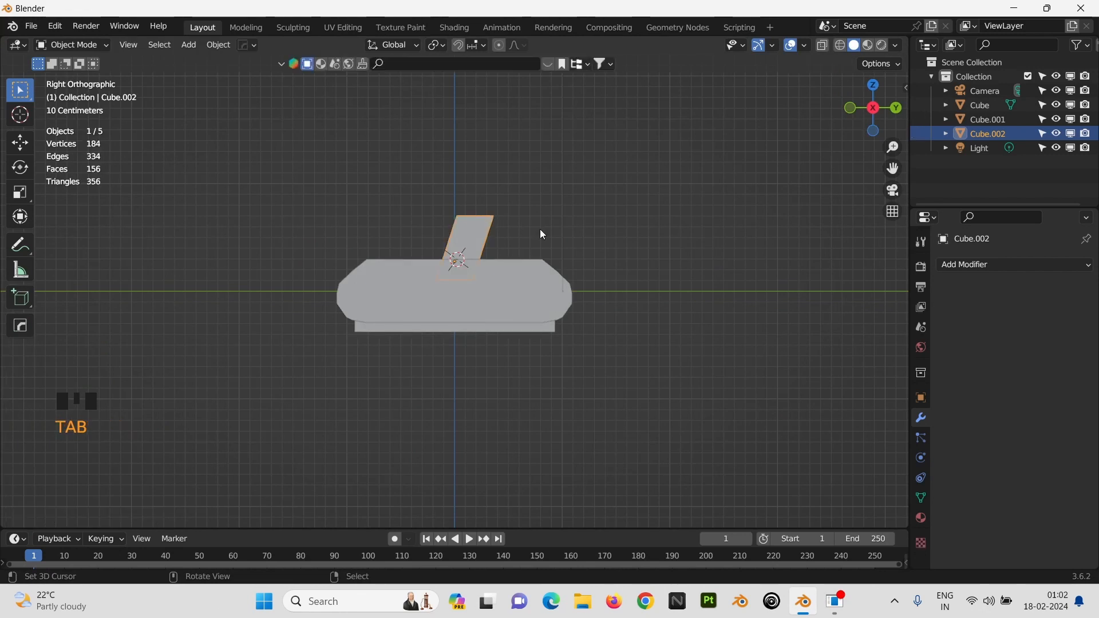
key("s")
key("y")
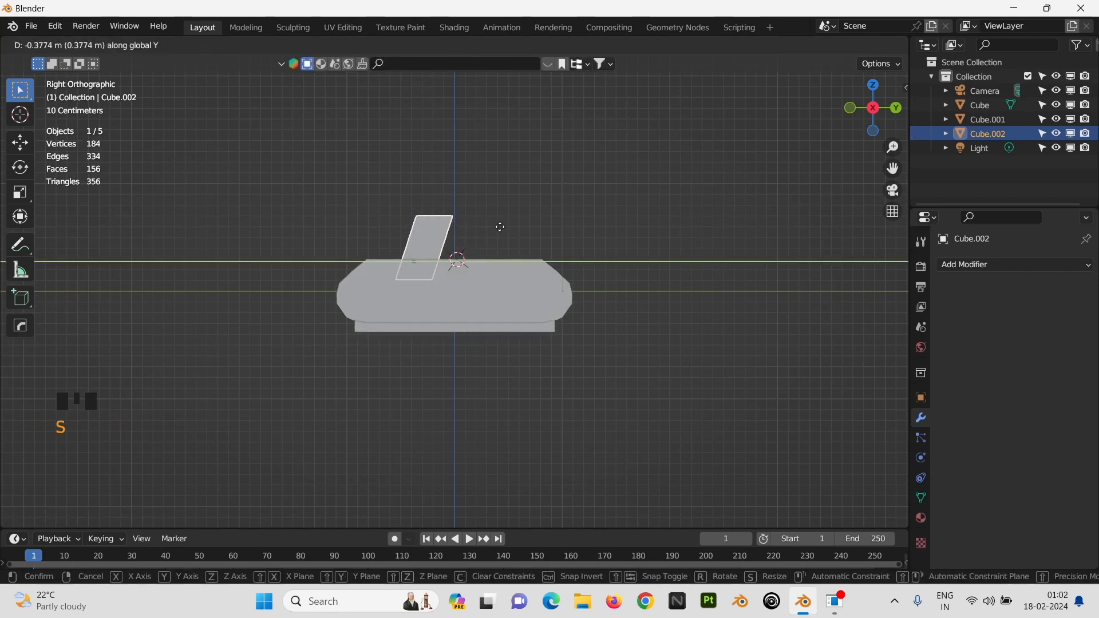
left_click(506, 227)
Step: Shift the post's upper face back along Y until the post leans only slightly
key("Tab")
key("g")
key("y")
left_click(516, 238)
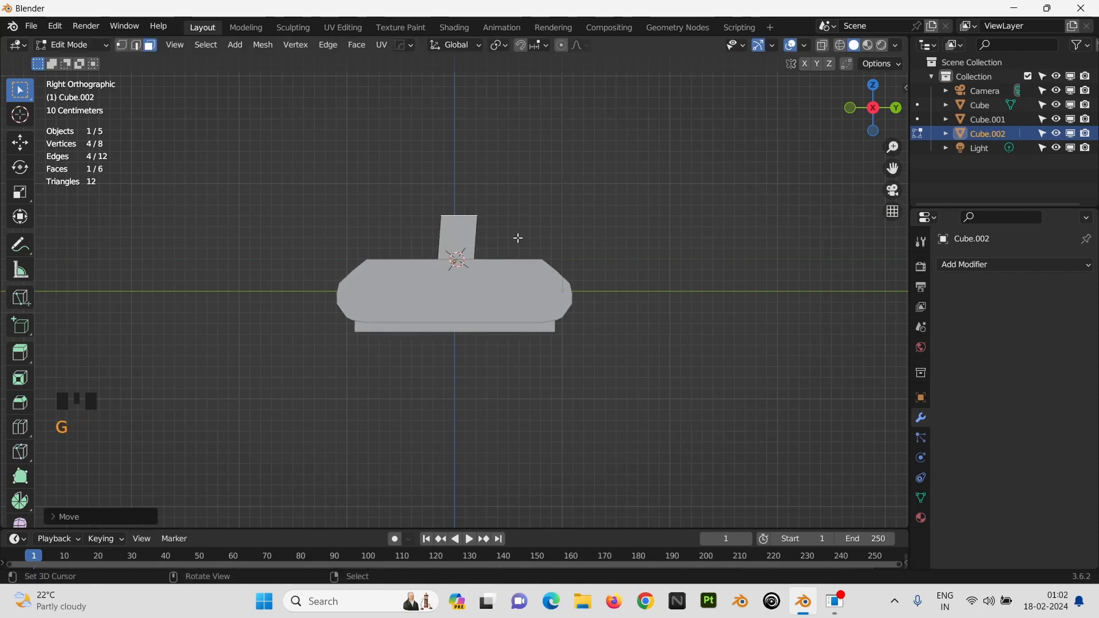
Step: Adjust the post's height on the block by moving it along Z
key("Tab")
key("g")
key("z")
left_click(518, 235)
Step: Examine the post's shape and its placement on the block up close
scroll(496, 199, "down", 2)
middle_click_drag(514, 193, 554, 233)
key("Tab")
scroll(554, 233, "up", 2)
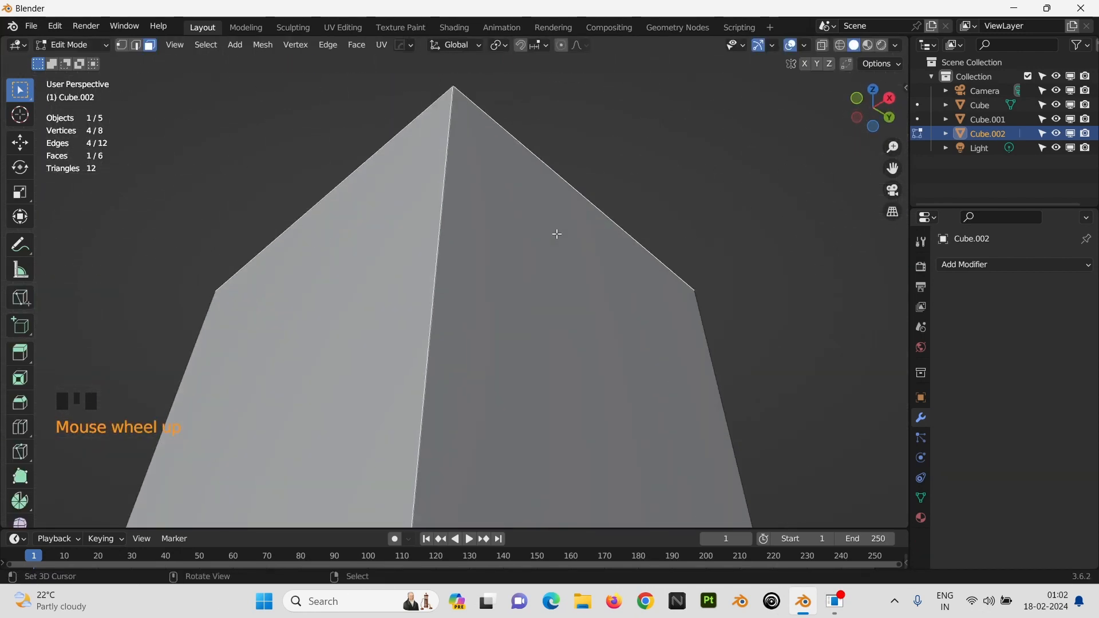
key("Tab")
scroll(537, 291, "up", 2)
scroll(545, 347, "down", 2)
scroll(545, 347, "down", 1)
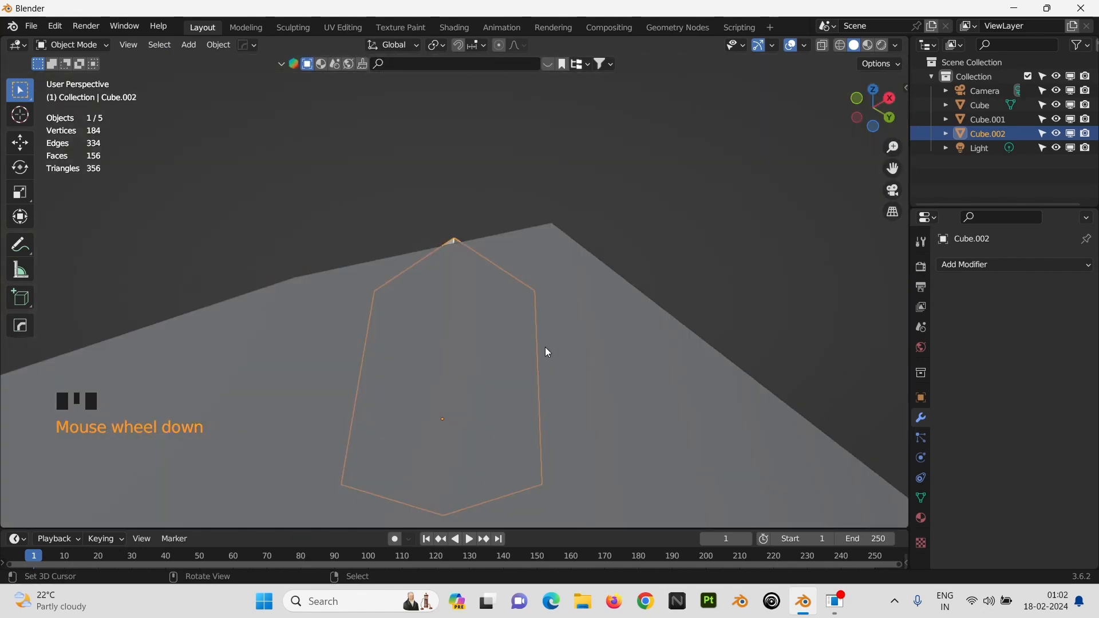
Step: Scale up the post's lower face so the post flares toward its base
scroll(545, 346, "up", 1)
left_click(512, 305)
key("KP_Decimal")
middle_click_drag(512, 306, 524, 399)
scroll(513, 323, "up", 2)
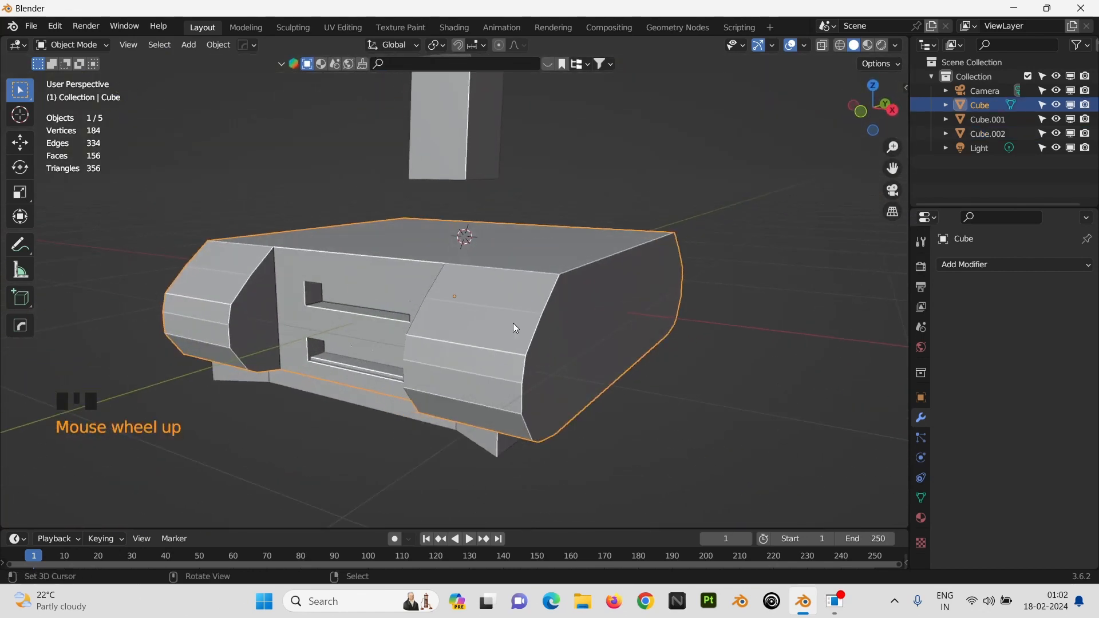
right_click(465, 163)
middle_click_drag(465, 164, 470, 152)
key("Tab")
right_click(515, 182)
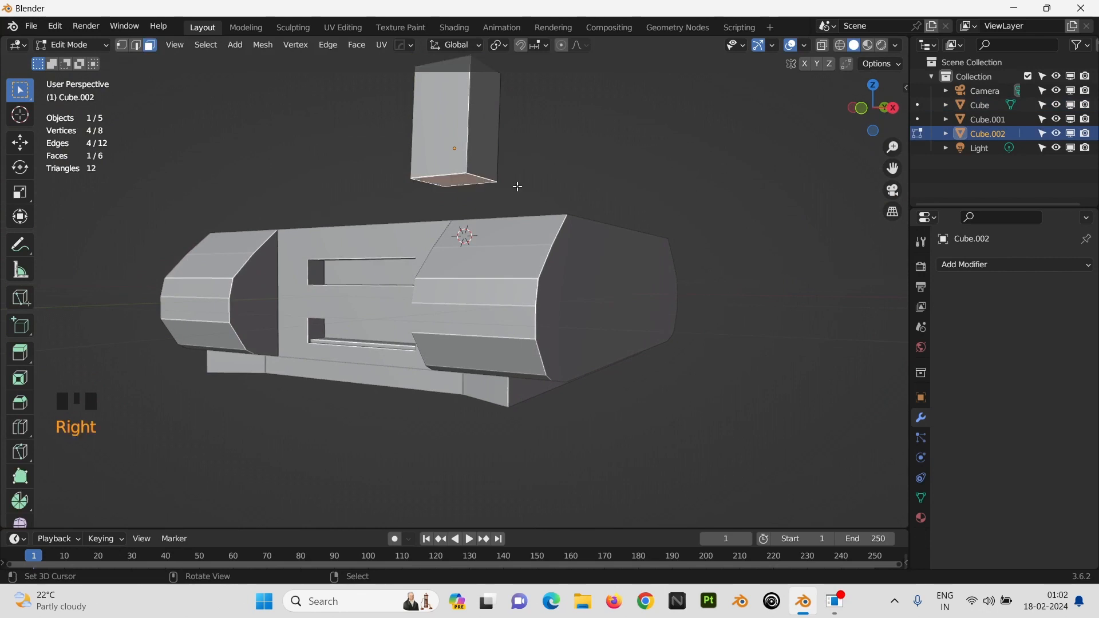
key("s")
left_click(561, 189)
Step: Narrow the post's lower face slightly along Y and along X
key("Tab")
key("Tab")
key("s")
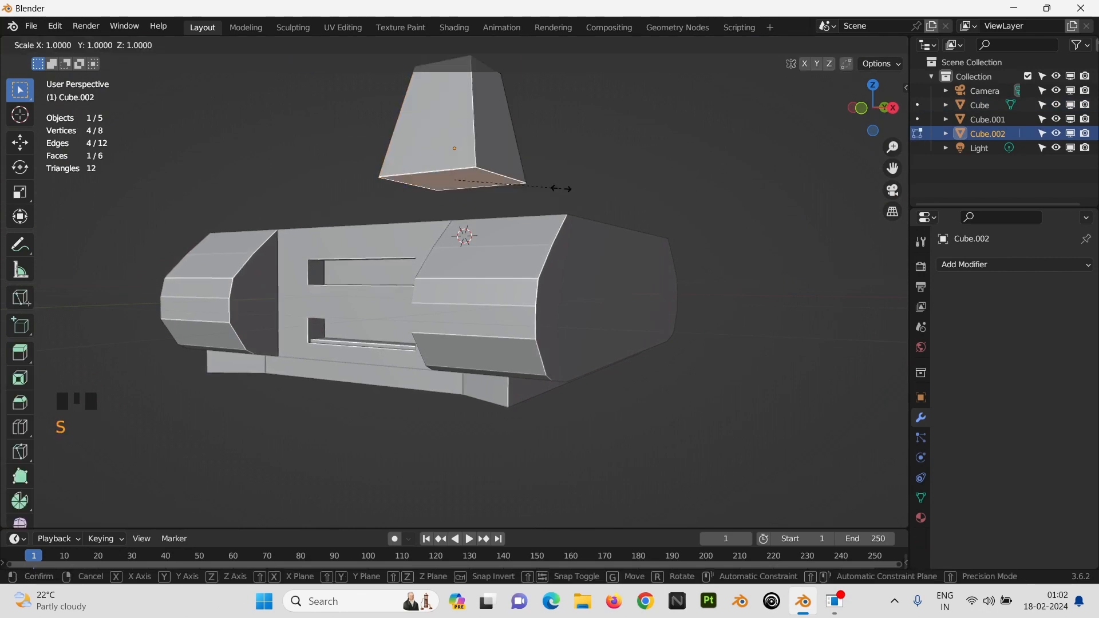
key("y")
key("s")
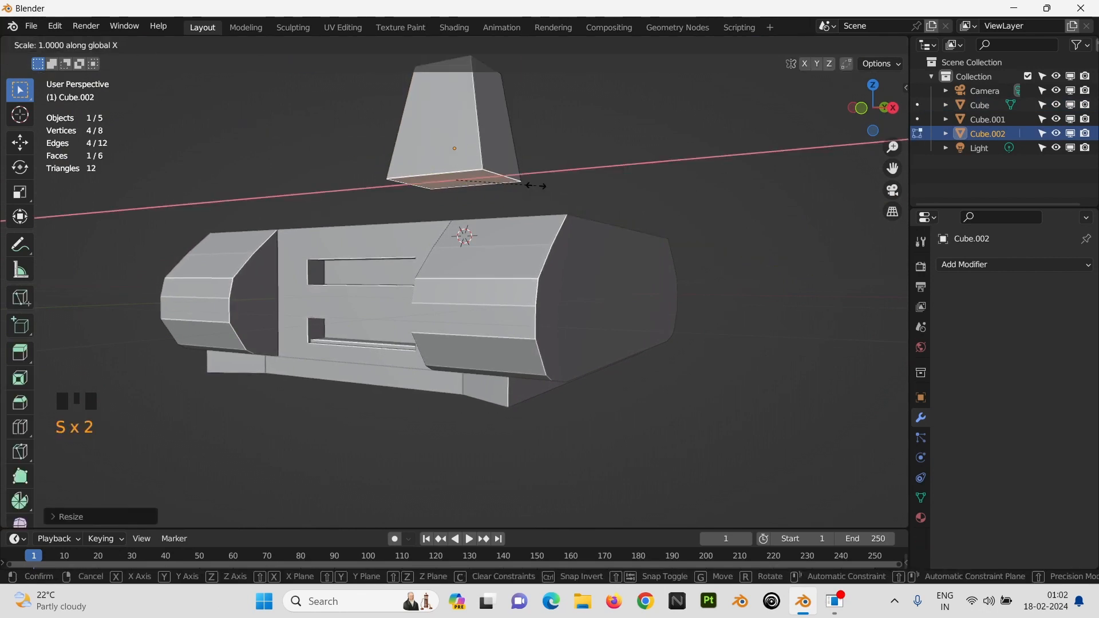
left_click(521, 186)
Step: Lower the whole post along Z until its base rests in the block's upper face
key("Tab")
key("g")
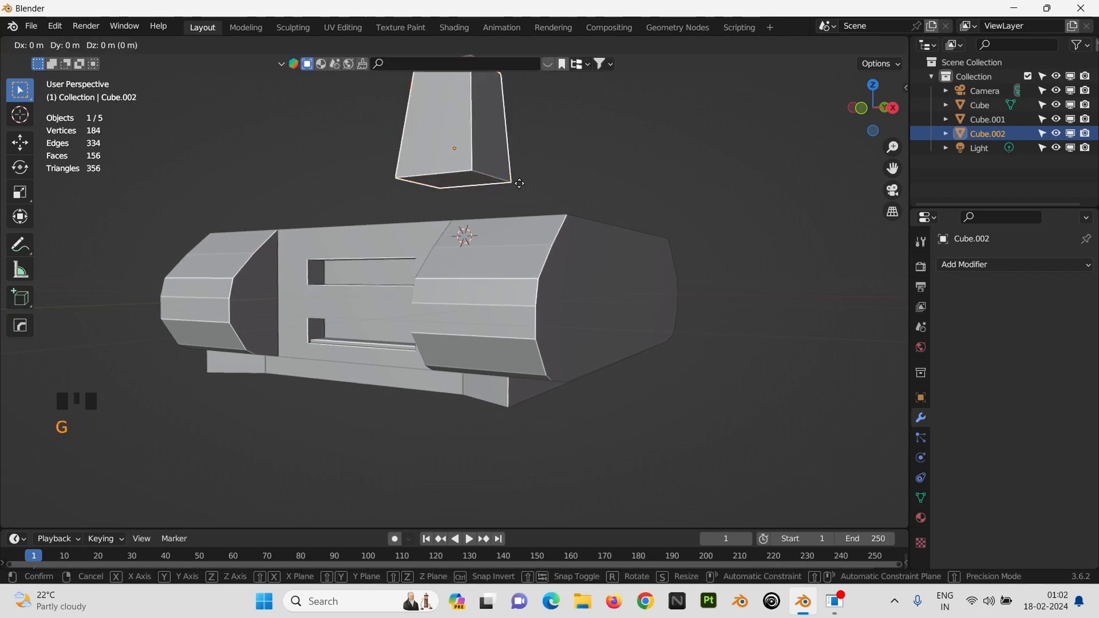
key("z")
left_click(1032, 315)
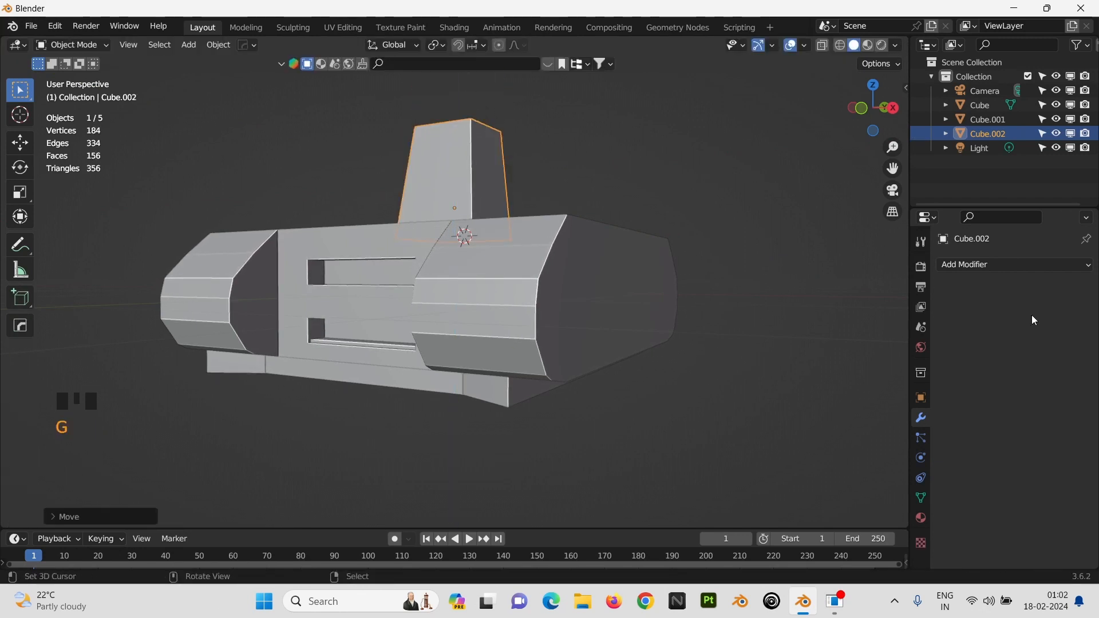
Step: Round the post with an applied Bevel modifier of 0.29 m and 3 segments, and shade it smooth
left_click(981, 259)
left_click(826, 315)
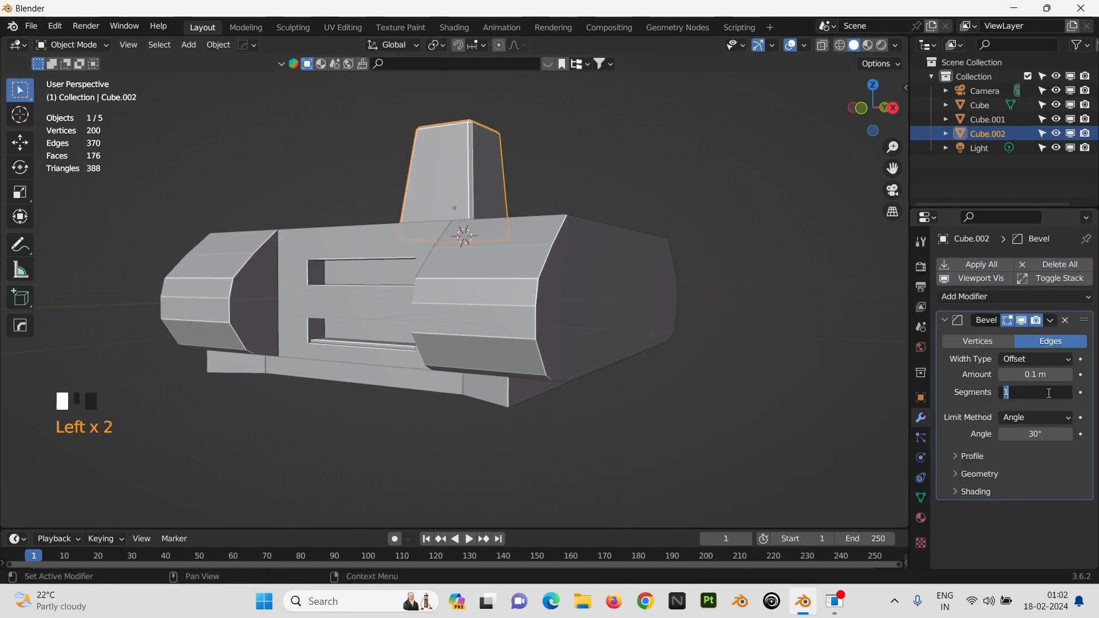
left_click_drag(1036, 374, 1076, 375)
key("w")
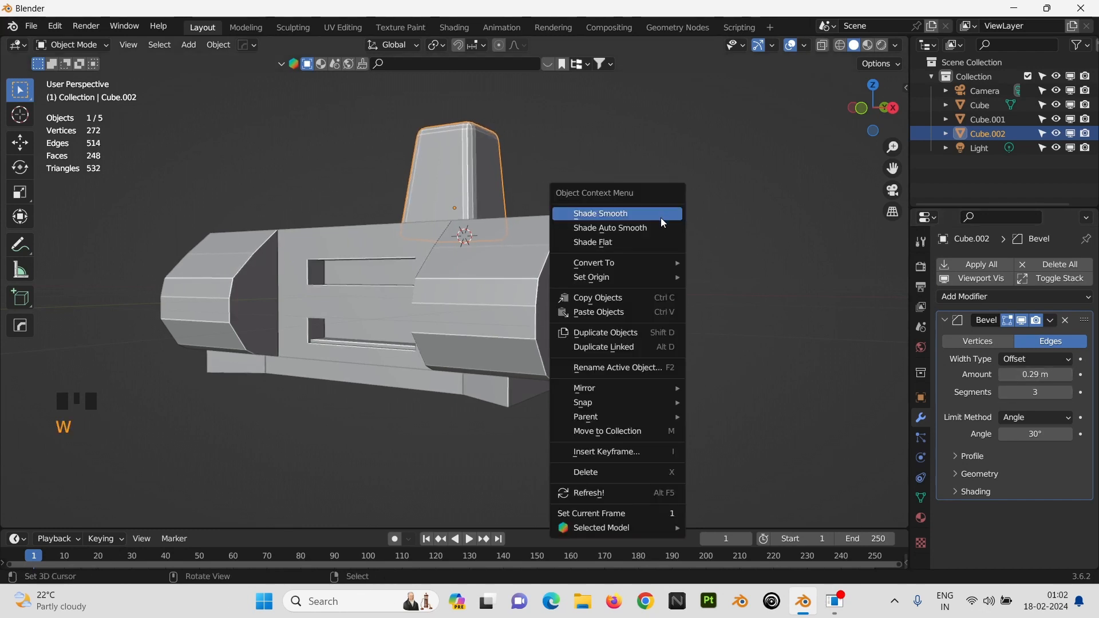
left_click(661, 217)
left_click(956, 262)
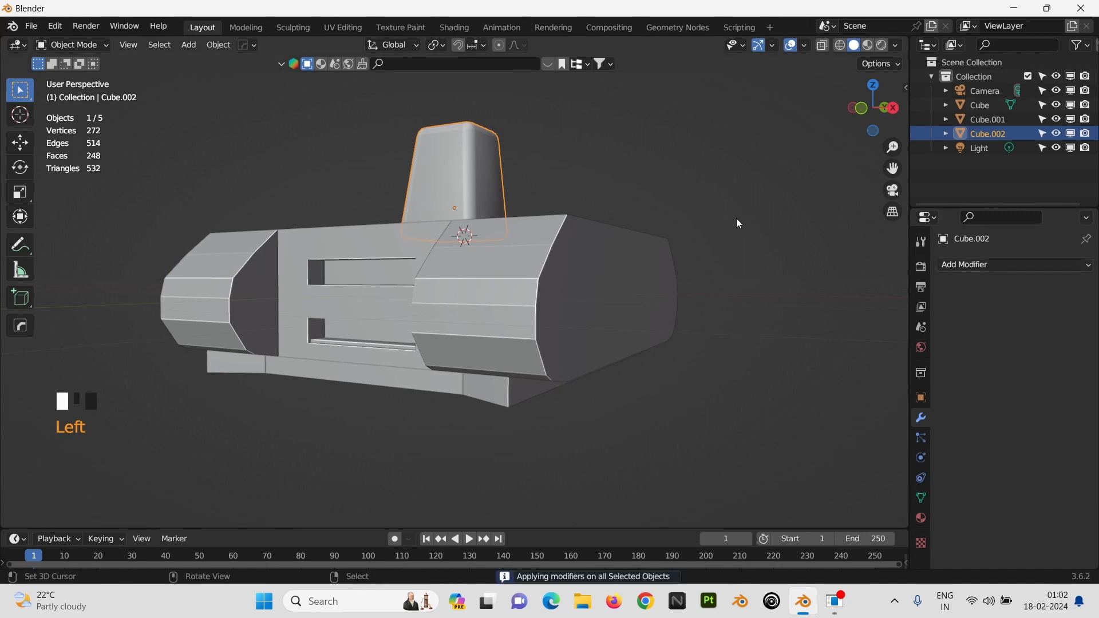
Step: Add a loop cut around the post's middle and bevel it wide into two loops near the rounded ends
right_click(736, 205)
middle_click_drag(737, 205, 484, 175)
right_click(509, 169)
right_click(461, 171)
key("Tab")
key("ctrl+r")
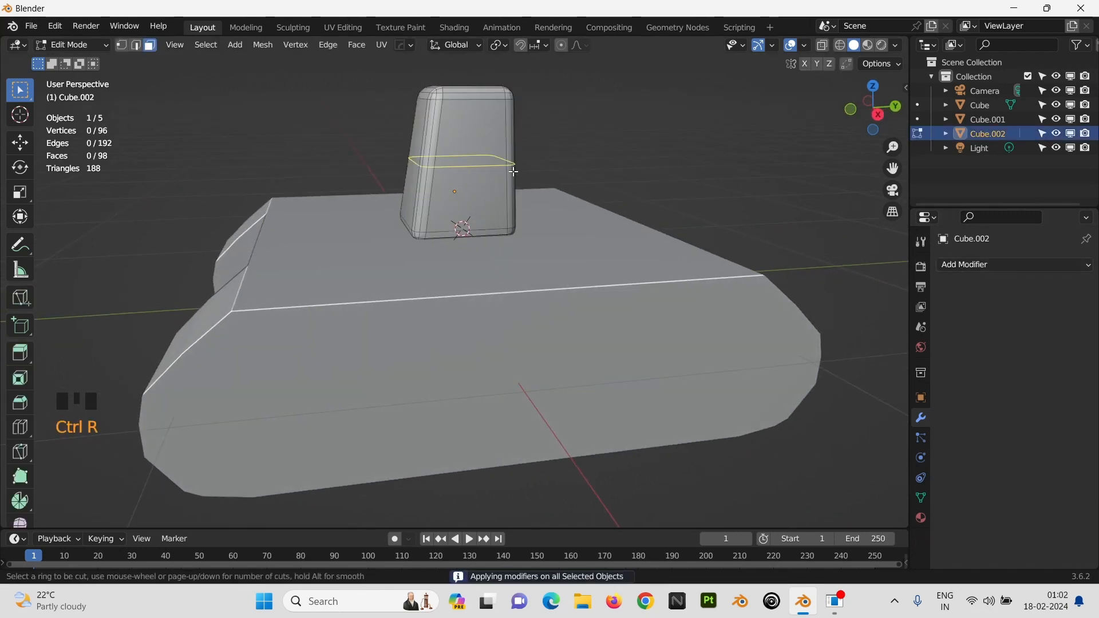
left_click(507, 170)
right_click(508, 170)
key("ctrl+b")
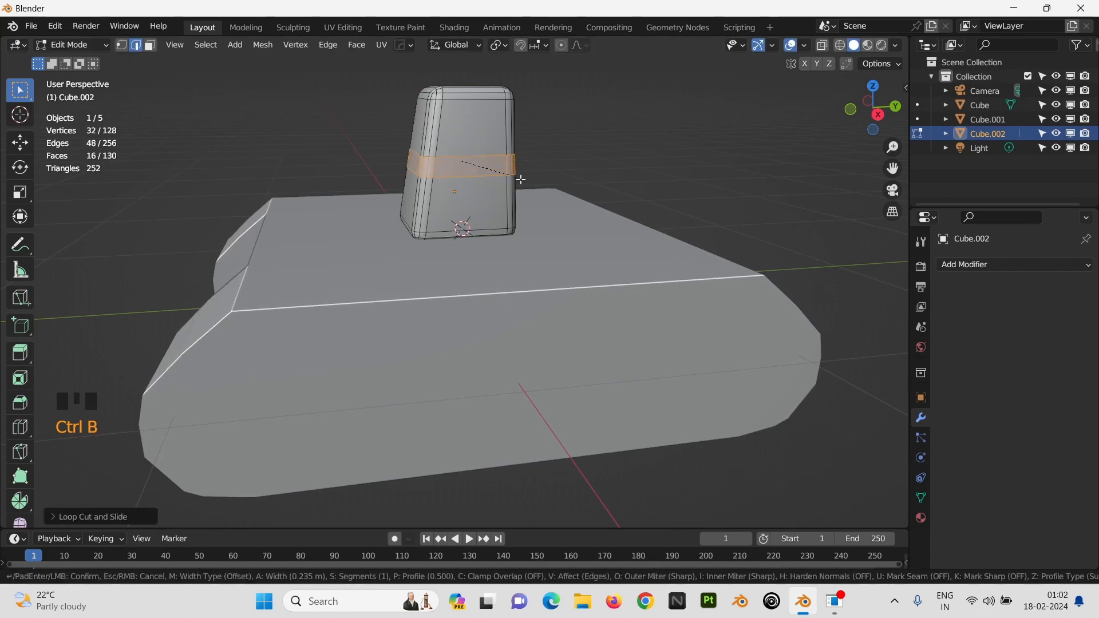
left_click(559, 206)
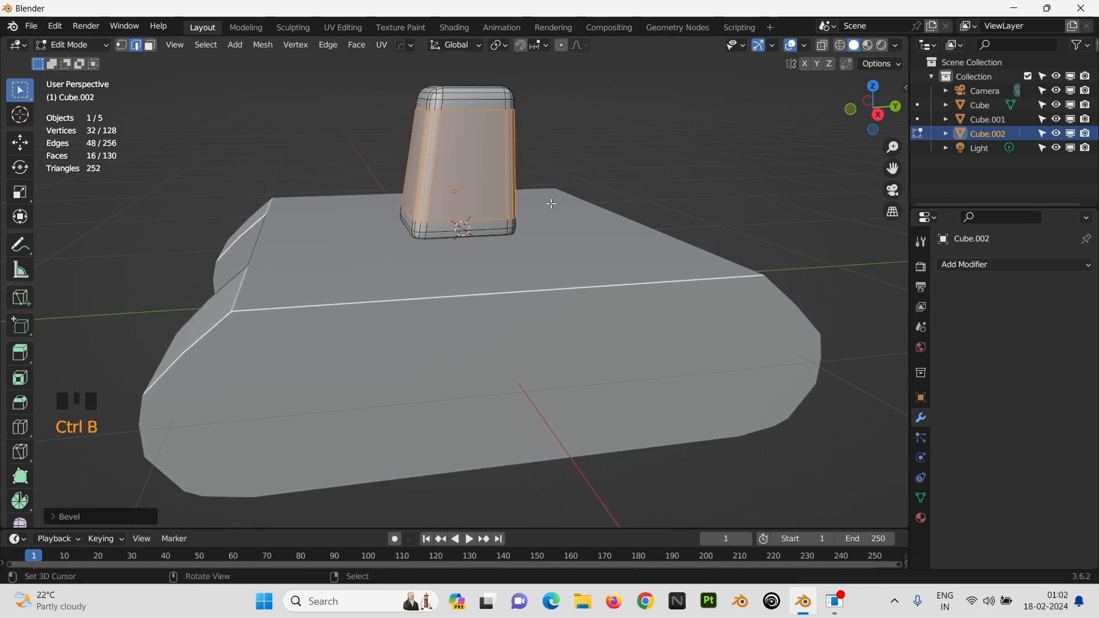
key("Tab")
Step: Add a plane at the post's top with the 3D cursor placed there, scaled to about 0.34
scroll(616, 189, "up", 2)
scroll(649, 173, "down", 4)
right_click(635, 193)
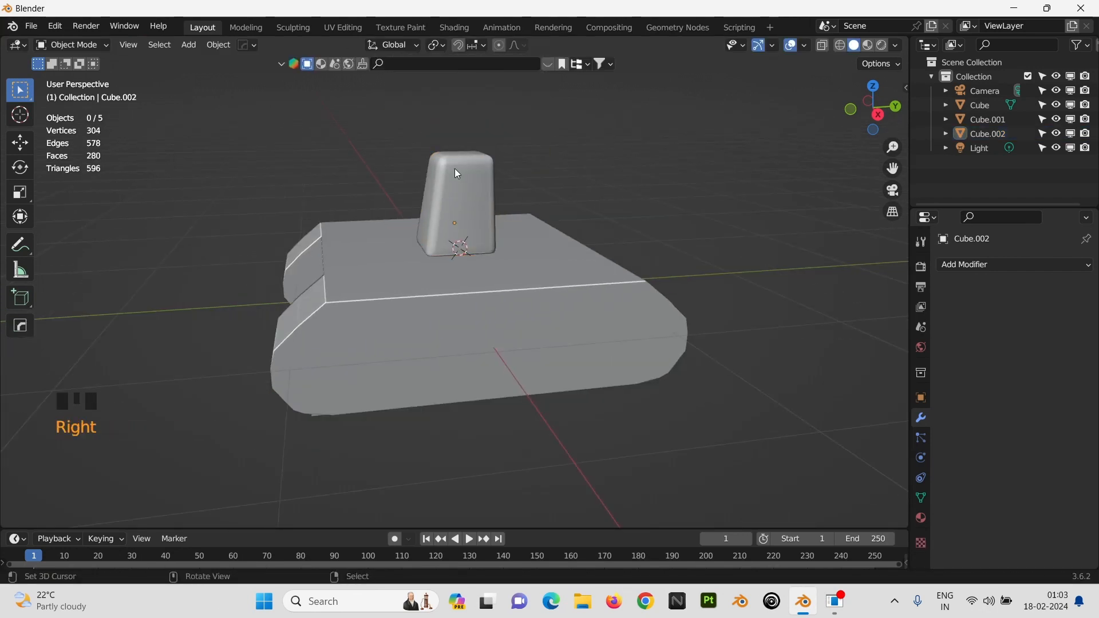
middle_click_drag(455, 169, 537, 194)
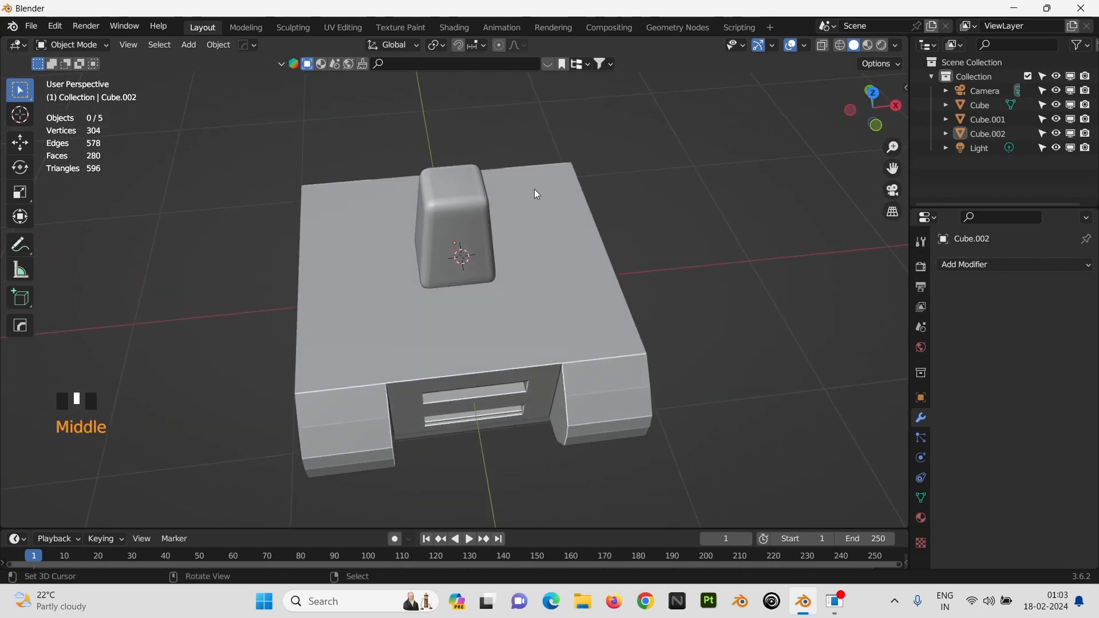
mouse_move(455, 184)
middle_mouse_down()
mouse_move(468, 175)
mouse_move(466, 186)
mouse_move(424, 184)
mouse_move(458, 181)
middle_mouse_up()
key("shift+a")
mouse_move(472, 160)
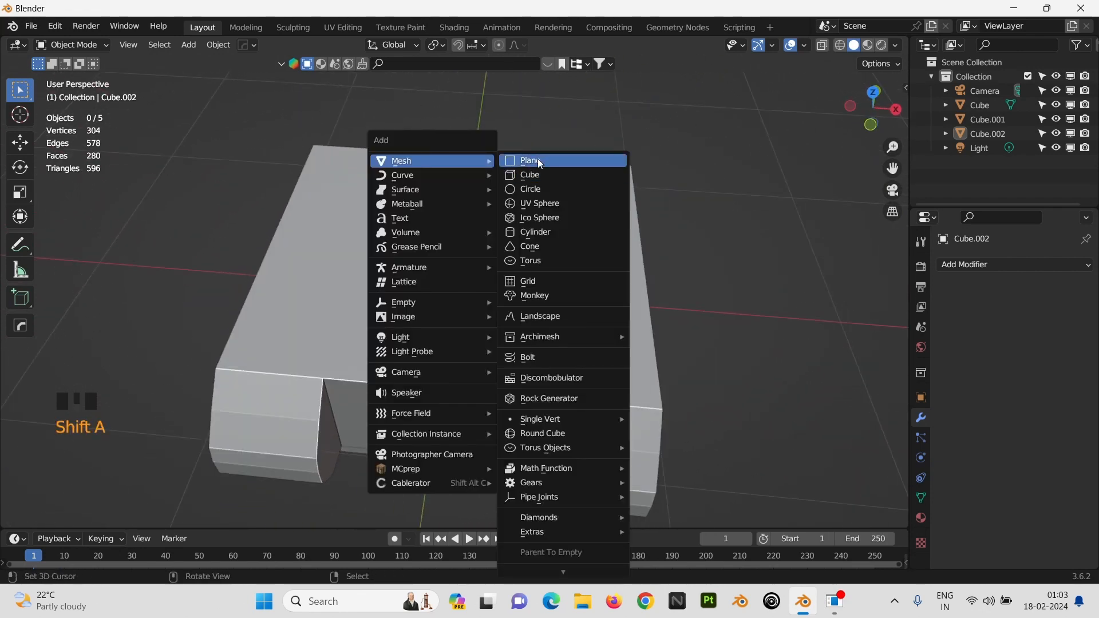
left_click(527, 160)
key("s")
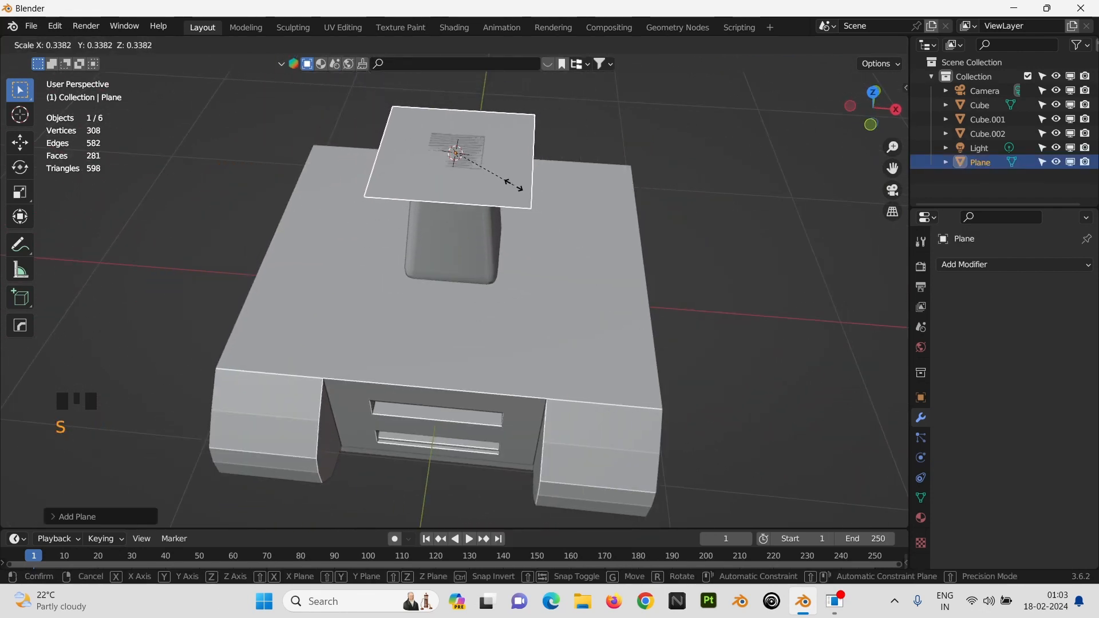
left_click(513, 185)
Step: Cut the plane down its middle, delete the negative-X half and replace it with a Mirror modifier on X
key("Tab")
key("ctrl+r")
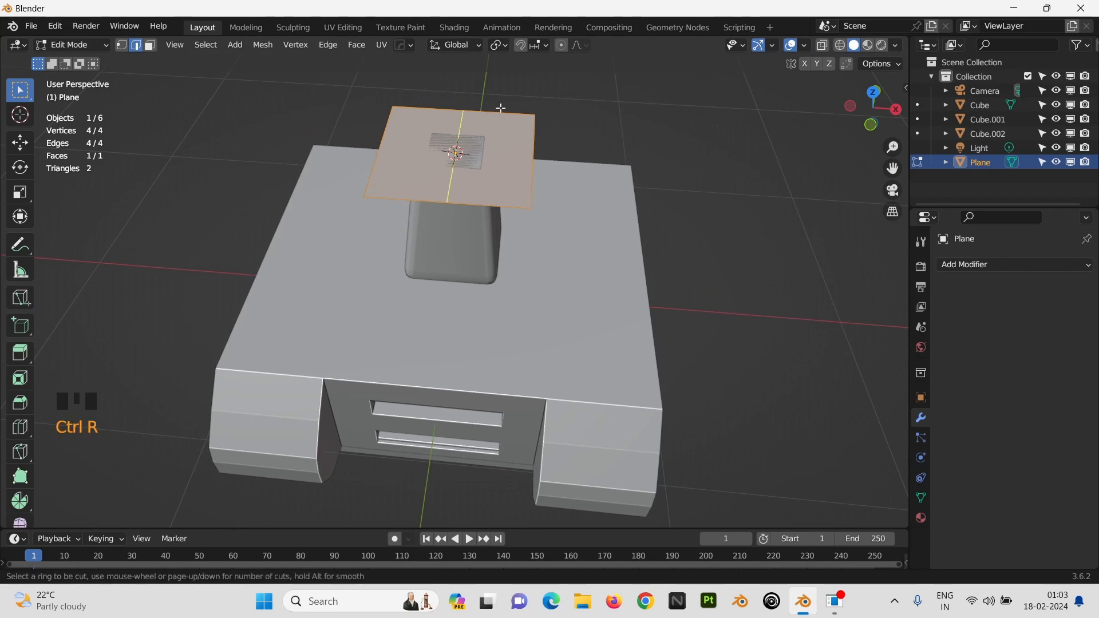
left_click(501, 108)
key("3")
right_click(423, 152)
key("x")
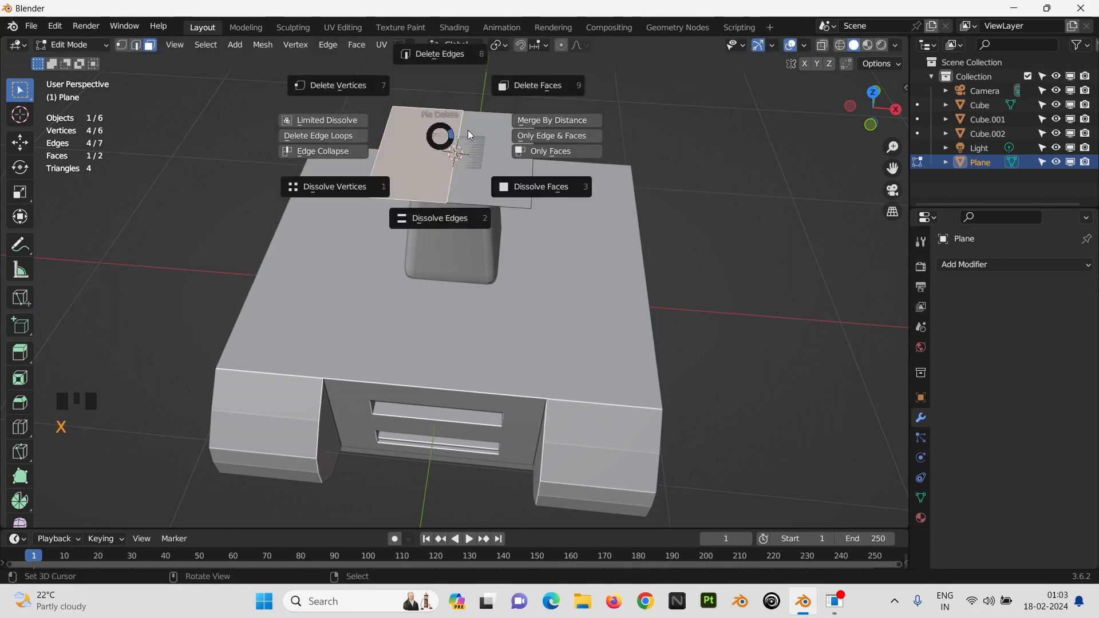
left_click(498, 113)
key("Tab")
left_click(967, 265)
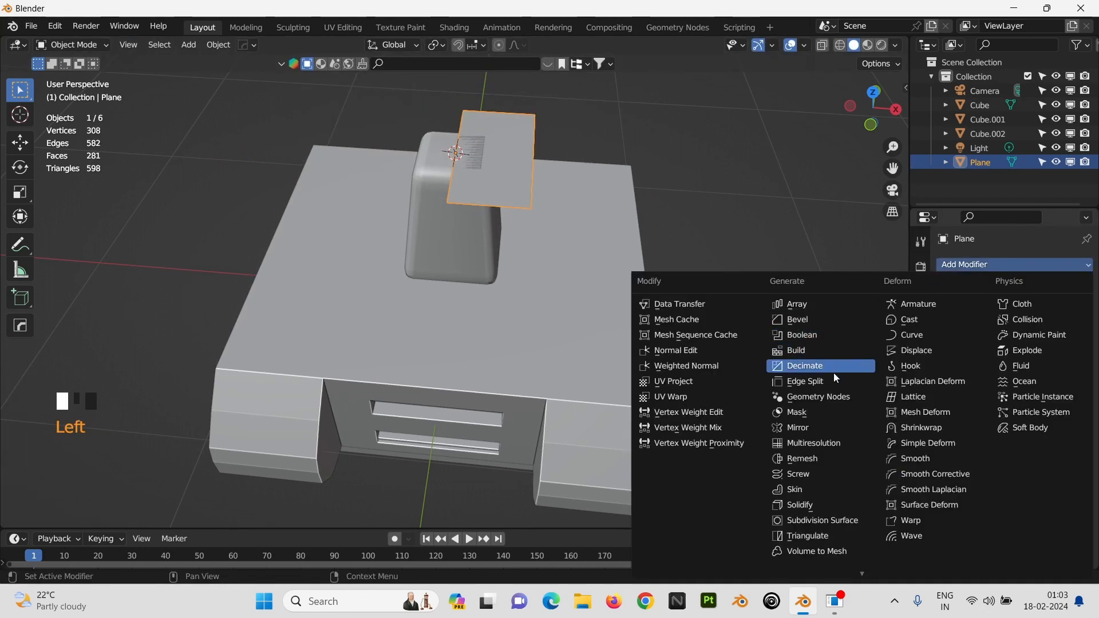
left_click(831, 426)
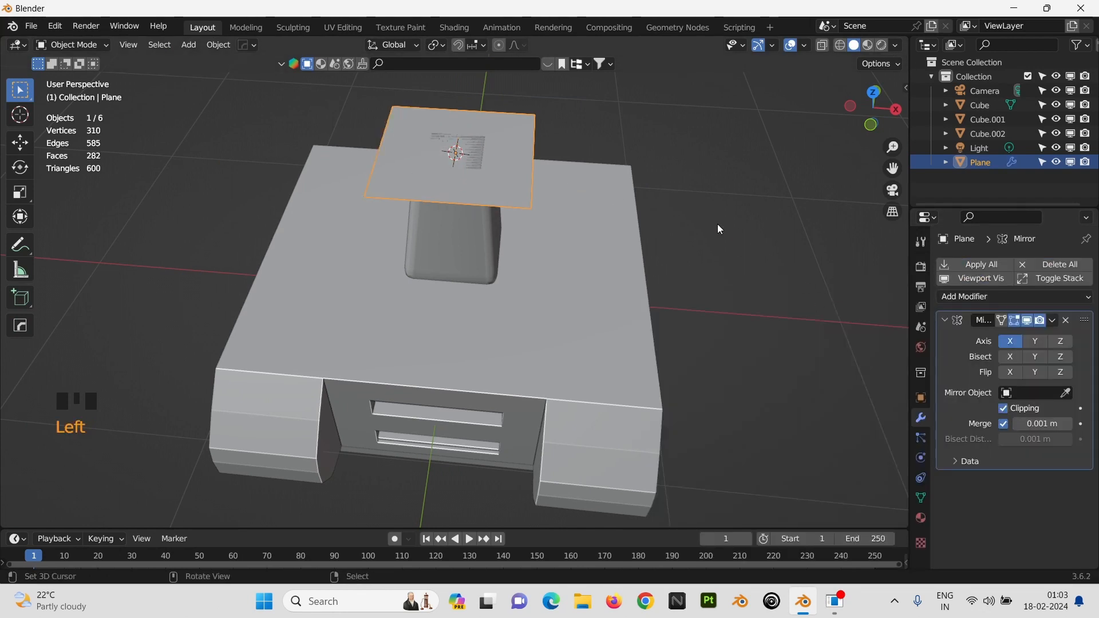
Step: Widen the mirrored plane by moving its outer edge along X to nearly the block's side in front view
key("Tab")
right_click(526, 156)
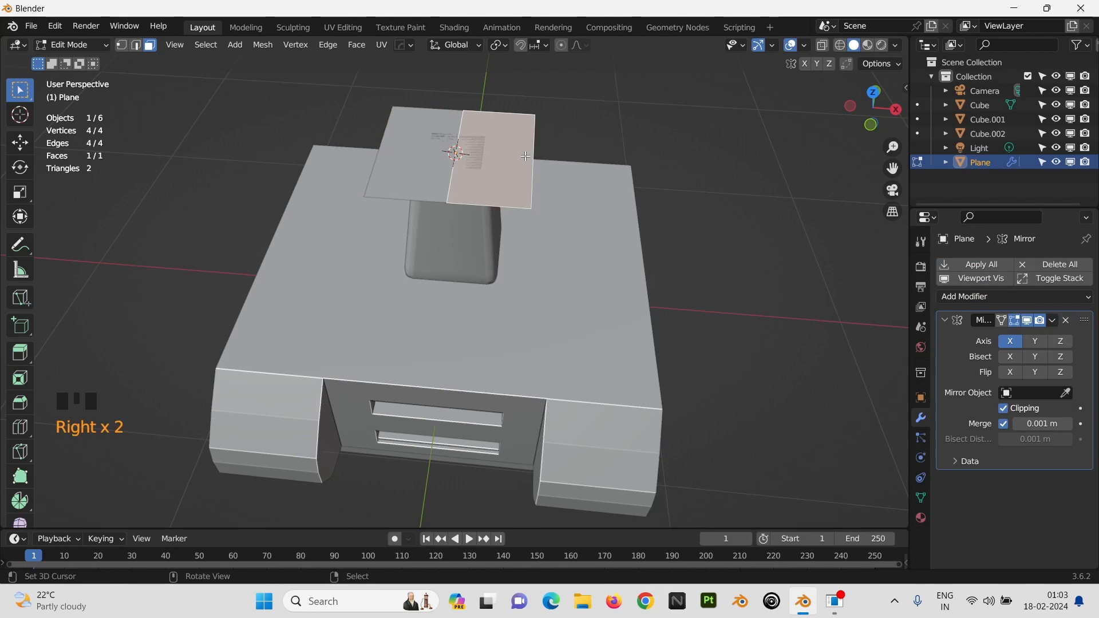
key("2")
right_click(526, 156)
key("KP_1")
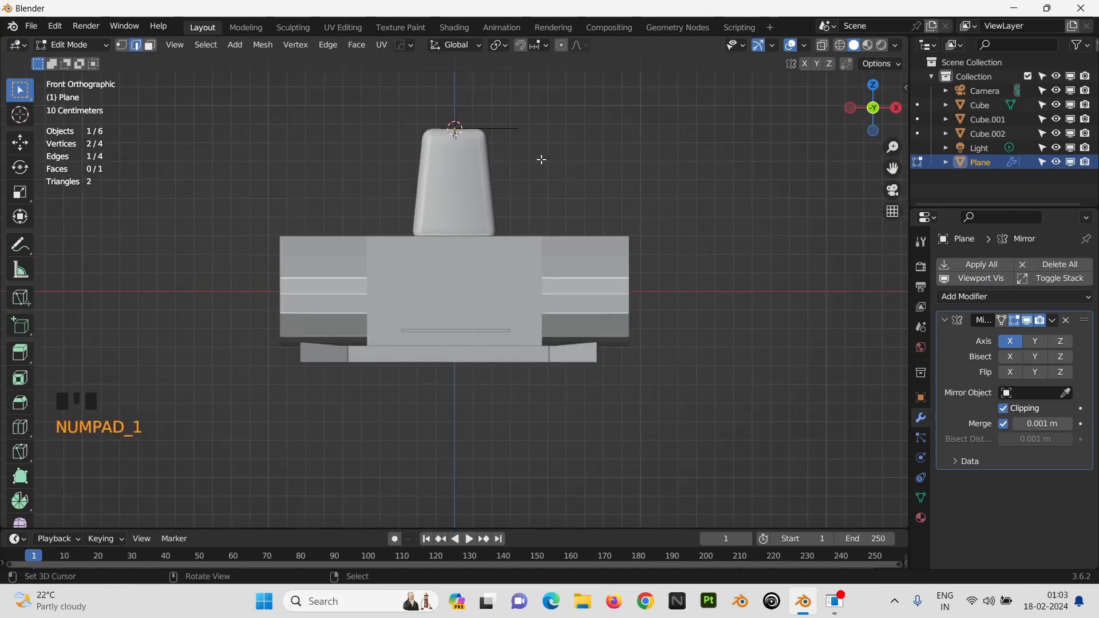
scroll(542, 160, "down", 1)
scroll(541, 160, "down", 1)
middle_click_drag(541, 160, 593, 262, "shift")
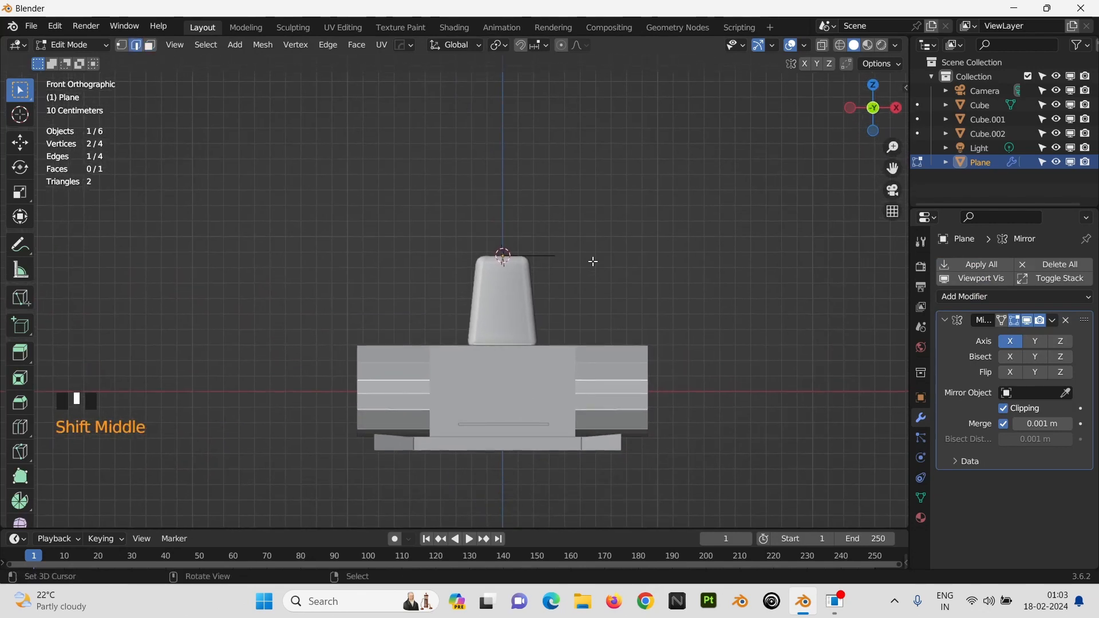
key("g")
key("x")
left_click(678, 274)
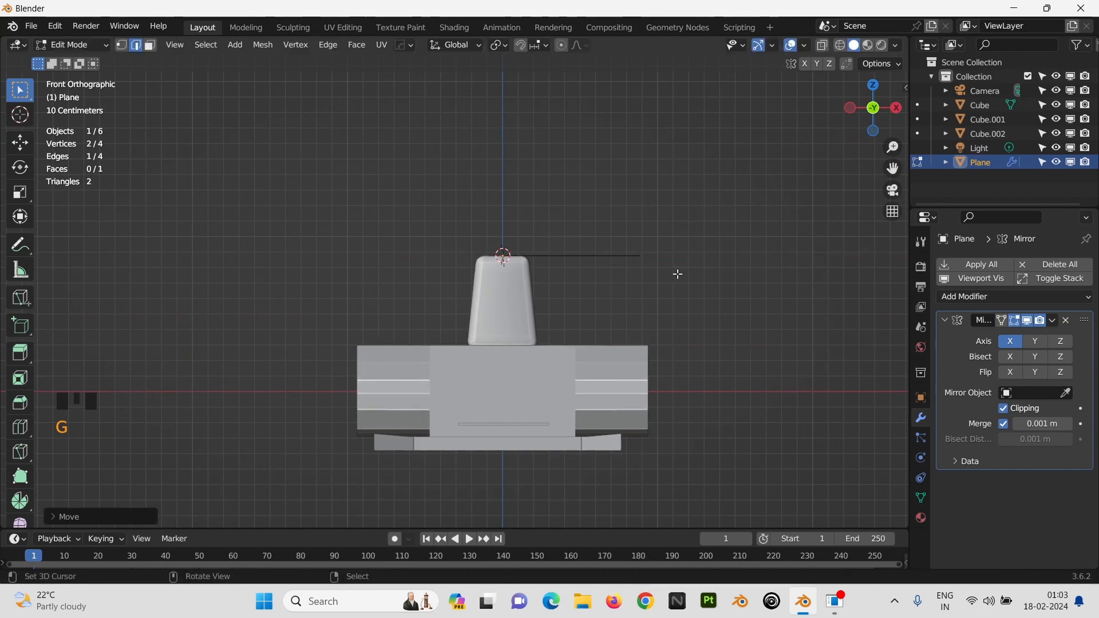
Step: Extrude the plane's outer edge upward along Z and lower it to form a short side wall
key("e")
key("z")
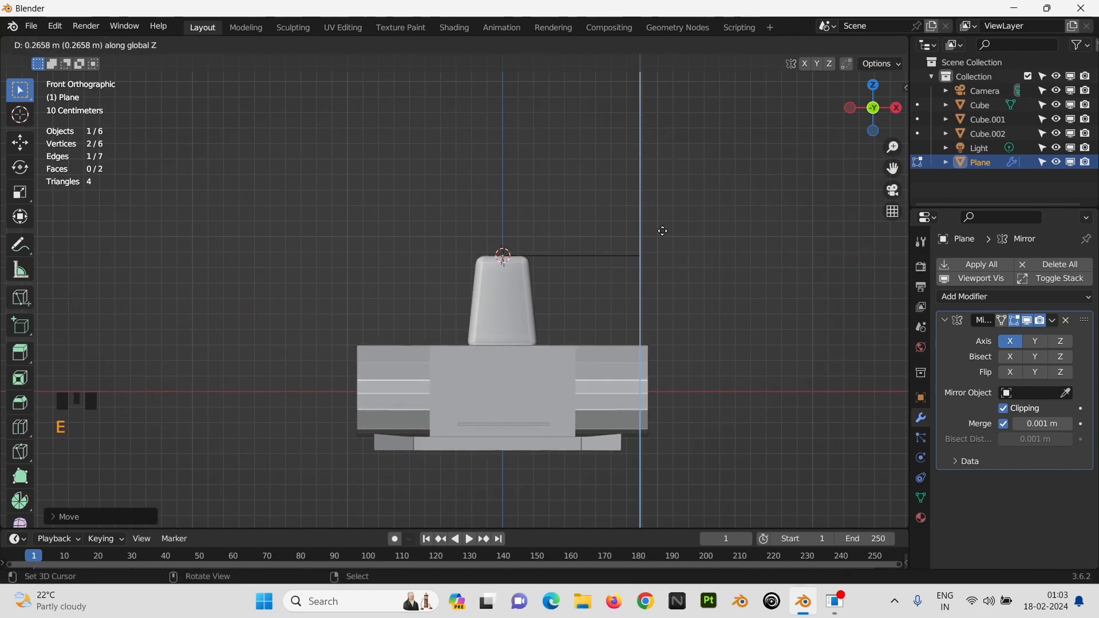
left_click(663, 231)
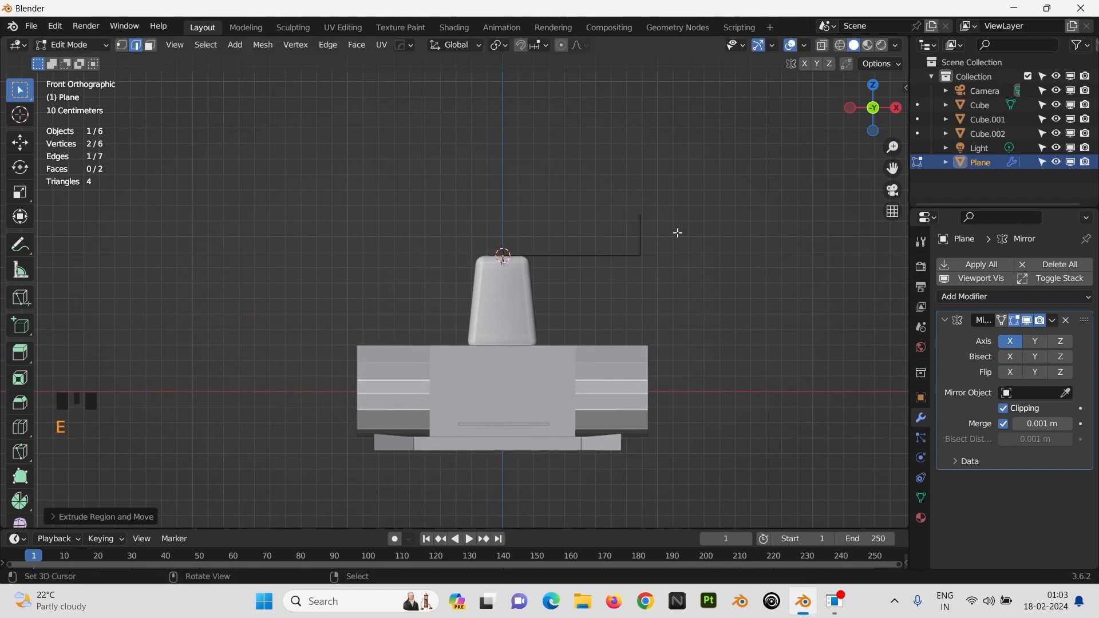
key("g")
key("z")
left_click(680, 252)
Step: Extrude the wall's upper edge along Z, shift it about 0.18 m inward along X and raise it further
key("e")
key("z")
left_click(681, 223)
key("g")
key("x")
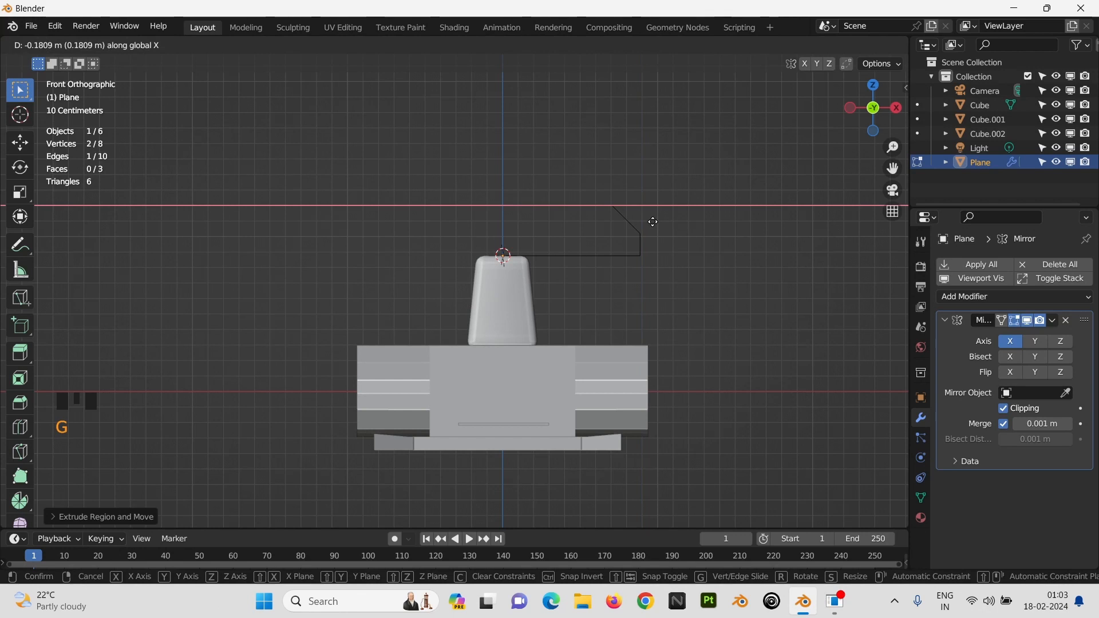
left_click(653, 222)
key("g")
key("z")
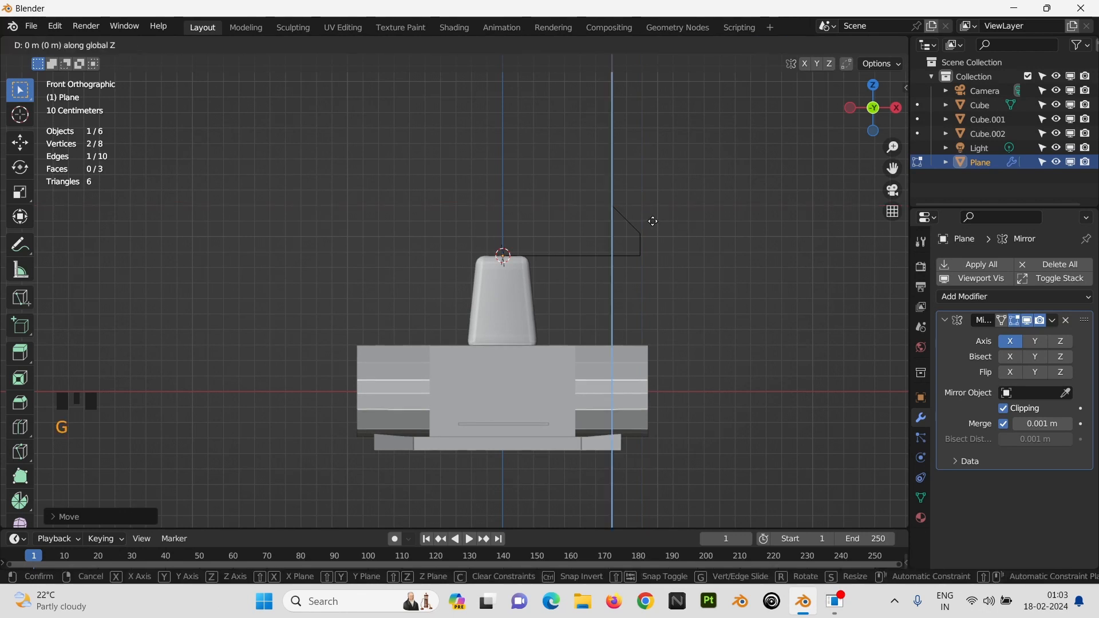
left_click(663, 208)
Step: Extrude the upper edge about 0.2 m along Z and move it about 0.2 m inward along X
key("e")
key("z")
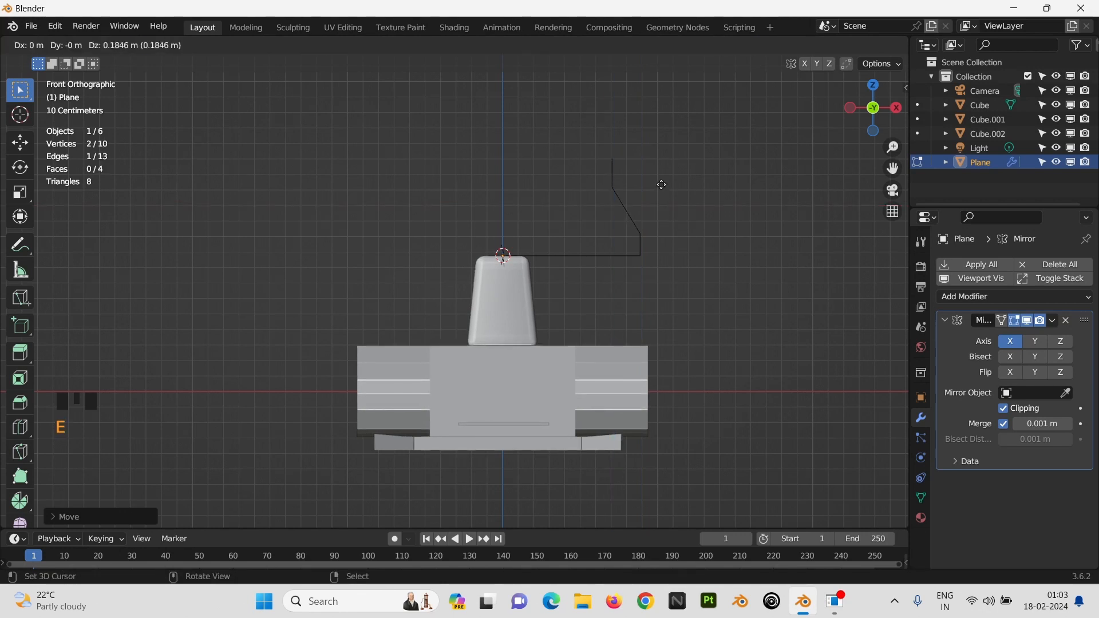
left_click(661, 181)
key("g")
key("x")
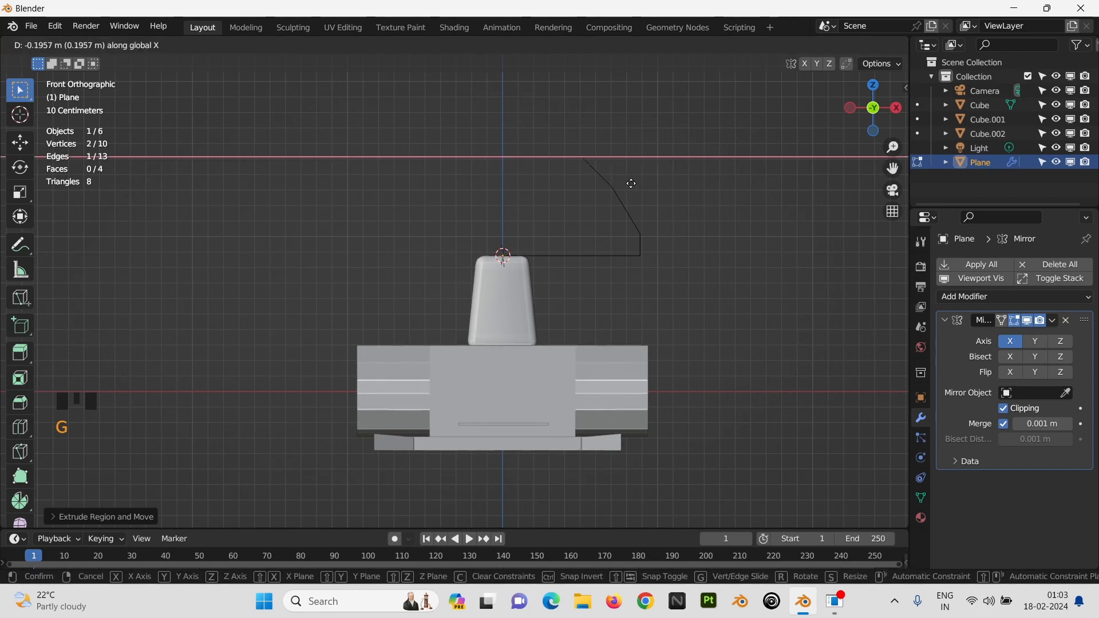
left_click(631, 183)
Step: Extrude the uppermost edge inward along X to the mirror centre to close the shell's roof
scroll(620, 227, "down", 1)
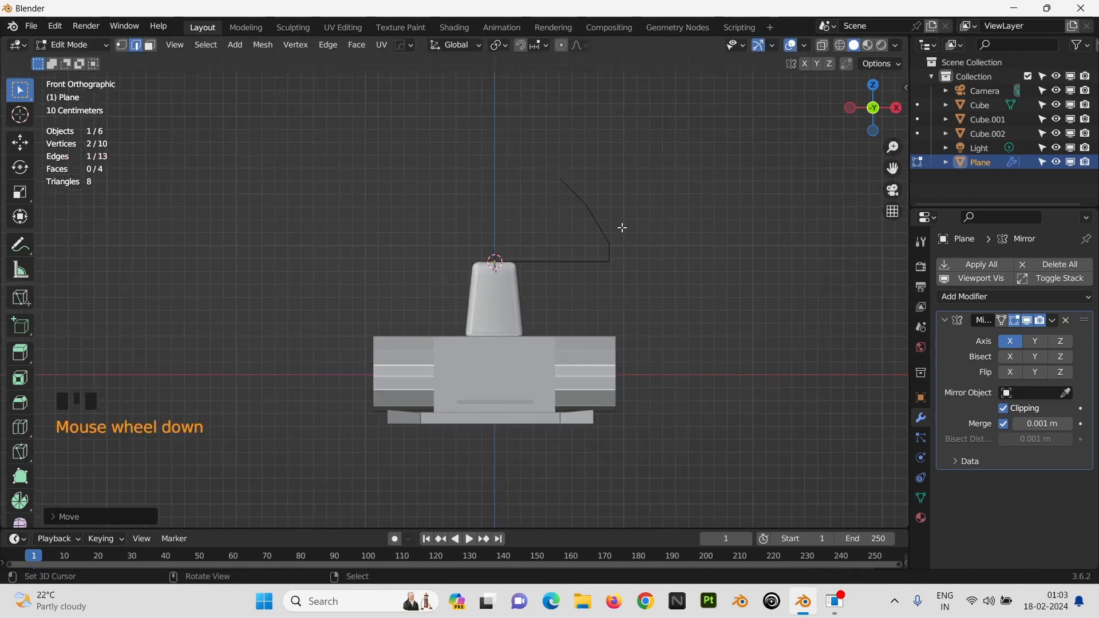
middle_click_drag(621, 228, 627, 273)
key("e")
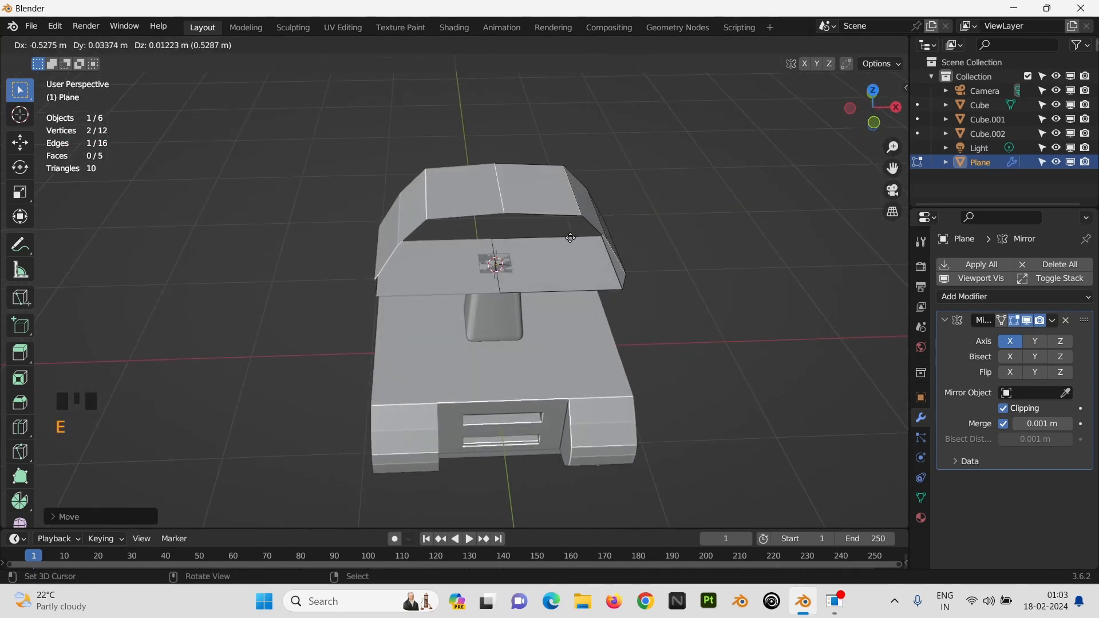
key("x")
left_click(613, 274)
key("Tab")
Step: Bevel the shell's lower side edge about 0.21 m wide with several segments to round it
middle_click_drag(614, 275, 518, 224)
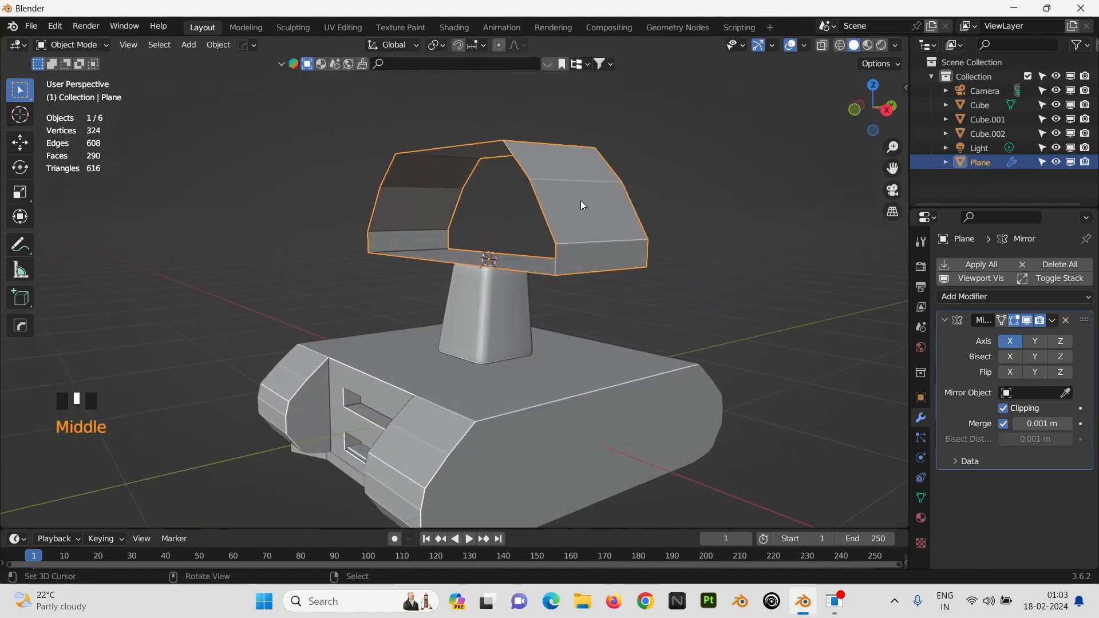
scroll(580, 200, "up", 2)
key("Tab")
right_click(630, 263)
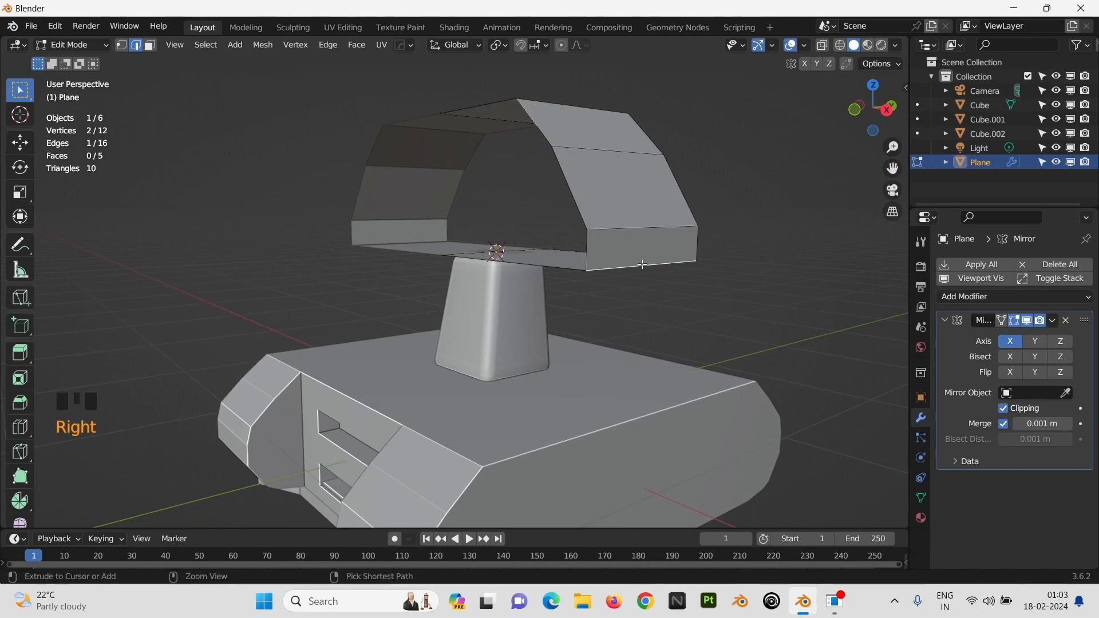
key("ctrl+b")
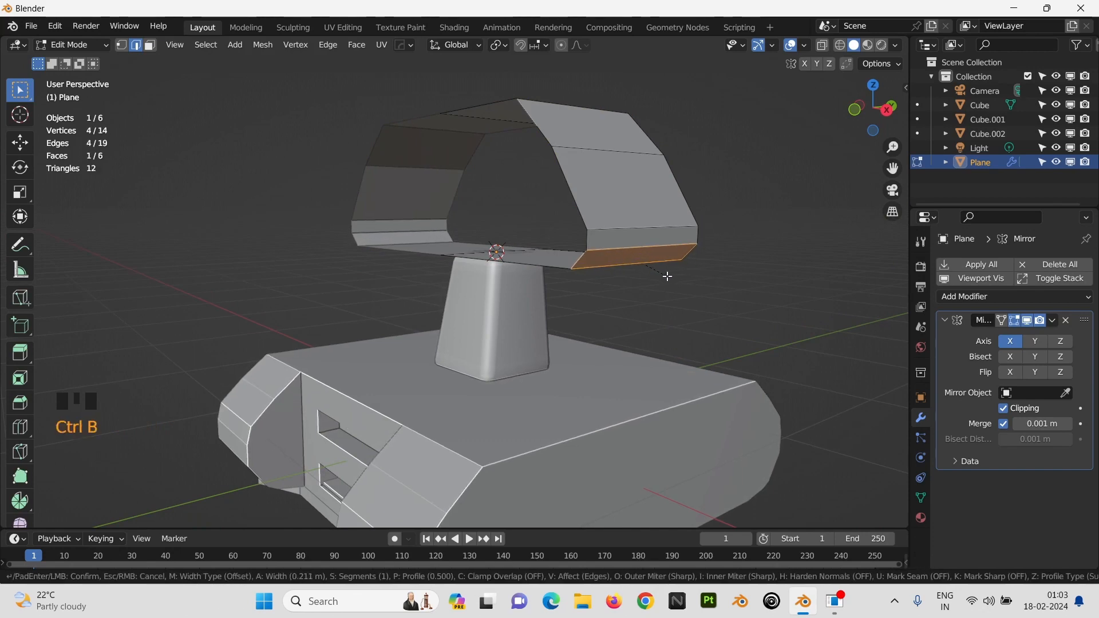
scroll(667, 277, "up", 2)
left_click(668, 276)
key("Tab")
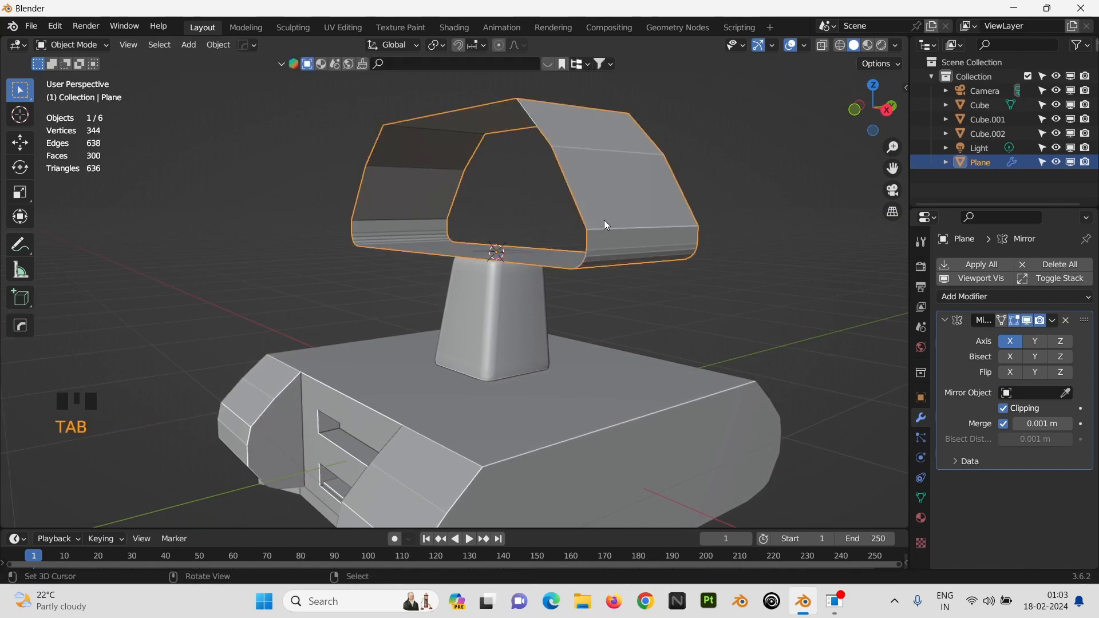
Step: Apply Shade Auto Smooth to the shell
middle_click_drag(604, 220, 623, 244)
scroll(611, 184, "up", 2)
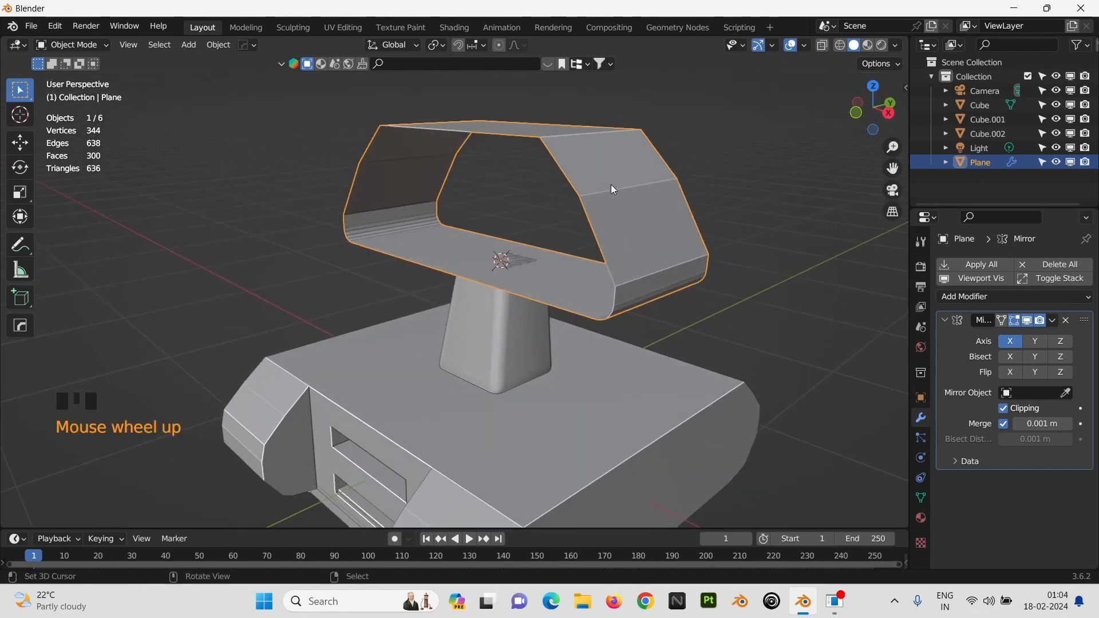
key("w")
left_click(610, 184)
key("w")
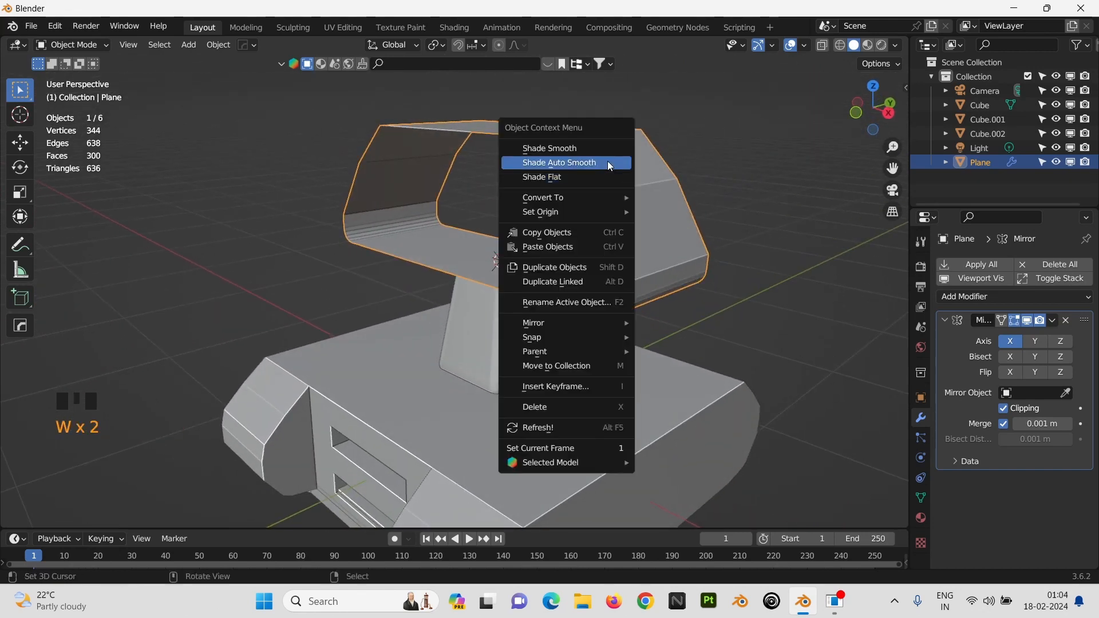
right_click(607, 162)
Step: Add a loop cut across the middle of the shell's lower sloped face and shift it slightly outward along X
middle_click_drag(608, 162, 658, 209)
key("Tab")
key("ctrl+r")
left_click(674, 211)
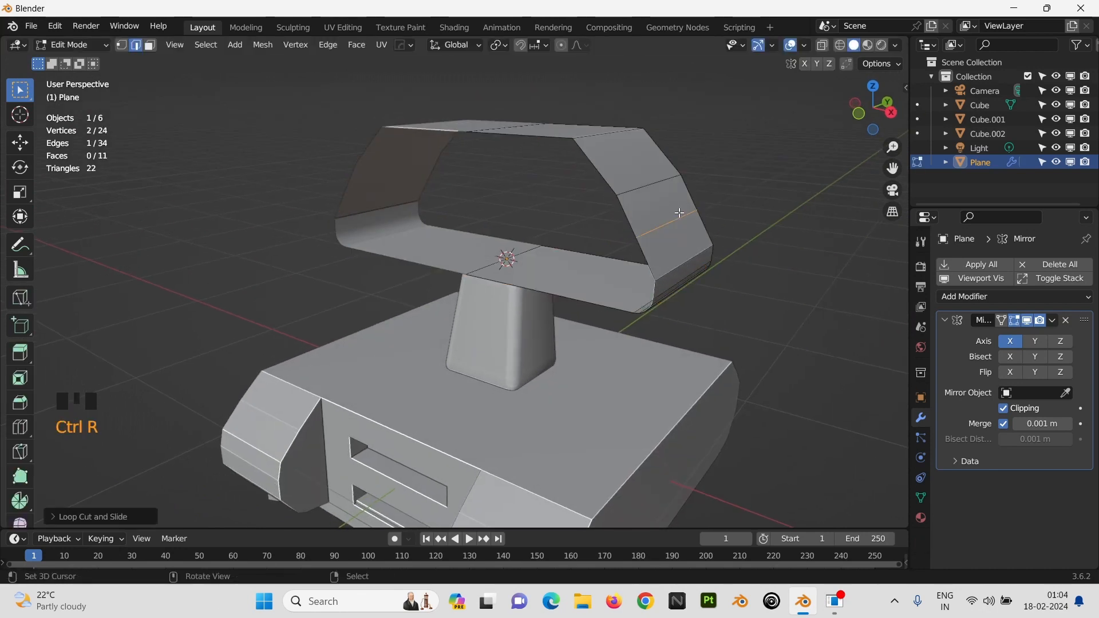
key("g")
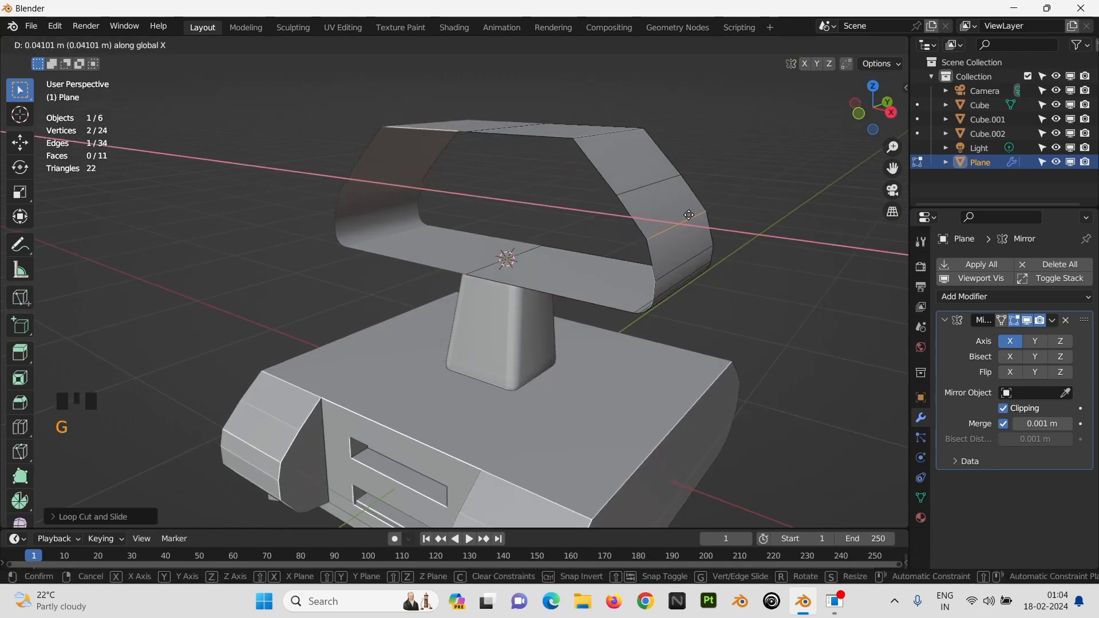
Step: Move the edge between the shell's two sloped side faces slightly outward along X
right_click(683, 210)
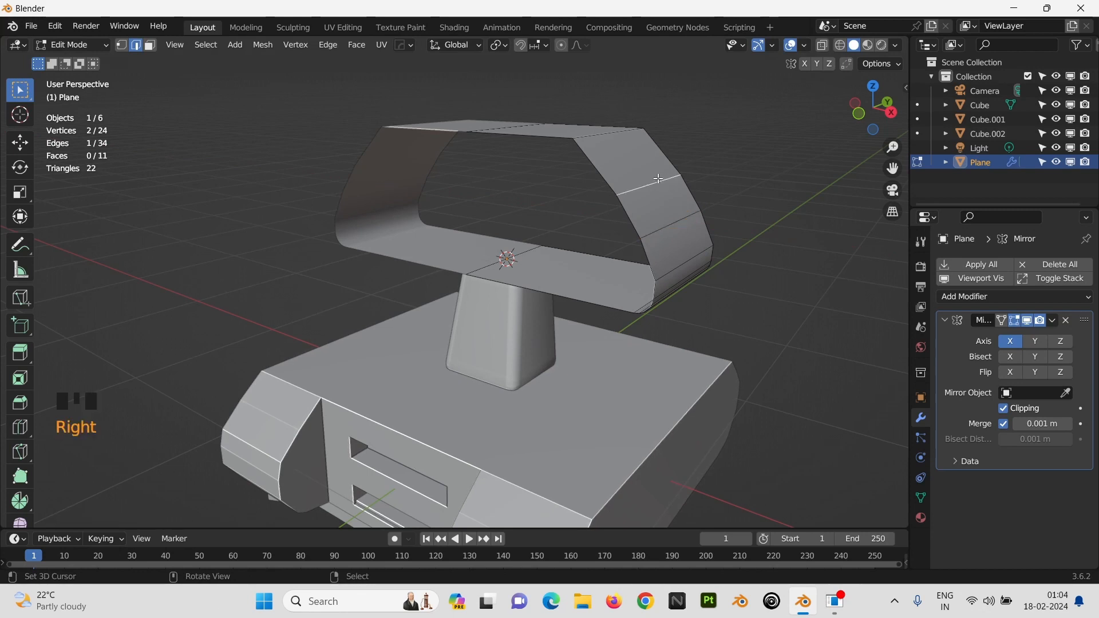
key("g")
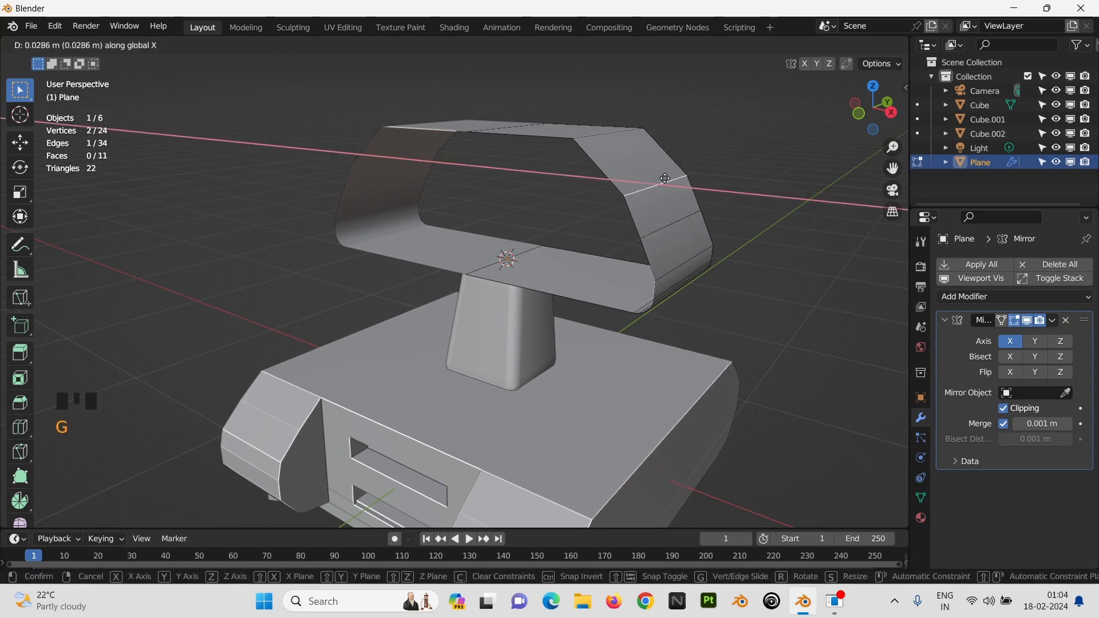
left_click(659, 175)
key("Tab")
key("Tab")
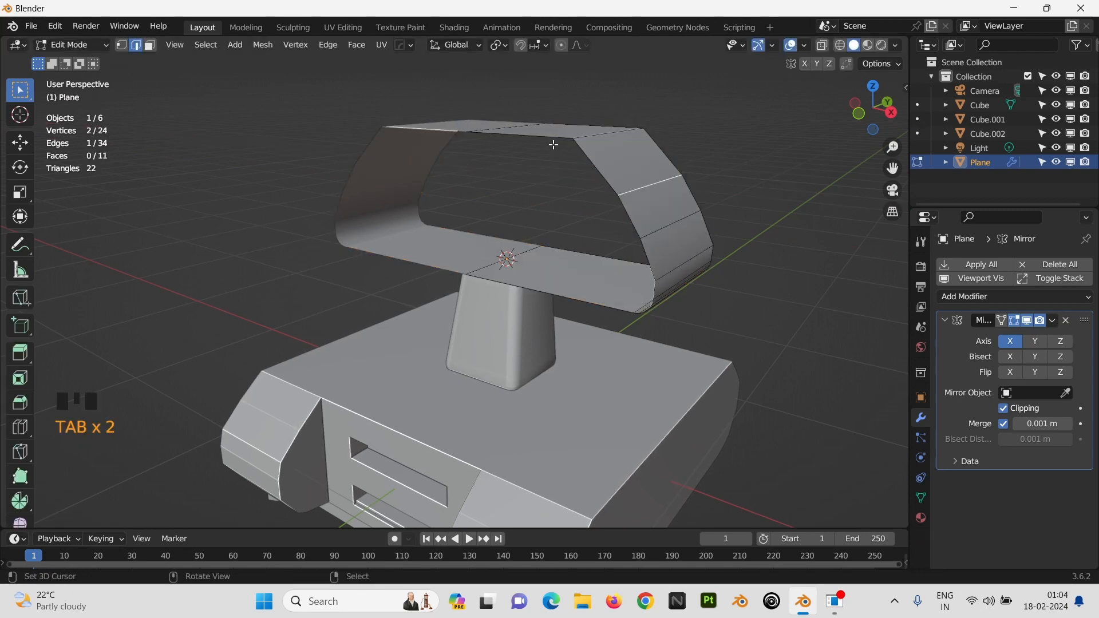
Step: Select both open end outlines of the shell, try the Individual Origins pivot, and undo the last action
right_click(538, 140, "alt+shift")
middle_click_drag(538, 140, 480, 157)
right_click(407, 127, "alt+shift")
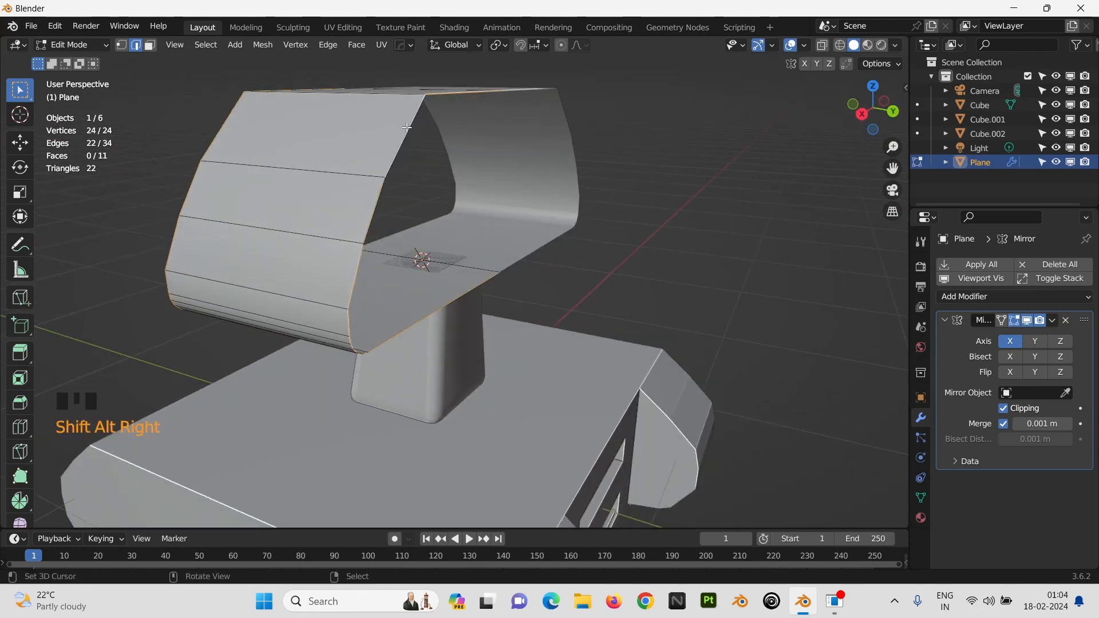
middle_click_drag(407, 127, 449, 85)
left_click(501, 46)
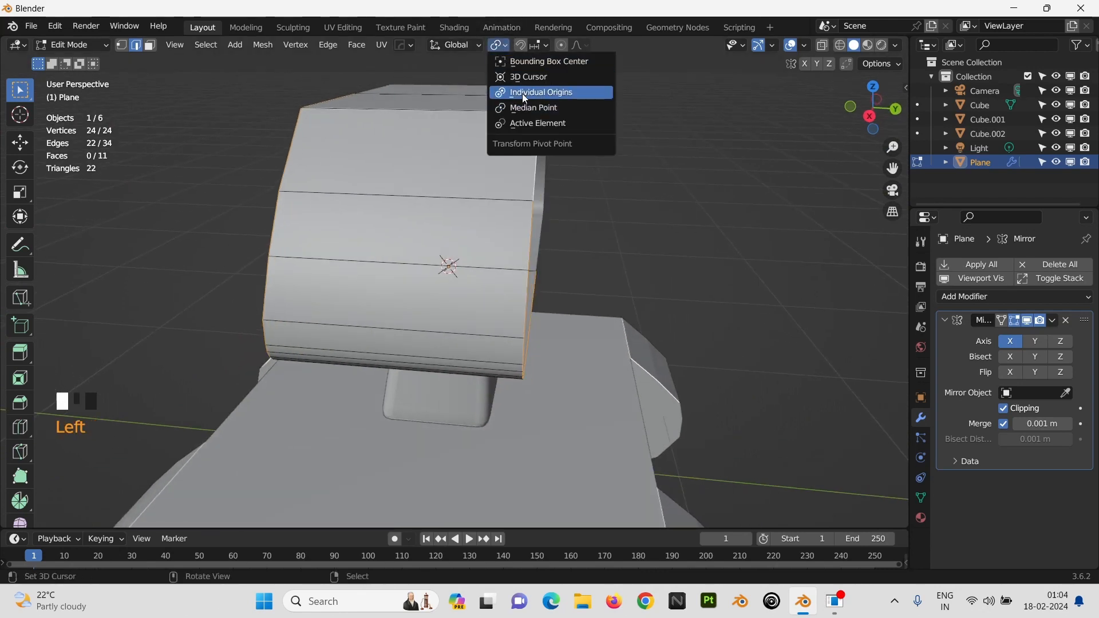
left_click(526, 92)
middle_click_drag(660, 208, 469, 194)
key("ctrl+z")
Step: Close the front and back openings of the mirrored shell by filling each border edge loop with a face
right_click(434, 178, "alt+shift")
right_click(434, 178, "alt+shift")
right_click(433, 178, "alt+shift")
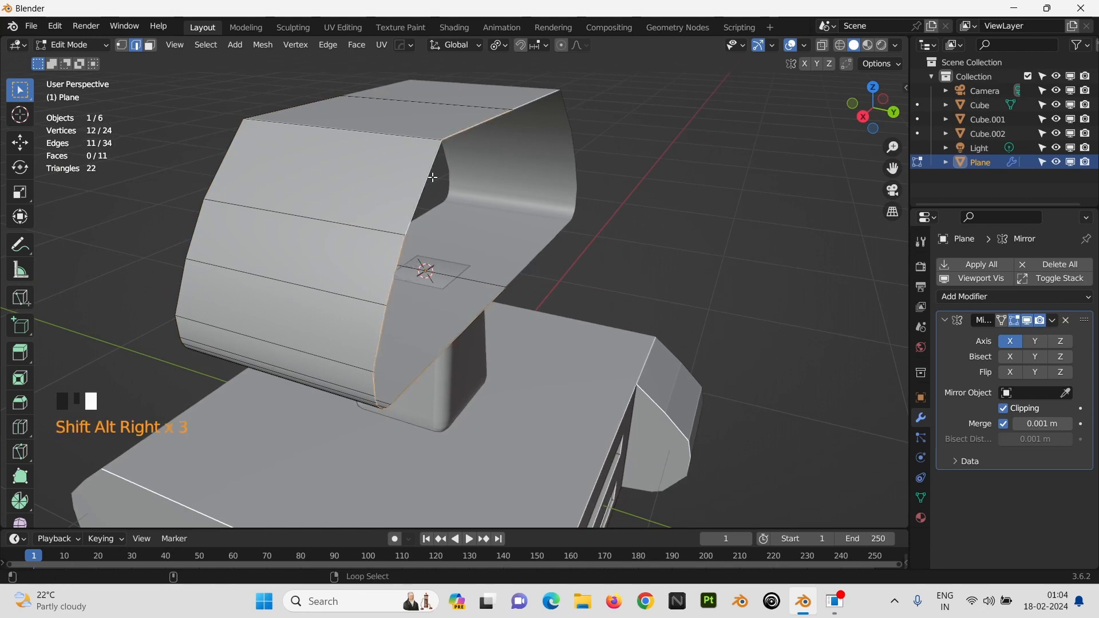
middle_click_drag(577, 196, 534, 179)
right_click(535, 179)
right_click(536, 178, "alt+shift")
right_click(536, 179, "alt+shift")
right_click(536, 178, "alt+shift")
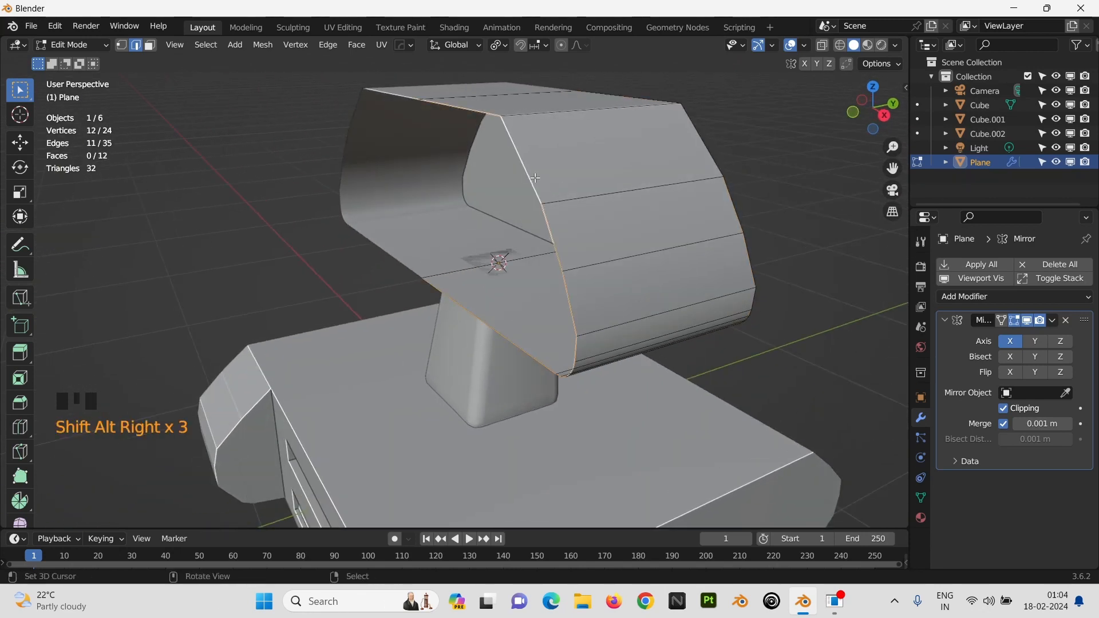
key("f")
scroll(501, 184, "down", 2)
Step: Inset the front and back cap faces of the mirrored half together to form a narrow border
right_click(507, 195)
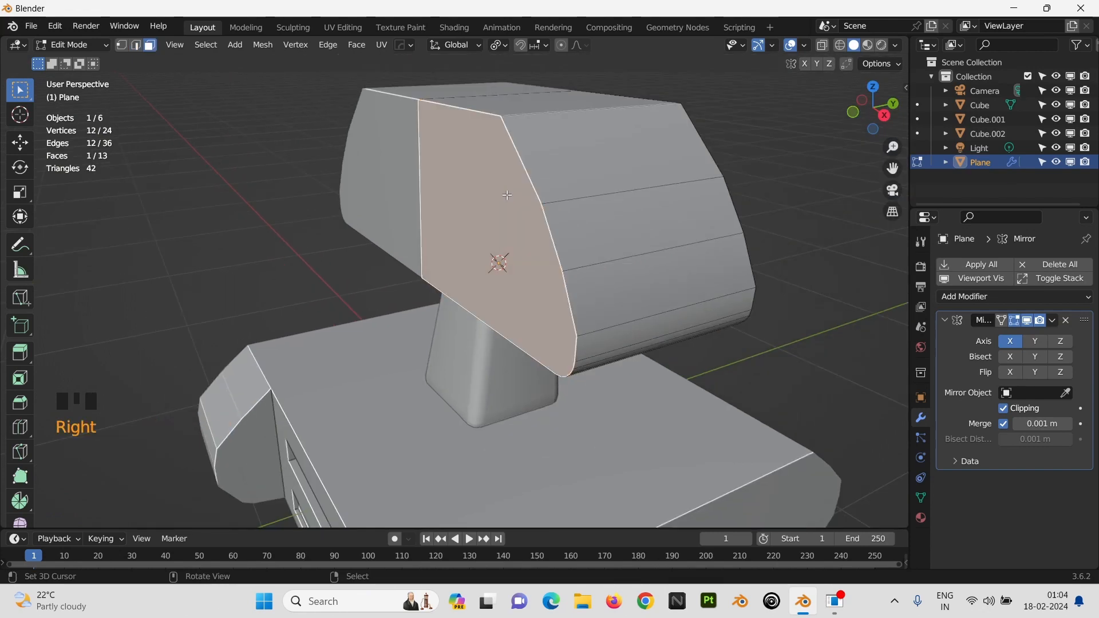
middle_click_drag(506, 195, 566, 209)
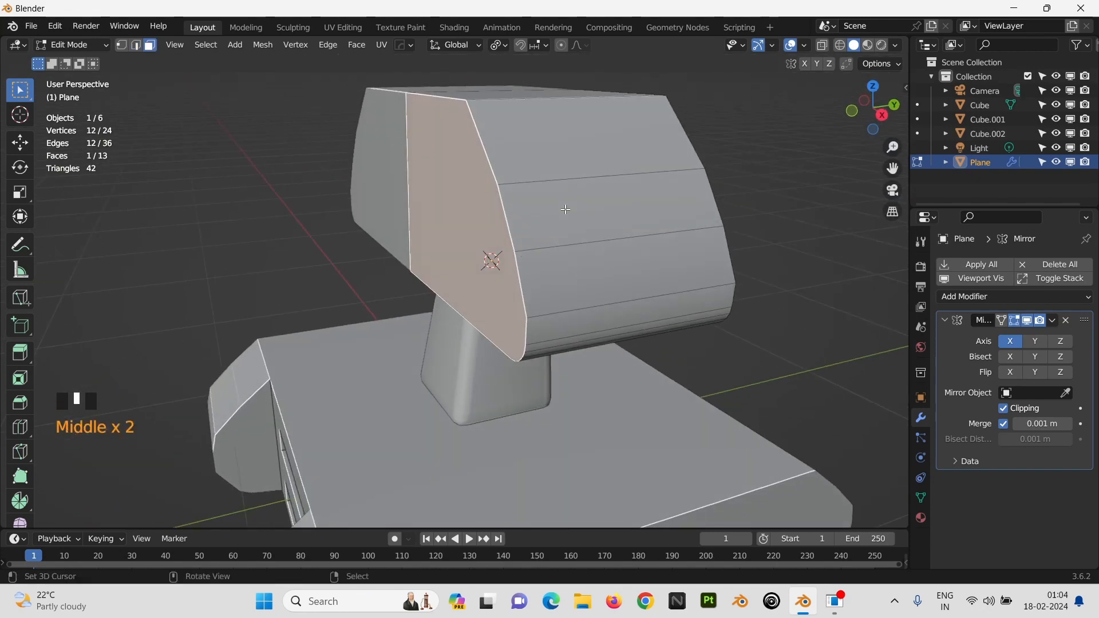
middle_click_drag(632, 228, 466, 197)
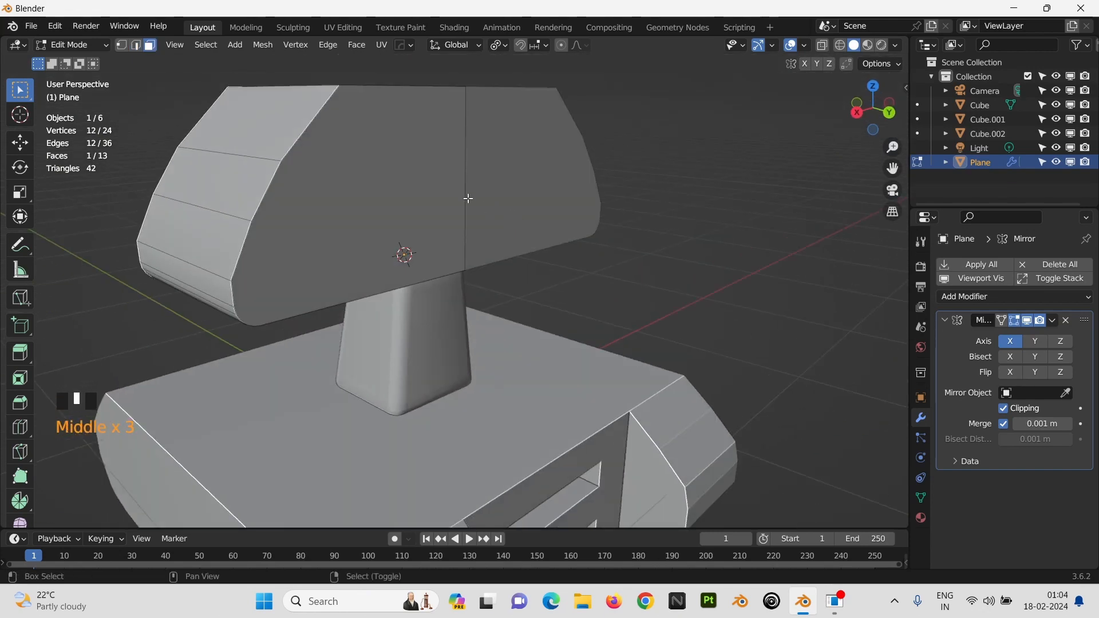
right_click(460, 200, "shift")
key("i")
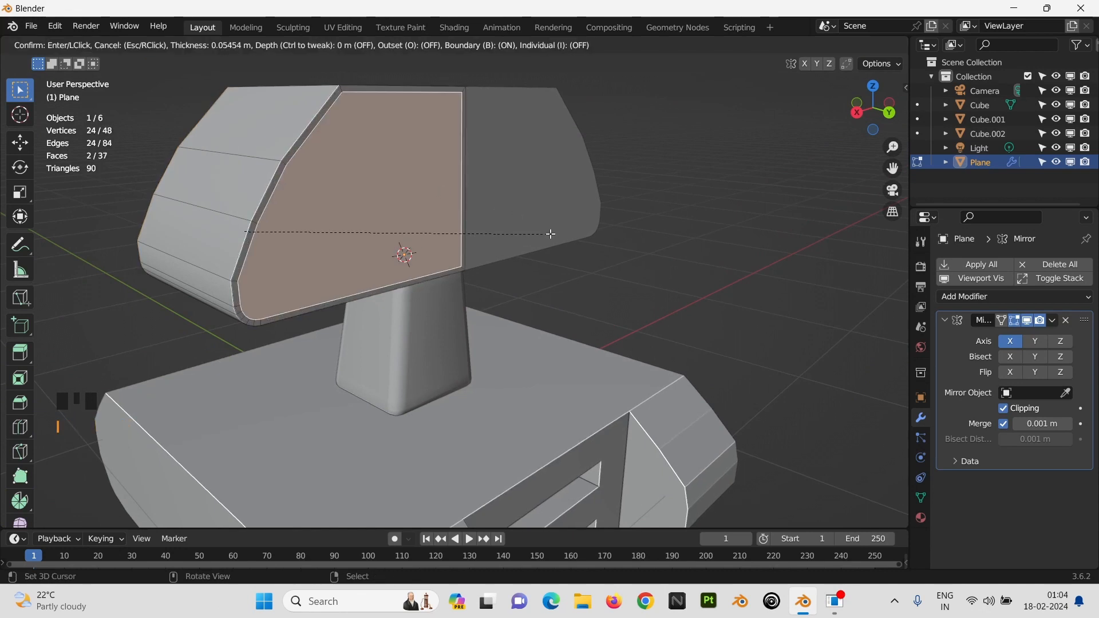
left_click(548, 233)
Step: Try extruding the inset cap faces along their normals, and undo both the extrusion and the inset
key("alt+e")
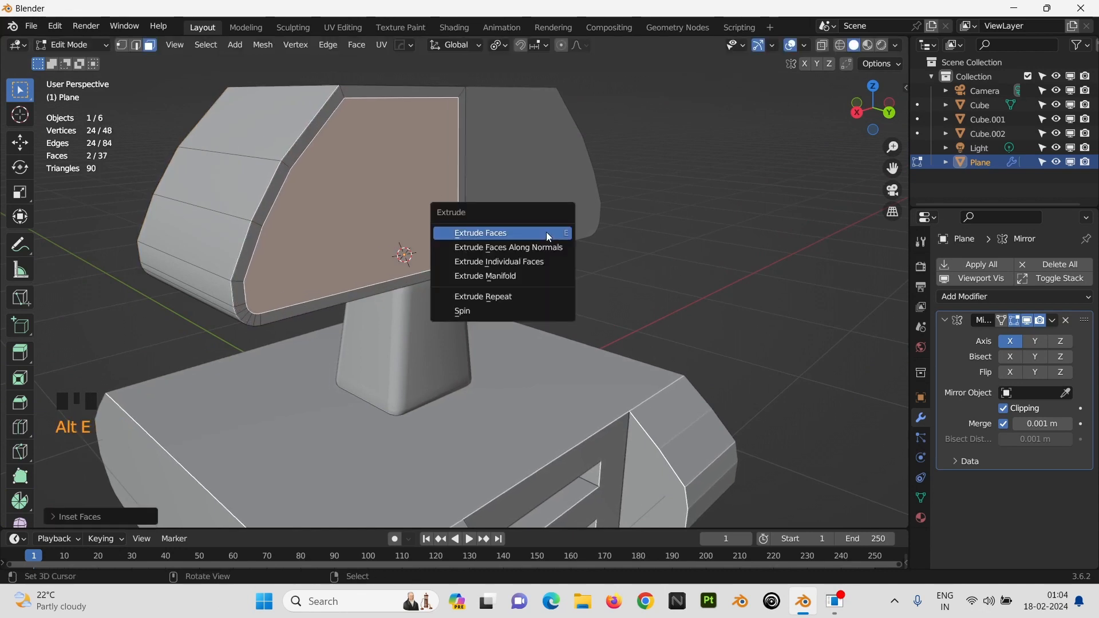
left_click(548, 246)
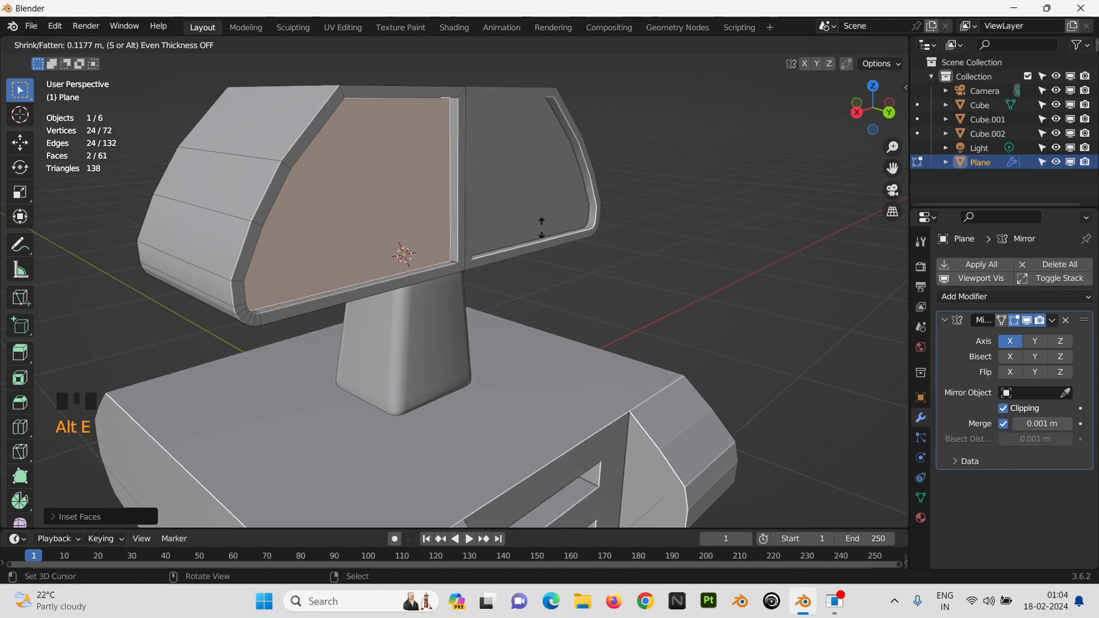
right_click(553, 238)
key("ctrl+z")
middle_click_drag(558, 245, 582, 265)
scroll(542, 235, "up", 2)
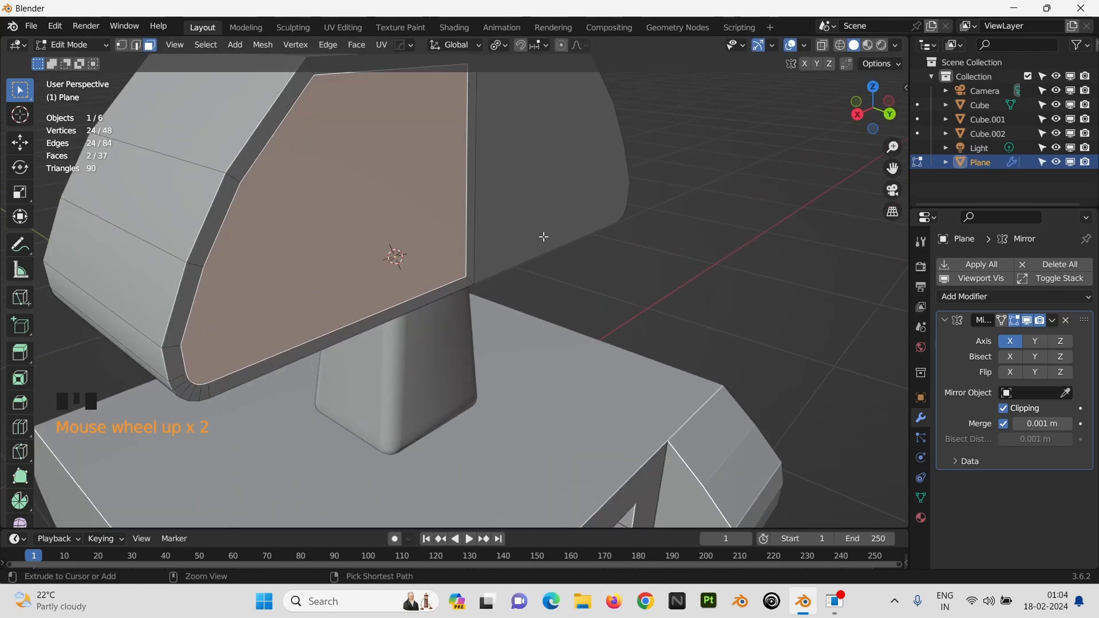
key("ctrl+z")
Step: Apply the shell's Mirror modifier in Object Mode and return to mesh editing
middle_click_drag(542, 235, 597, 321)
left_click(974, 265)
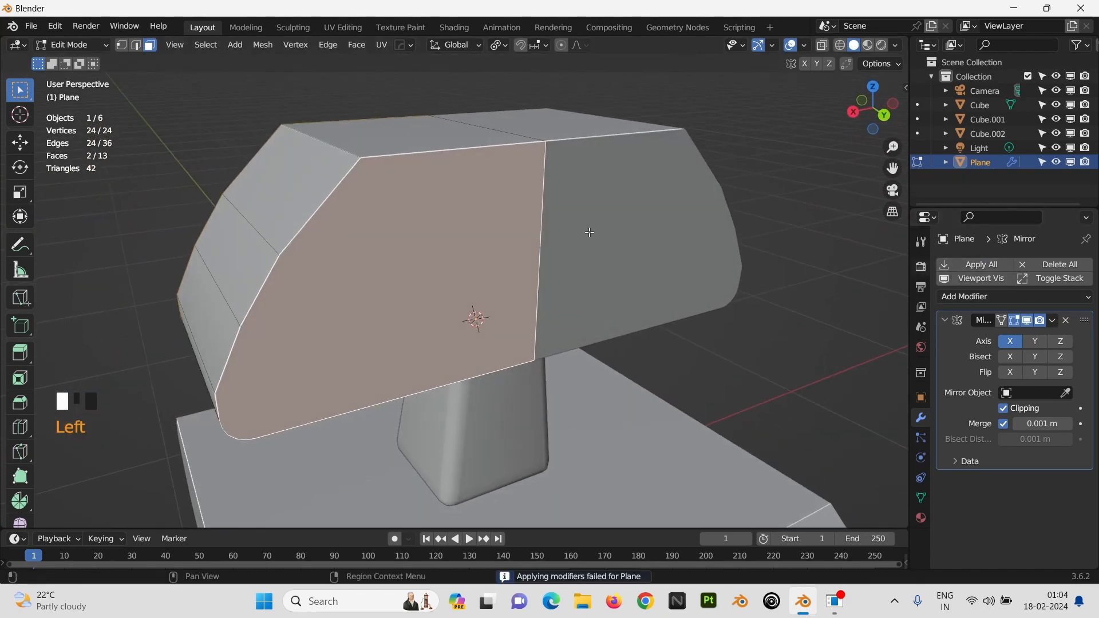
key("Tab")
left_click(972, 265)
key("Tab")
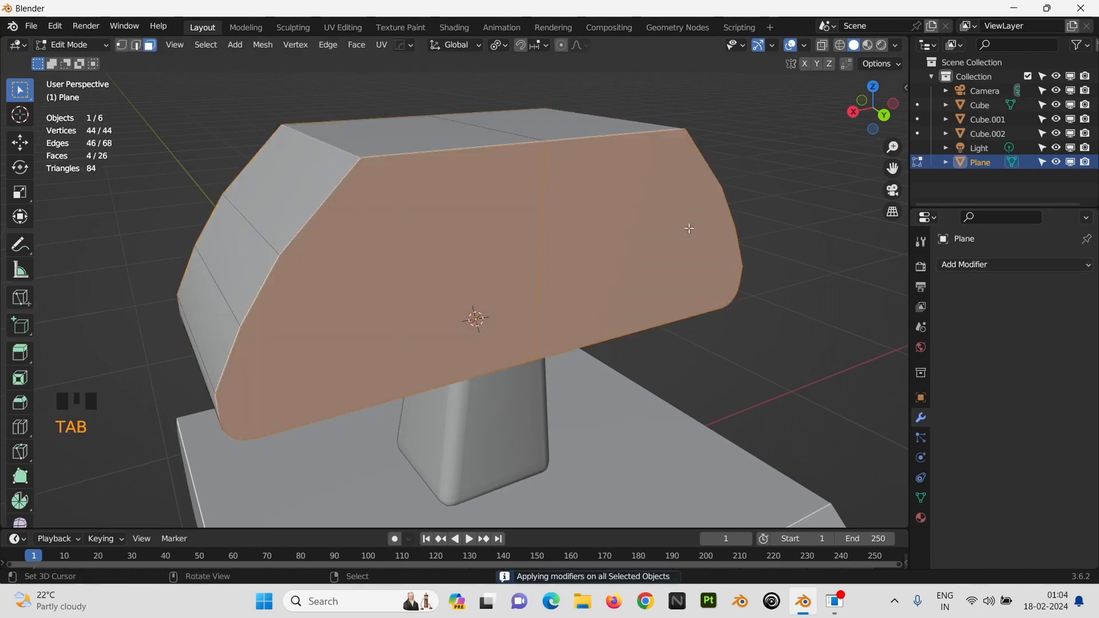
Step: Dissolve the vertical centre edge on both the front and back caps so each becomes a single face
middle_click_drag(579, 225, 479, 202)
right_click(542, 219)
right_click(600, 210, "shift")
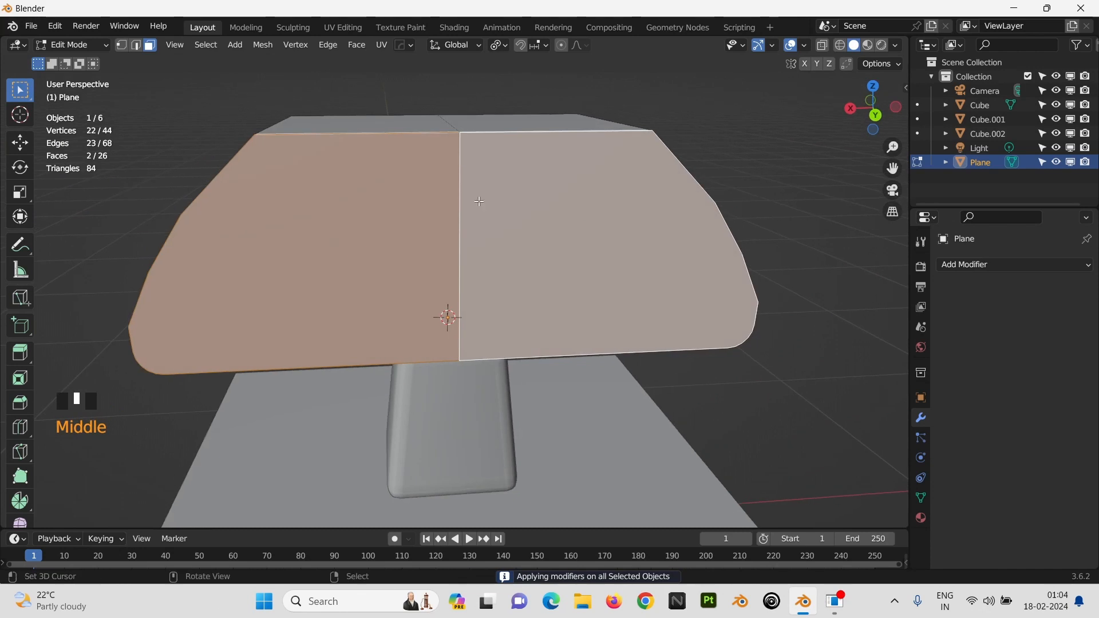
key("2")
right_click(478, 202)
key("x")
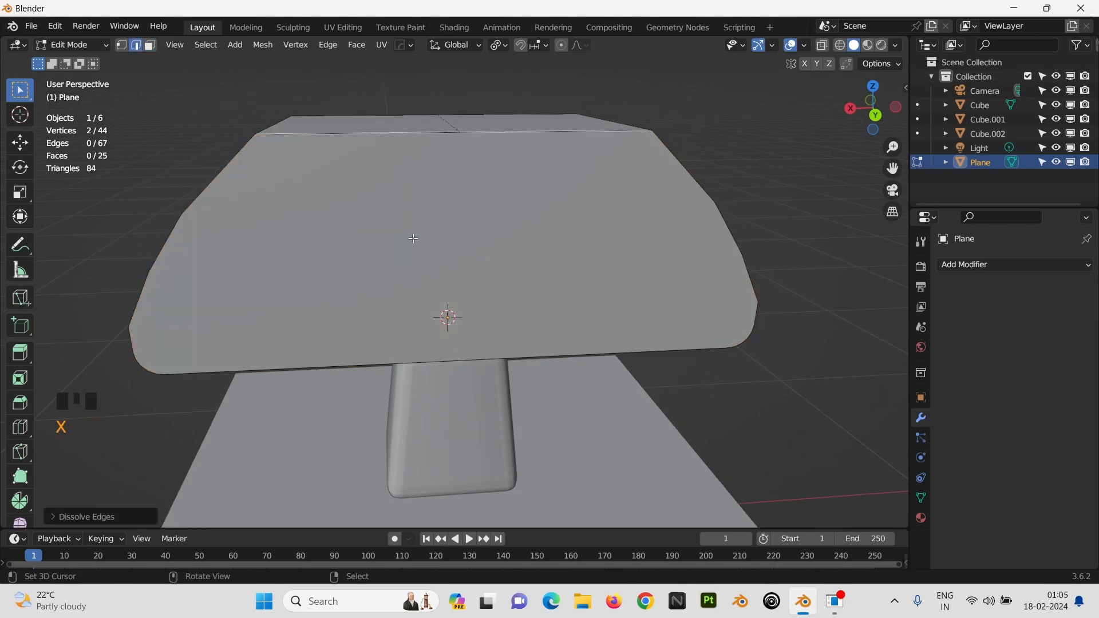
middle_click_drag(414, 238, 510, 274)
right_click(437, 189)
key("x")
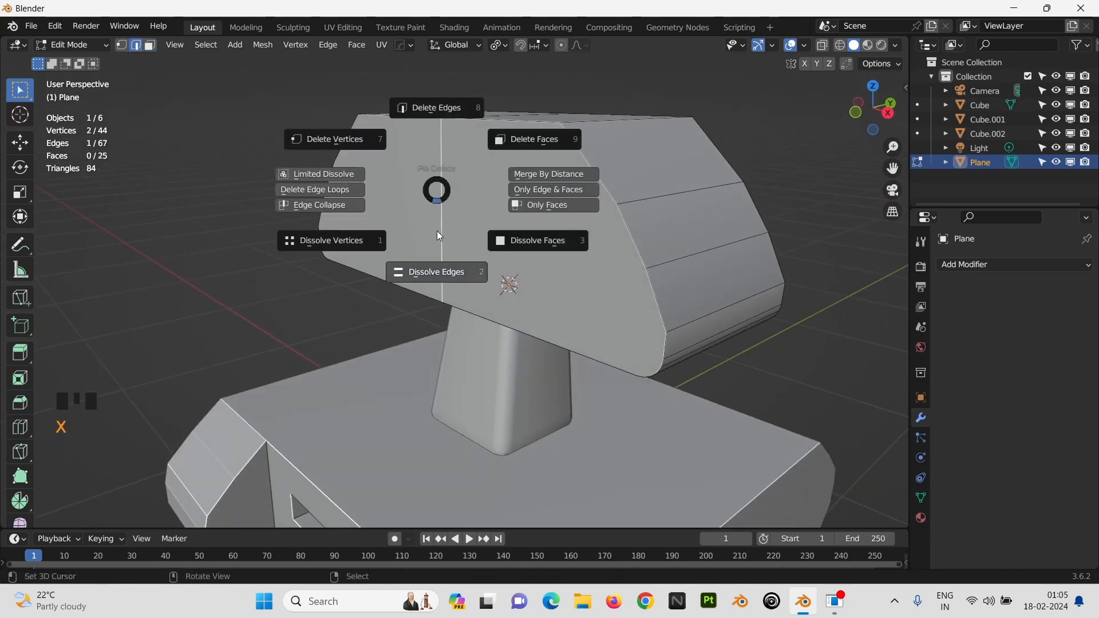
left_click(437, 235)
right_click(504, 235)
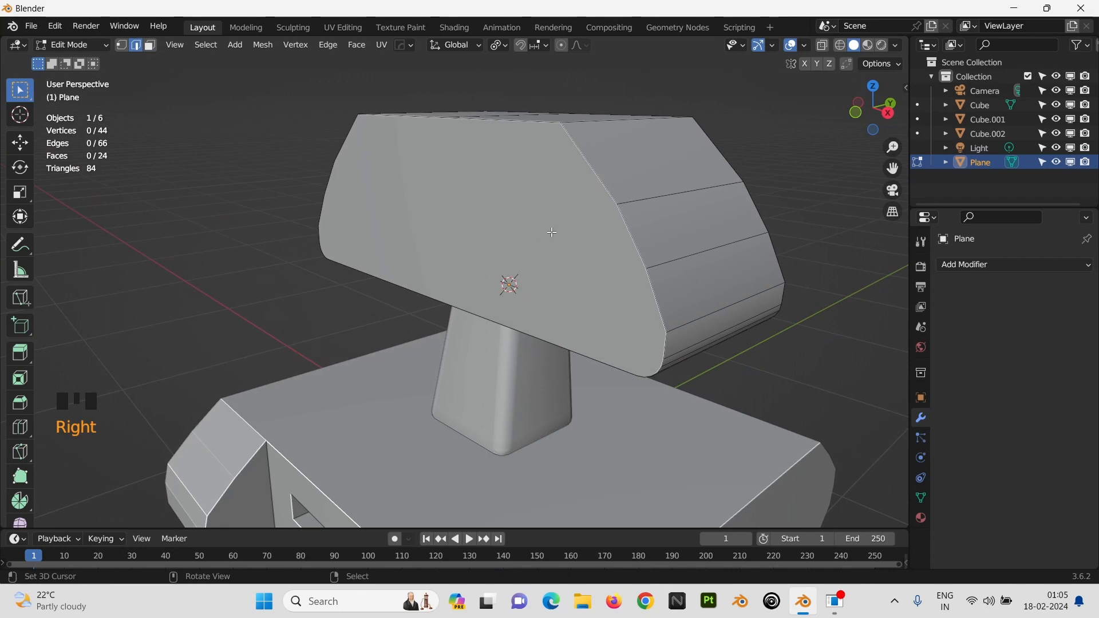
Step: Inset the full front and back cap faces together to leave a narrow border around each
key("3")
right_click(553, 231)
middle_click_drag(553, 231, 527, 211)
right_click(601, 229, "shift")
middle_click_drag(601, 228, 606, 248)
key("i")
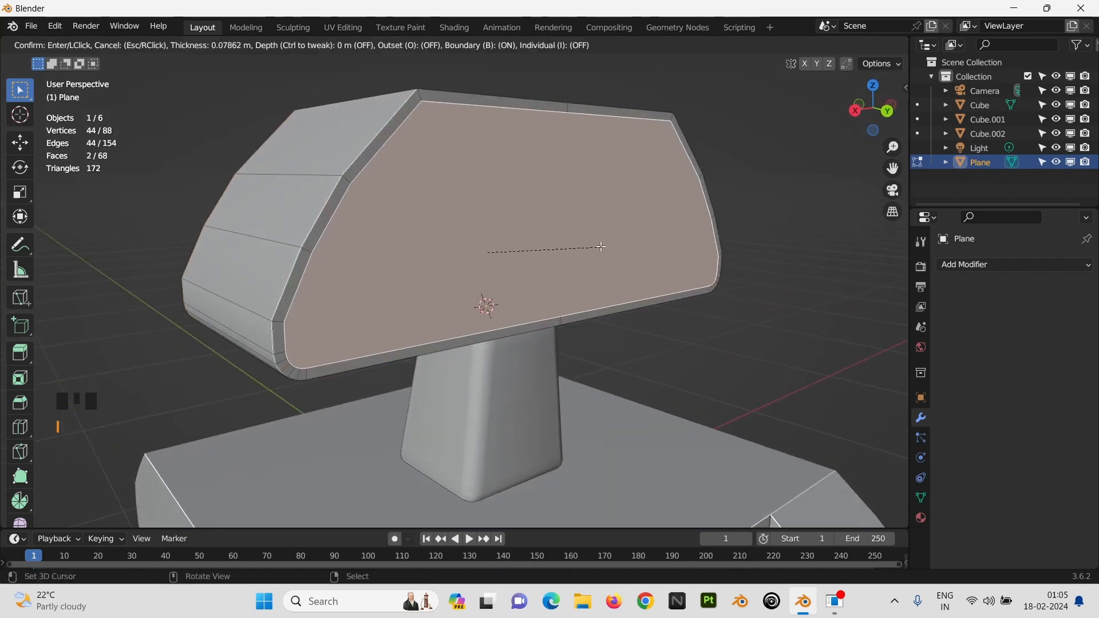
left_click(599, 245)
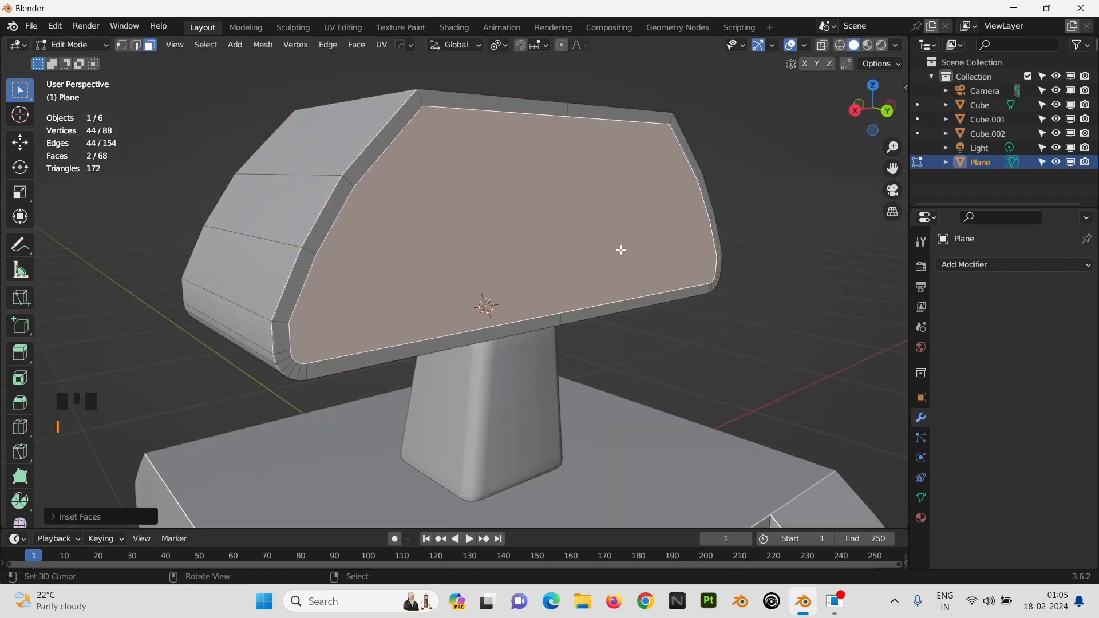
Step: Extrude both inset cap faces inward along their normals to recess them slightly into the shell
key("alt+e")
left_click(623, 250)
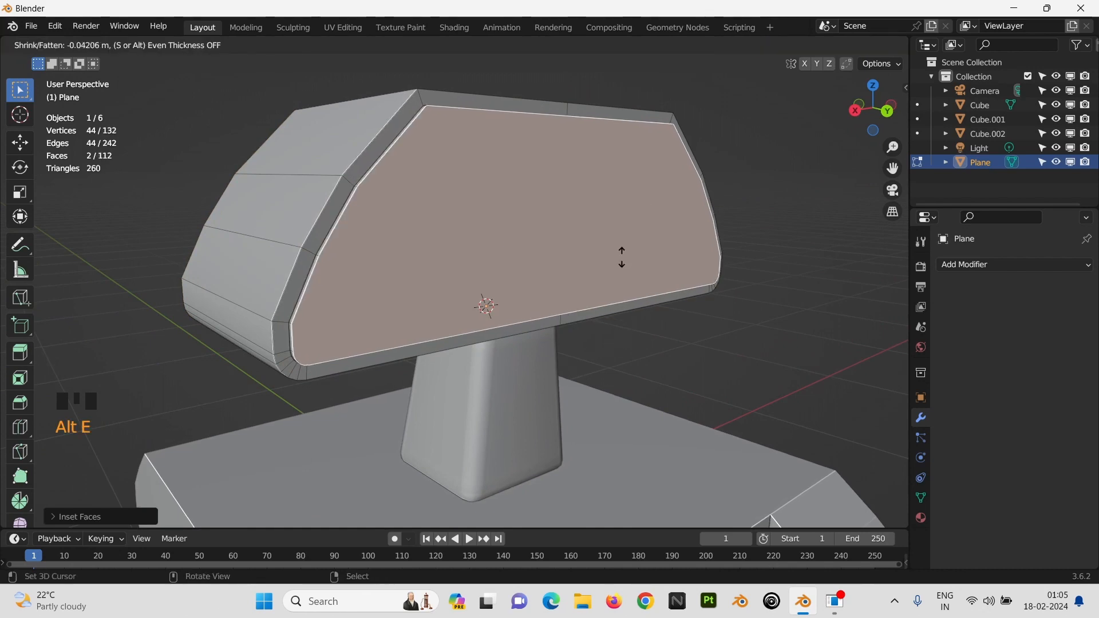
left_click(614, 229)
key("Tab")
Step: Scale the shell up along Y to make it deeper from front to back, and switch to the front view
middle_click_drag(486, 223, 591, 222)
right_click(631, 218)
key("s")
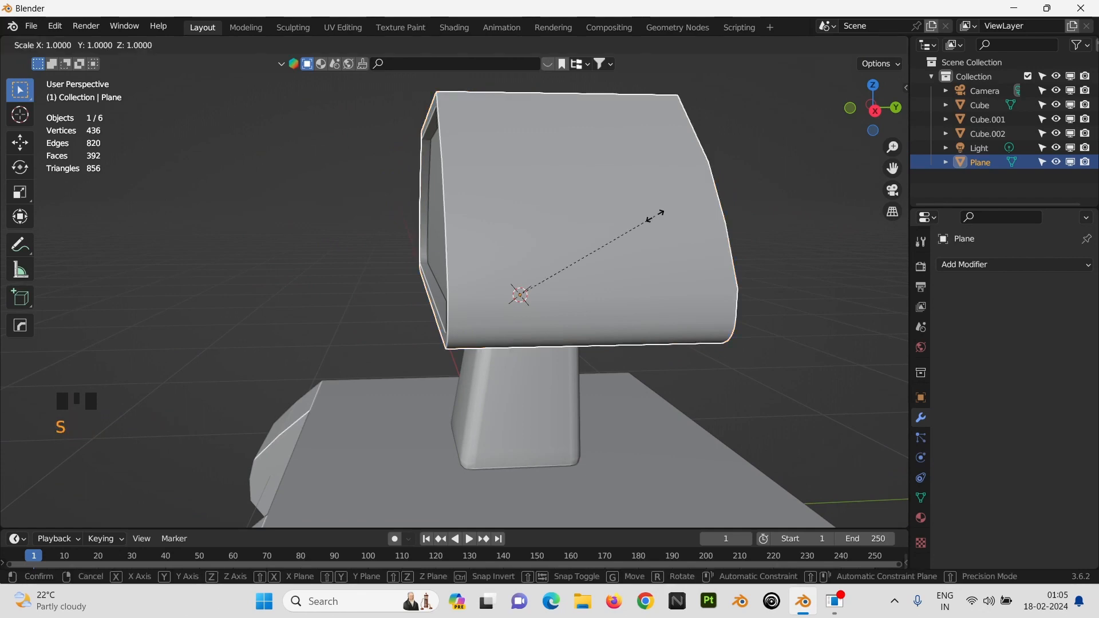
key("y")
left_click(701, 223)
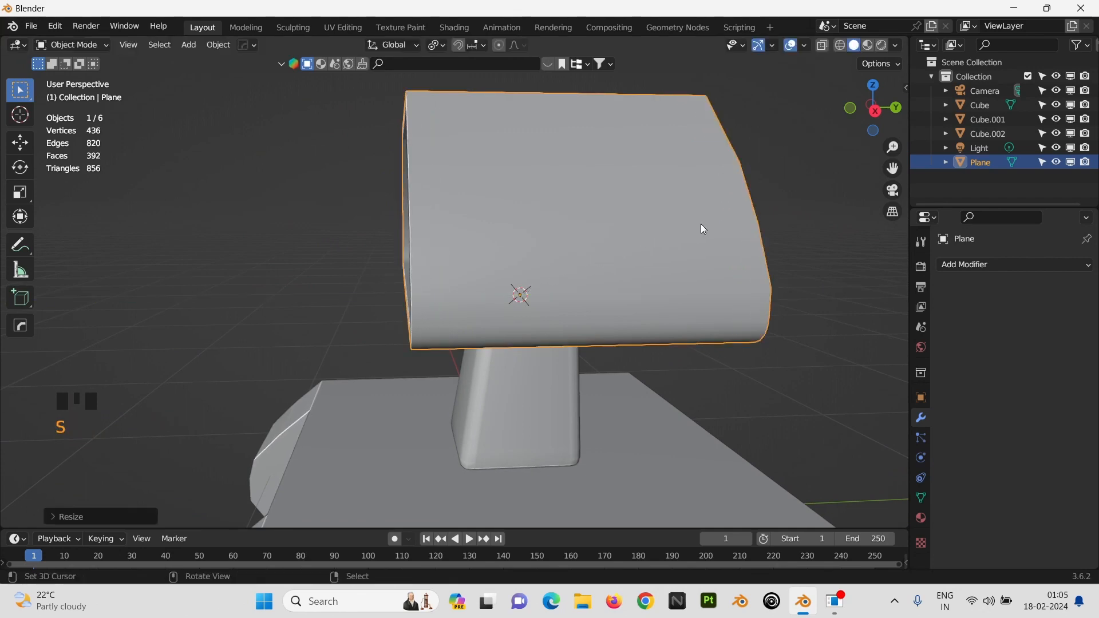
middle_click_drag(701, 224, 731, 233)
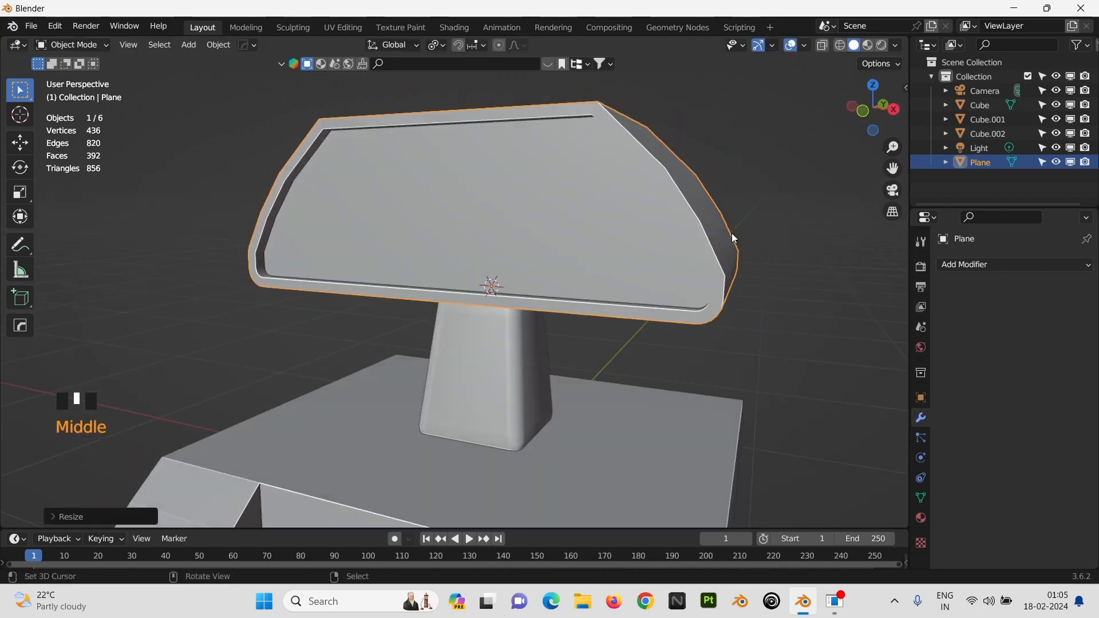
key("KP_1")
scroll(574, 222, "down", 3)
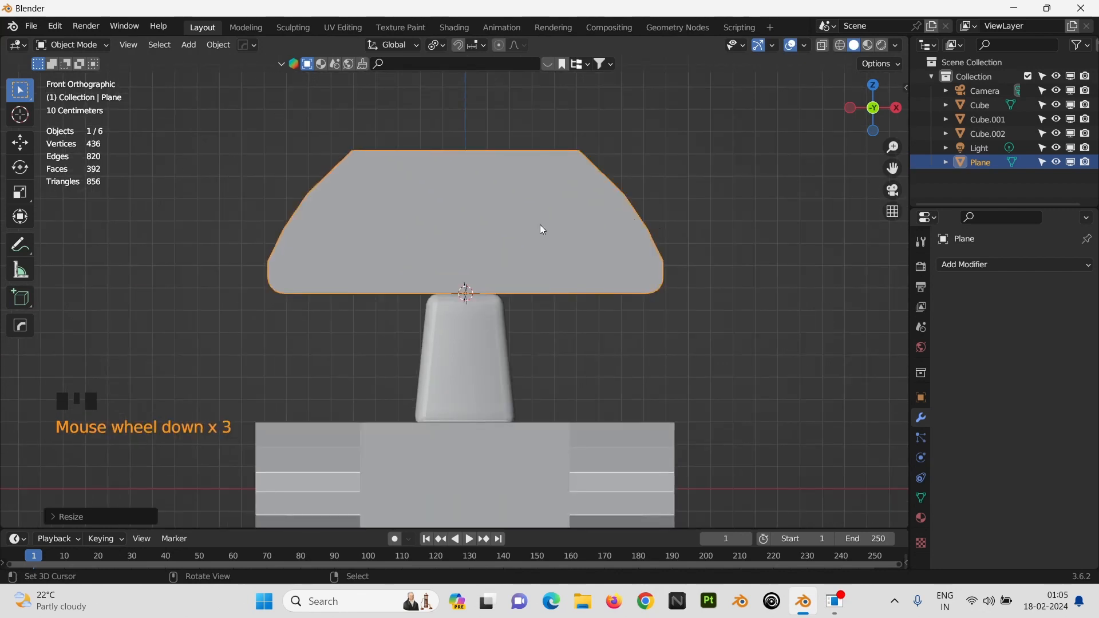
Step: Place the 3D cursor on the head's front, off-centre toward positive X, add a plane there and scale it down
right_click(540, 224, "shift")
key("shift+a")
mouse_move(538, 221)
left_click(598, 220)
key("s")
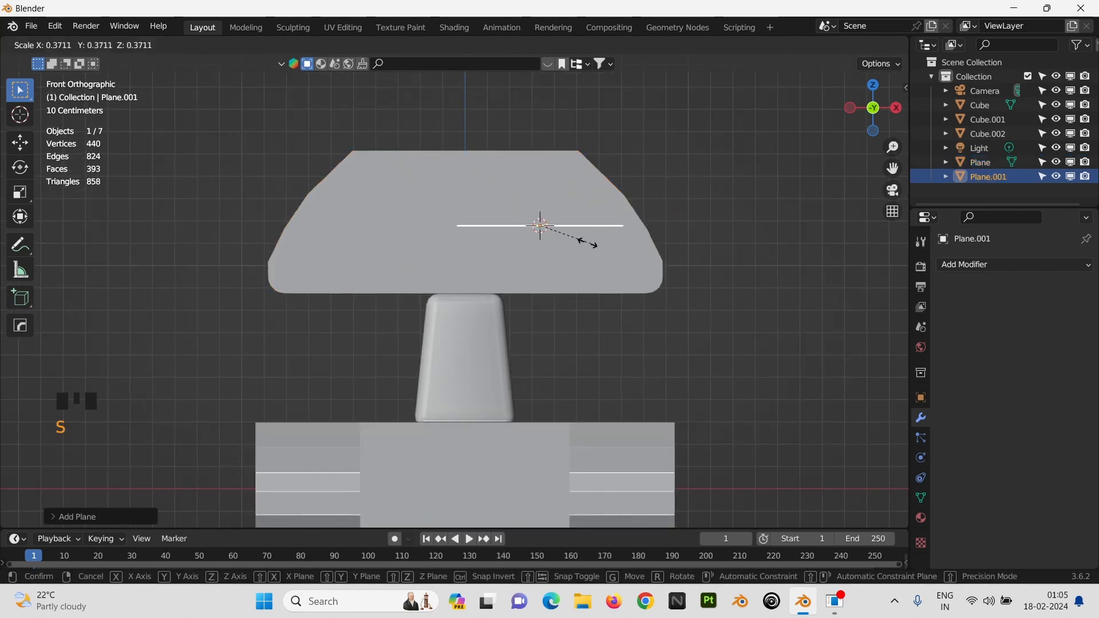
key("r")
left_click(578, 246)
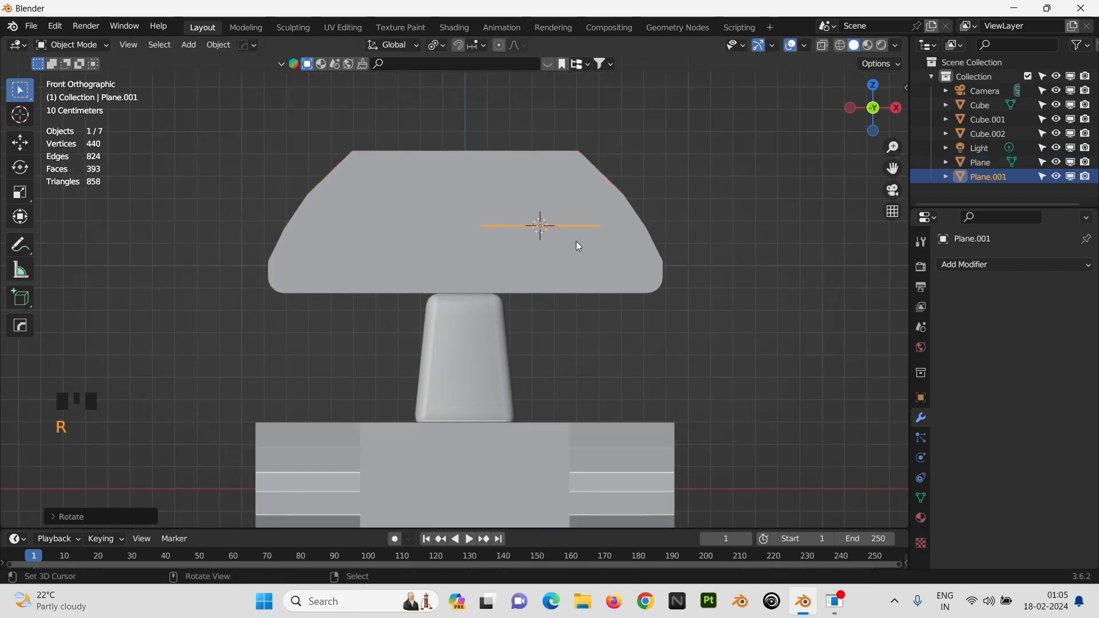
Step: Rotate the new plane 90 degrees about X so it stands upright against the head's front
key("r")
key("x")
key("9")
key("0")
key("Return")
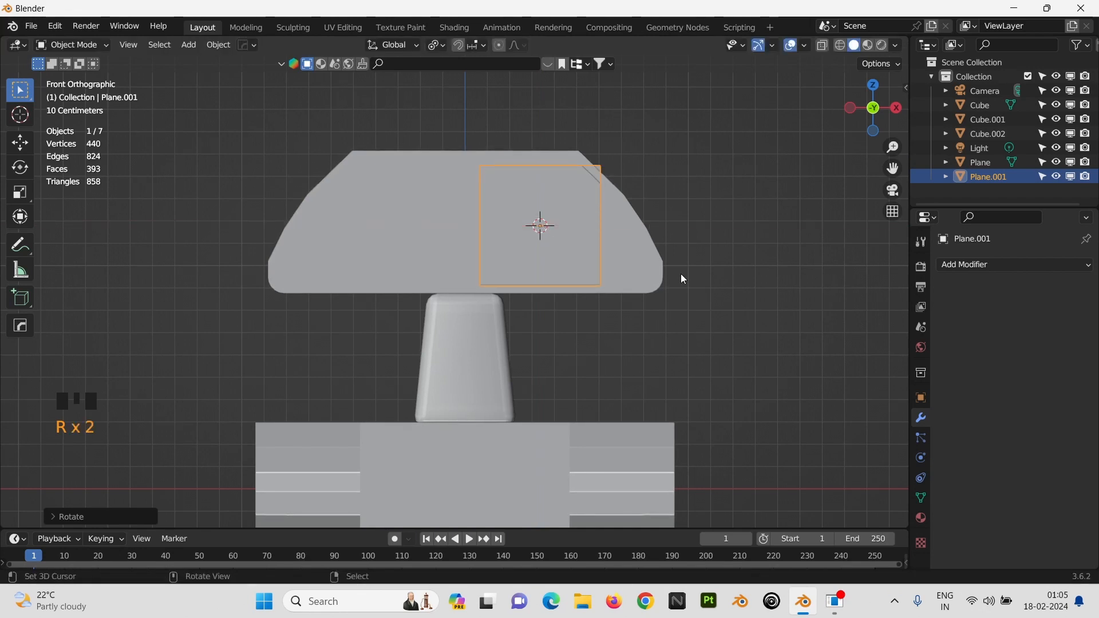
Step: Merge the plane's upper edge at its centre to turn the square into a triangle
key("Tab")
key("2")
right_click(558, 172)
key("m")
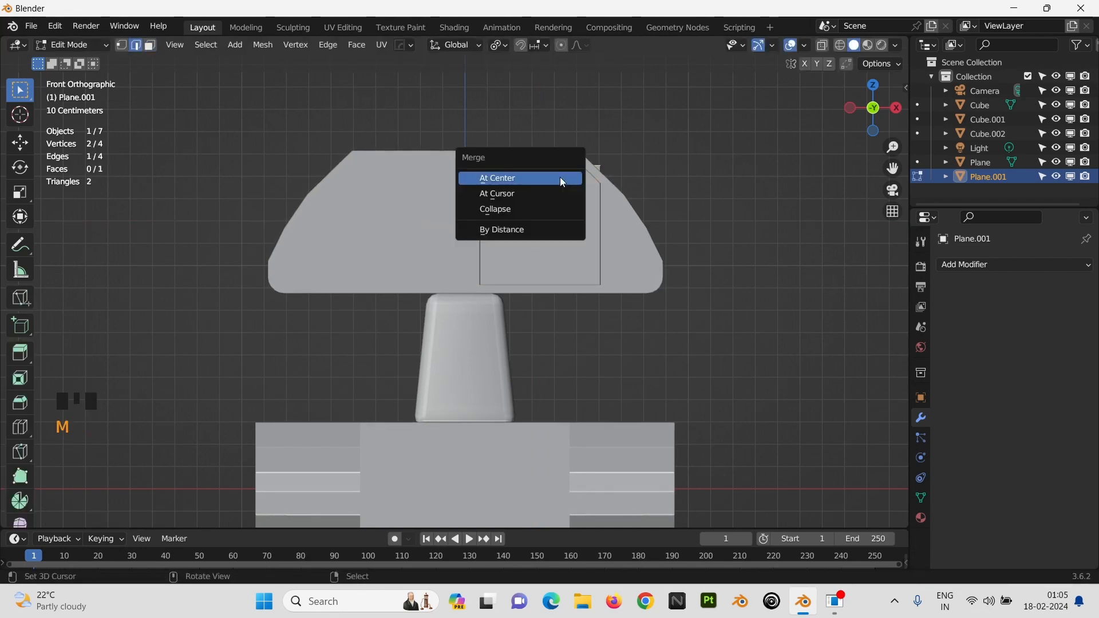
left_click(561, 178)
Step: Bevel all three corner vertices of the triangle with 5 segments to round them generously
key("1")
right_click(556, 170)
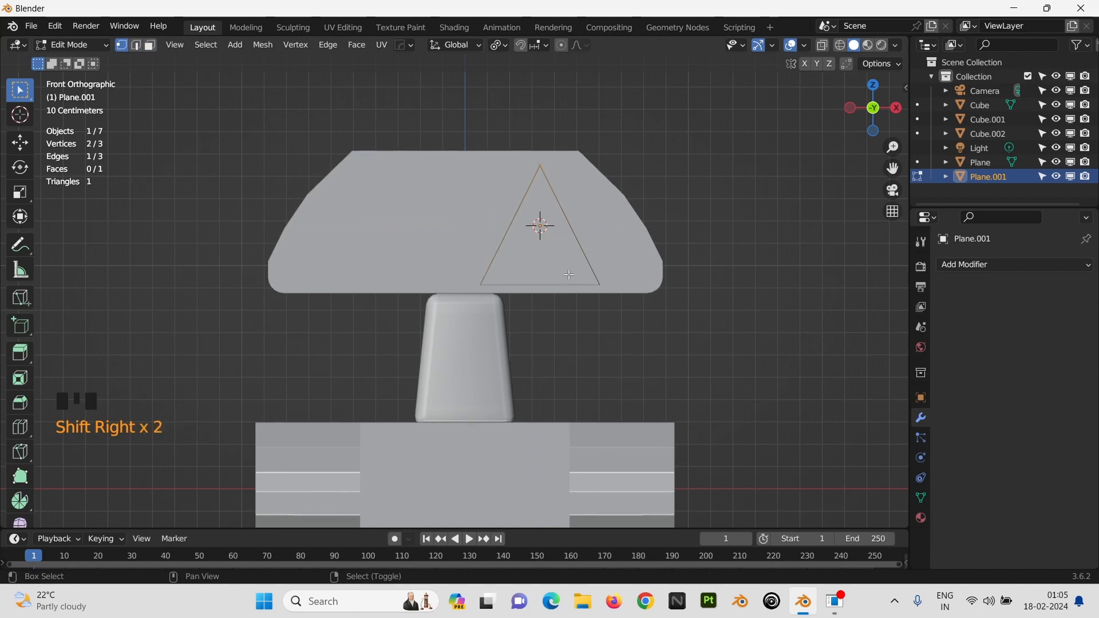
key("ctrl+b")
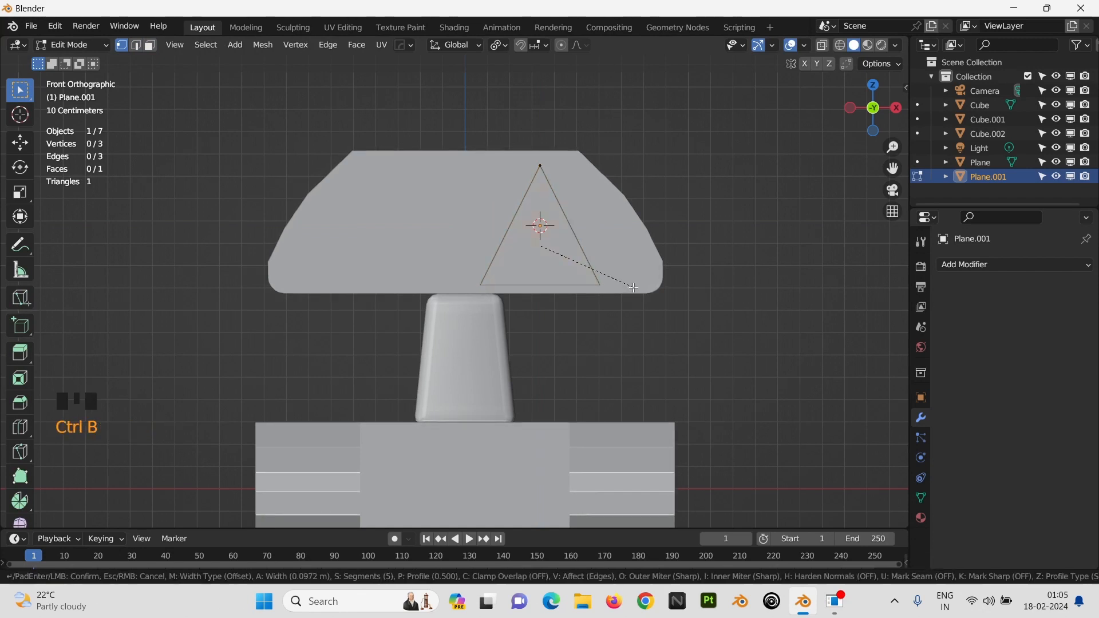
left_click(662, 296)
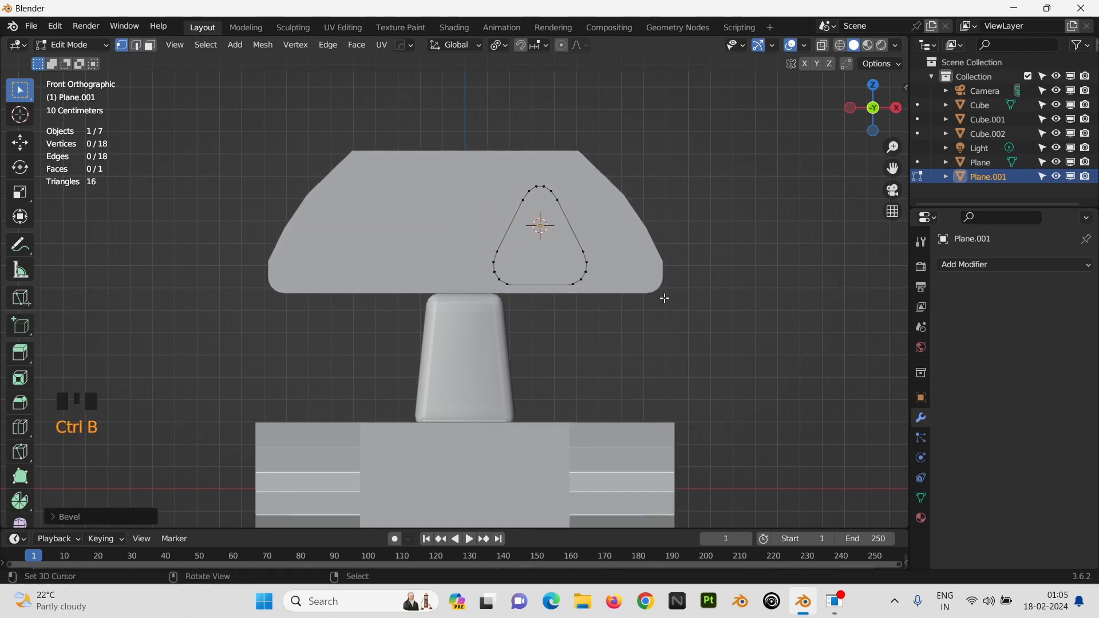
Step: Widen the rounded triangle along X, stretch it along Z, and scale it uniformly to fit within the head's front
key("Tab")
key("s")
key("x")
left_click(682, 270)
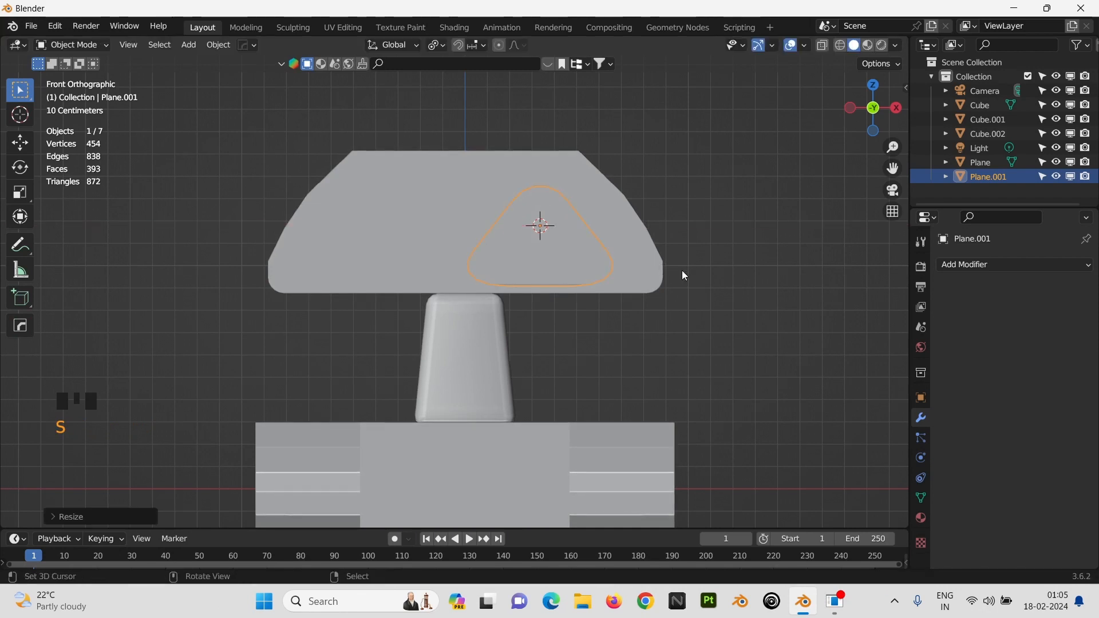
key("s")
key("z")
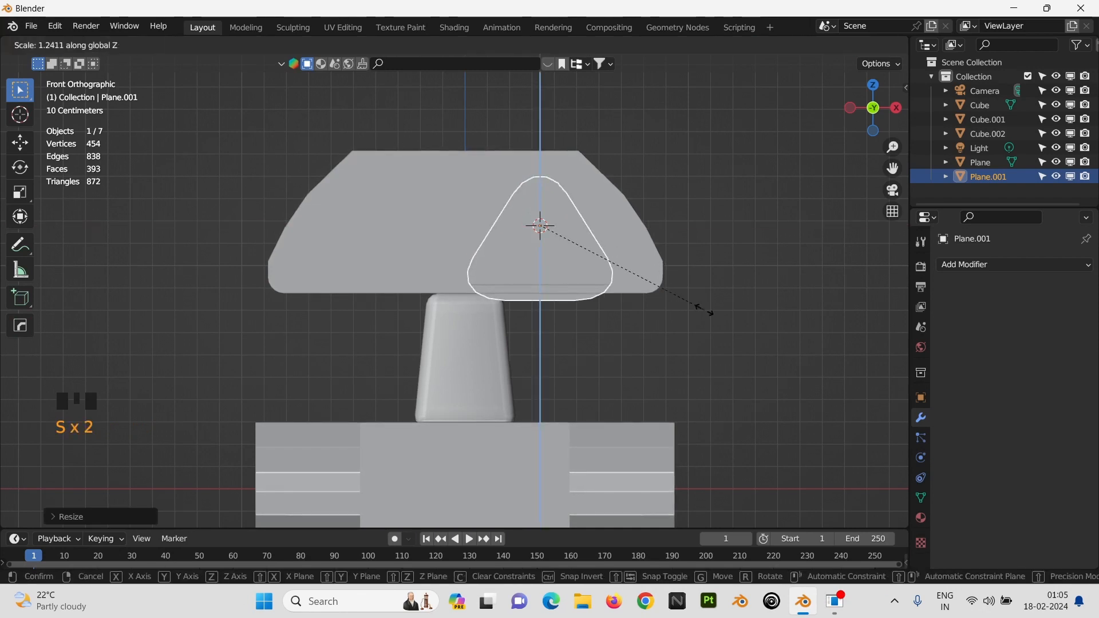
key("s")
left_click(664, 293)
Step: Extrude the rounded triangular face forward out of the head's front into a long solid
middle_click_drag(664, 293, 557, 307)
key("Tab")
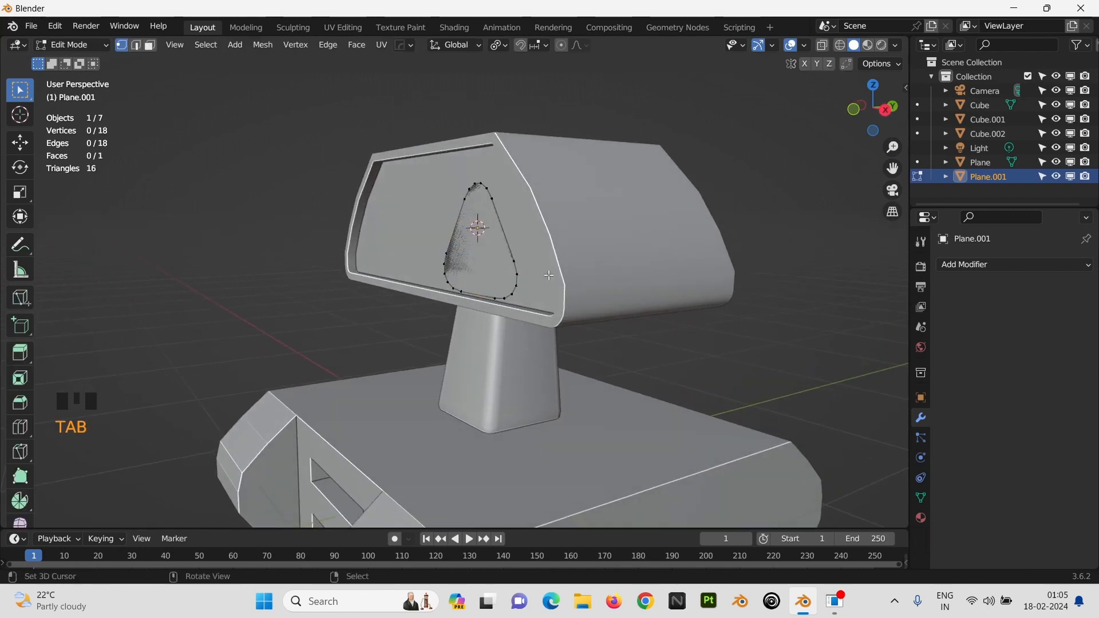
right_click(489, 244)
key("e")
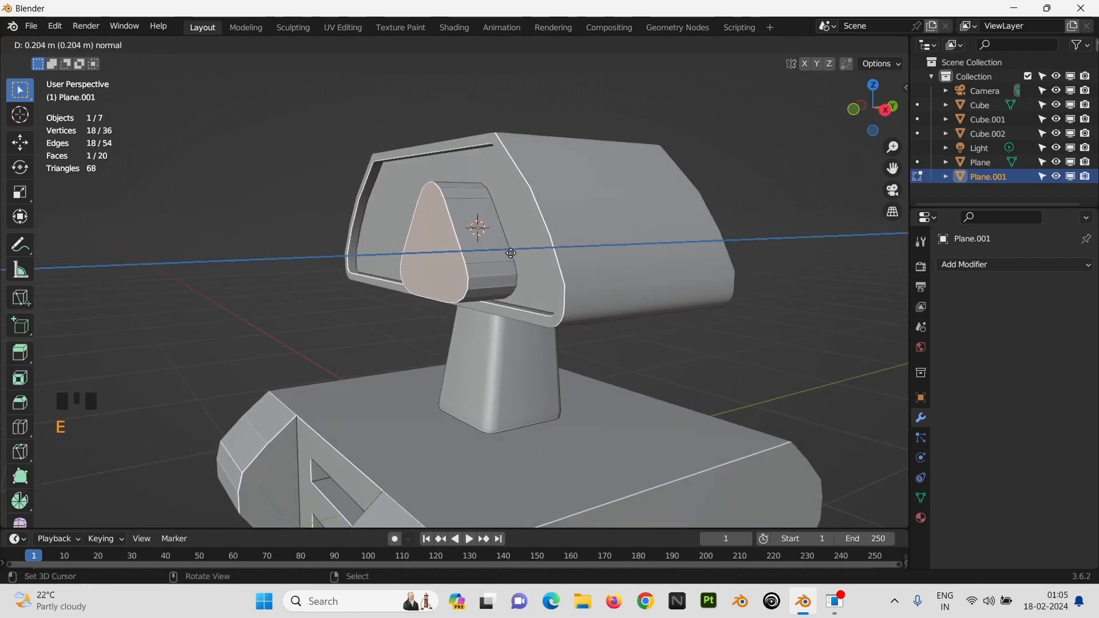
left_click(450, 263)
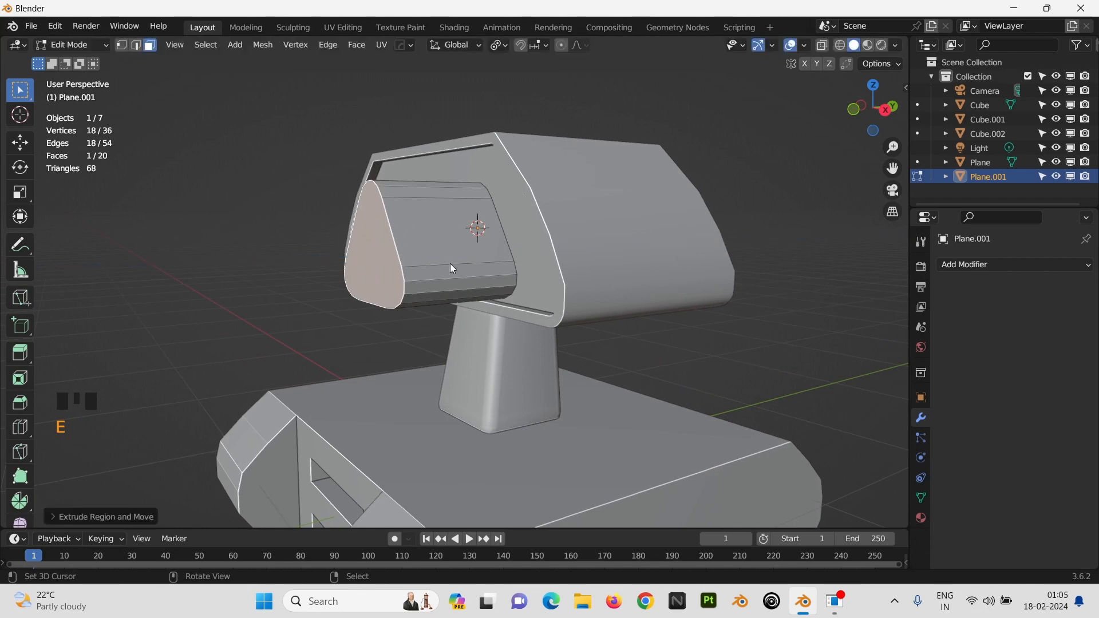
Step: Raise the triangular piece slightly along Z, shade it smooth, and switch to the front view
key("Tab")
key("g")
key("z")
left_click(493, 259)
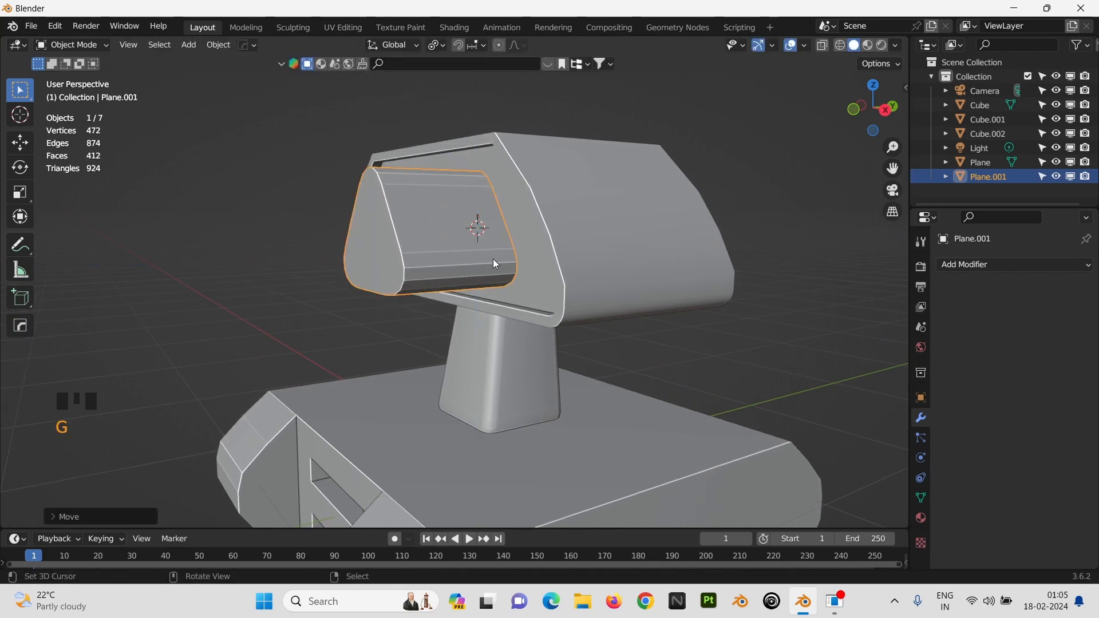
key("w")
left_click(510, 224)
key("KP_1")
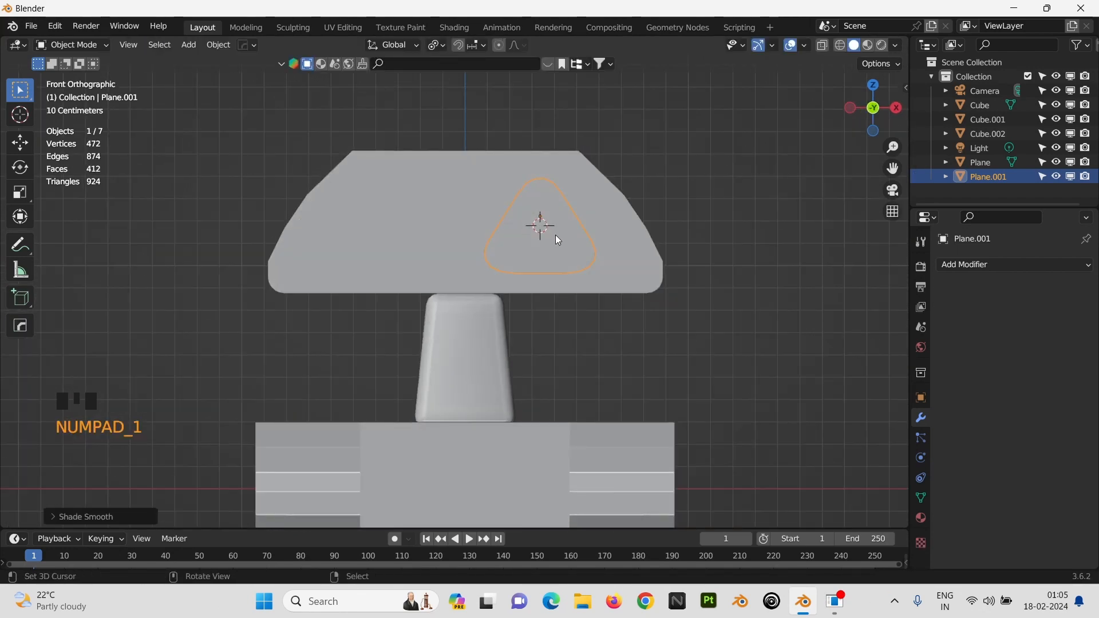
Step: Scale the triangular piece uniformly and adjust its width along X
key("s")
left_click(588, 241)
middle_click_drag(588, 241, 650, 340)
key("s")
key("x")
left_click(627, 329)
Step: Move the narrow face strip along the triangular piece's ridge slightly upward
key("Tab")
right_click(622, 283)
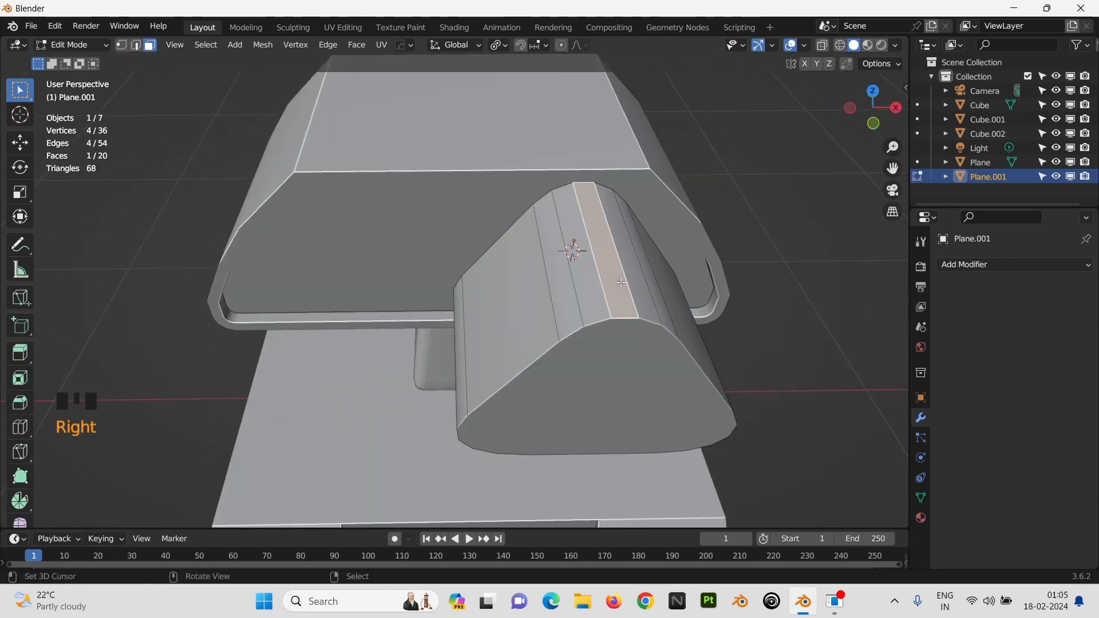
key("g")
left_click(632, 286)
key("Tab")
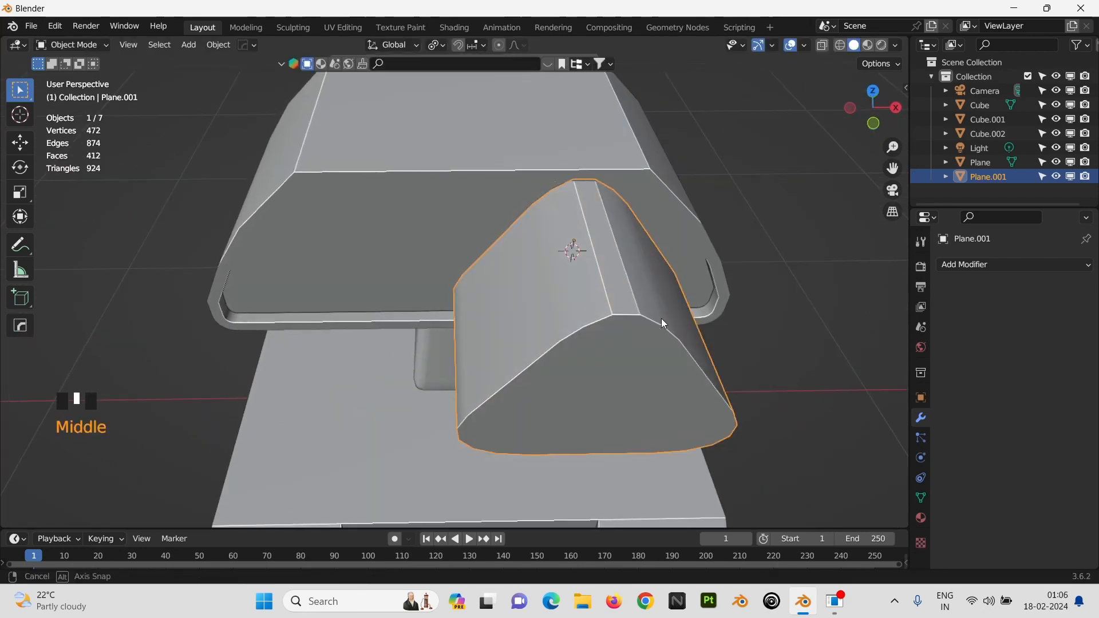
Step: Shift the triangular piece back toward the head and shorten it slightly along Y
middle_click_drag(661, 318, 448, 284)
scroll(448, 284, "down", 5)
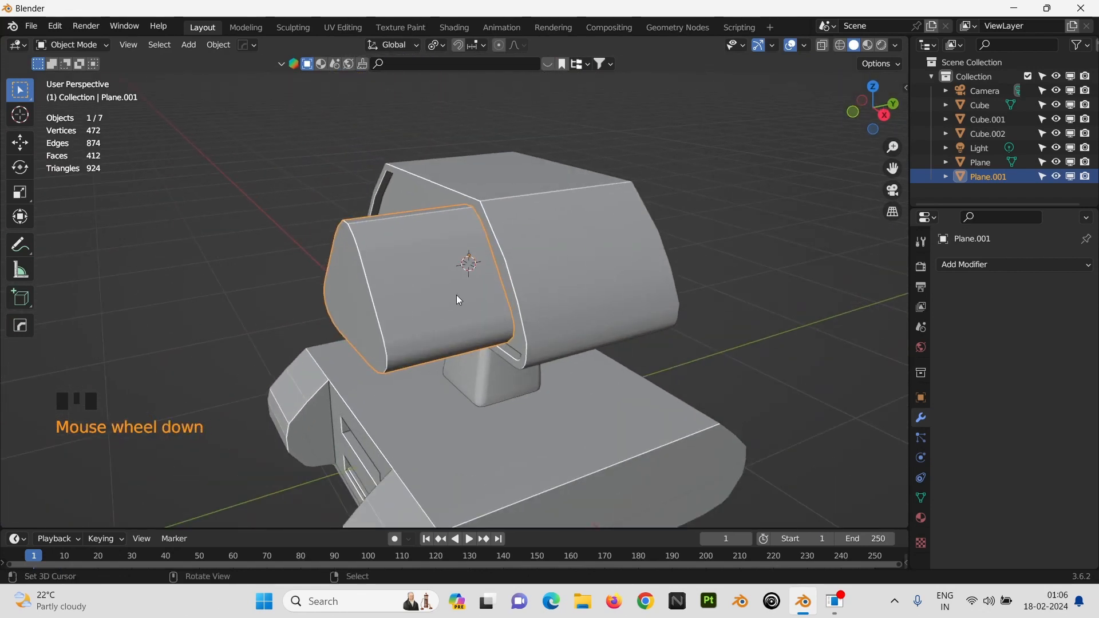
key("g")
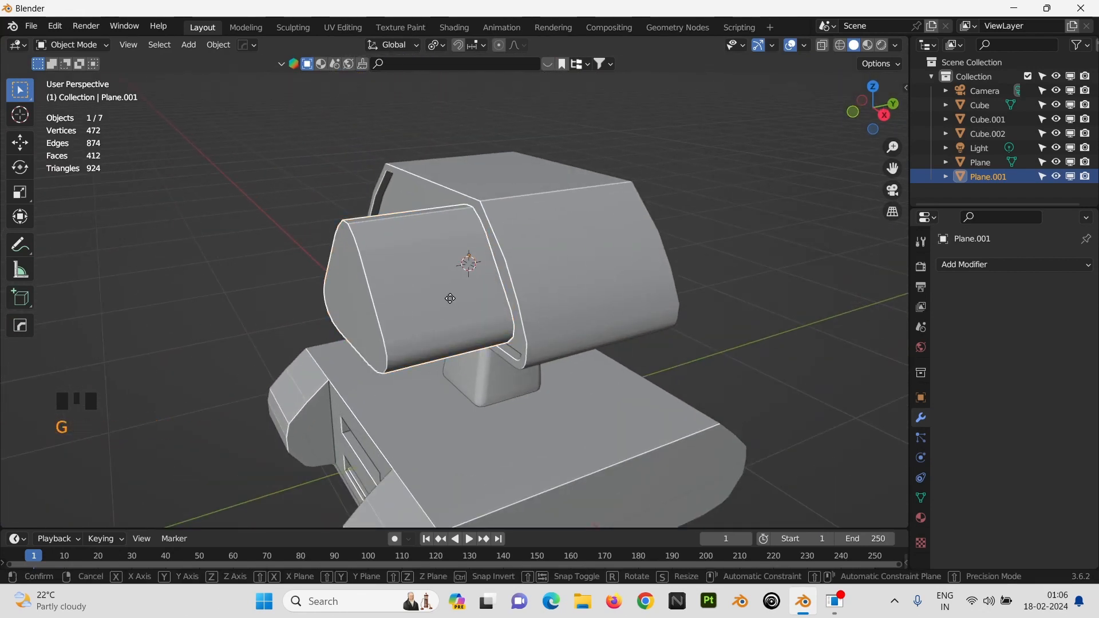
left_click(540, 298)
key("s")
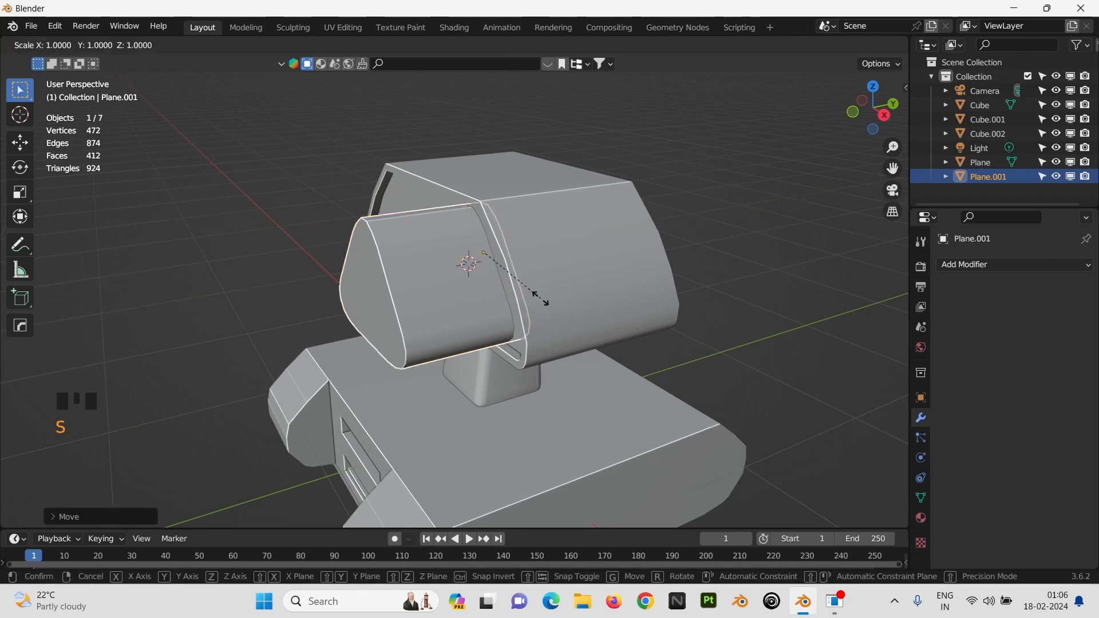
key("y")
left_click(525, 300)
Step: Move the triangular piece forward along Y and lengthen it along Y so it projects farther from the head
middle_click_drag(525, 300, 496, 295)
key("g")
key("y")
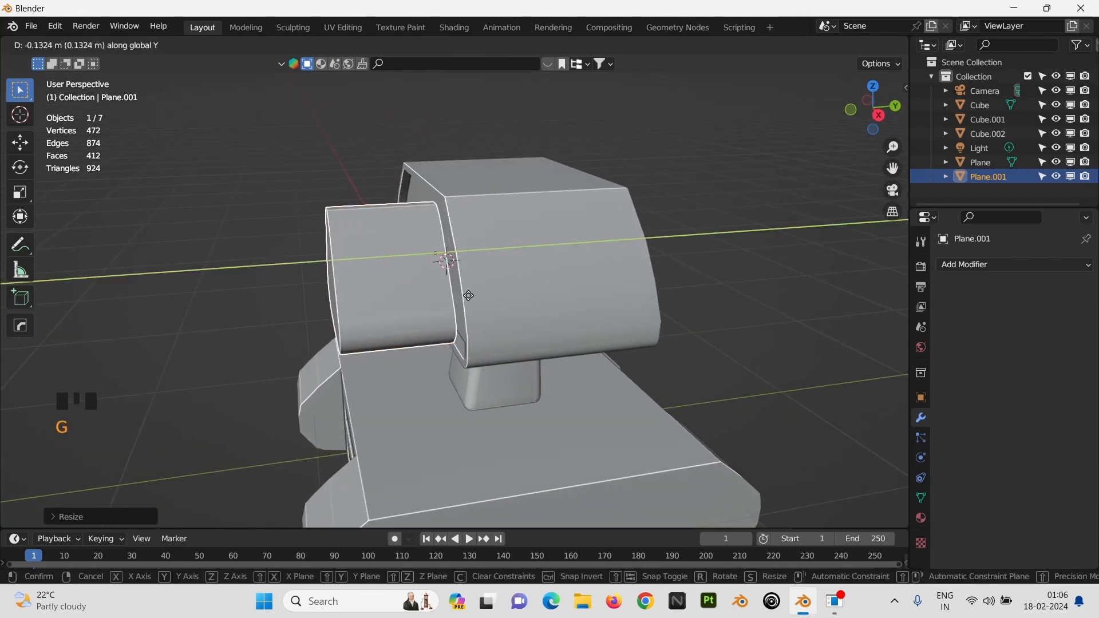
left_click(480, 299)
key("s")
key("y")
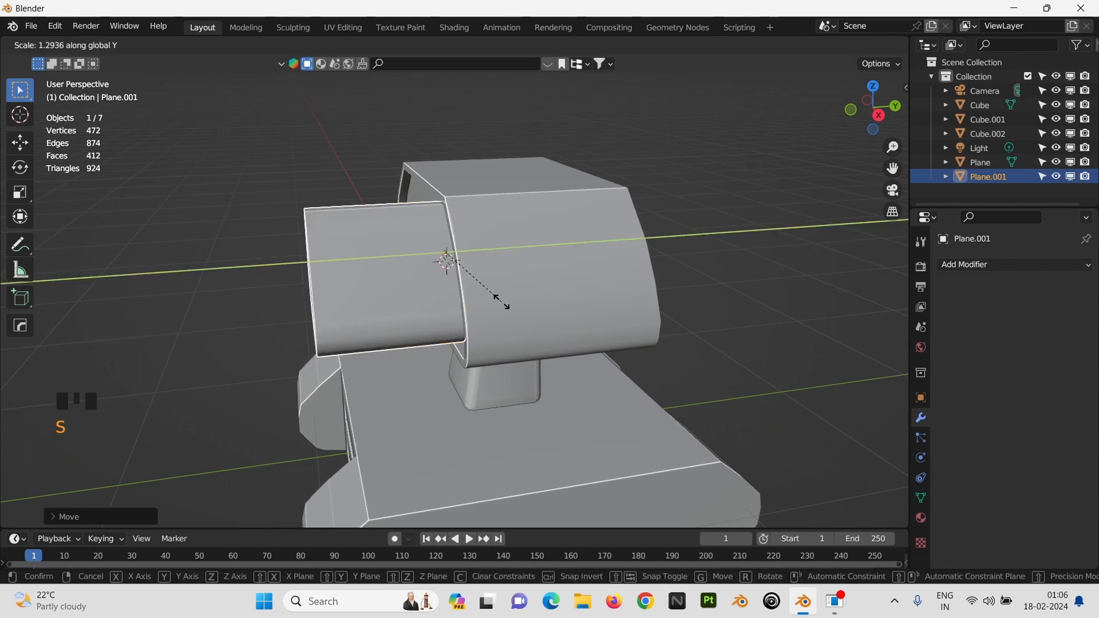
left_click(507, 304)
Step: Inset the triangular piece's front face by about 0.08 m and extrude it inward to form a recess
middle_click_drag(467, 293, 517, 245)
right_click(517, 245)
key("Tab")
right_click(517, 246)
key("i")
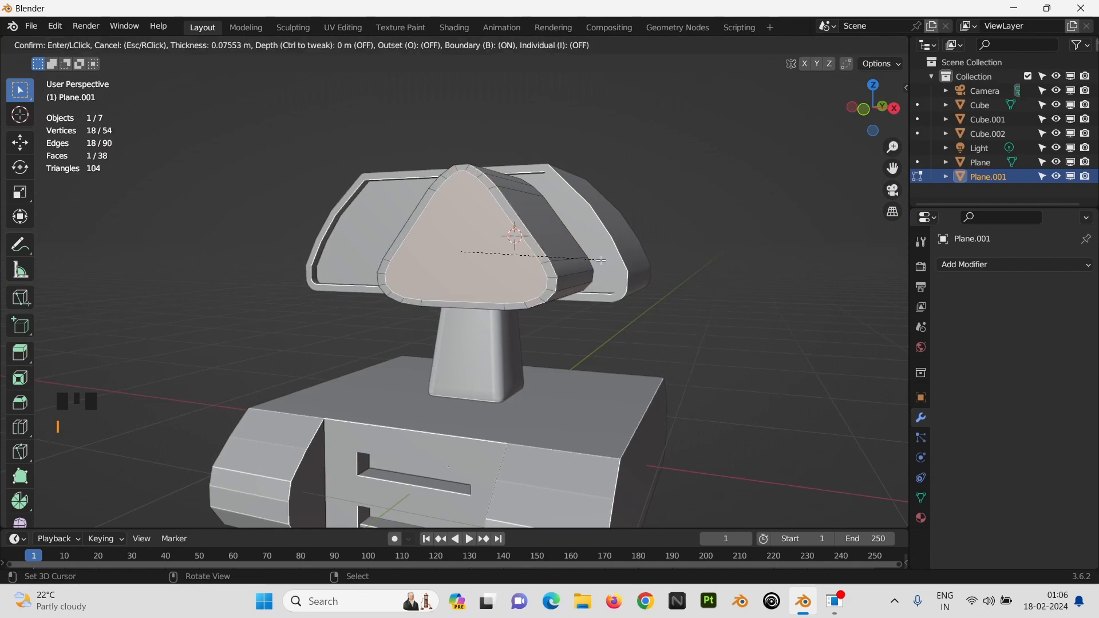
left_click(601, 261)
middle_click_drag(595, 261, 495, 295)
key("e")
left_click(546, 280)
key("Tab")
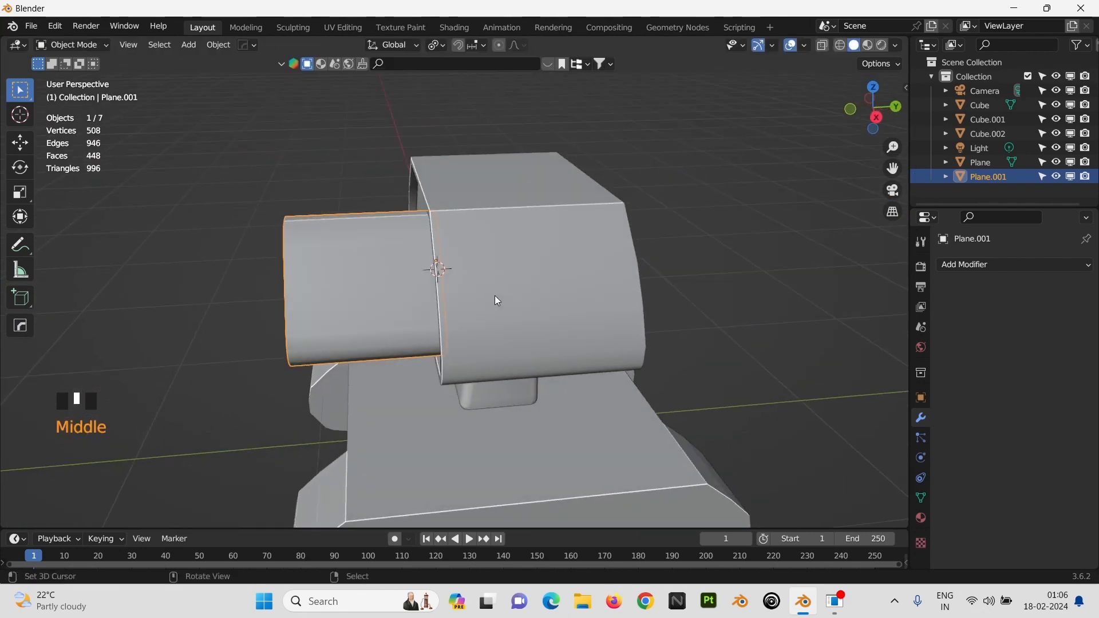
Step: Place the 3D cursor on the triangular piece's sloped side, add a cube there and scale it down to a small block
left_click(348, 291)
key("shift+a")
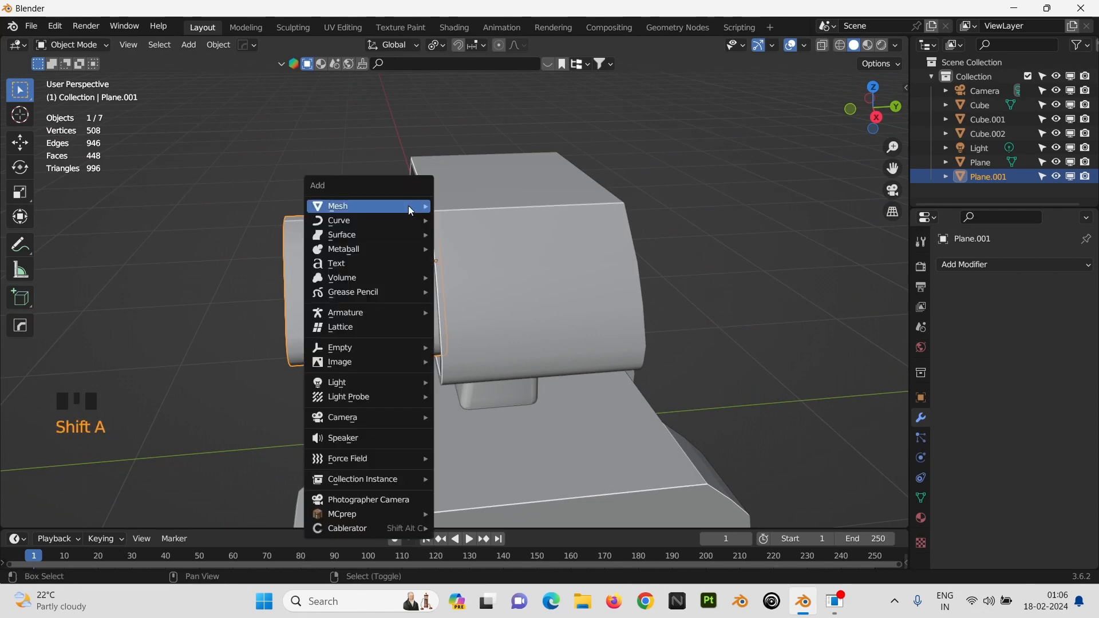
mouse_move(408, 205)
left_click(475, 221)
key("s")
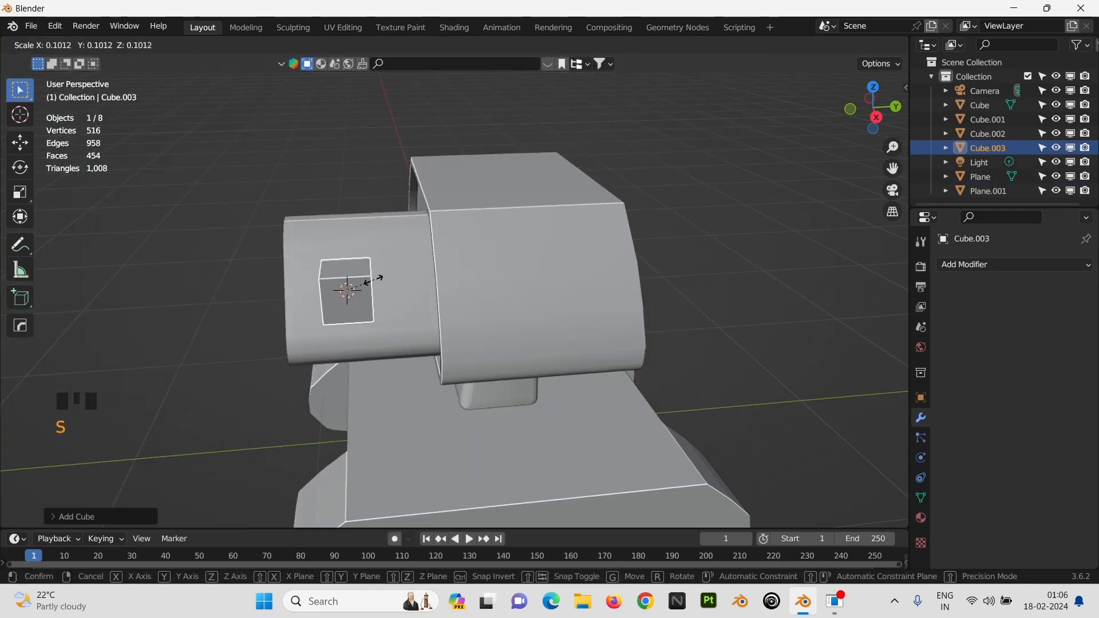
left_click(366, 293)
Step: Tilt the small cube in the front view to follow the sloped side and flatten it along its local Z axis
key("KP_5")
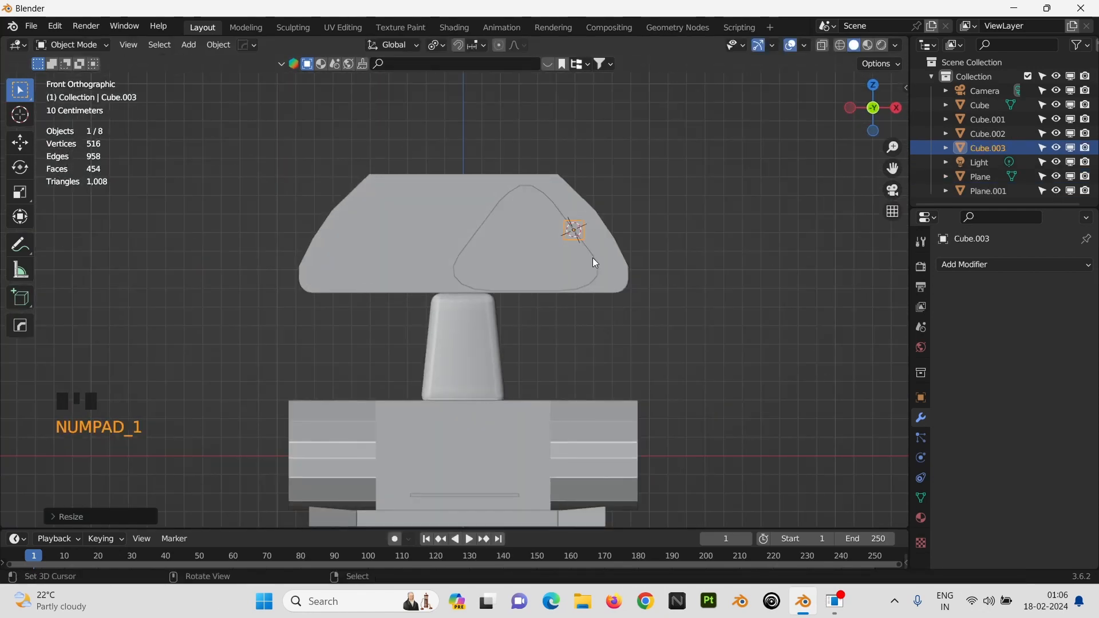
scroll(596, 263, "up", 15)
scroll(594, 263, "down", 5)
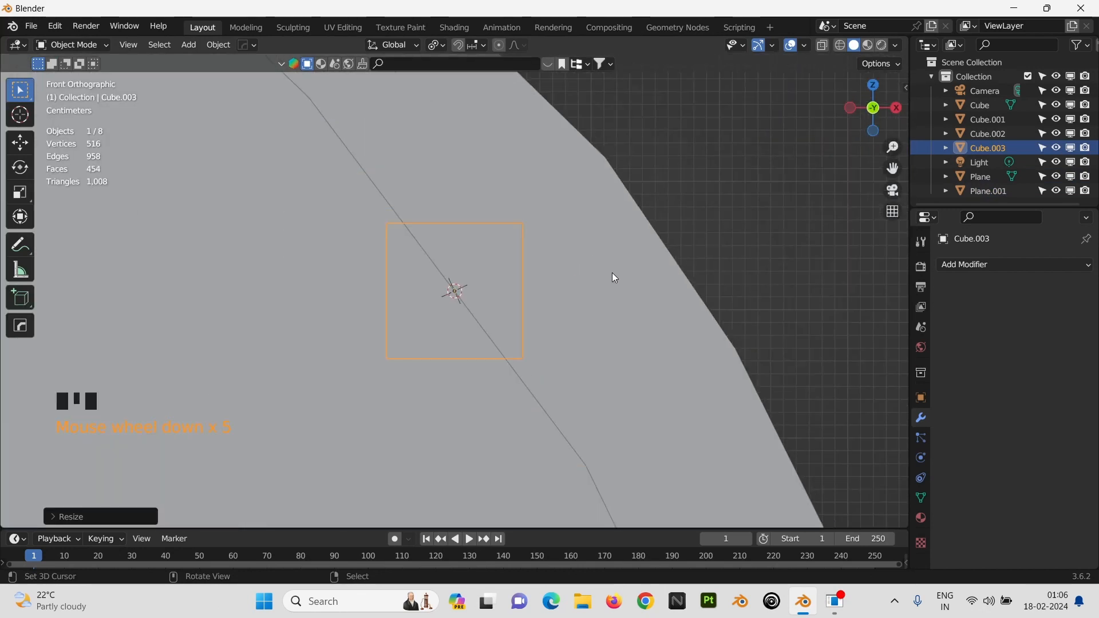
key("r")
left_click(589, 195)
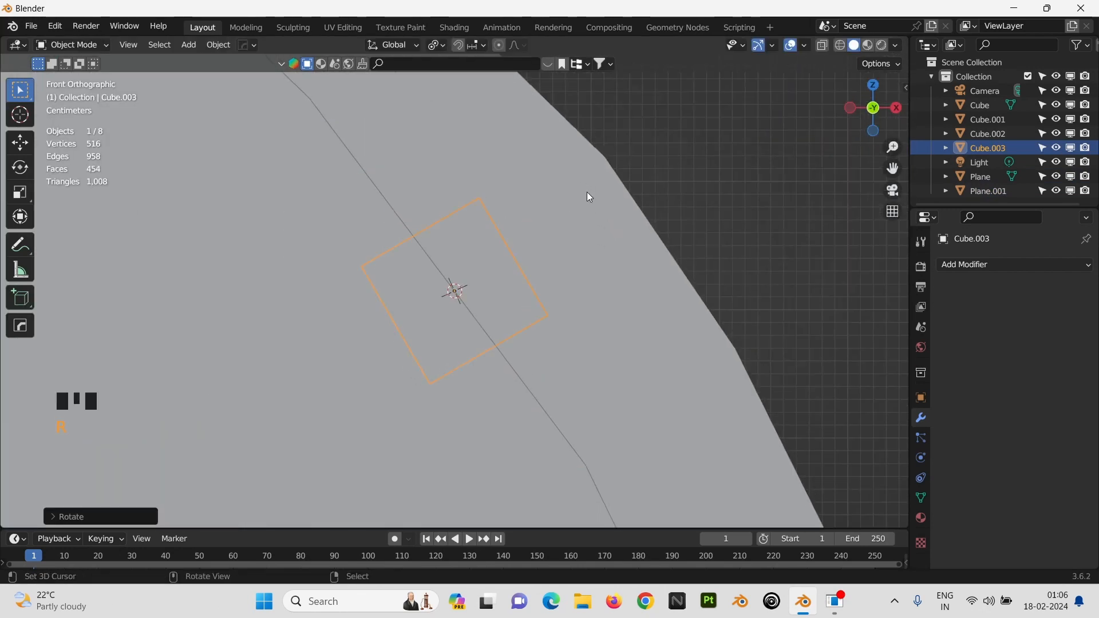
key("s")
key("z")
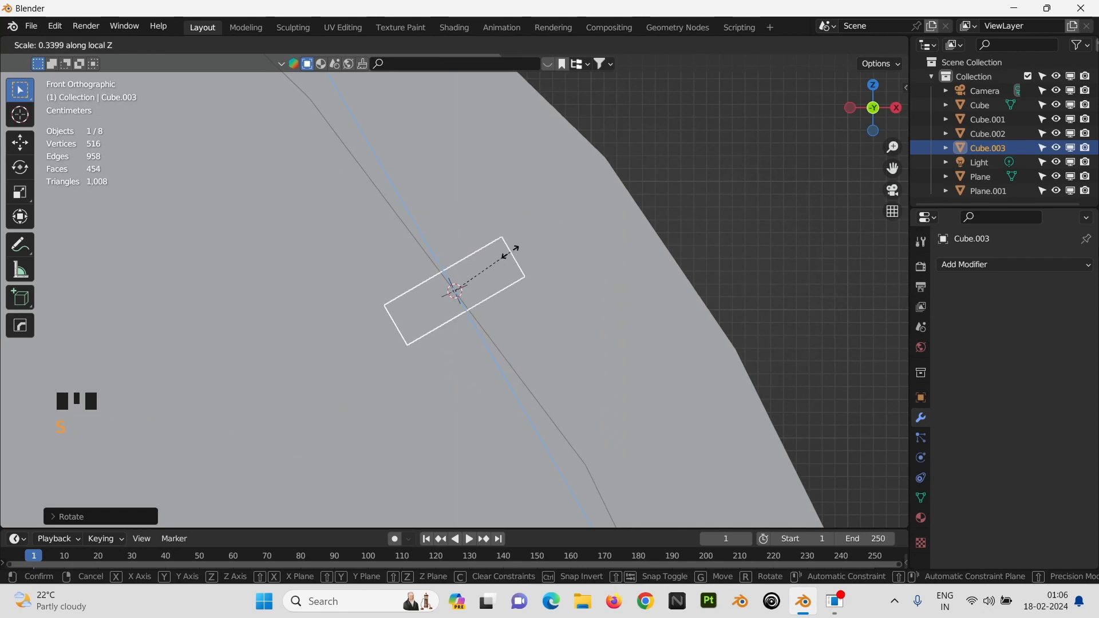
left_click(531, 255)
Step: Thin the small block slightly further along Z in the right side view
key("KP_3")
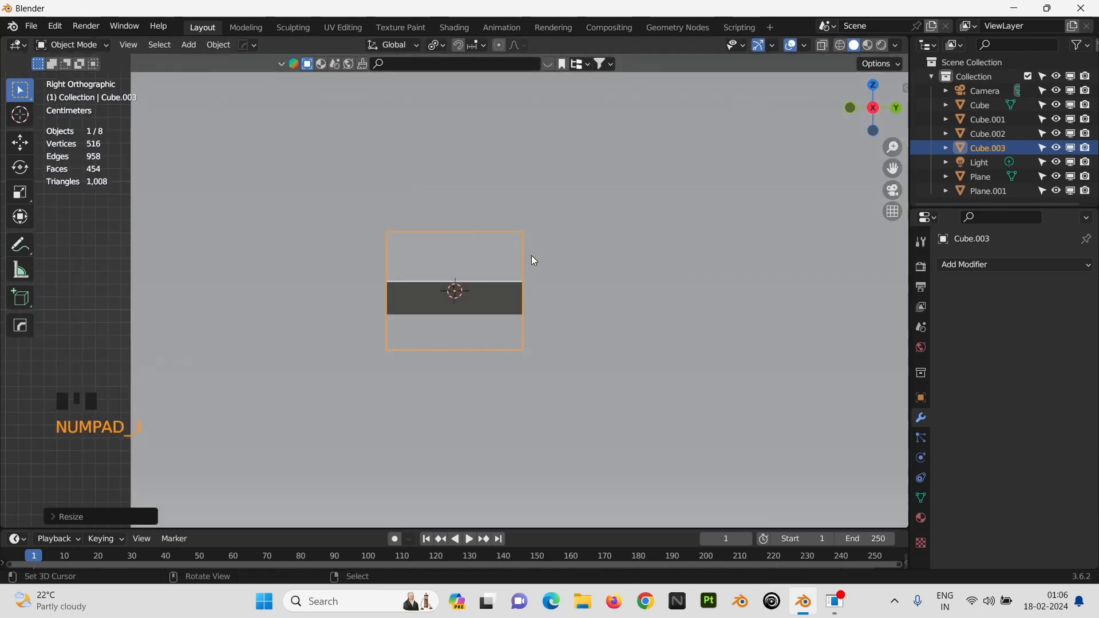
scroll(538, 263, "down", 4)
middle_click_drag(547, 271, 567, 321, "shift")
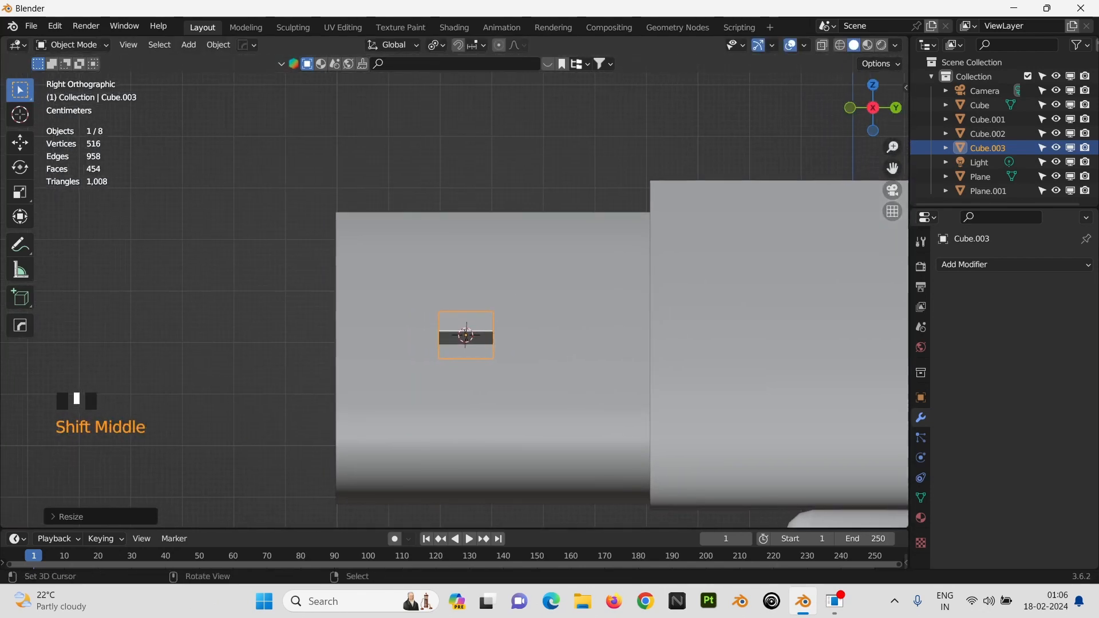
key("s")
key("z")
left_click(503, 320)
Step: Duplicate the small block and move the copy about 0.13 m along Y toward the head
key("shift+d")
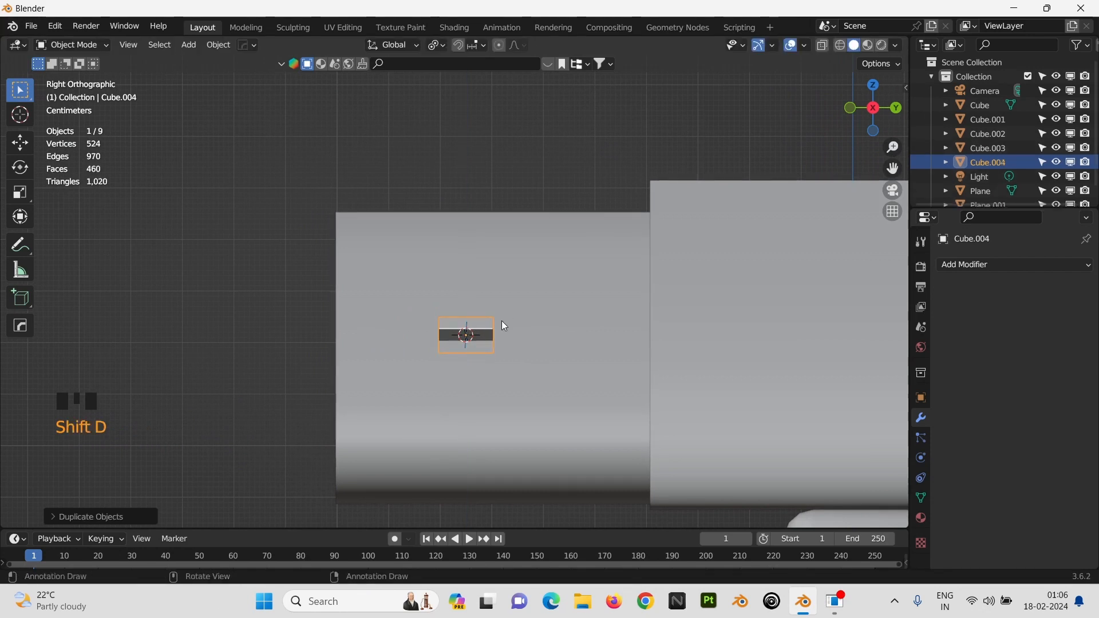
key("g")
key("y")
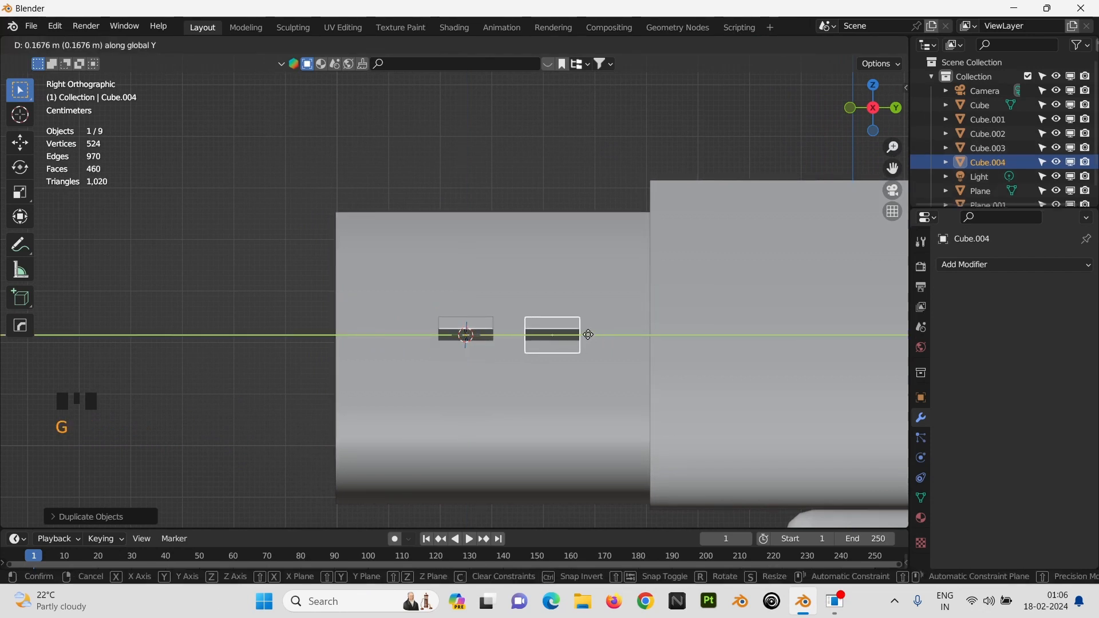
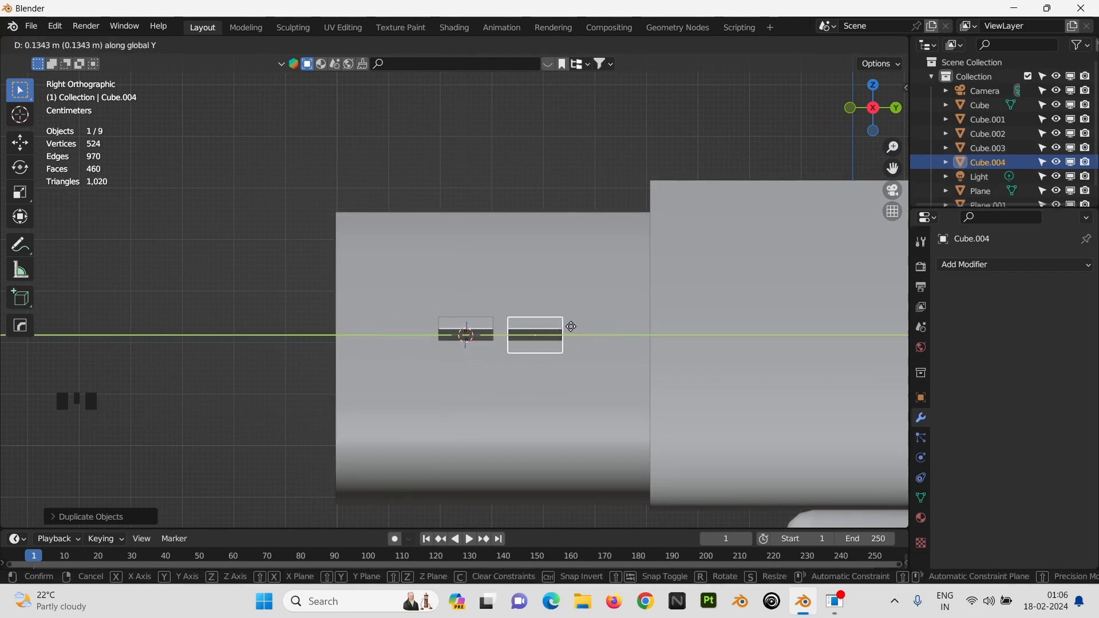
left_click(571, 327)
Step: Duplicate both small blocks and move the copies about 0.1 m up along Z
left_click(492, 332, "shift")
key("shift+d")
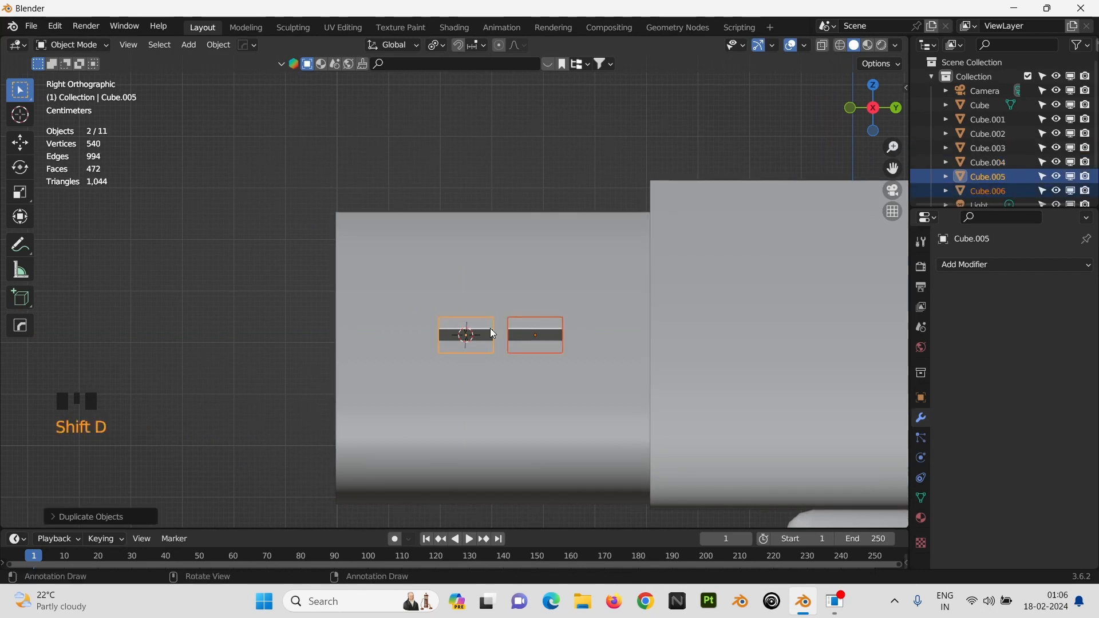
key("g")
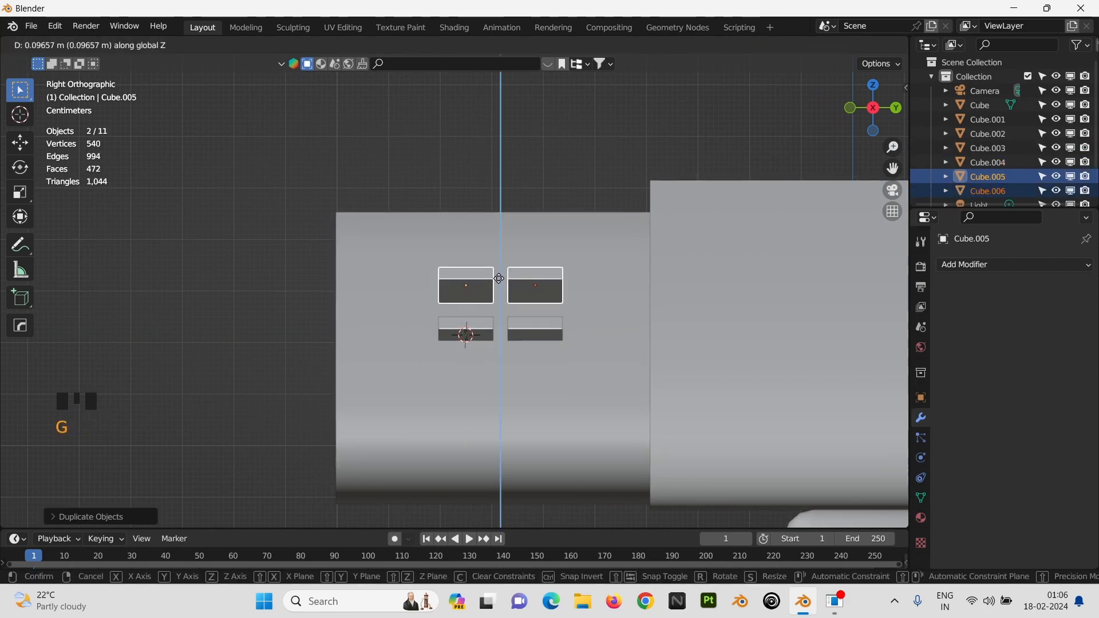
left_click(499, 278)
Step: Duplicate the upper pair along Y and place one copy at each end to make a row of four blocks
key("shift+d")
key("g")
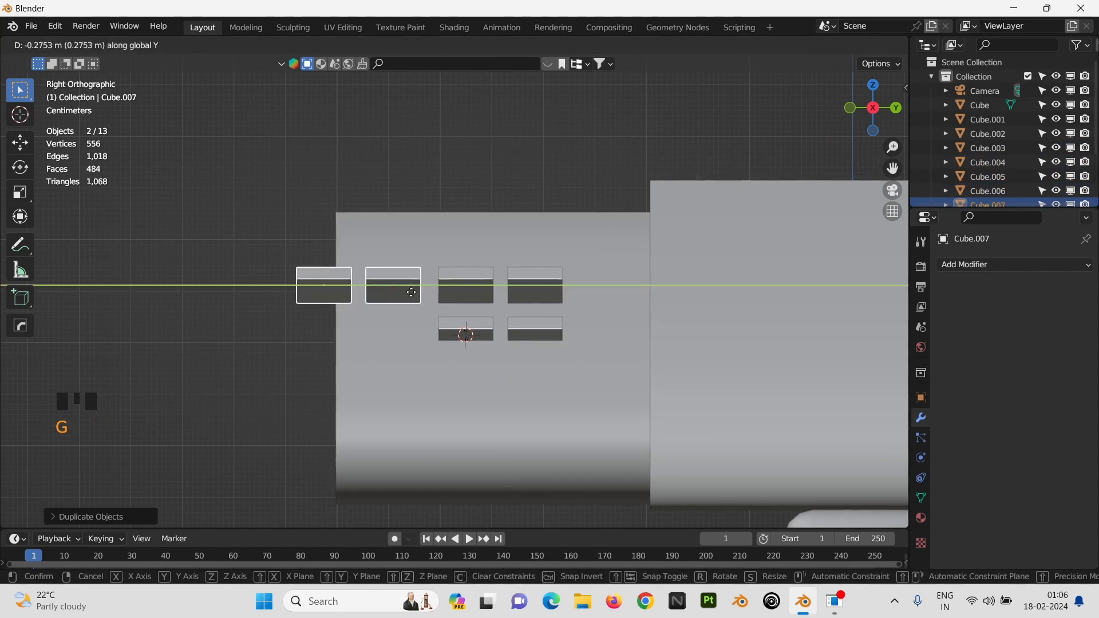
left_click(417, 293)
left_click(356, 279)
key("g")
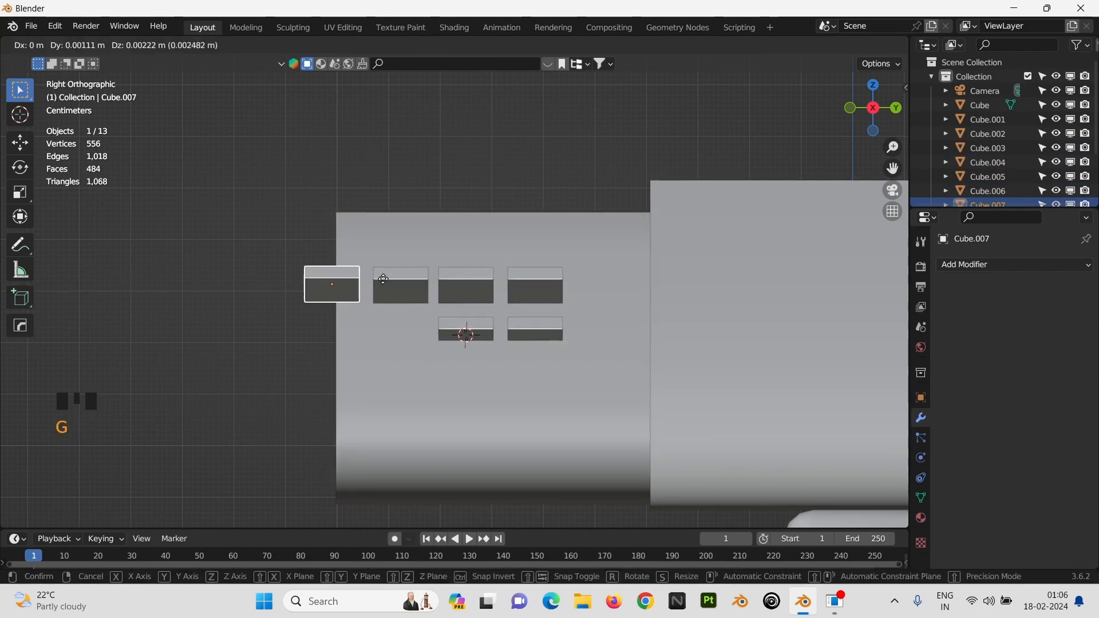
left_click(627, 297)
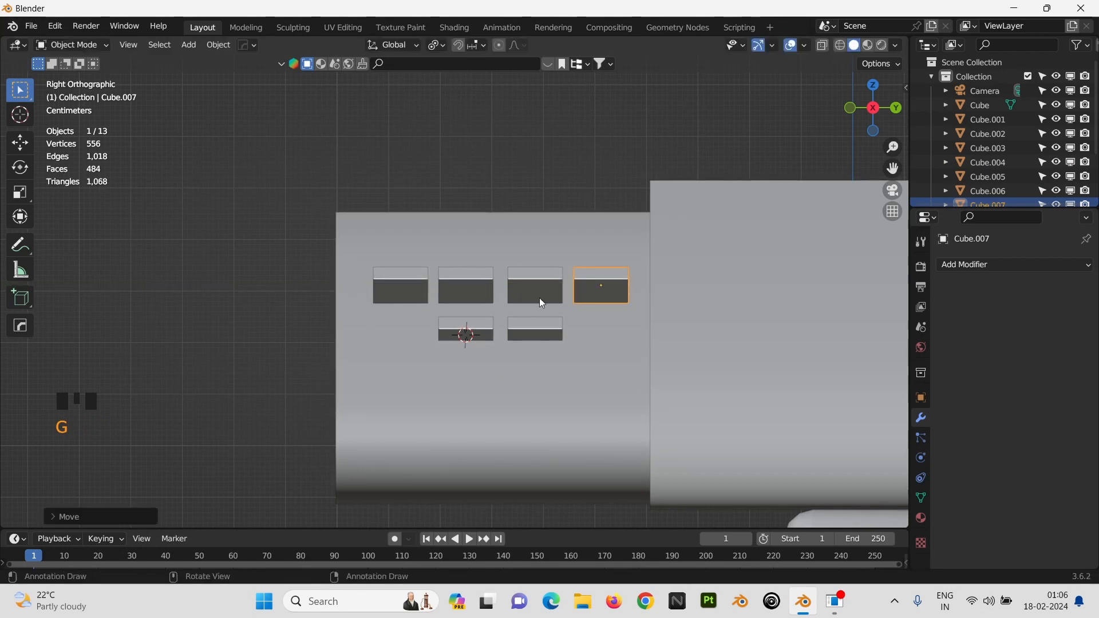
Step: Duplicate the upper row of four blocks and move the copy down along Z below the middle pair
left_click(424, 297, "shift")
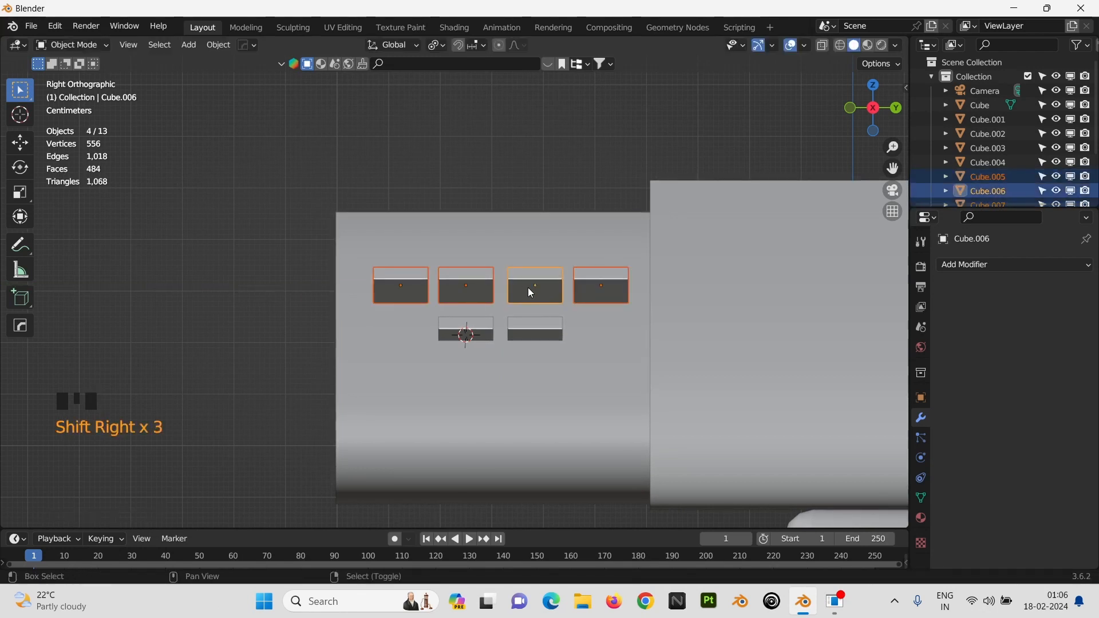
key("shift+d")
key("g")
left_click(544, 385)
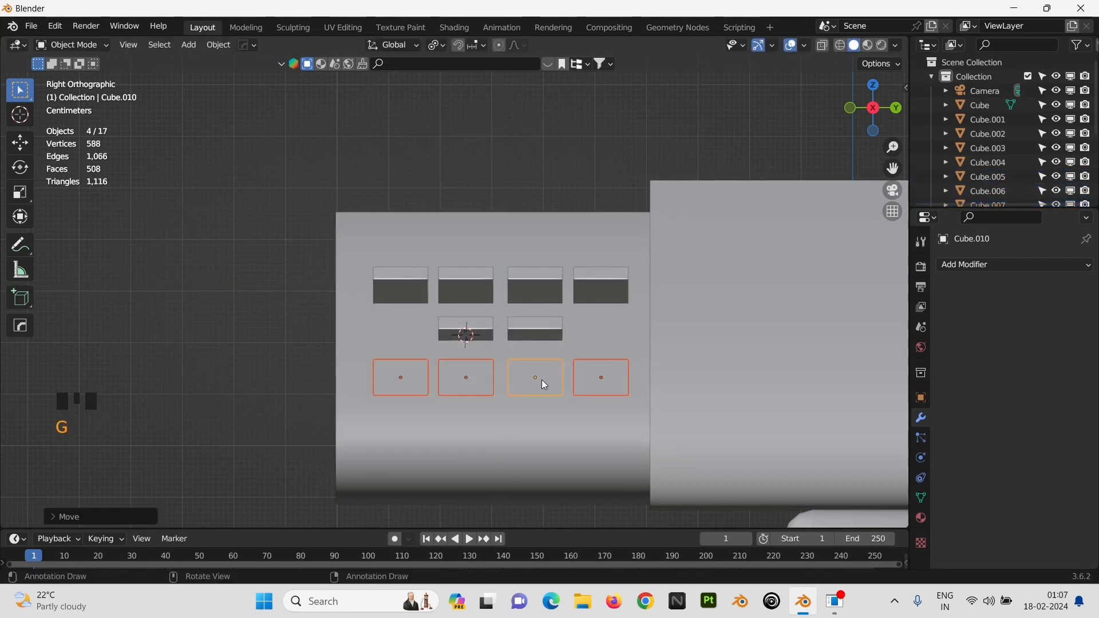
Step: Move the lower row of blocks outward about 0.07 m along X and raise it slightly along Z to meet the slope
middle_click_drag(541, 380, 640, 410)
key("g")
key("y")
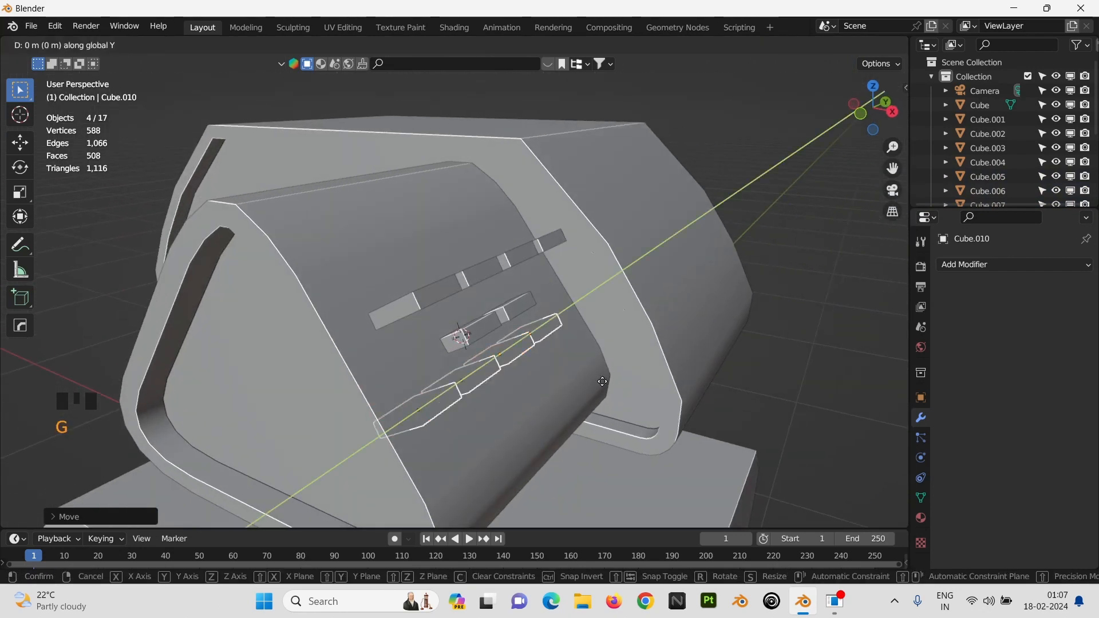
key("x")
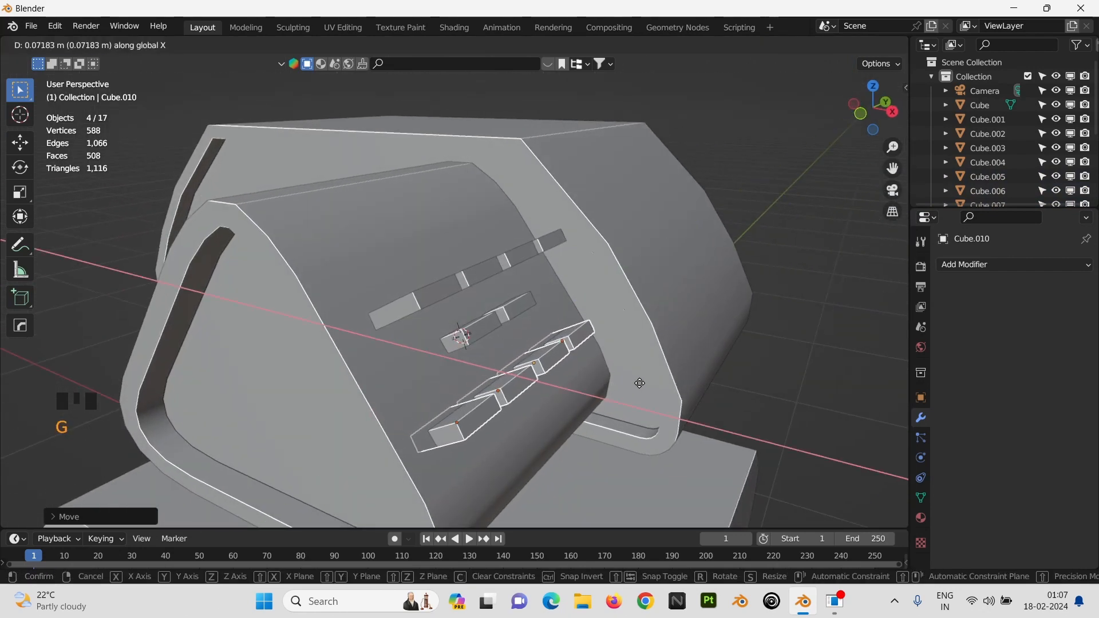
key("g")
key("z")
left_click(641, 369)
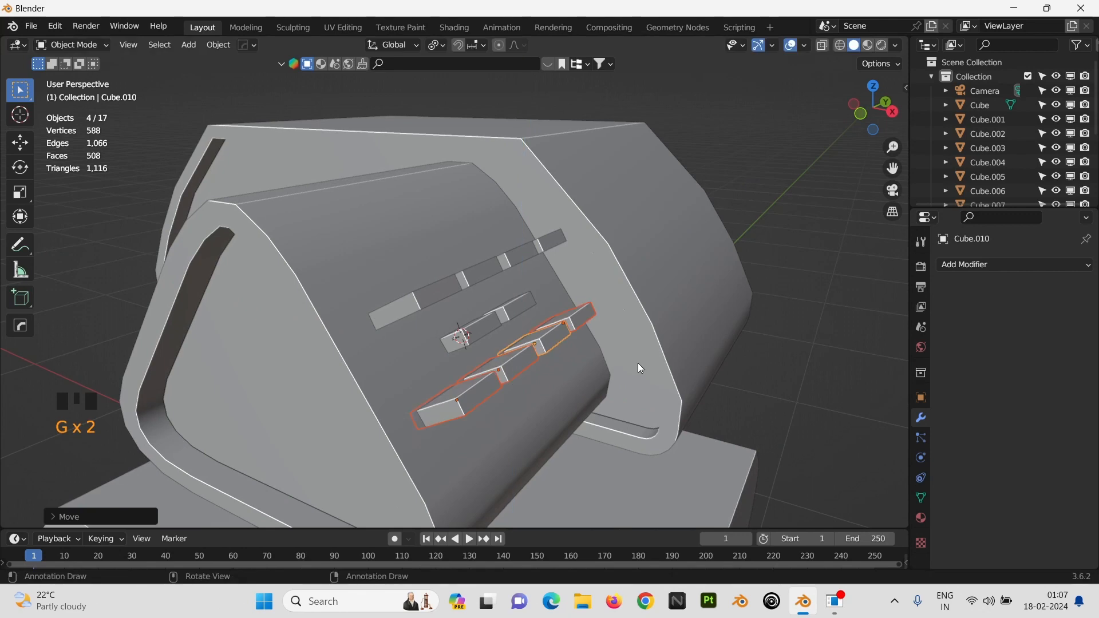
Step: Sink the lower row of blocks slightly into the sloped side along its local X axis
middle_click_drag(638, 364, 680, 372)
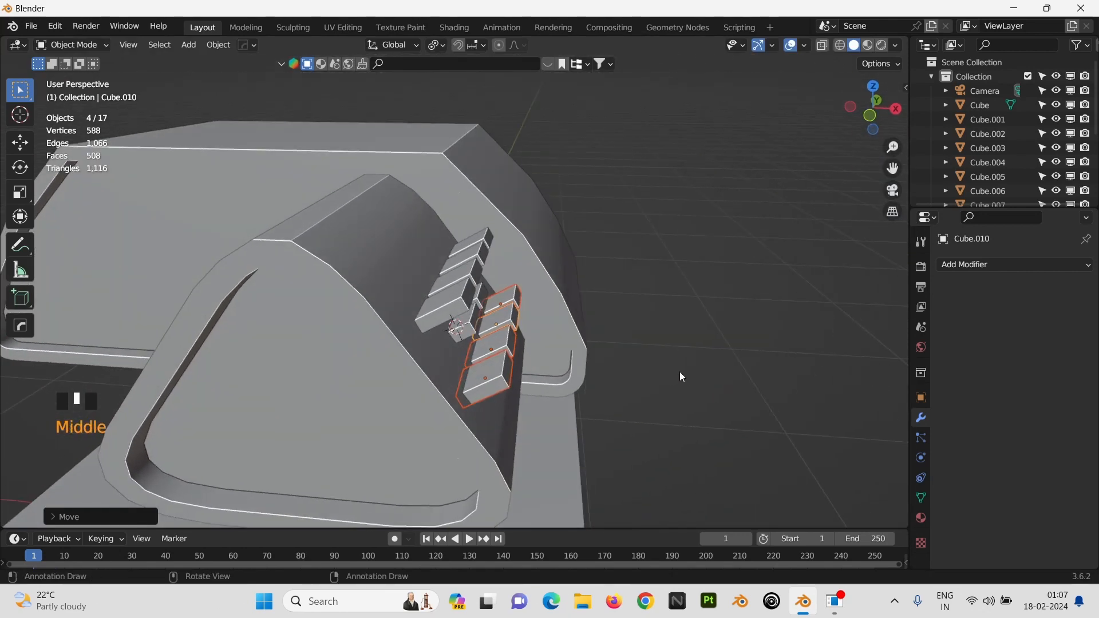
key("g")
key("x")
key("x")
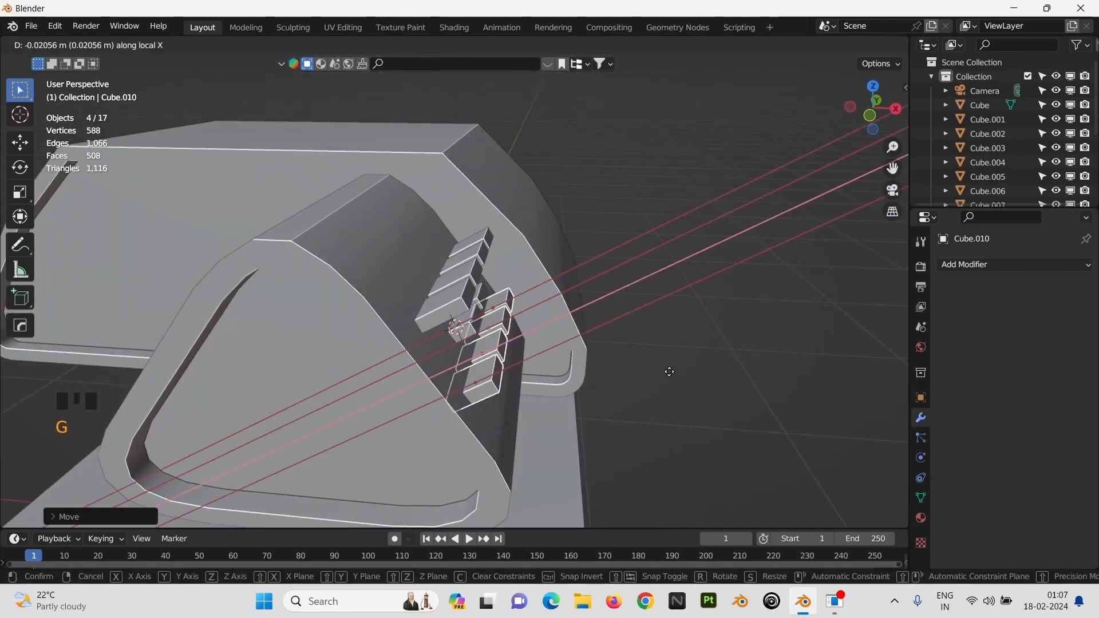
right_click(752, 311)
Step: Select the four upper blocks and move them slightly into the sloped side along their local X axis
middle_click_drag(752, 311, 750, 287)
scroll(487, 282, "down", 3)
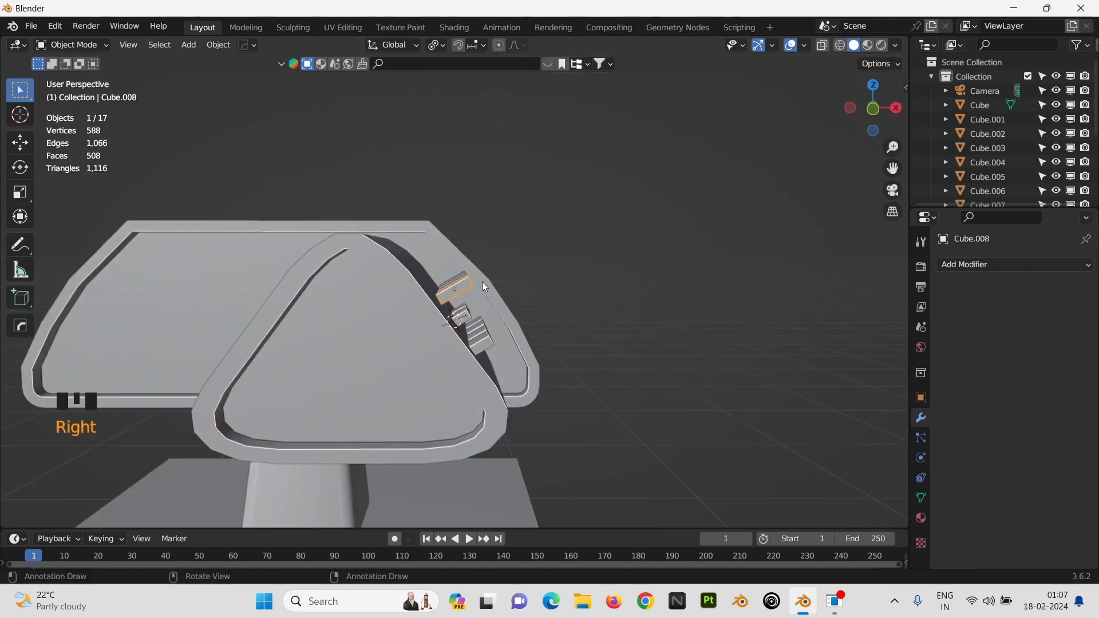
middle_click_drag(551, 281, 474, 313)
right_click(463, 282, "shift")
right_click(504, 262, "shift")
right_click(552, 245, "shift")
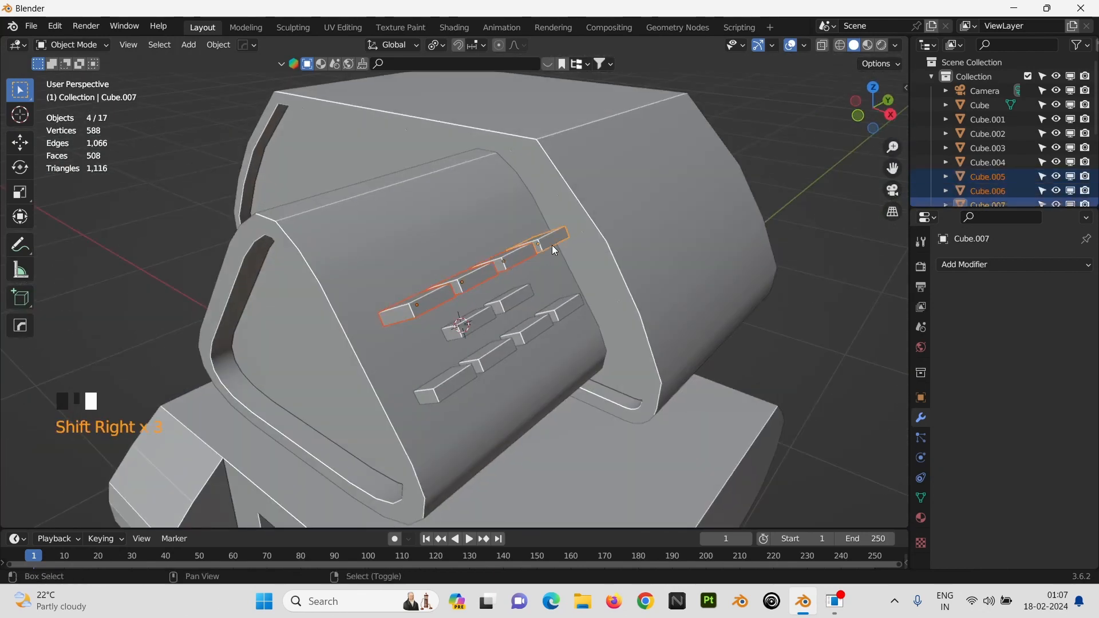
middle_click_drag(552, 246, 678, 227)
key("g")
key("x")
key("x")
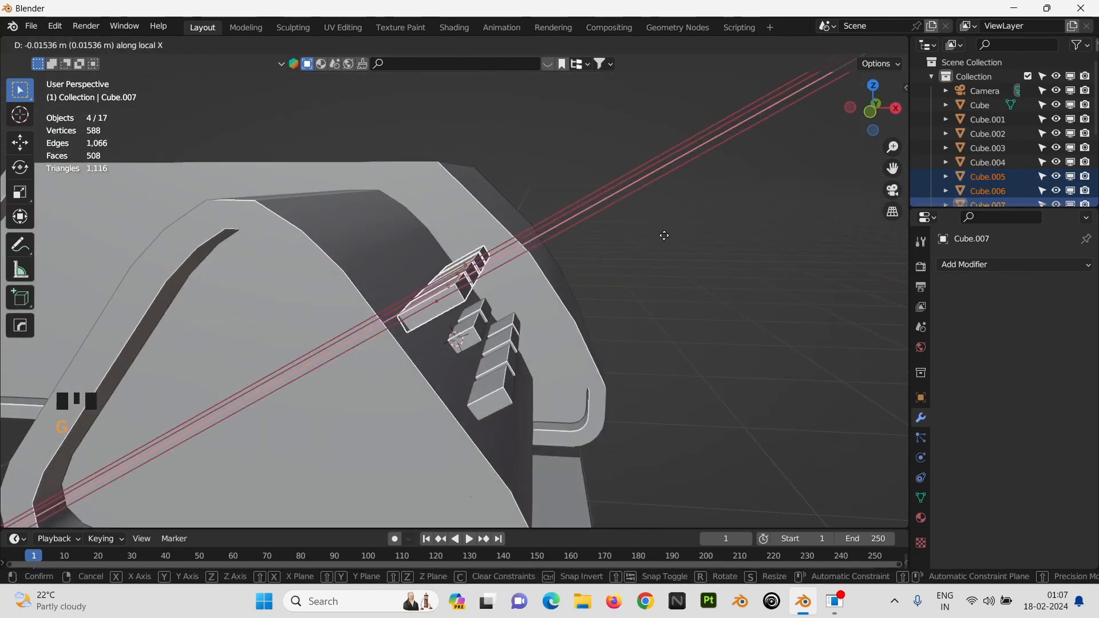
left_click(657, 243)
left_click(664, 243)
scroll(679, 242, "up", 3)
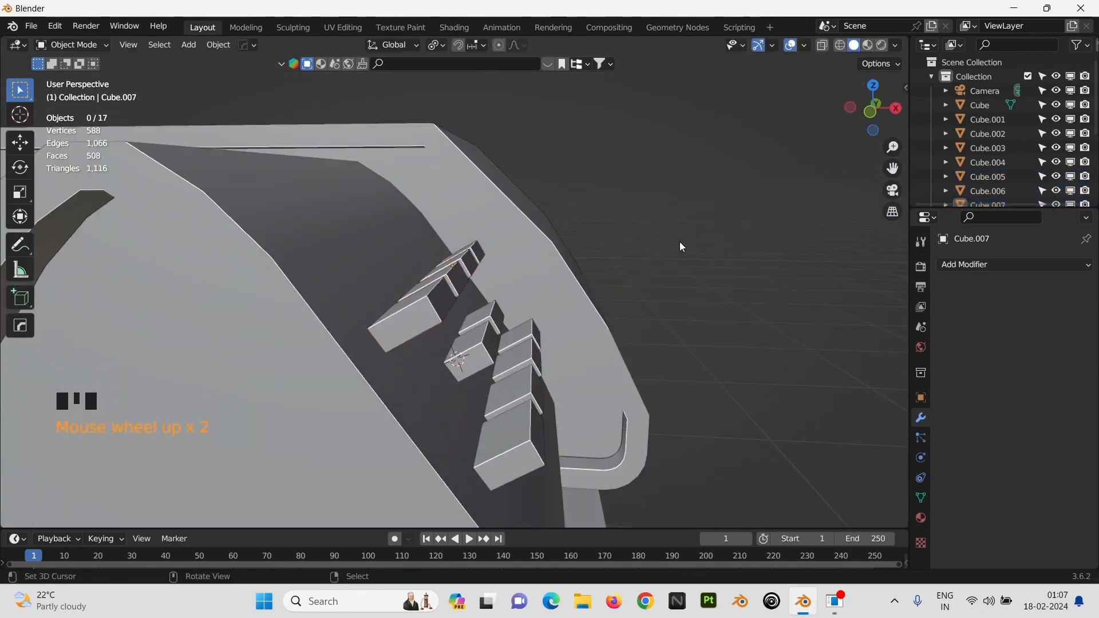
Step: Select all ten small blocks on the sloped side and join them into one object
middle_click_drag(679, 241, 584, 383)
scroll(584, 383, "down", 1)
right_click(421, 430, "shift")
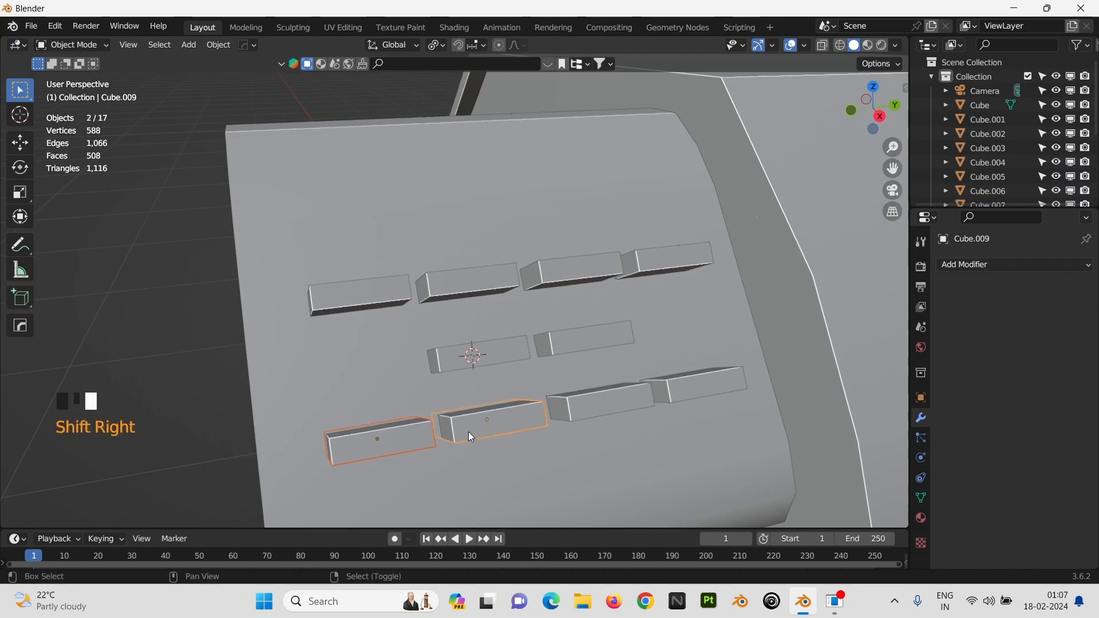
right_click(468, 431, "shift")
right_click(442, 362, "shift")
right_click(384, 291, "shift")
right_click(490, 283, "shift")
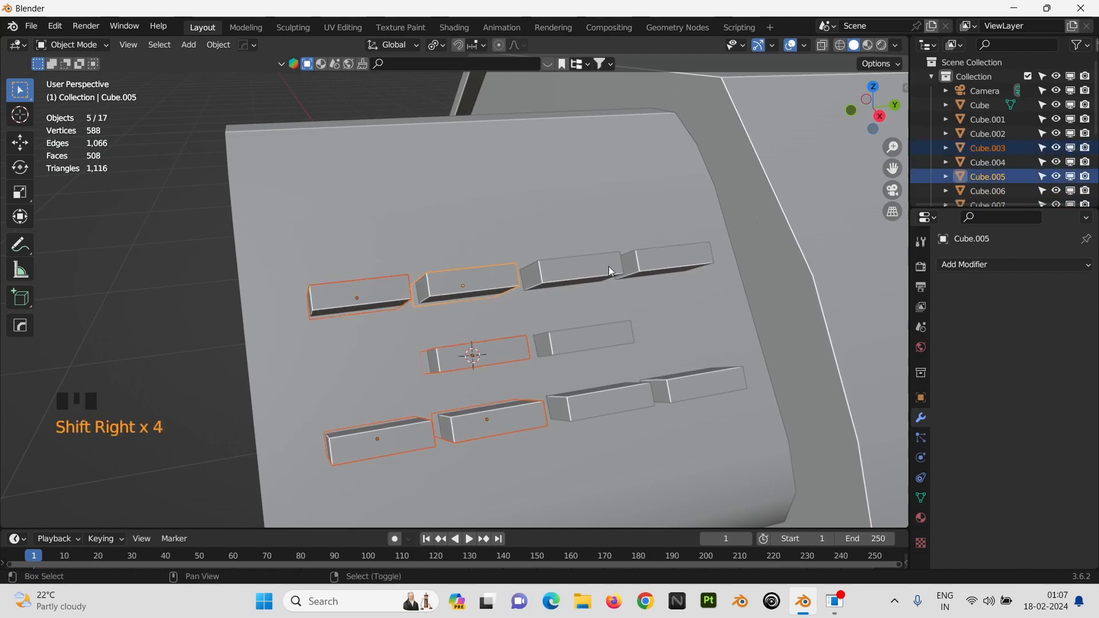
right_click(588, 335, "shift")
right_click(572, 273, "shift")
right_click(644, 277, "shift")
right_click(613, 398, "shift")
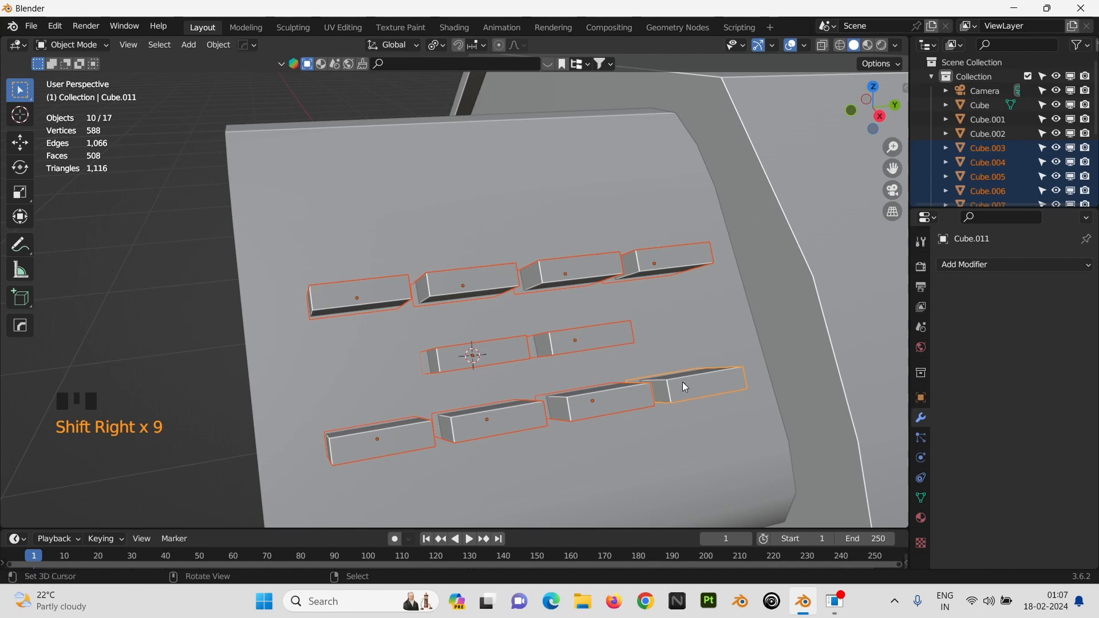
key("ctrl+j")
Step: Save the scene as tank3.blend in the props folder
key("ctrl+s")
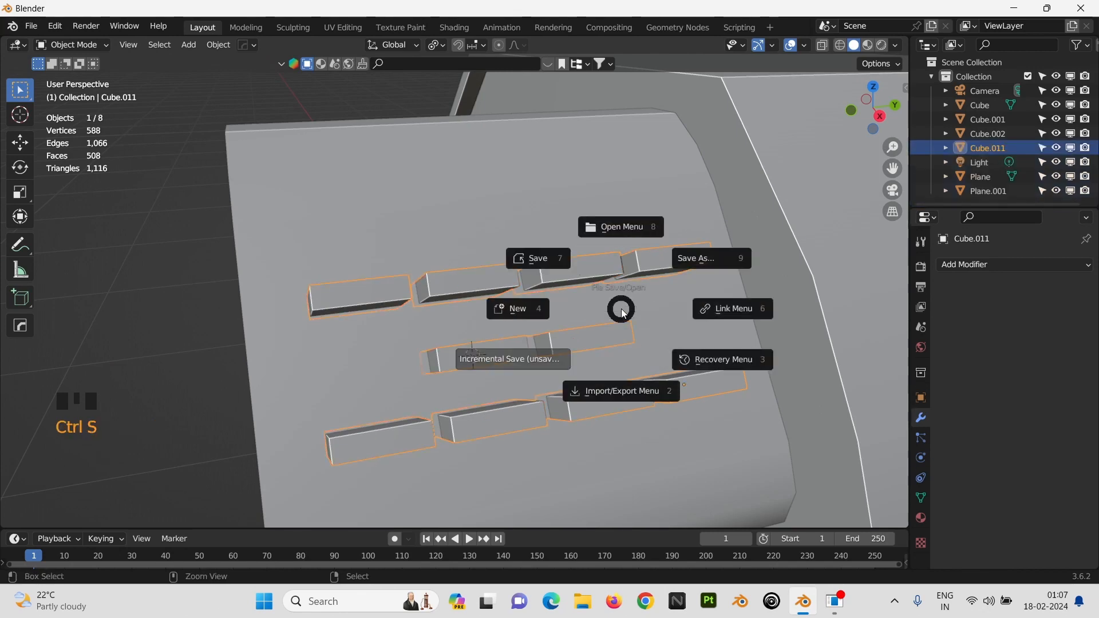
left_click(586, 280)
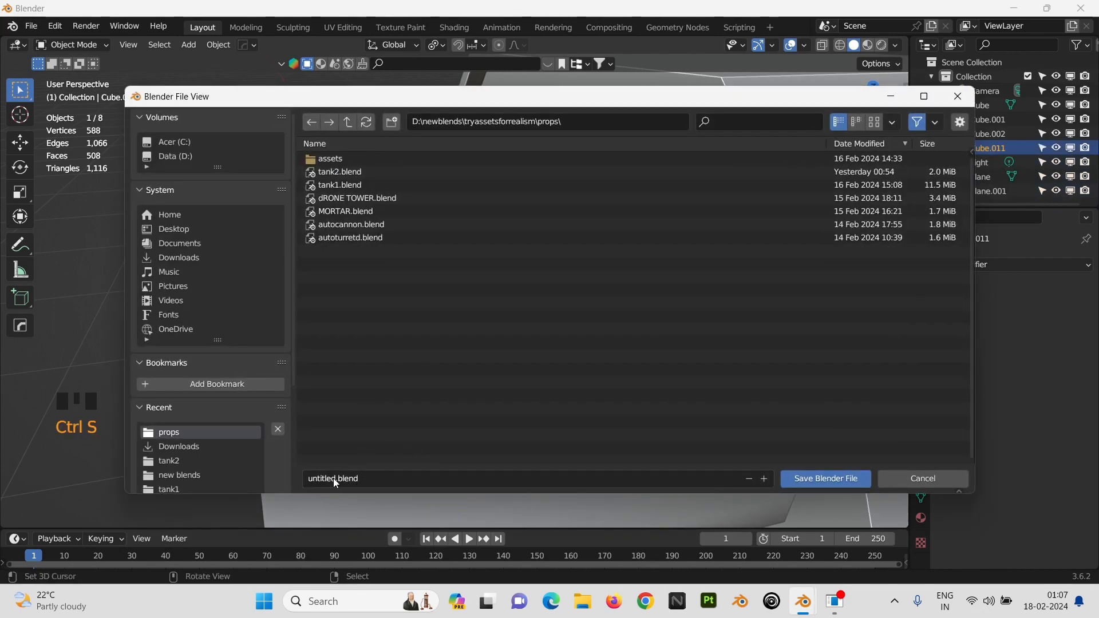
left_click(339, 172)
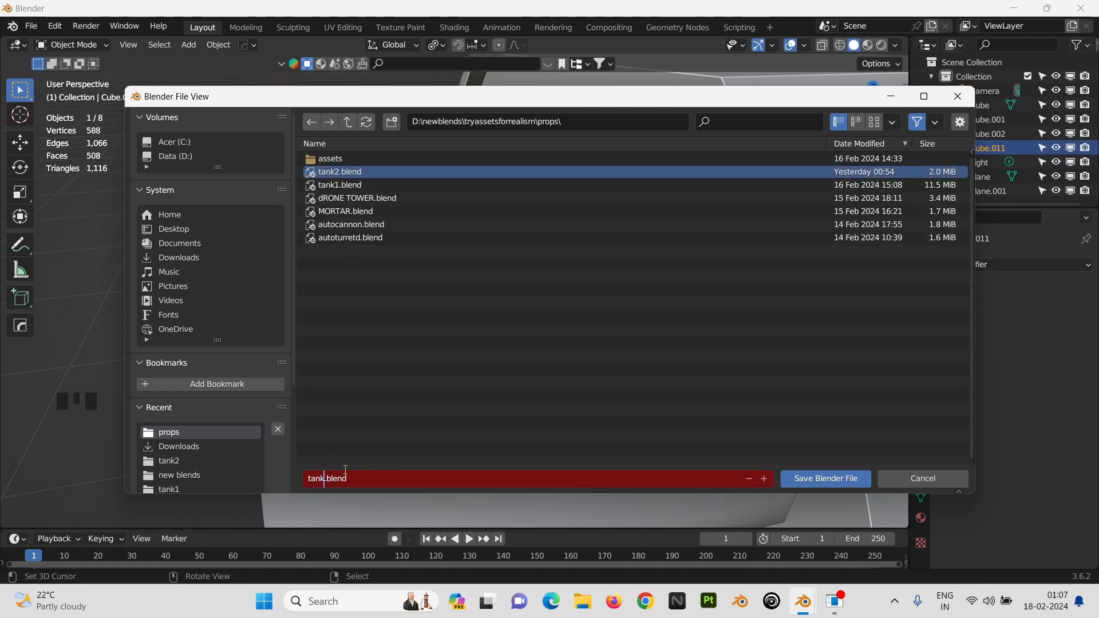
left_click(824, 479)
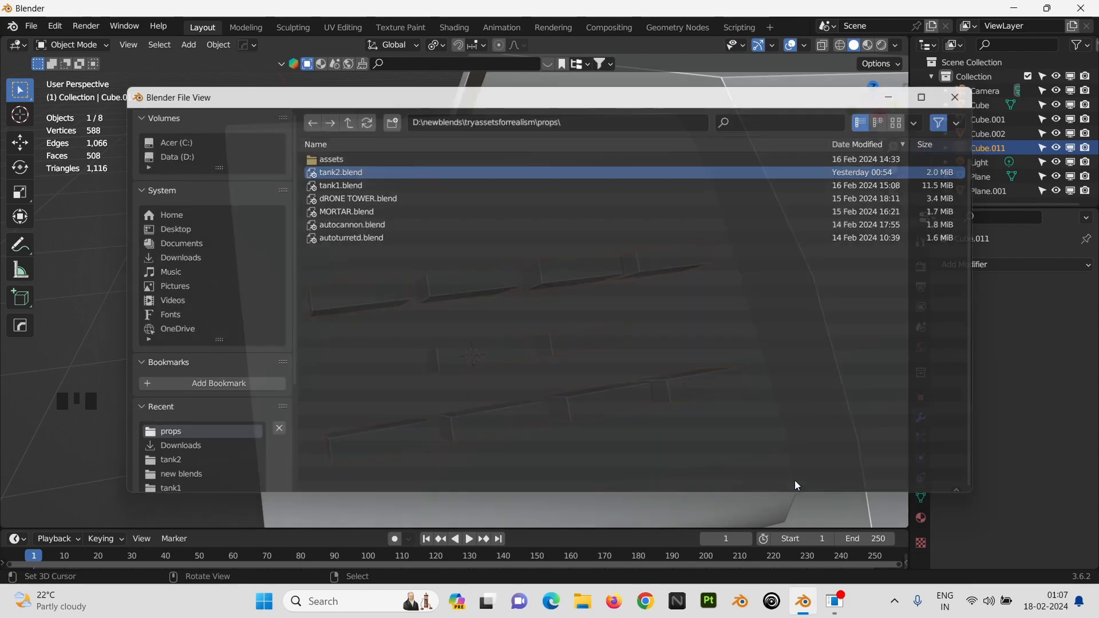
Step: Try to cut the joined blocks out of the triangular piece with an Auto Boolean Difference
middle_click_drag(641, 384, 534, 275)
right_click(473, 221, "shift")
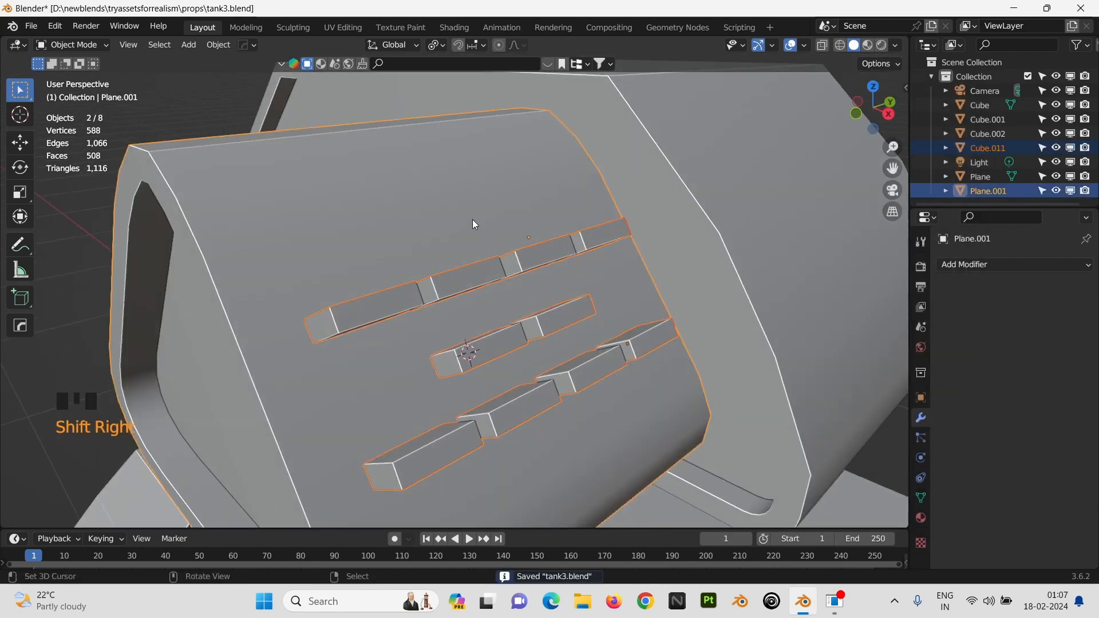
key("shift+ctrl+b")
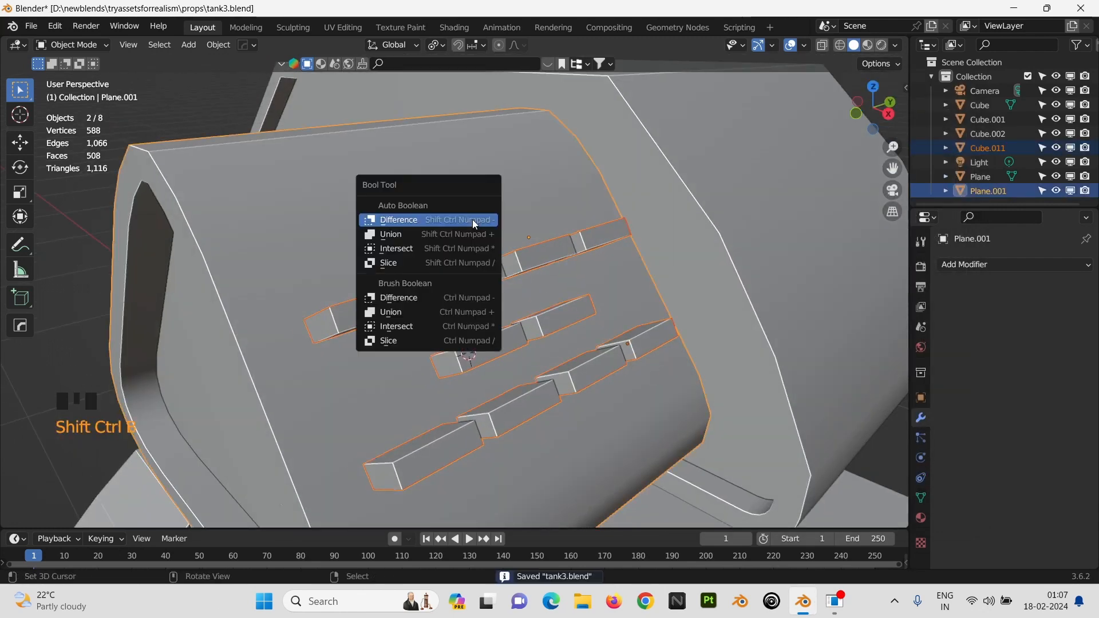
left_click(473, 220)
middle_click_drag(472, 243, 629, 267)
key("ctrl+z")
Step: Add a Mirror modifier to the joined blocks with the triangular piece Plane.001 as the mirror object
scroll(476, 260, "down", 3)
right_click(471, 270)
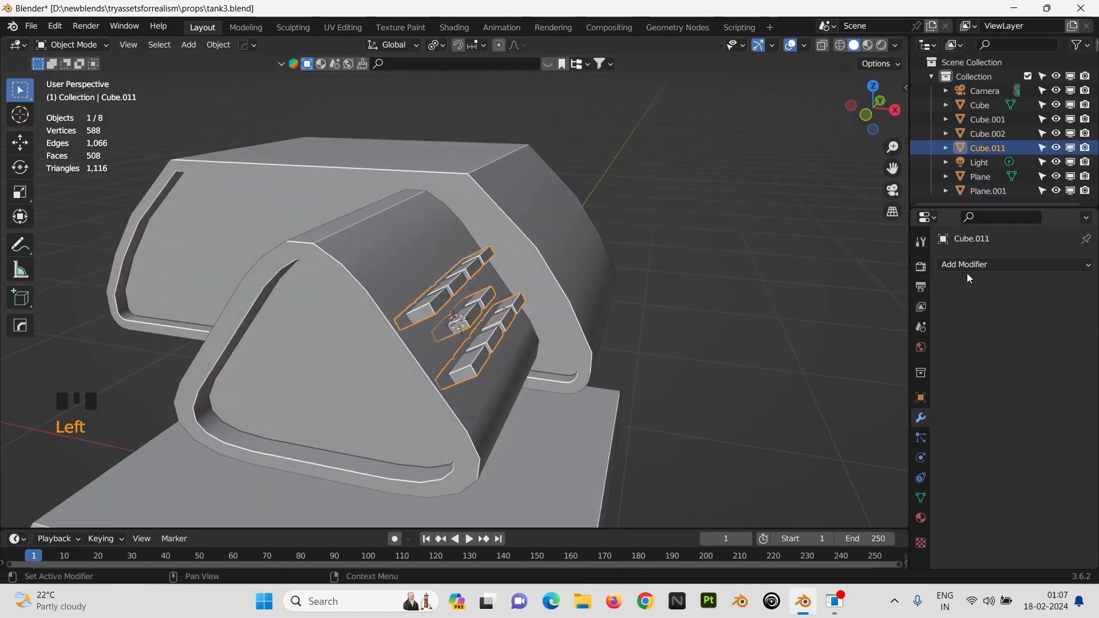
left_click(967, 268)
left_click(831, 424)
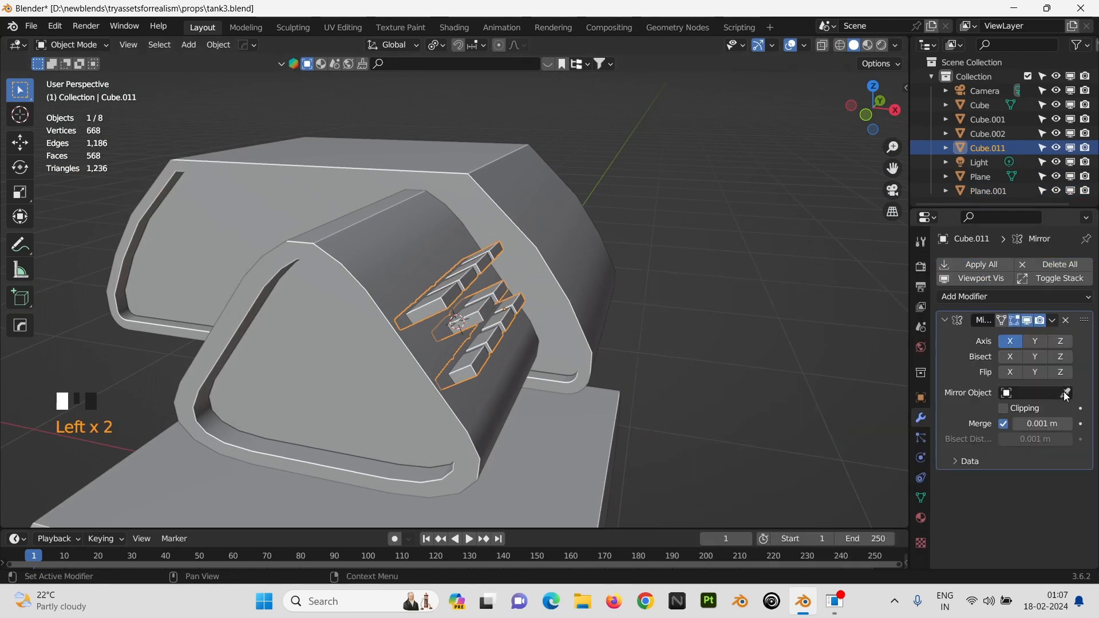
left_click(432, 241)
scroll(360, 249, "down", 2)
middle_click_drag(360, 249, 389, 260)
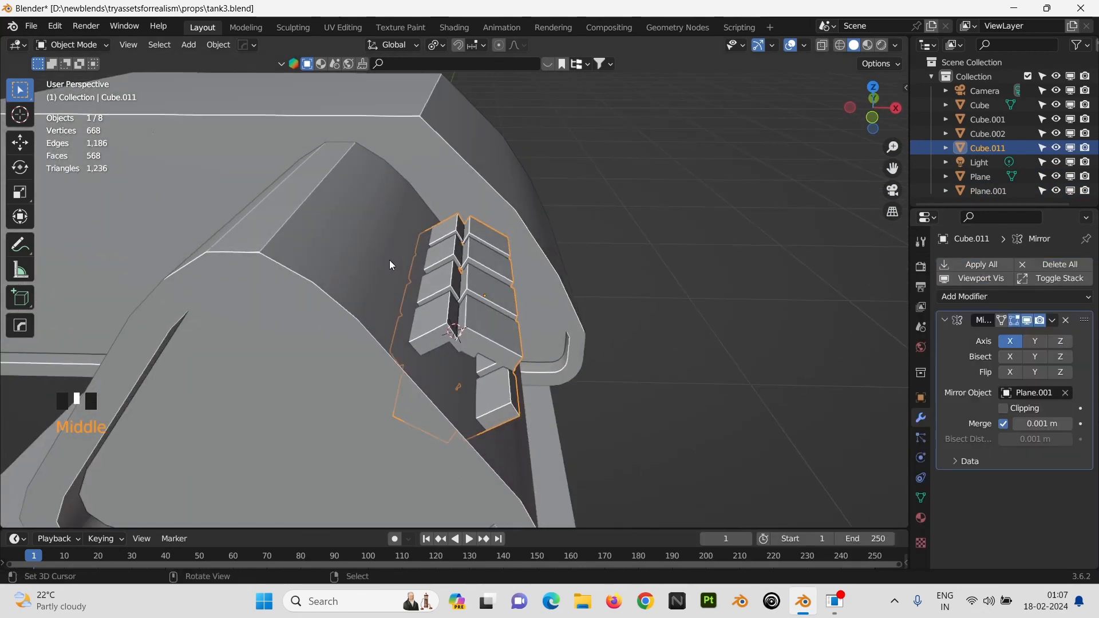
Step: Set the triangular piece's origin to its geometry
right_click(364, 232)
left_click(216, 50)
mouse_move(269, 76)
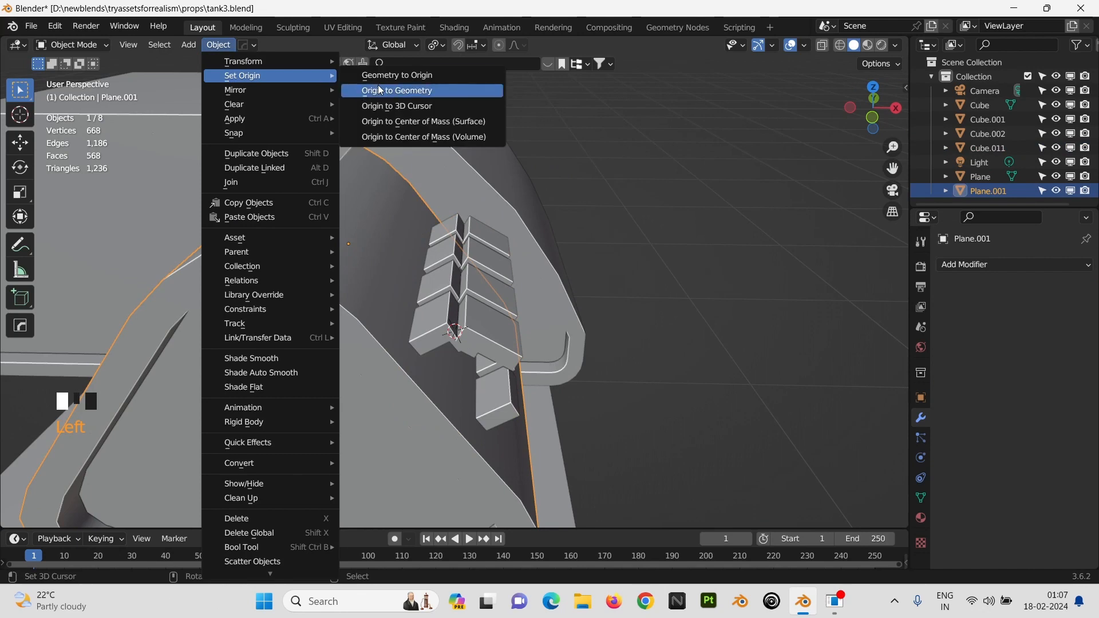
left_click(435, 91)
middle_click_drag(454, 193, 302, 219)
scroll(376, 216, "down", 3)
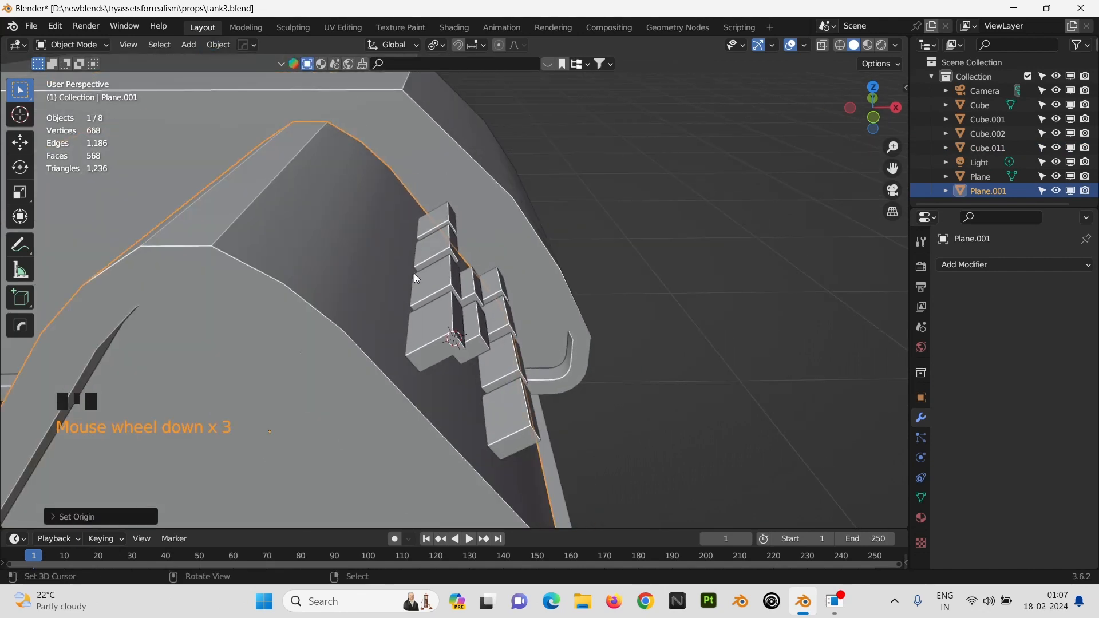
Step: Enable the Y axis in the joined blocks' Mirror modifier and apply the object transform
right_click(518, 308)
left_click(1036, 341)
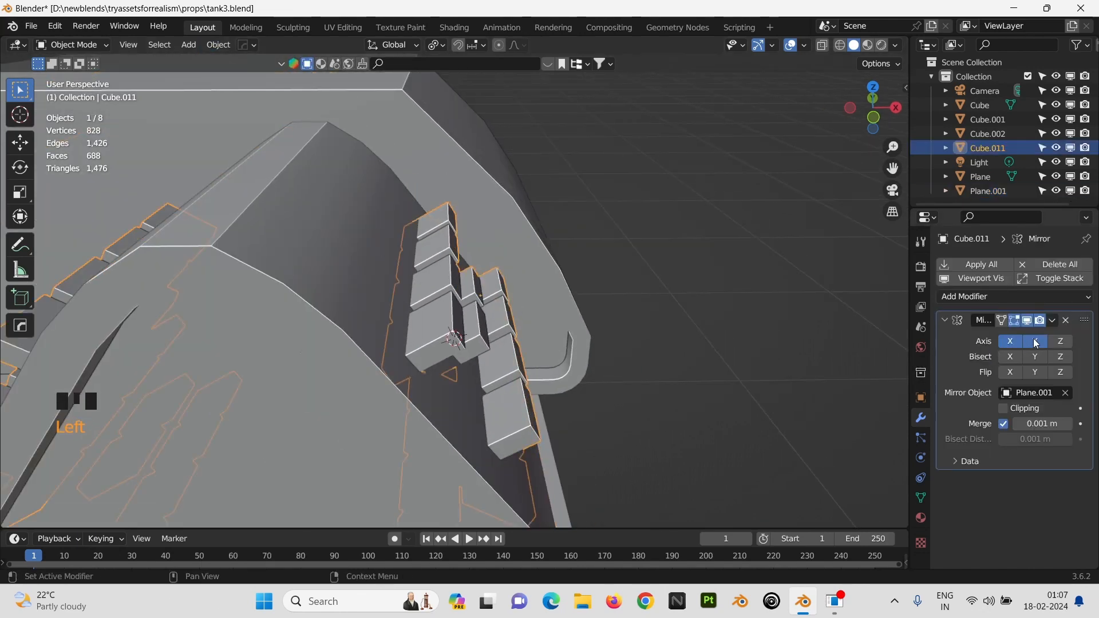
middle_click_drag(658, 315, 725, 335)
scroll(531, 277, "down", 2)
scroll(531, 277, "up", 1)
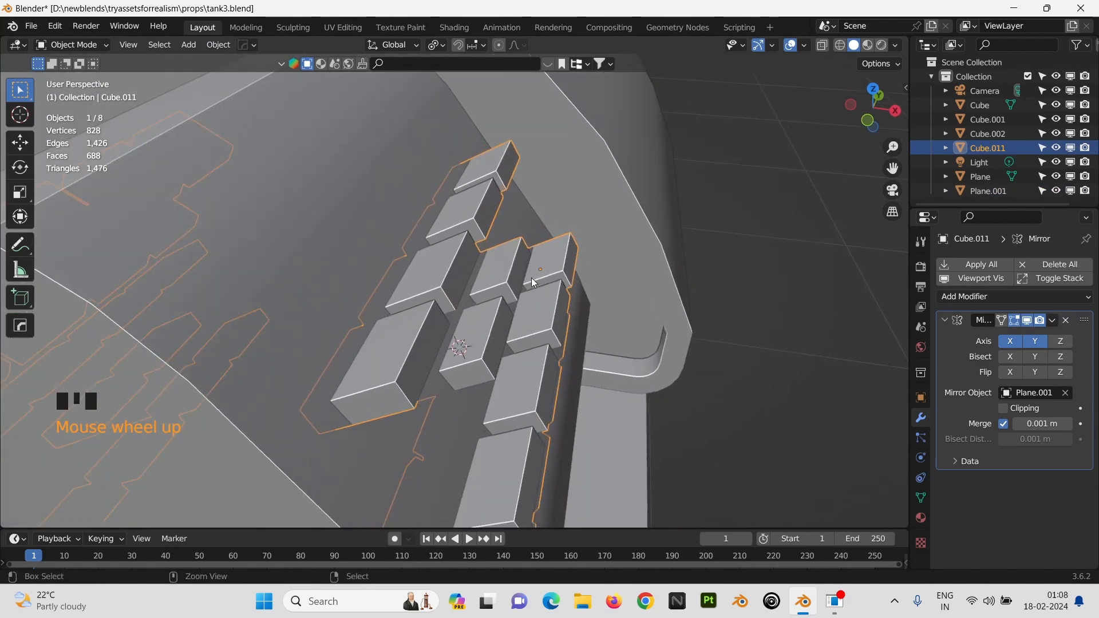
key("ctrl+a")
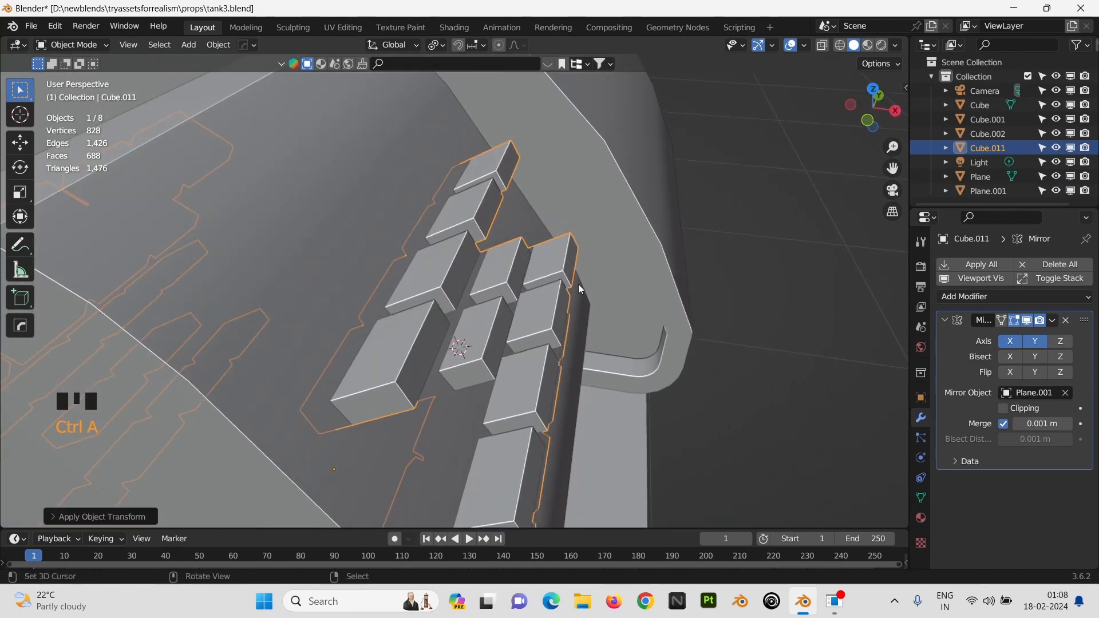
Step: Frame the triangular piece and apply the Mirror modifier on the joined blocks
scroll(579, 284, "down", 3)
right_click(241, 221)
key("KP_Decimal")
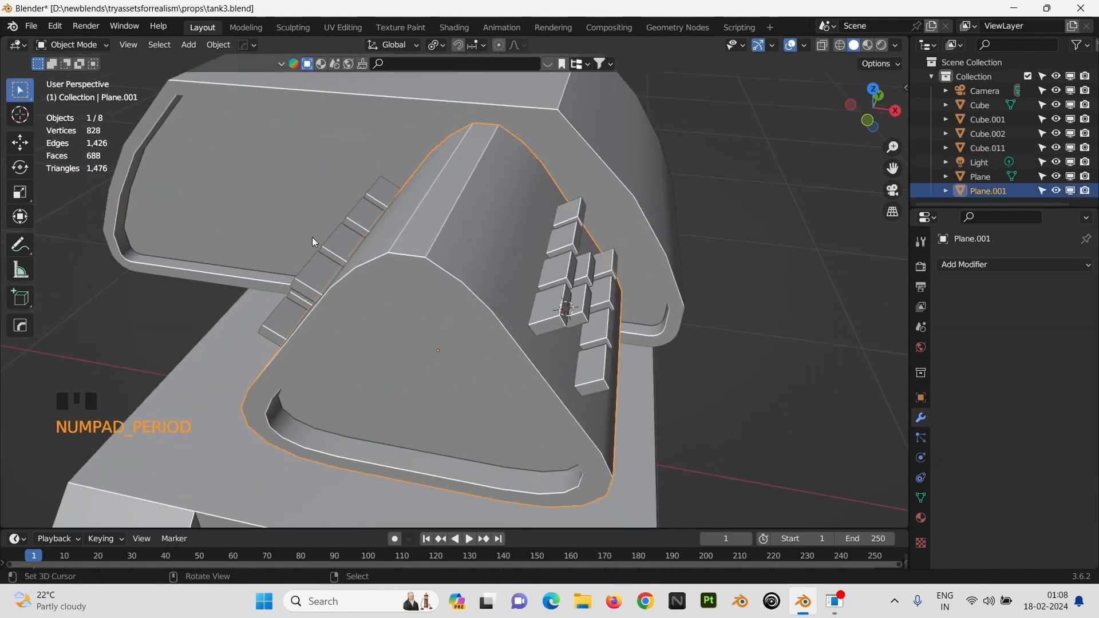
middle_click_drag(312, 237, 366, 235)
right_click(361, 240)
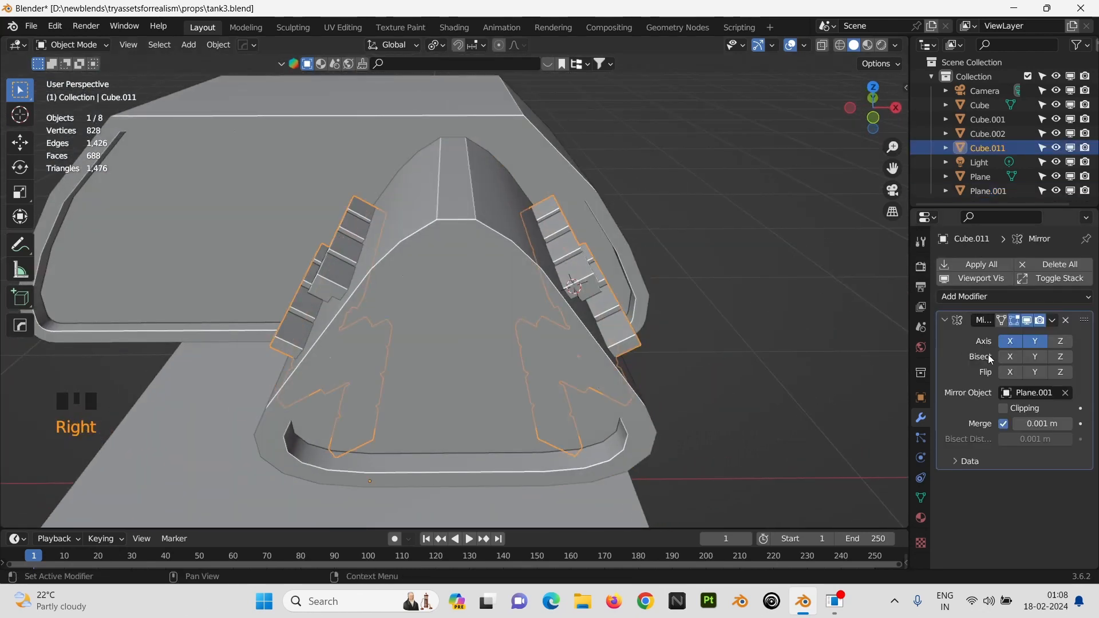
key("ctrl+a")
Step: Cut the mirrored blocks out of both sloped sides of the triangular piece with an Auto Boolean Difference
middle_click_drag(712, 274, 490, 205)
right_click(492, 209, "shift")
key("shift+ctrl+b")
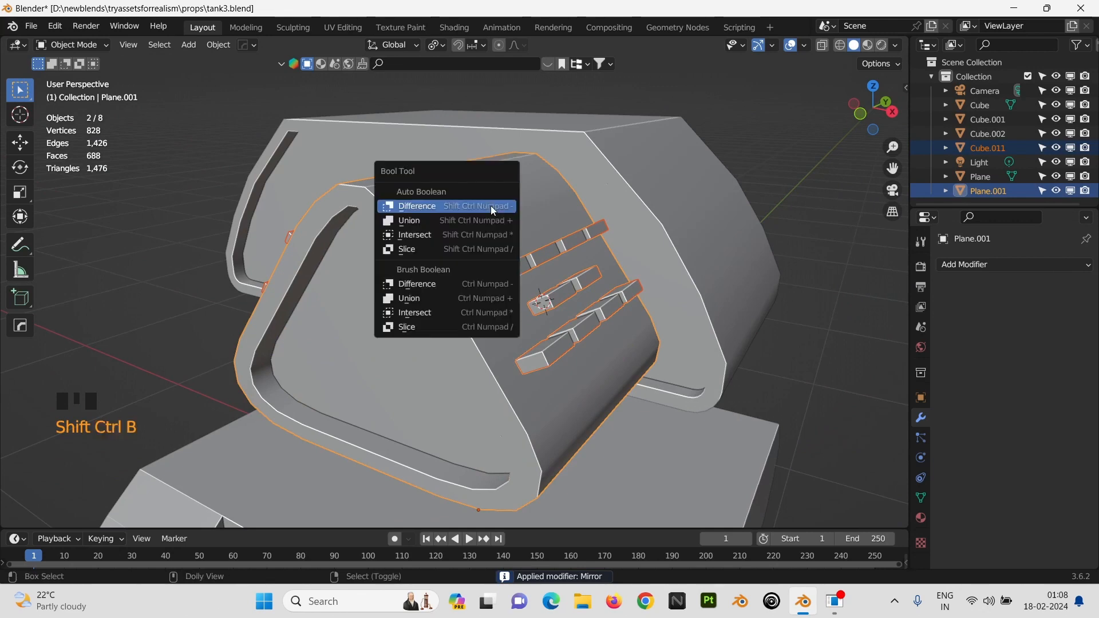
left_click(491, 207)
middle_click_drag(380, 211, 577, 231)
scroll(355, 207, "up", 2)
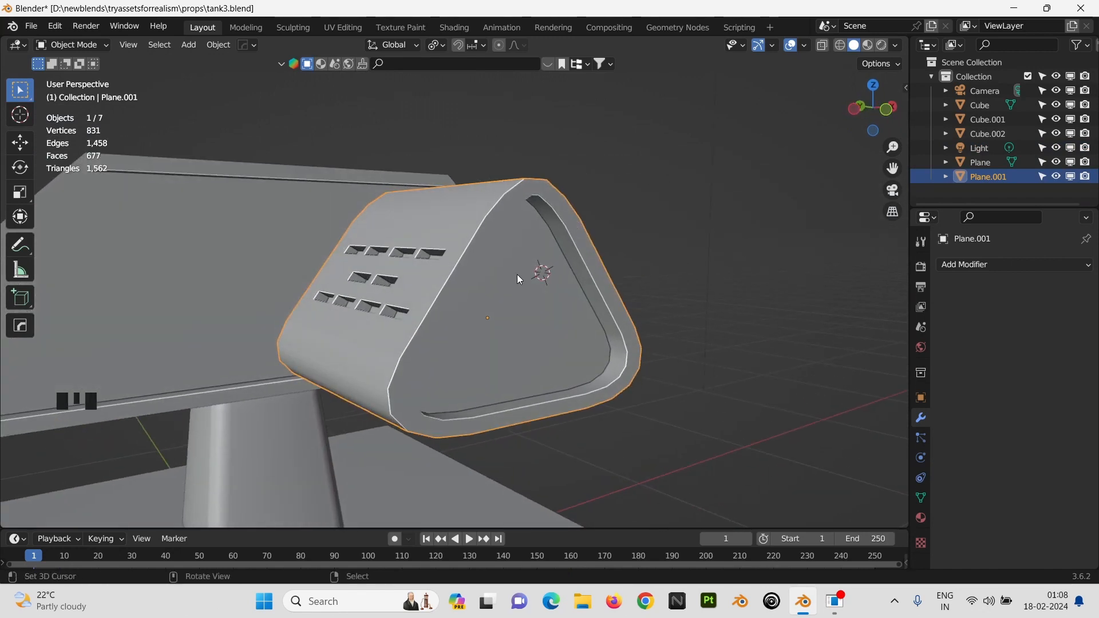
Step: Duplicate the triangular front face inside the piece's recess in Edit Mode and move the copy
key("Tab")
middle_click_drag(519, 279, 574, 301)
scroll(574, 301, "down", 2)
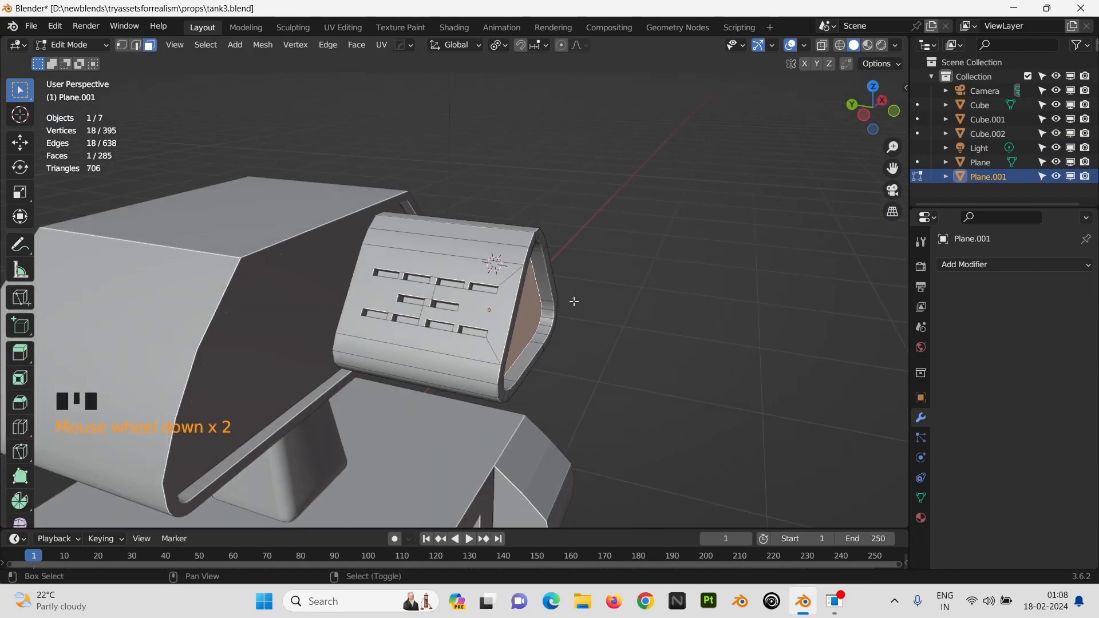
key("shift+d")
key("g")
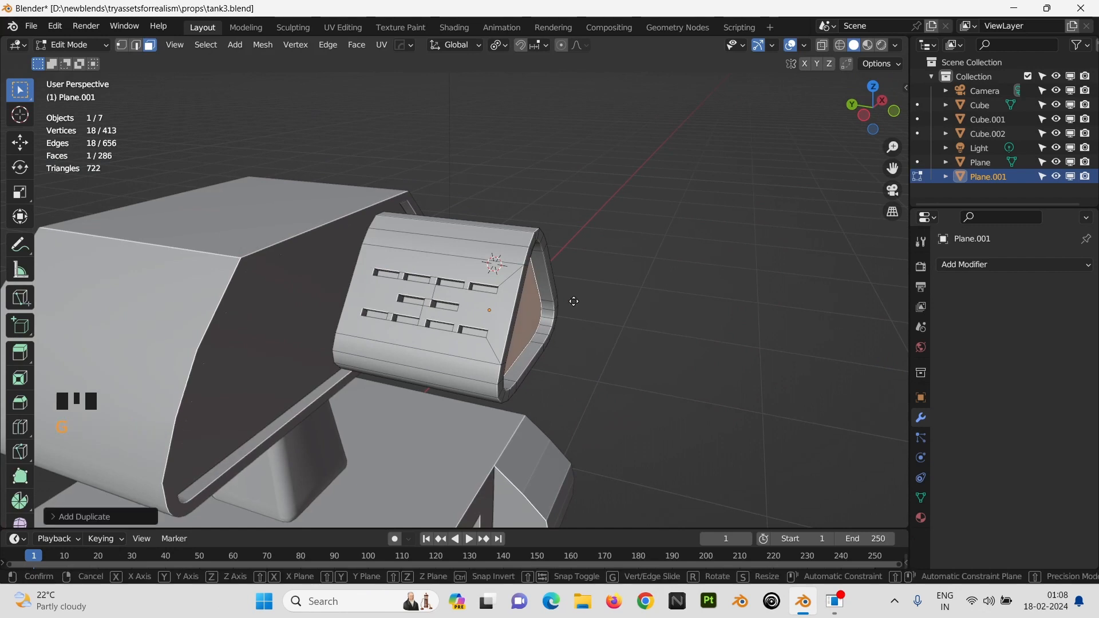
Step: Move the duplicated triangular face out along Y in front of the gun housing and extrude it into a thin plate
key("y")
left_click(693, 318)
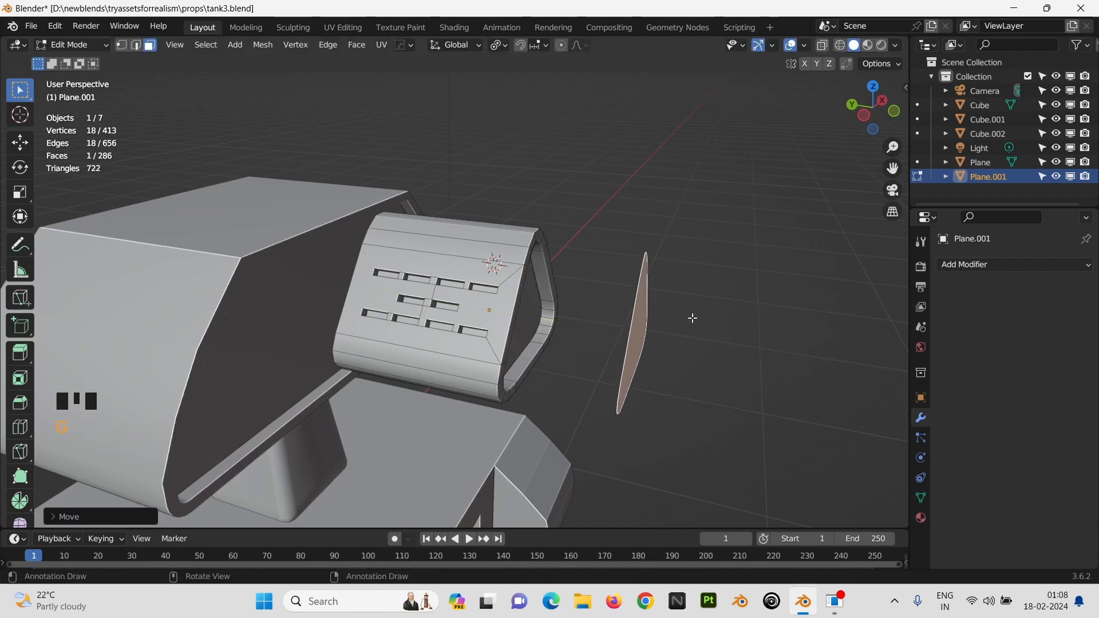
key("e")
left_click(702, 317)
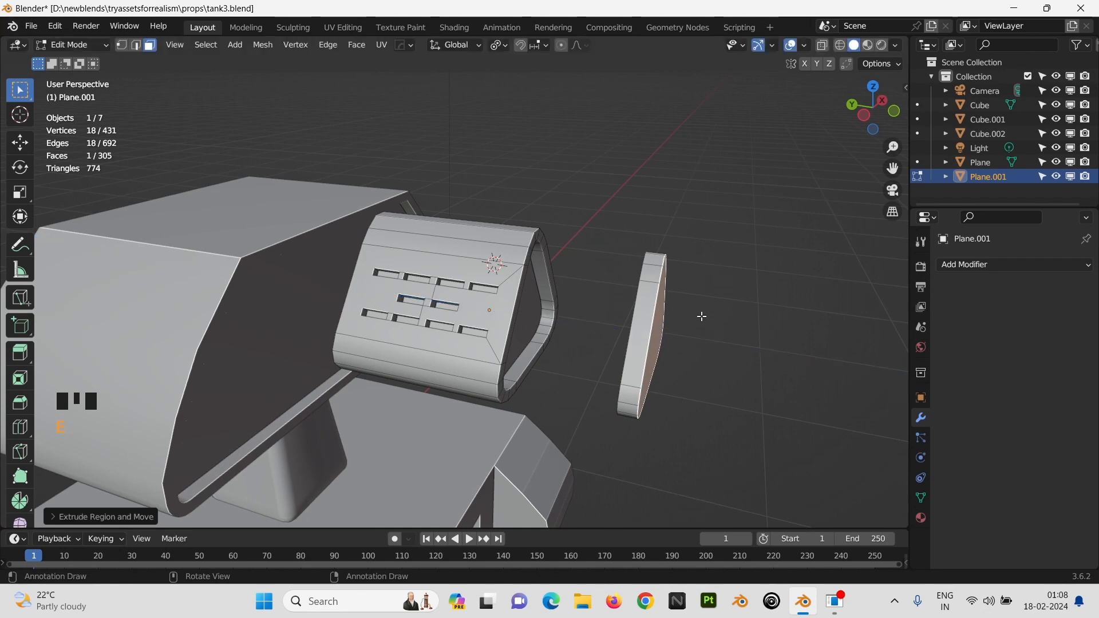
key("Tab")
key("Tab")
key("Tab")
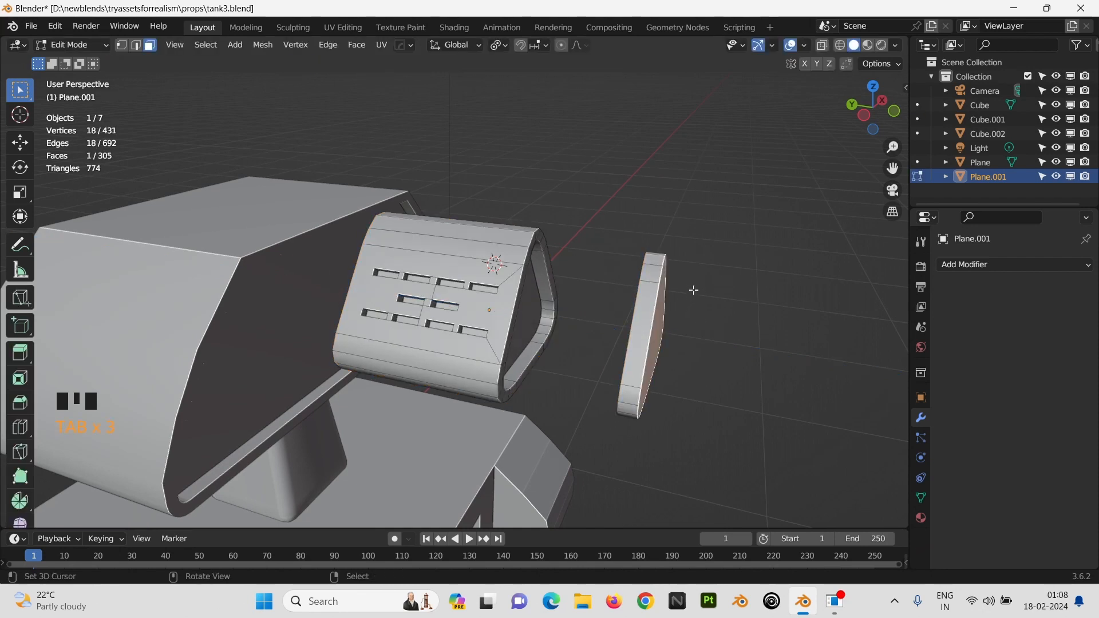
Step: Duplicate the whole triangular plate and place the copy just in front of it along the Y axis
key("l")
key("shift+d")
key("y")
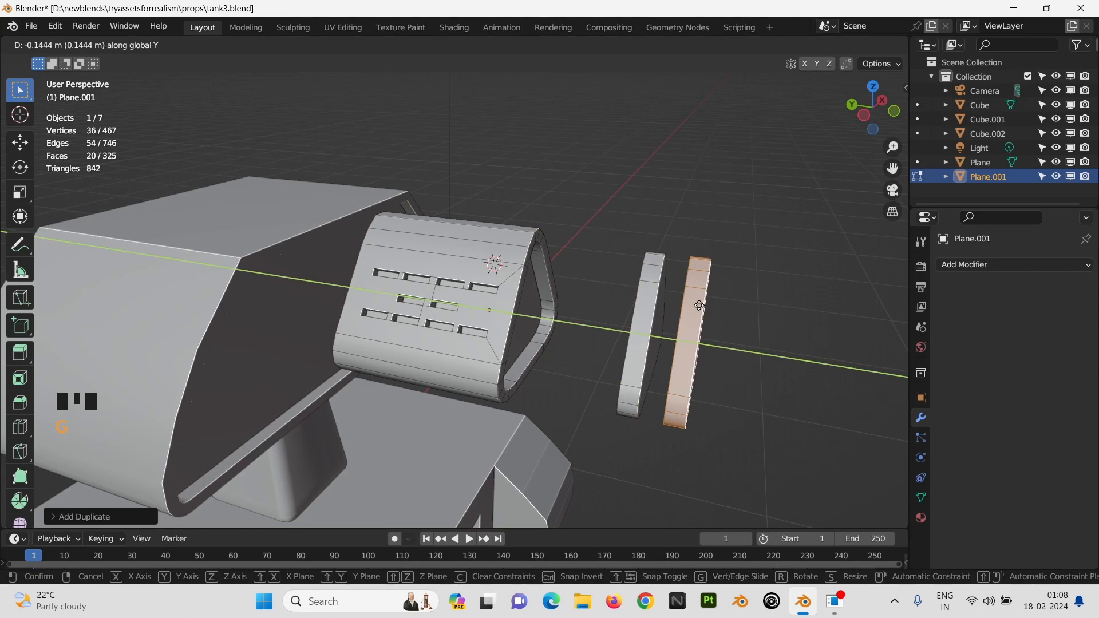
left_click(686, 312)
key("Tab")
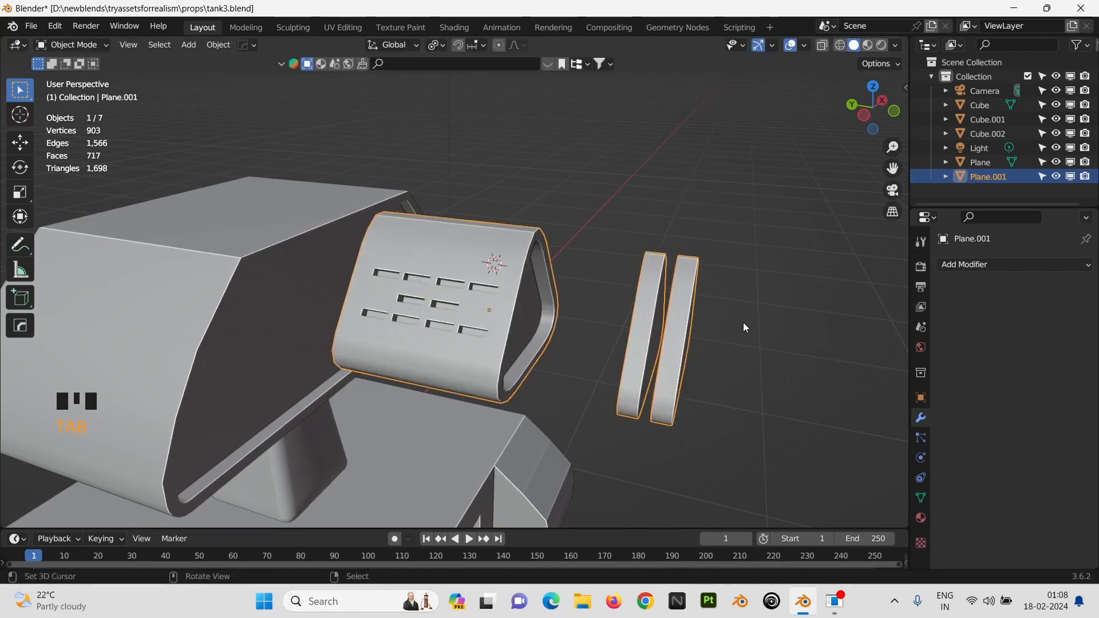
Step: In front view, place the 3D cursor in the upper part of the triangular plate and add a scaled-down mesh cylinder there
middle_click_drag(743, 321, 613, 288)
key("KP_1")
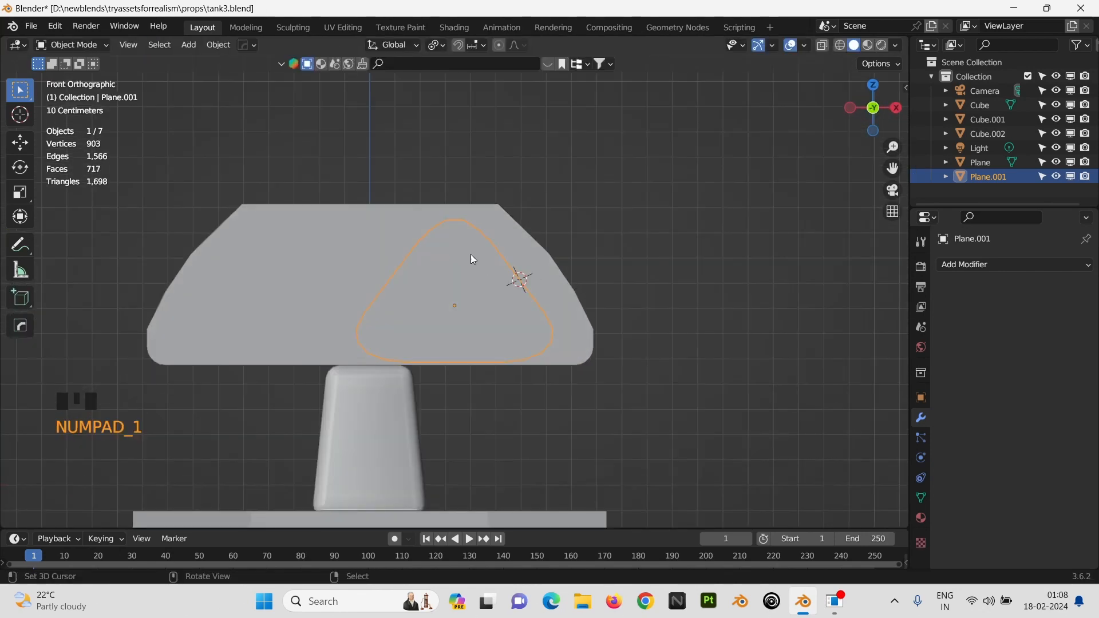
left_click(454, 260)
key("shift+a")
mouse_move(477, 199)
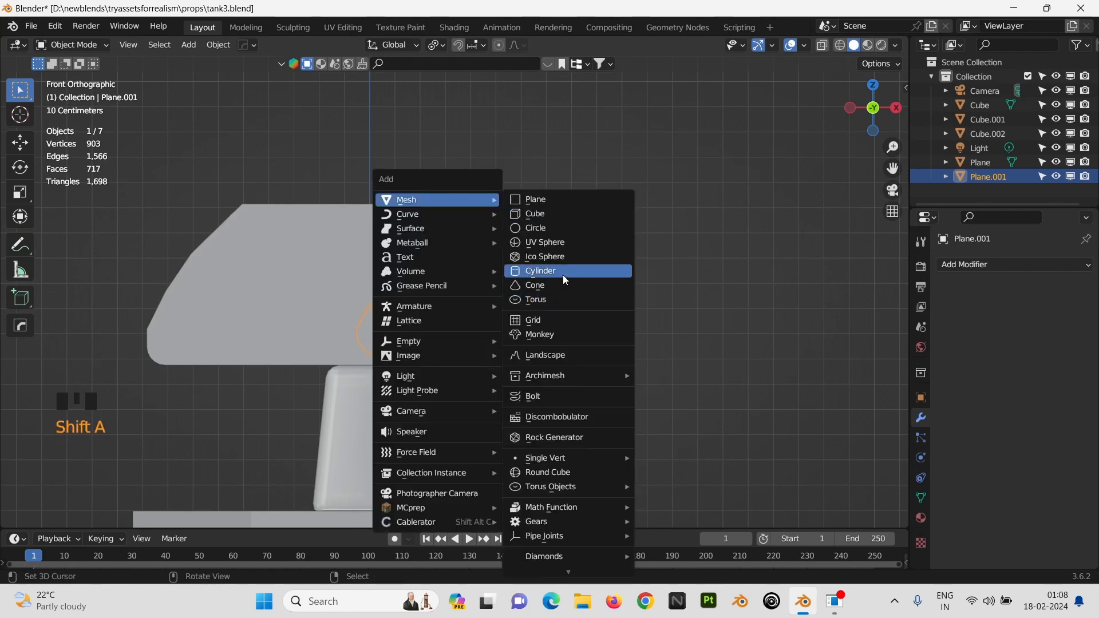
left_click(564, 278)
key("s")
left_click(421, 290)
Step: Rotate the cylinder 90 degrees so its round end faces front, and shrink its radius to about 0.41 while keeping its Y length
type("r")
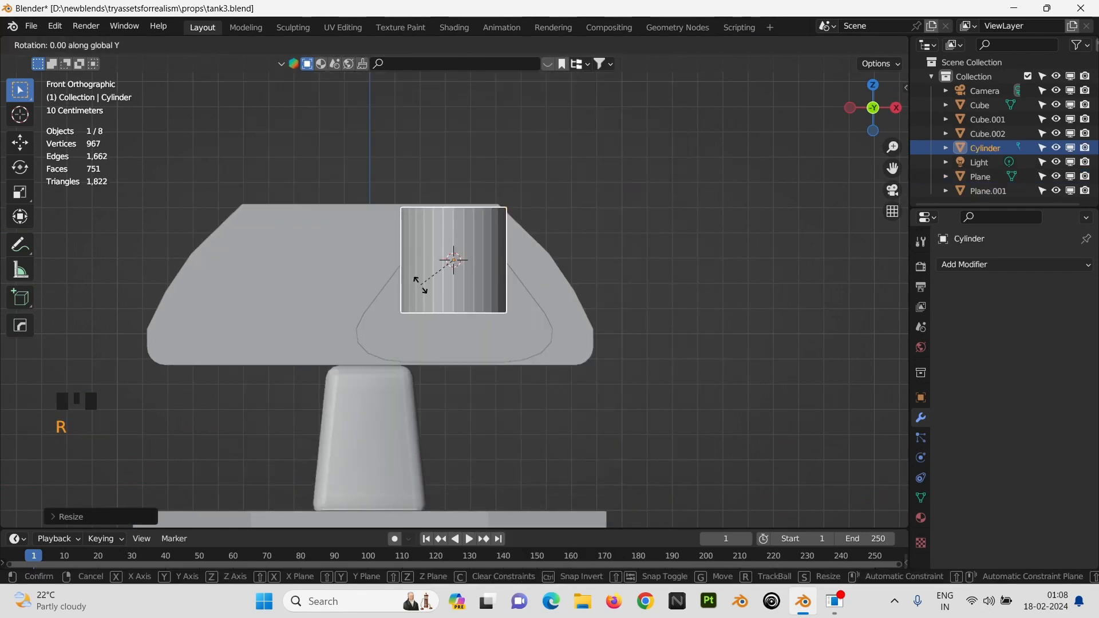
type("90")
left_click(556, 293)
key("s")
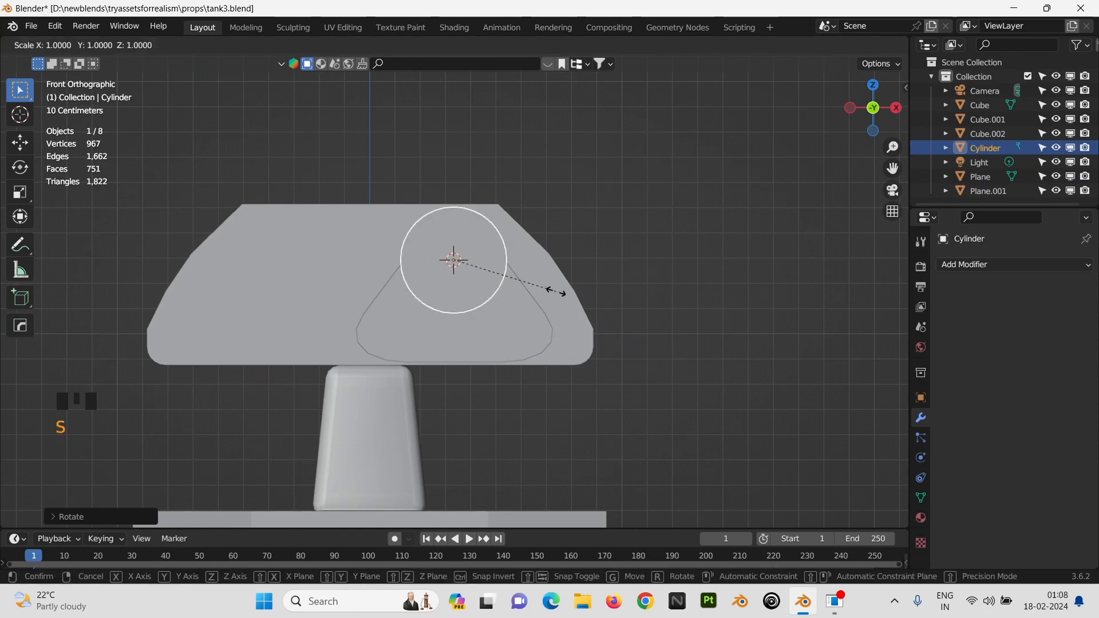
key("shift+y")
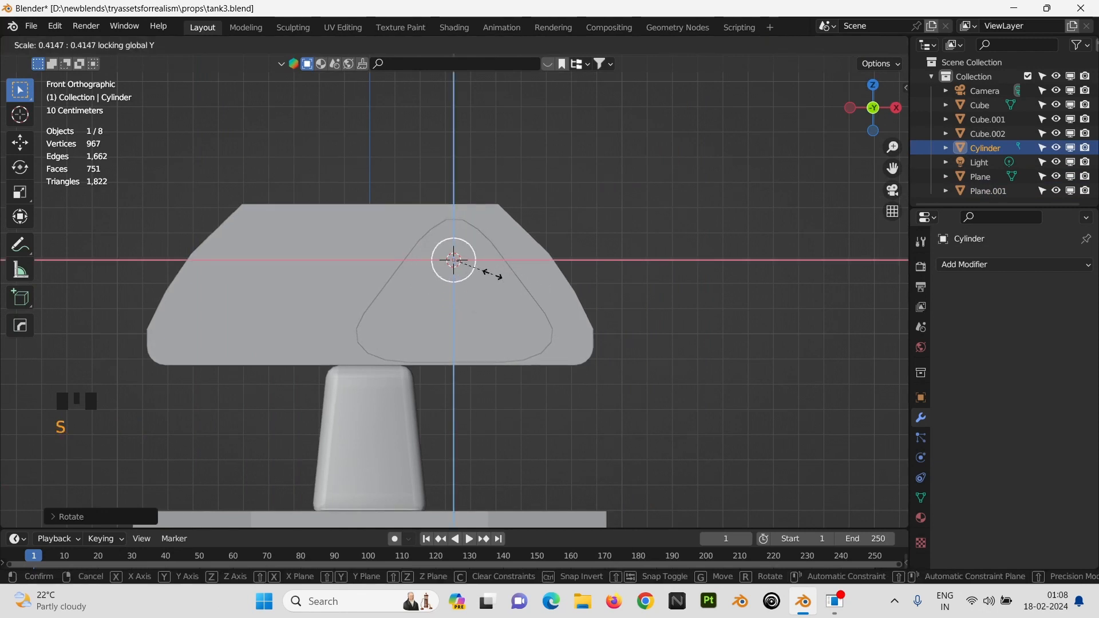
left_click(498, 278)
Step: Make the cylinder thinner while keeping its Y length, and lower it slightly along Z
middle_click_drag(521, 290, 461, 295)
scroll(455, 298, "down", 2)
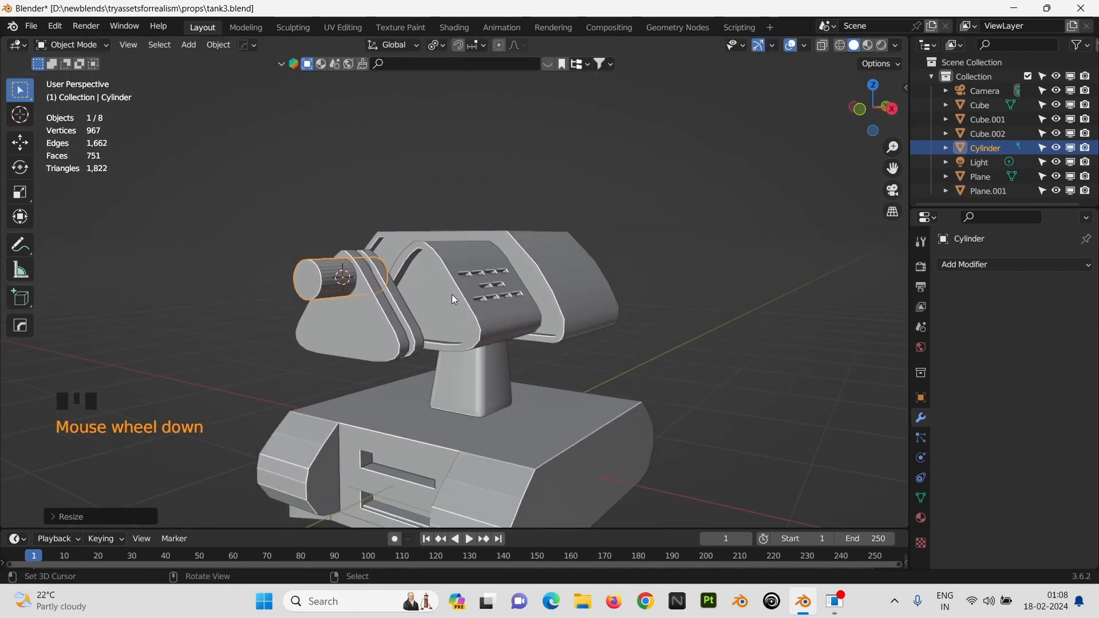
key("s")
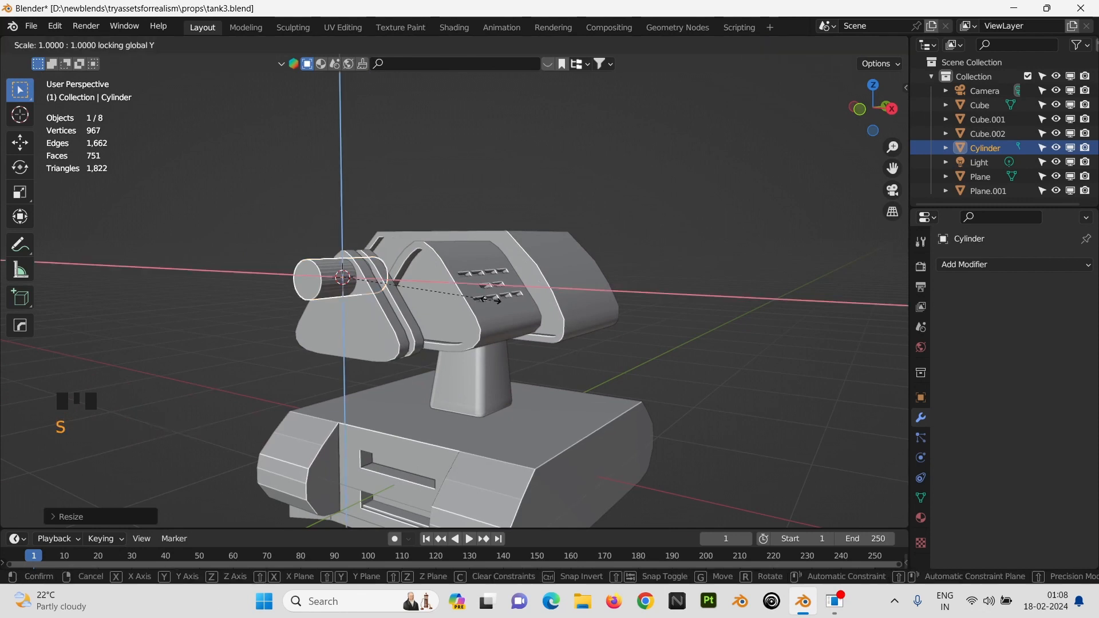
left_click(422, 297)
key("g")
key("z")
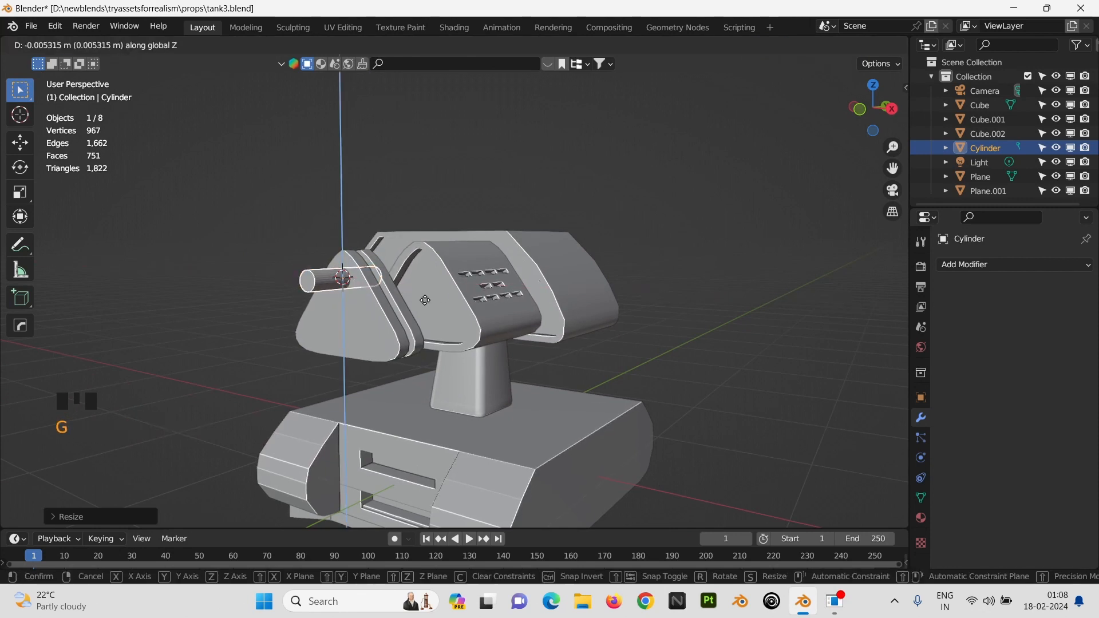
left_click(431, 304)
Step: Scale the cylinder up to barrel size in front view and apply Shade Auto Smooth to it
key("KP_1")
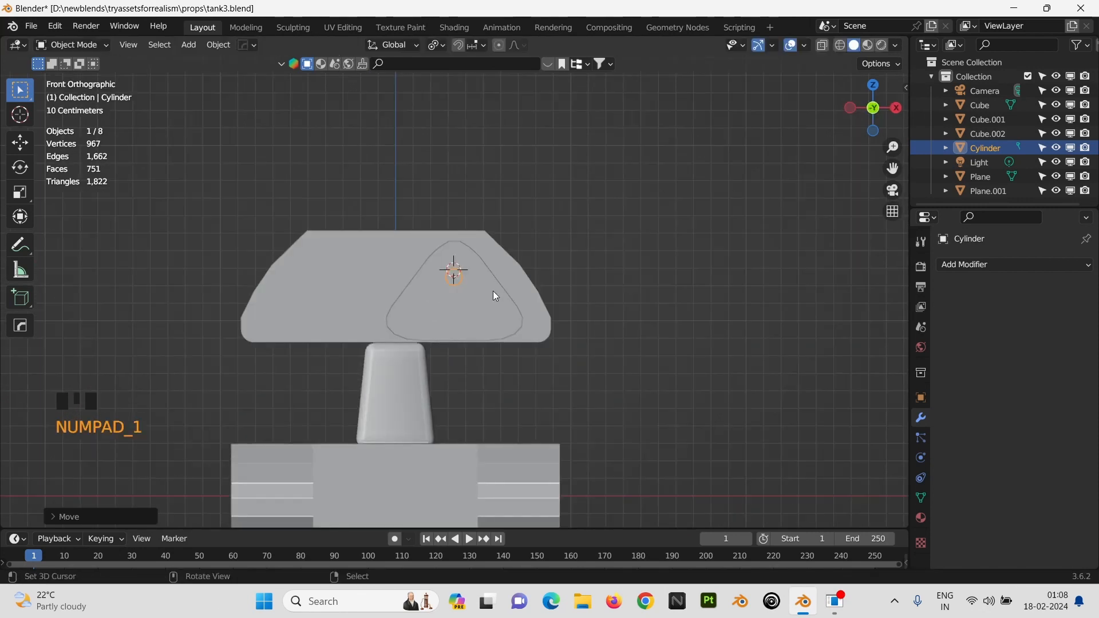
scroll(496, 296, "up", 3)
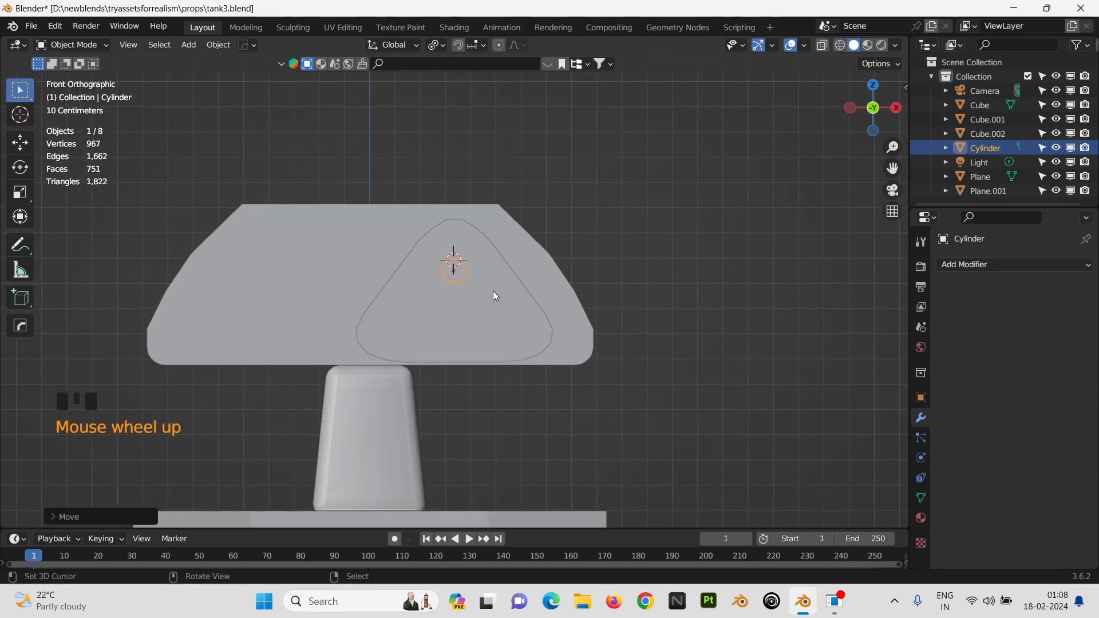
key("s")
left_click(554, 314)
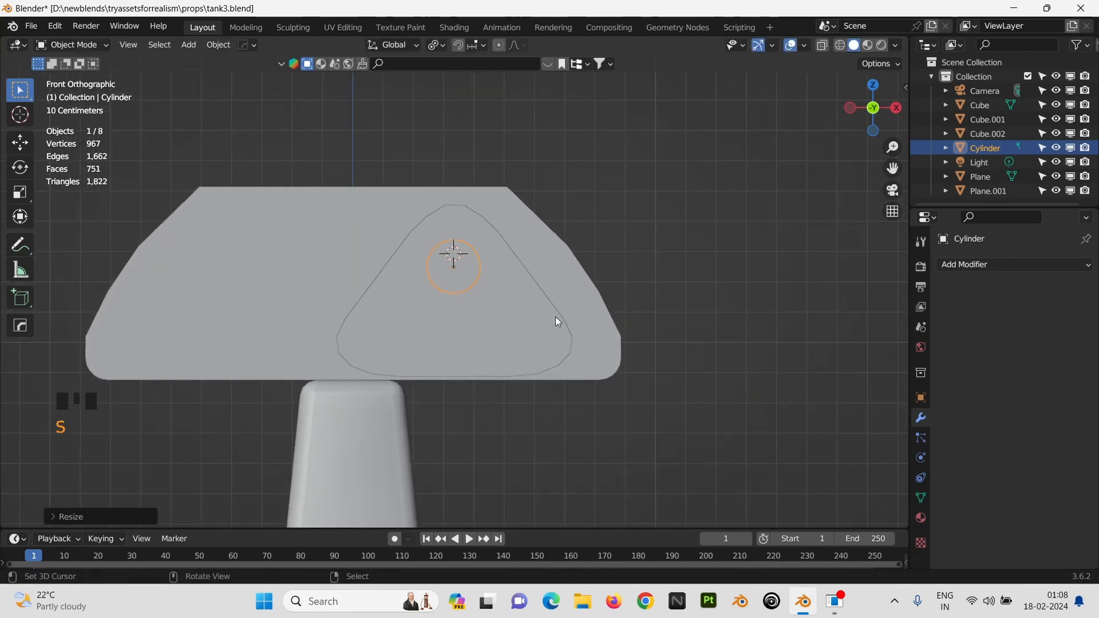
middle_click_drag(555, 317, 466, 326)
middle_click_drag(277, 289, 406, 273, "shift")
right_click(406, 273)
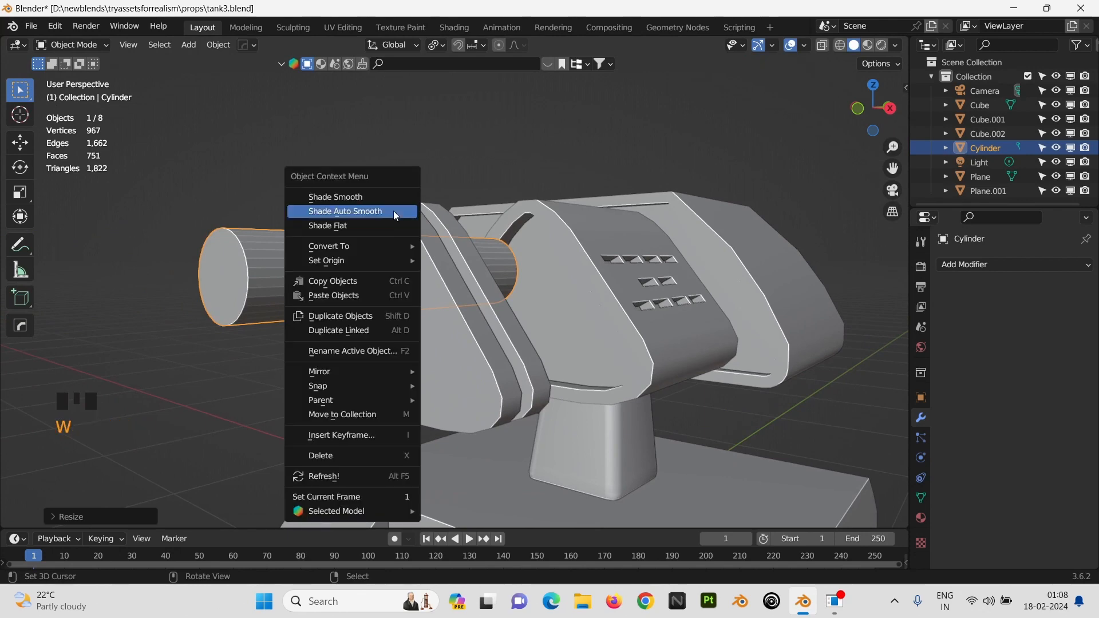
left_click(393, 210)
Step: Select the cylinder's front end face and move it back to shorten the barrel ahead of the plates
middle_click_drag(554, 270, 431, 274)
key("Tab")
left_click(358, 262)
middle_click_drag(357, 263, 458, 211)
key("g")
left_click(483, 277)
Step: Inset the barrel's front face to leave a thin rim and extrude it inward to hollow the muzzle
key("Tab")
key("Tab")
key("i")
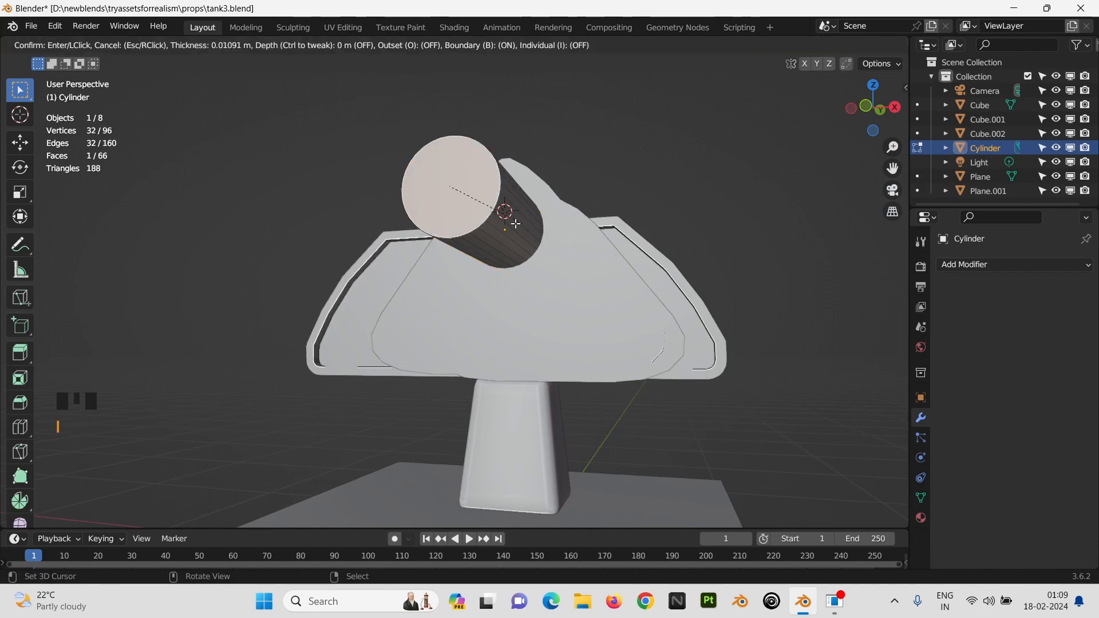
left_click(497, 215)
middle_click_drag(497, 216, 468, 257)
key("e")
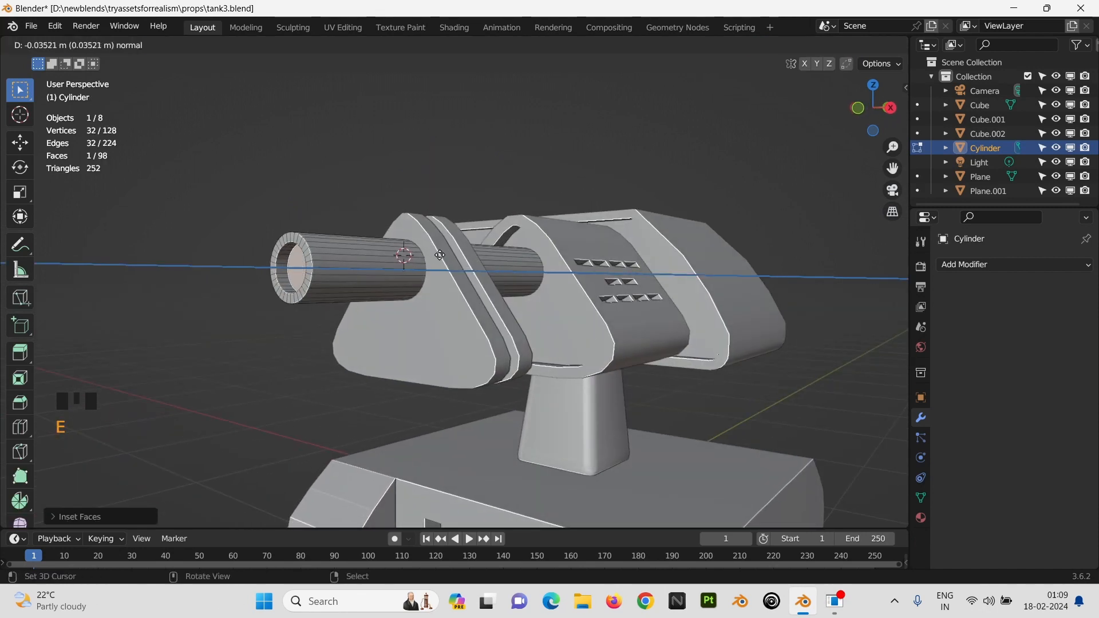
left_click(460, 262)
key("Tab")
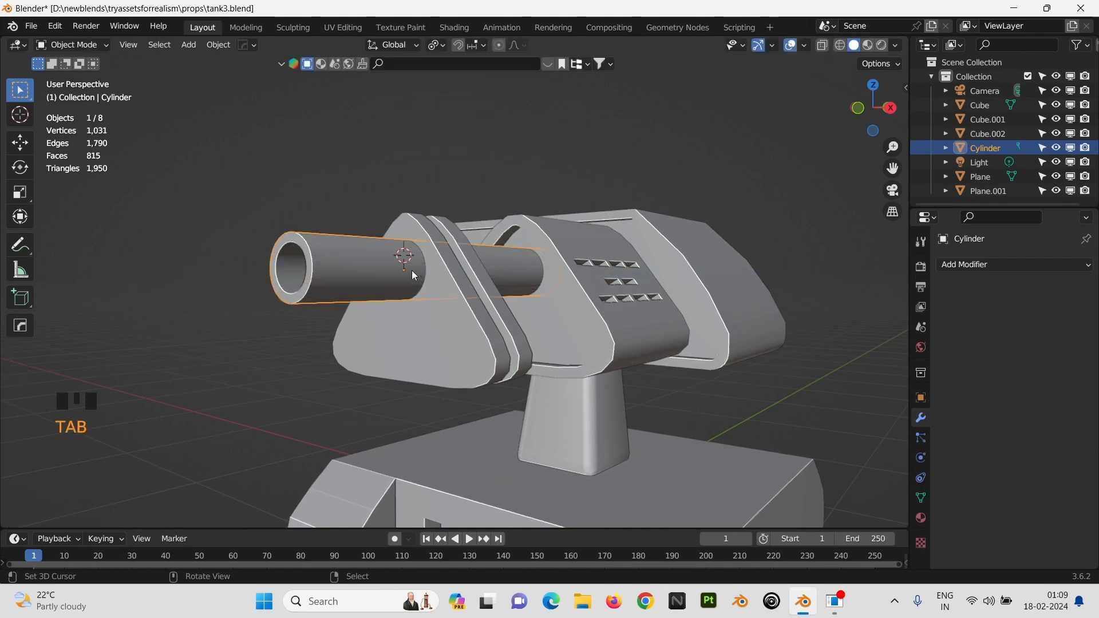
Step: Duplicate the barrel in front view and position the copy in the lower-left corner of the triangular plate
key("KP_1")
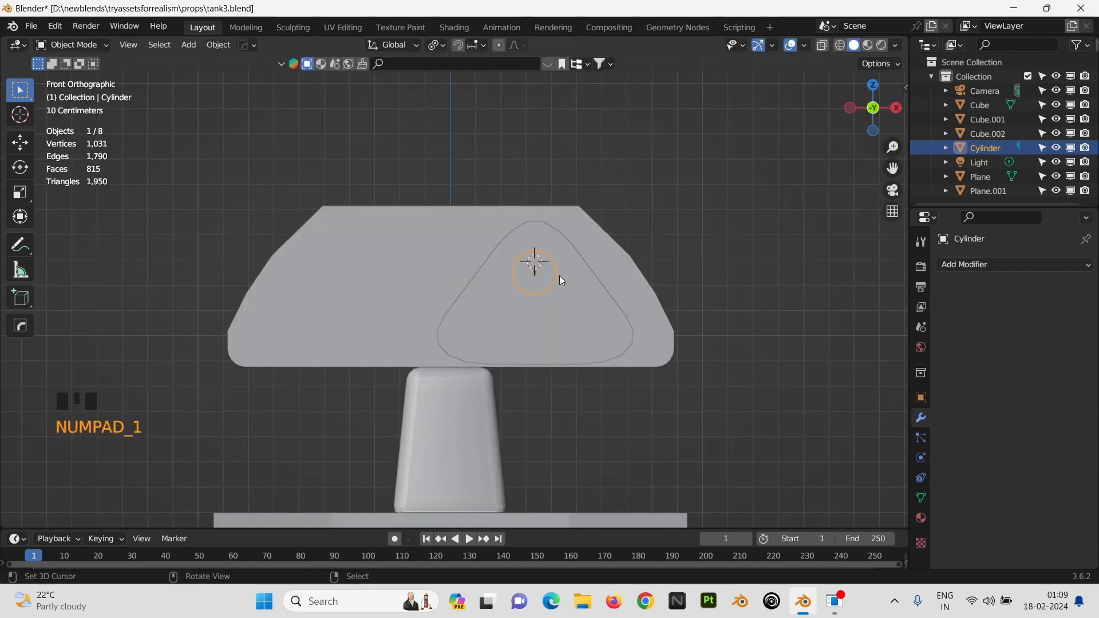
key("shift+d")
key("g")
left_click(575, 338)
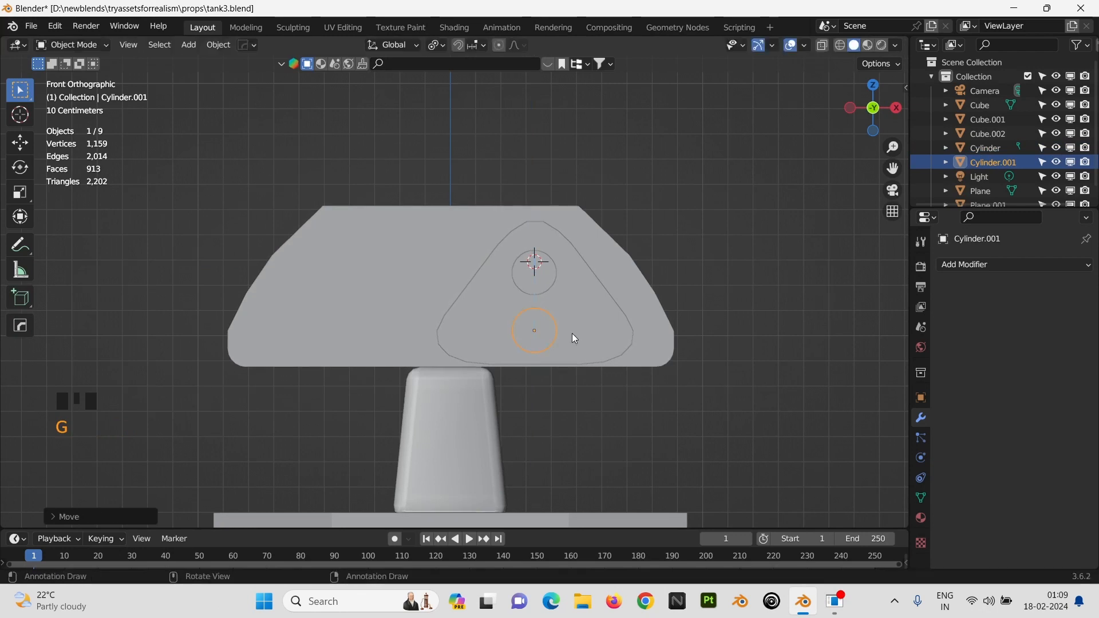
key("g")
key("x")
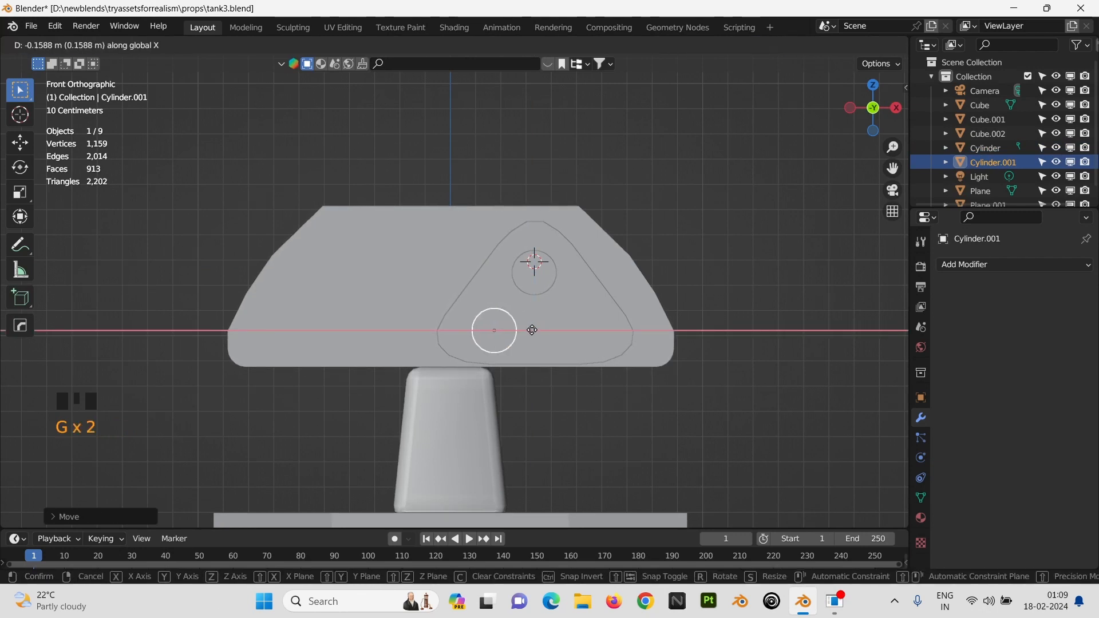
left_click(533, 331)
key("g")
key("z")
left_click(539, 316)
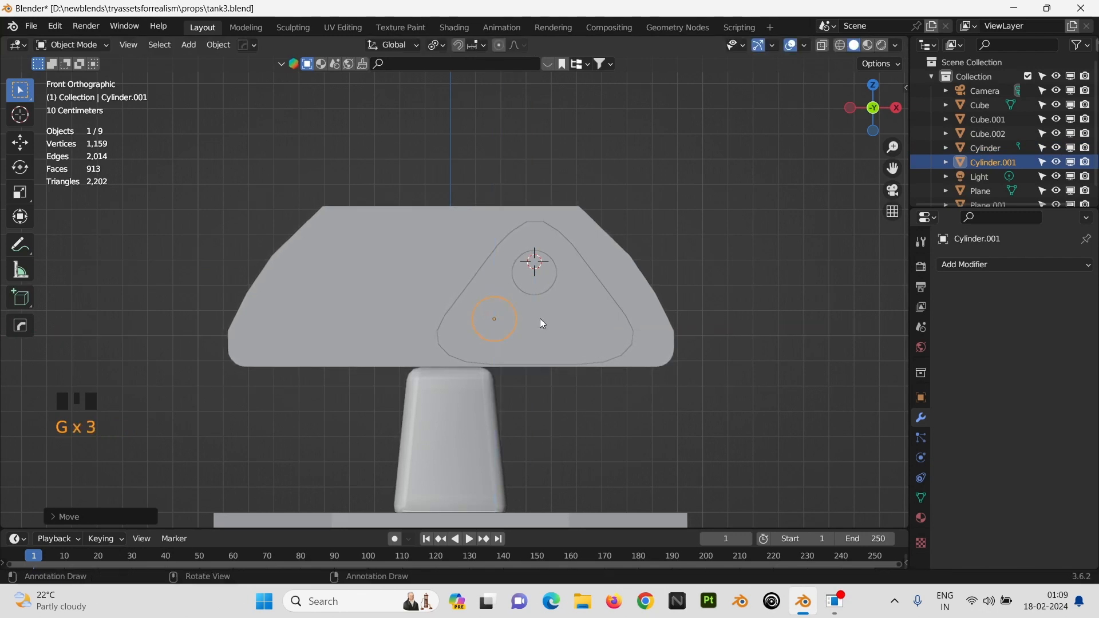
Step: Duplicate the lower-left barrel and move the copy along X to the plate's lower-right corner
key("shift+d")
key("g")
key("x")
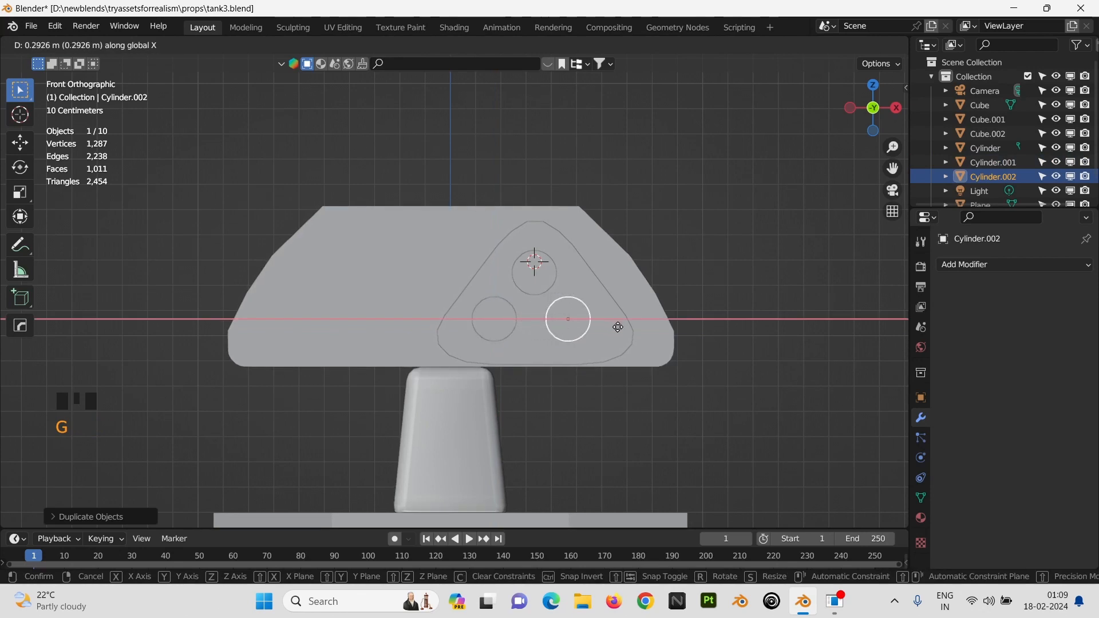
left_click(623, 330)
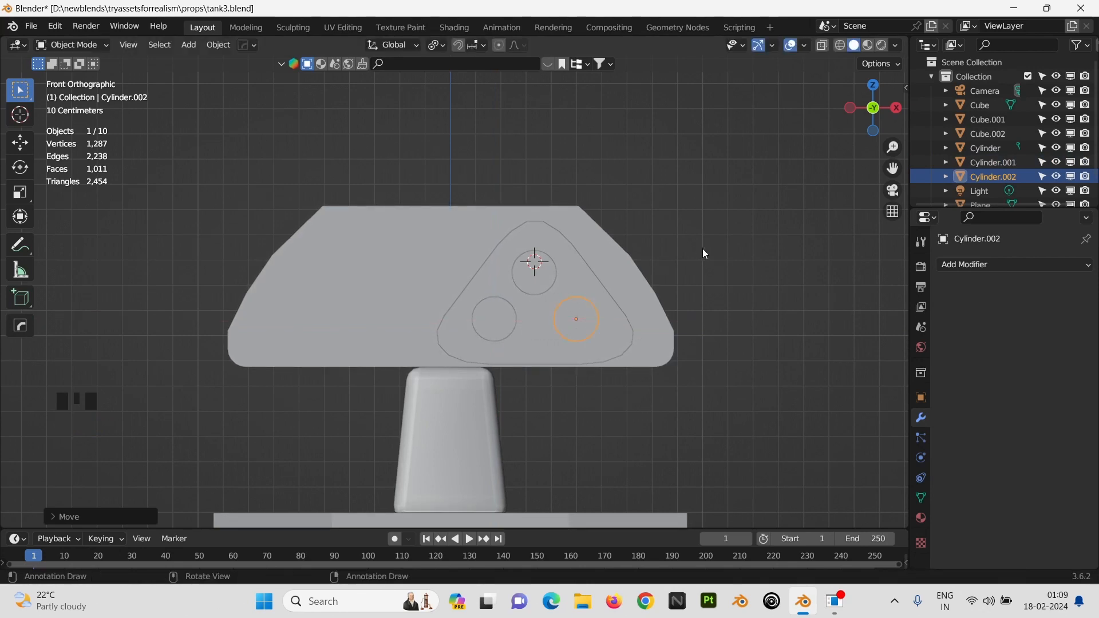
Step: View the gun from the side and select all three barrels together
right_click(727, 253)
middle_click_drag(727, 253, 445, 287)
left_click_drag(379, 256, 393, 359)
key("Tab")
key("g")
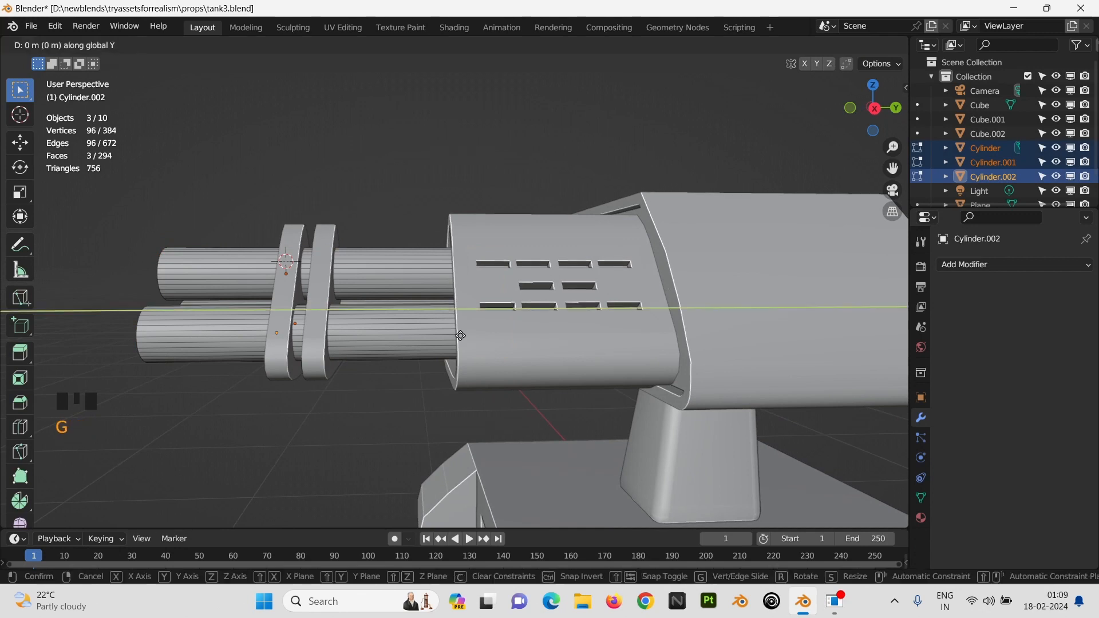
right_click(404, 325)
key("ctrl+z")
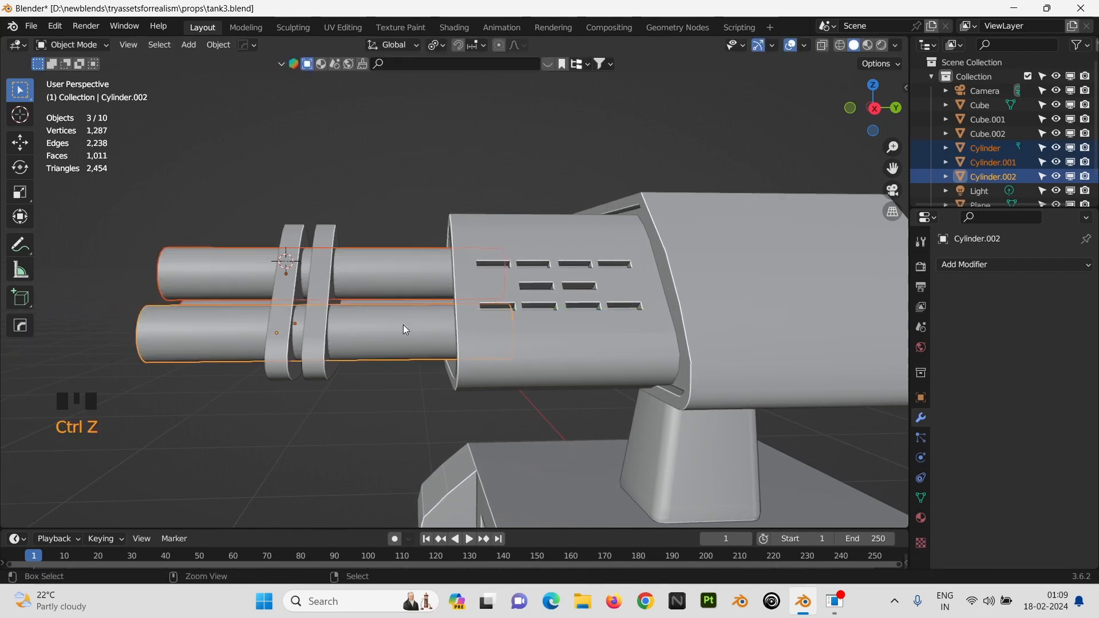
Step: Move the three barrels forward along Y clear of the housing and select their rear end faces in Edit Mode
key("g")
key("y")
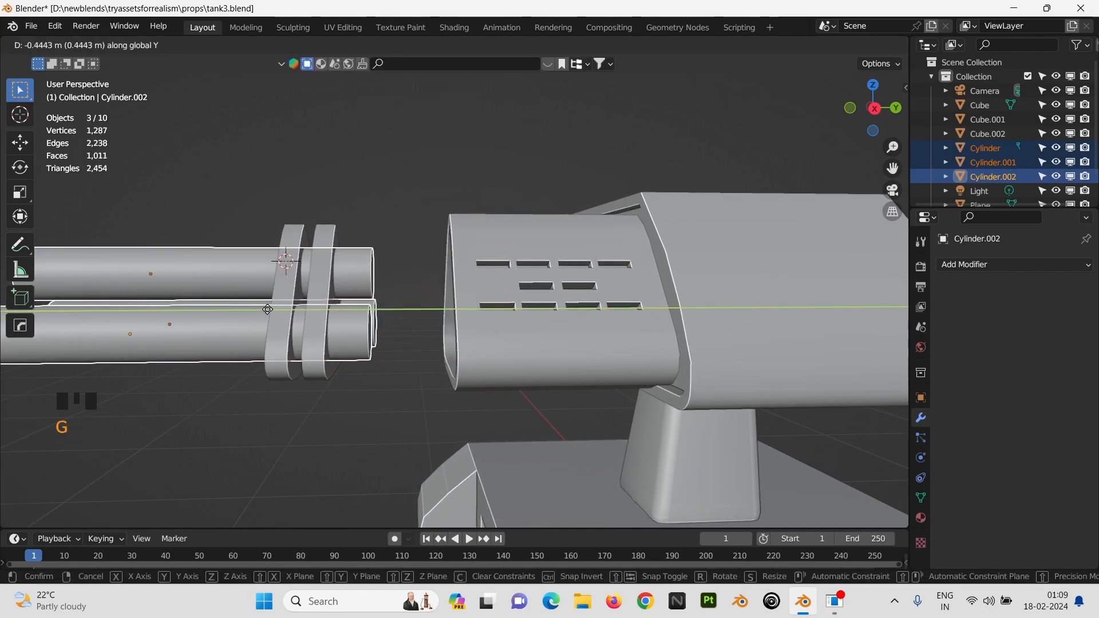
middle_click_drag(120, 285, 183, 309)
key("Tab")
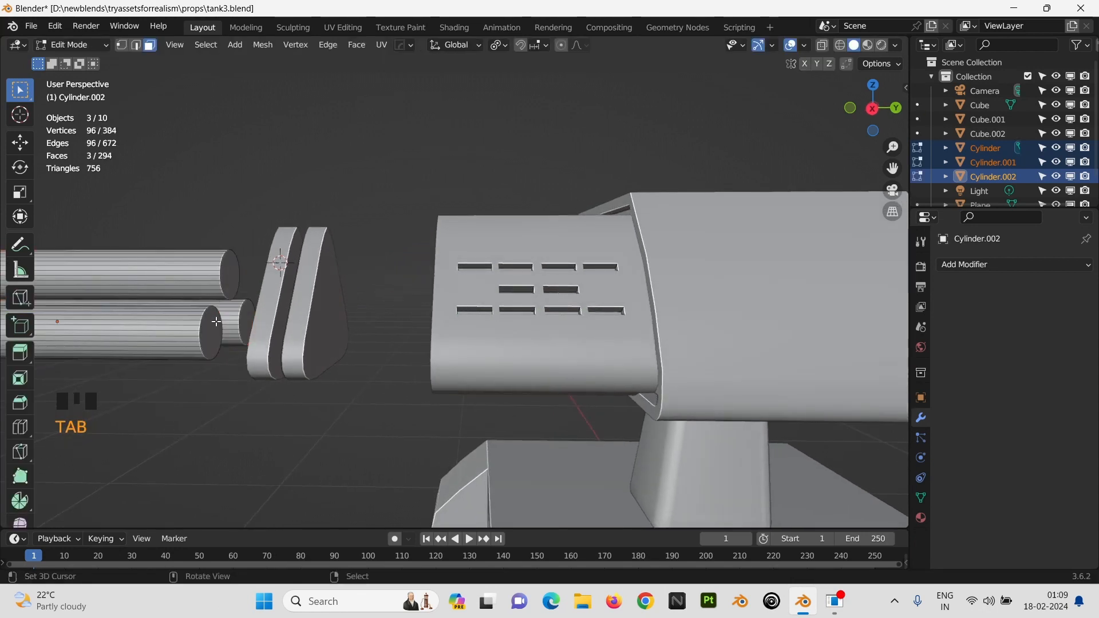
right_click(259, 227)
right_click(234, 278)
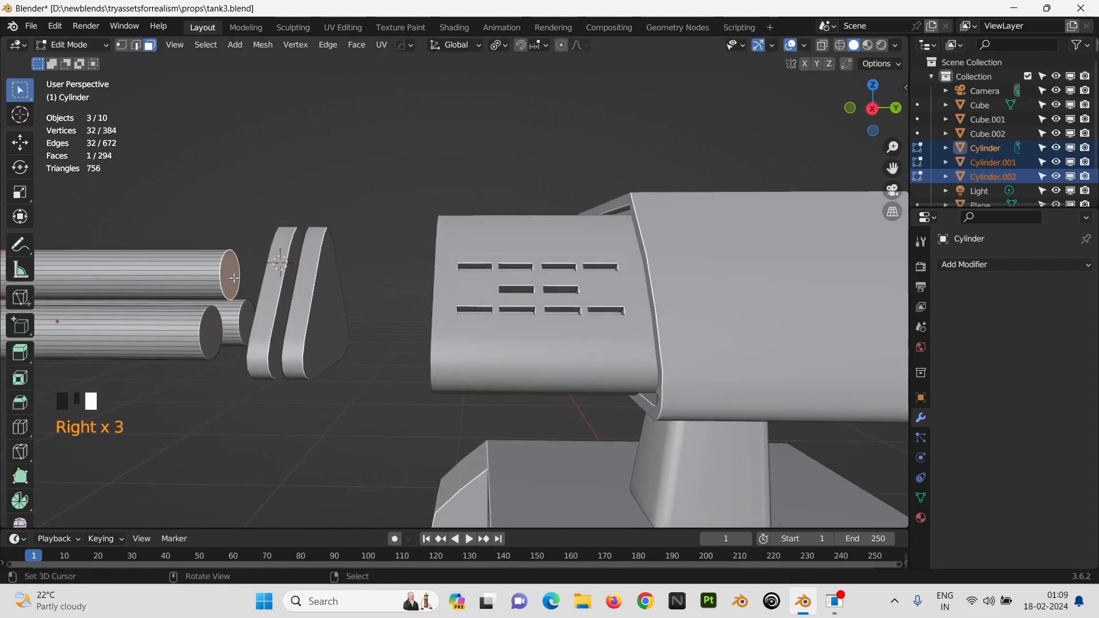
right_click(215, 338, "shift")
right_click(245, 322, "shift")
Step: Move the three barrels back along Y through both triangular plates and into the vented housing, leaving their front ends slightly protruding
key("Tab")
key("g")
key("y")
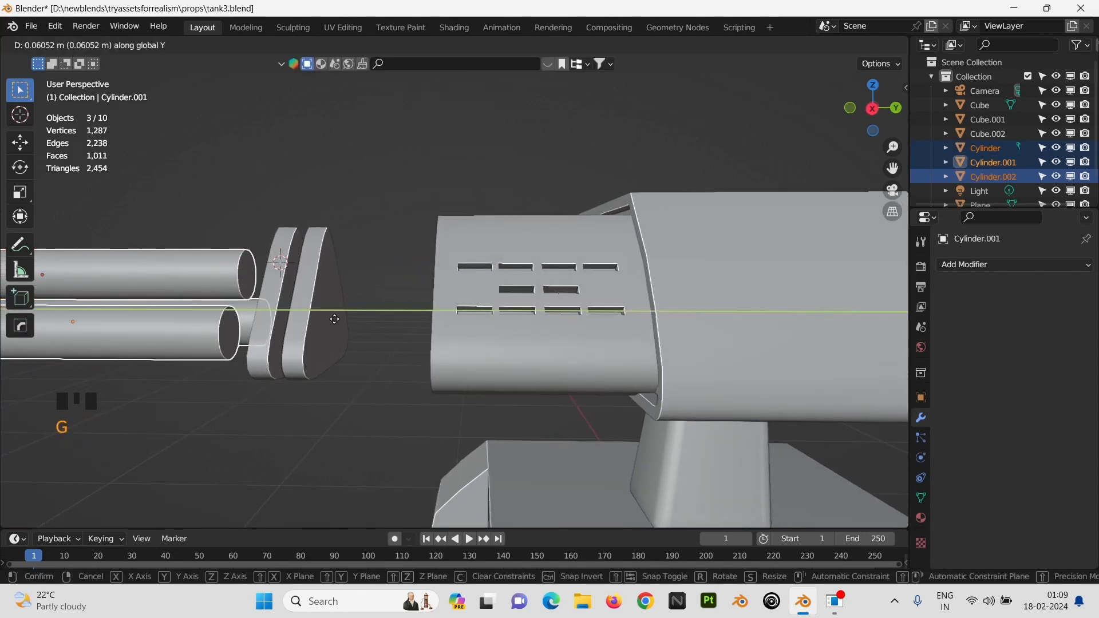
left_click(591, 338)
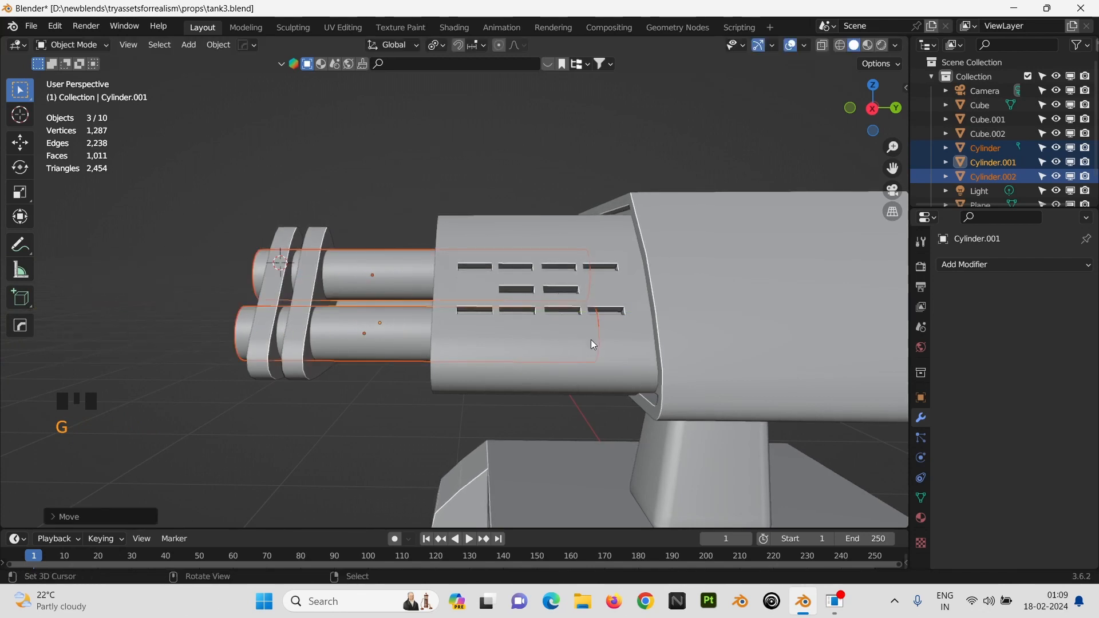
middle_click_drag(591, 339, 509, 368)
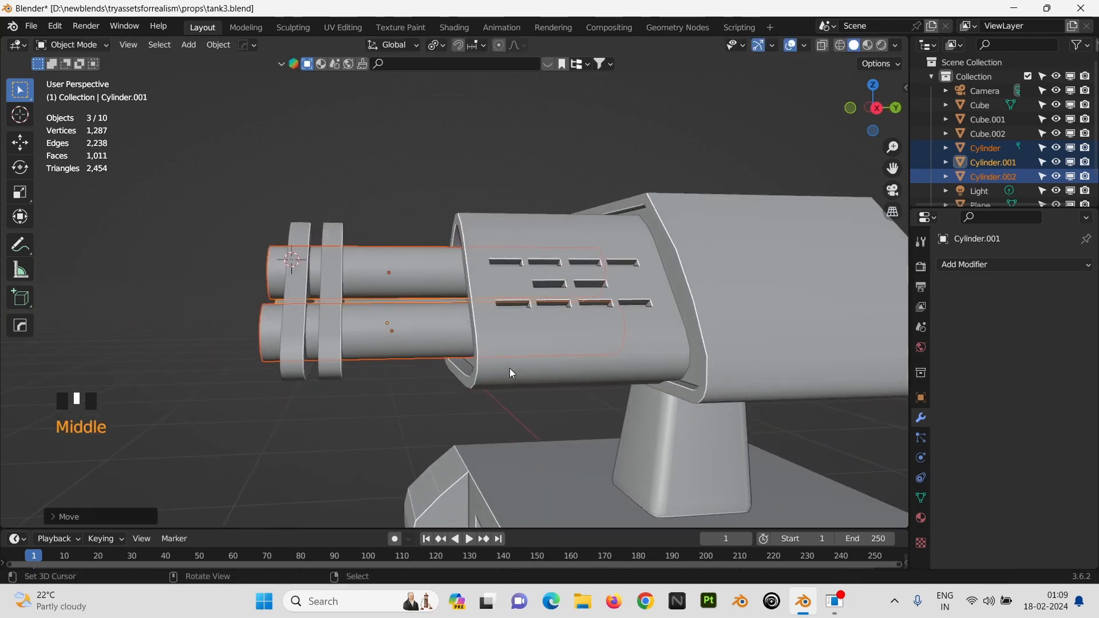
key("g")
key("y")
left_click(559, 370)
key("g")
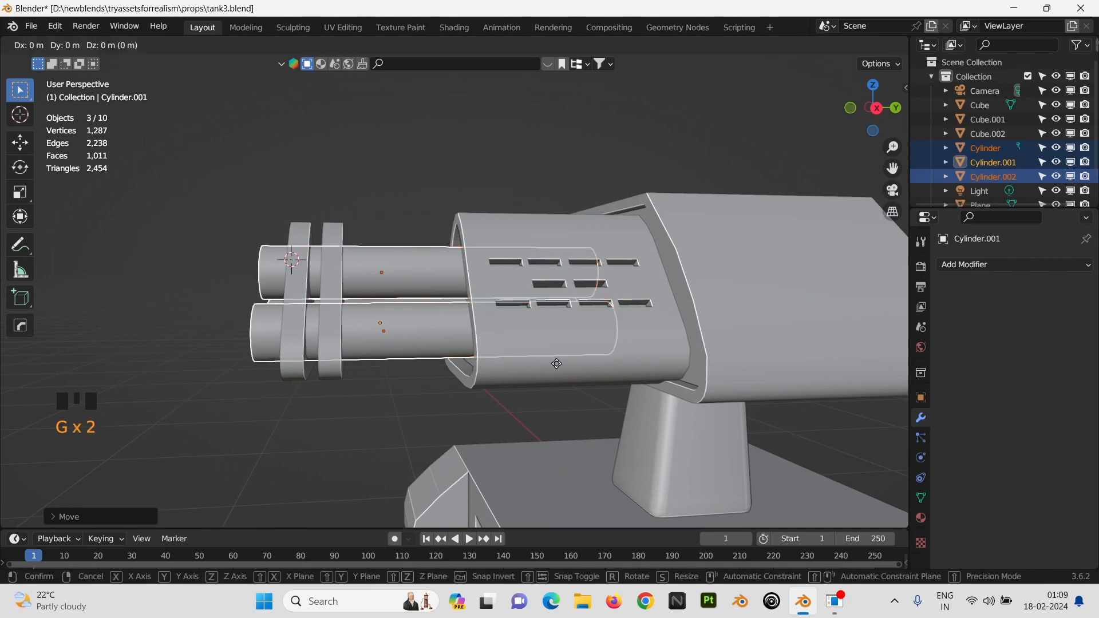
right_click(535, 361)
Step: Shorten the three barrels by moving their selected rear end faces forward along Y in Edit Mode, then return to Object Mode
key("Tab")
key("g")
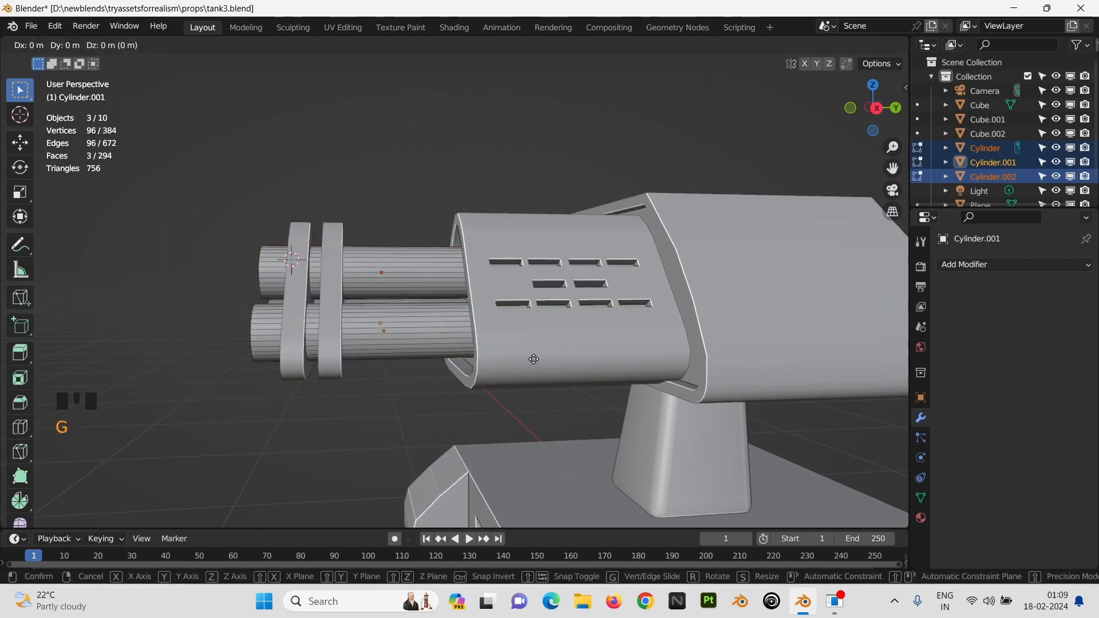
key("y")
left_click(435, 370)
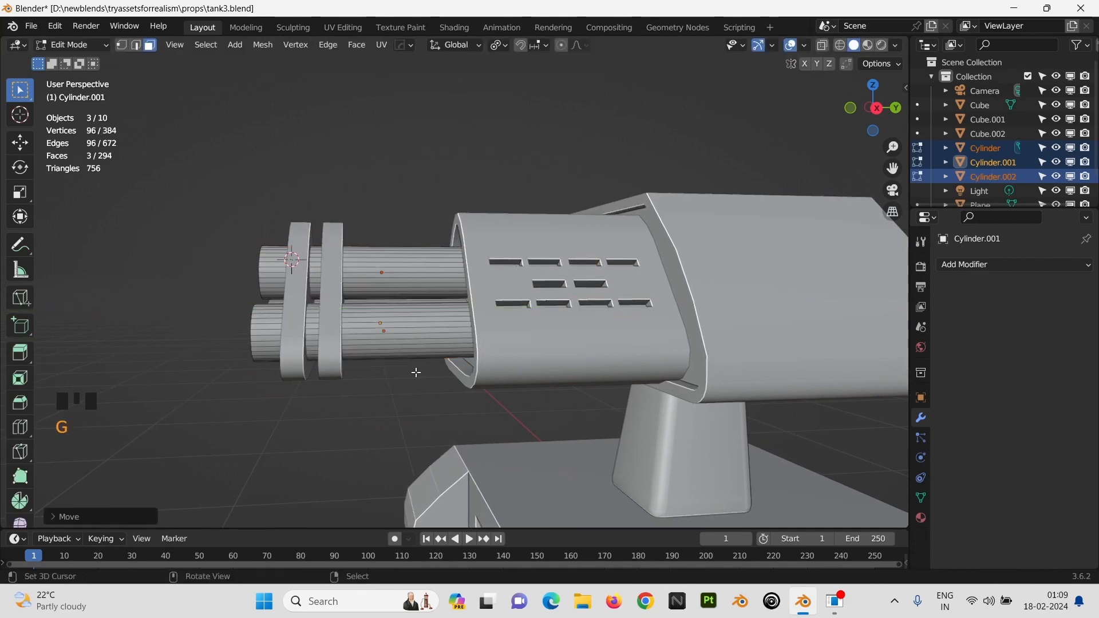
middle_click_drag(412, 372, 435, 263)
key("Tab")
Step: Scale the turret body along X to about 1.34 and enlarge it along Z as well
key("KP_1")
scroll(546, 353, "down", 3)
left_click(436, 263)
key("s")
key("x")
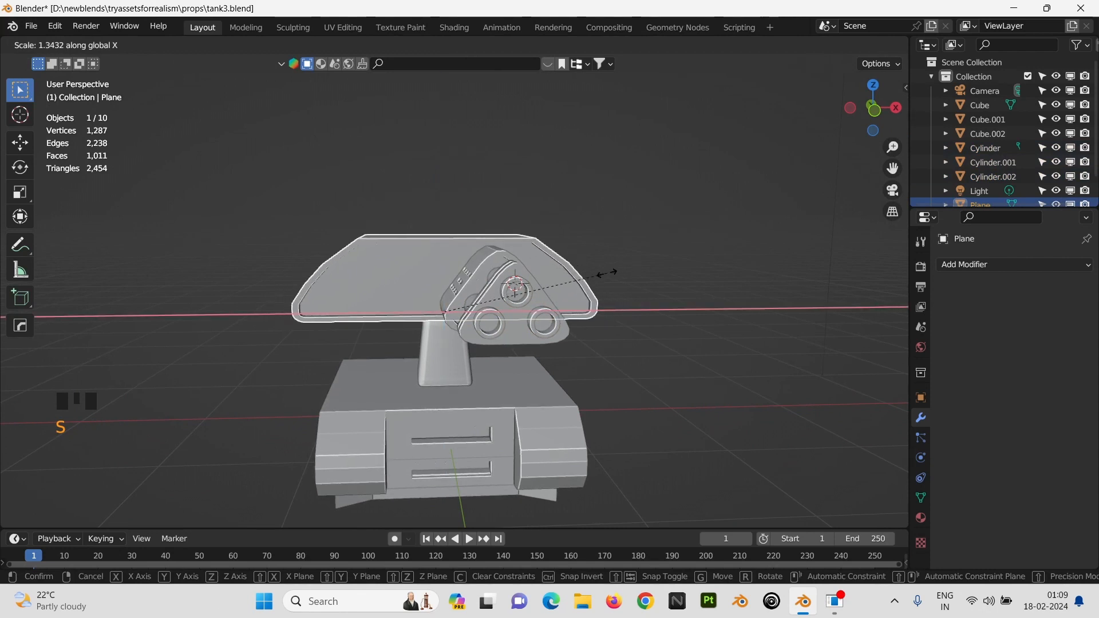
left_click(607, 273)
key("s")
key("z")
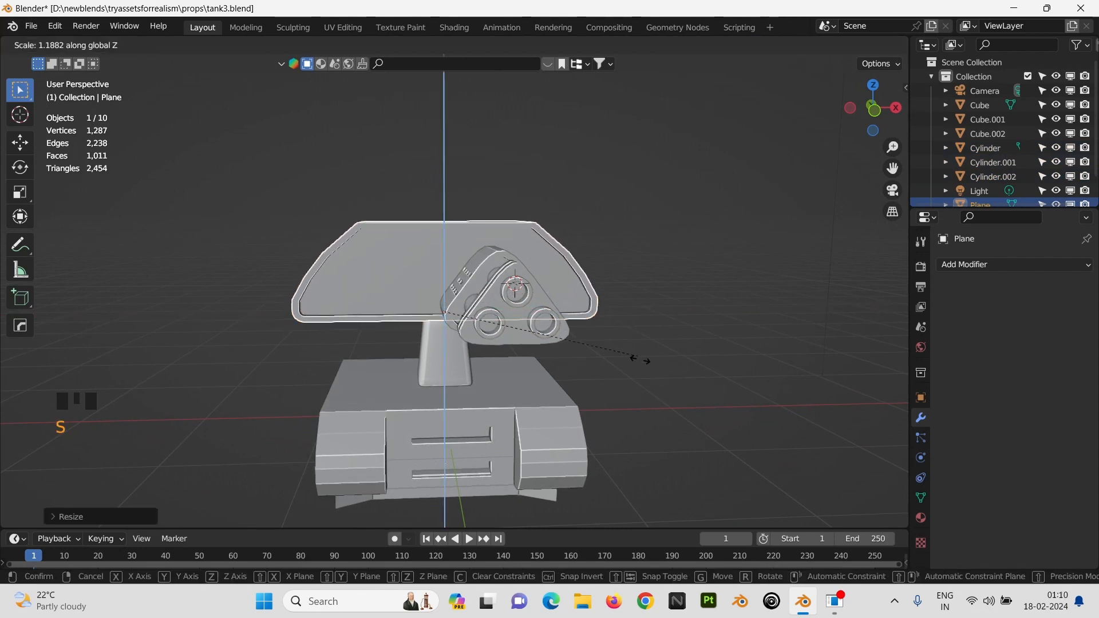
left_click(664, 398)
Step: Select the complete gun assembly and move it in front view about 0.1 m along X and 0.12 m up within the turret face
middle_click_drag(664, 397, 468, 349)
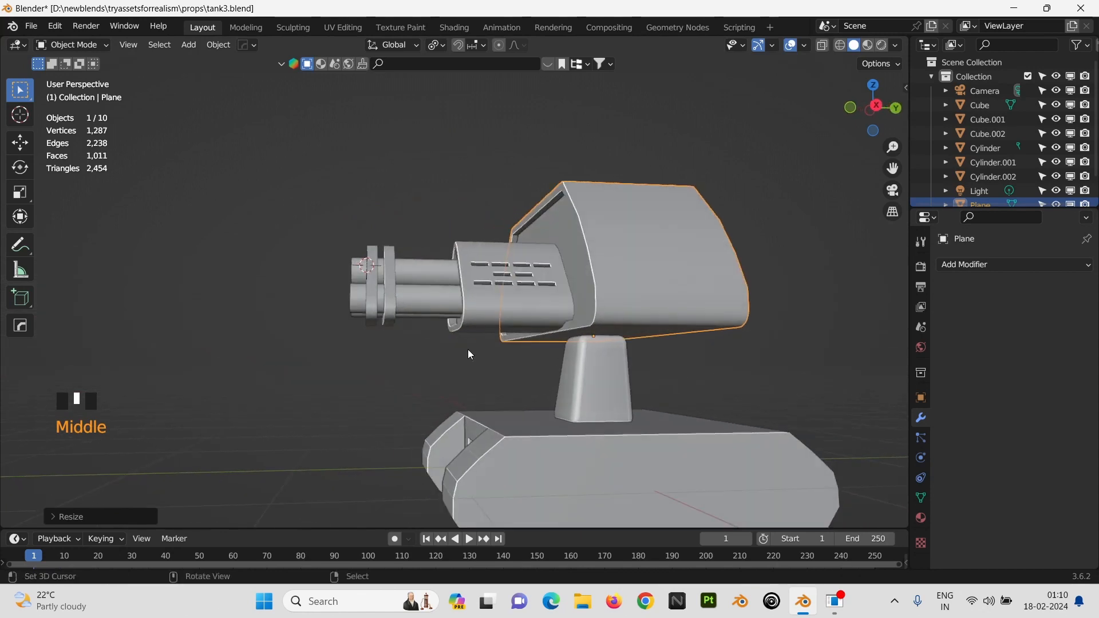
left_click_drag(458, 288, 321, 212)
middle_click_drag(477, 302, 532, 315)
key("KP_1")
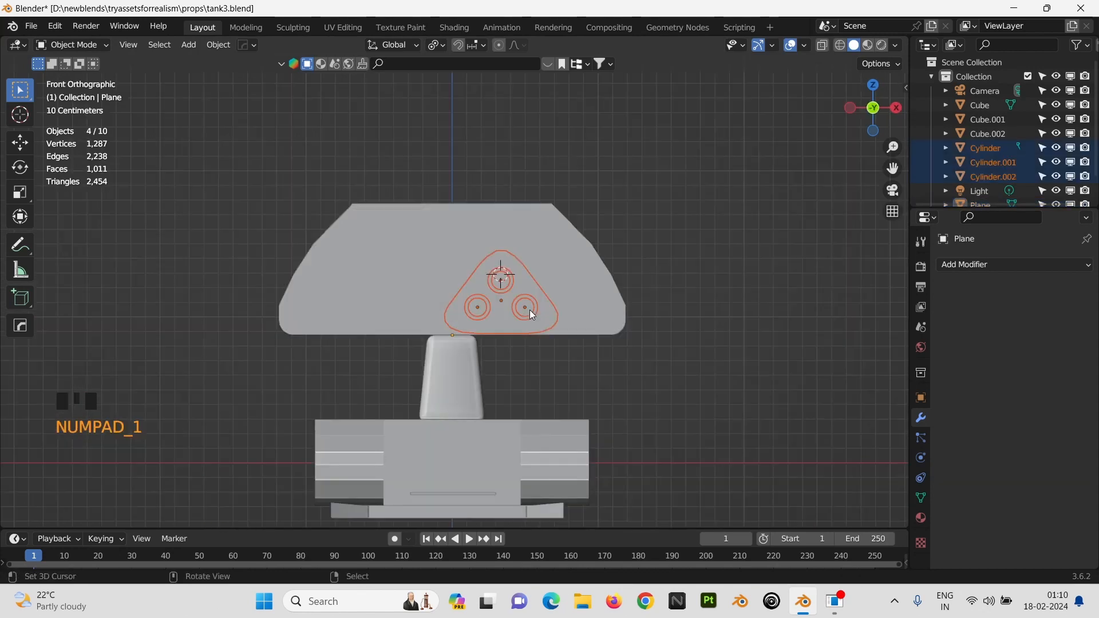
key("g")
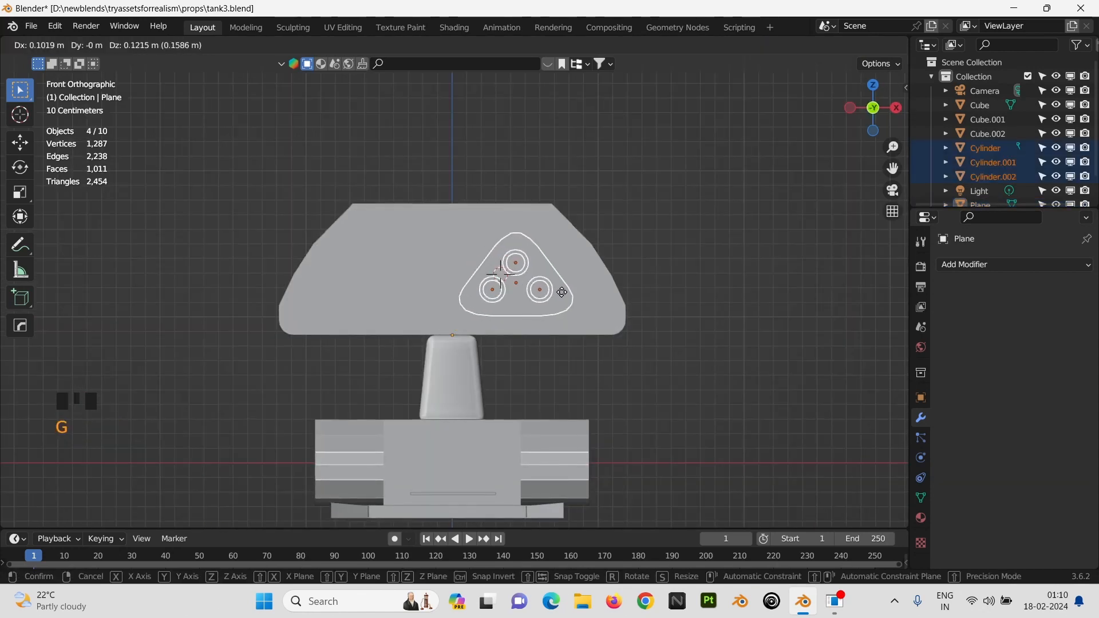
left_click(566, 296)
Step: Change the transform pivot point and scale up the selected gun assembly
key("s")
right_click(579, 304)
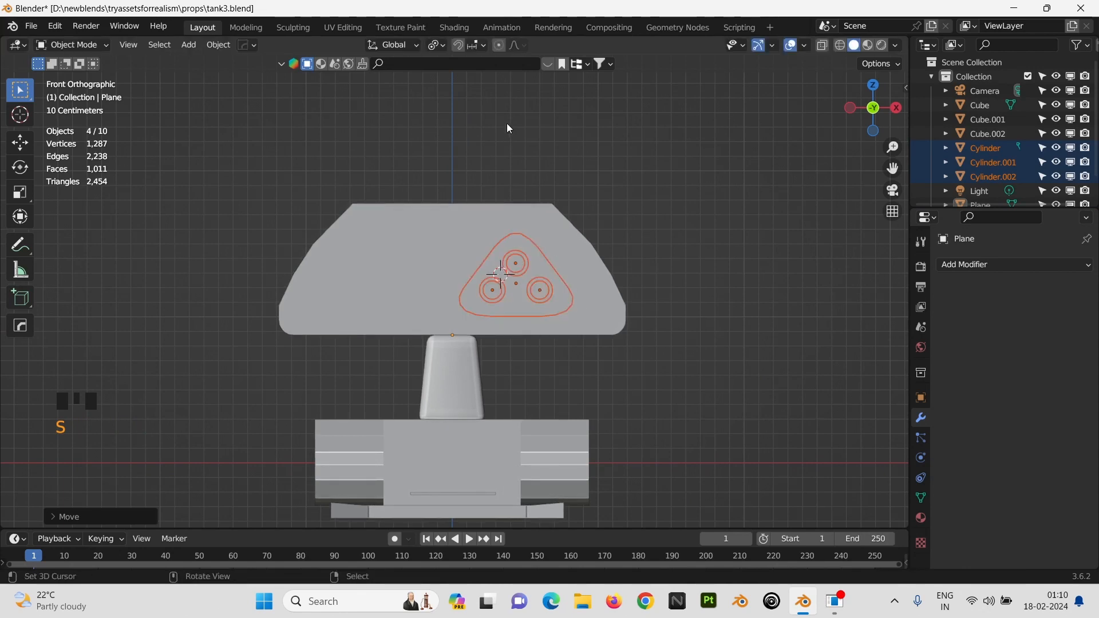
left_click(435, 45)
left_click(492, 105)
key("s")
left_click(649, 273)
Step: Shift the gun assembly along X in top view, further from the turret's centre line
middle_click_drag(649, 272, 644, 344)
key("KP_7")
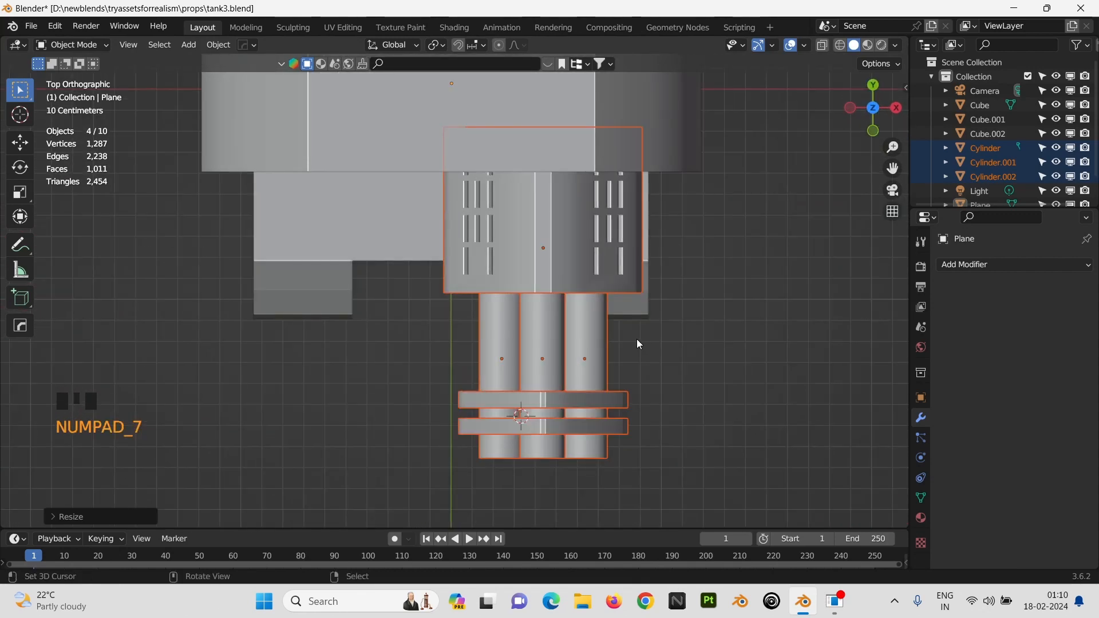
key("g")
key("x")
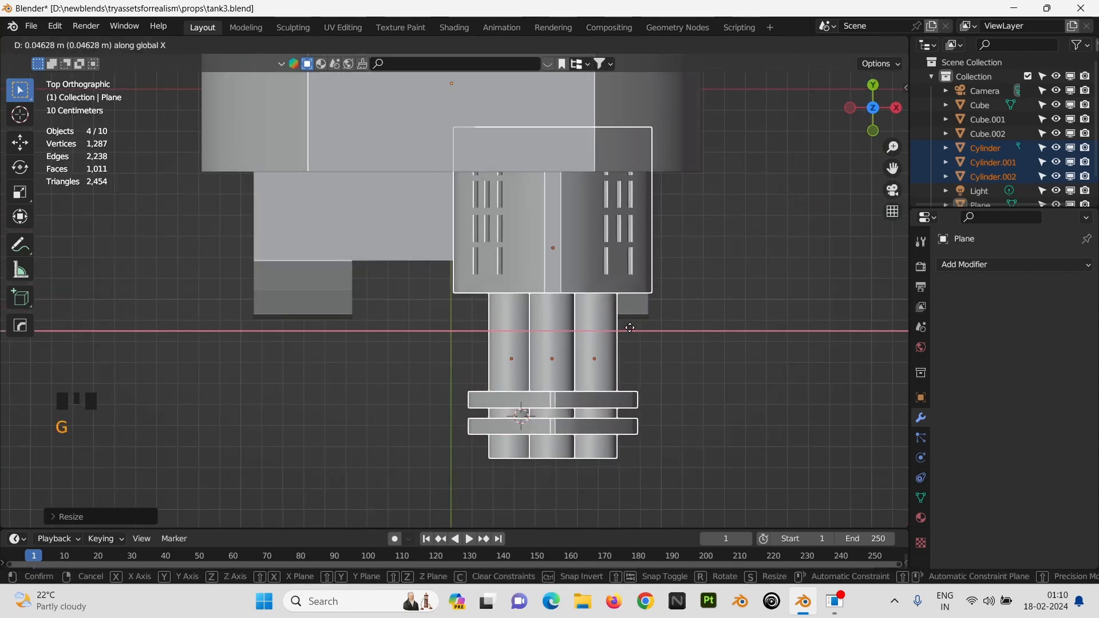
left_click(639, 355)
Step: Duplicate the gun assembly along X and position the copy on the opposite half of the turret front
middle_click_drag(638, 355, 646, 269)
middle_click_drag(643, 239, 644, 234)
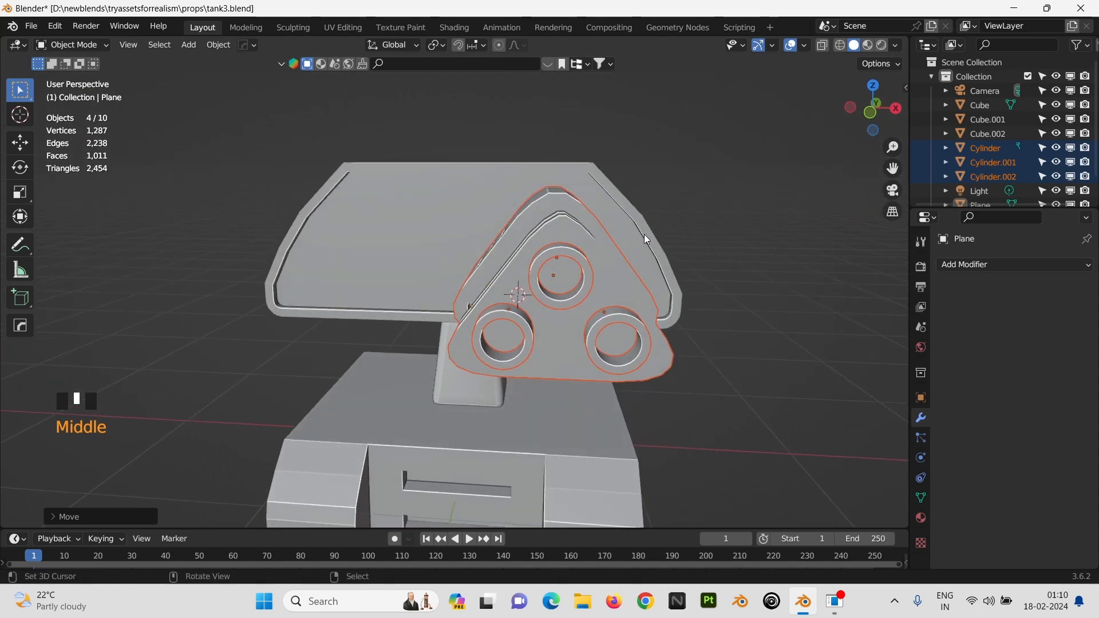
key("shift+d")
key("x")
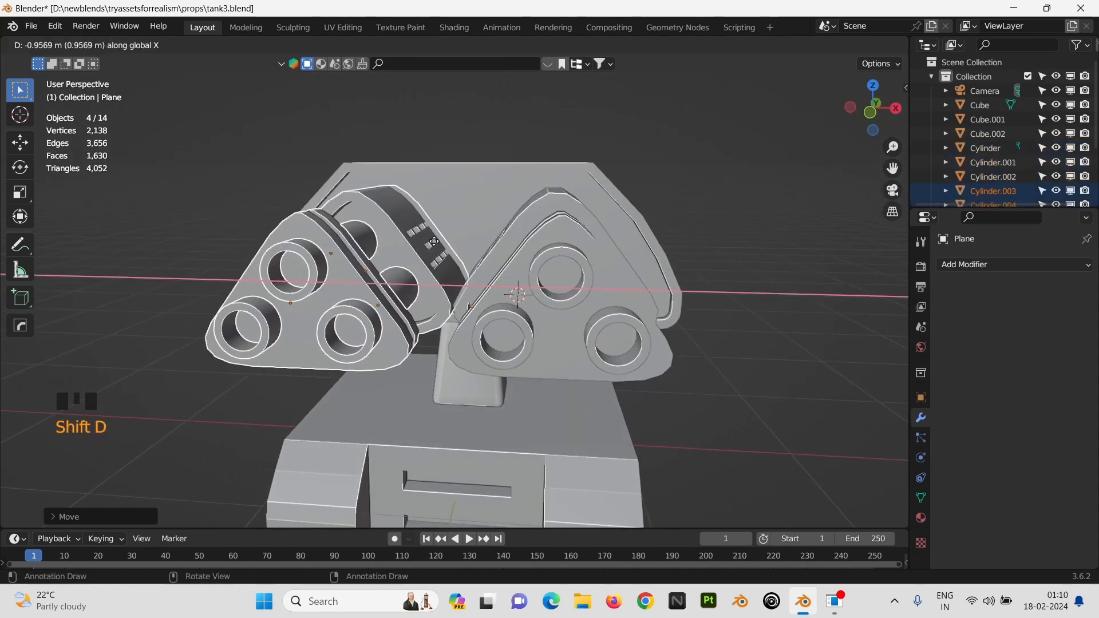
left_click(434, 240)
middle_click_drag(434, 241, 501, 328)
key("g")
left_click(432, 348)
Step: Examine the placement of both gun assemblies on the turret from above and from the front
scroll(461, 330, "up", 2)
key("KP_7")
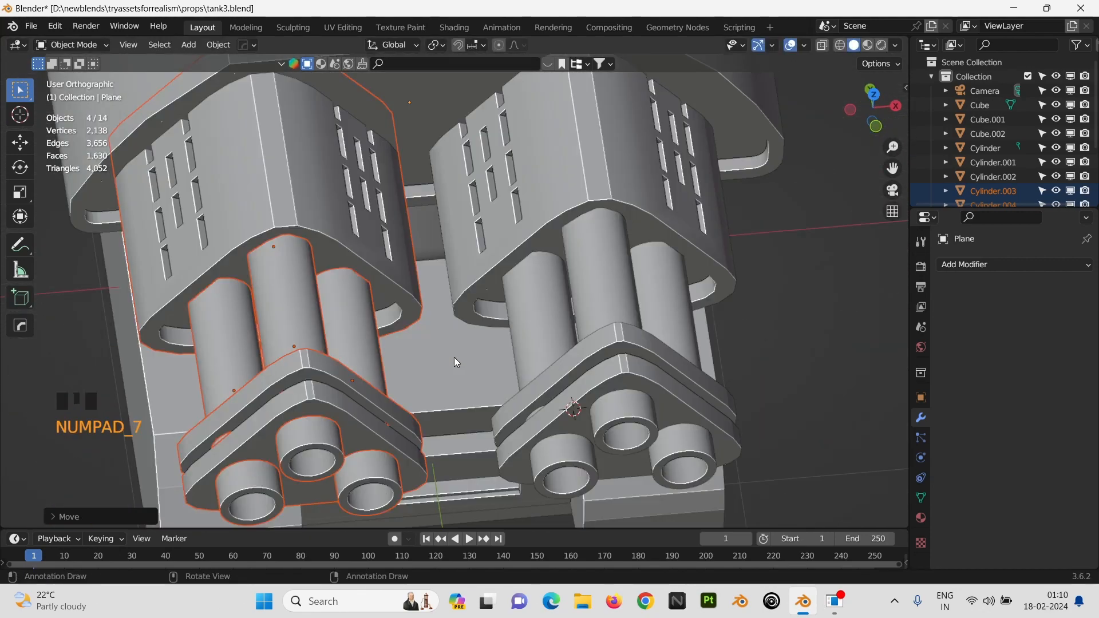
scroll(454, 357, "down", 2)
scroll(454, 357, "down", 3)
middle_click_drag(501, 379, 492, 225)
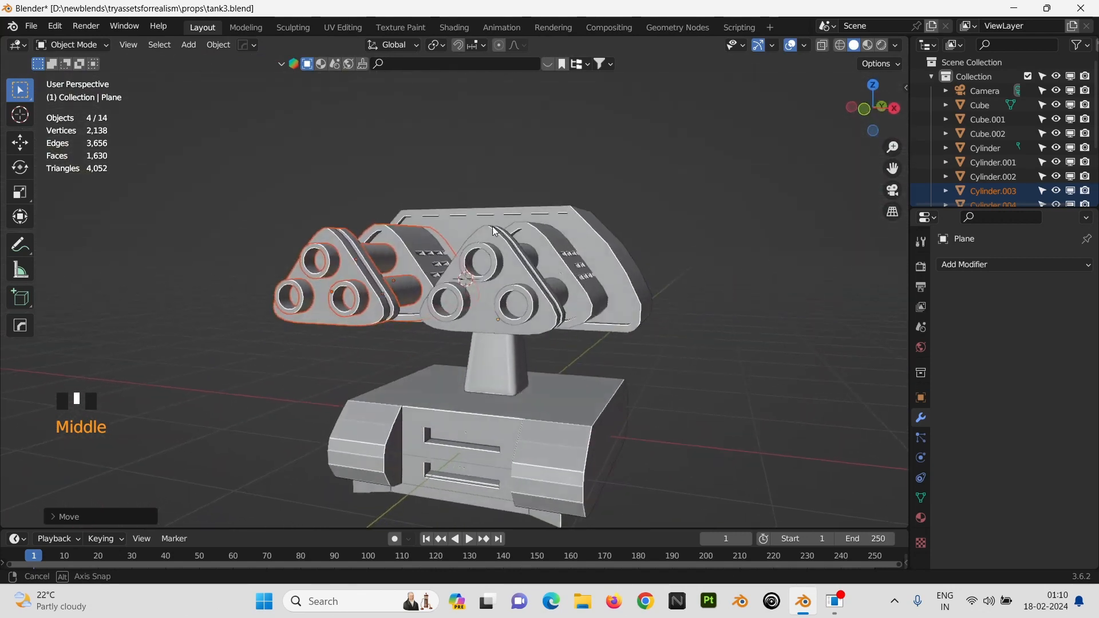
scroll(614, 338, "up", 2)
scroll(612, 335, "up", 1)
scroll(613, 334, "down", 1)
middle_click_drag(665, 331, 626, 332)
Step: Select the hull and the base beneath it, then scale both wider along X and taller along Z
right_click(521, 374)
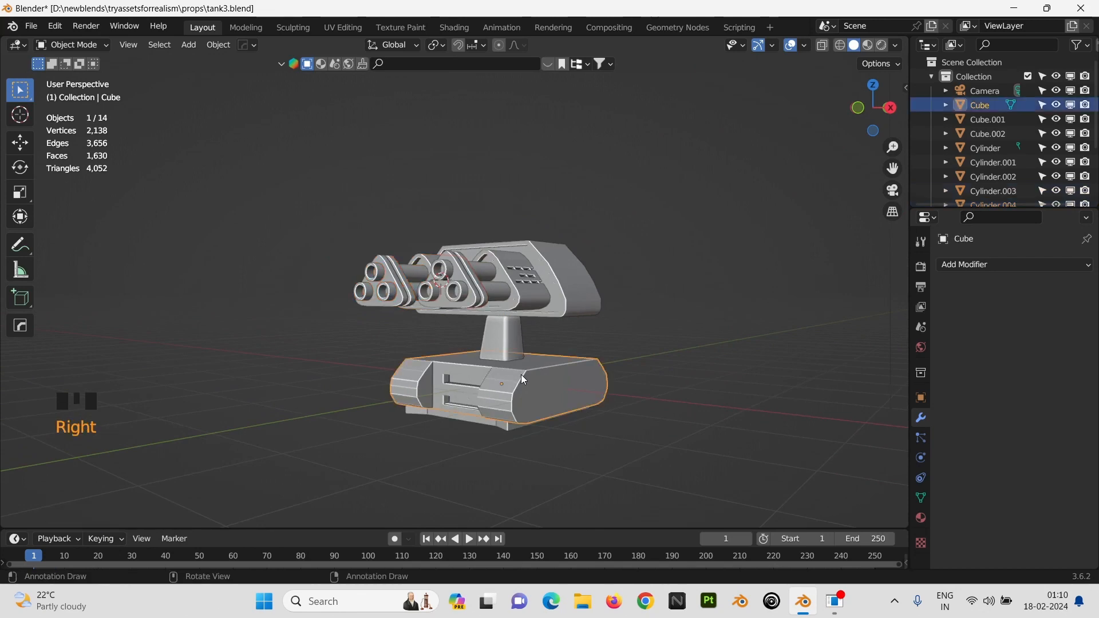
right_click(512, 435, "shift")
key("s")
key("x")
key("Escape")
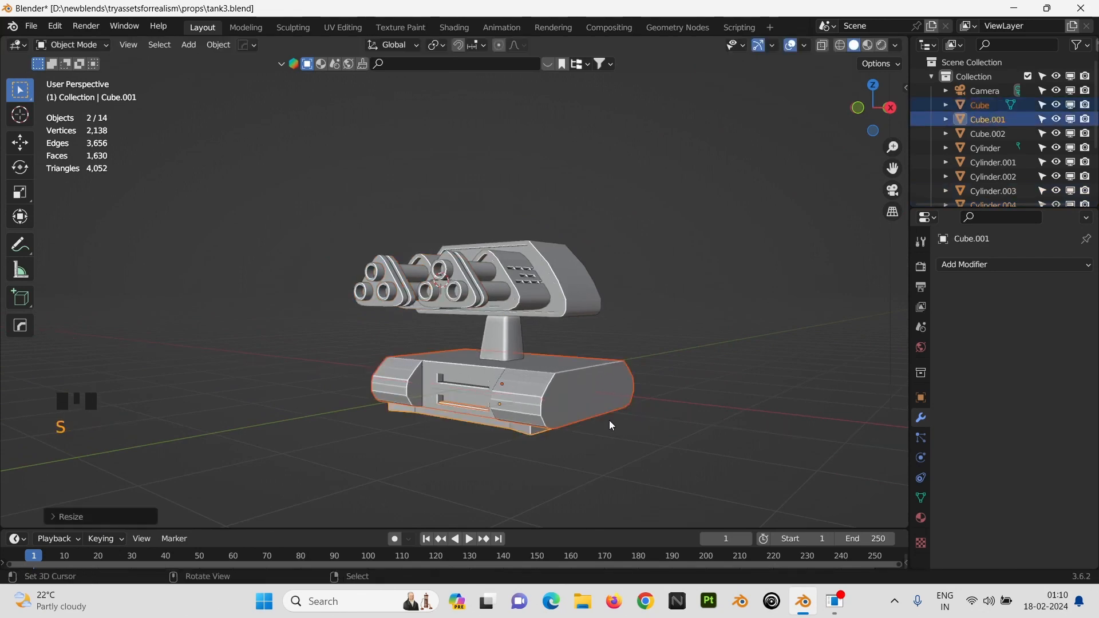
key("s")
key("z")
left_click(627, 467)
Step: Scale up the hull and its base uniformly in side view
middle_click_drag(628, 467, 543, 417)
scroll(544, 445, "up", 1)
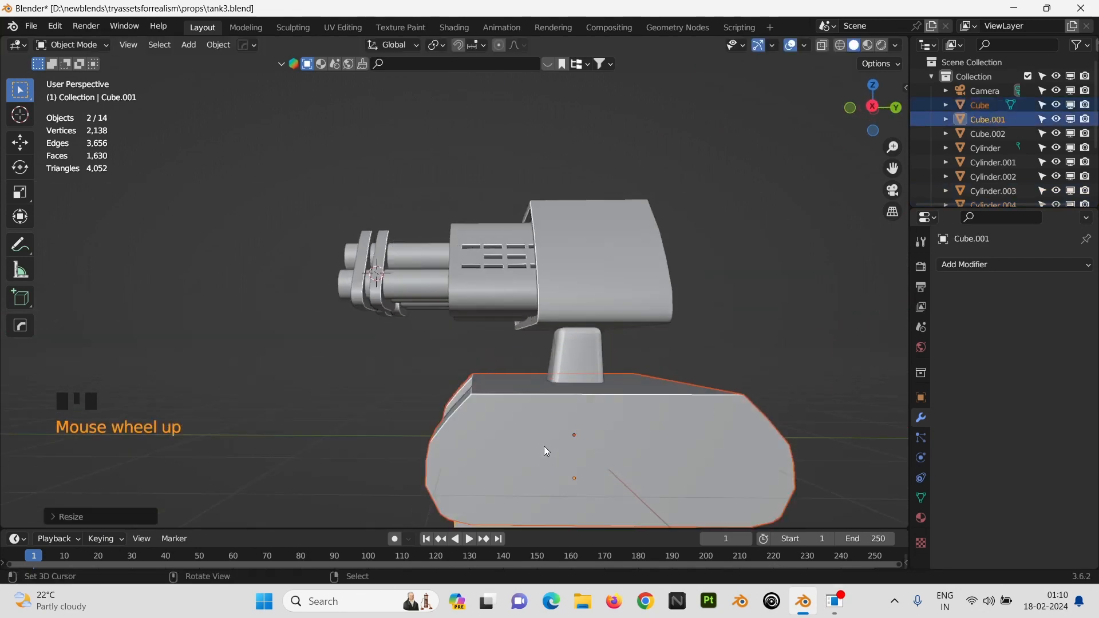
scroll(547, 453, "down", 6)
key("KP_3")
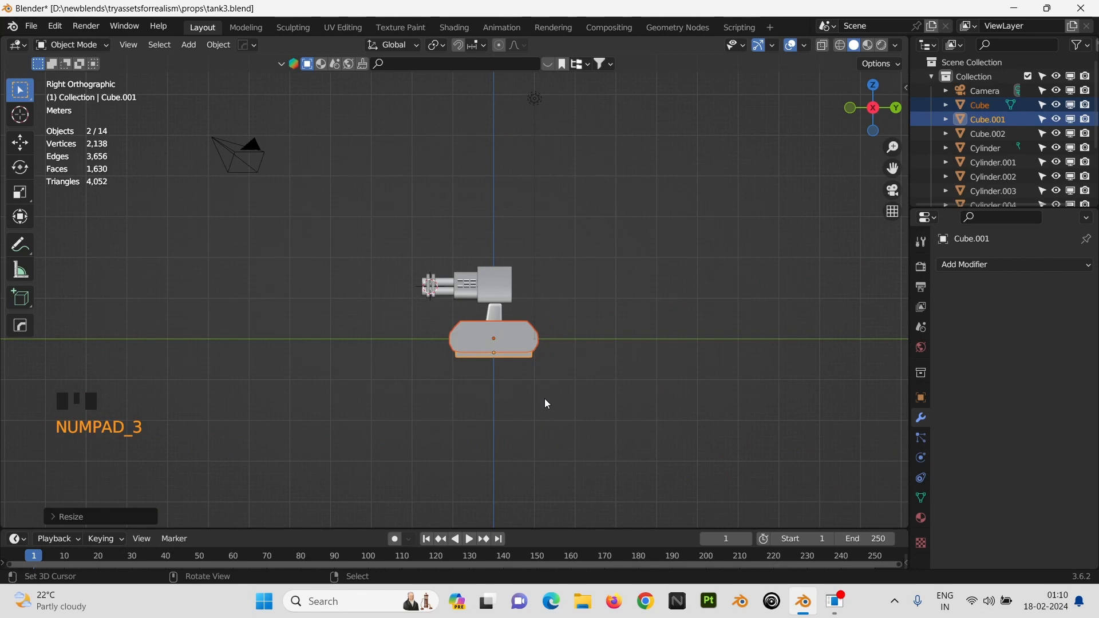
key("s")
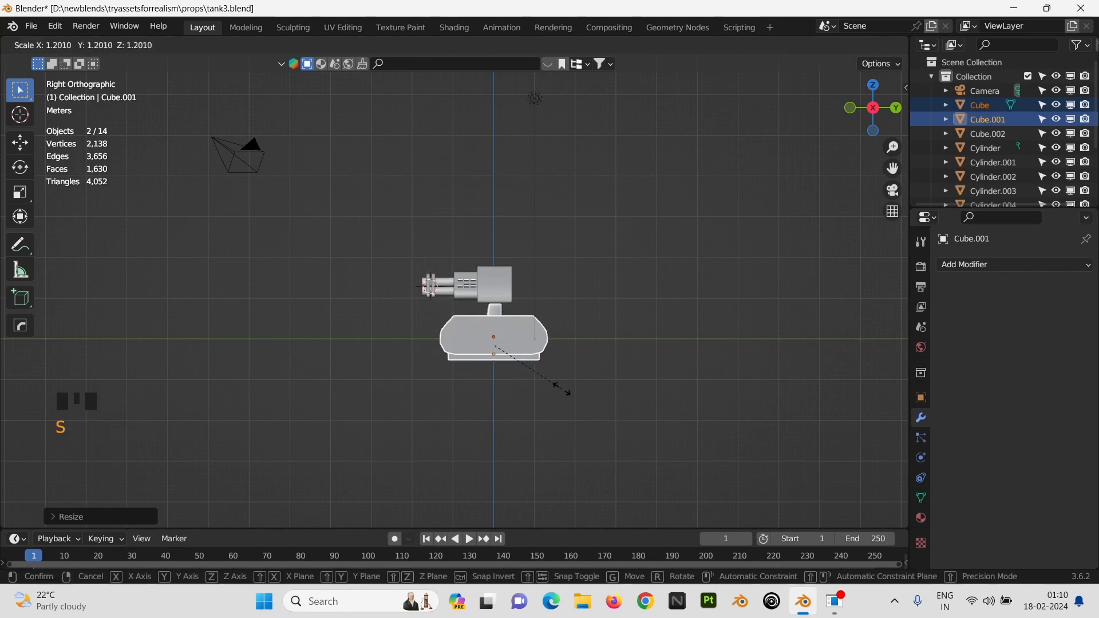
left_click(568, 393)
Step: Move the hull and its base down along Z so the hull top meets the lower part of the turret neck
key("g")
key("y")
key("z")
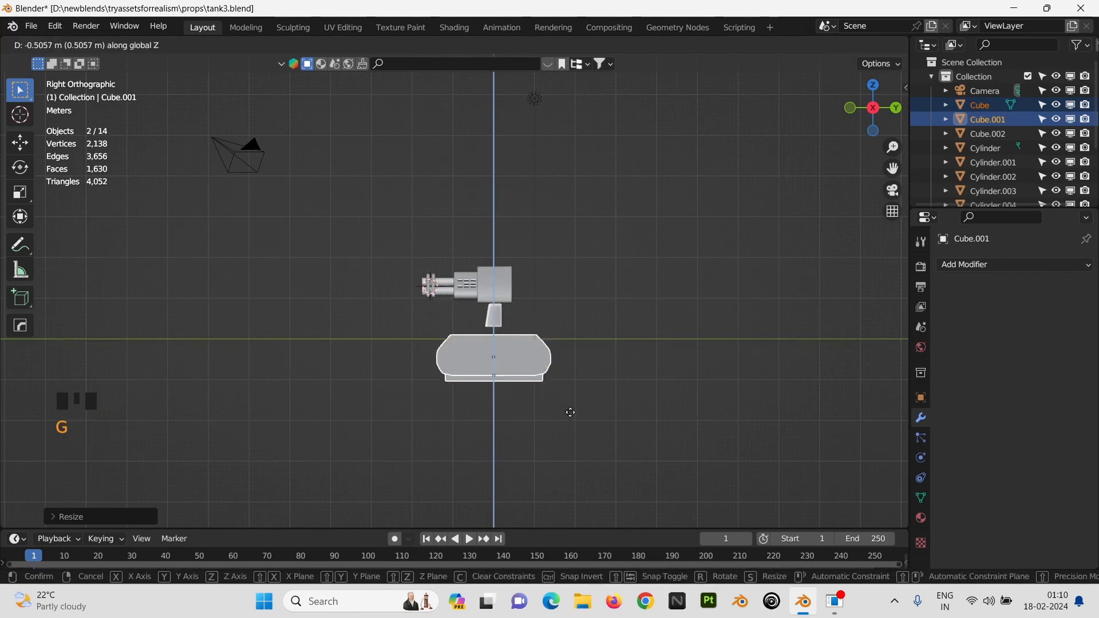
left_click(564, 395)
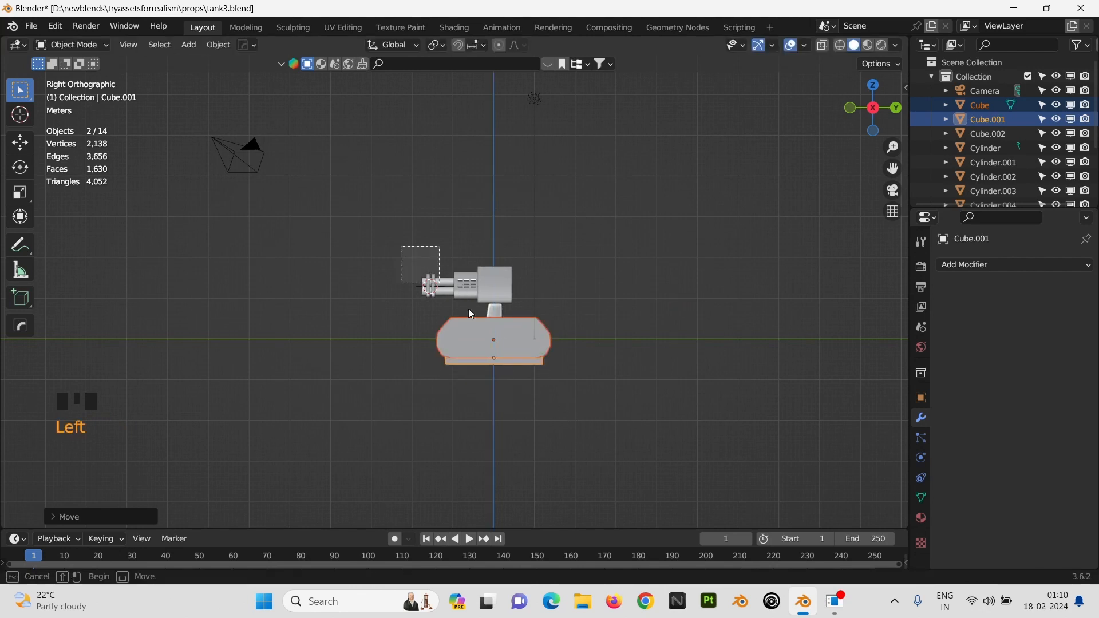
Step: Select all tank parts without the light and camera, and scale them down together to about 0.47
left_click_drag(471, 313, 591, 397)
key("s")
right_click(515, 360)
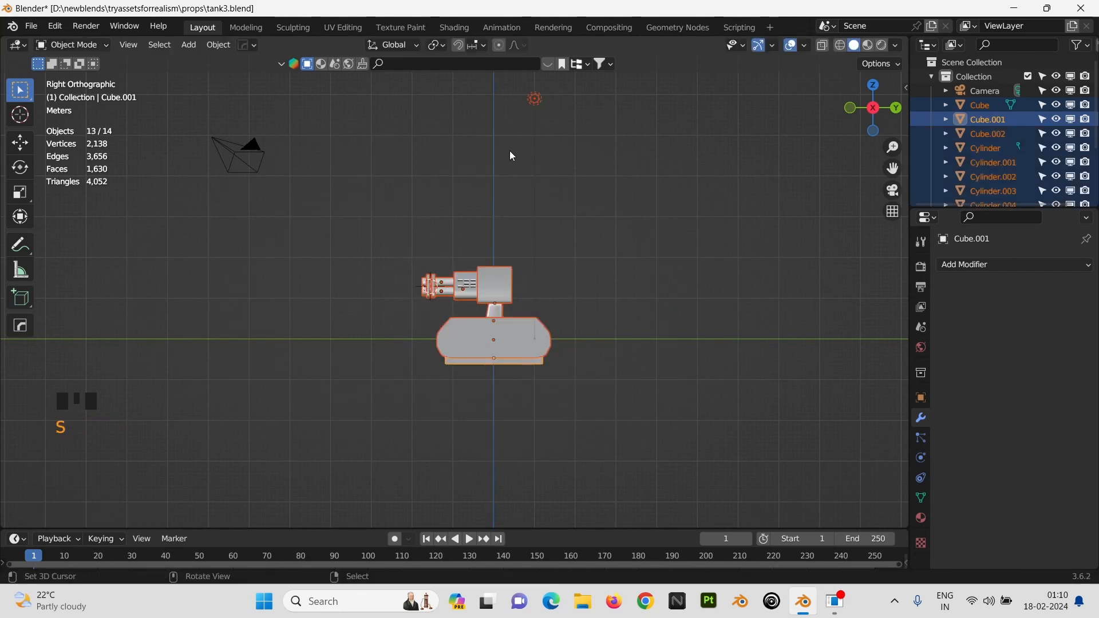
key("s")
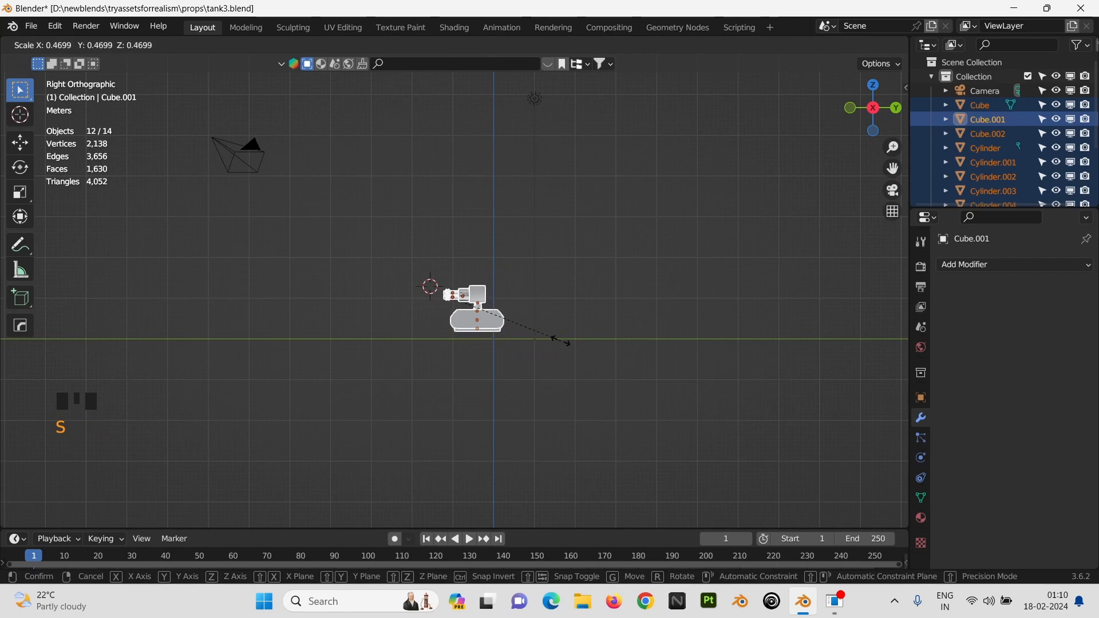
left_click(567, 343)
Step: Centre the whole tank on the vertical axis along Y and lower it toward the ground line
key("g")
key("y")
right_click(575, 342)
key("g")
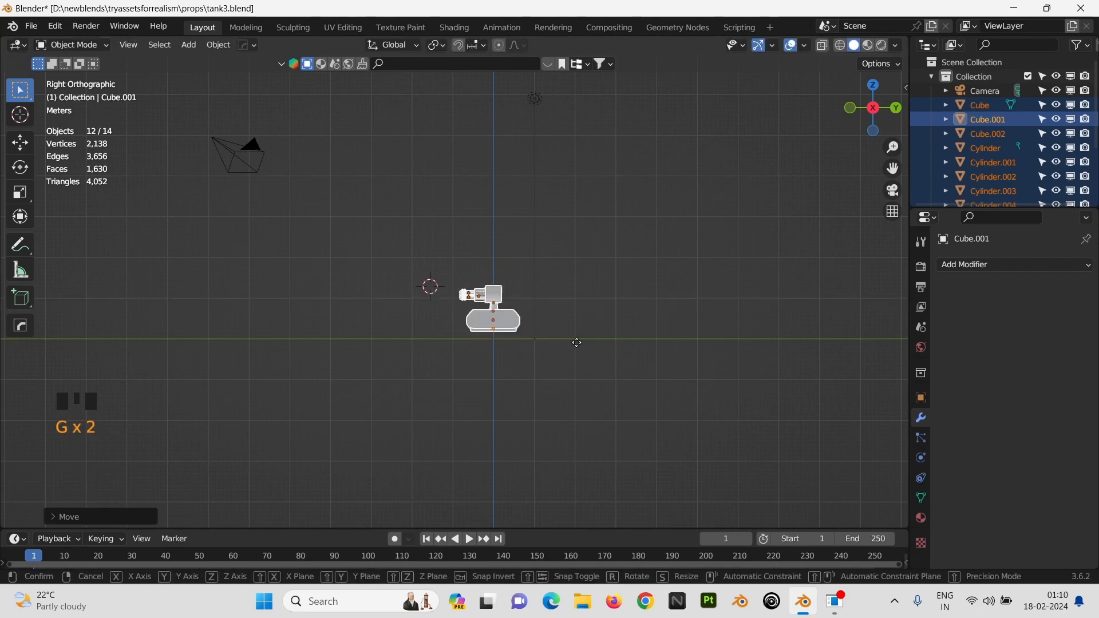
left_click(582, 356)
Step: Select only the hull and lengthen it by scaling along Y
key("KP_1")
scroll(538, 328, "down", 1)
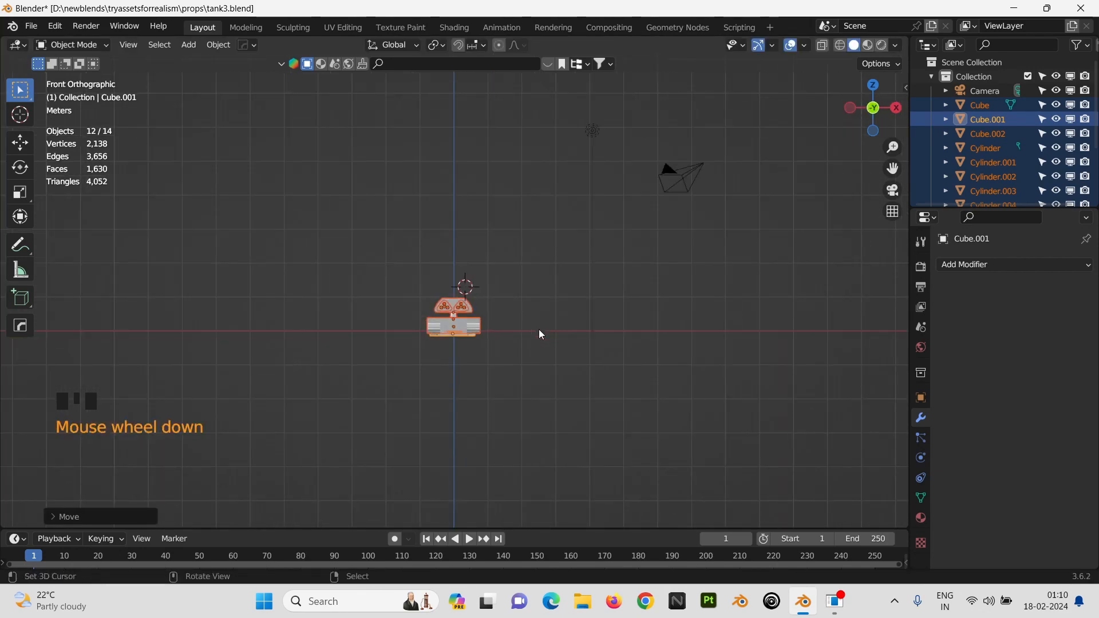
key("KP_Decimal")
middle_click_drag(598, 364, 538, 378)
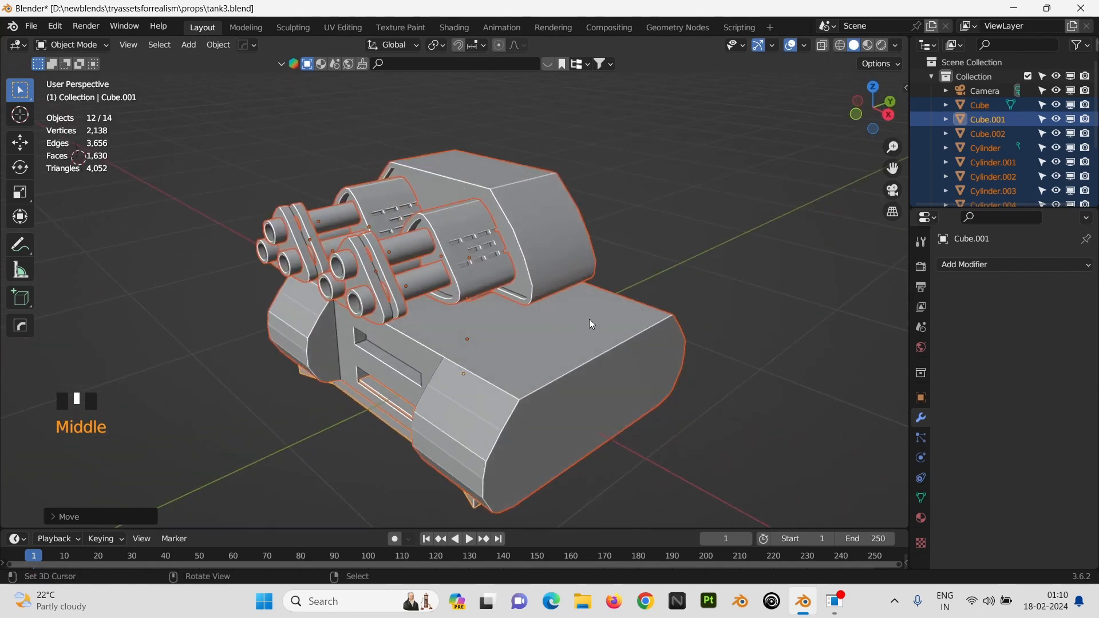
right_click(647, 276)
middle_click_drag(647, 276, 552, 355)
right_click(553, 369)
key("s")
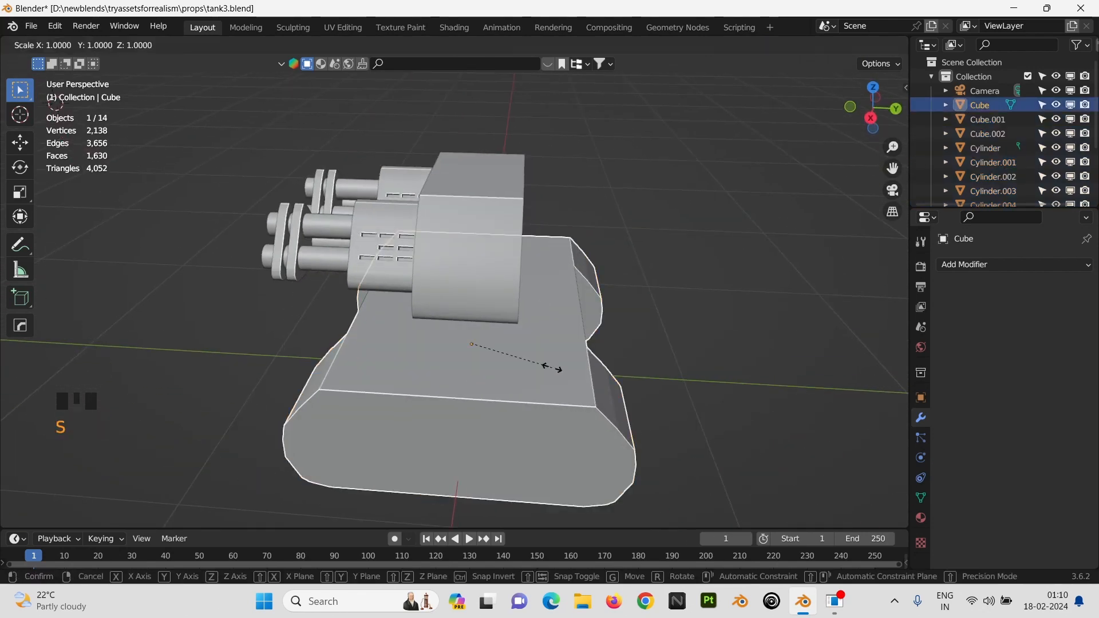
key("y")
left_click(578, 368)
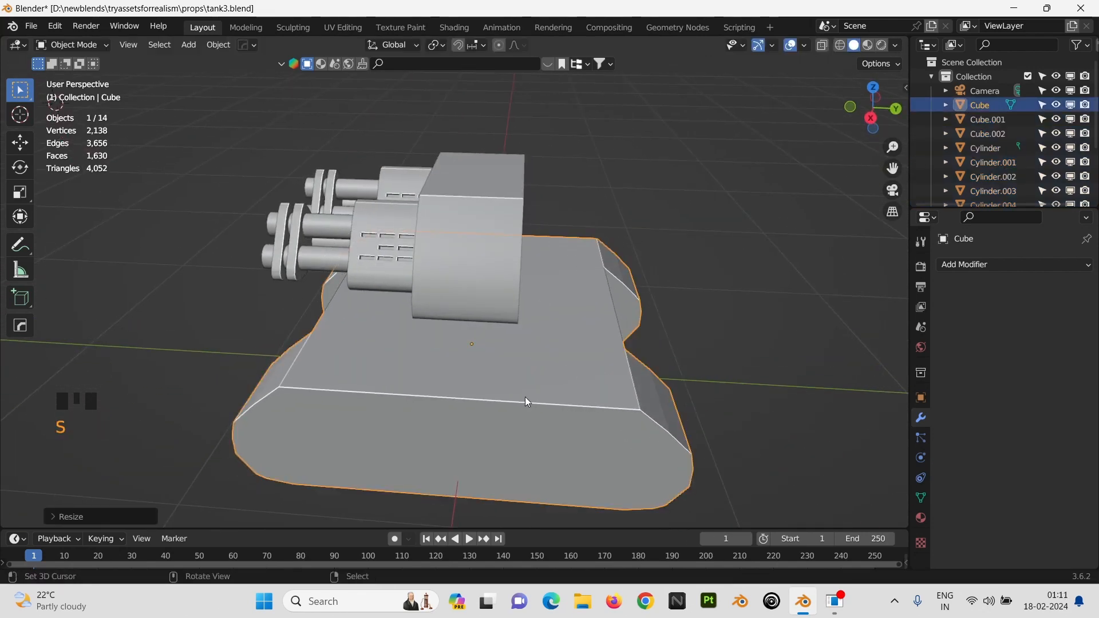
Step: Flatten the hull by scaling it along Z to about 0.89
middle_click_drag(524, 395, 549, 367)
key("s")
key("z")
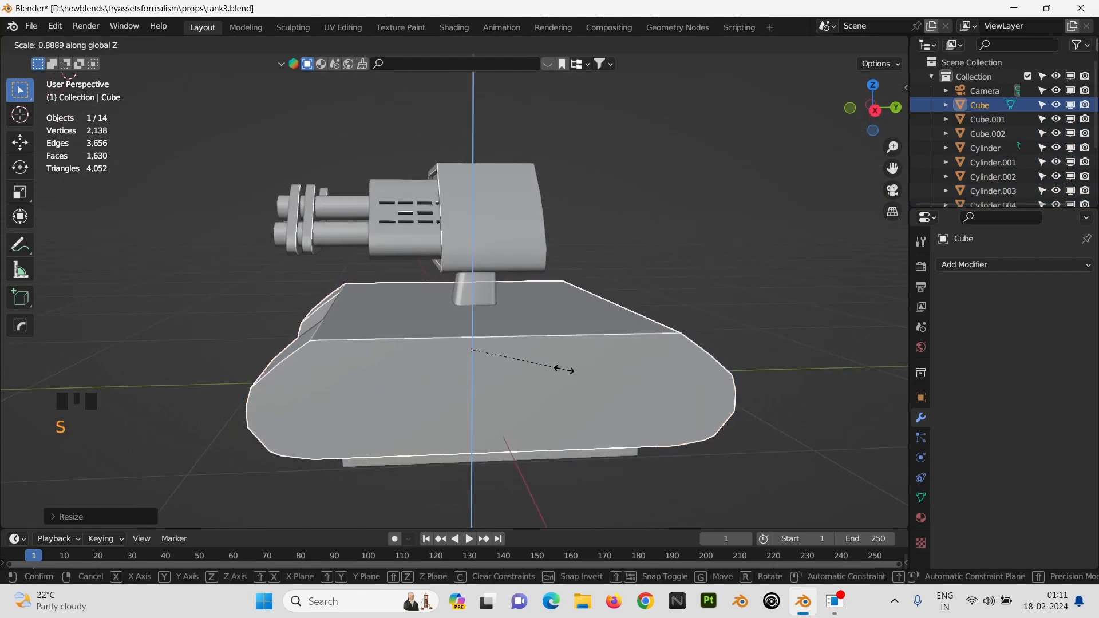
key("g")
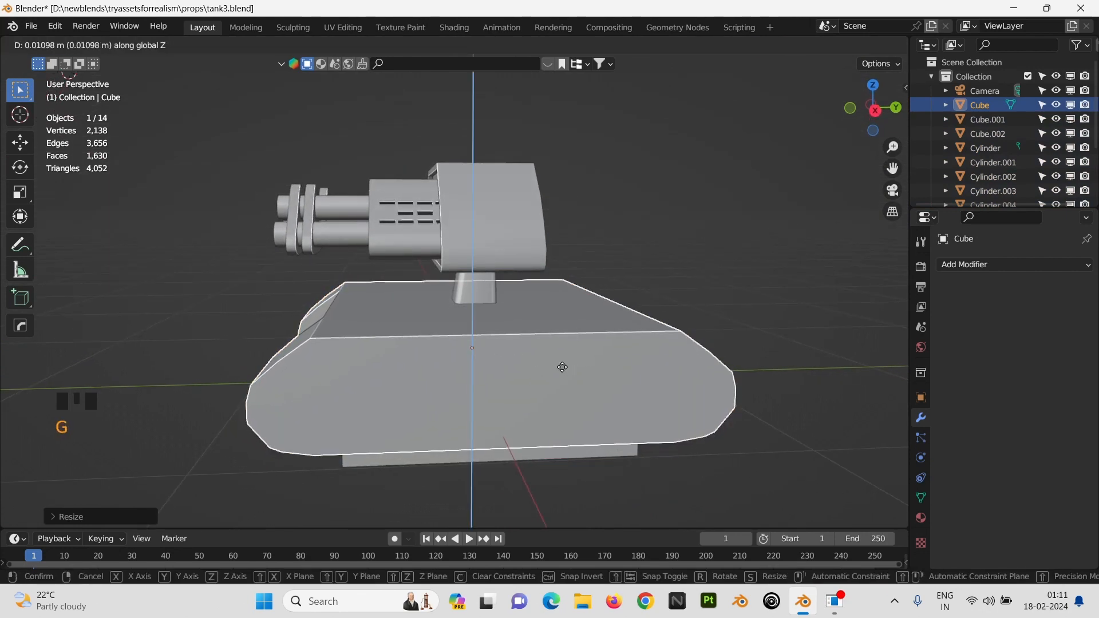
right_click(466, 434)
right_click(446, 455)
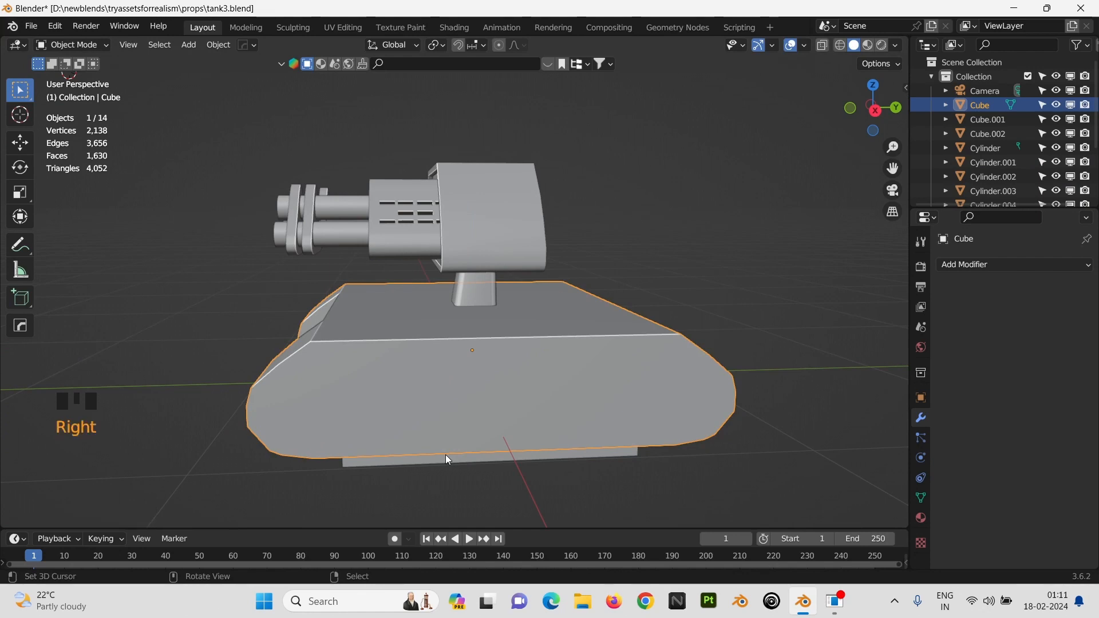
Step: Raise the hull and the base beneath it together along Z by about 0.09 m
right_click(454, 458)
right_click(470, 413, "shift")
key("g")
key("z")
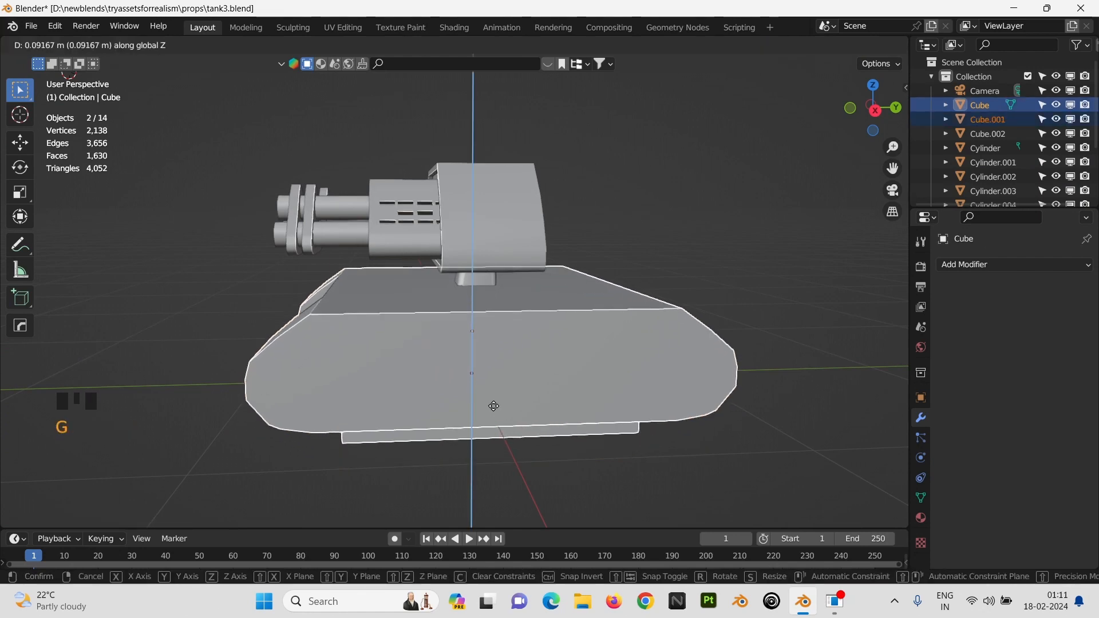
left_click(492, 415)
Step: Widen the turret's neck block by scaling it horizontally while keeping its height
middle_click_drag(493, 414, 477, 329)
scroll(496, 380, "down", 2)
right_click(484, 320)
key("s")
key("shift+z")
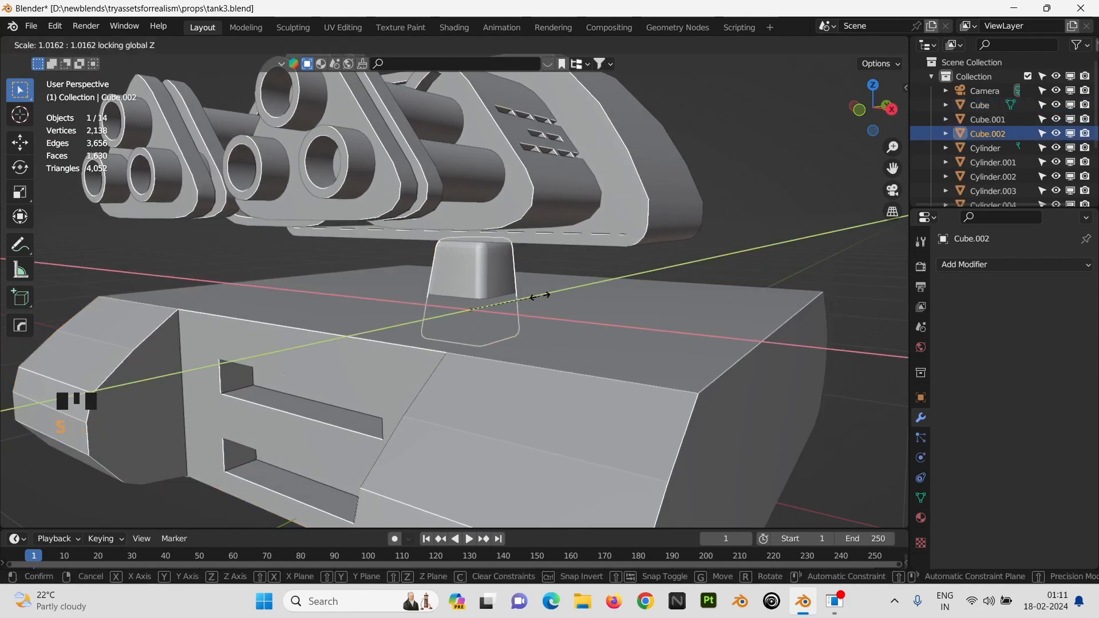
left_click(576, 311)
key("g")
key("z")
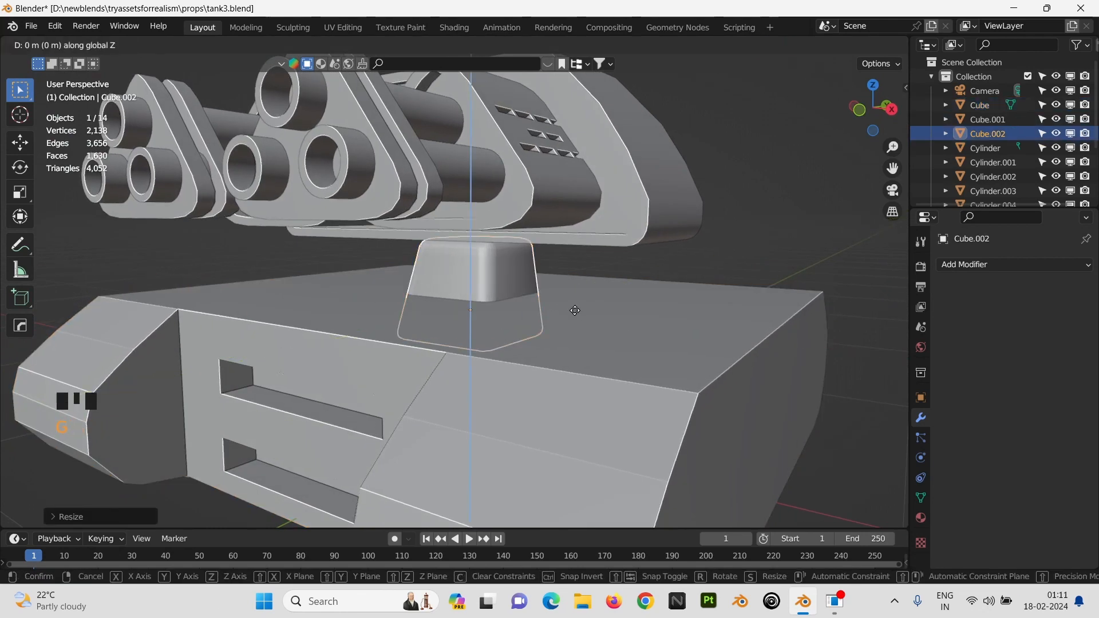
left_click(575, 310)
Step: Move only the hull along Y by about -0.17 m, toward the gun muzzles
middle_click_drag(575, 311, 628, 352)
scroll(583, 364, "down", 2)
scroll(583, 364, "up", 2)
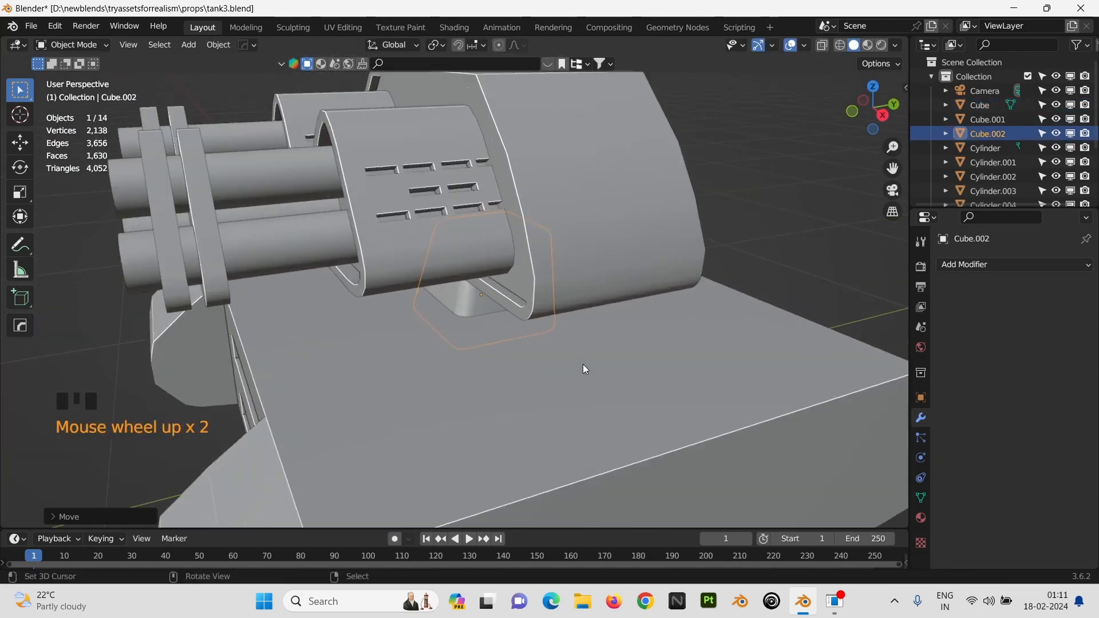
scroll(582, 365, "up", 1)
right_click(583, 364)
key("KP_7")
scroll(577, 385, "up", 3)
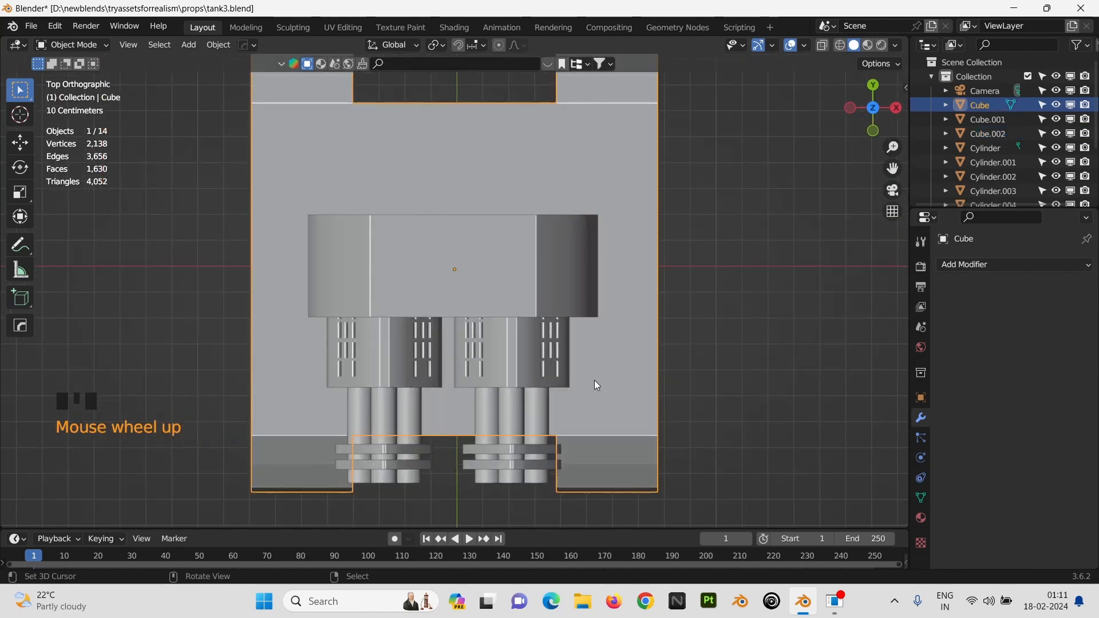
key("g")
key("y")
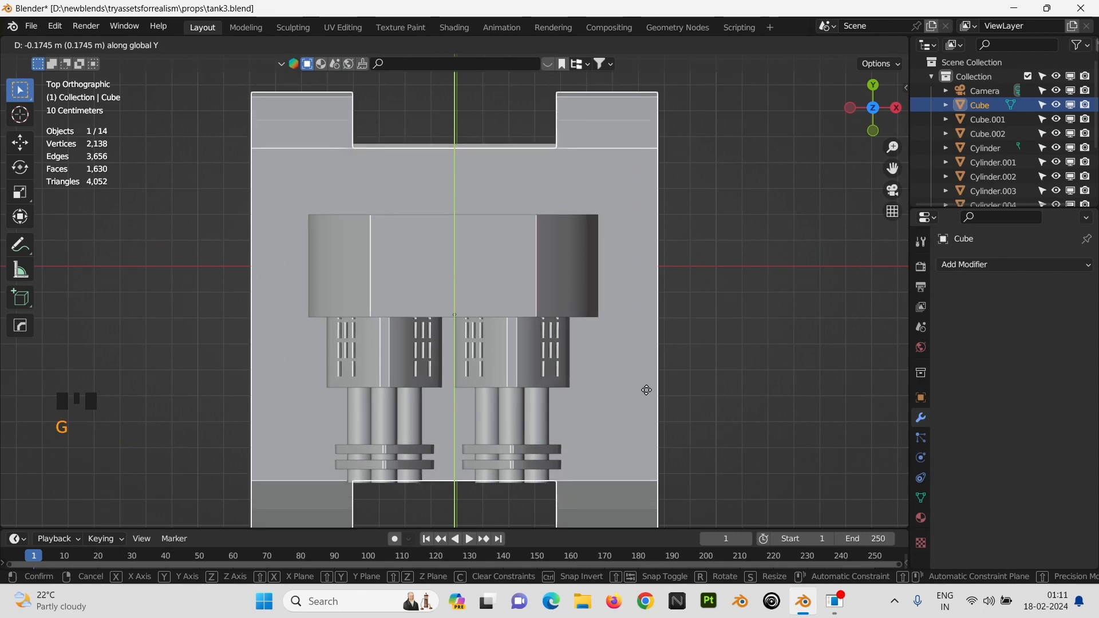
left_click(689, 438)
Step: Select the turret, guns and neck block, and raise them together along Z by about 0.09 m
scroll(594, 327, "down", 2)
middle_click_drag(688, 438, 476, 303)
scroll(593, 326, "down", 4)
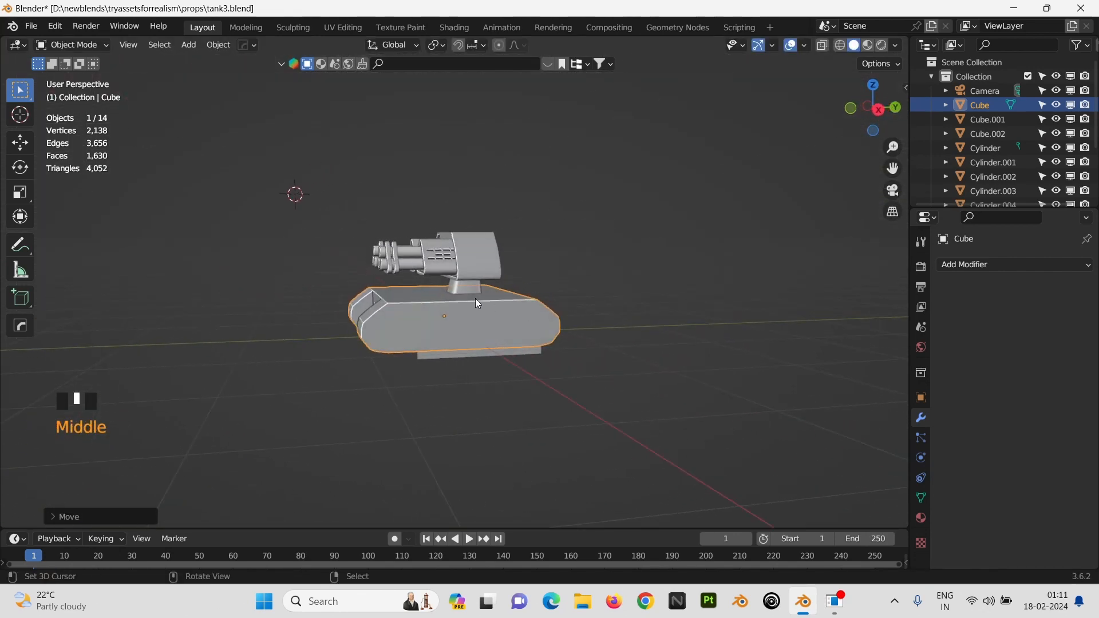
scroll(468, 286, "up", 3)
left_click_drag(277, 166, 522, 274)
key("g")
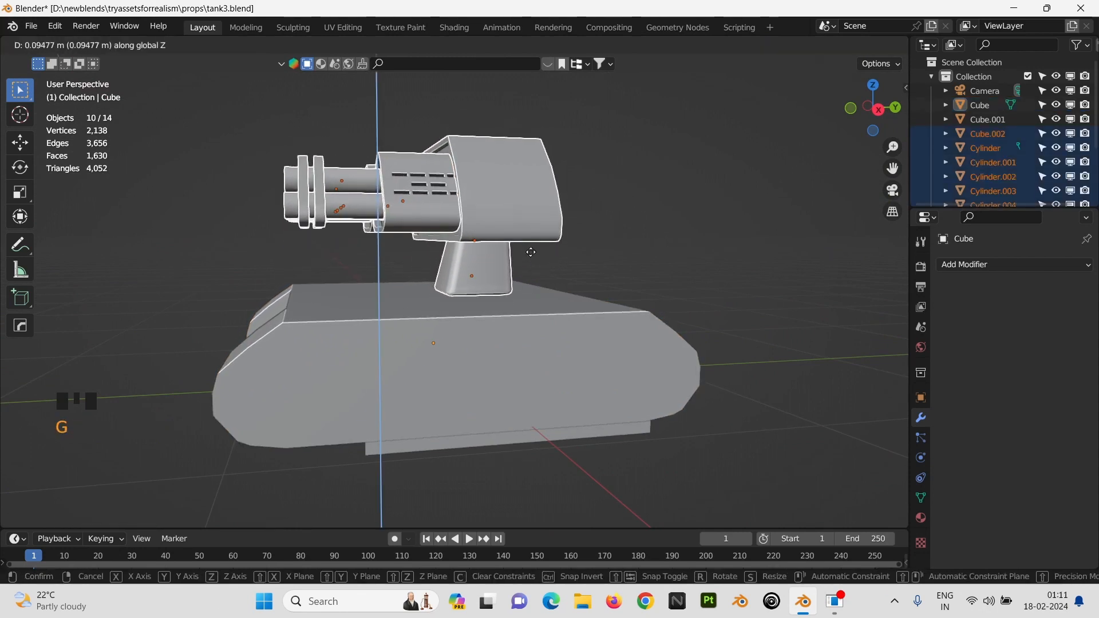
right_click(531, 252)
Step: Stretch the turret's neck block along Z, lower it slightly into the hull, and save the file
right_click(485, 276)
key("s")
key("z")
left_click(582, 307)
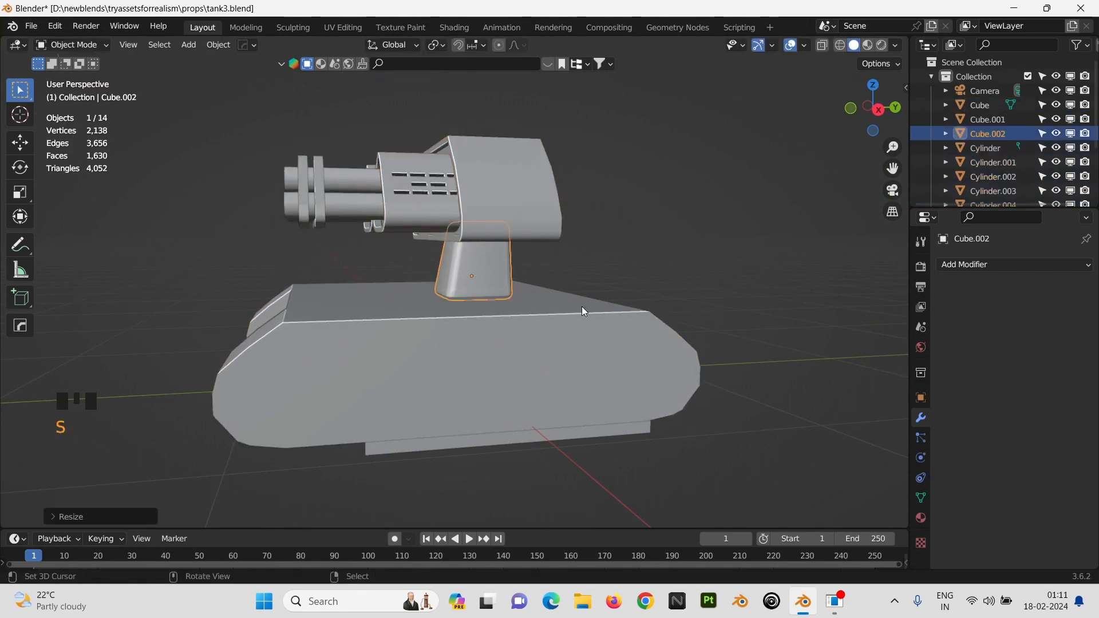
key("g")
key("z")
left_click(575, 297)
key("ctrl+s")
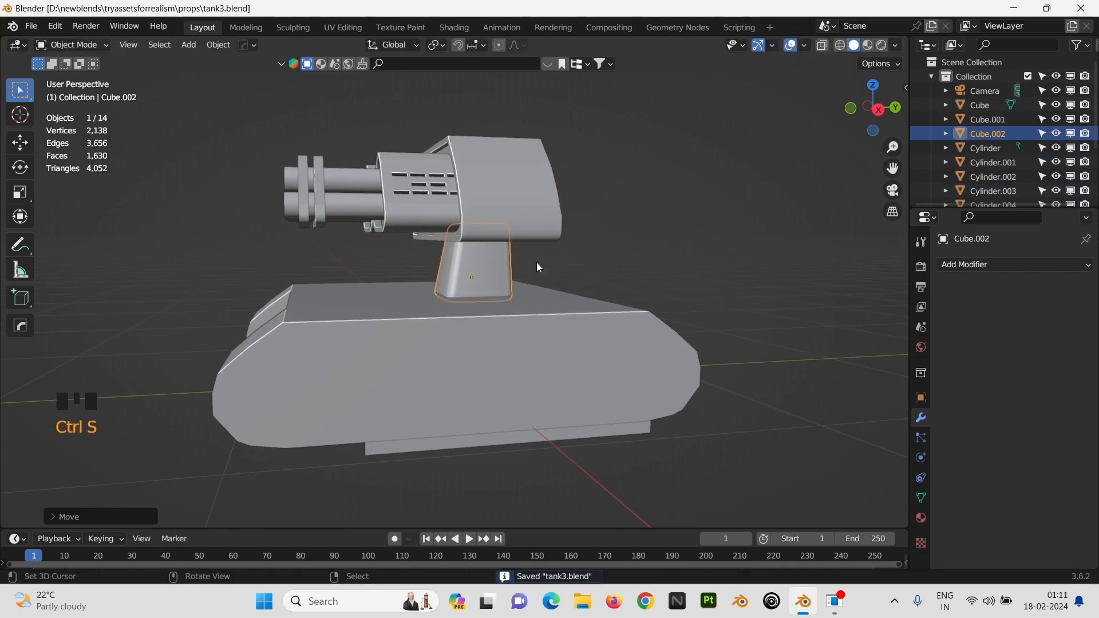
Step: Add a cube, flatten it along Z into a thin slab, and scale it down uniformly to about 0.27
middle_click_drag(536, 262, 581, 265)
scroll(672, 366, "up", 4)
key("KP_7")
key("shift+a")
mouse_move(658, 216)
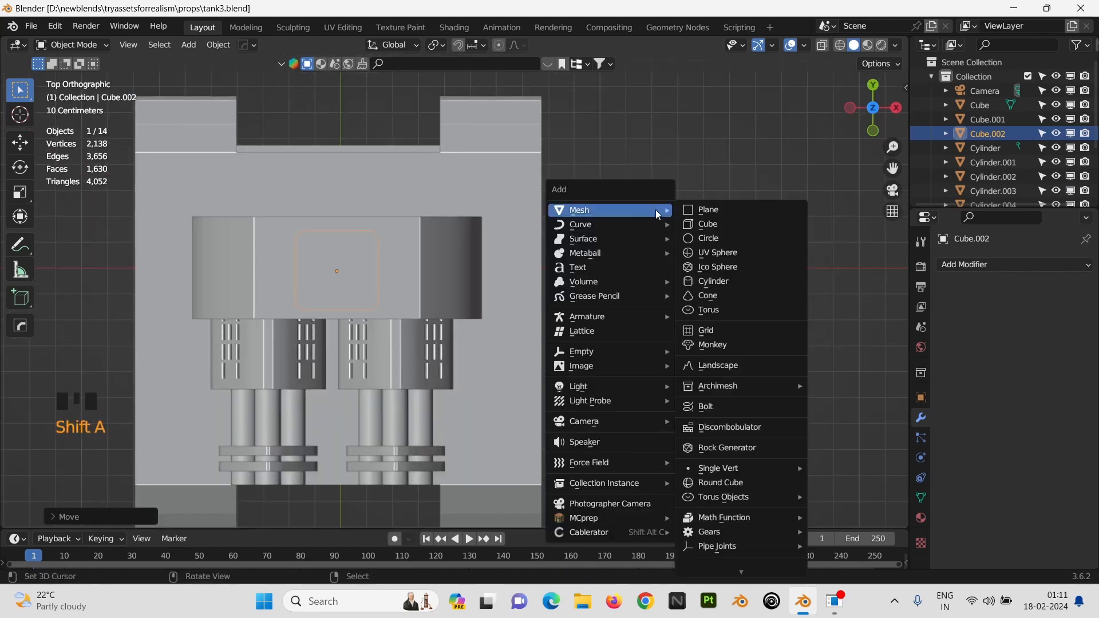
left_click(694, 225)
key("s")
key("z")
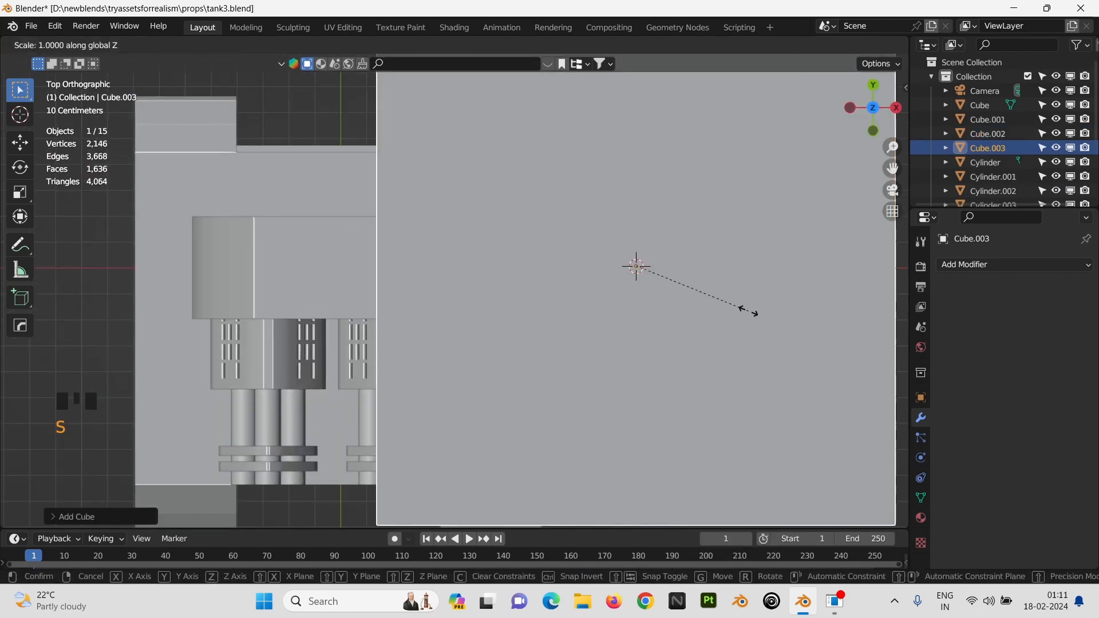
left_click(650, 279)
key("KP_Decimal")
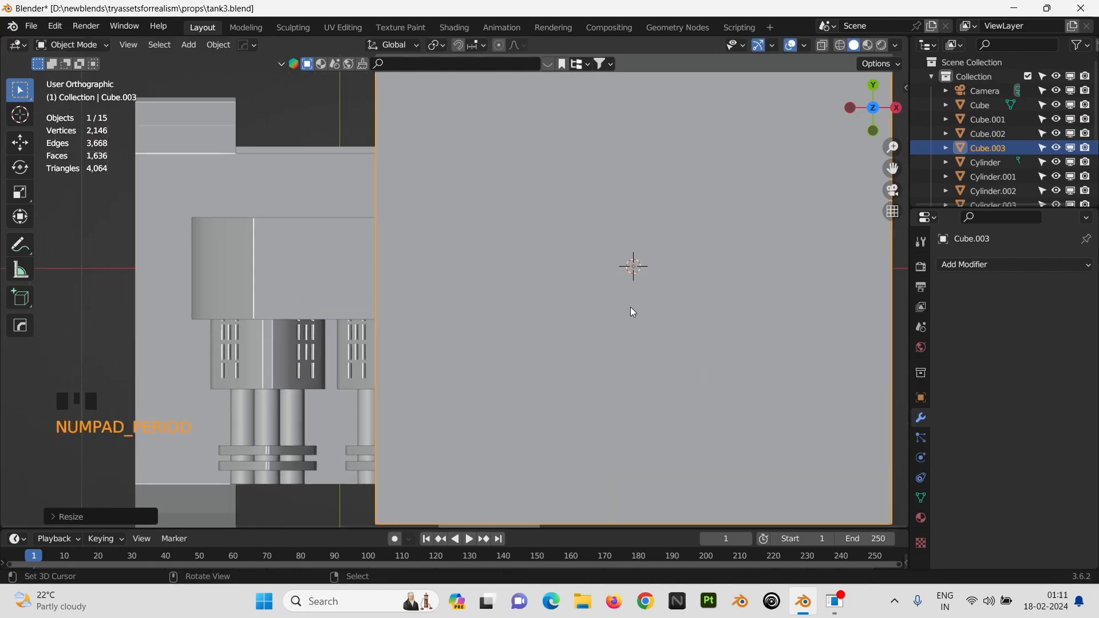
middle_click_drag(676, 359, 638, 243)
key("s")
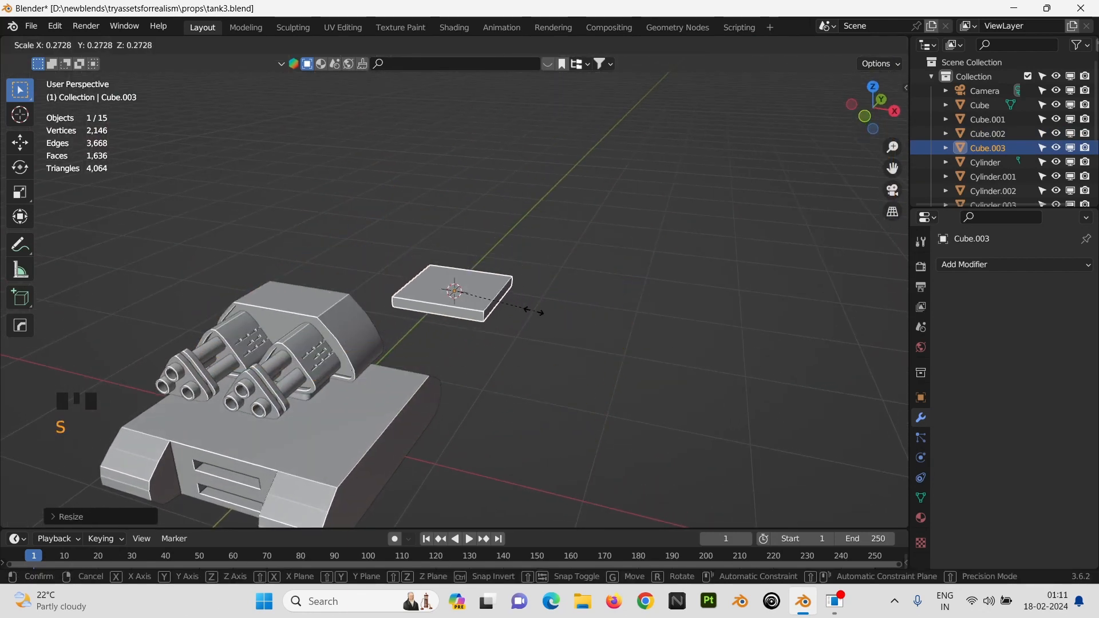
left_click(530, 312)
Step: Move the slab along X well clear of the tank, and lower it along Z to the hull's height
key("g")
key("y")
key("x")
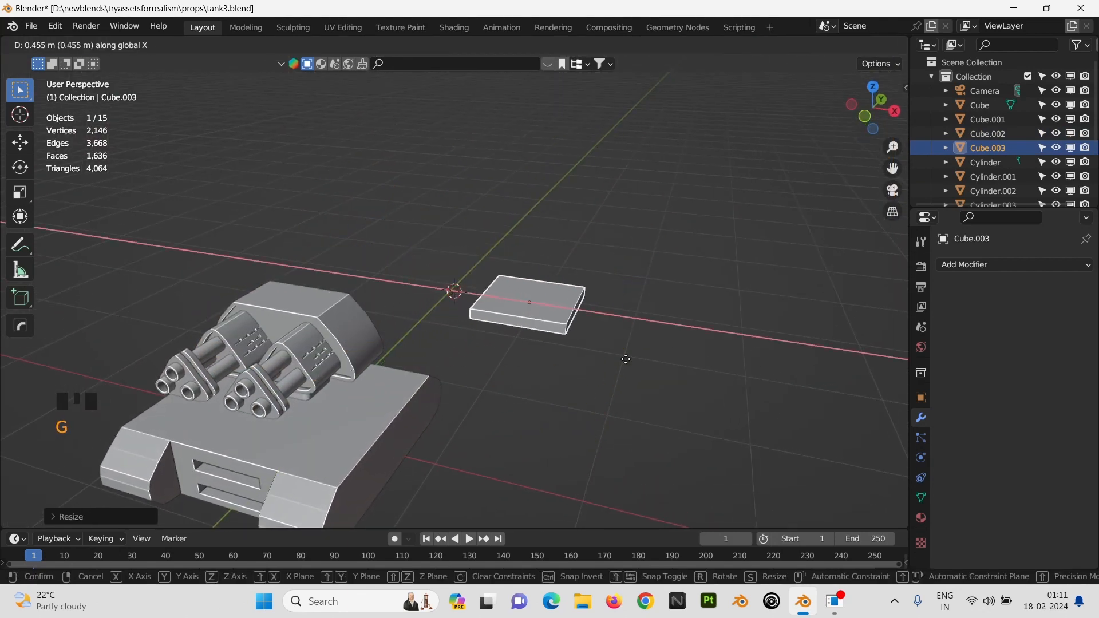
left_click(675, 393)
key("KP_7")
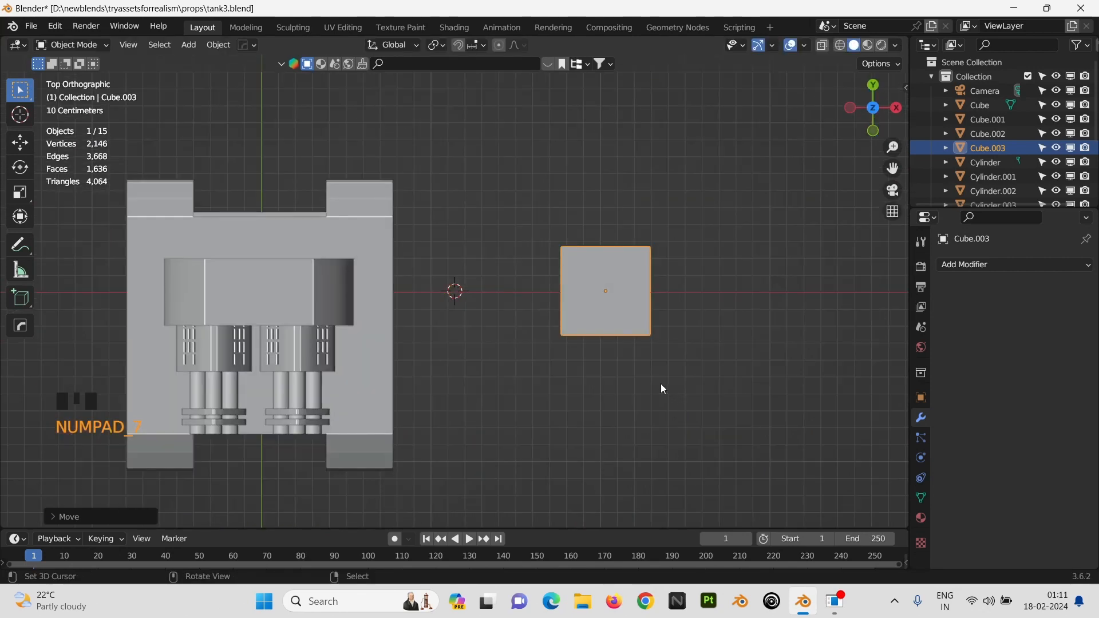
key("KP_1")
key("g")
key("z")
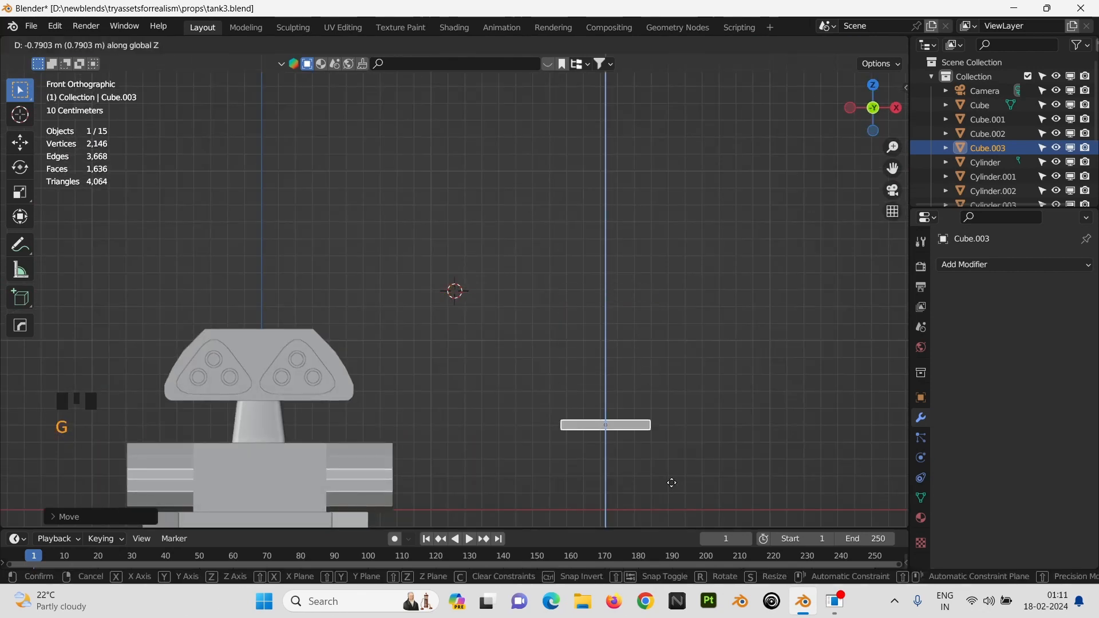
left_click(684, 66)
key("KP_Decimal")
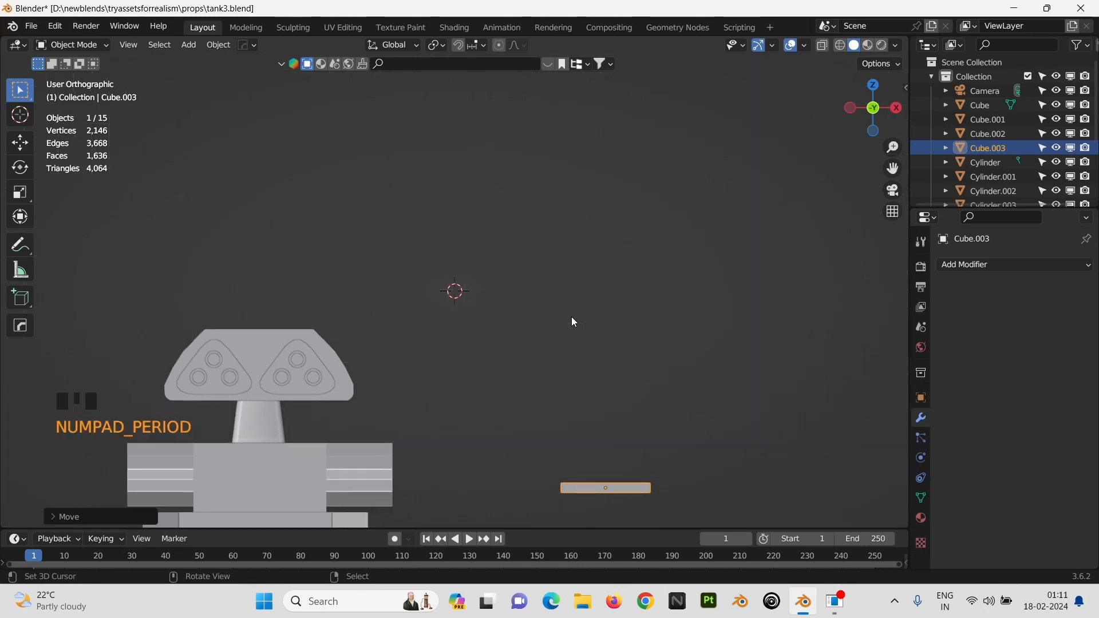
Step: Cut a centred edge loop across the slab along Y and bevel it with one segment into a narrow central band
middle_click_drag(571, 319, 509, 301)
key("Tab")
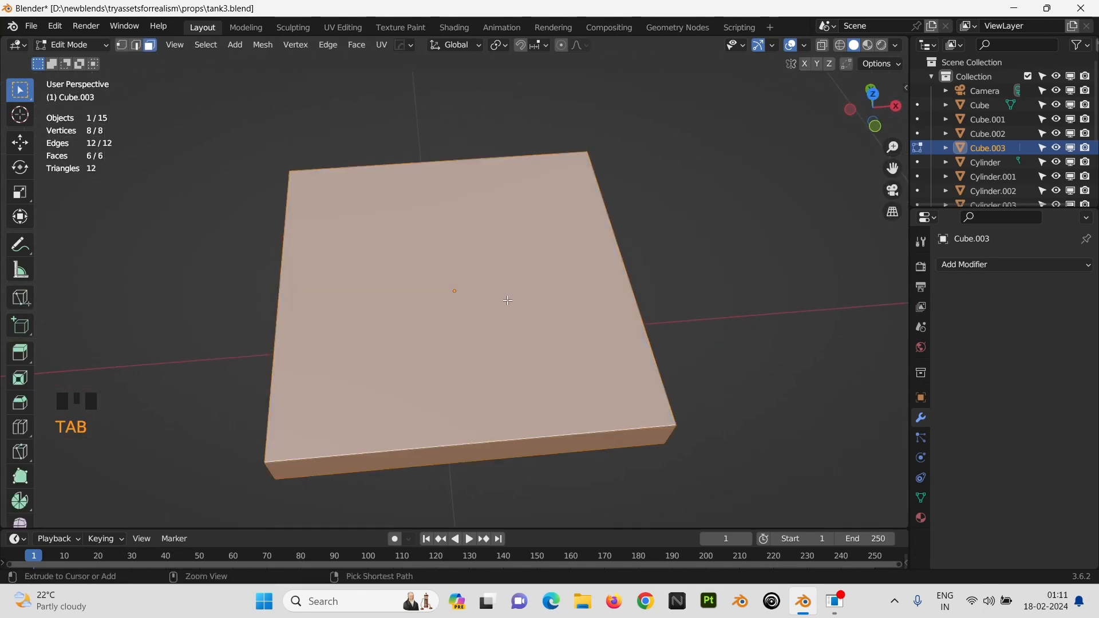
left_click(465, 169)
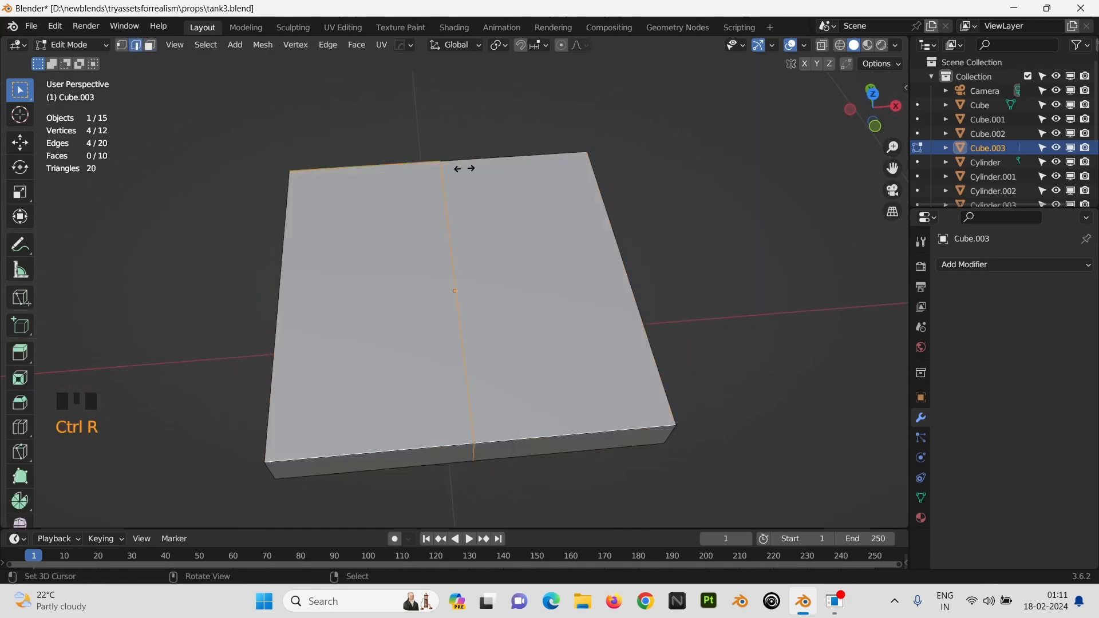
key("ctrl+b")
scroll(532, 261, "up", 4)
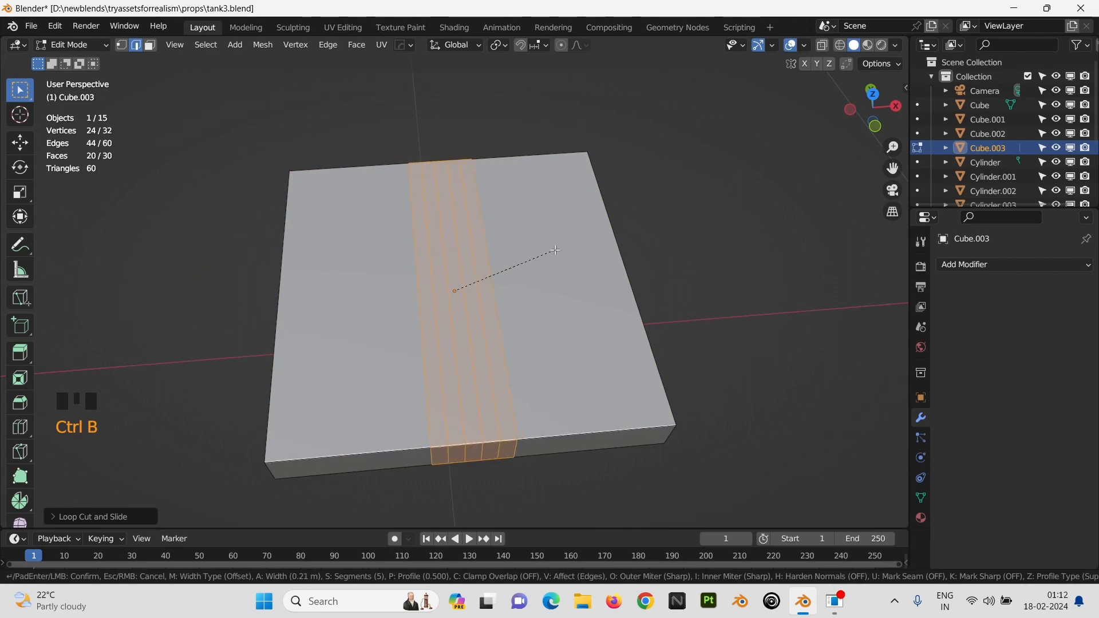
left_click(557, 250)
key("Tab")
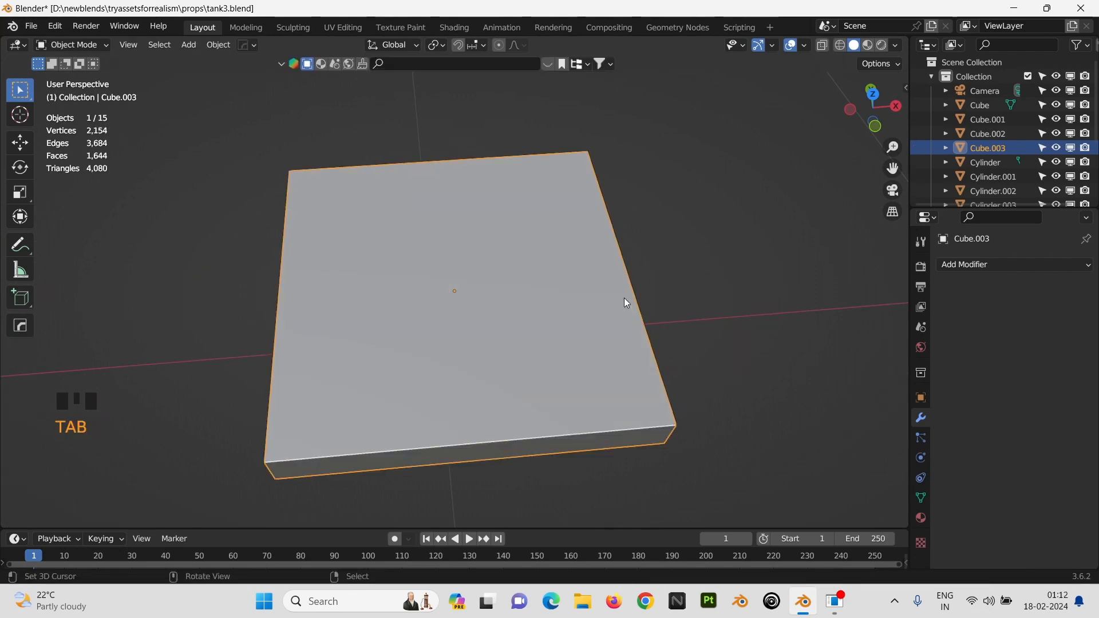
Step: Narrow the slab along Y to about 0.26 of its width
key("s")
key("y")
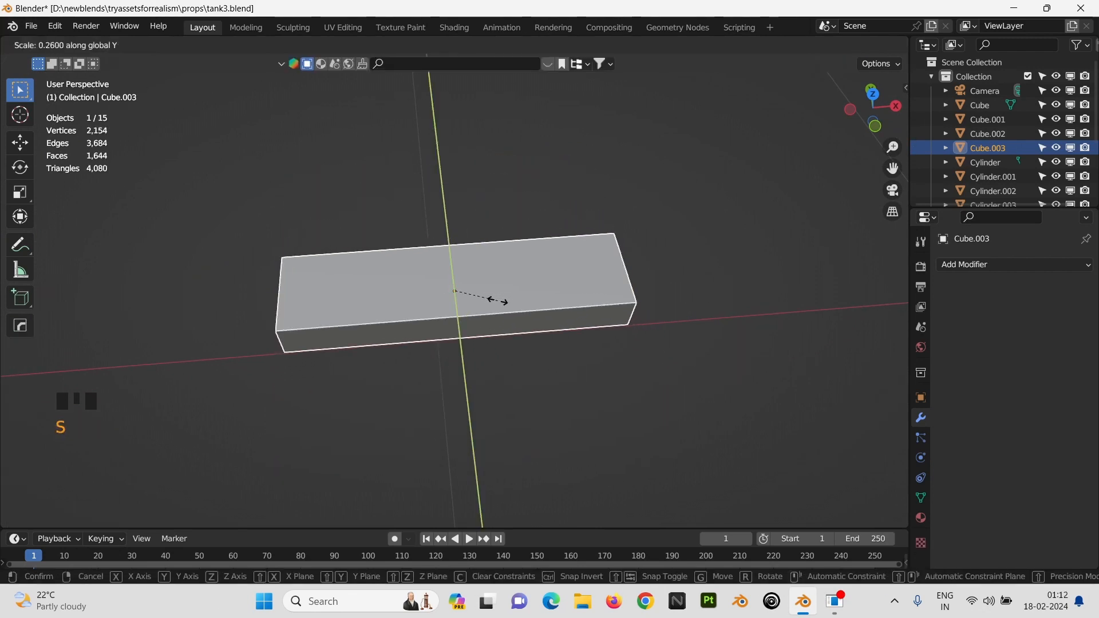
left_click(501, 305)
Step: Push the central band's front face outward along Y by about -0.03 m
key("Tab")
middle_click_drag(501, 305, 504, 325)
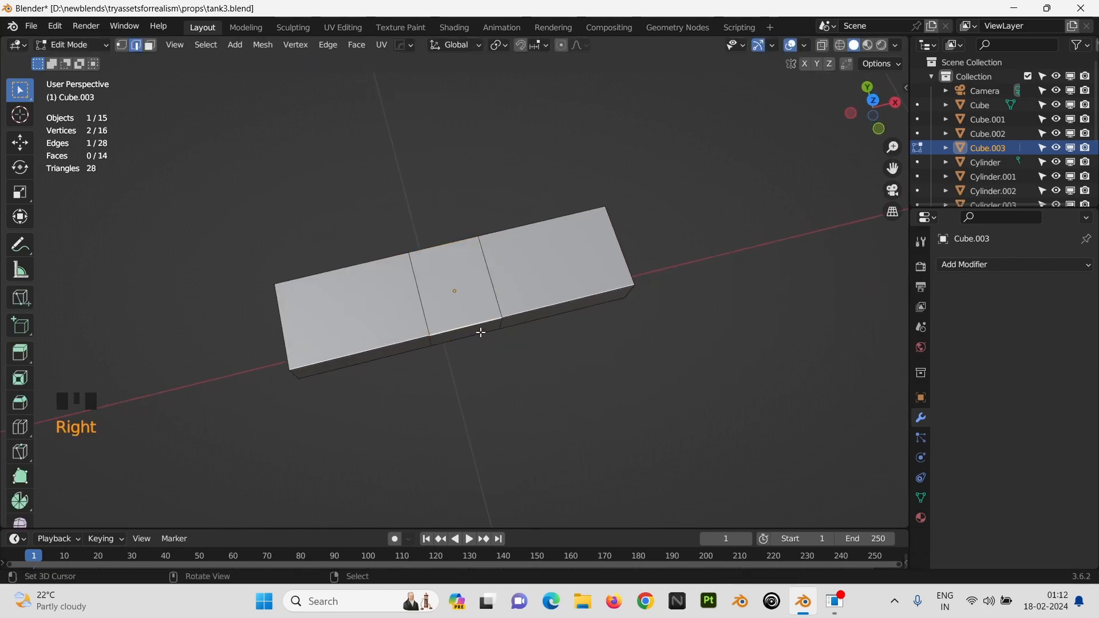
key("g")
key("y")
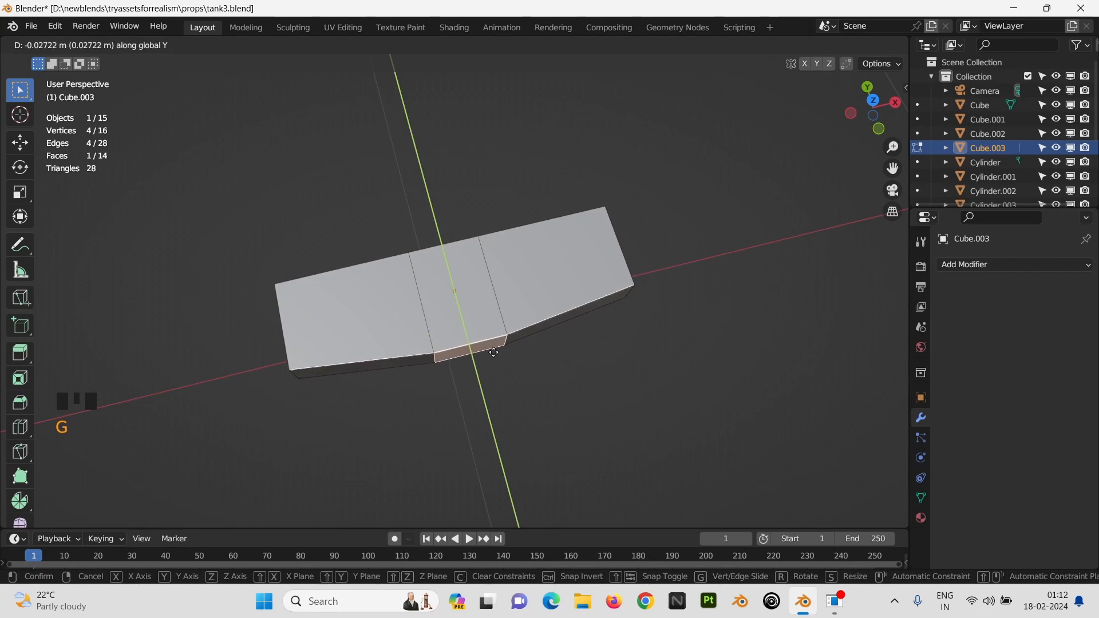
left_click(495, 354)
Step: Push the central band's rear face inward along Y by about -0.03 m so the slab bends
middle_click_drag(495, 353, 441, 300)
key("g")
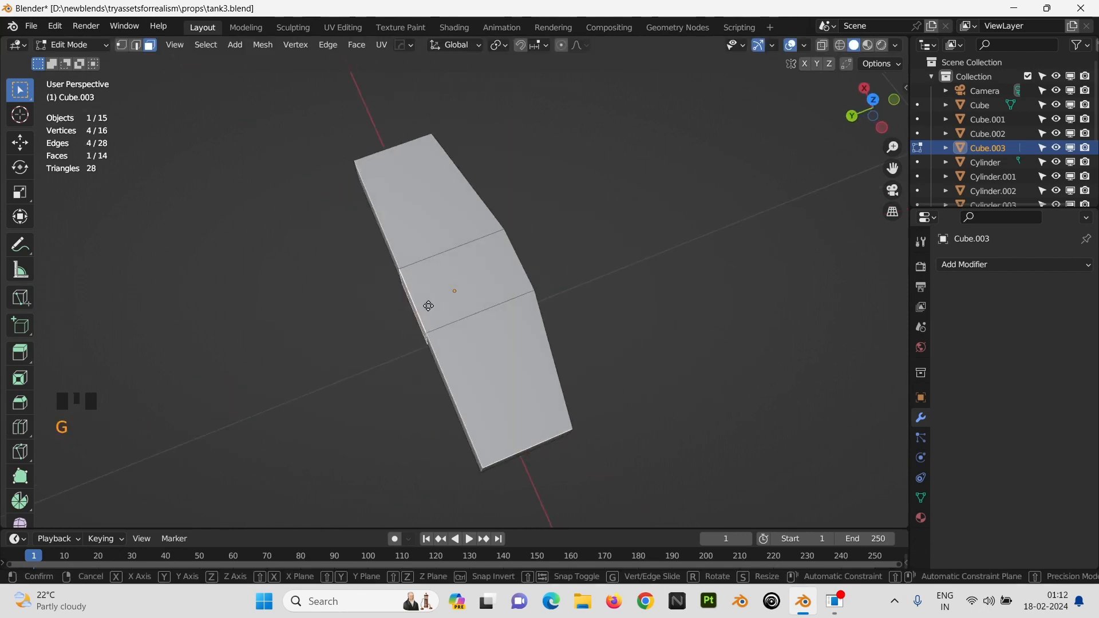
key("y")
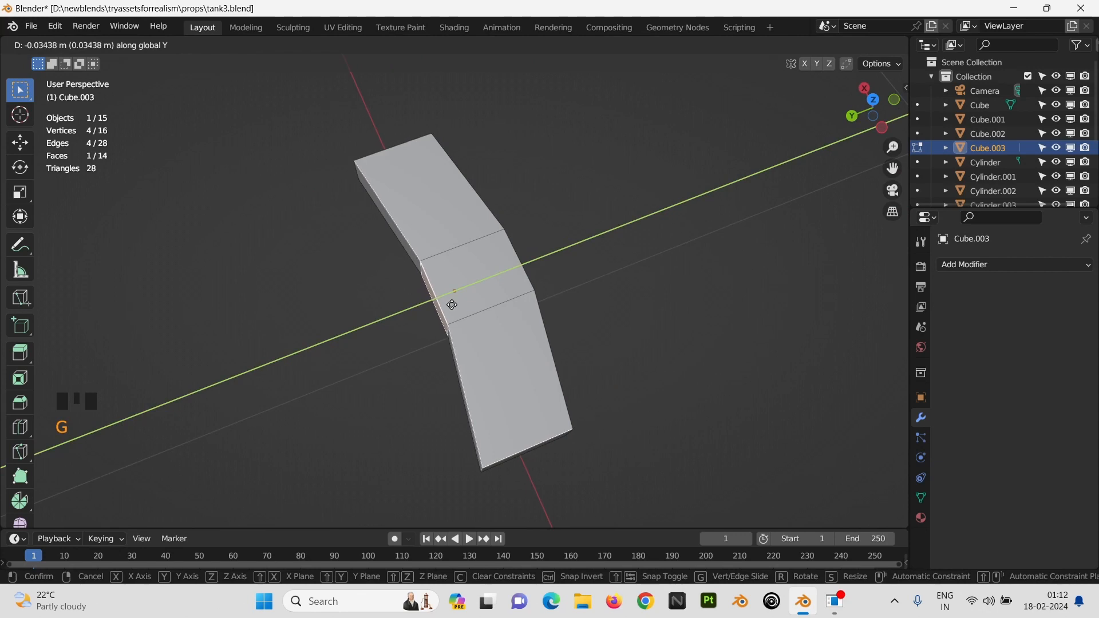
left_click(452, 305)
key("Tab")
Step: Narrow the central band's front face along X to about 0.74 and push it slightly further outward along Y
middle_click_drag(452, 305, 382, 304)
key("Tab")
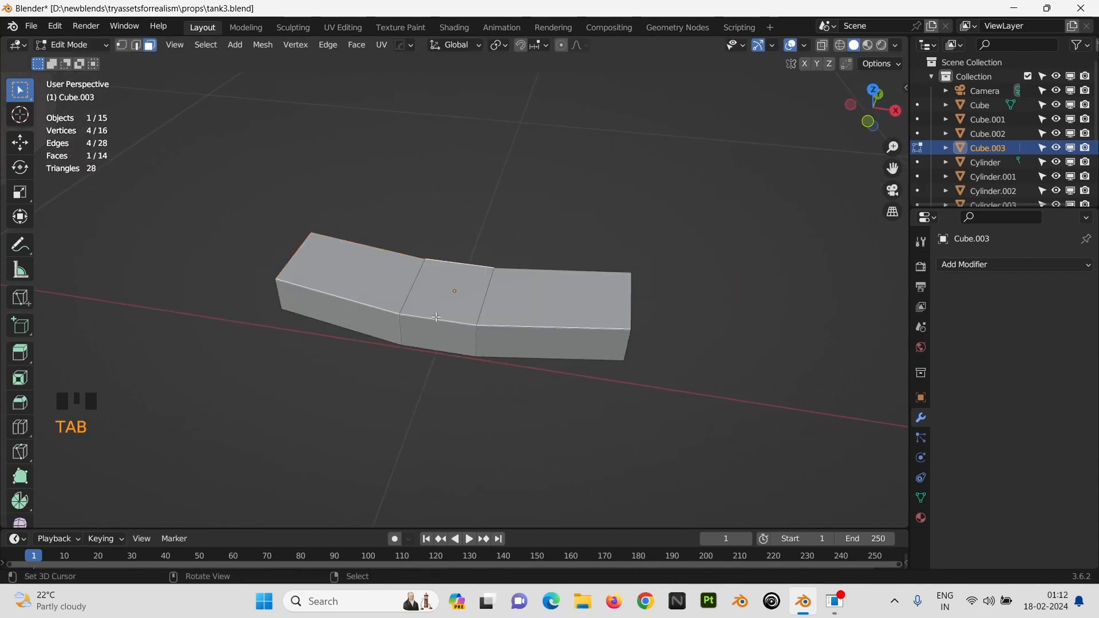
key("s")
key("x")
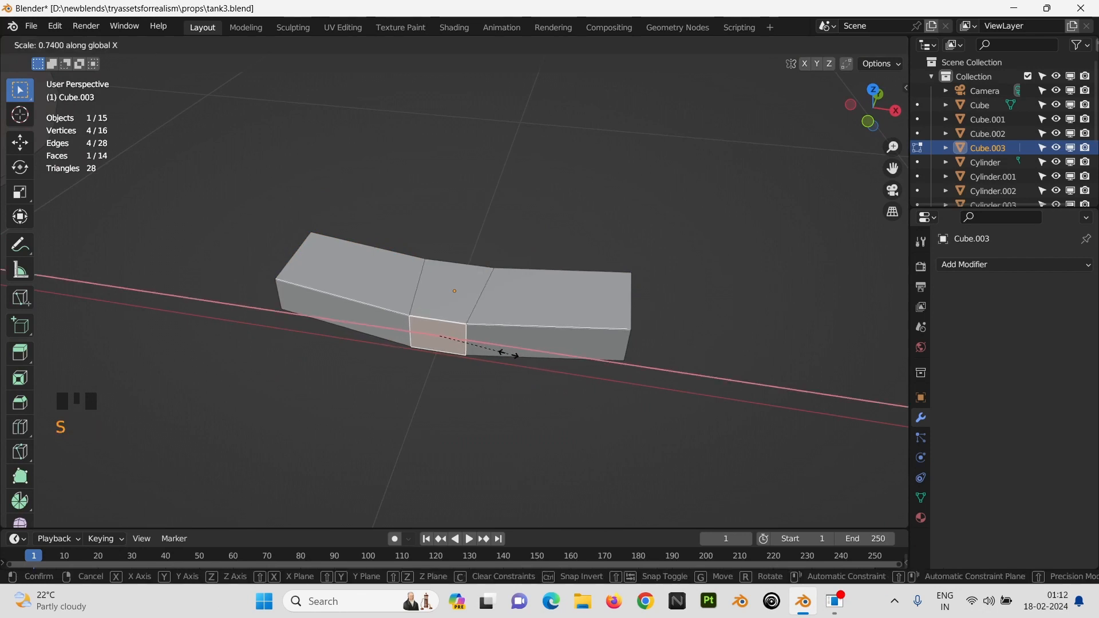
left_click(508, 353)
key("Tab")
key("Tab")
key("g")
key("y")
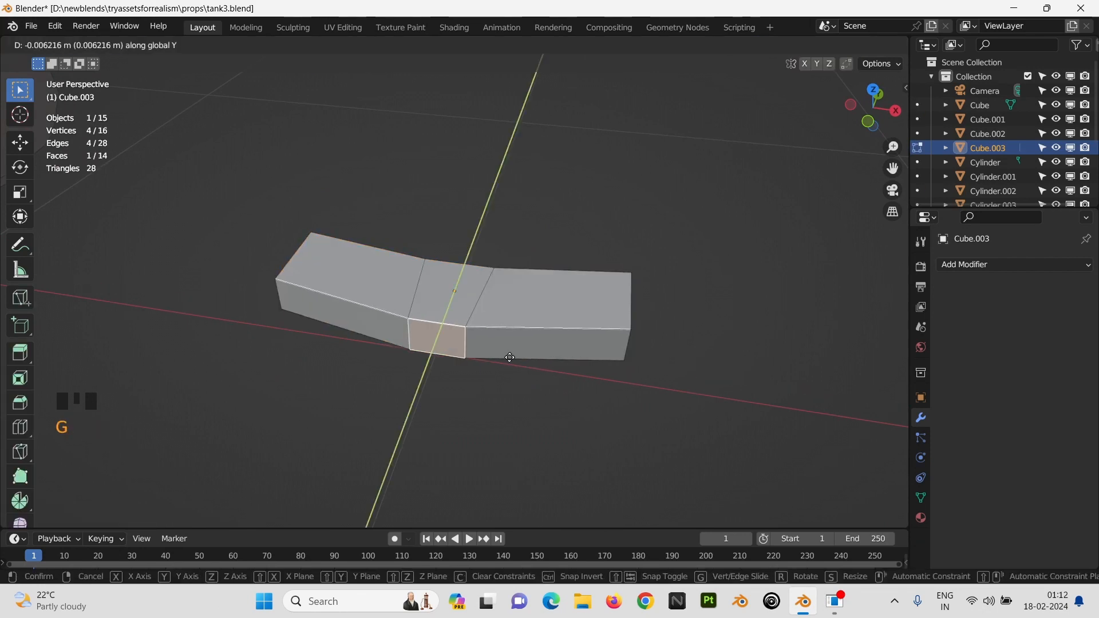
left_click(508, 371)
key("Tab")
Step: Apply the bent plate's object transform, and add an Array modifier with a relative offset X factor of 1.08
middle_click_drag(498, 367, 564, 404)
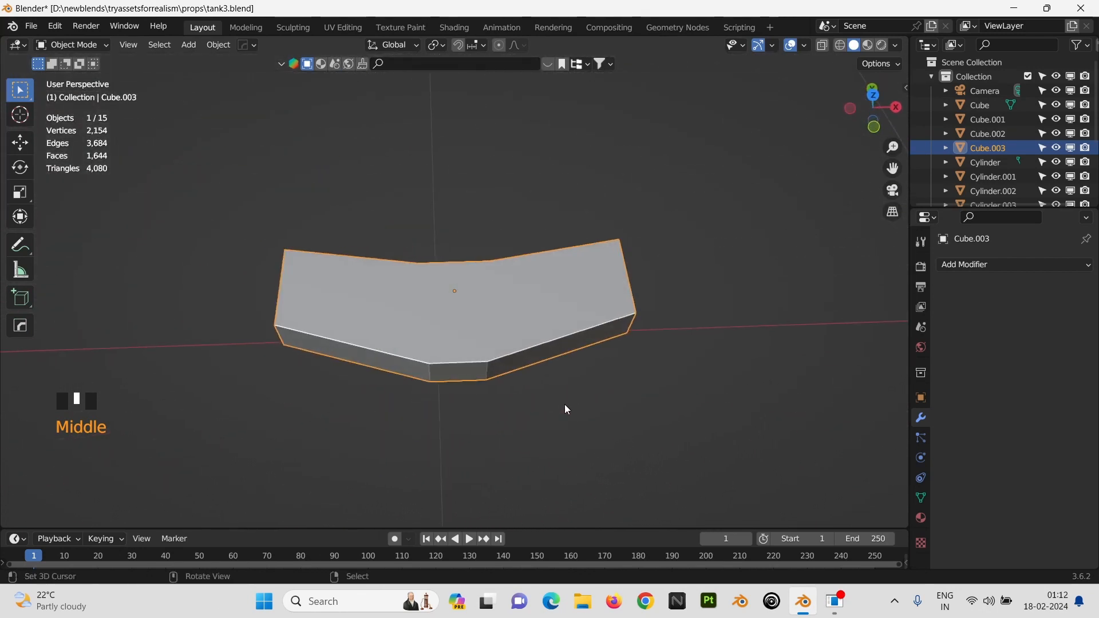
key("KP_7")
key("ctrl+a")
left_click(550, 345)
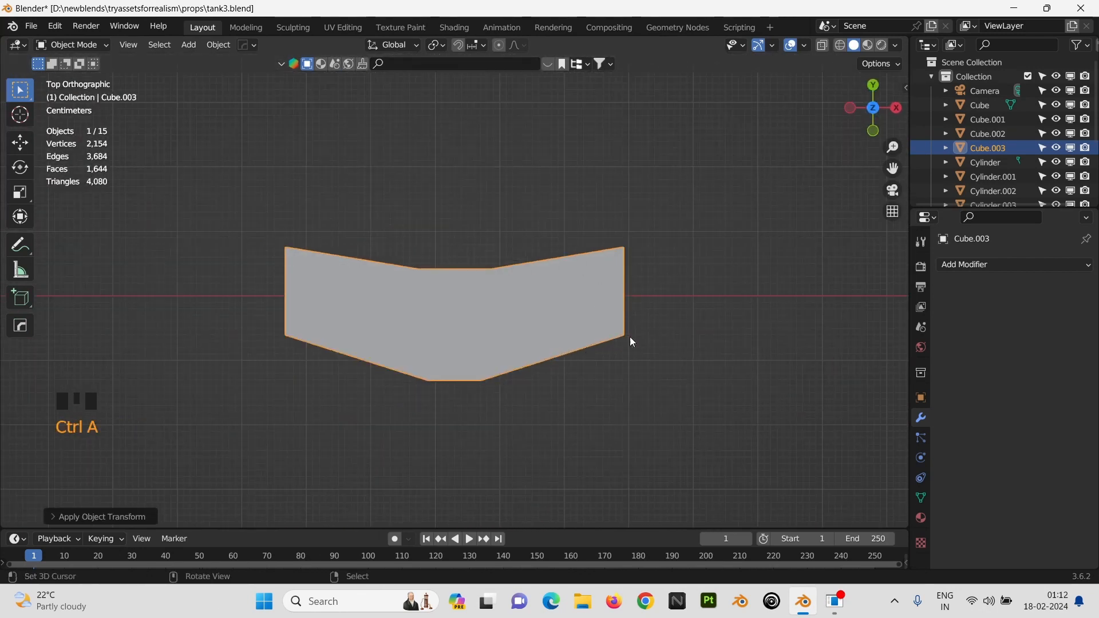
left_click(980, 265)
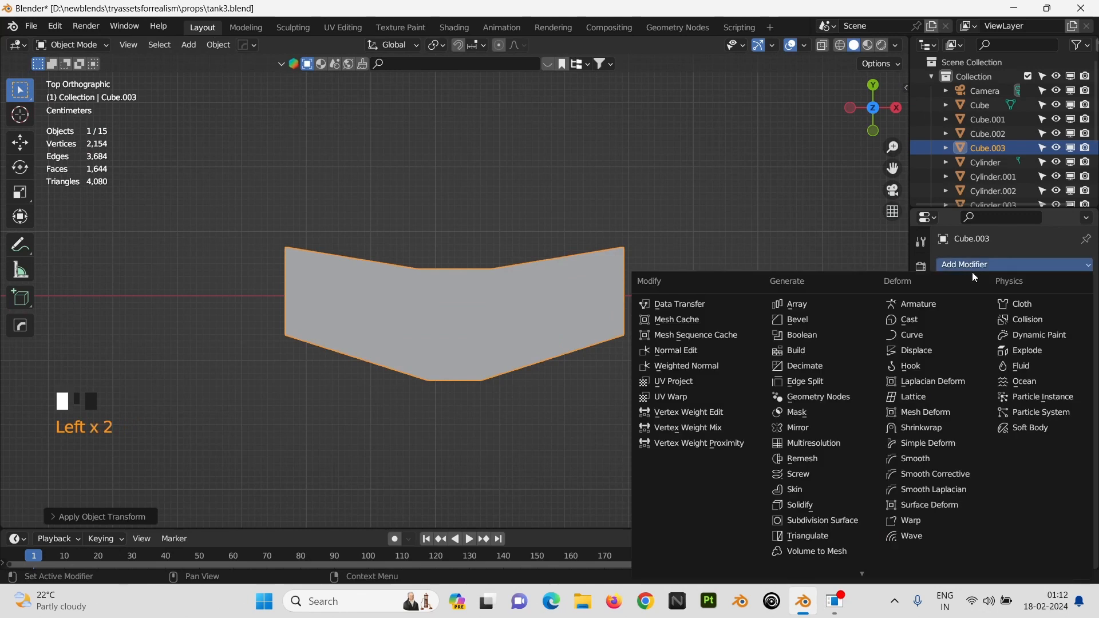
left_click(834, 305)
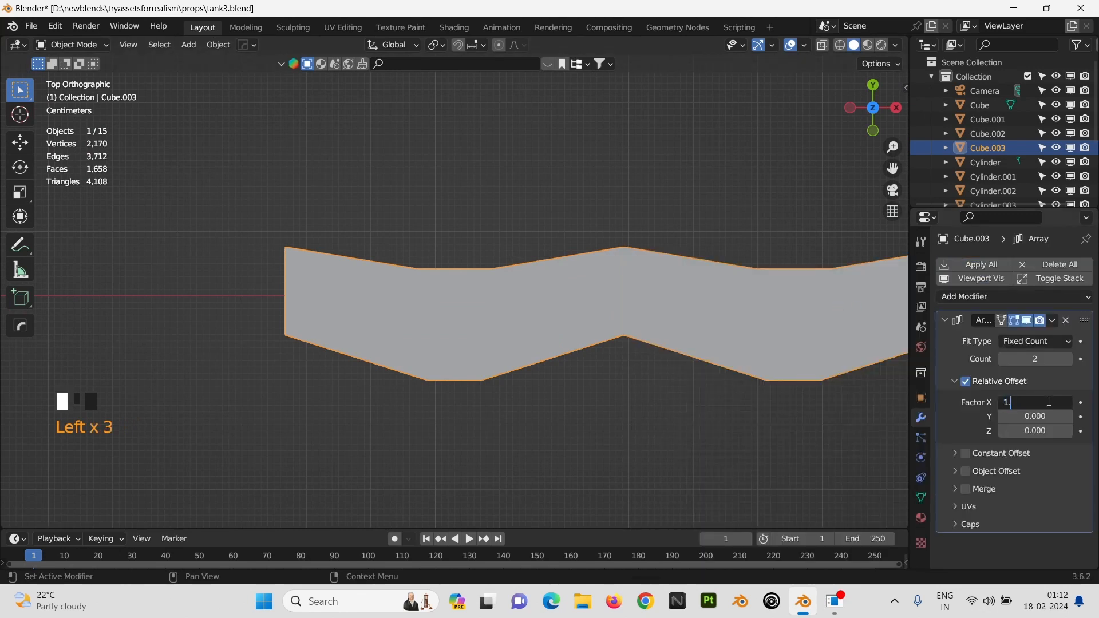
key("Return")
middle_click_drag(747, 348, 576, 299, "shift")
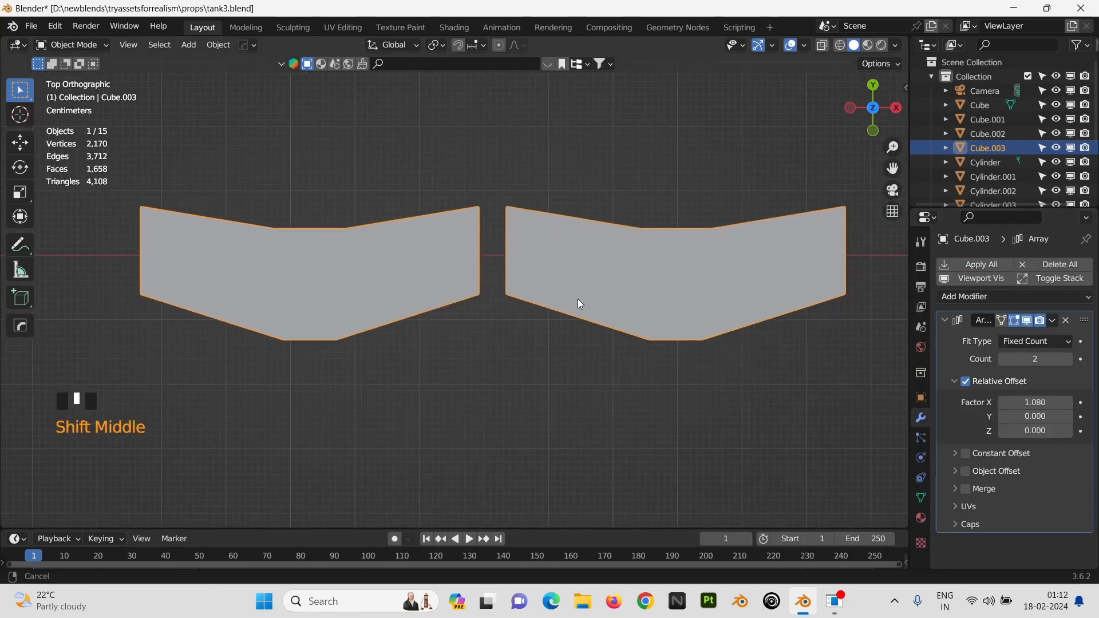
Step: Add a Bezier circle and rotate it 90° about the global Y axis so it stands upright
scroll(577, 299, "down", 2)
key("shift+a")
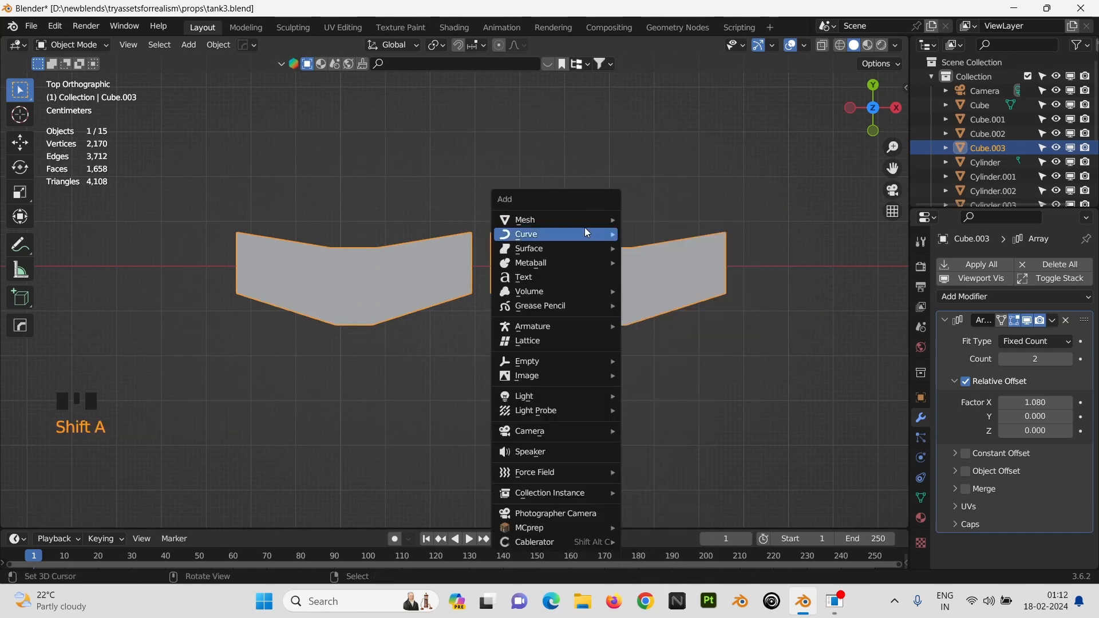
mouse_move(572, 235)
left_click(662, 252)
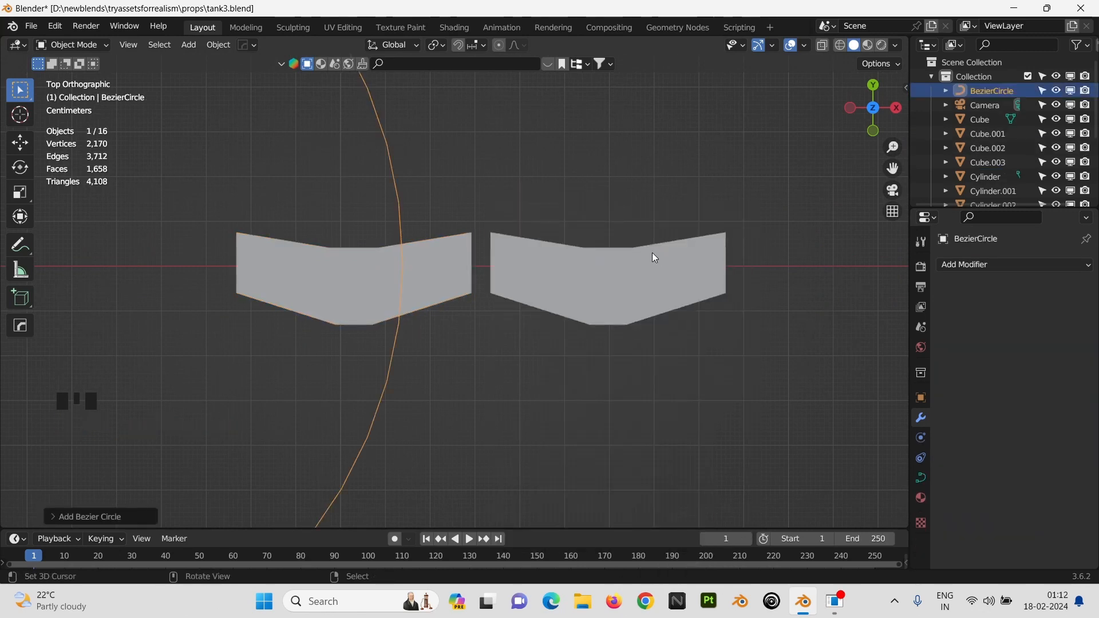
scroll(613, 272, "down", 4)
type("ry")
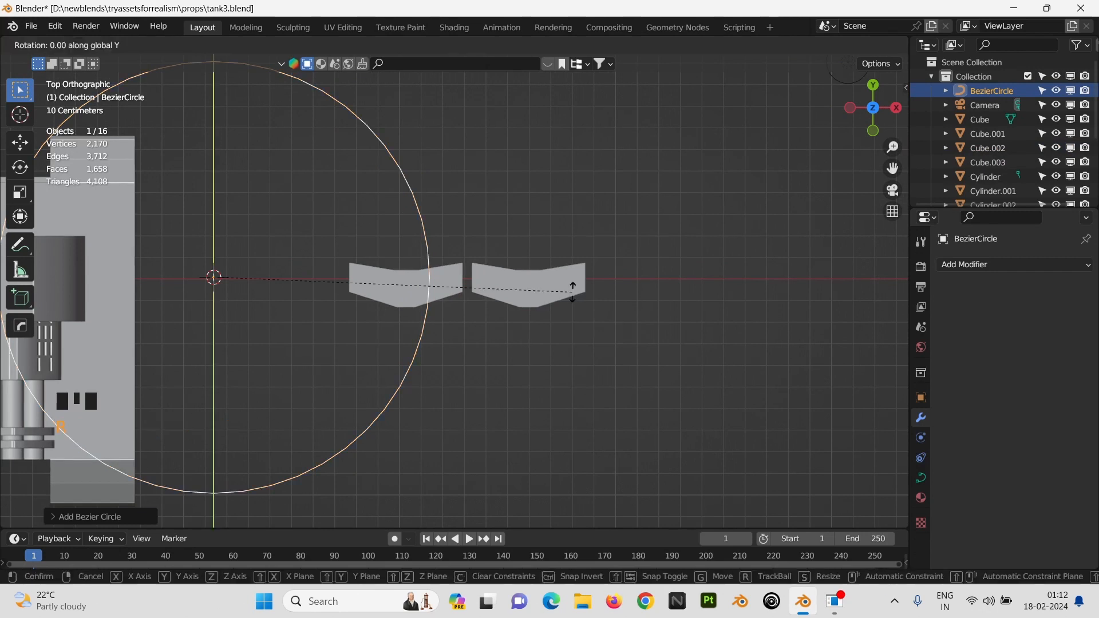
type("90")
key("Return")
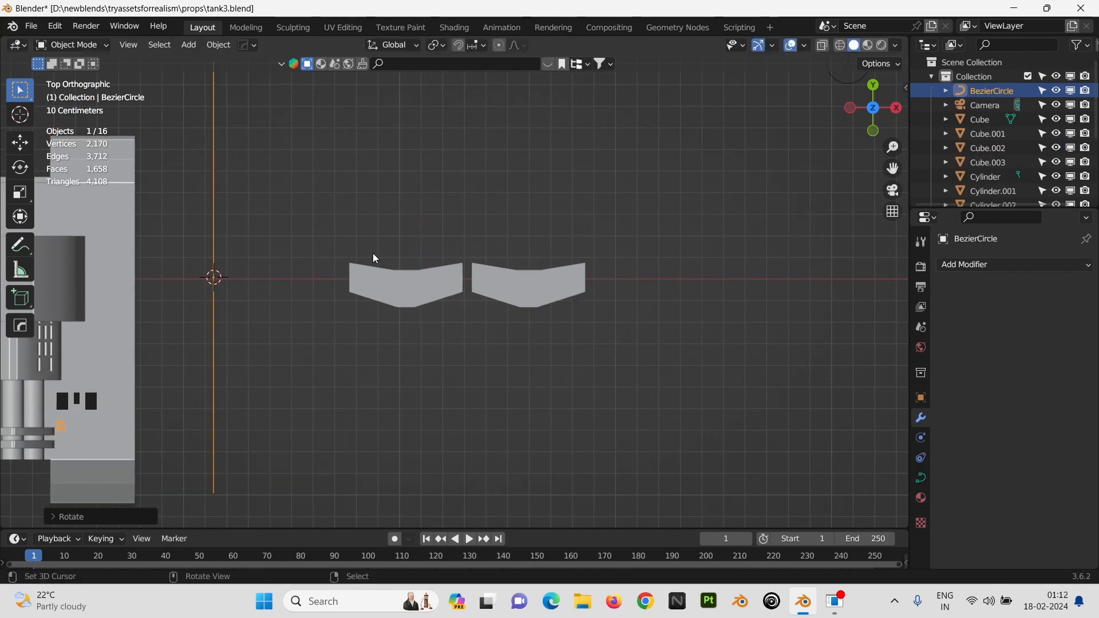
Step: Move the upright Bezier circle along X by about 1.17 m so it stands between the two plates
key("g")
key("y")
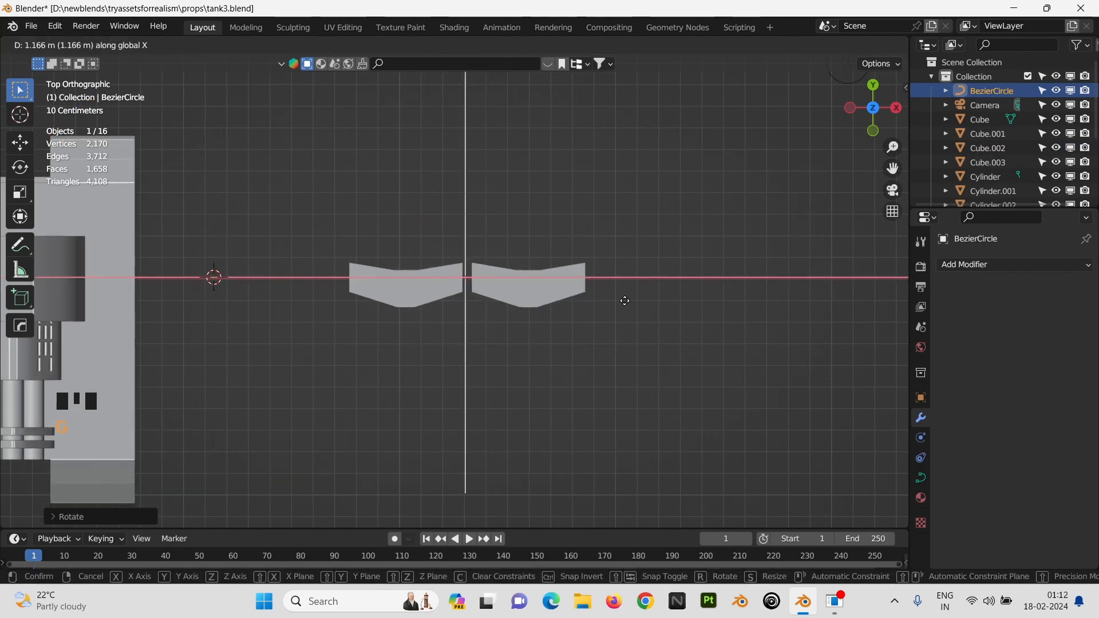
left_click(628, 304)
Step: Add a Curve modifier to the arrayed bent plate below its Array modifier
left_click(606, 278)
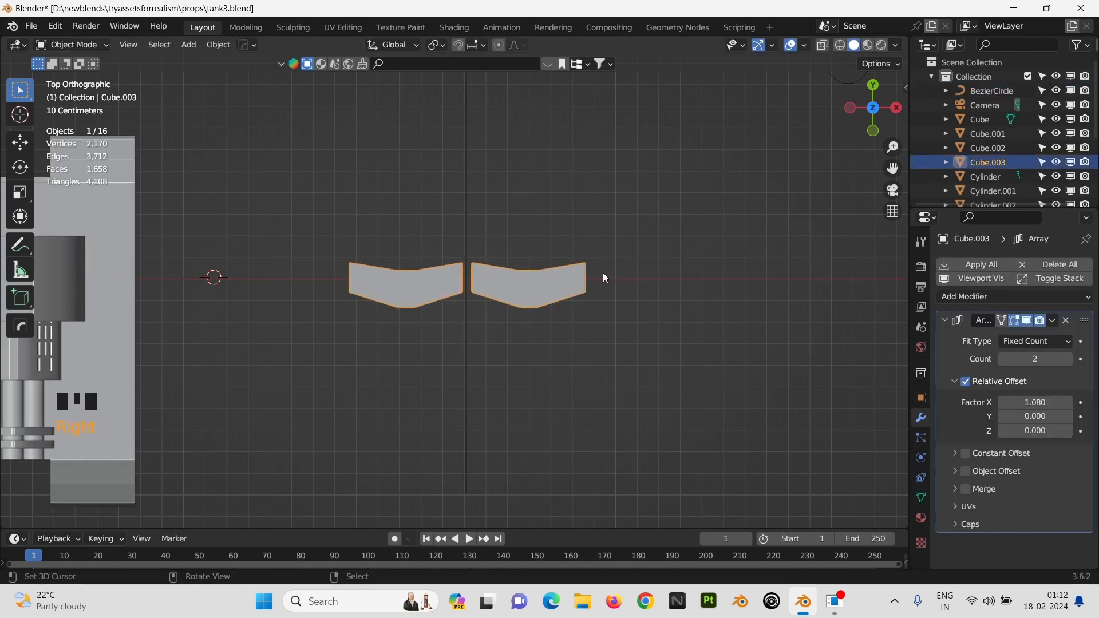
left_click(1006, 295)
left_click(935, 366)
middle_click_drag(745, 355, 980, 380)
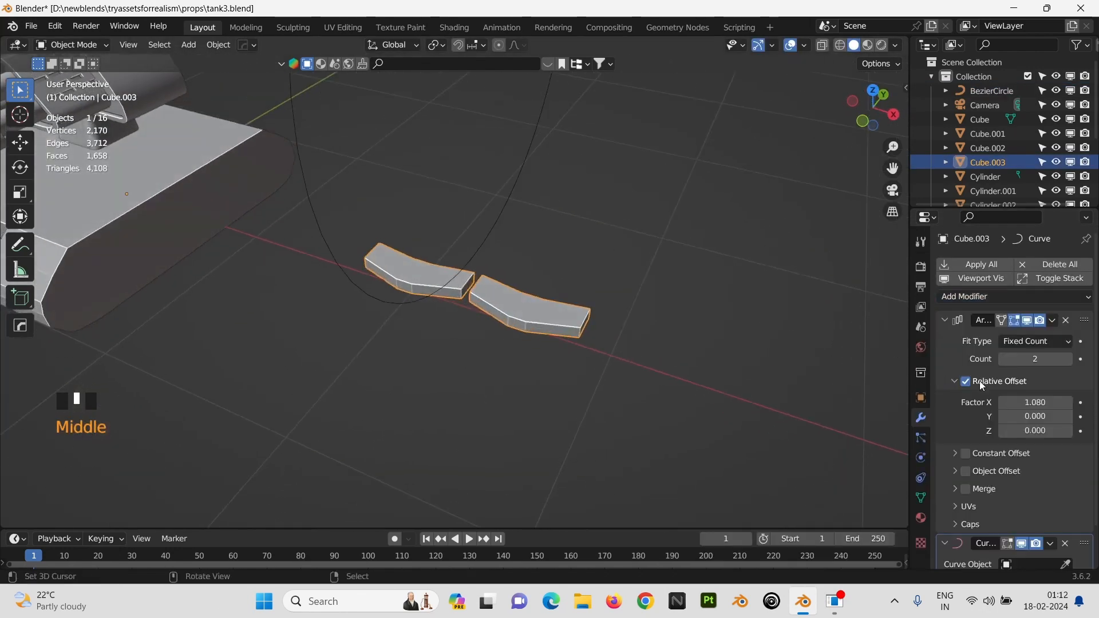
Step: Clear the Bezier circle's location and move it along X back to the bent plates
right_click(523, 178)
key("alt+g")
key("g")
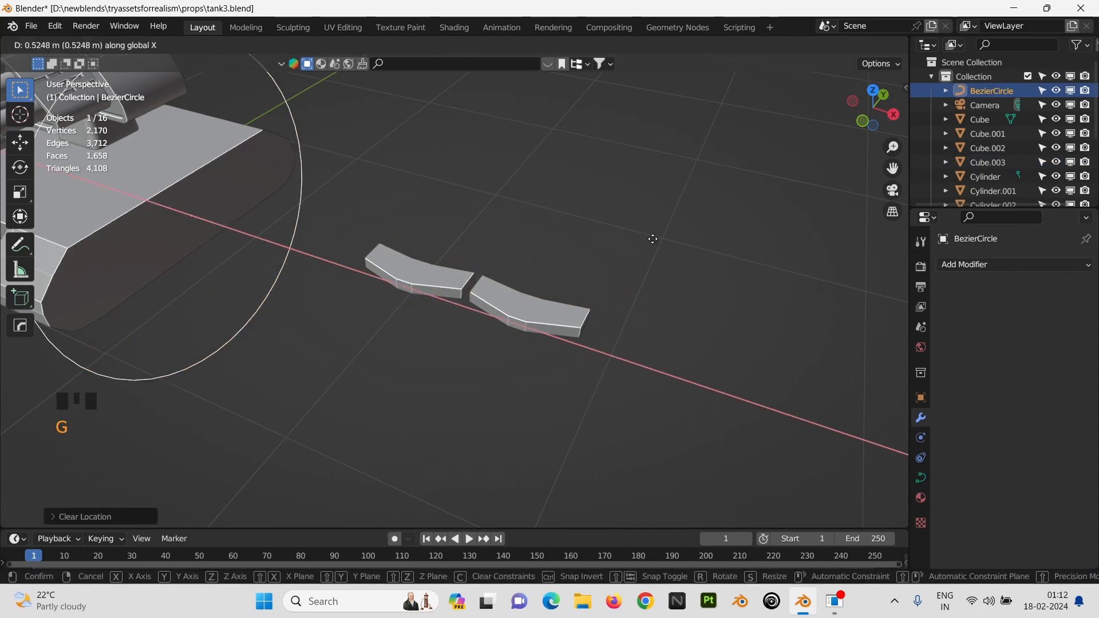
key("0")
key("Return")
Step: Set the Bezier circle as the curve object of the bent plate's Curve modifier
right_click(601, 329)
right_click(601, 329)
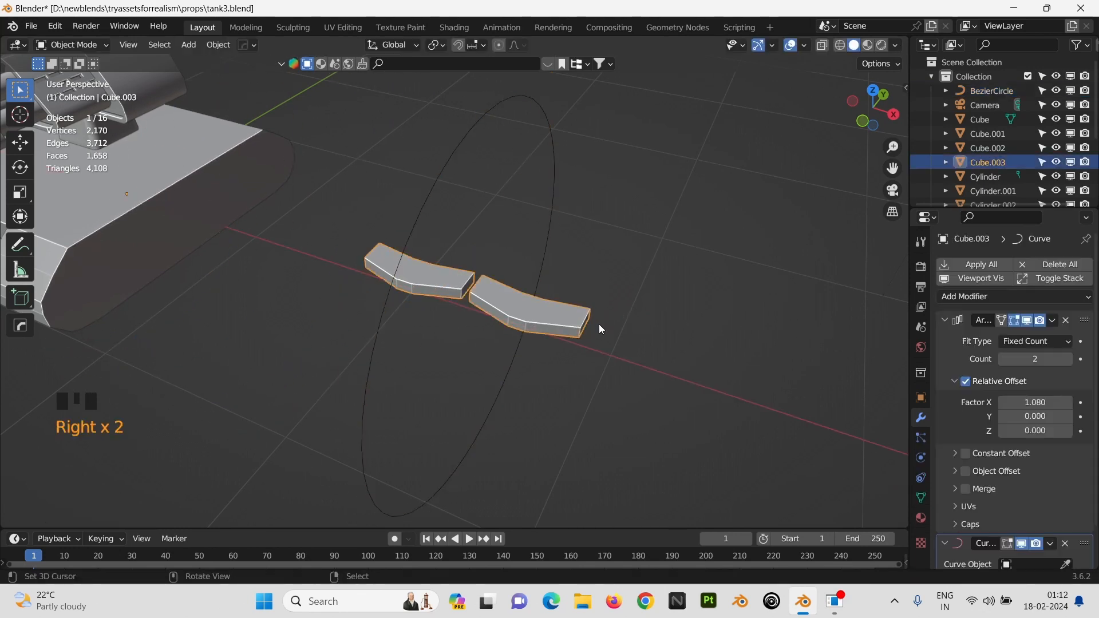
left_click(560, 179)
left_click_drag(1094, 378, 1094, 417)
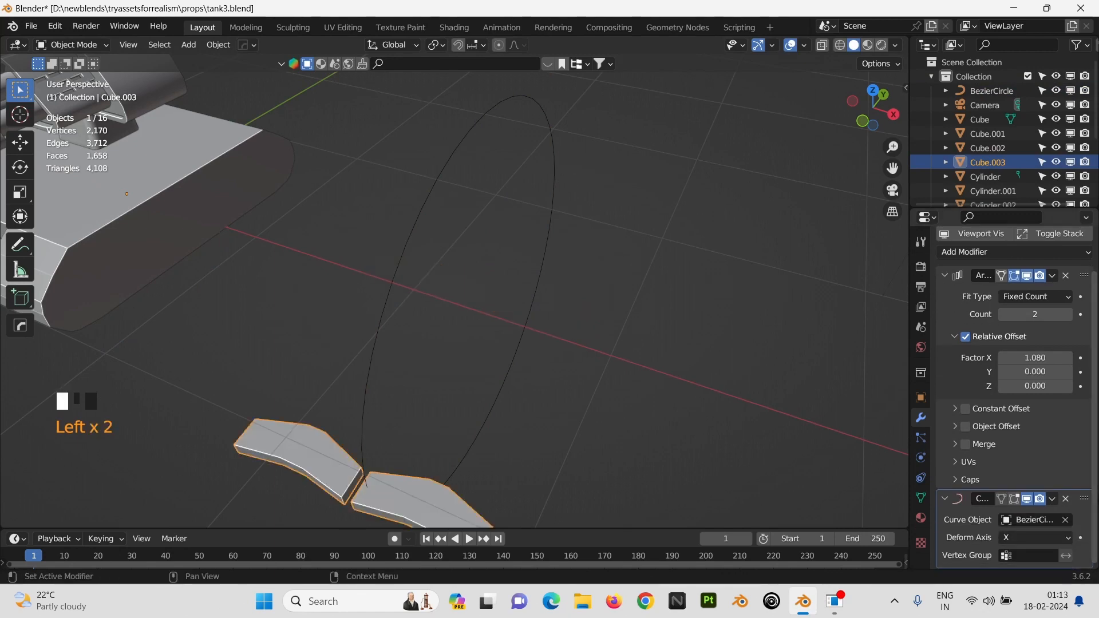
Step: Try the Curve modifier's deform axis on Y, and set it to Z so the plates follow the circle
middle_click_drag(714, 351, 695, 300)
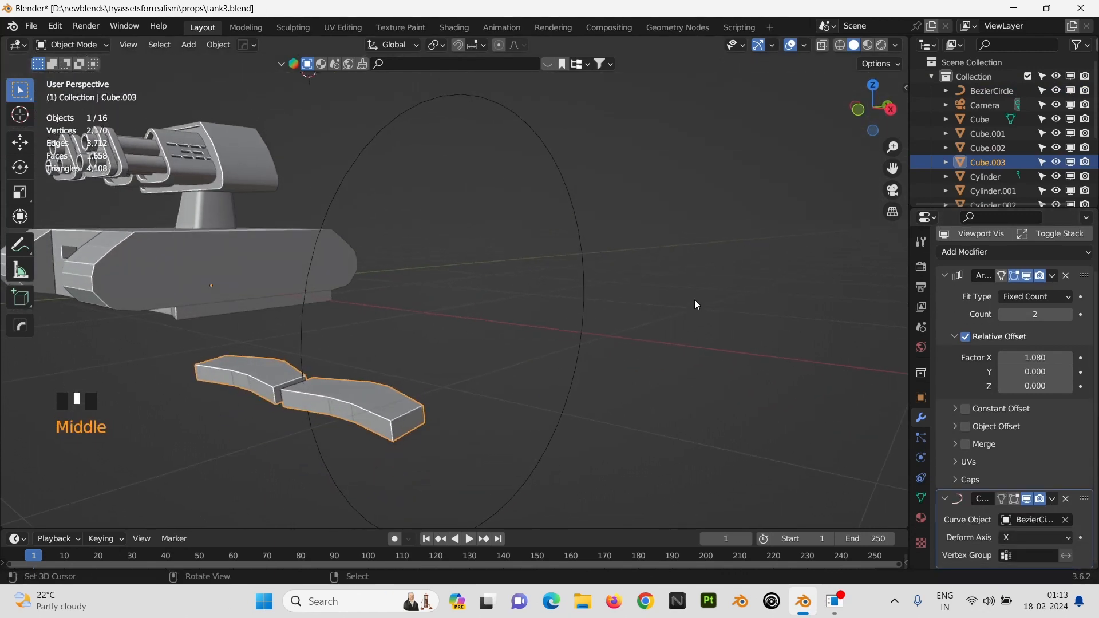
left_click(1035, 533)
left_click(1021, 503)
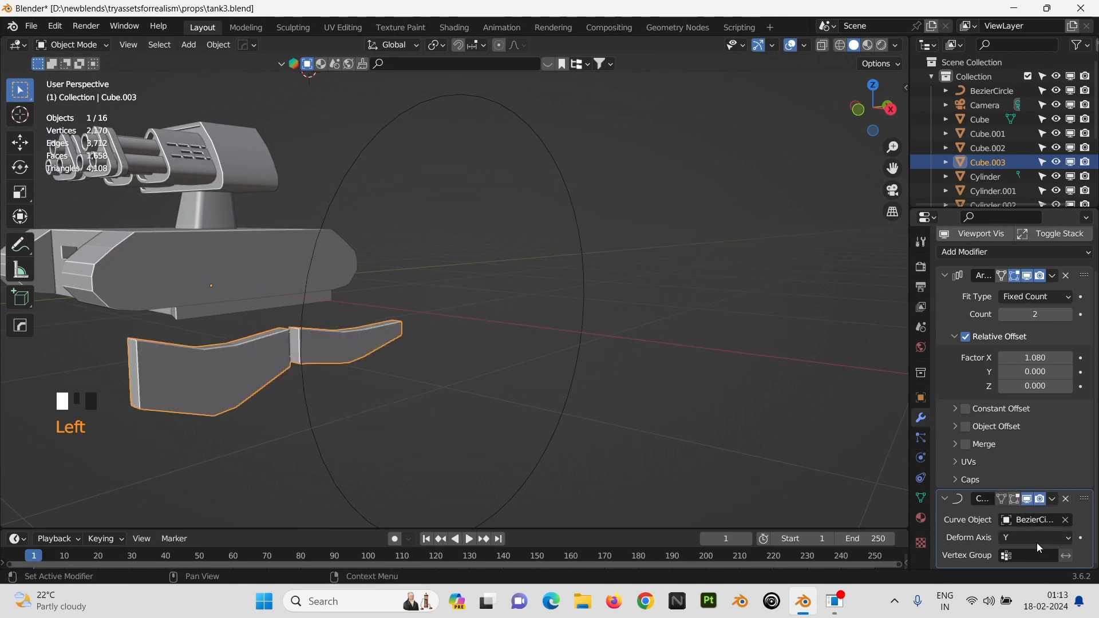
left_click(1036, 539)
left_click(1018, 496)
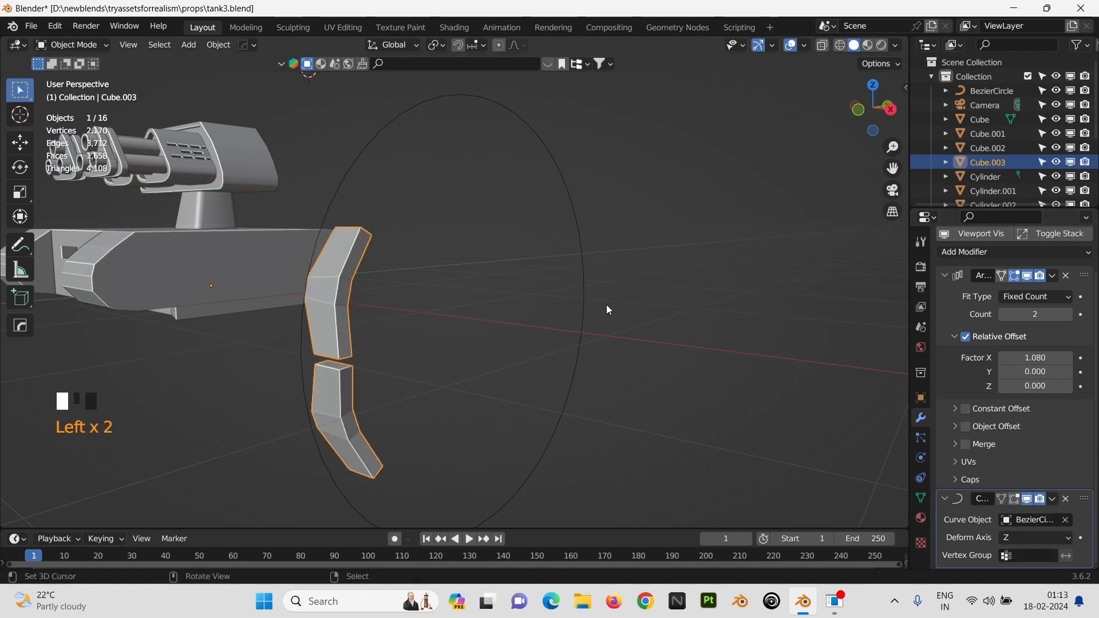
Step: Rotate the bent plate's entire mesh 90° about the global Z axis in Edit Mode
key("Tab")
key("a")
key("a")
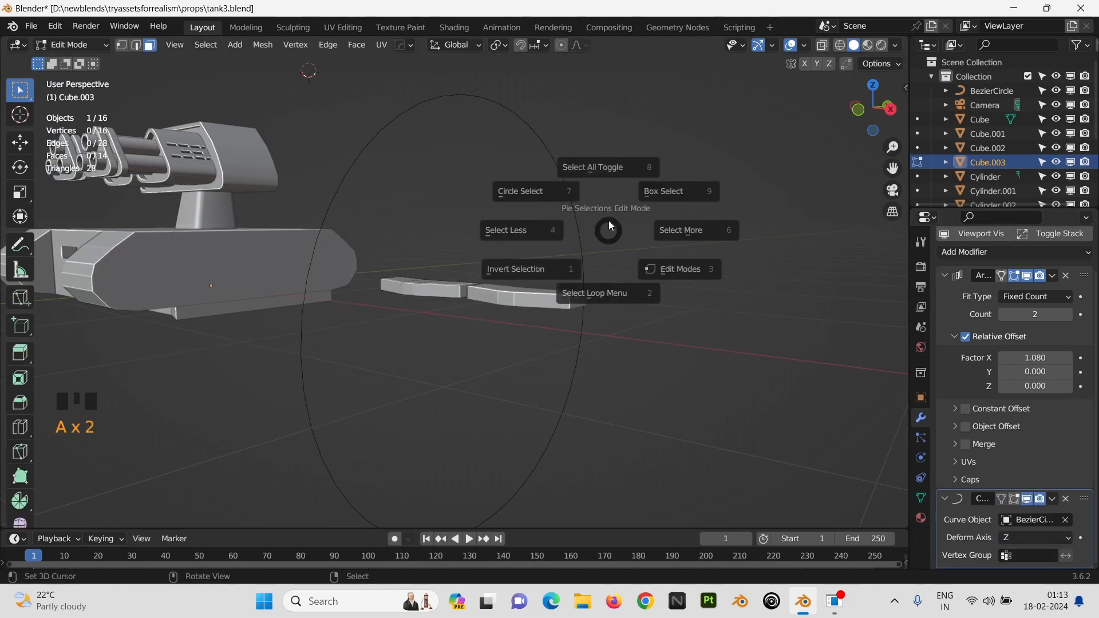
type("rz90")
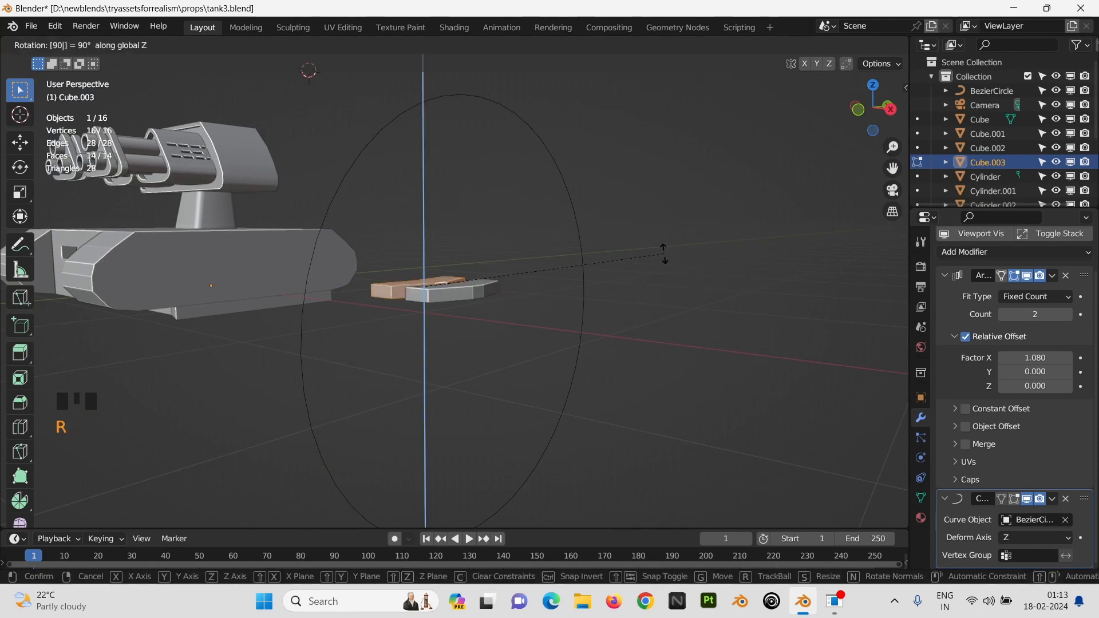
key("Return")
key("Tab")
Step: Raise the two upper cross edges of the plate's central band along Z by about 0.02 m
middle_click_drag(664, 258, 655, 292)
key("Tab")
middle_click_drag(520, 269, 432, 326)
scroll(458, 292, "up", 2)
scroll(458, 291, "up", 1)
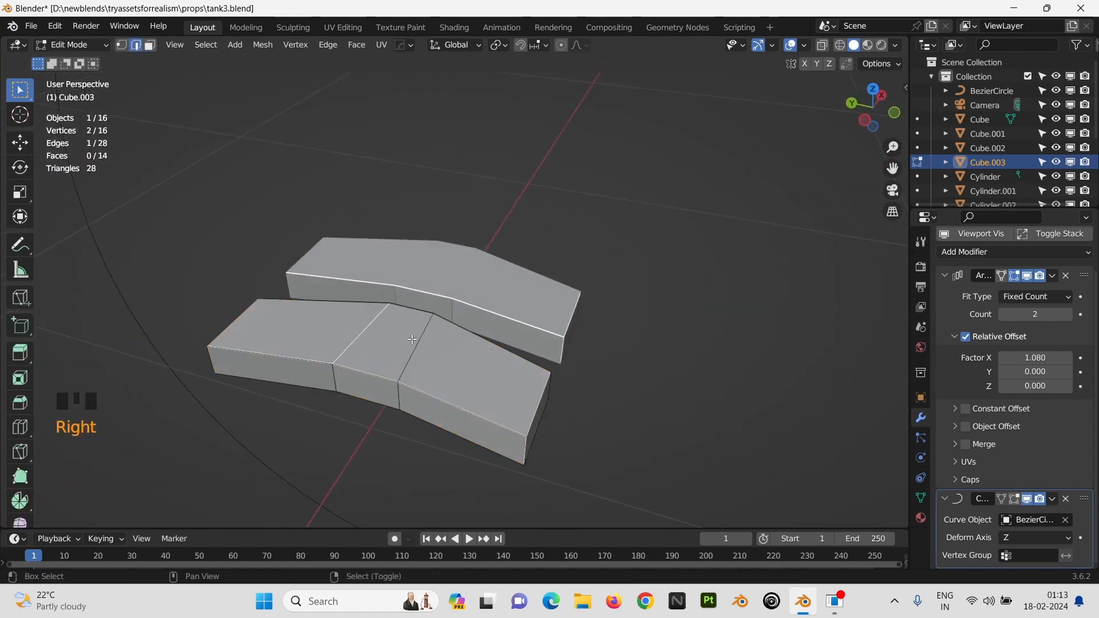
key("g")
key("z")
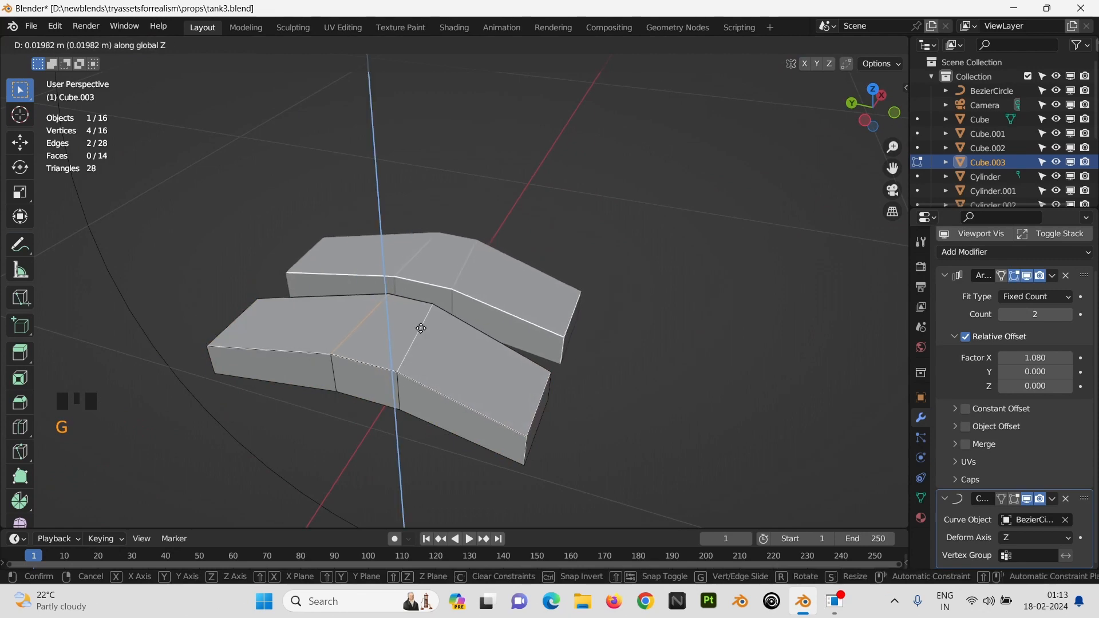
left_click(421, 325)
Step: Examine how the plate copies deform along the circle and how they are oriented
key("Tab")
middle_click_drag(420, 325, 517, 368)
scroll(417, 329, "up", 2)
scroll(418, 332, "down", 1)
key("KP_Decimal")
scroll(423, 298, "up", 2)
scroll(424, 298, "down", 3)
key("Tab")
scroll(528, 326, "down", 1)
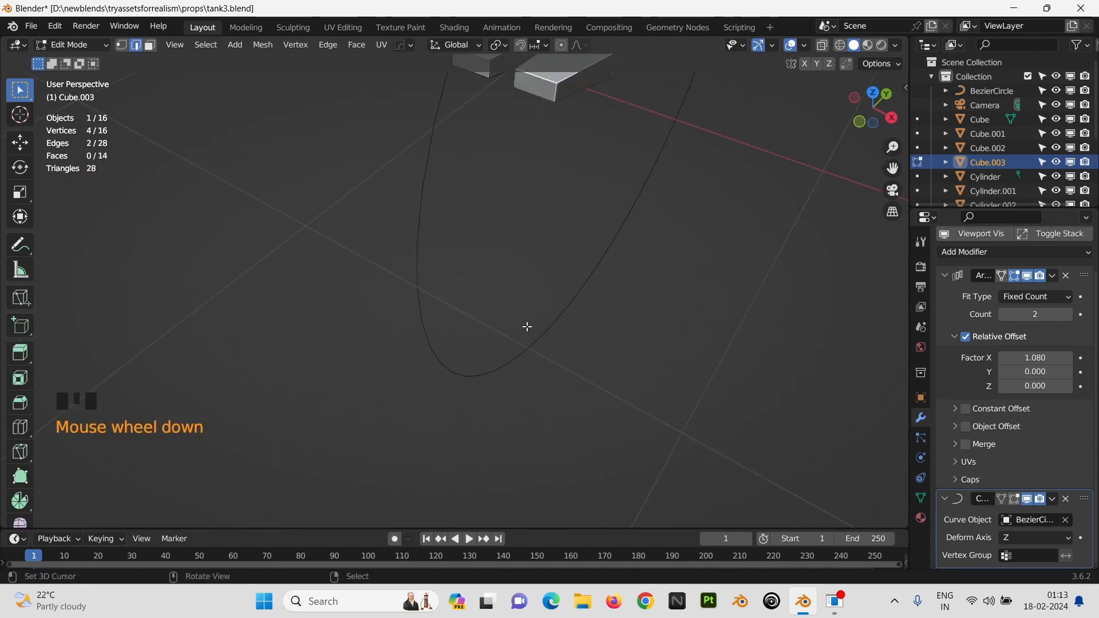
key("KP_Decimal")
key("Tab")
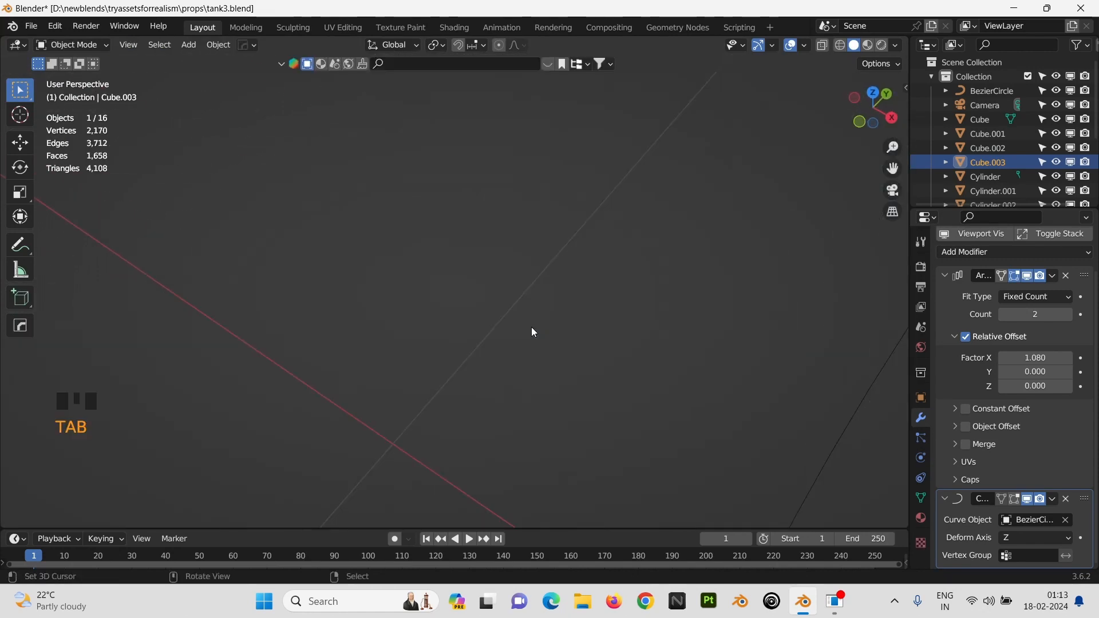
scroll(531, 327, "down", 2)
scroll(531, 328, "down", 3)
scroll(531, 327, "up", 1)
scroll(531, 327, "down", 5)
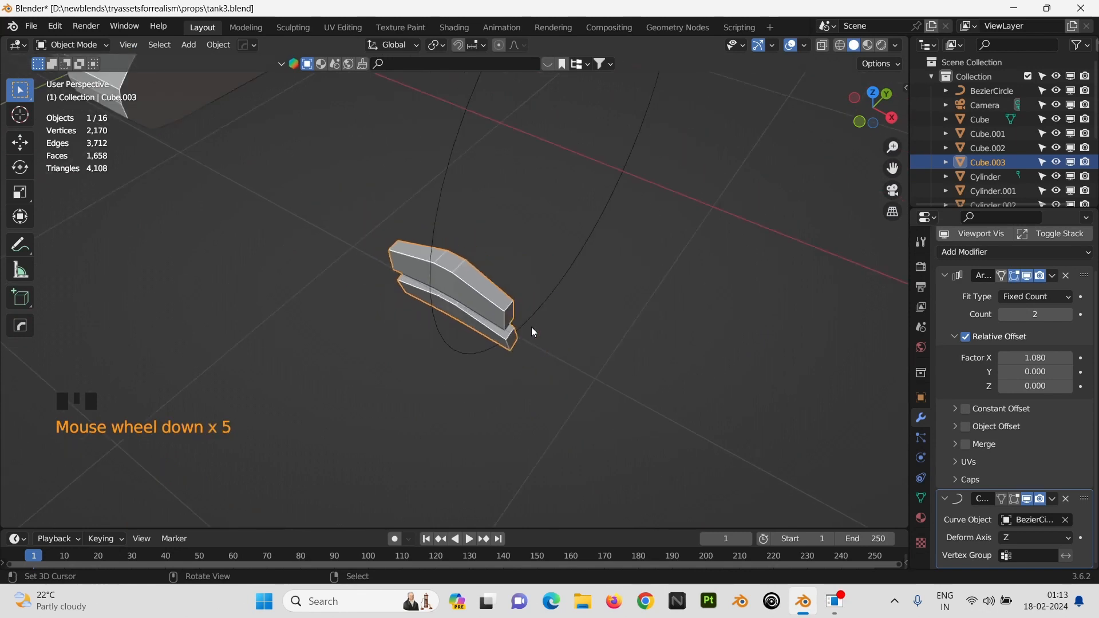
Step: Mirror the bent plate's whole mesh along the global X axis and return to Object Mode
key("Tab")
middle_click_drag(544, 299, 533, 362, "shift")
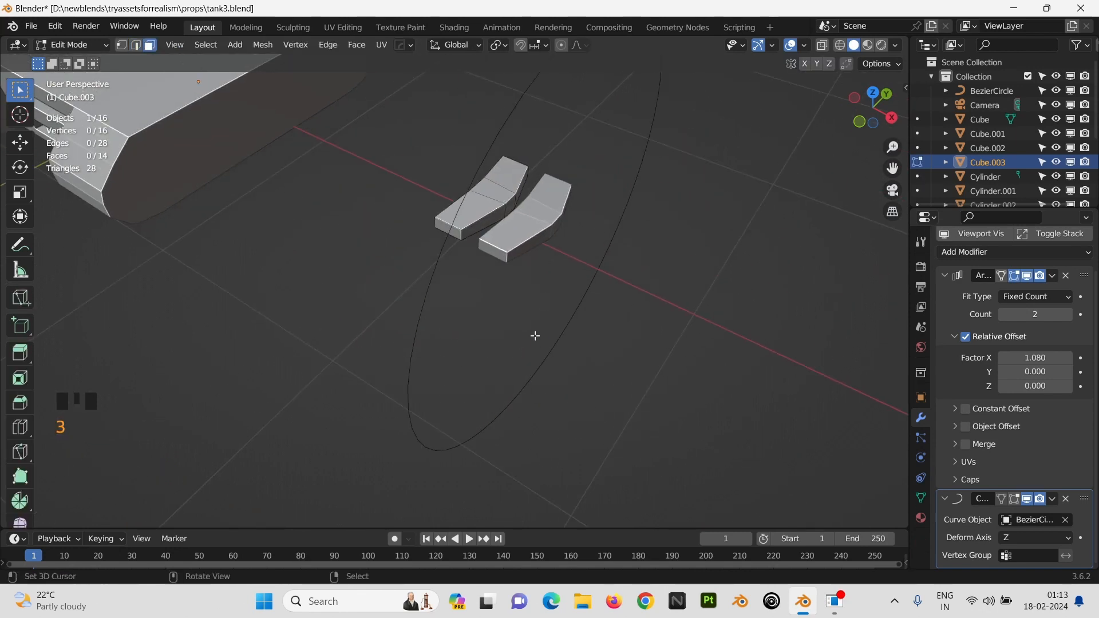
key("a")
left_click(532, 271)
key("ctrl+m")
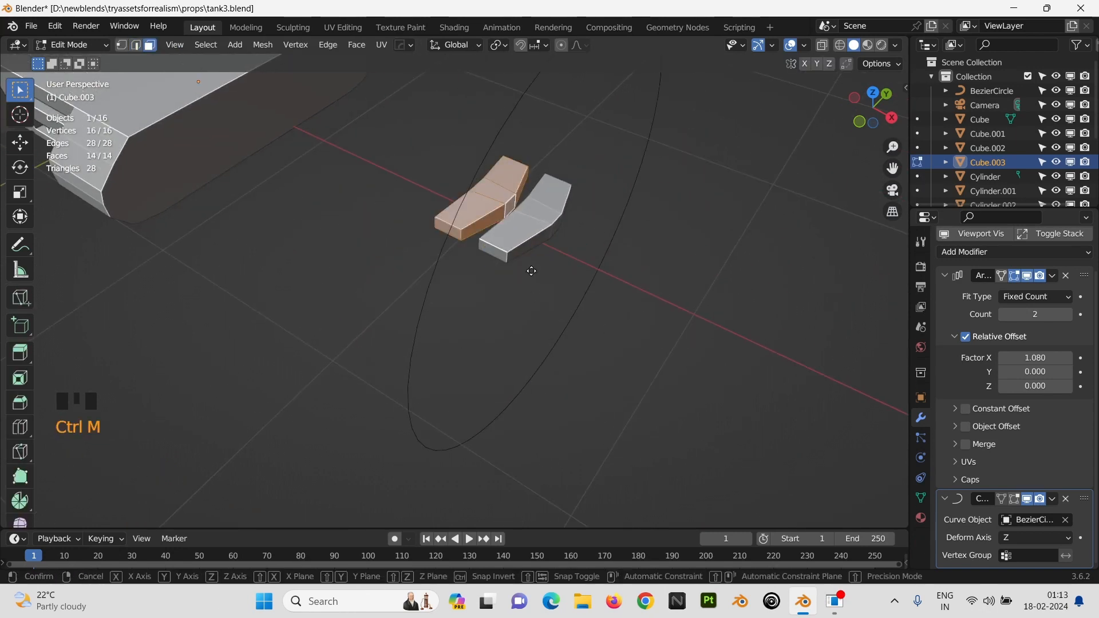
key("x")
left_click(531, 270)
key("Tab")
Step: Rotate the plate's mesh 90° about Z, check the deformed result, and rotate it another 90° about Z
middle_click_drag(531, 270, 544, 197)
middle_click_drag(490, 192, 508, 317)
key("Tab")
type("rz")
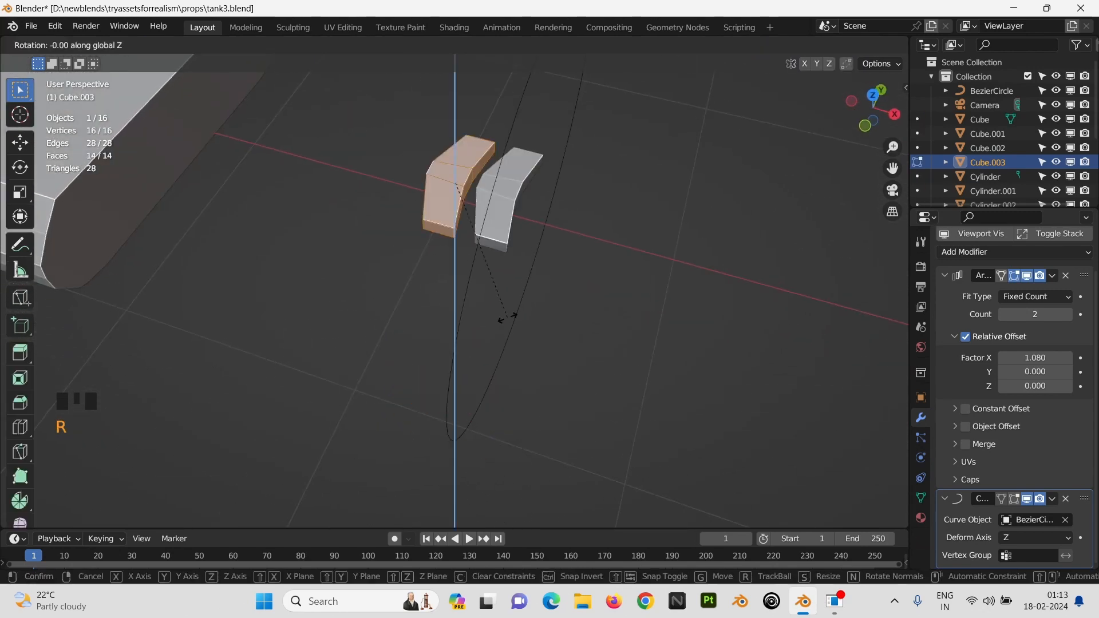
type("90")
key("Return")
key("Tab")
key("Tab")
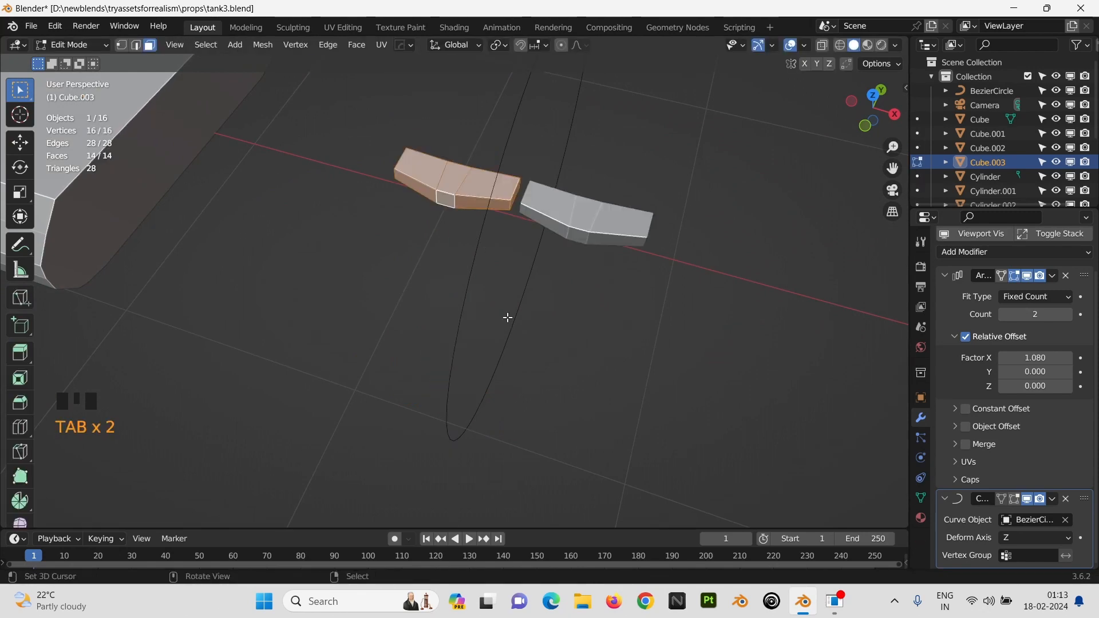
type("rz90")
key("Return")
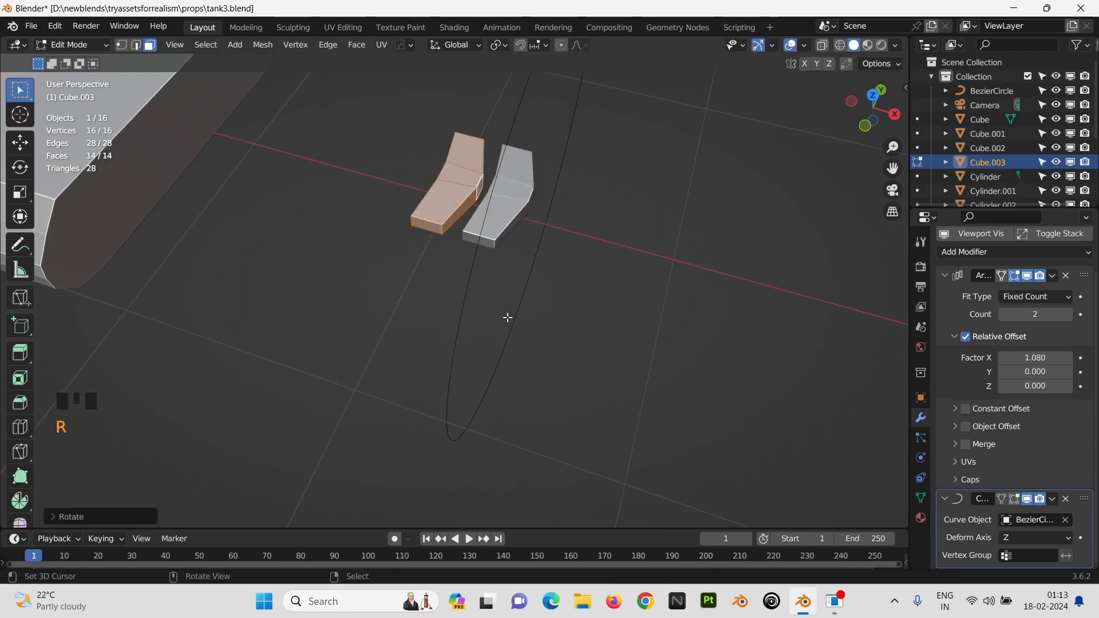
Step: Mirror the rotated plate mesh along global X, then apply one more mirror to flip its orientation on the circle
key("Tab")
middle_click_drag(593, 388, 597, 365)
key("Tab")
key("ctrl+m")
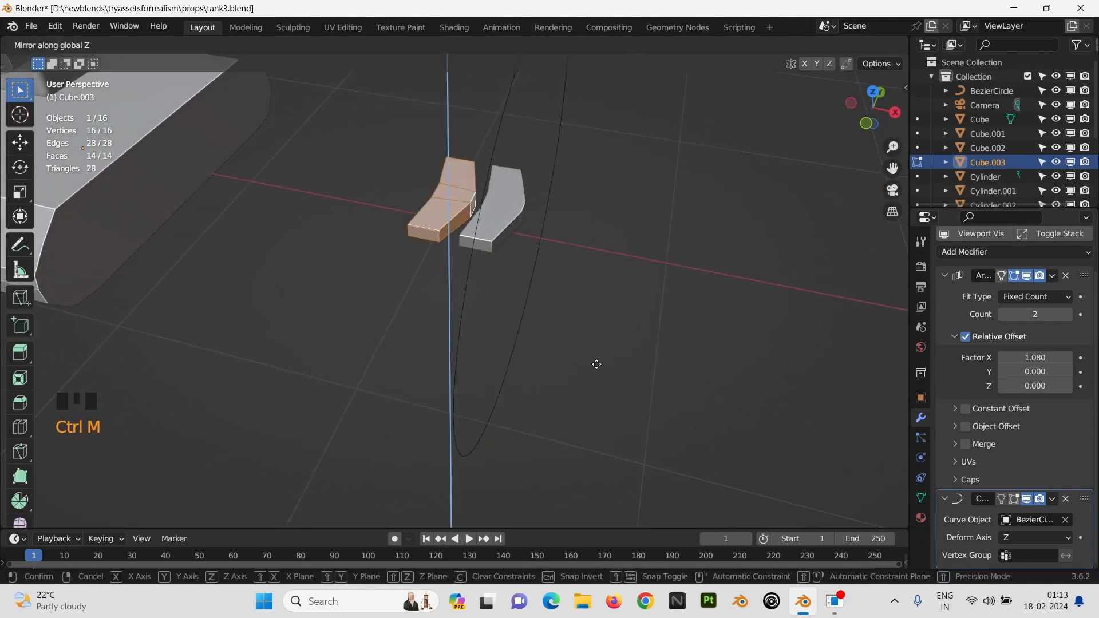
key("x")
key("Return")
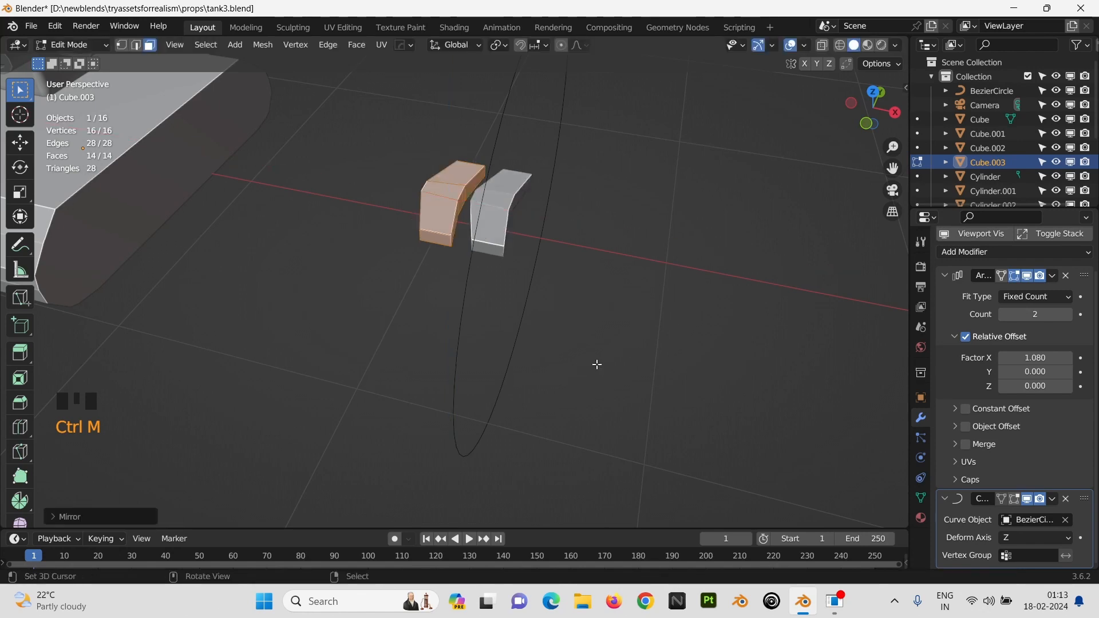
key("Tab")
key("Tab")
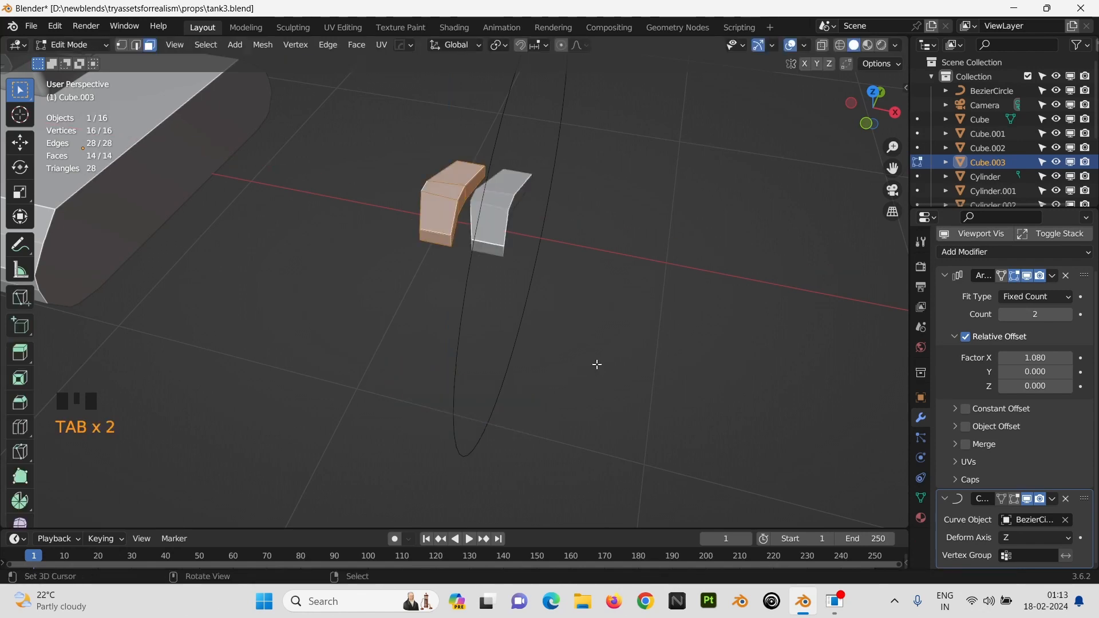
key("ctrl+m")
left_click(597, 364)
key("Tab")
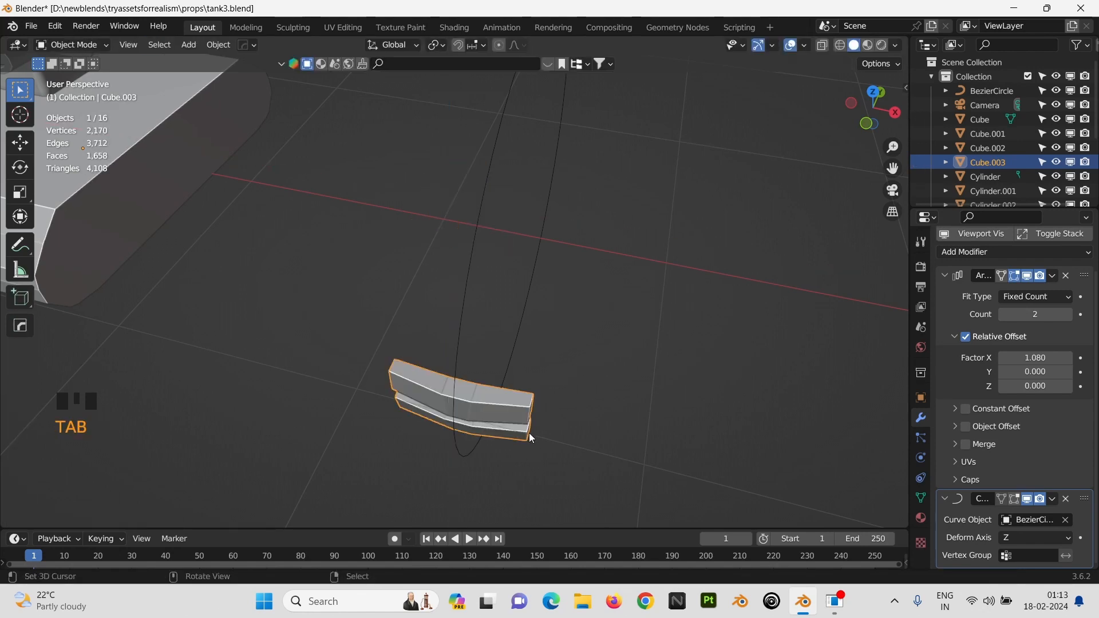
Step: Move the plates along Y, then shift them freely so they sit on the lower arc of the circle
middle_click_drag(531, 439, 462, 358)
right_click(462, 358)
key("g")
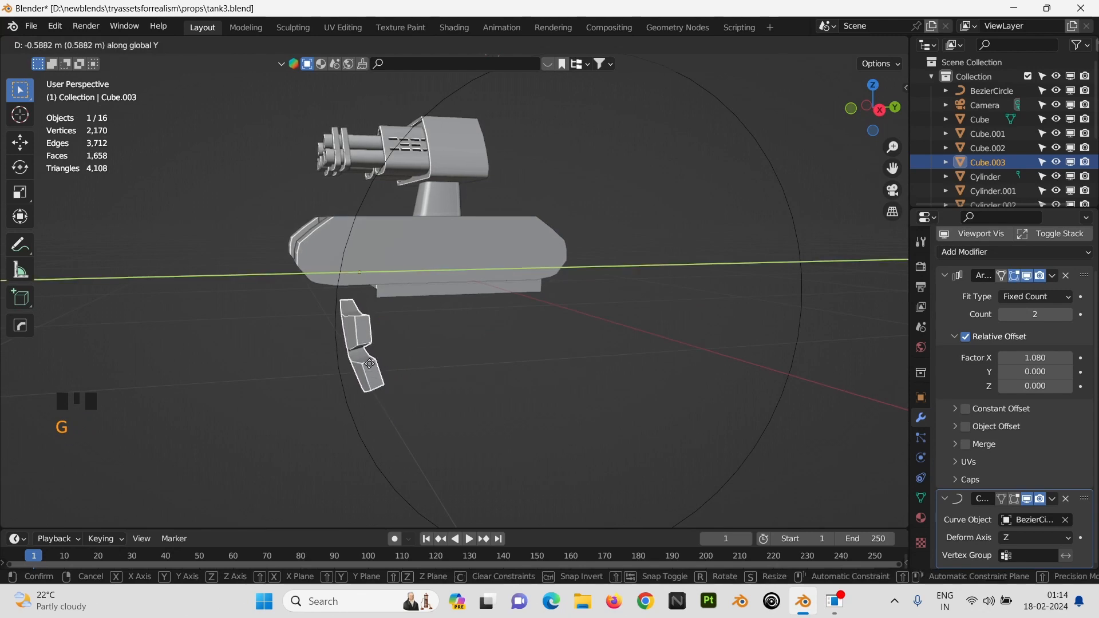
left_click(382, 387)
middle_click_drag(383, 387, 621, 390)
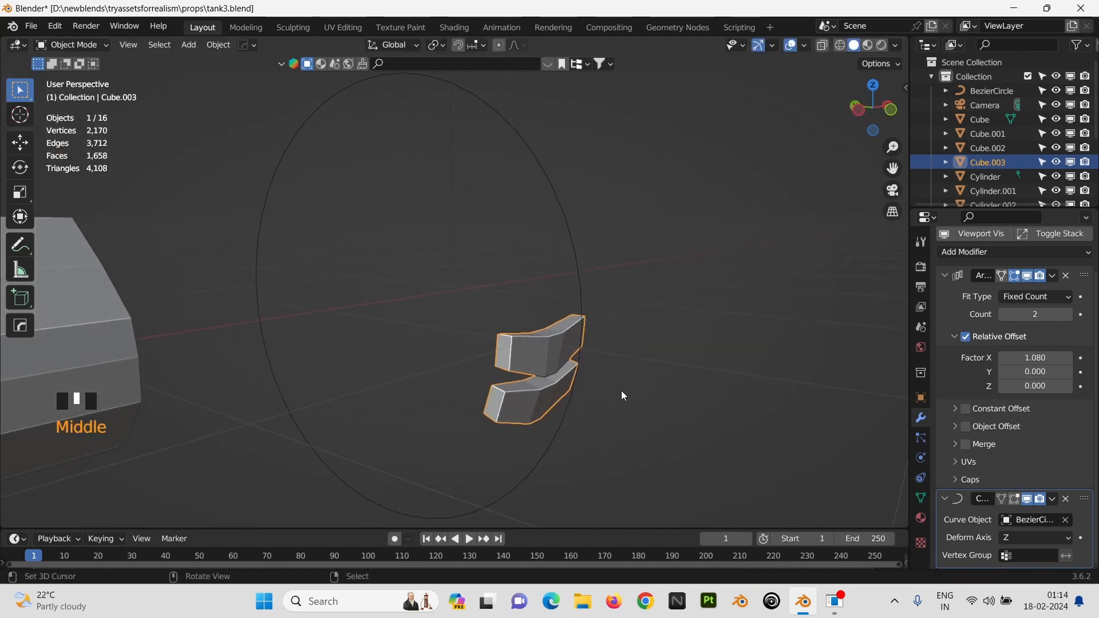
key("g")
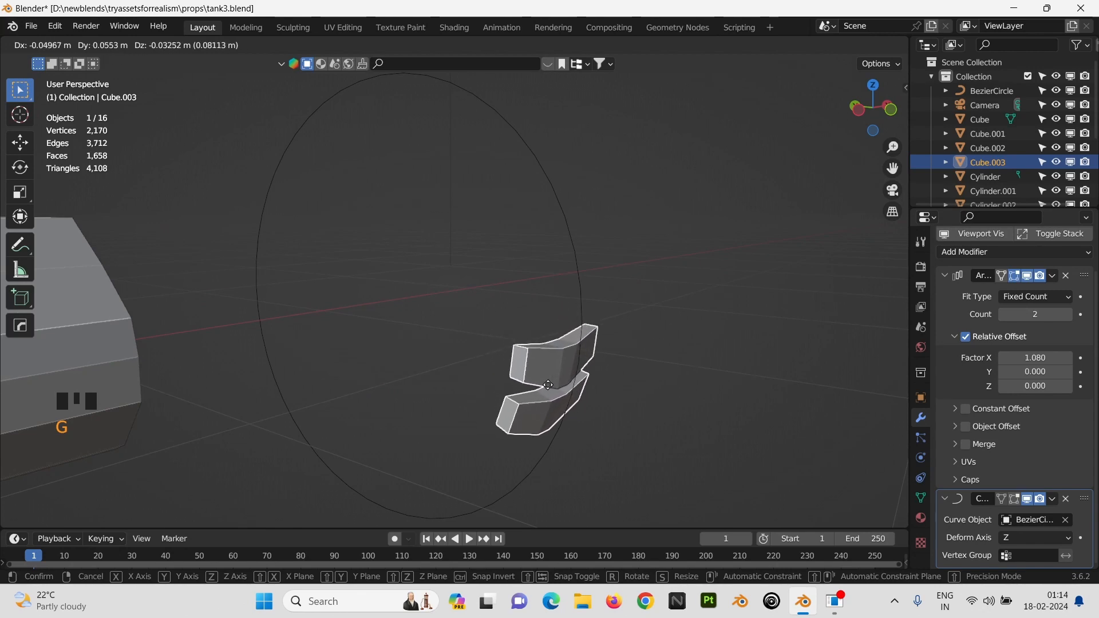
left_click(435, 423)
middle_click_drag(434, 422, 697, 344)
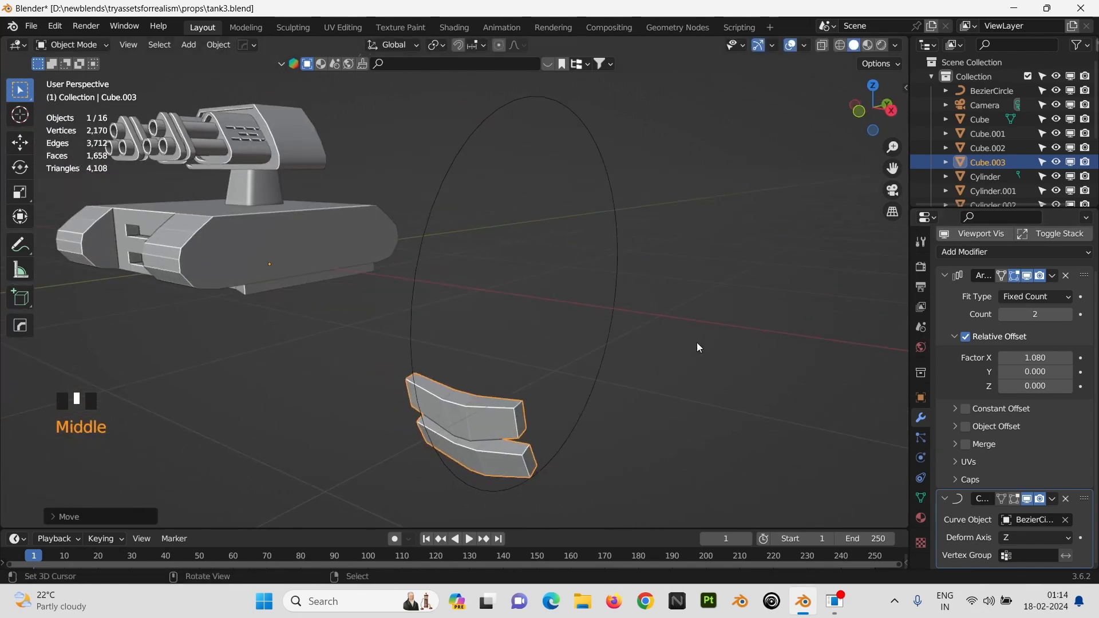
Step: Scale the Bezier circle down uniformly to about 0.65
right_click(618, 275)
key("s")
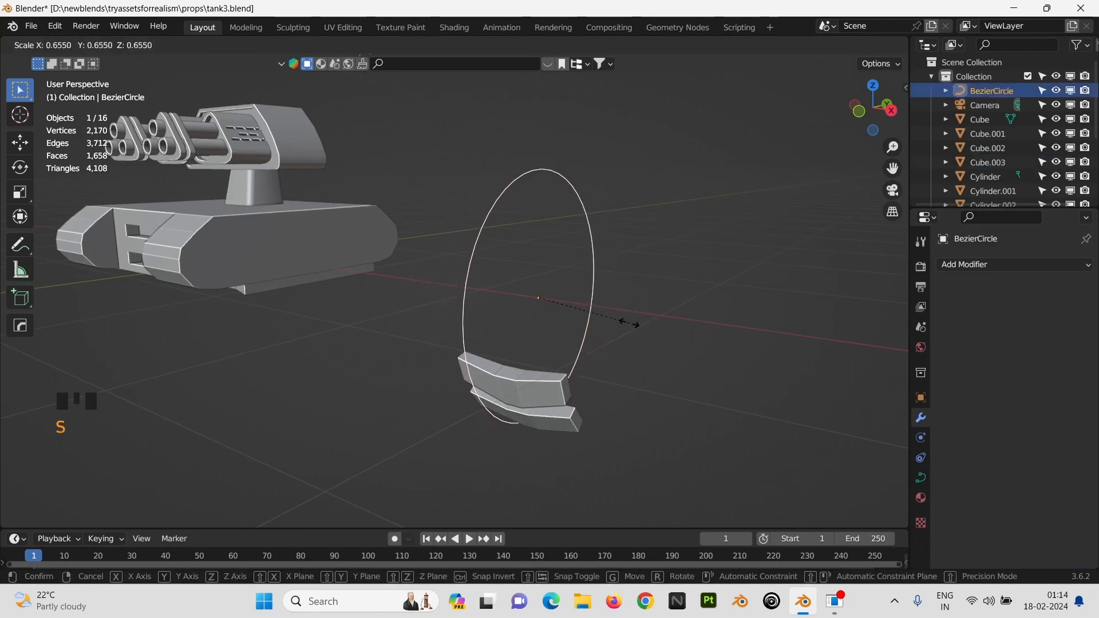
left_click(631, 325)
left_click(979, 267)
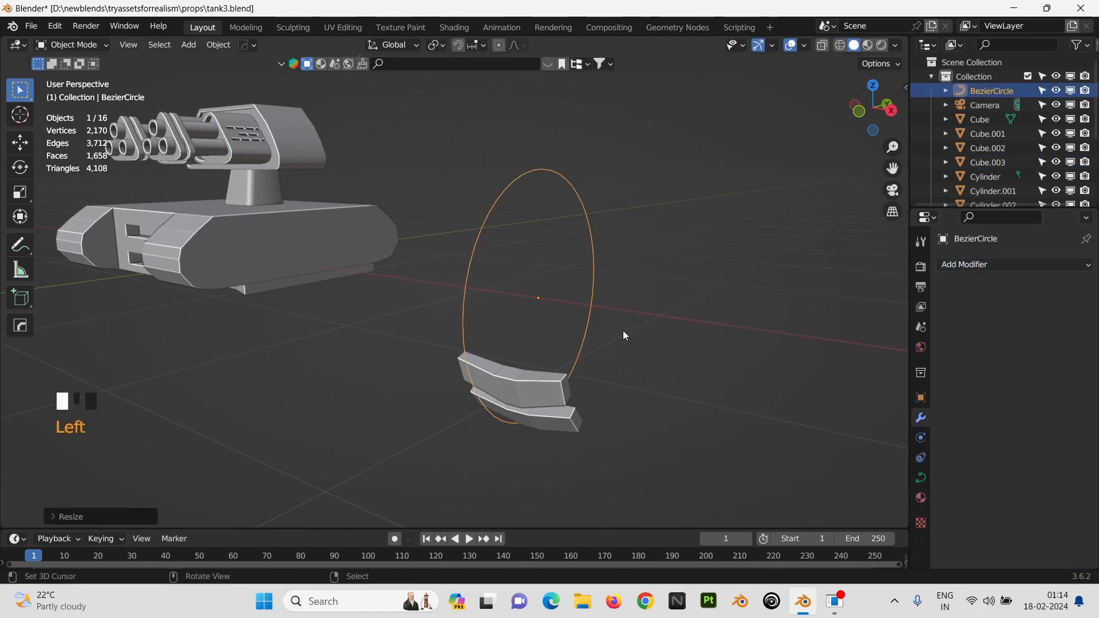
Step: Delete the Bezier circle, leaving the two bent track plates in place
mouse_move(636, 328)
middle_mouse_down()
mouse_move(505, 301)
mouse_move(640, 342)
mouse_move(583, 318)
mouse_move(646, 325)
middle_mouse_up()
key("x")
key("x")
left_click(613, 293)
scroll(585, 293, "up", 2)
scroll(585, 293, "down", 4)
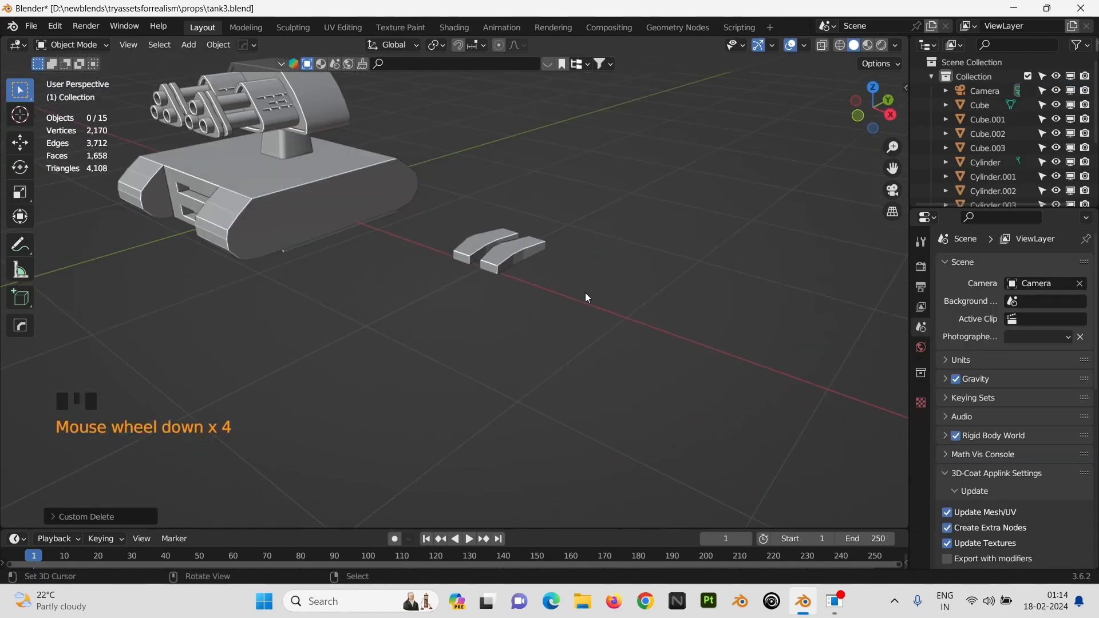
Step: Add a plane beside the track plates, rotate it 90° about global X, and open its mesh for editing
left_click(587, 290)
key("shift+a")
mouse_move(487, 201)
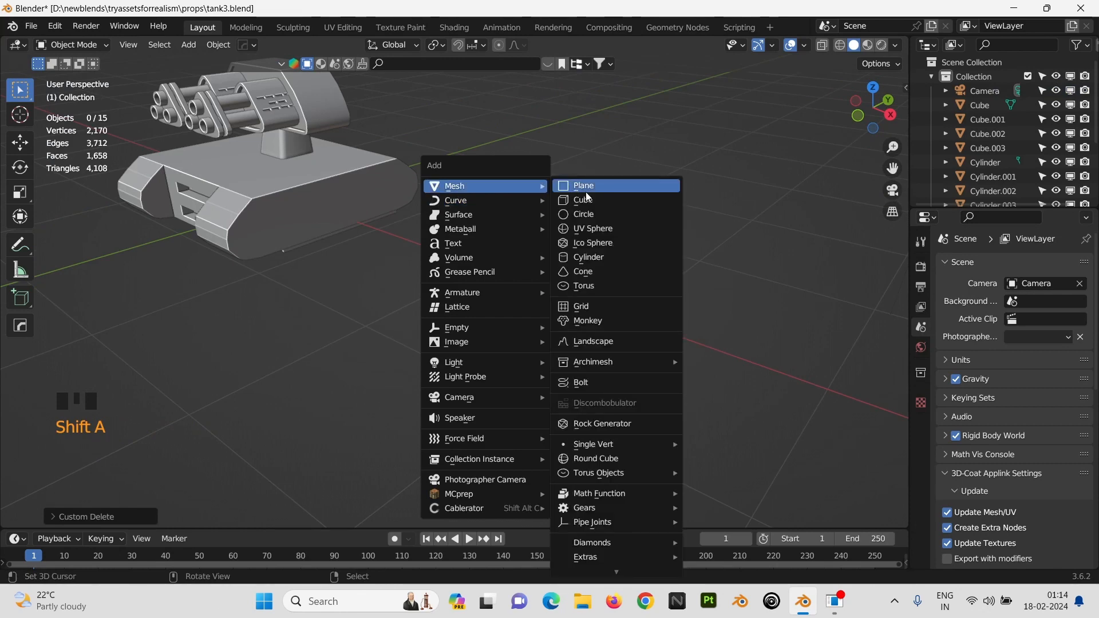
left_click(588, 192)
type("rx")
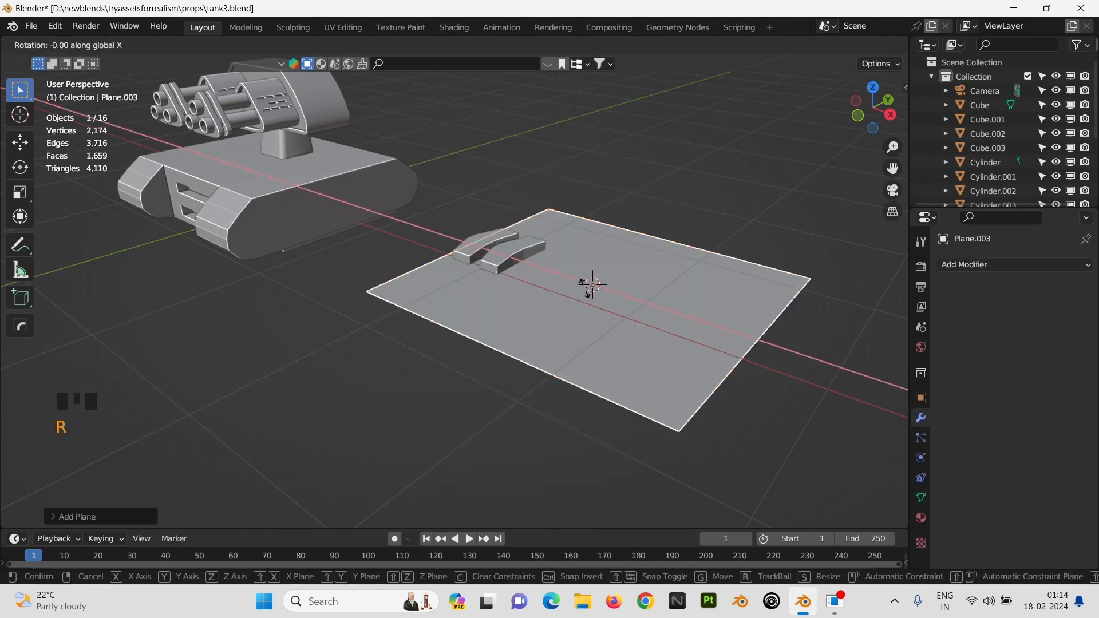
type("90")
key("Return")
middle_click_drag(689, 324, 713, 316)
scroll(601, 275, "down", 3)
key("Tab")
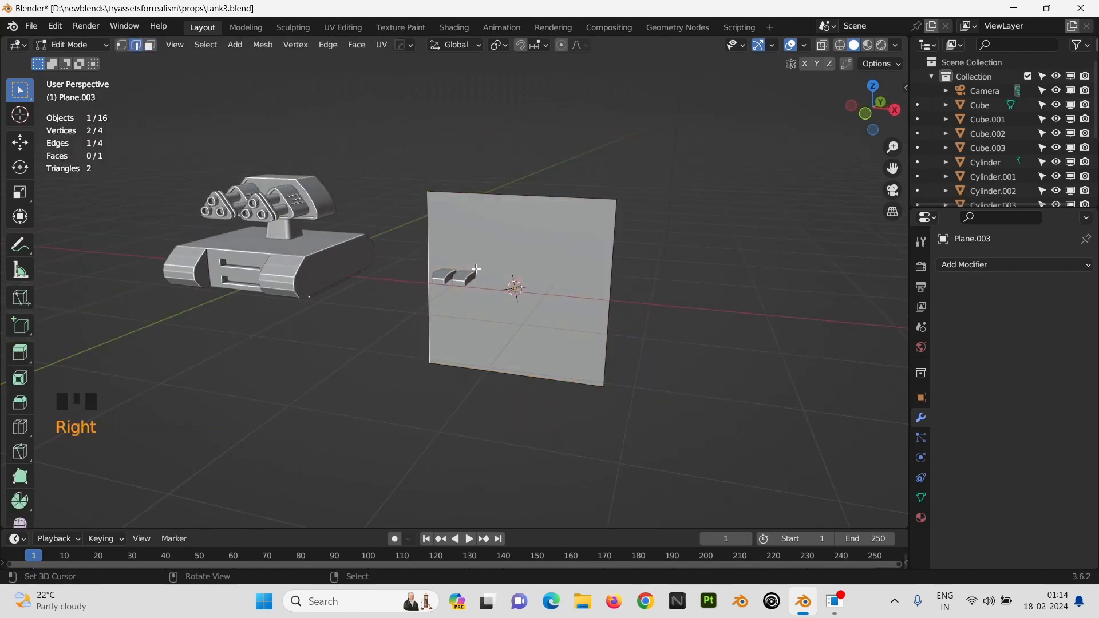
key("s")
key("z")
key("Escape")
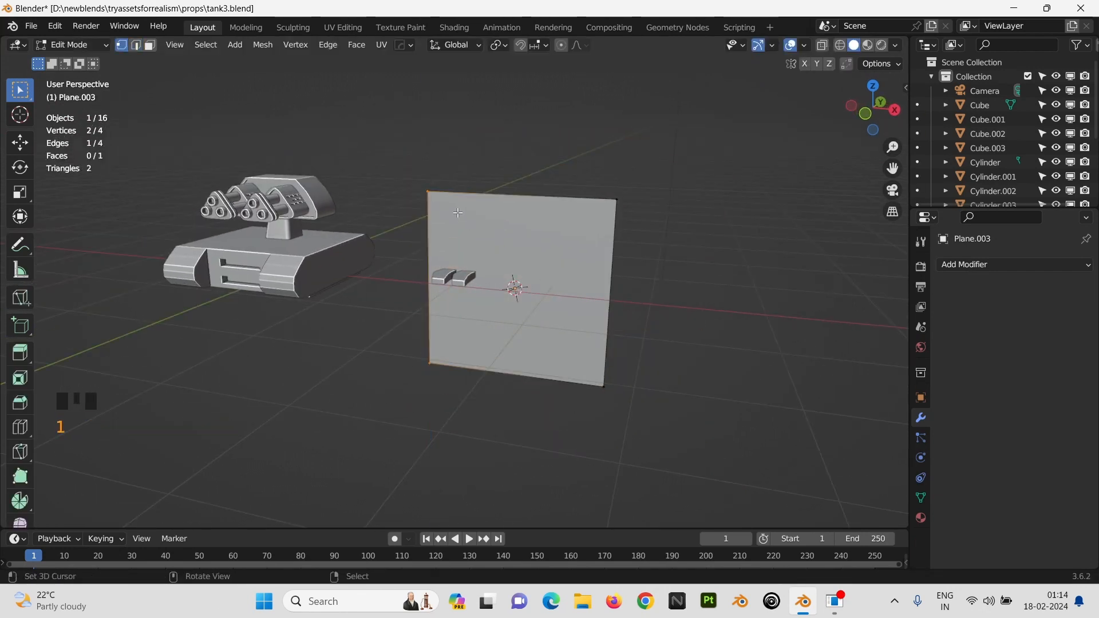
Step: Lower the plane's two upper corner vertices along Z, the one nearer the tank much further, to give a sloped top edge
key("g")
key("z")
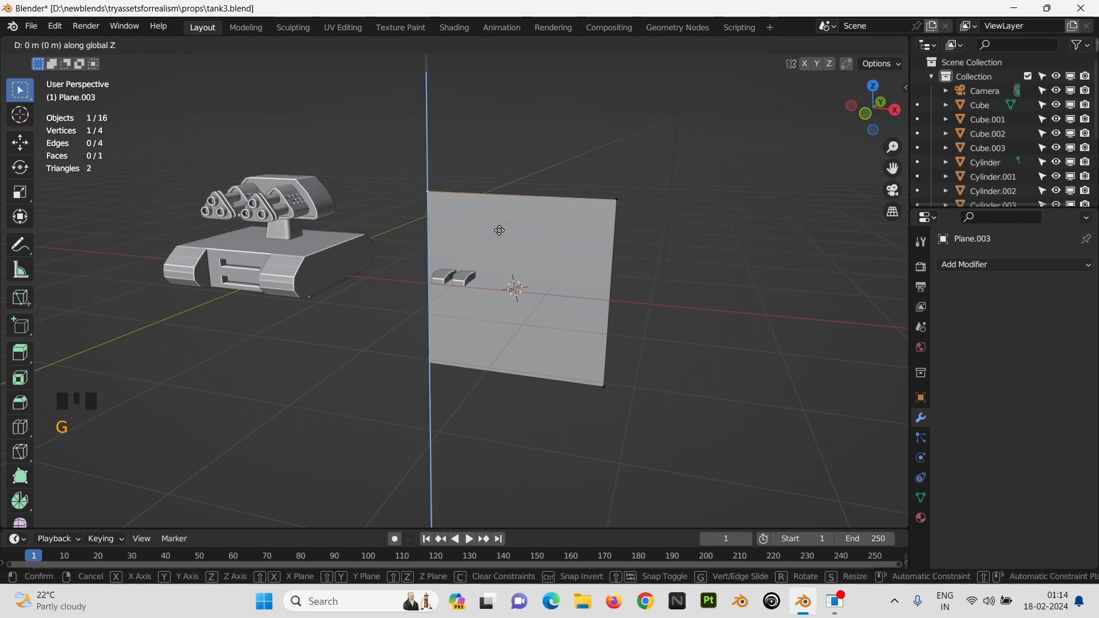
left_click(520, 356)
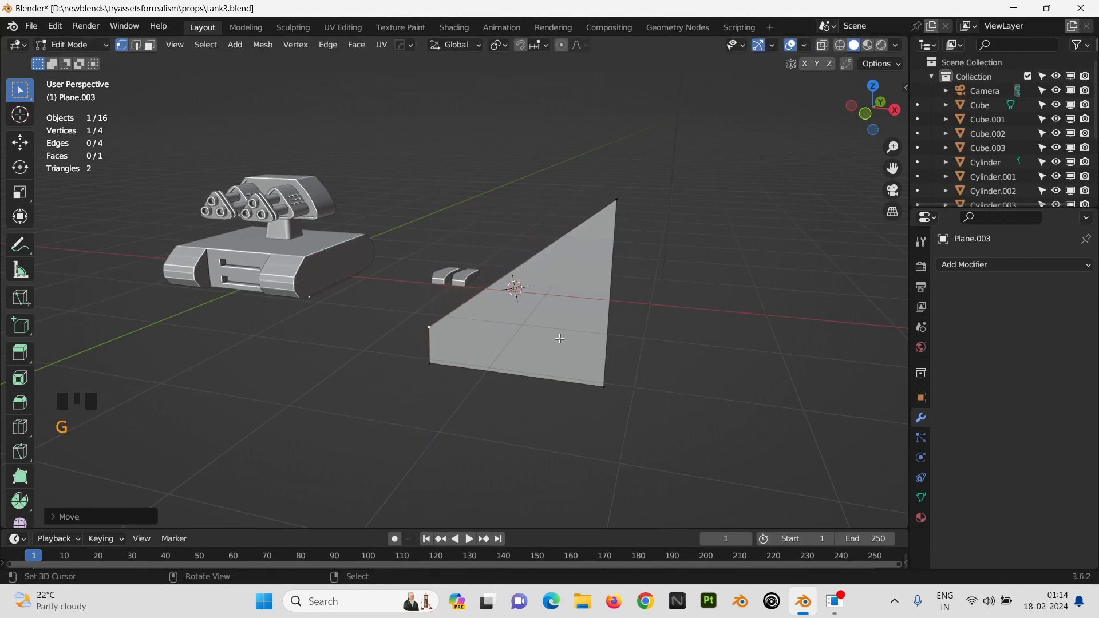
right_click(629, 202)
key("g")
key("z")
left_click(636, 280)
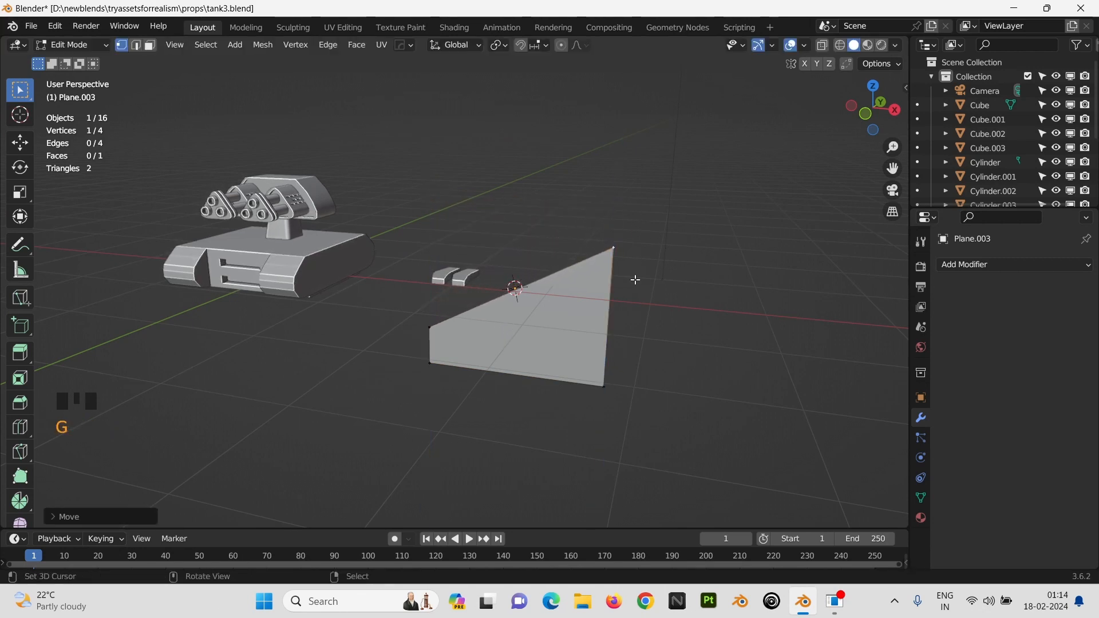
right_click(620, 260)
key("grave")
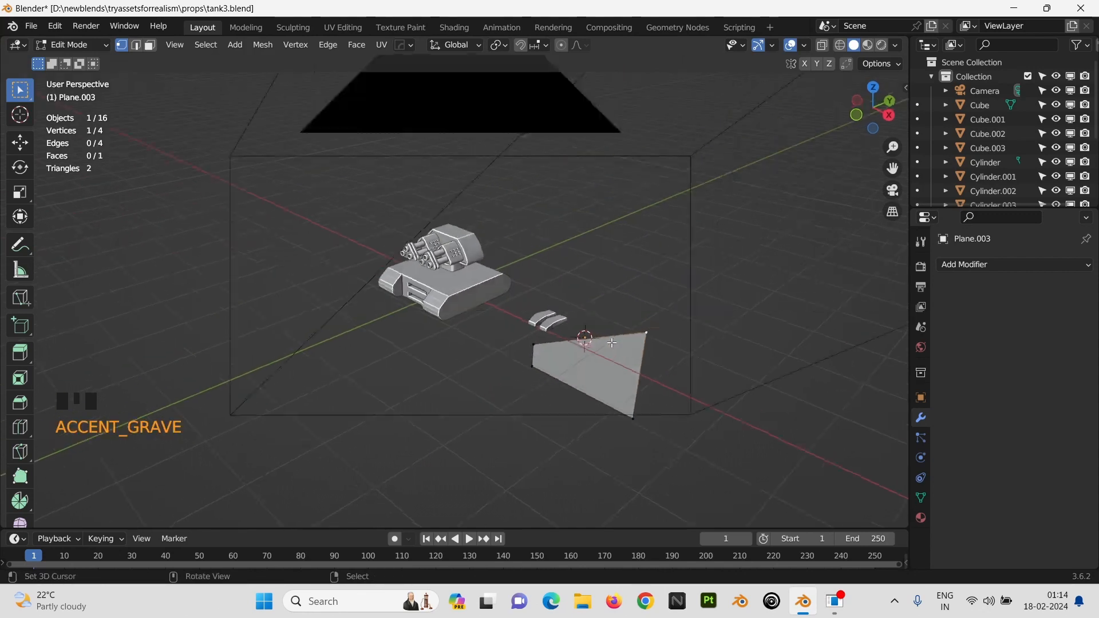
scroll(645, 324, "down", 2)
scroll(644, 327, "up", 1)
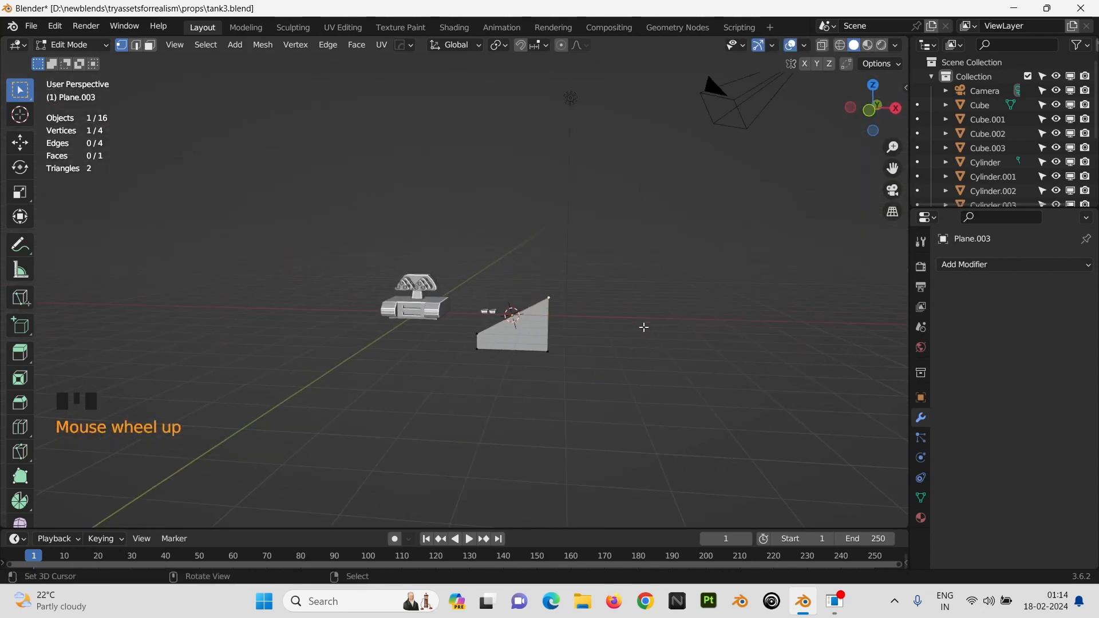
scroll(644, 326, "down", 1)
key("s")
left_click(642, 296)
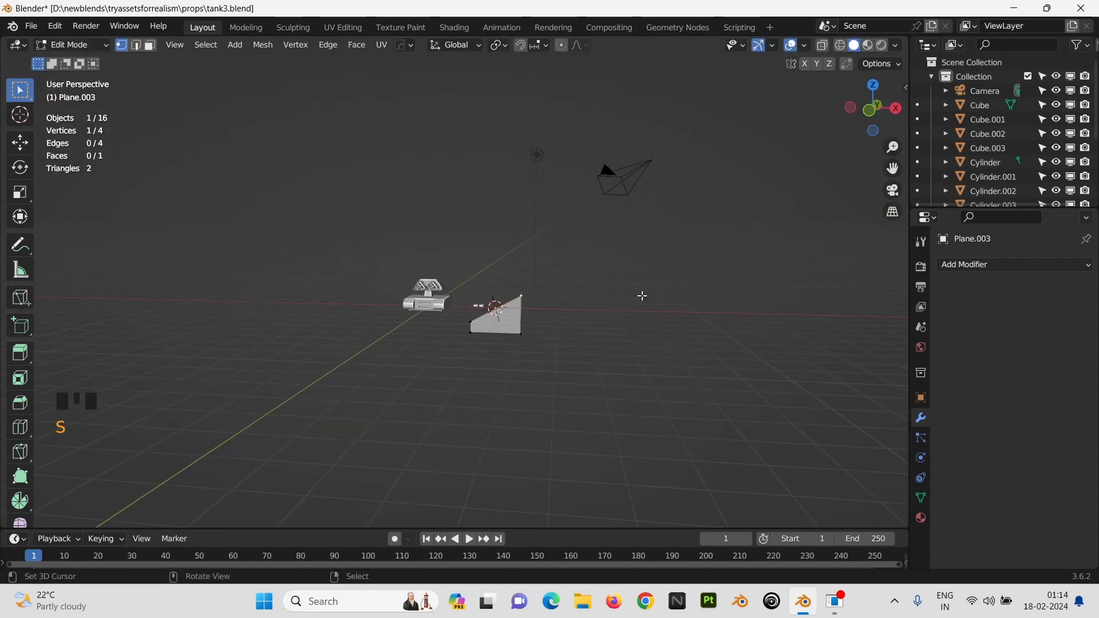
Step: Select the whole plane and round all four corners with a vertex bevel of 6 segments
key("a")
key("a")
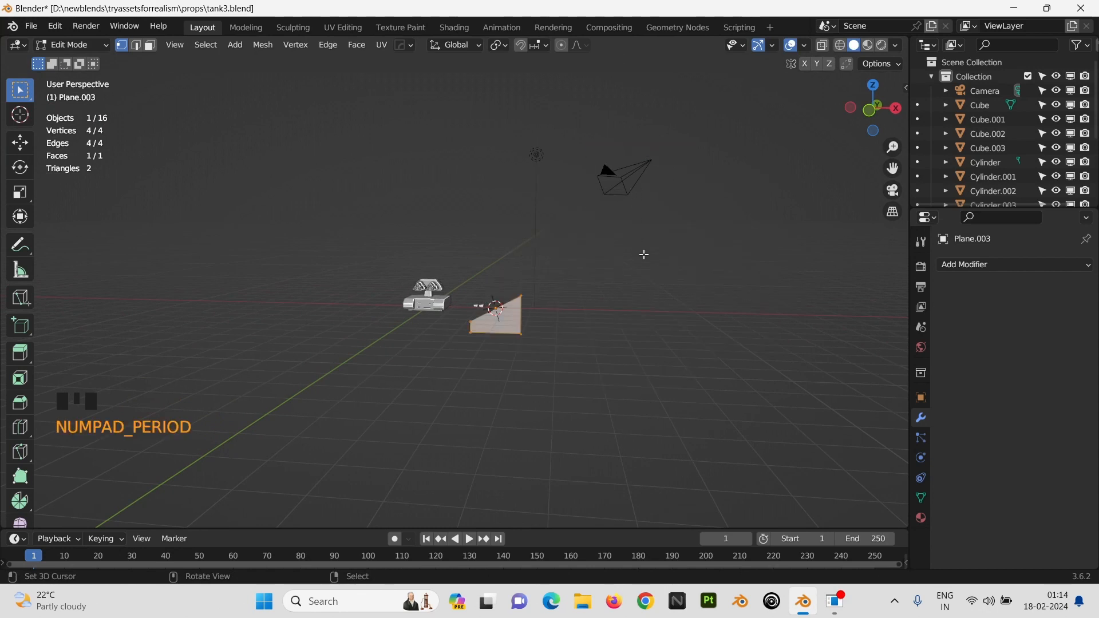
key("ctrl+b")
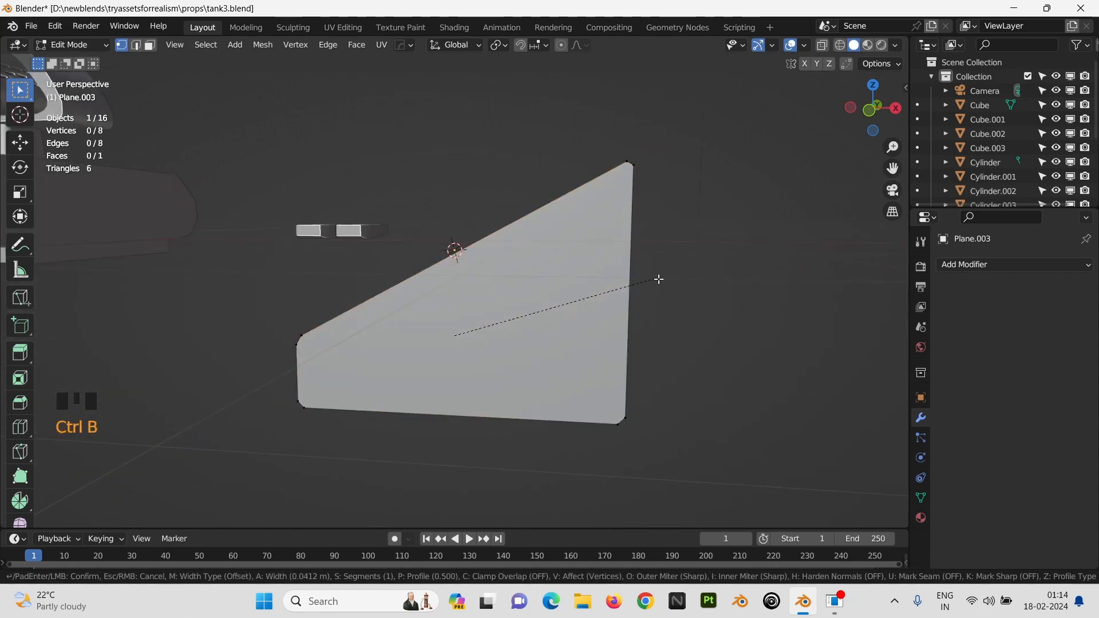
scroll(683, 285, "up", 2)
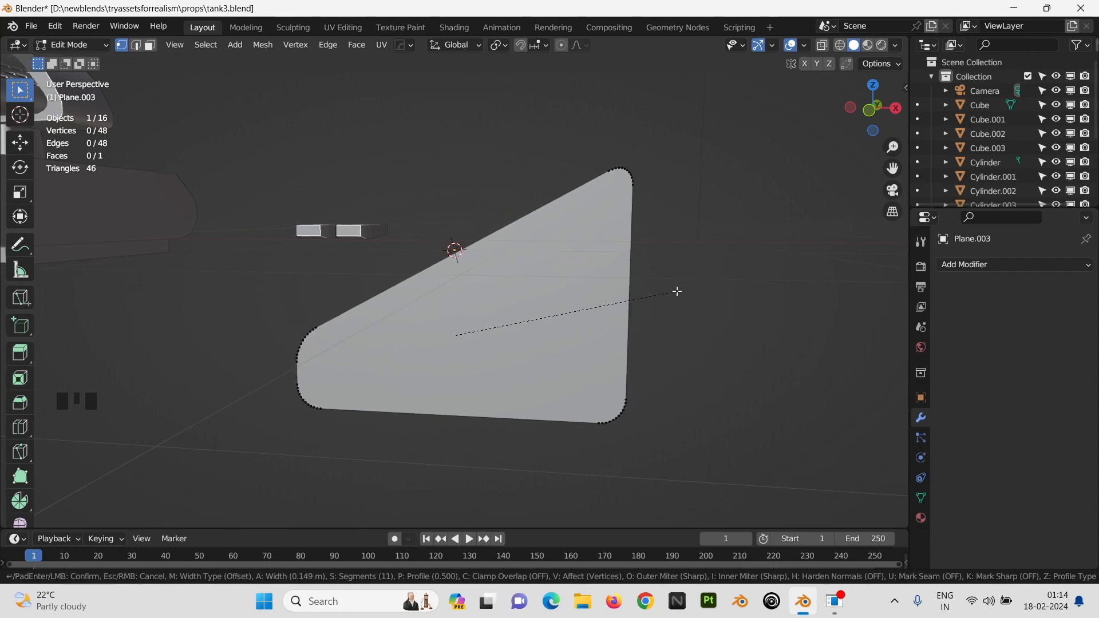
scroll(673, 292, "down", 4)
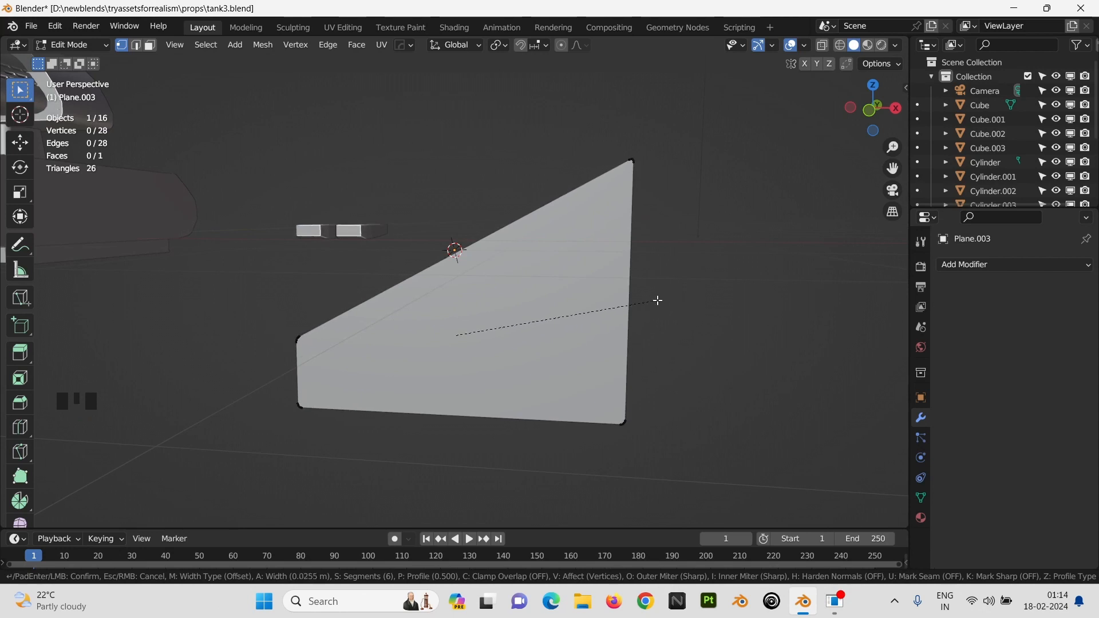
left_click(685, 310)
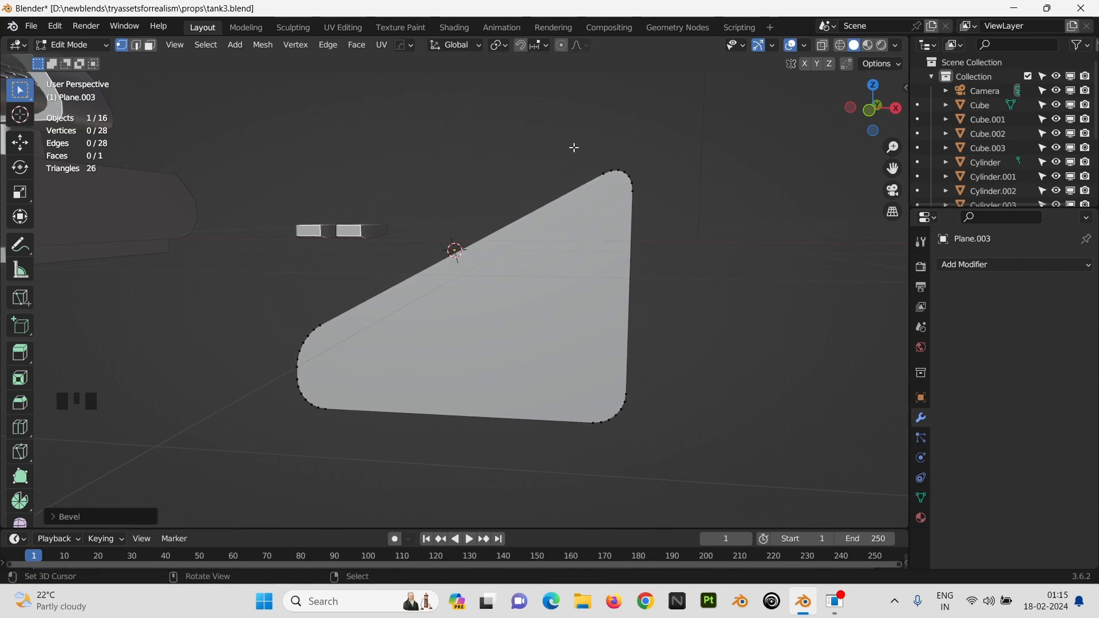
Step: Select the vertices of the highest rounded corner and lower them along Z to flatten the slope
left_click_drag(574, 148, 676, 220)
key("g")
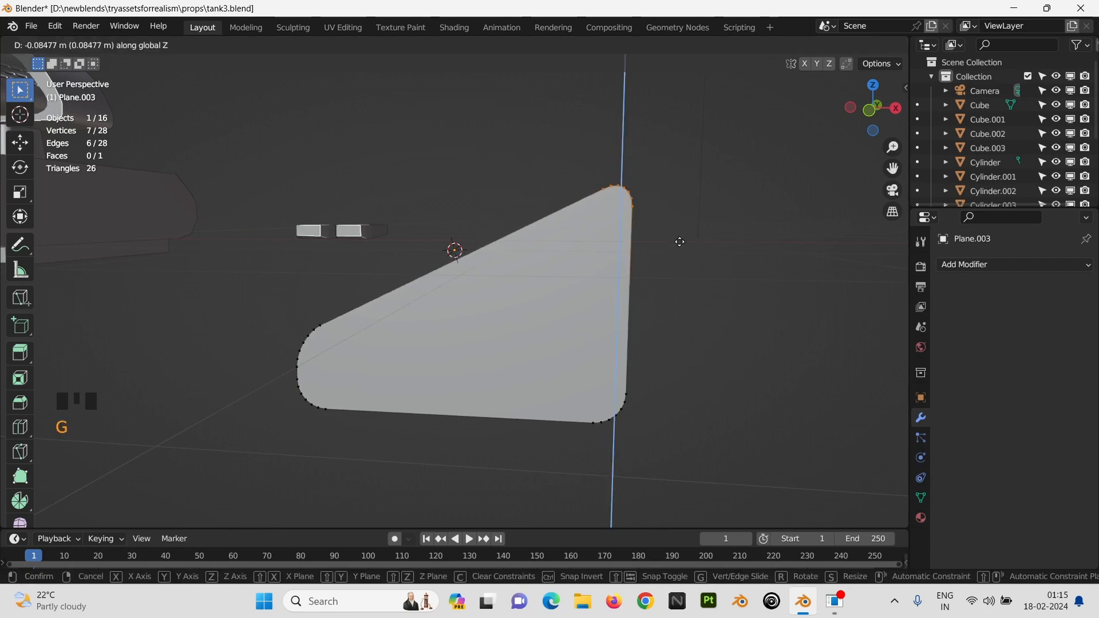
left_click(684, 280)
key("Tab")
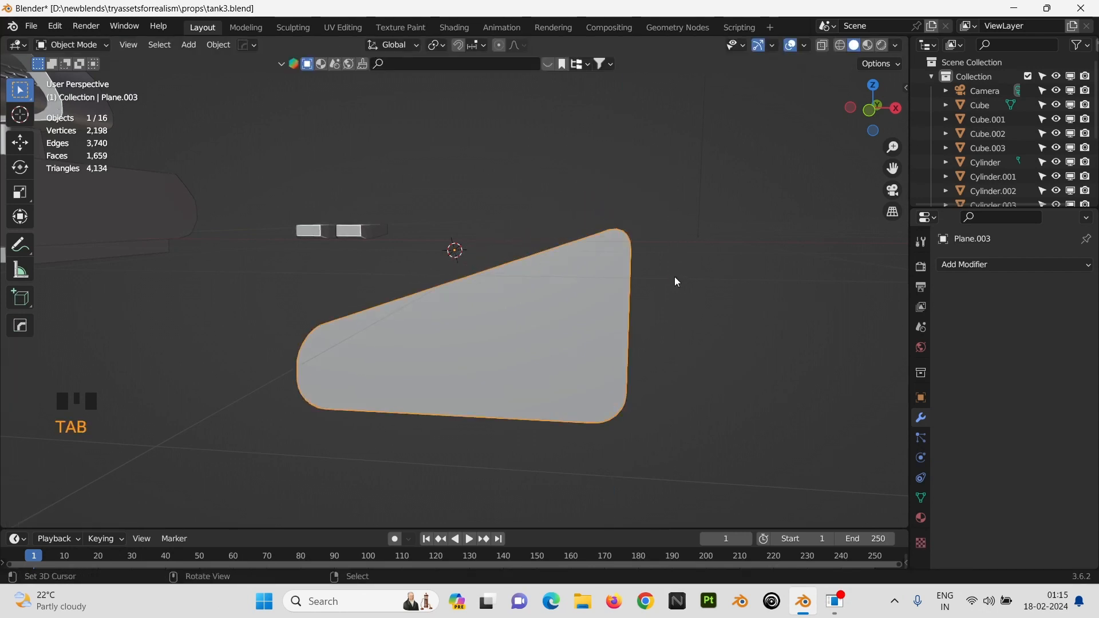
Step: Delete only the face of the rounded shape and convert the remaining outline to a curve
key("Tab")
key("x")
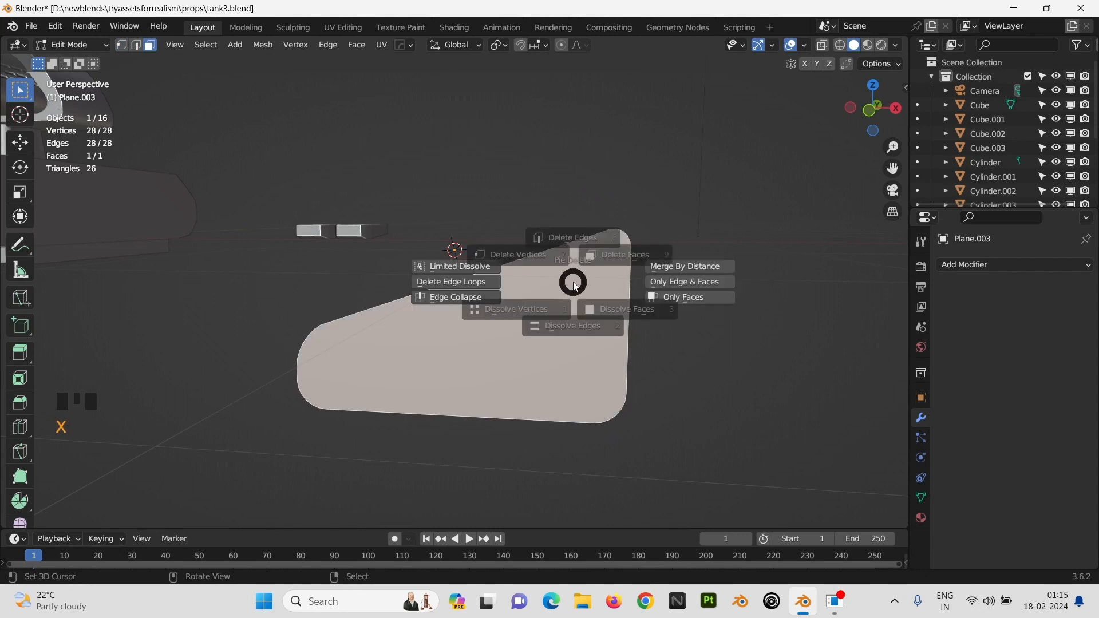
left_click(673, 299)
key("Tab")
key("w")
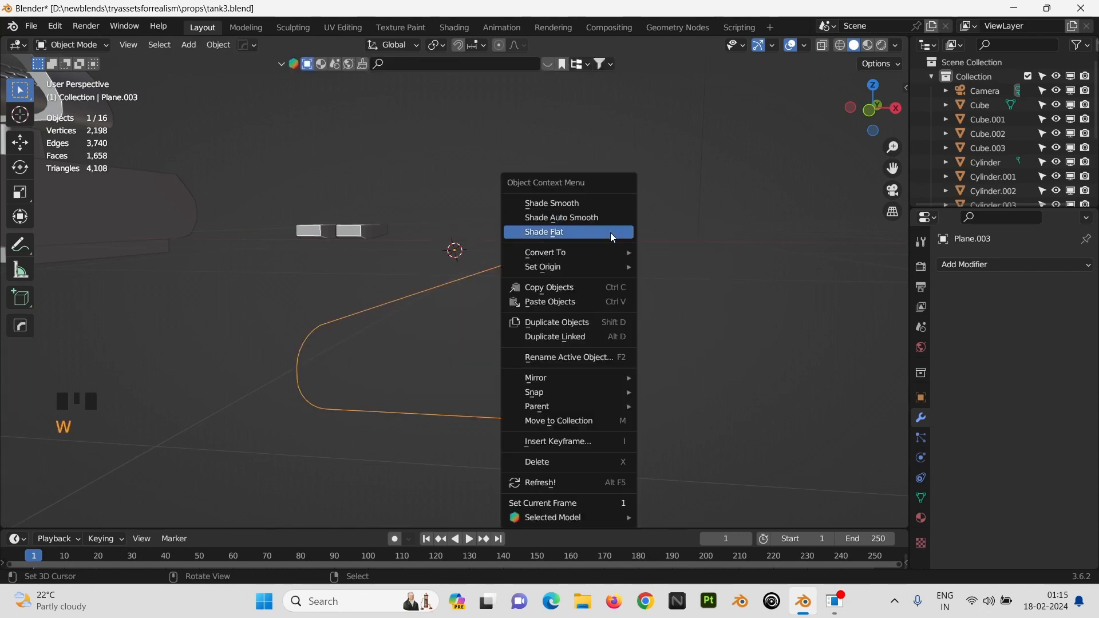
mouse_move(615, 253)
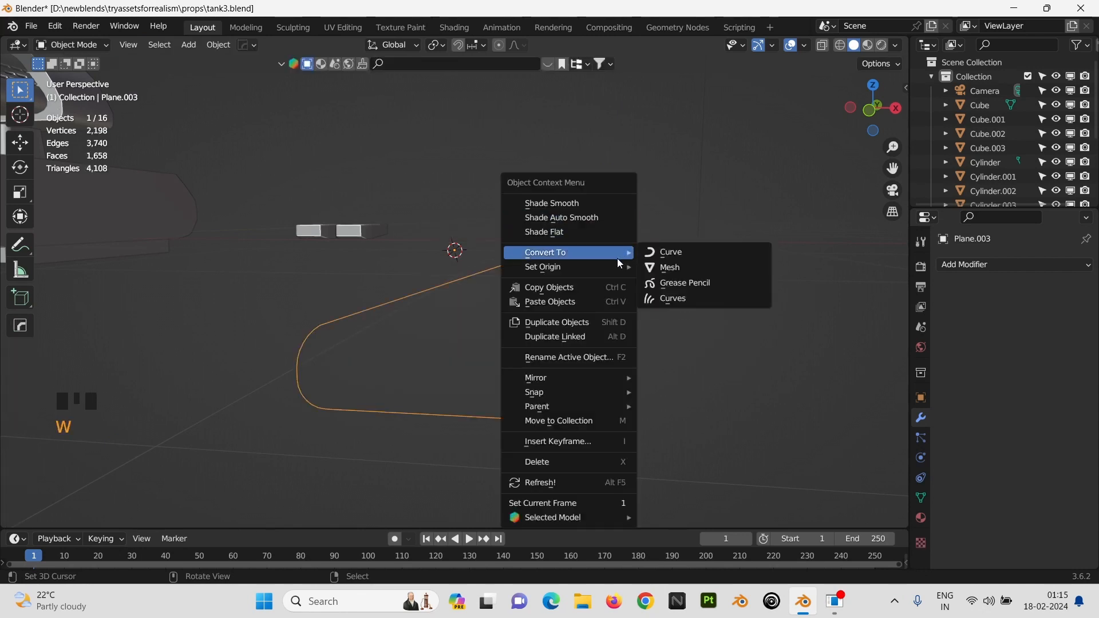
left_click(677, 253)
Step: Clear the outline curve's location and move it along X away from the world origin
key("alt+g")
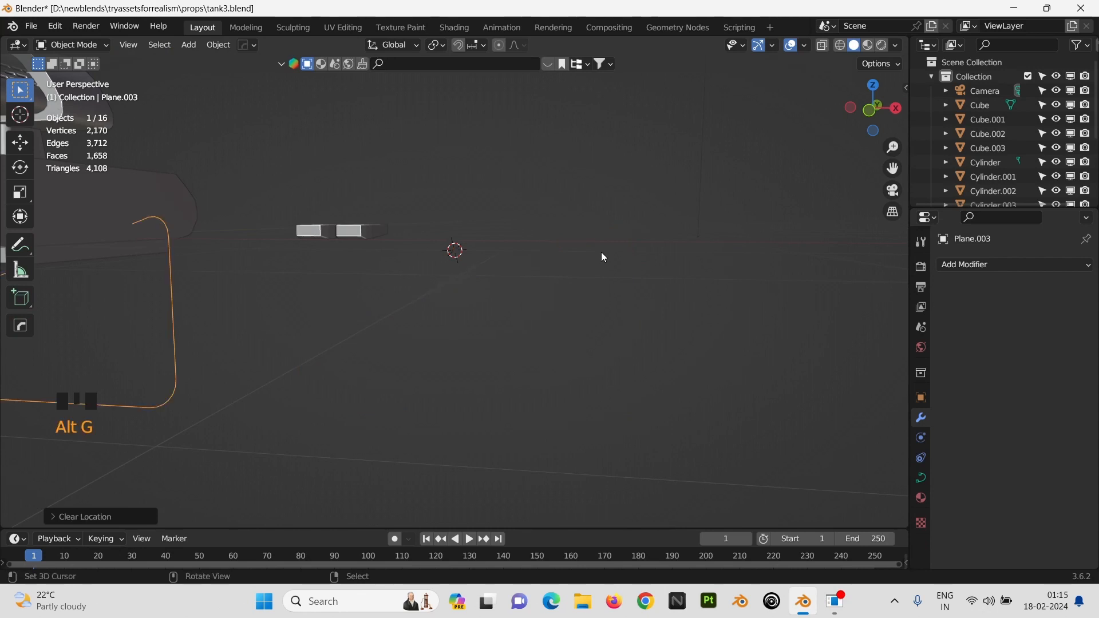
key("g")
key("x")
left_click(767, 273)
Step: Rotate the outline curve 90° about Z and reposition it along X beside the track plates
type("rz")
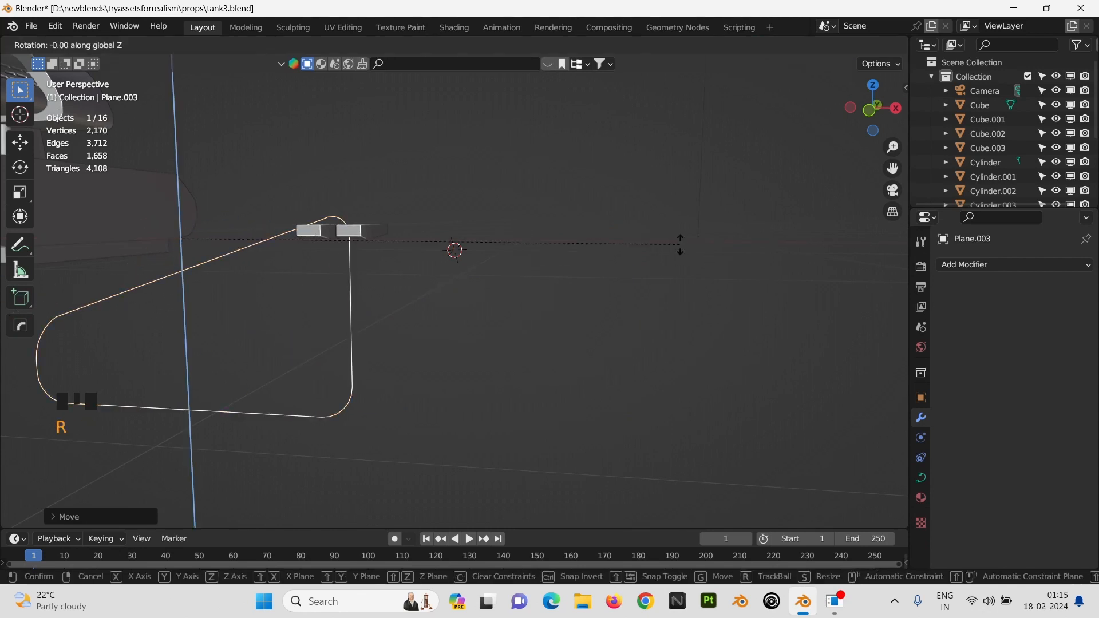
type("90")
left_click(616, 242)
key("g")
left_click(626, 174)
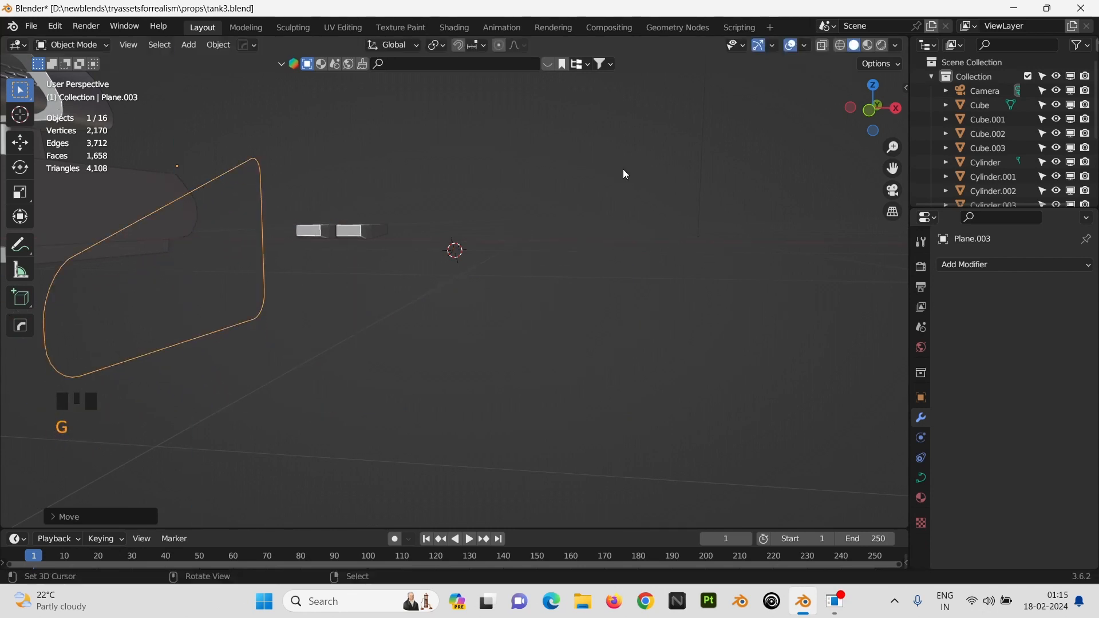
key("g")
key("x")
left_click(394, 223)
Step: Select the track plates and assign the new outline curve as the Curve modifier's curve object
right_click(375, 219)
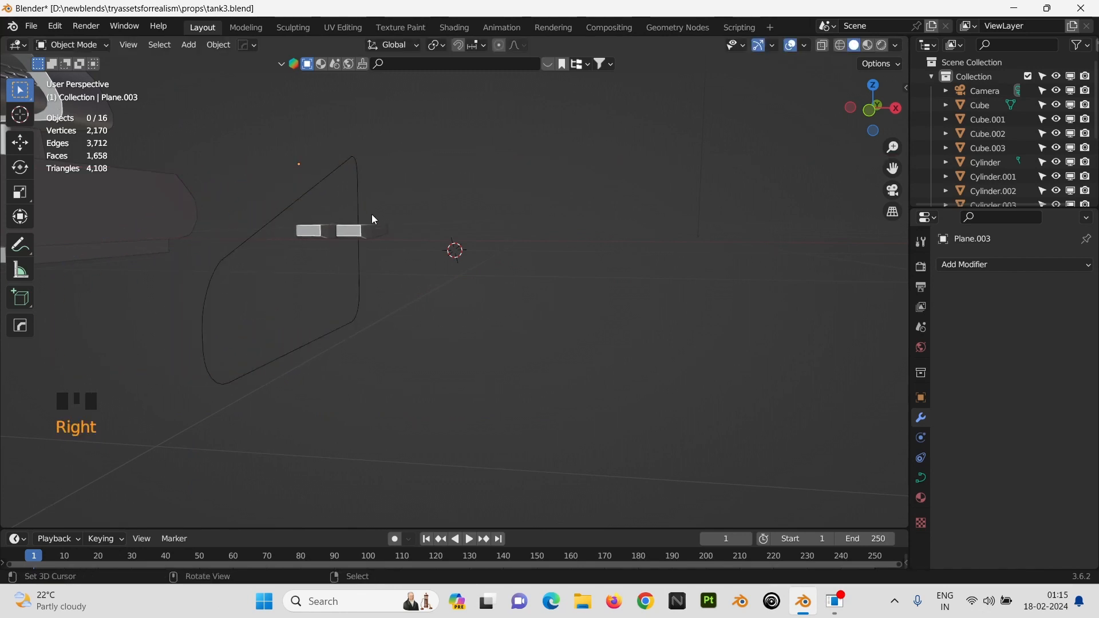
right_click(374, 222)
scroll(1085, 438, "down", 2)
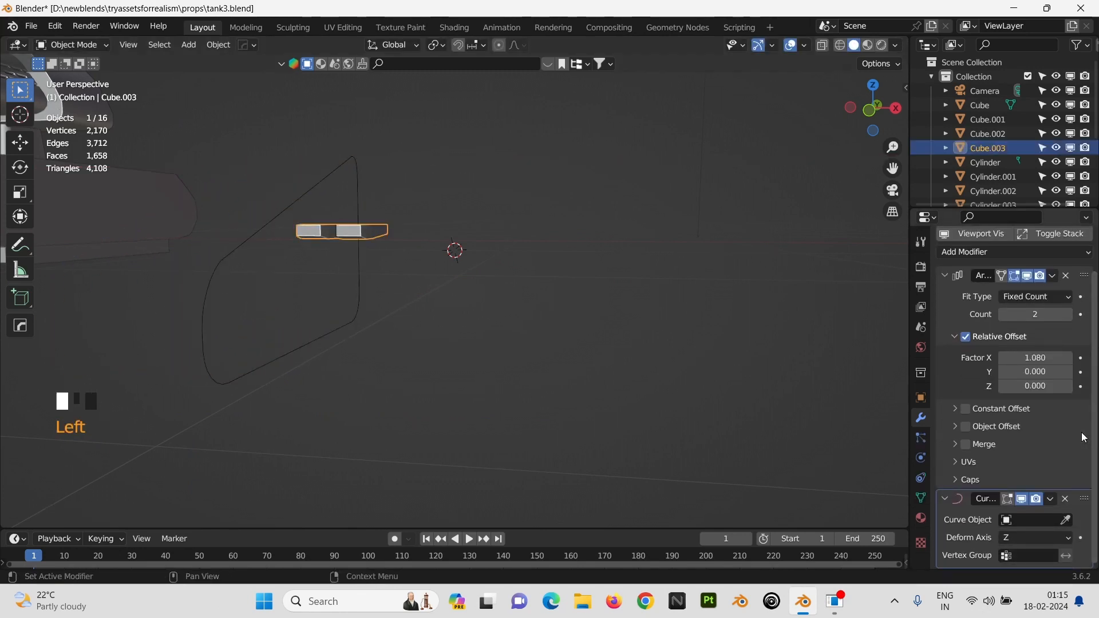
left_click(360, 150)
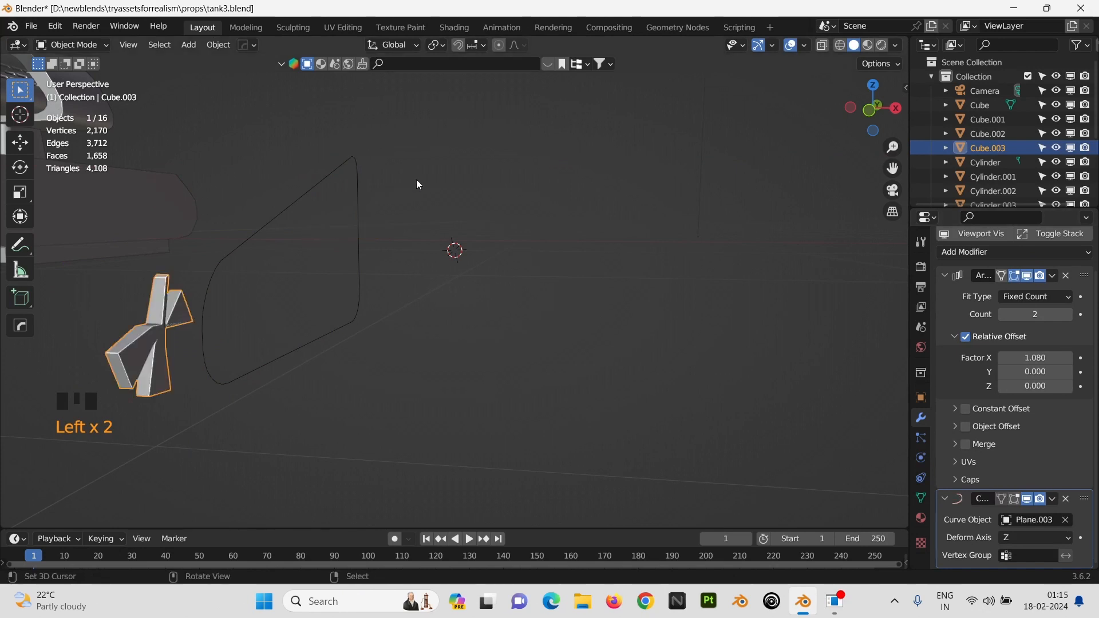
middle_click_drag(417, 183, 908, 402)
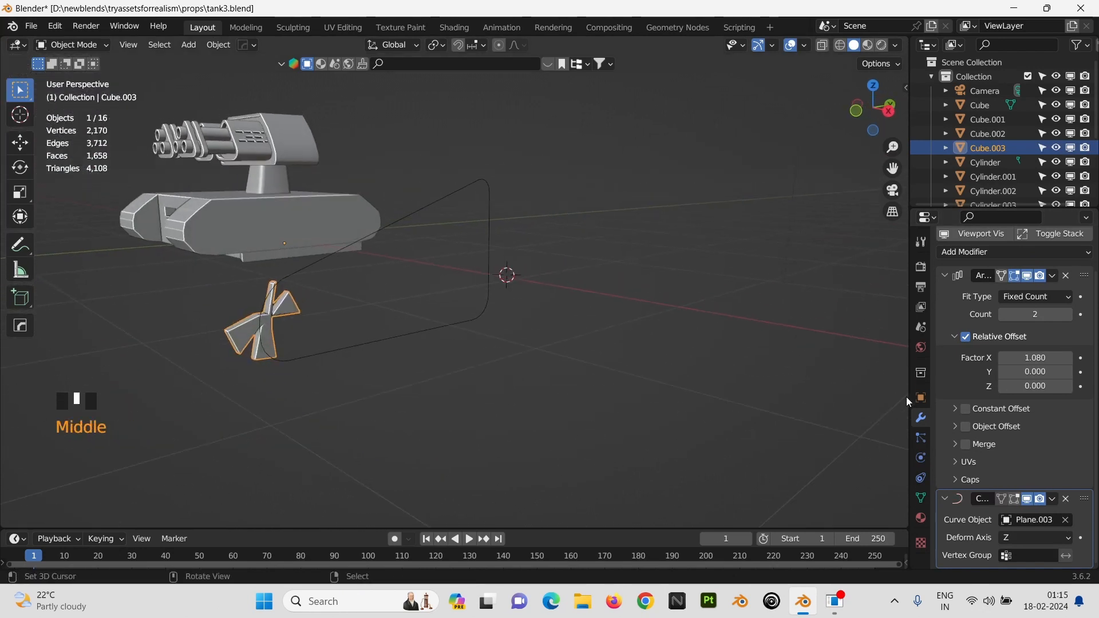
Step: Set the Curve modifier's deform axis to X
left_click(1026, 534)
left_click(1008, 520)
middle_click_drag(525, 373, 591, 367)
Step: Rotate the plate's mesh about Z so its long side runs along X, and check the deformed result
key("Tab")
scroll(587, 343, "down", 2)
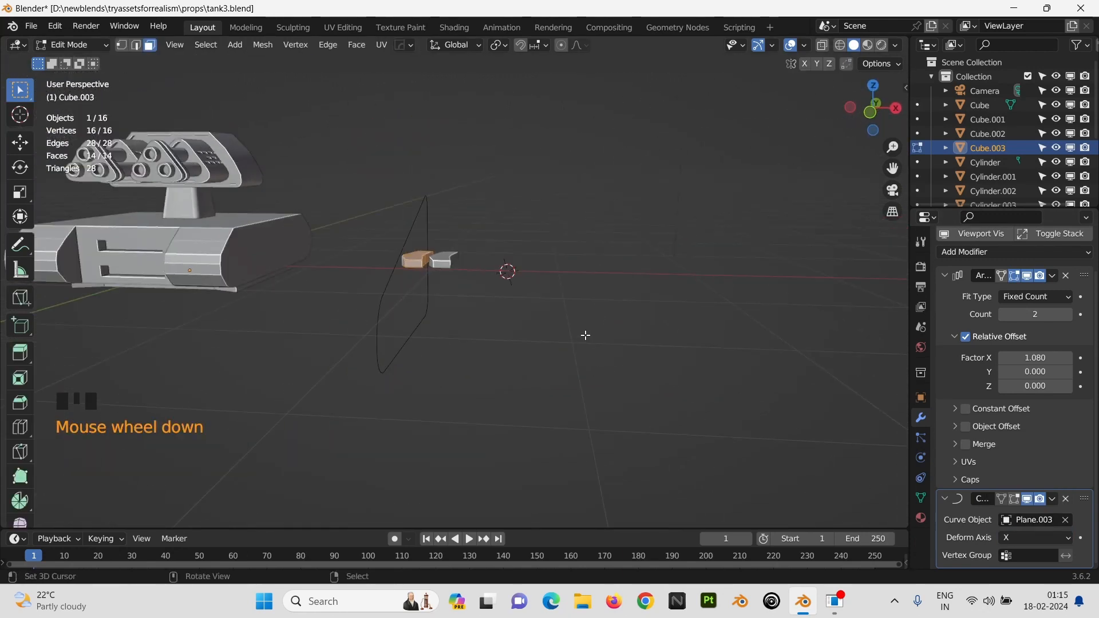
key("r")
key("z")
left_click(585, 335)
key("Tab")
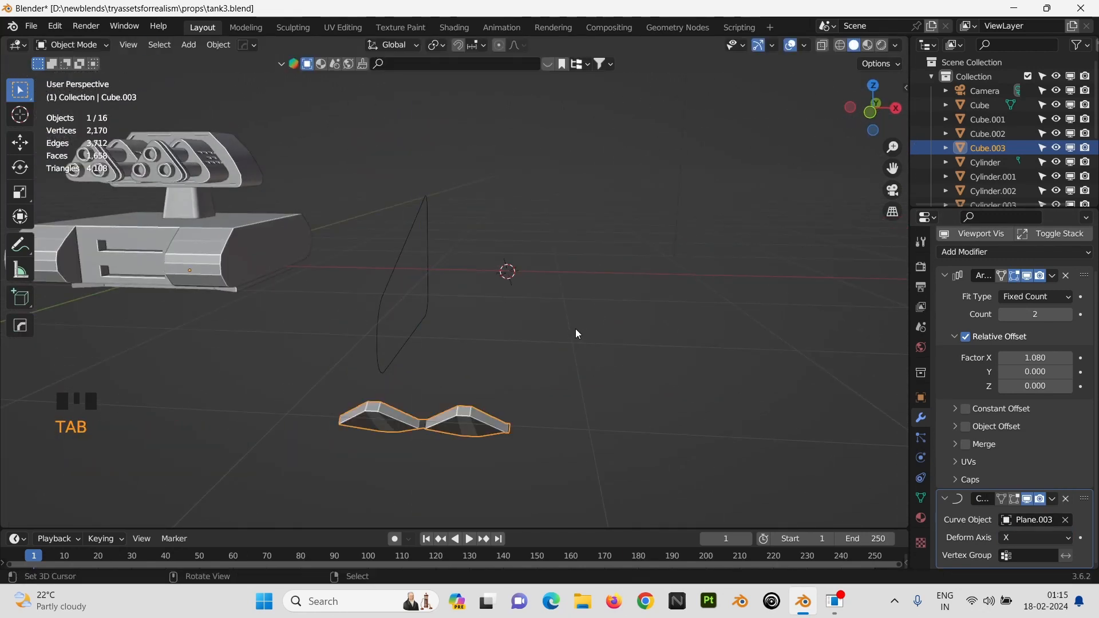
middle_click_drag(575, 329, 548, 390)
key("ctrl+z")
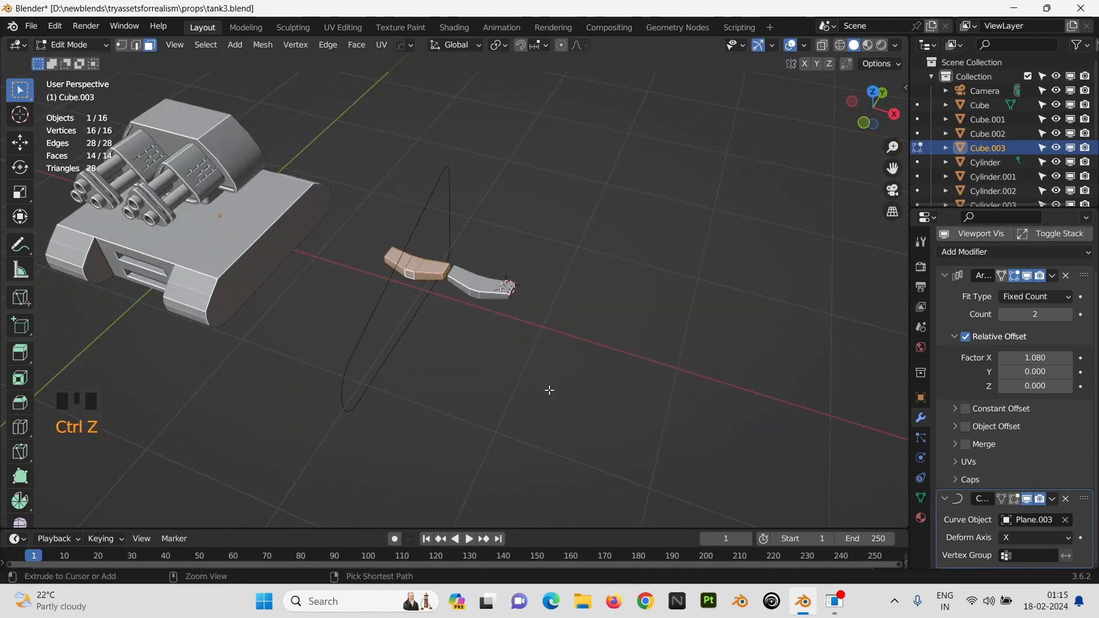
key("Tab")
Step: Change the Curve modifier's deform axis to Y and inspect the plates against the outline curve
left_click(1039, 538)
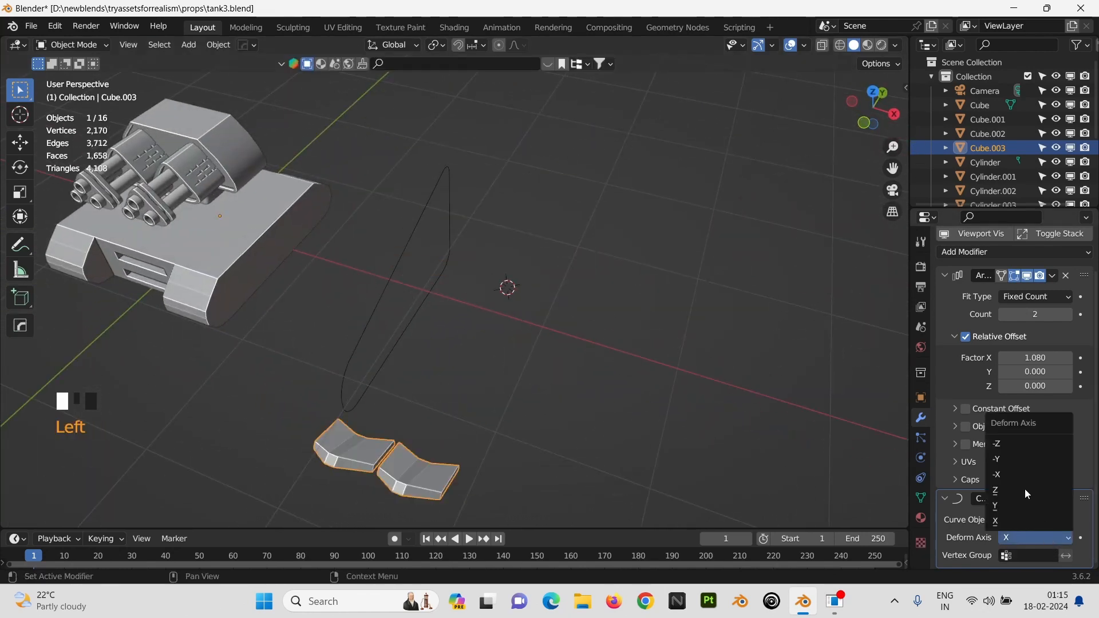
left_click(1027, 496)
middle_click_drag(696, 381, 709, 329)
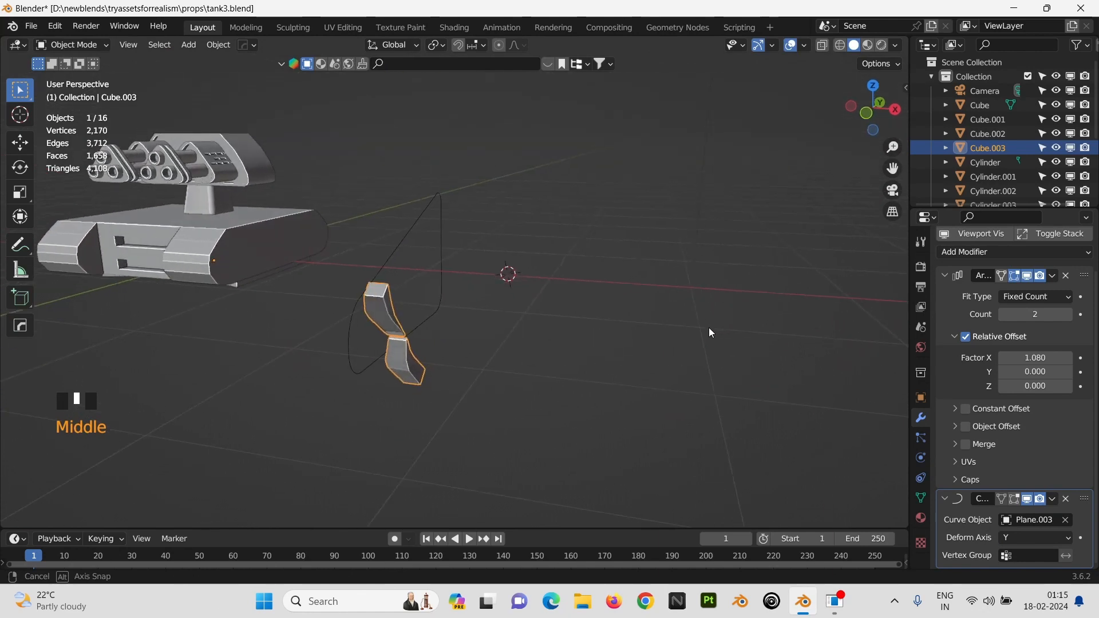
middle_click_drag(564, 283, 568, 352)
Step: Rotate the plate's mesh another 90° about Z and check how the plates sit on the outline curve
key("Tab")
type("rx")
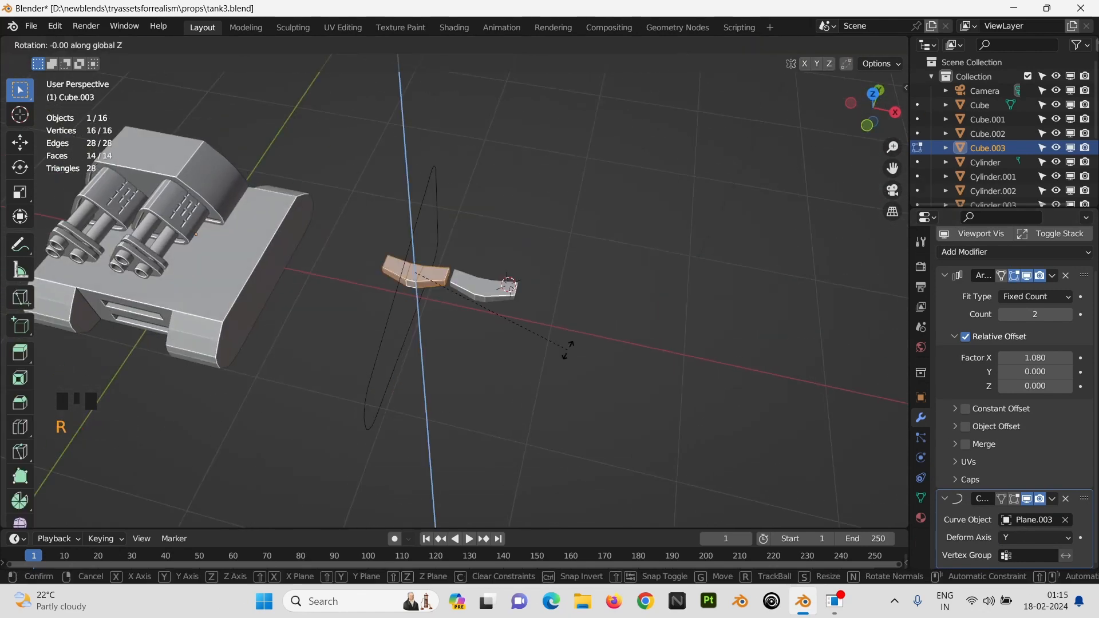
type("90")
key("Return")
key("Tab")
middle_click_drag(566, 349, 481, 366)
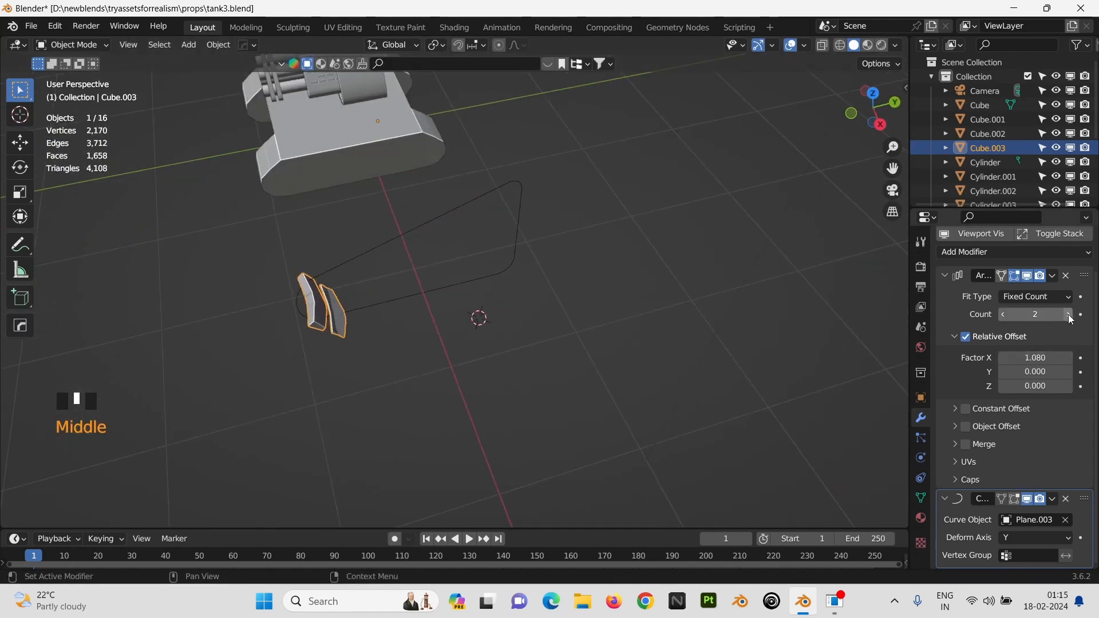
Step: Raise the plate array's count to 5 and set the Curve modifier's deform axis to -X
left_click(1068, 314)
middle_click_drag(629, 306, 858, 372)
left_click(1037, 537)
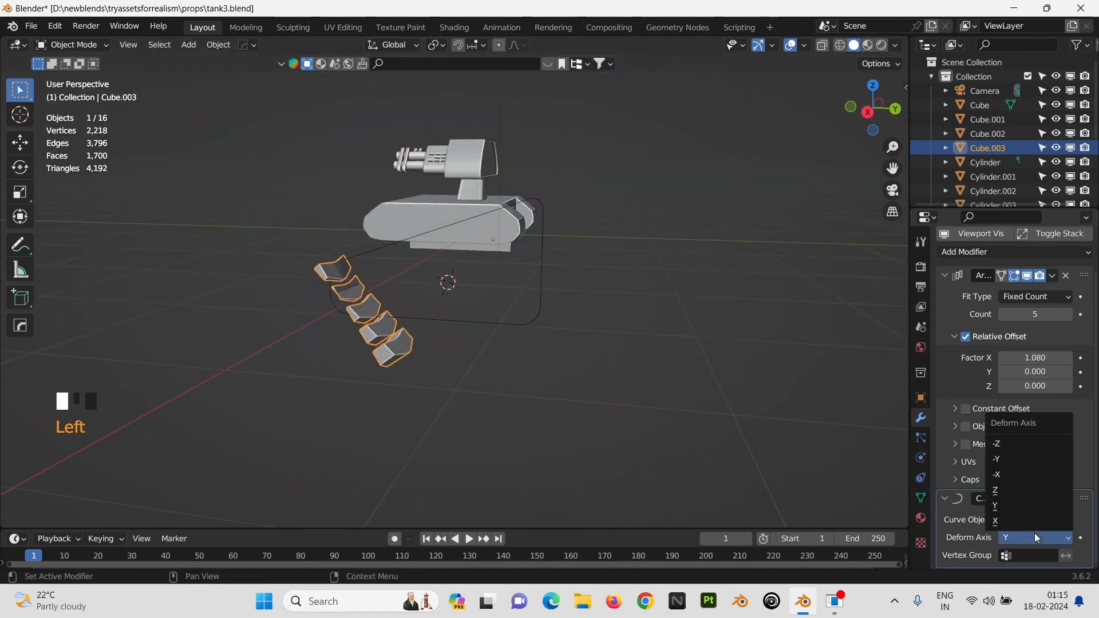
left_click(1028, 476)
middle_click_drag(744, 378, 893, 435)
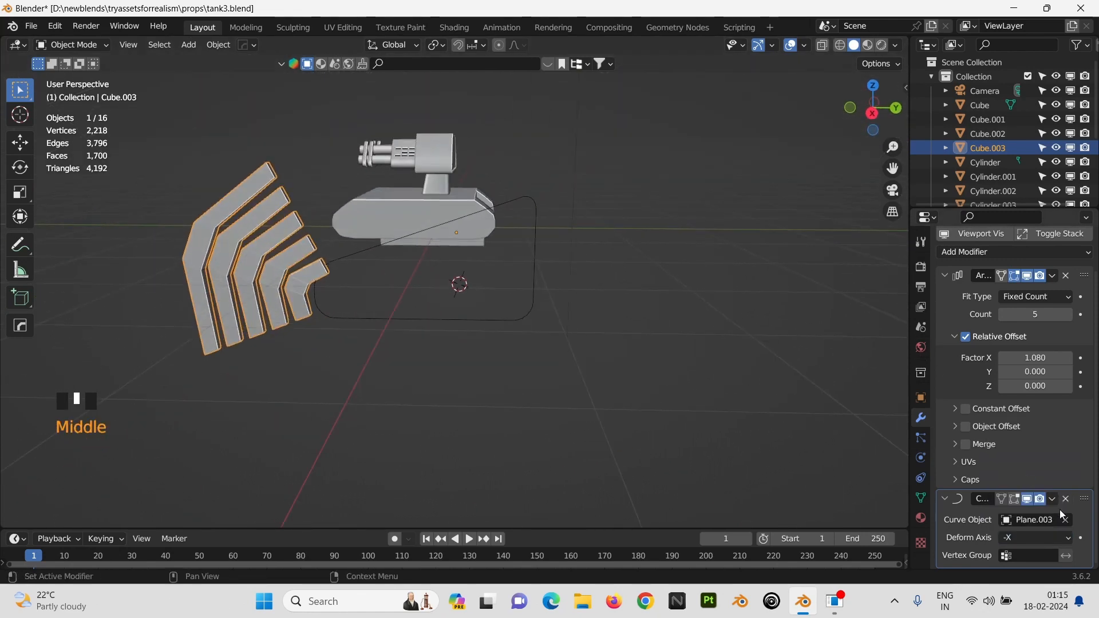
Step: Try the -Y and -Z deform axes on the Curve modifier and inspect the plates against the outline curve
left_click(1057, 537)
left_click(1026, 463)
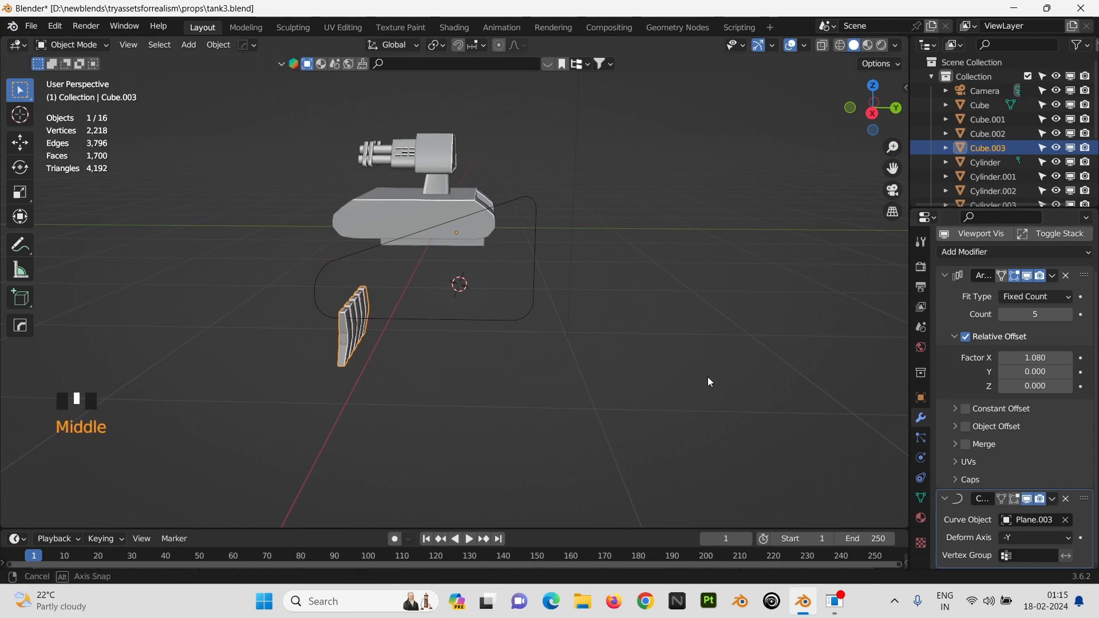
middle_click_drag(707, 377, 1057, 532)
left_click(1038, 541)
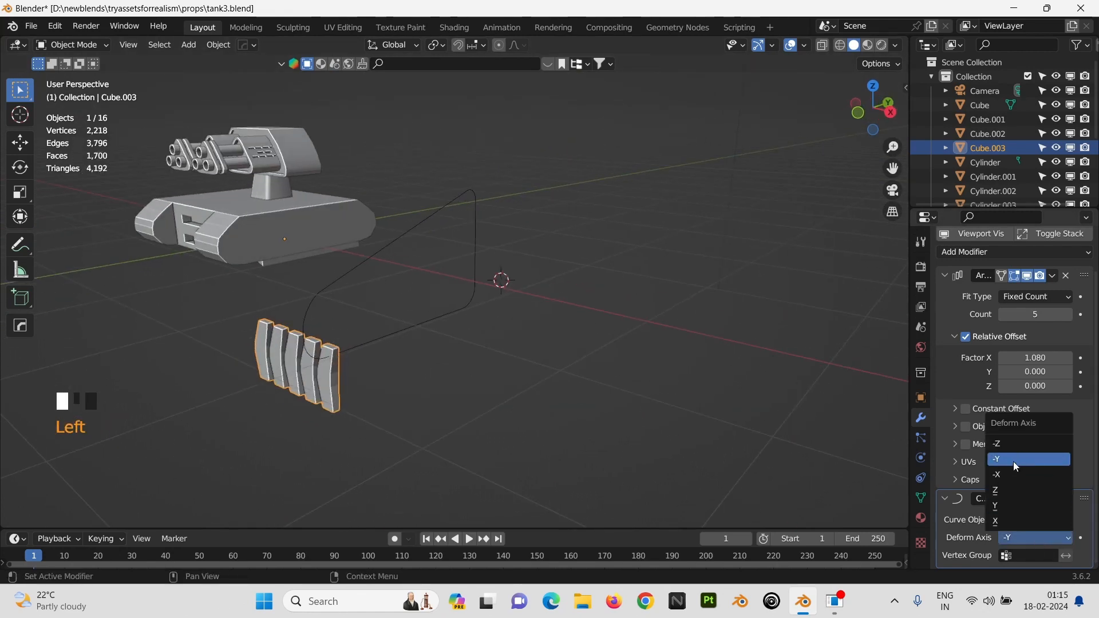
left_click(1018, 441)
middle_click_drag(666, 373, 753, 432)
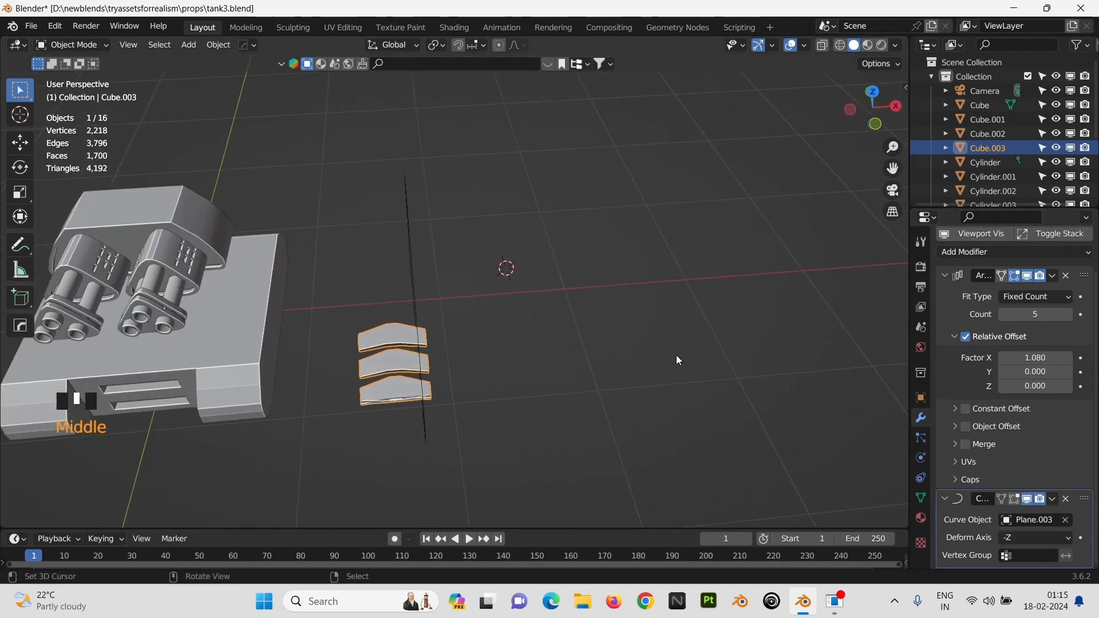
middle_click_drag(675, 355, 551, 336)
scroll(482, 280, "up", 6)
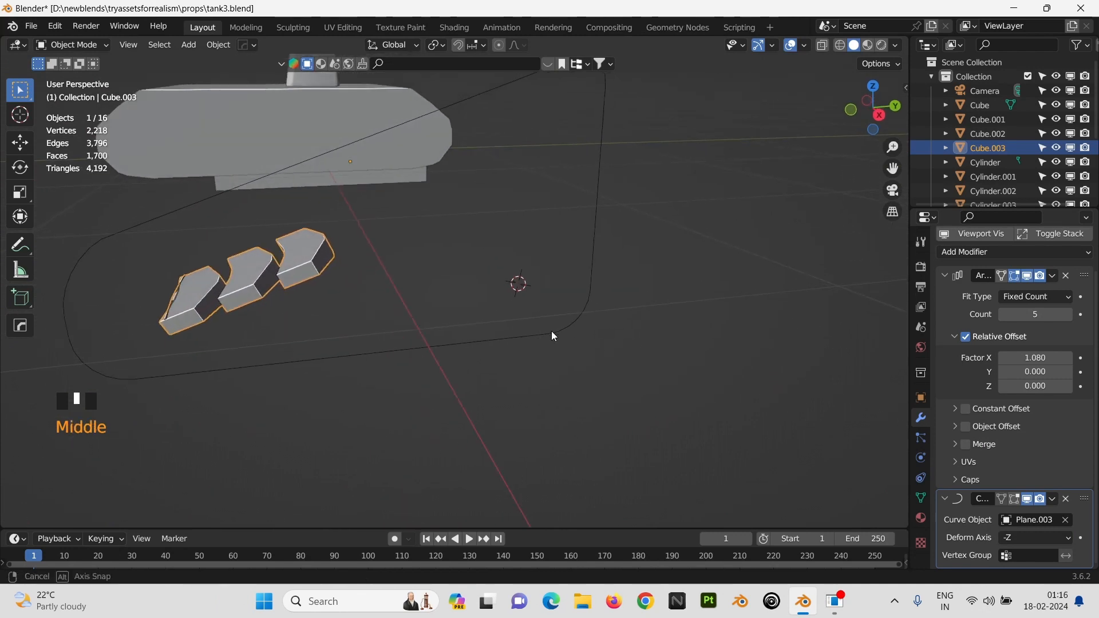
scroll(552, 336, "down", 1)
Step: Switch the Curve modifier's deform axis to X and examine how the plates bend relative to the curve
left_click(1045, 543)
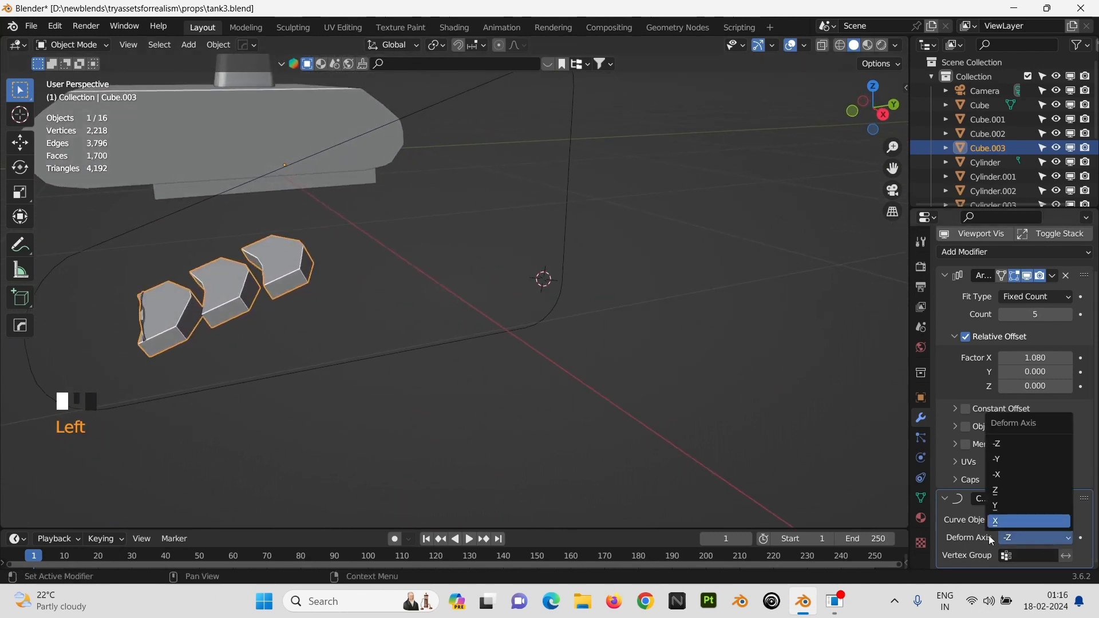
left_click(1018, 519)
scroll(509, 376, "up", 2)
scroll(446, 398, "up", 1)
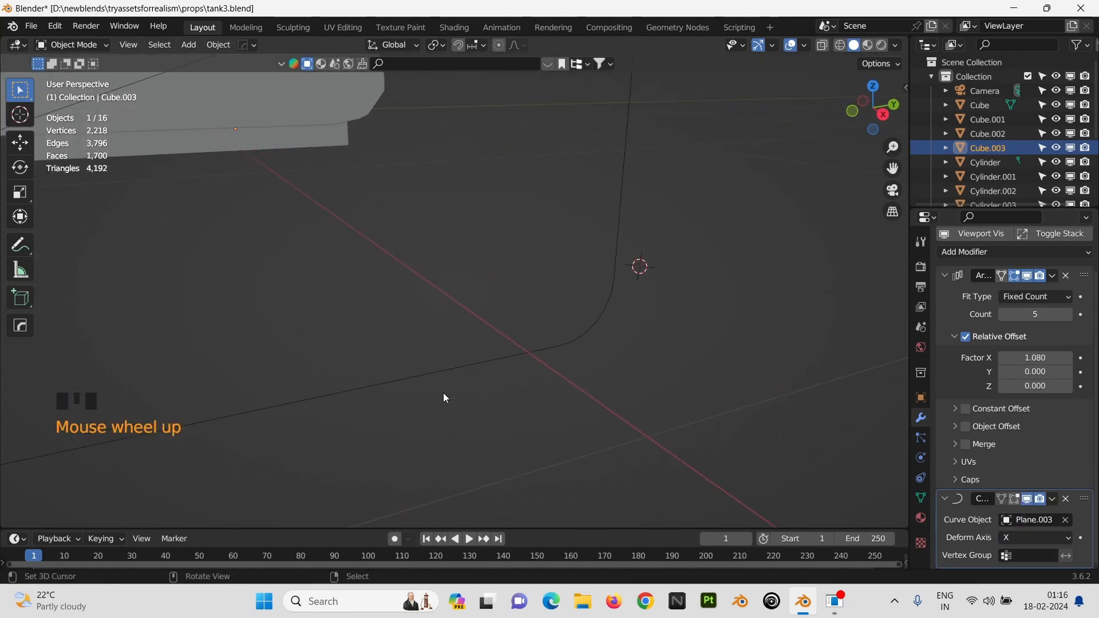
key("KP_Decimal")
scroll(444, 393, "up", 2)
scroll(444, 394, "down", 5)
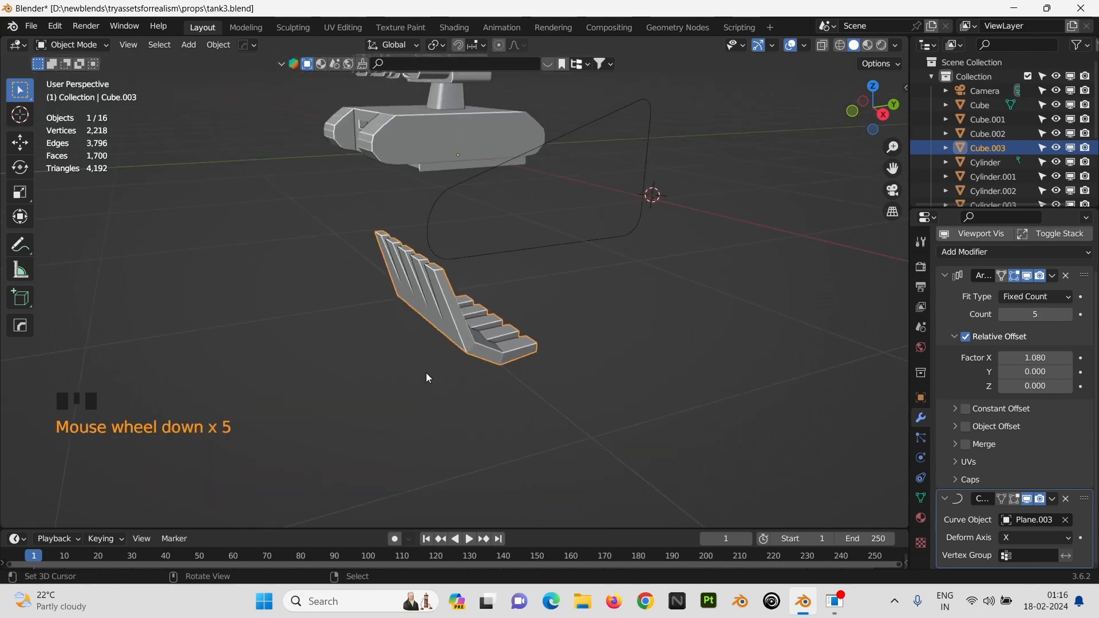
middle_click_drag(429, 378, 729, 418)
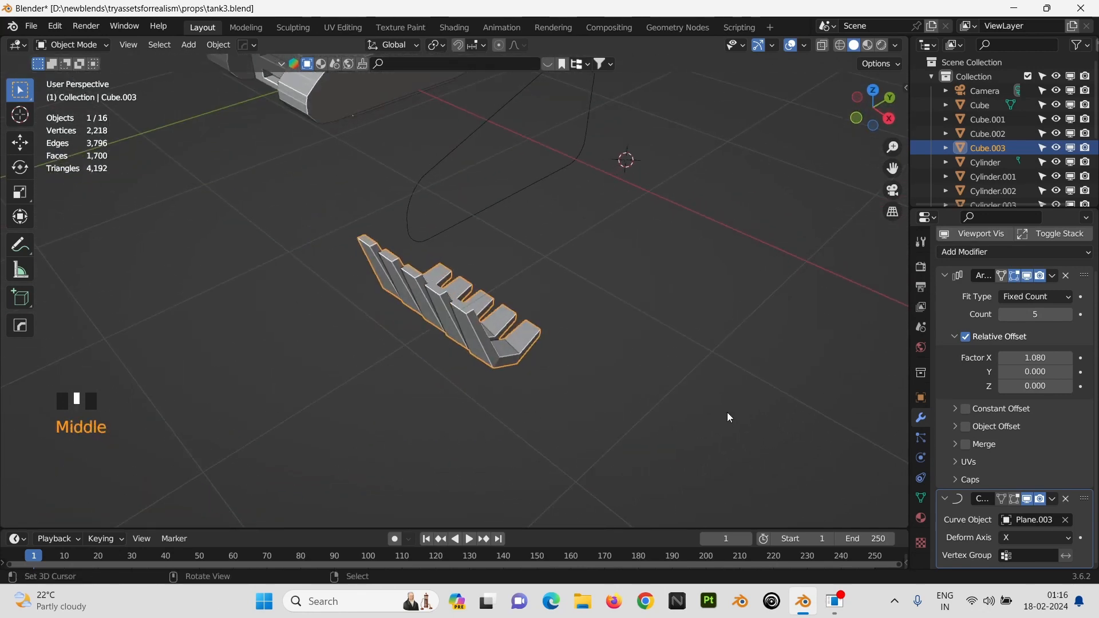
Step: Increase the plate array's count to 6 and rotate the plate's mesh 90° about Z
left_click(1068, 314)
key("Tab")
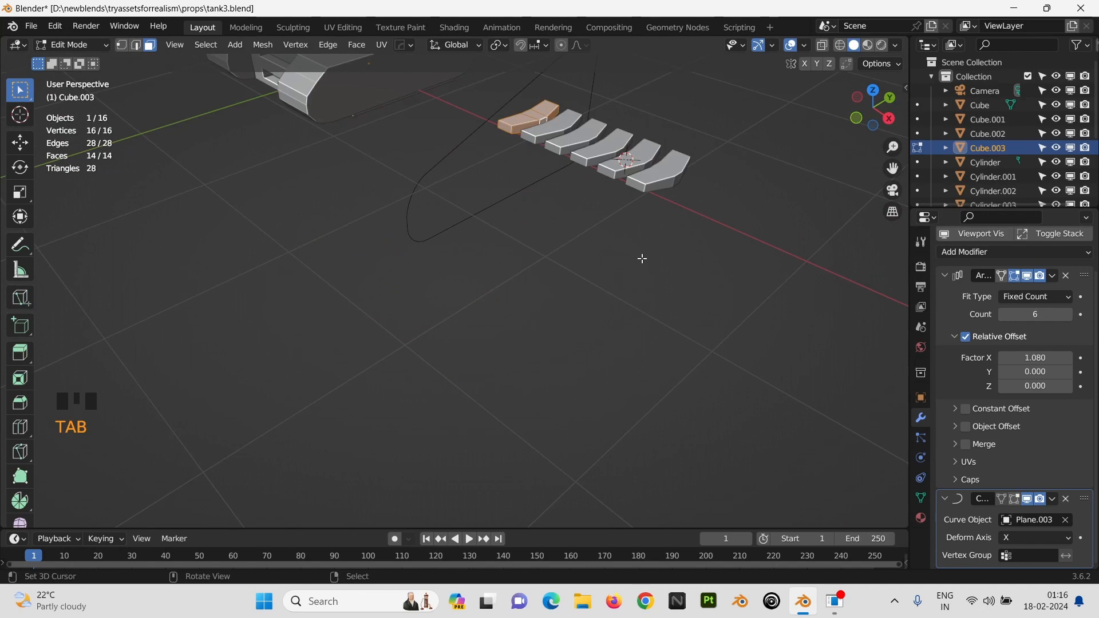
type("rz90")
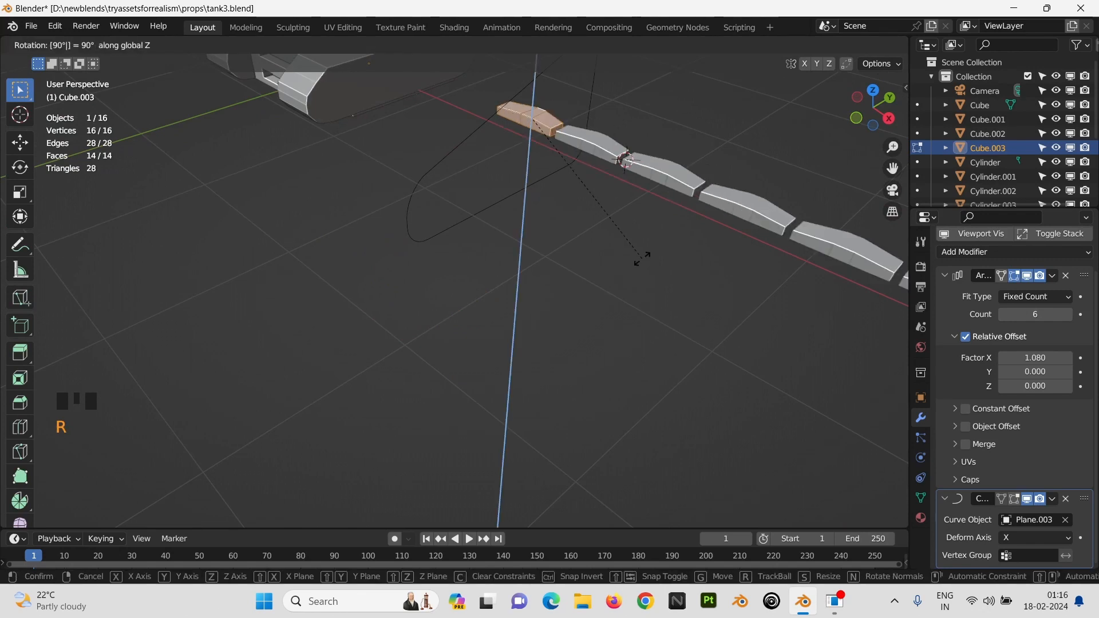
key("Return")
key("Tab")
Step: Try Y as the Curve modifier's deform axis, and switch it to Z
middle_click_drag(643, 261, 596, 270)
scroll(596, 270, "up", 2)
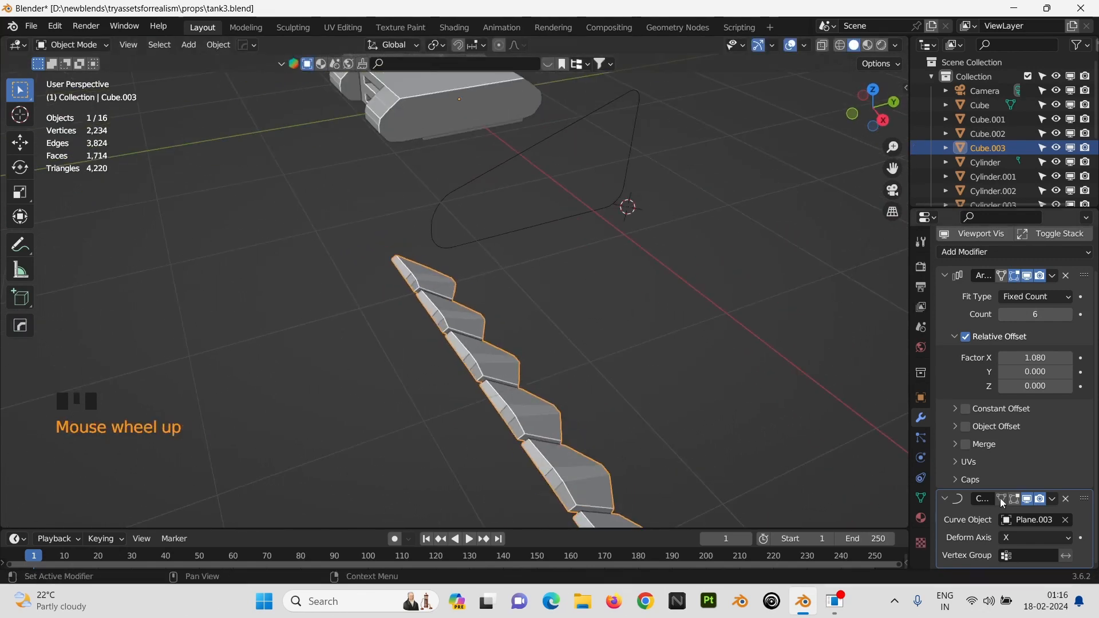
left_click(1029, 534)
left_click(1016, 495)
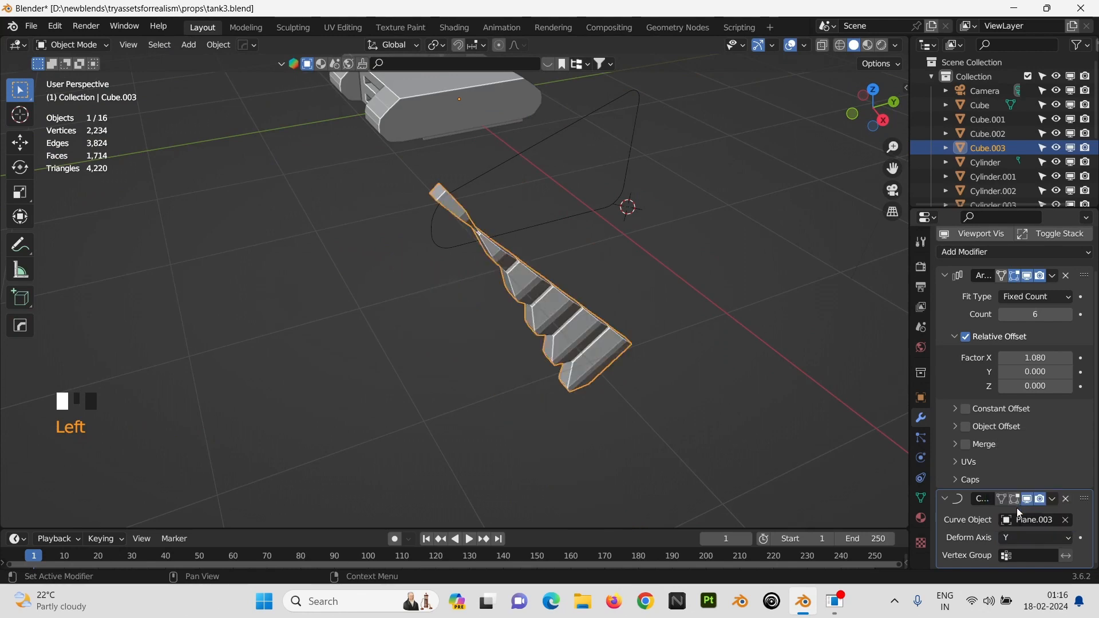
left_click(1043, 541)
left_click(1022, 492)
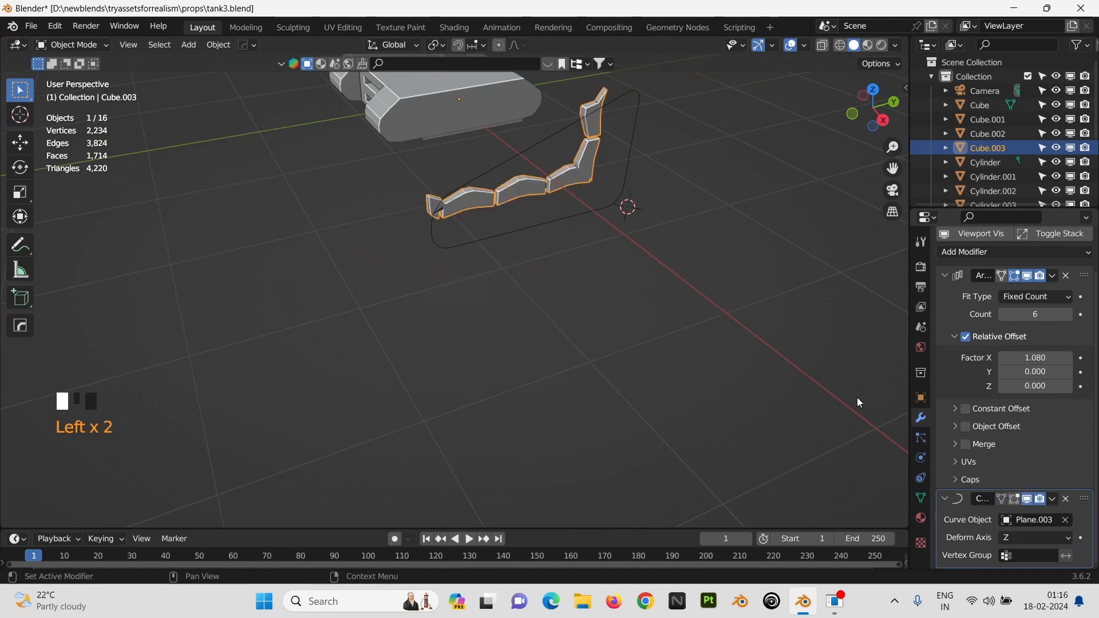
Step: Rotate the plate's mesh a further 90° about Z so the plates stand across the curve
middle_click_drag(857, 399, 718, 317)
key("Tab")
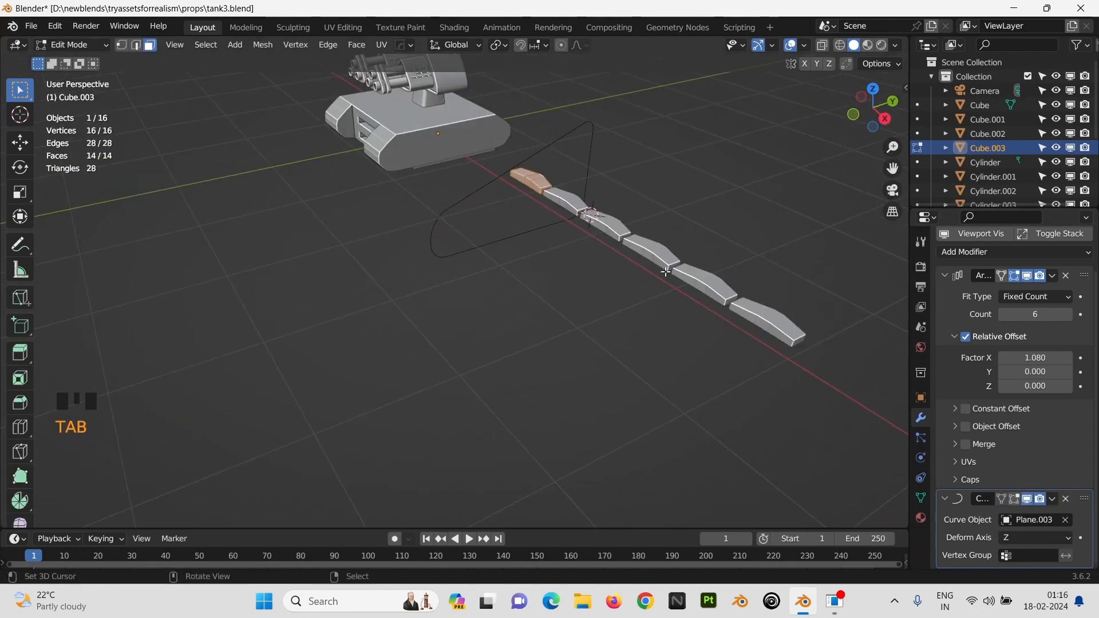
type("rz90")
key("Return")
key("Tab")
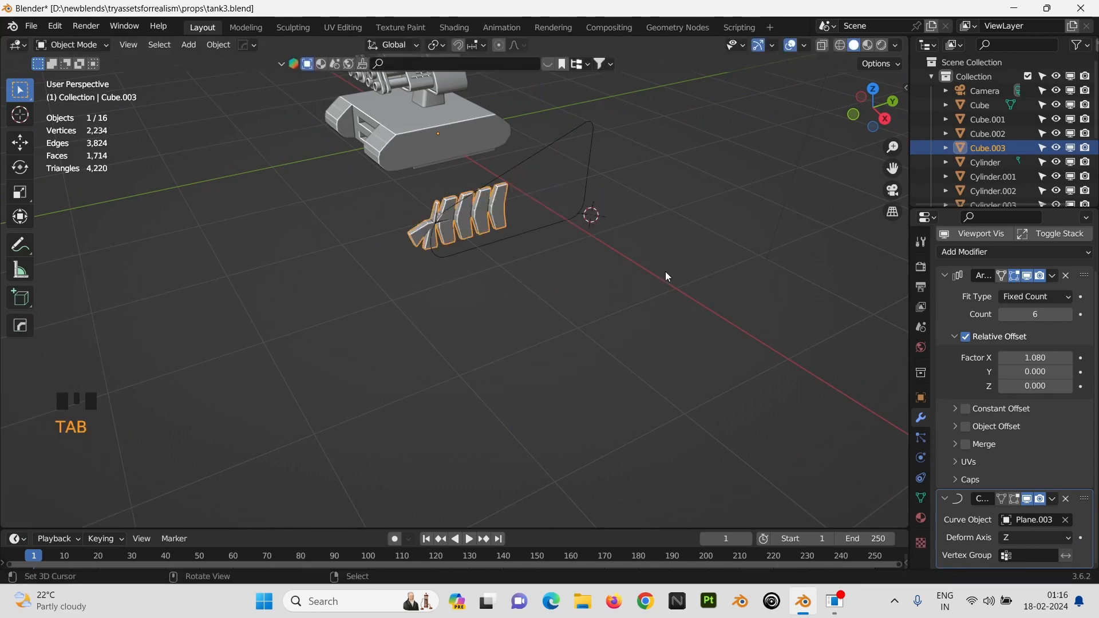
Step: Subdivide the whole plate mesh once to give it more geometry for bending
middle_click_drag(668, 277, 667, 240)
scroll(629, 256, "up", 2)
key("Tab")
key("w")
left_click(654, 287)
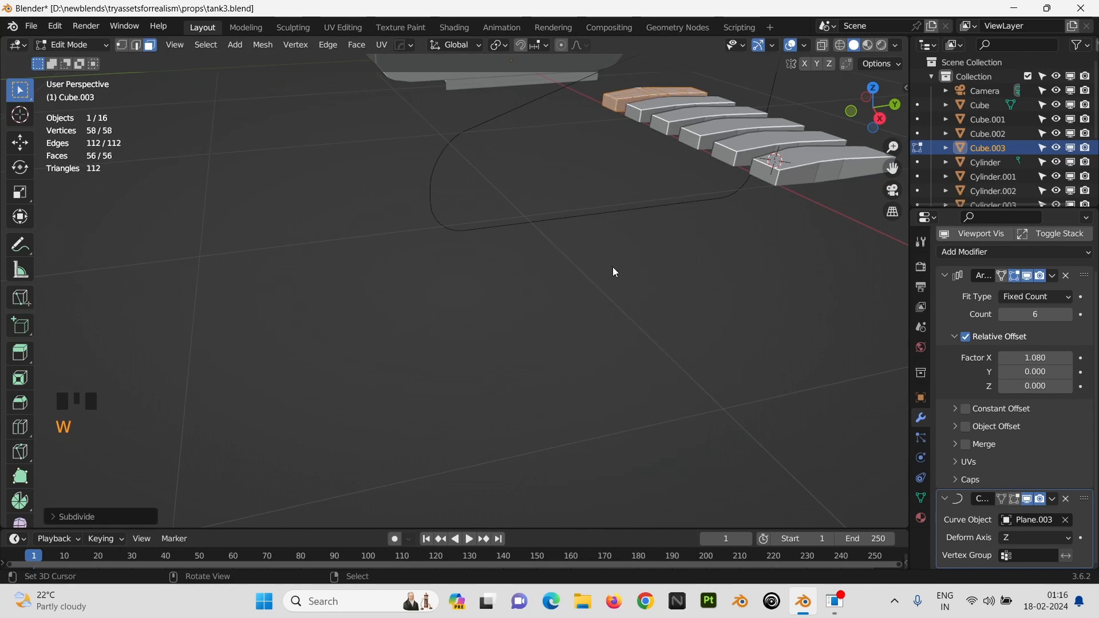
key("Tab")
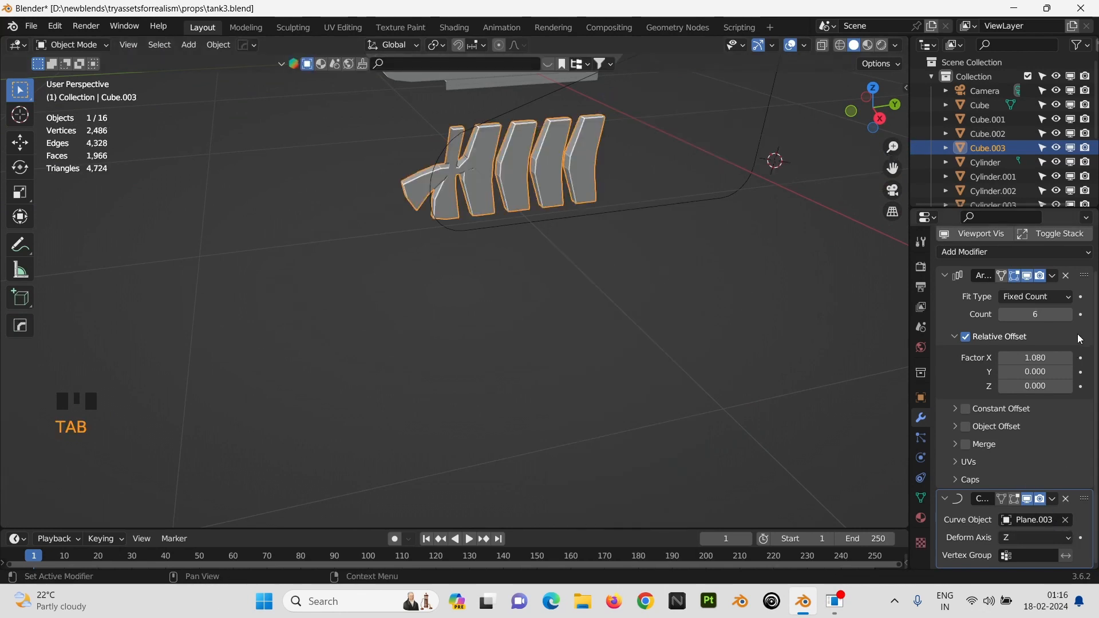
Step: Increase the plate array's count to 11
left_click(1068, 314)
left_click(1068, 314)
left_click(1068, 314)
left_click(1068, 315)
left_click(1068, 314)
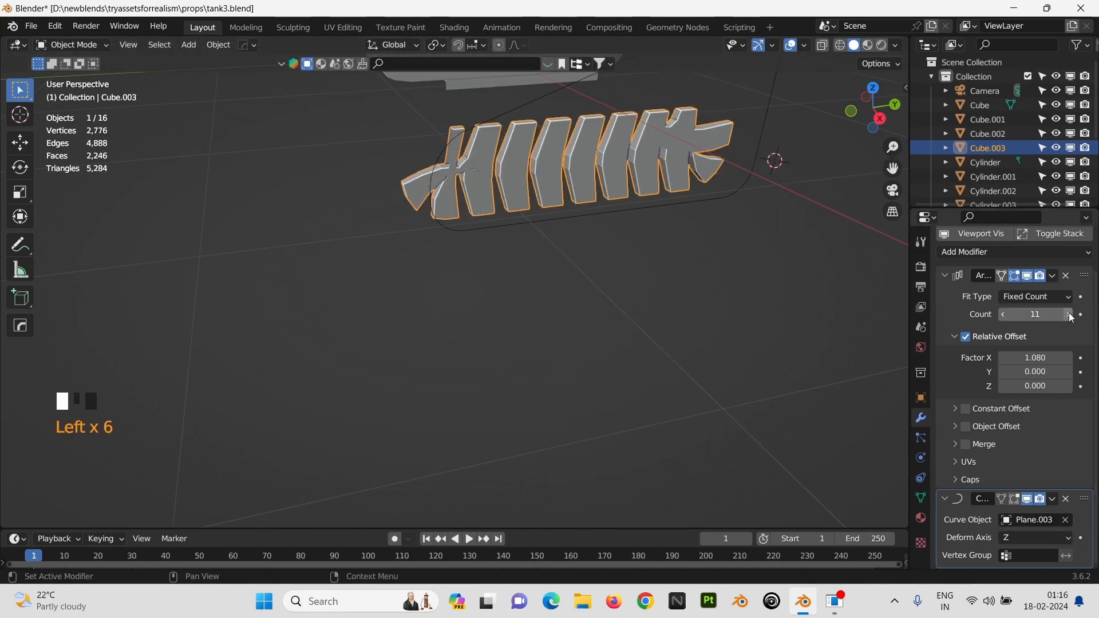
Step: Set the track outline curve's origin to its geometry
middle_click_drag(809, 296, 743, 390, "shift")
right_click(689, 278)
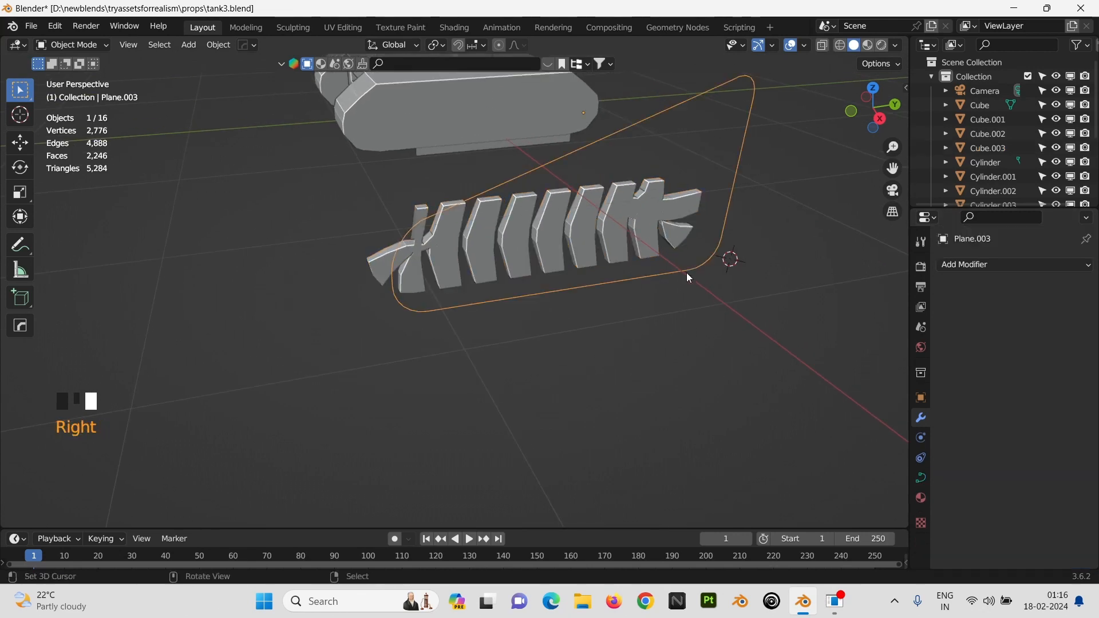
left_click(247, 46)
mouse_move(252, 77)
left_click(417, 95)
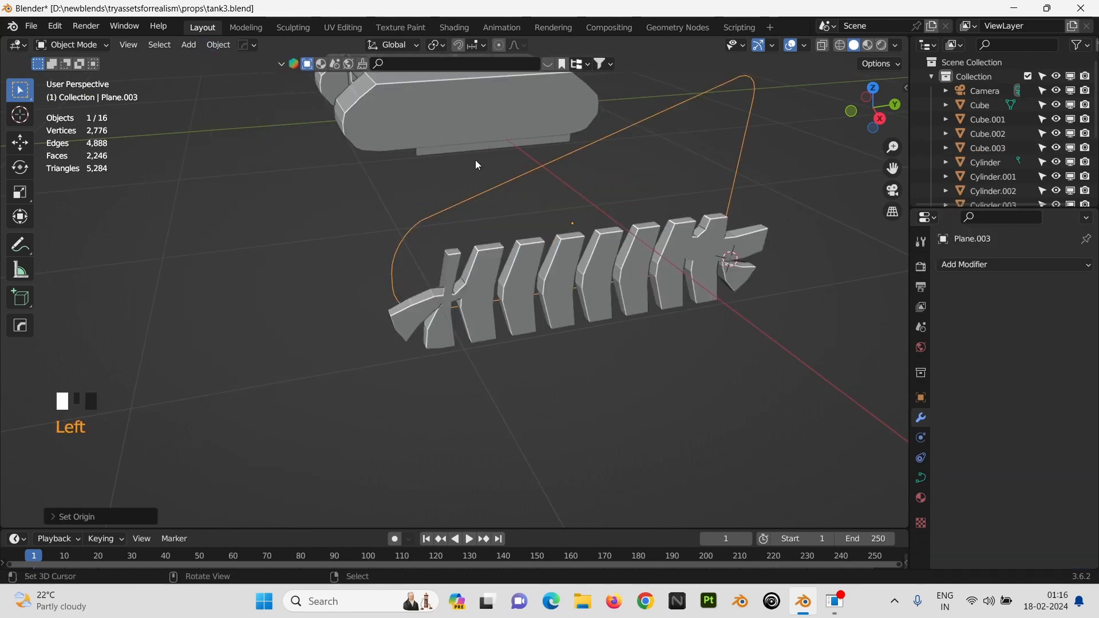
Step: Select the arrayed plates and set their origin to geometry
middle_click_drag(475, 160, 507, 186)
right_click(521, 211)
left_click(233, 47)
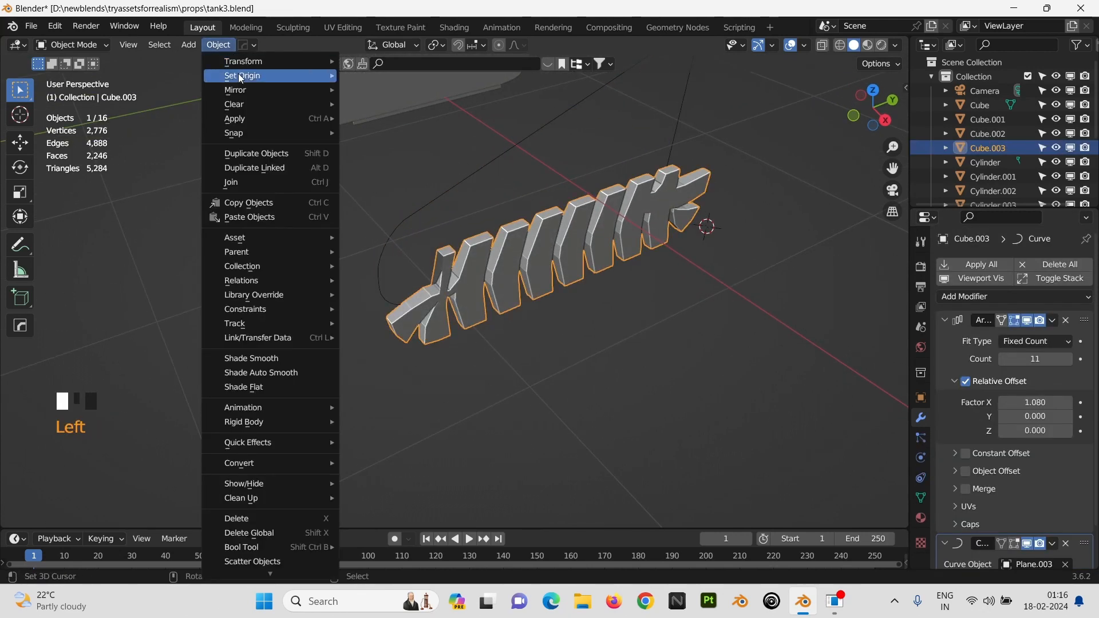
mouse_move(246, 74)
left_click(413, 94)
Step: Apply all transforms to the arrayed plates and to the track outline curve
key("ctrl+s")
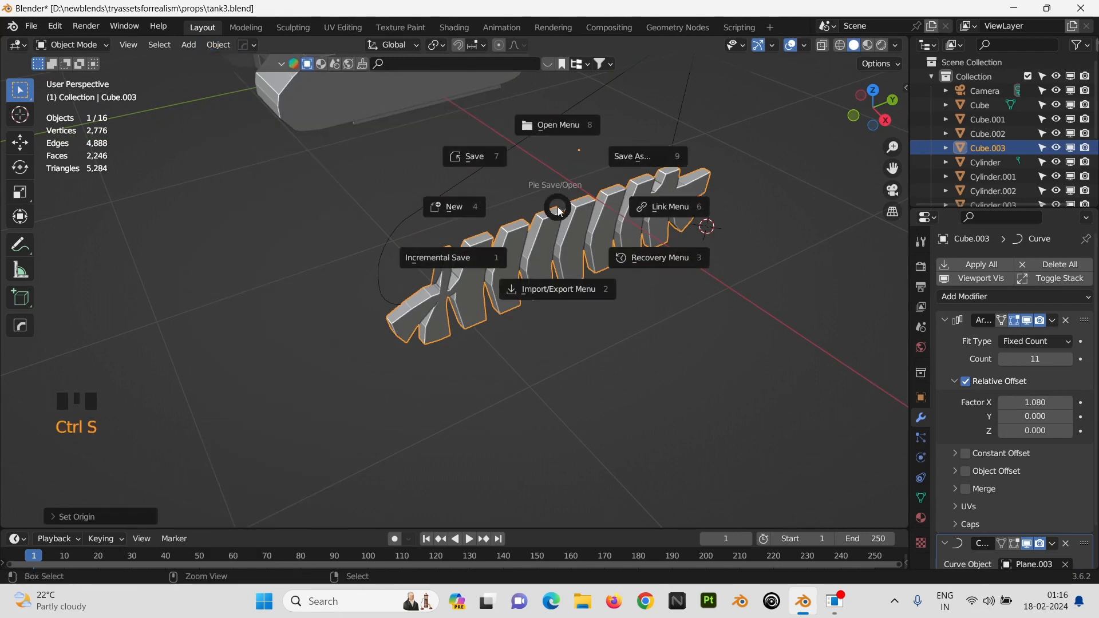
key("ctrl+a")
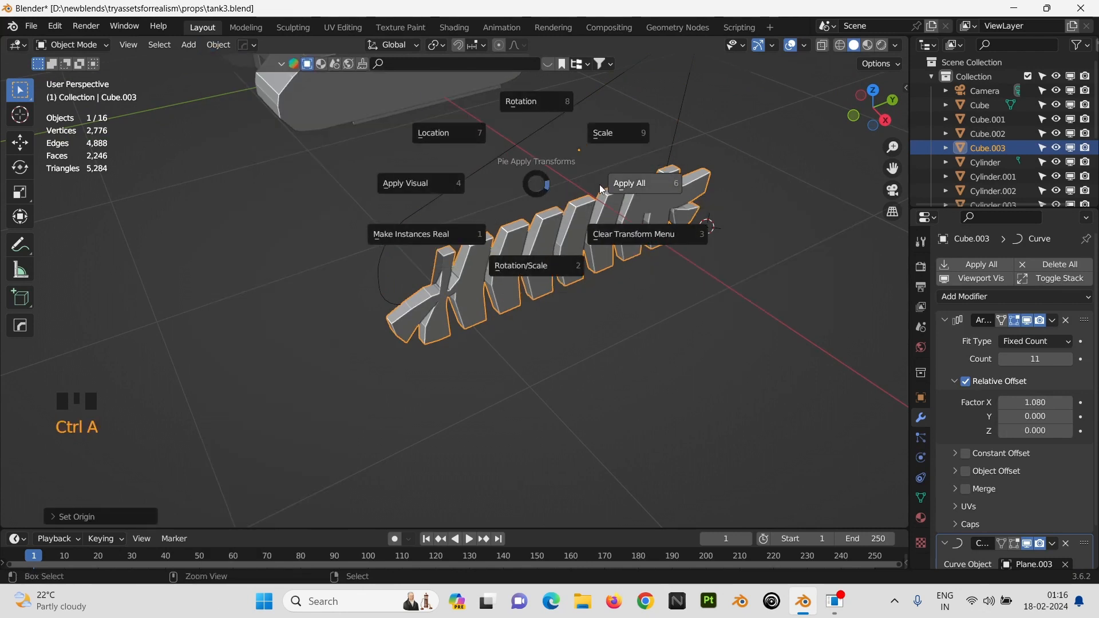
left_click(599, 184)
middle_click_drag(599, 185, 520, 119)
right_click(517, 118)
key("ctrl+a")
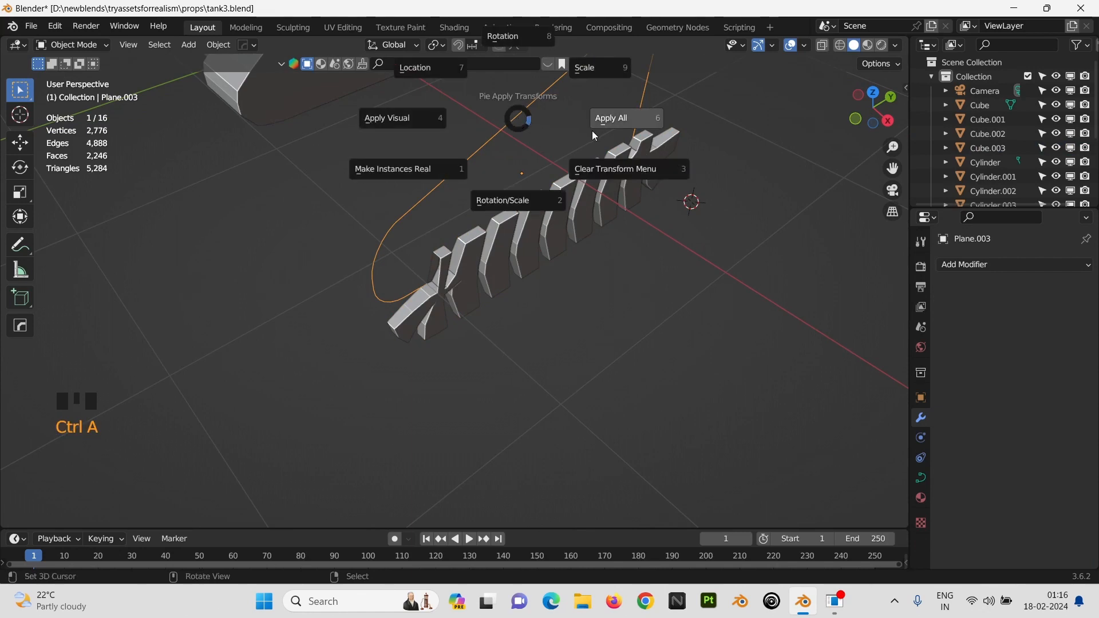
left_click(595, 120)
Step: Move the row of arrayed plates back beside the tank and the track outline curve
middle_click_drag(548, 165, 577, 191)
scroll(578, 190, "down", 1)
scroll(616, 256, "down", 4)
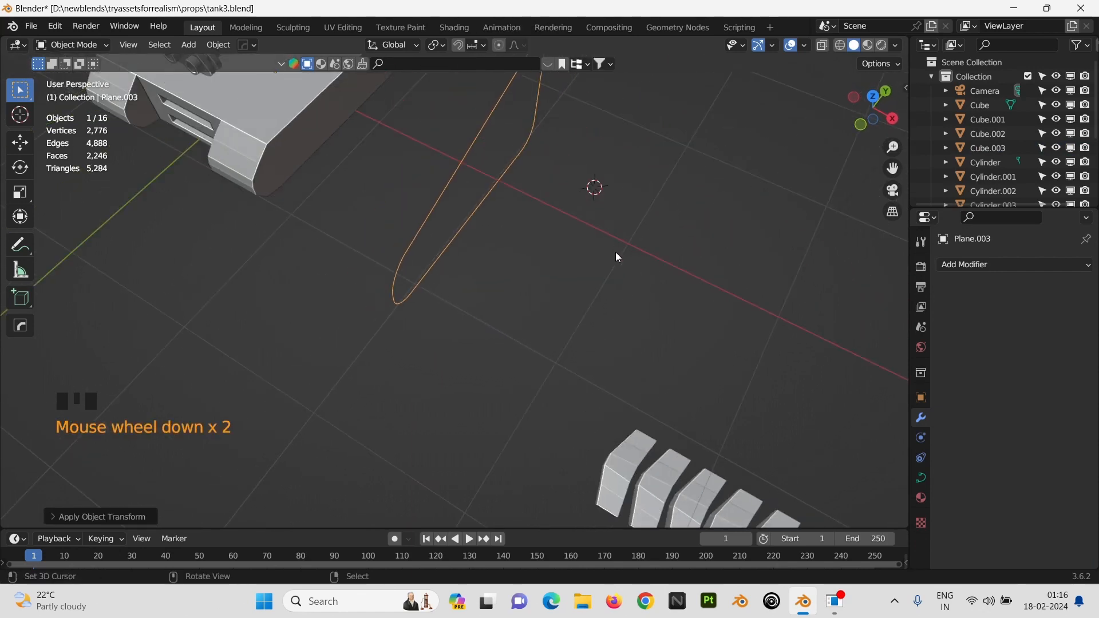
right_click(638, 430)
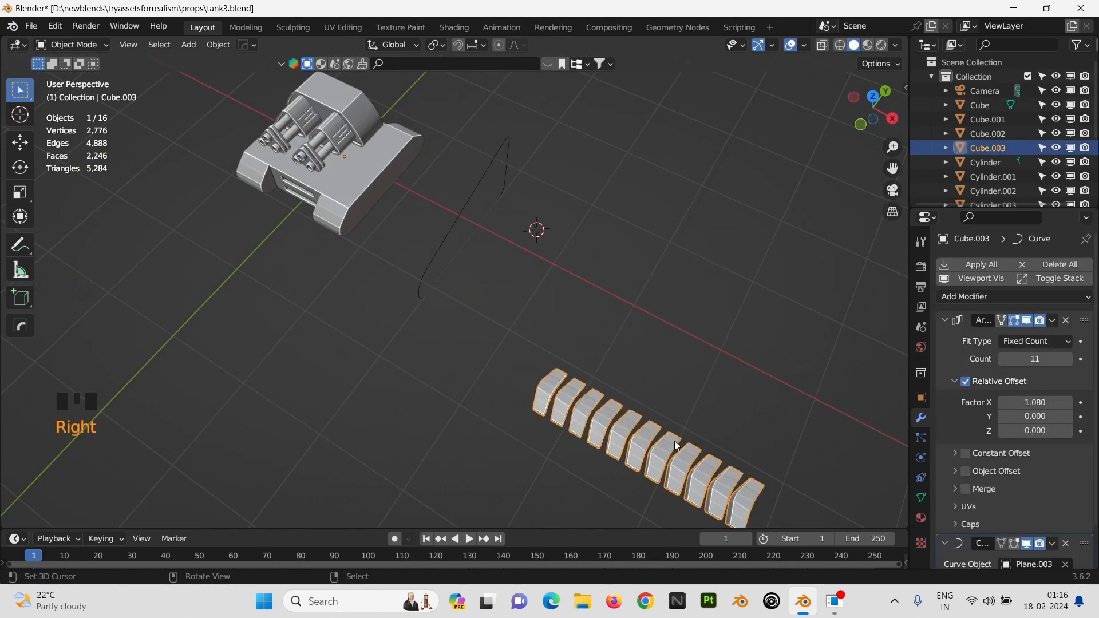
key("g")
left_click(491, 258)
middle_click_drag(492, 258, 437, 162)
key("g")
left_click(577, 295)
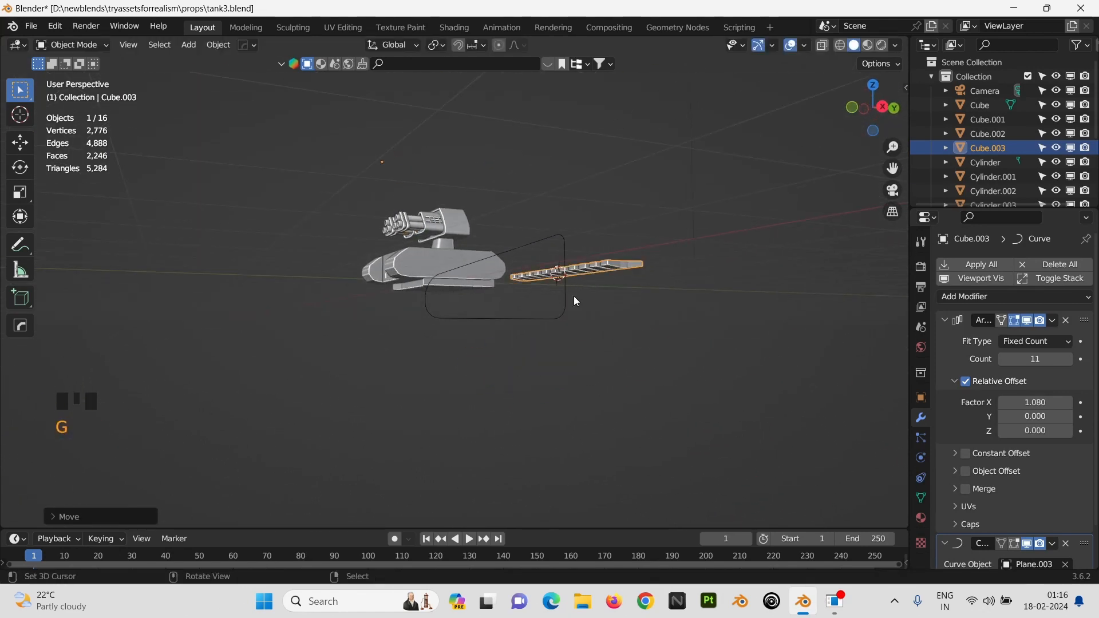
middle_click_drag(574, 296, 560, 339)
Step: Remove the Curve modifier from the arrayed plates and add a new Curve modifier after the Array
right_click(463, 290)
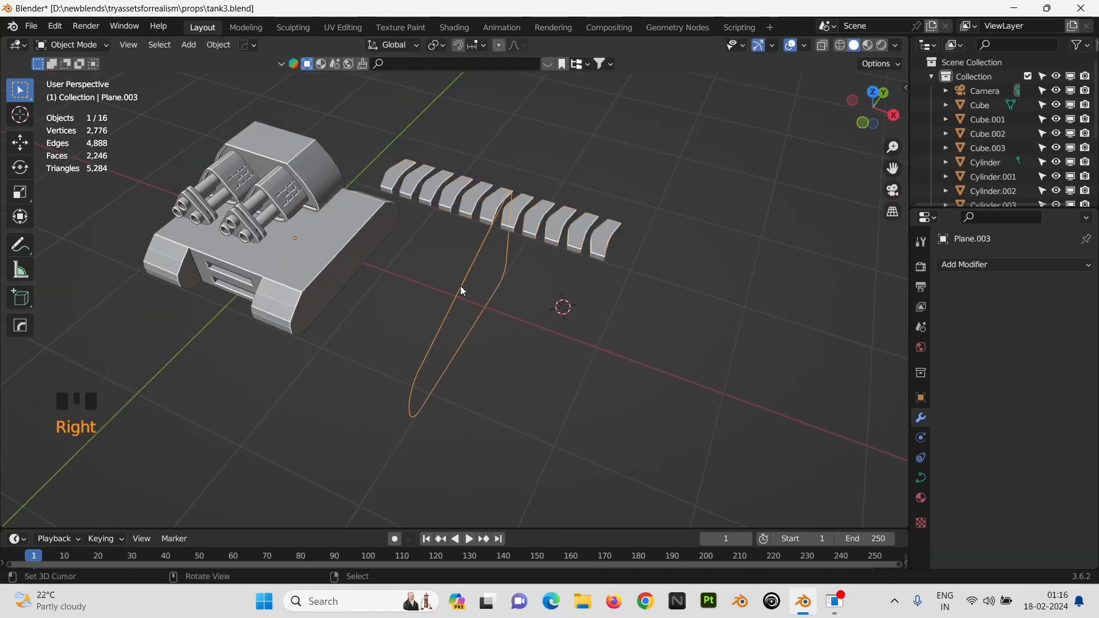
right_click(608, 240)
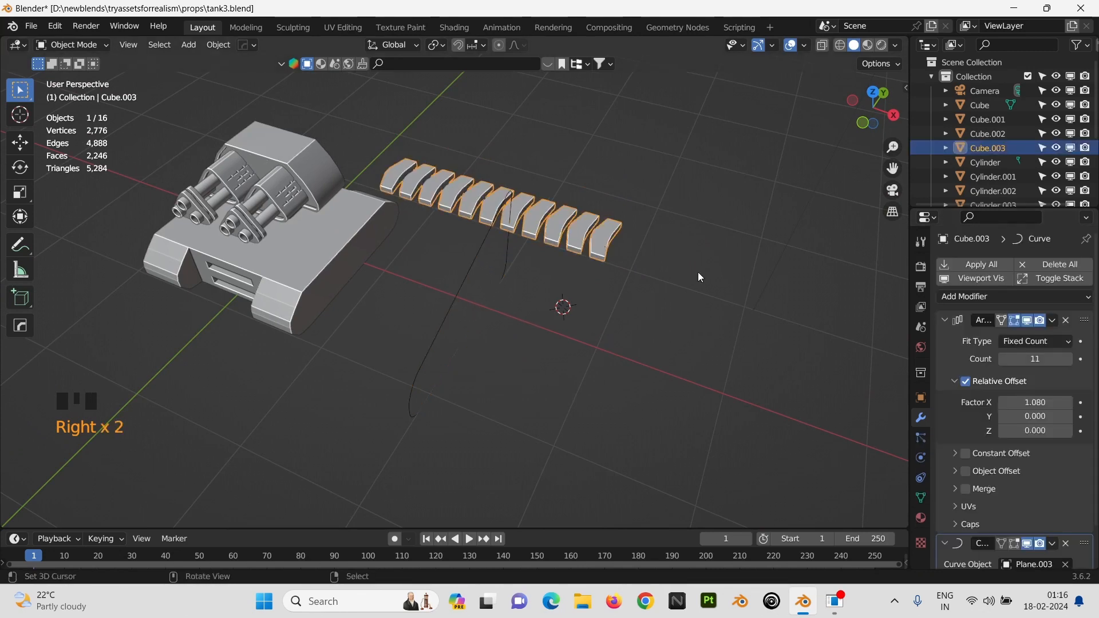
left_click(1066, 544)
left_click(984, 289)
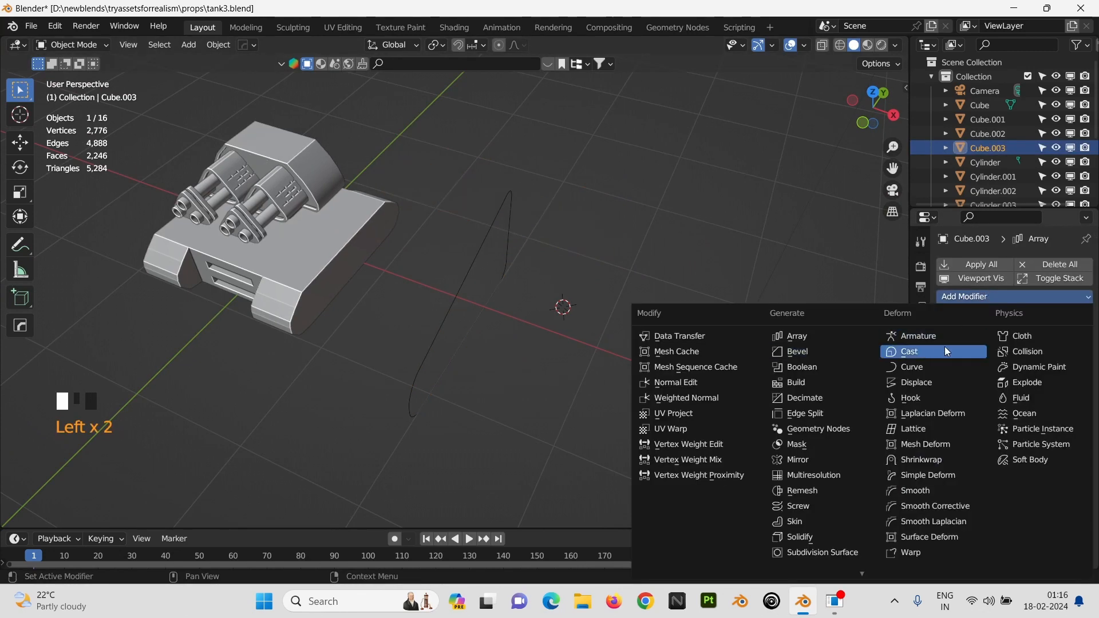
left_click(944, 367)
middle_click_drag(768, 327, 847, 353)
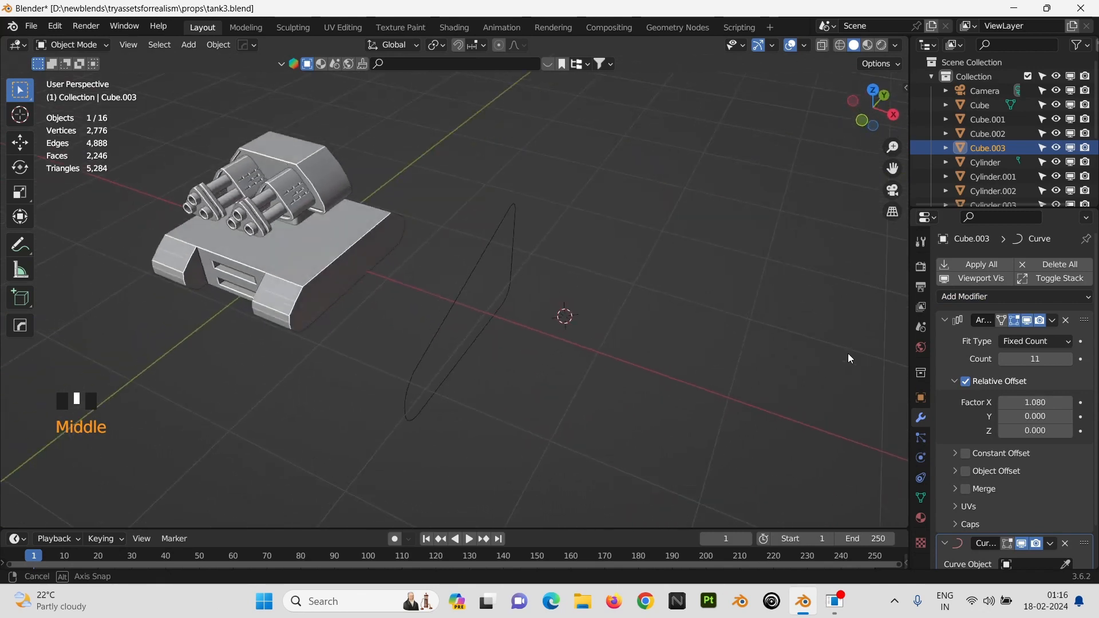
scroll(672, 356, "down", 7)
middle_click_drag(634, 338, 559, 284)
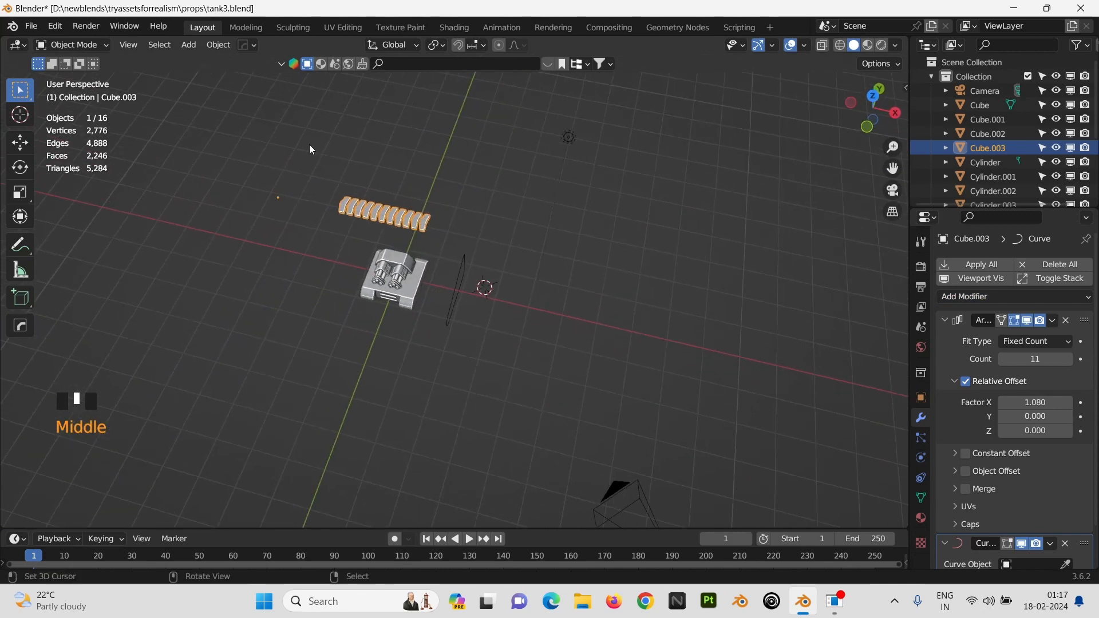
Step: Set the arrayed plates' origin to geometry and clear their location
left_click(217, 45)
mouse_move(337, 92)
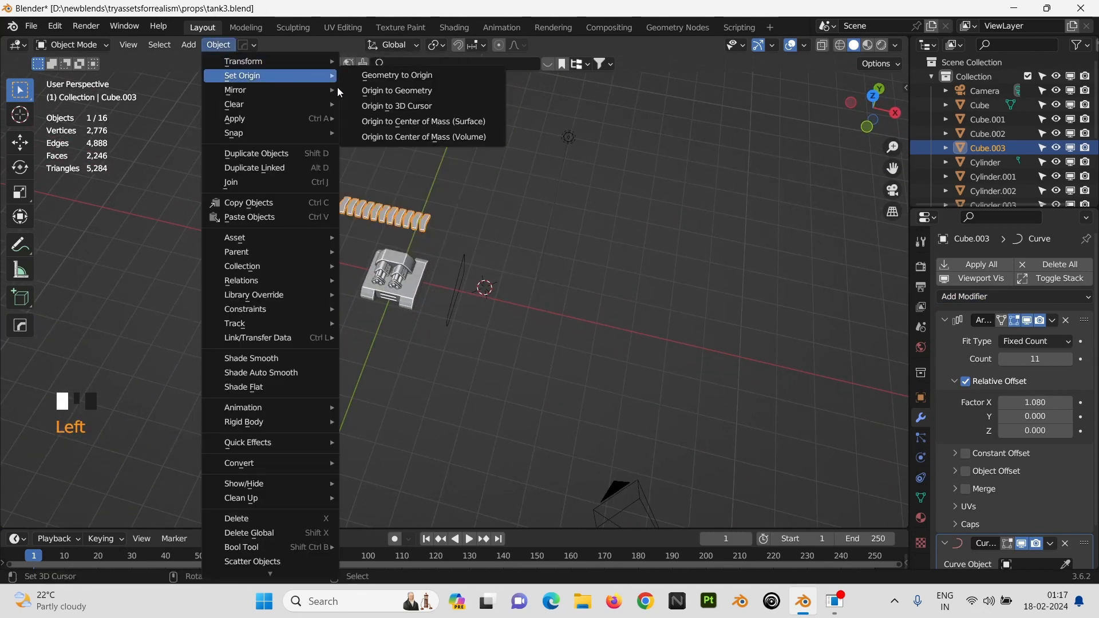
left_click(373, 91)
key("alt+g")
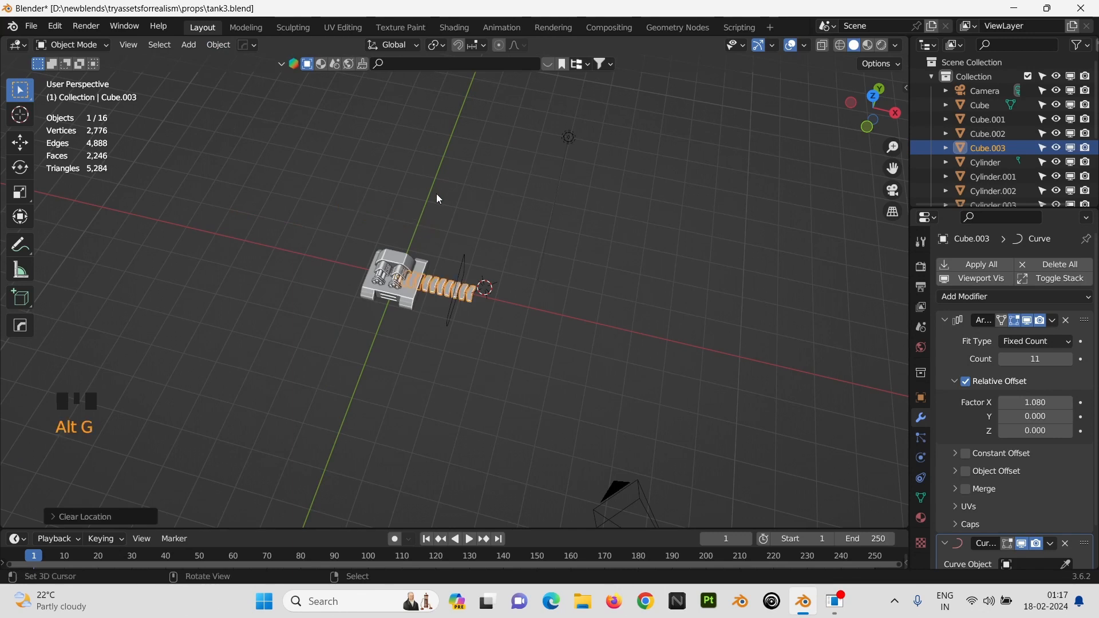
Step: Move the row of arrayed plates along X so it sits just beside the tank hull
key("g")
key("x")
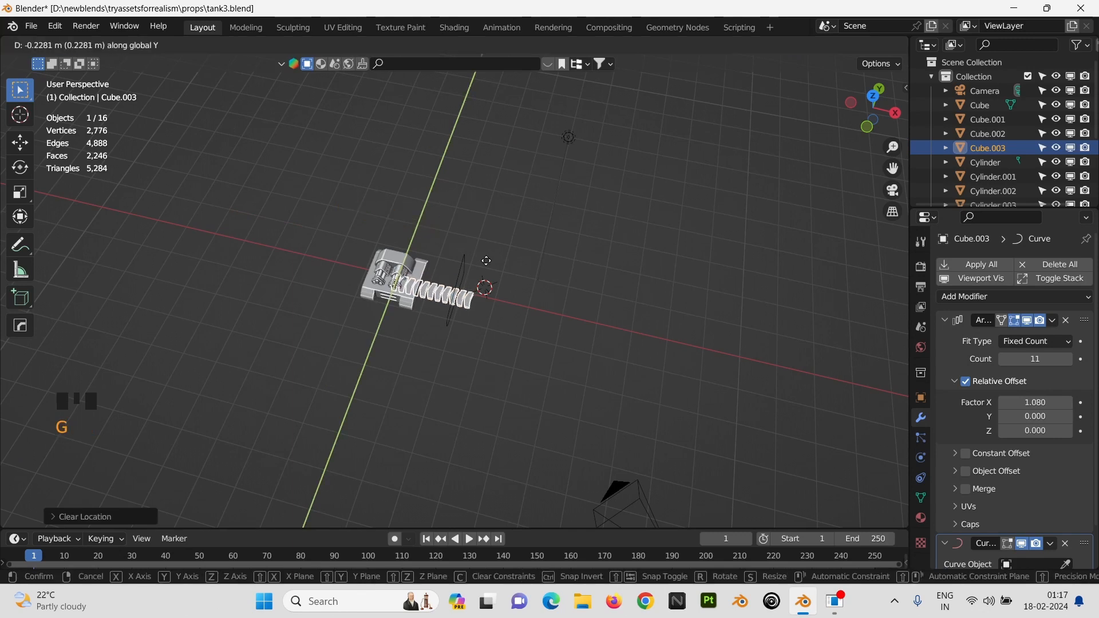
left_click(495, 264)
scroll(508, 325, "up", 4)
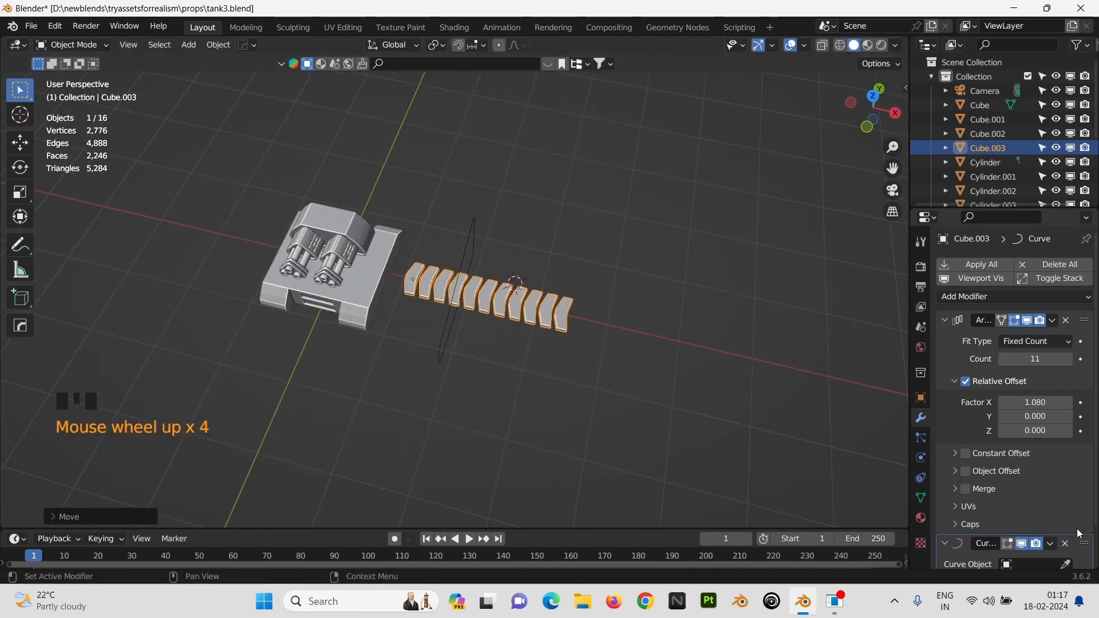
Step: Assign the track outline curve as the Curve modifier's curve object so the plates bend along it
left_click(475, 224)
middle_click_drag(582, 273, 451, 245)
scroll(469, 256, "down", 2)
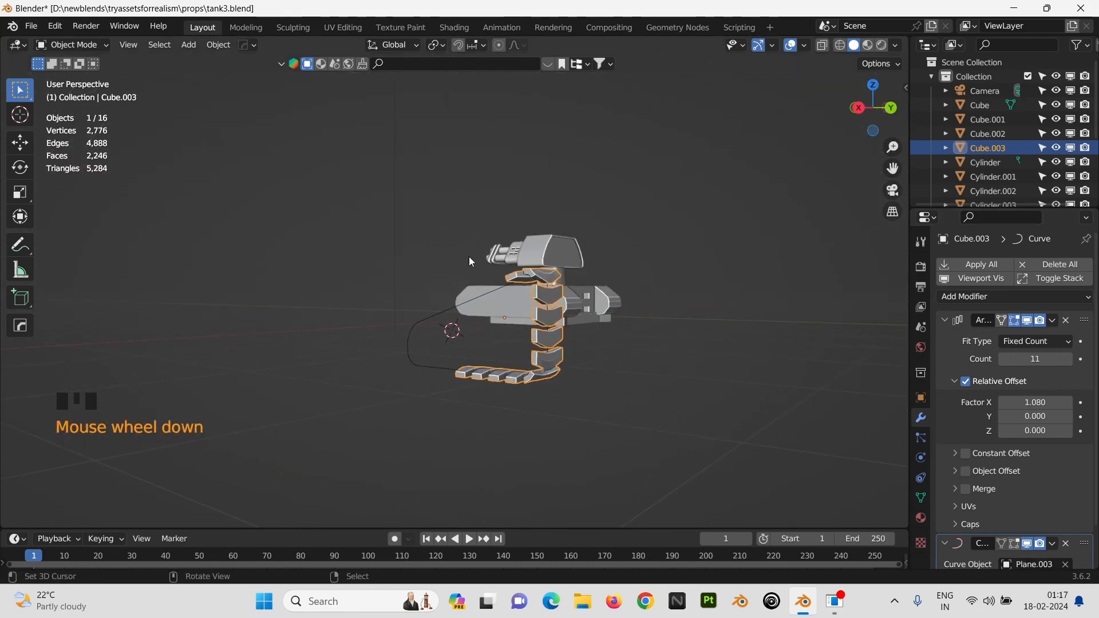
scroll(471, 261, "down", 1)
scroll(586, 277, "up", 2)
middle_click_drag(586, 277, 661, 343)
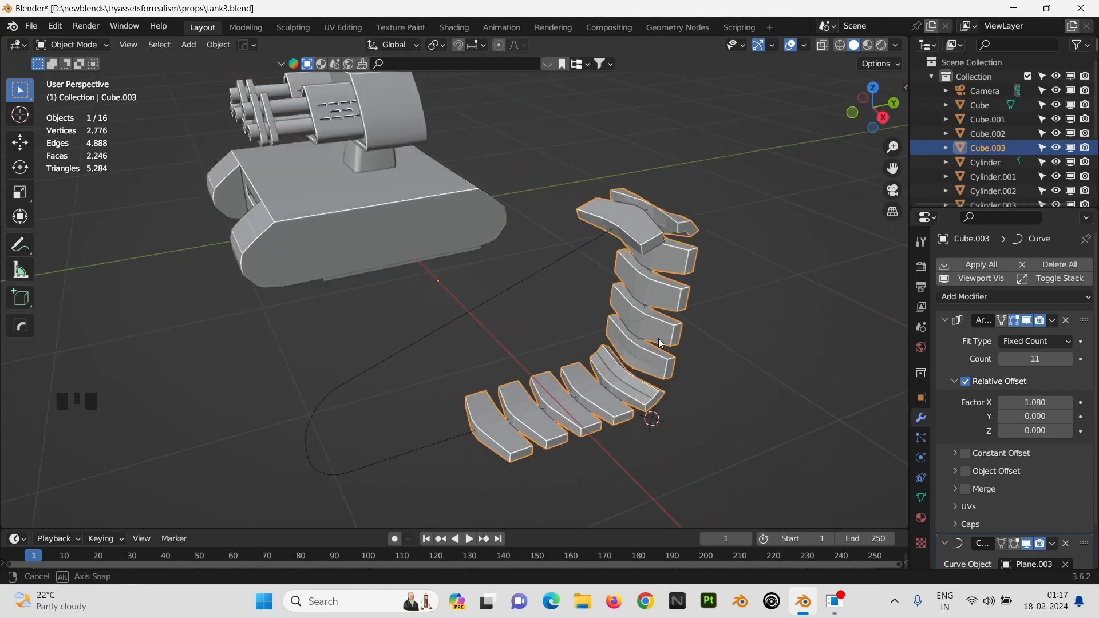
Step: Mirror the plate's mesh along the X axis in Edit Mode and return to Object Mode
key("Tab")
key("ctrl+m")
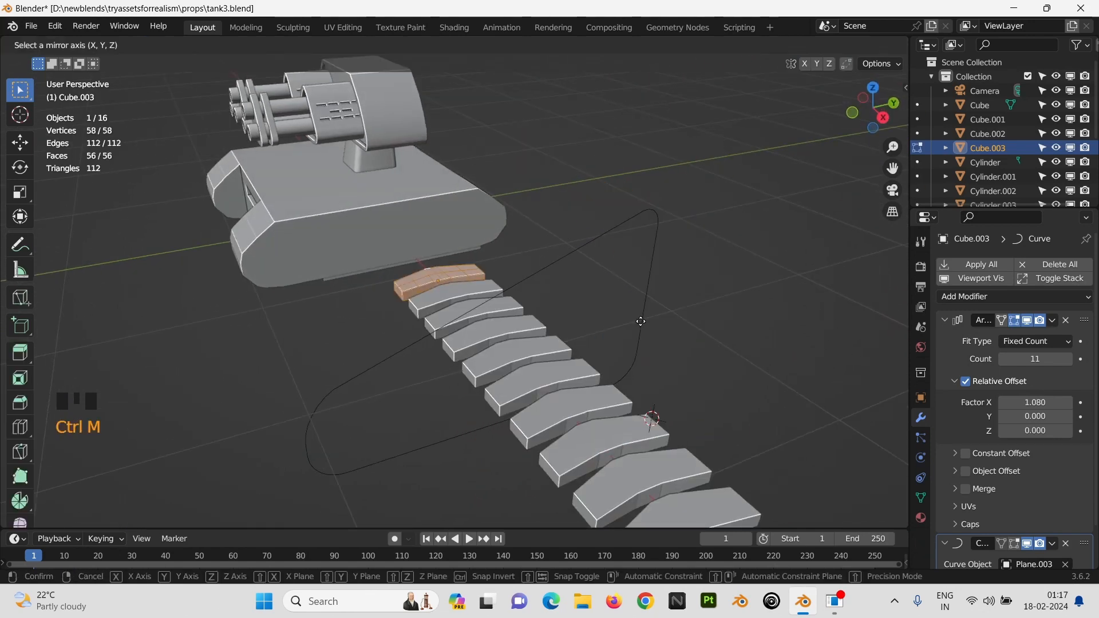
key("x")
key("Tab")
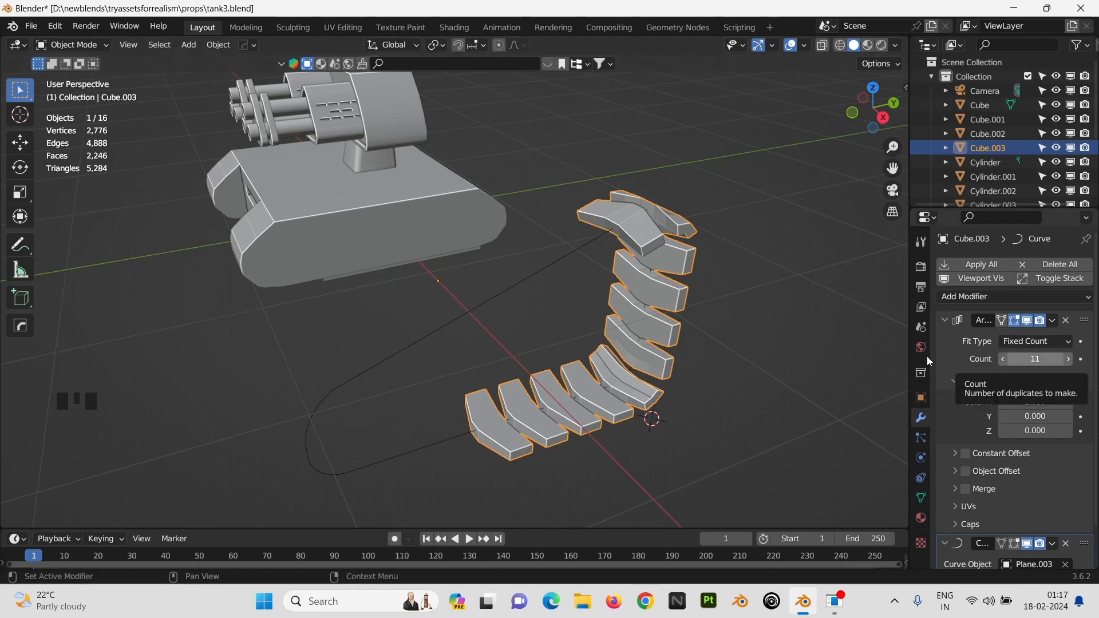
Step: Enlarge the curved track plates uniformly and raise the Array count to 17
key("s")
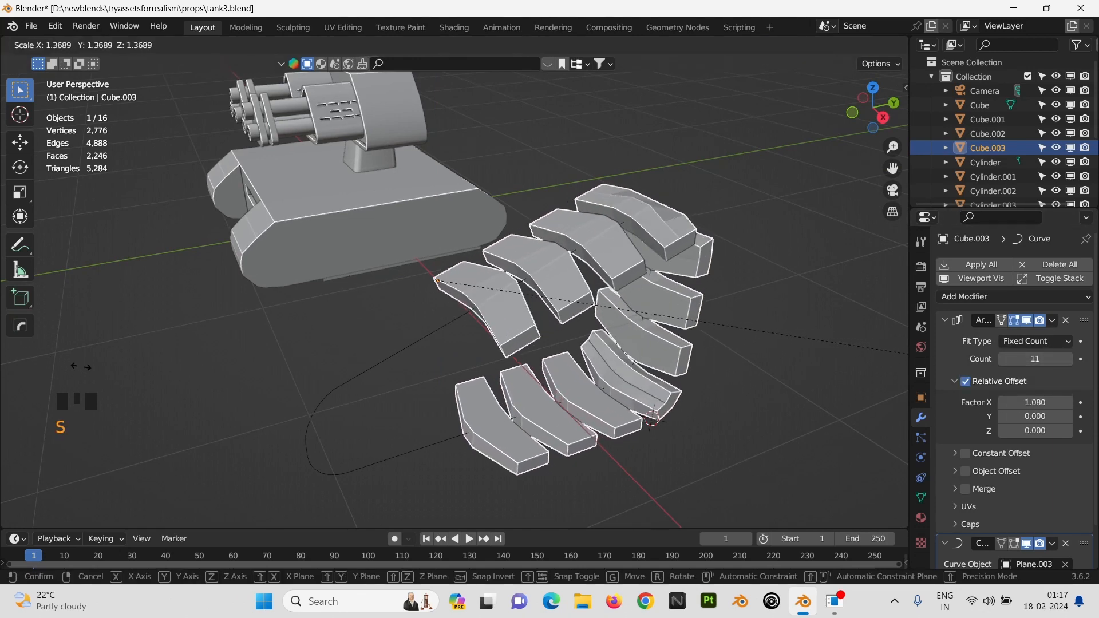
left_click(122, 409)
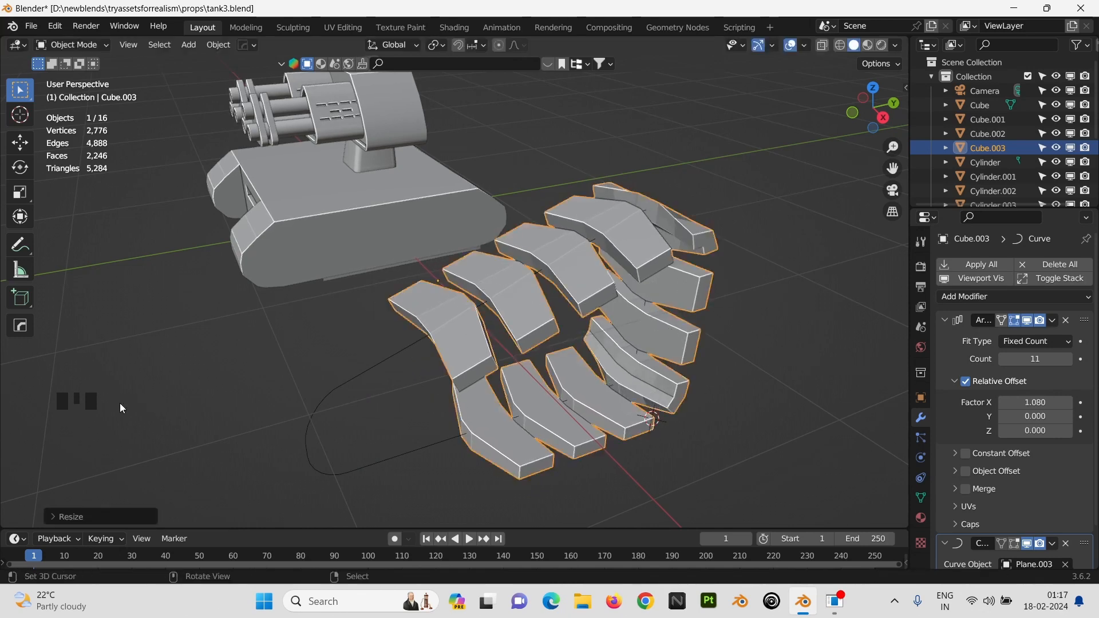
left_click(1070, 359)
left_click(1070, 359)
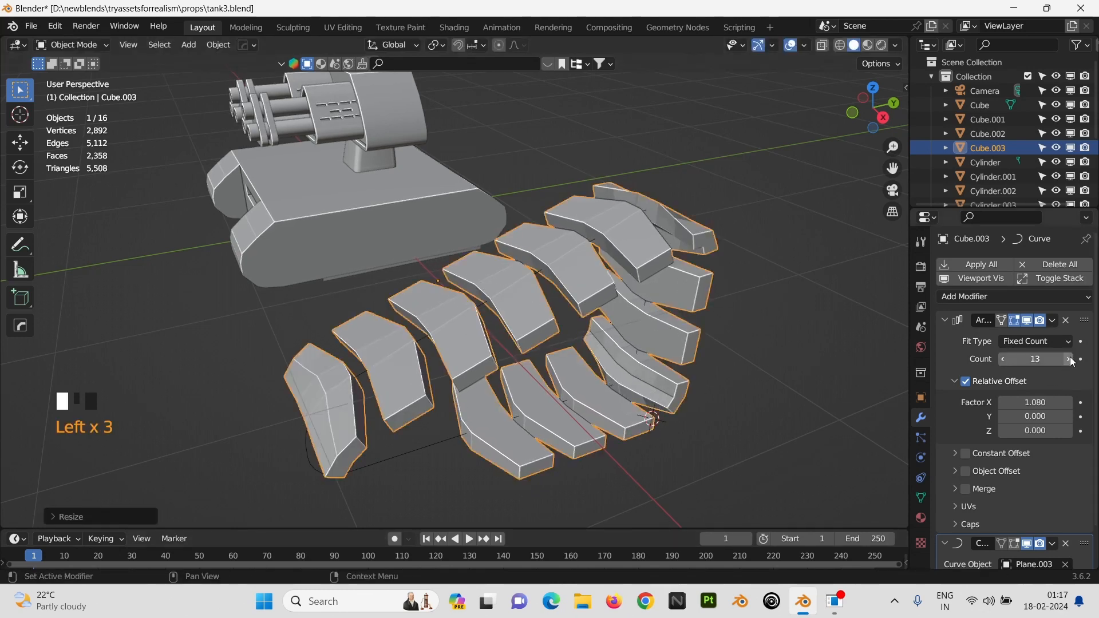
left_click(1070, 359)
left_click(1069, 359)
left_click(1070, 359)
left_click(1070, 358)
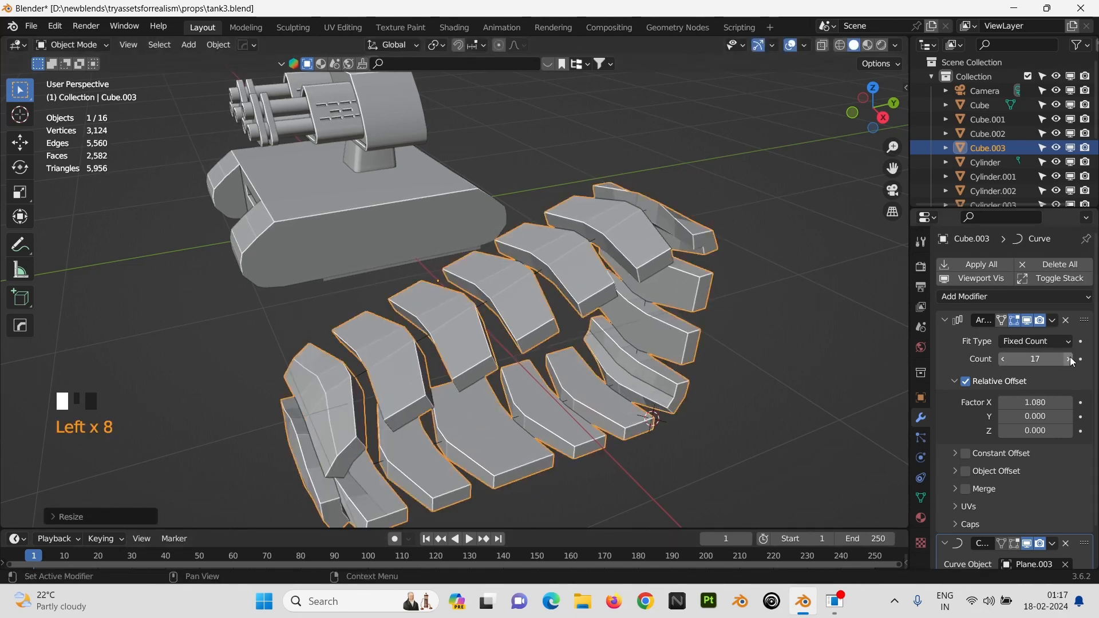
Step: Scale the track plates down slightly and set the Array's relative offset X factor to 1.040
key("s")
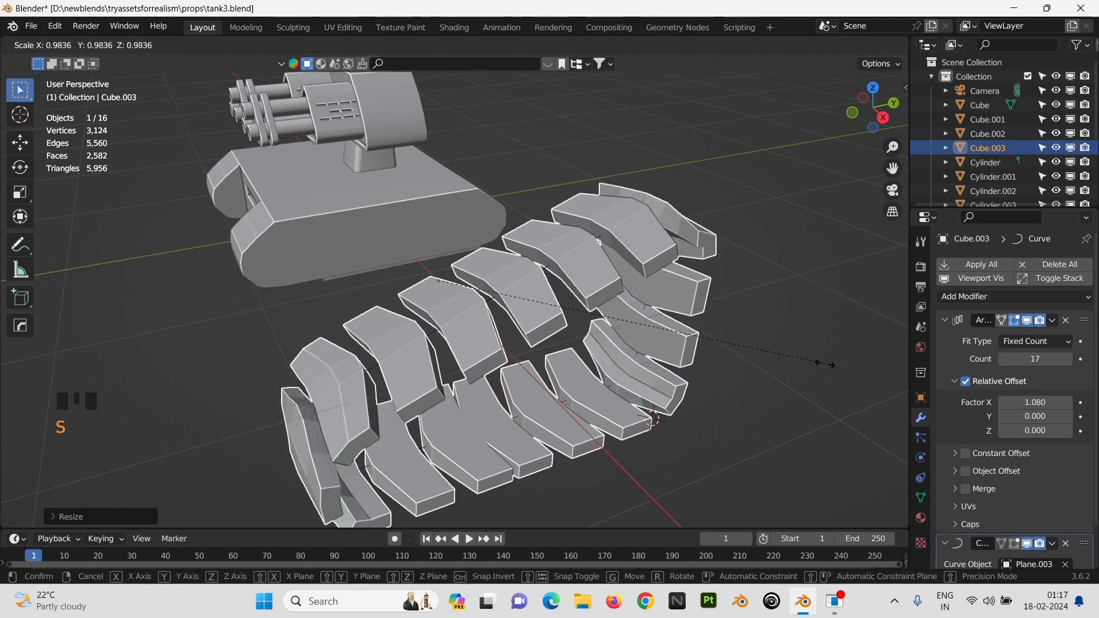
left_click(811, 375)
left_click(812, 375)
middle_click_drag(812, 375, 1087, 377)
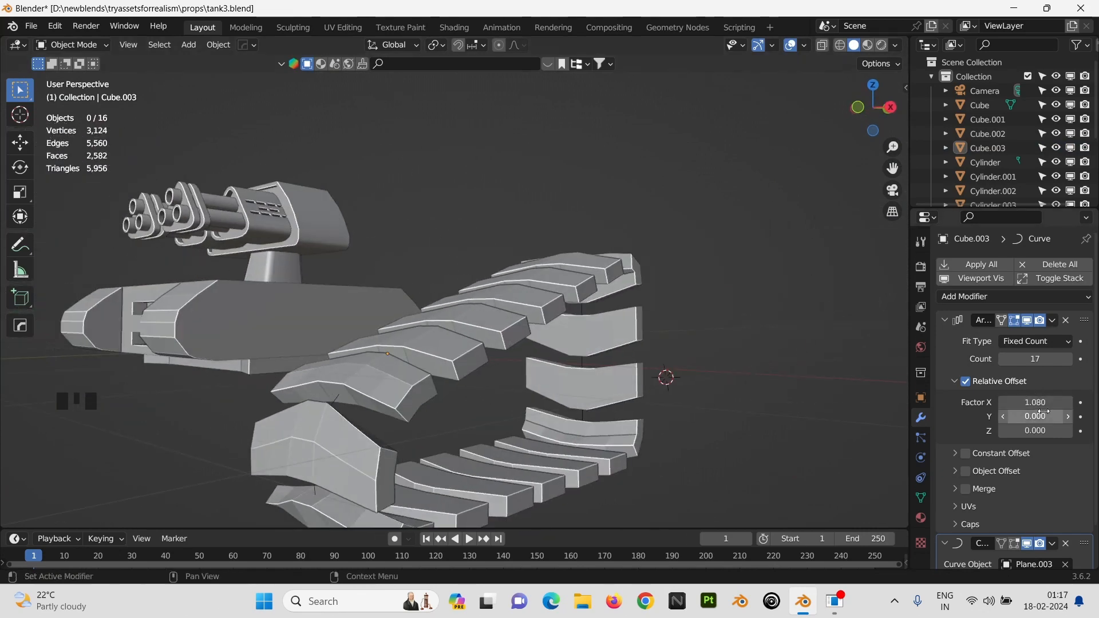
type("40")
key("Return")
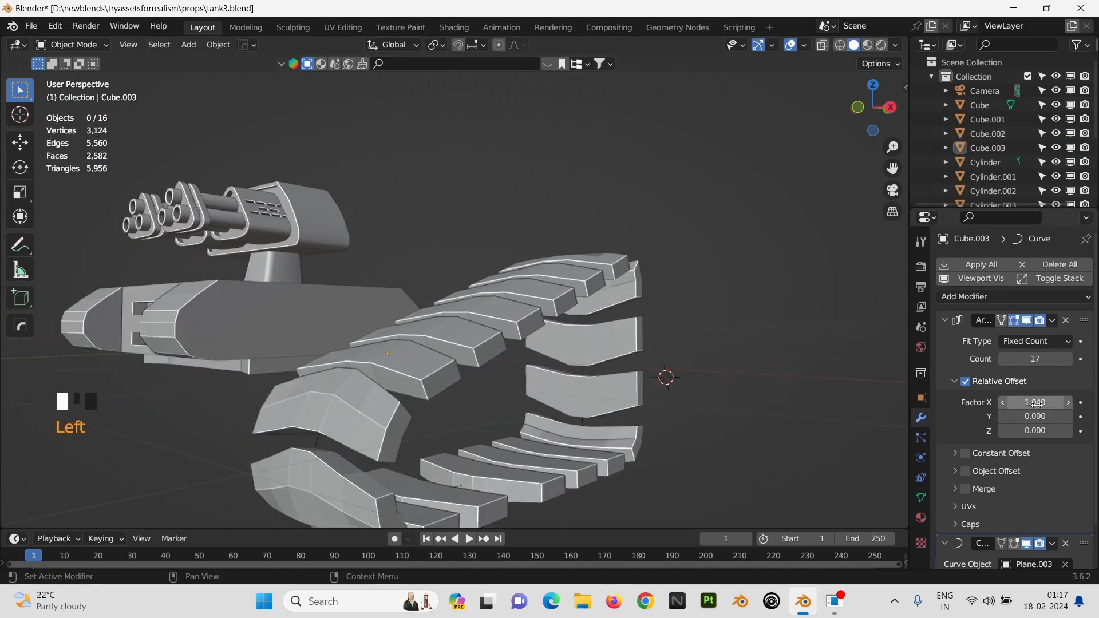
Step: Scale the track plates to about 1.03 and set the Array count to 12
middle_click_drag(871, 384, 747, 432)
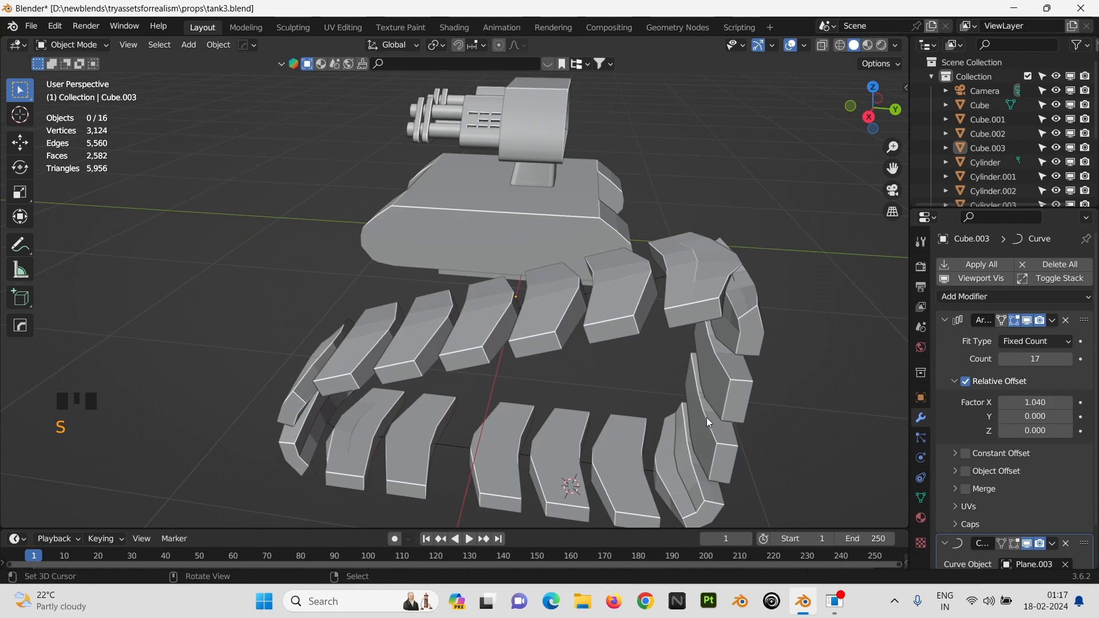
right_click(670, 342)
key("s")
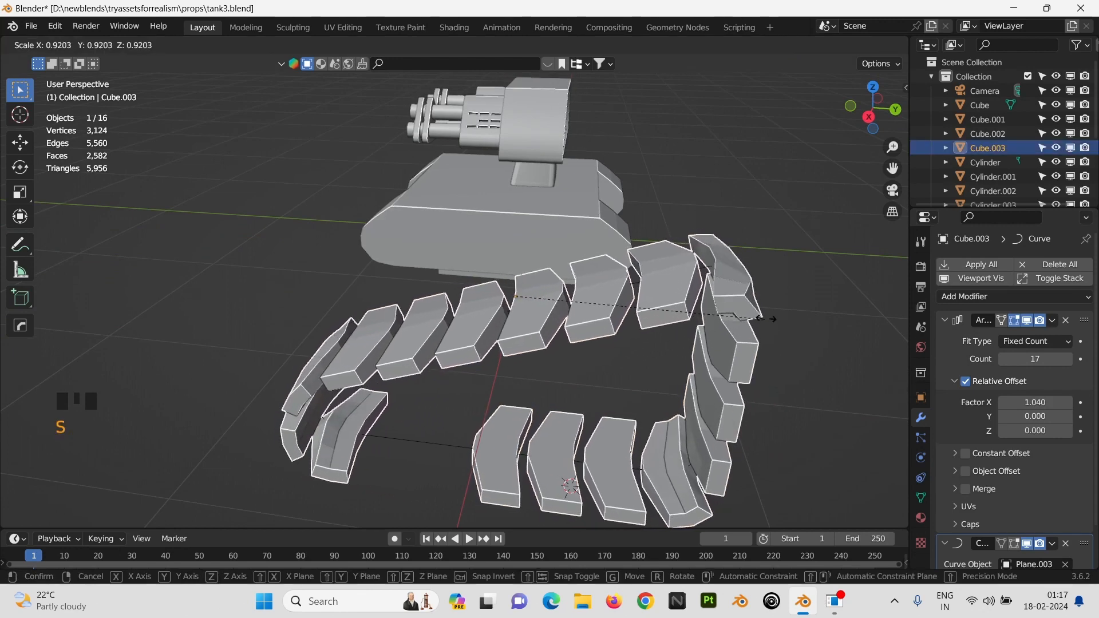
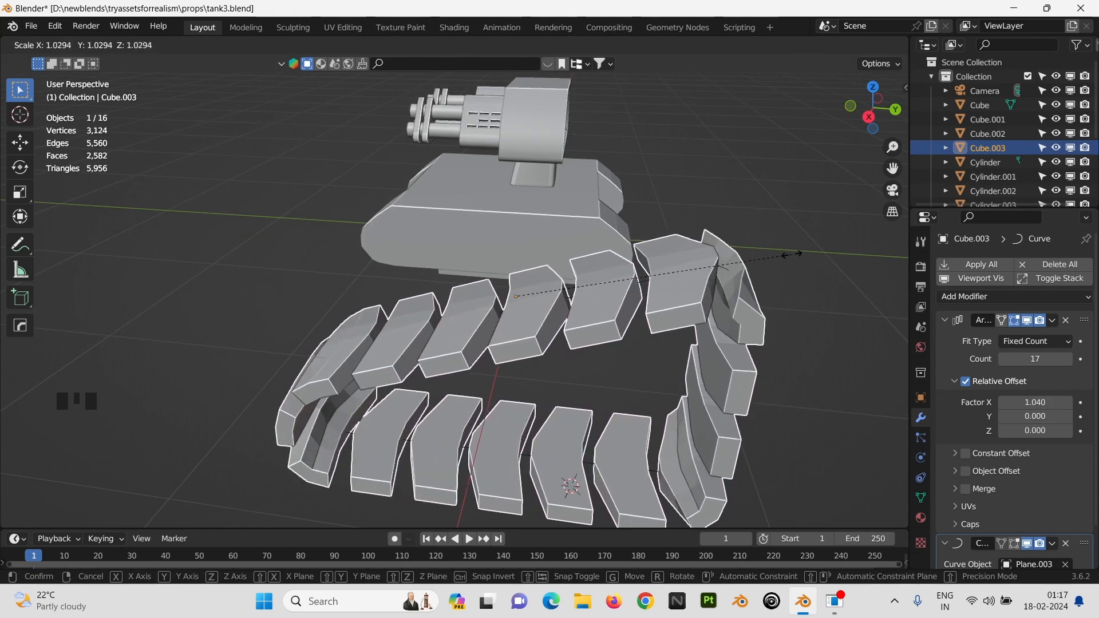
left_click(843, 276)
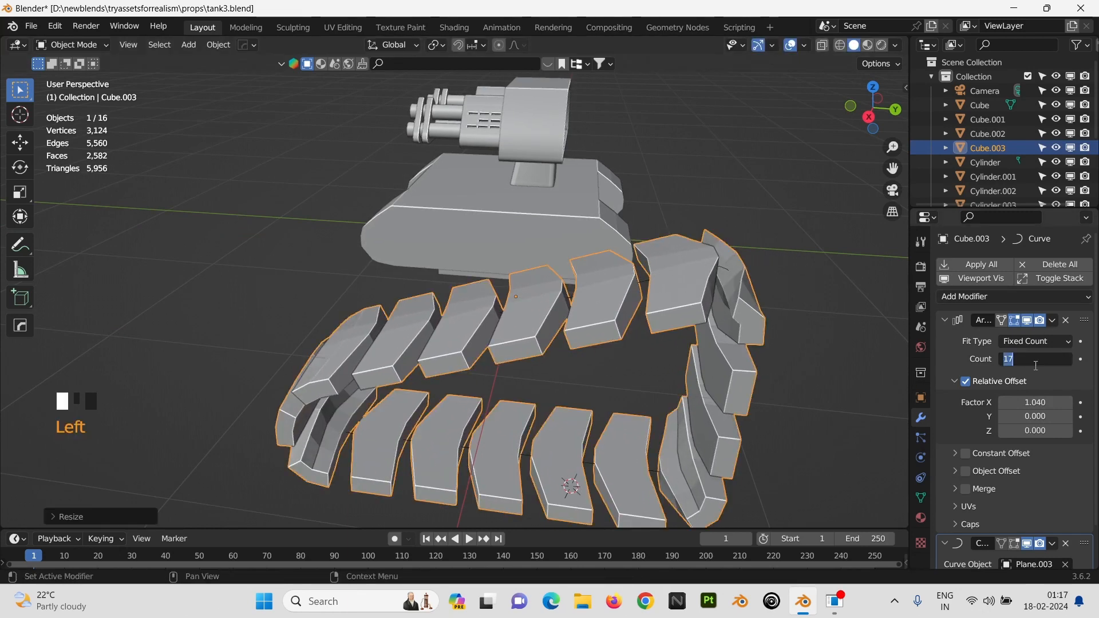
type("12")
key("Return")
Step: Enlarge the 12 track plates until they fill the whole loop of the track outline curve
key("s")
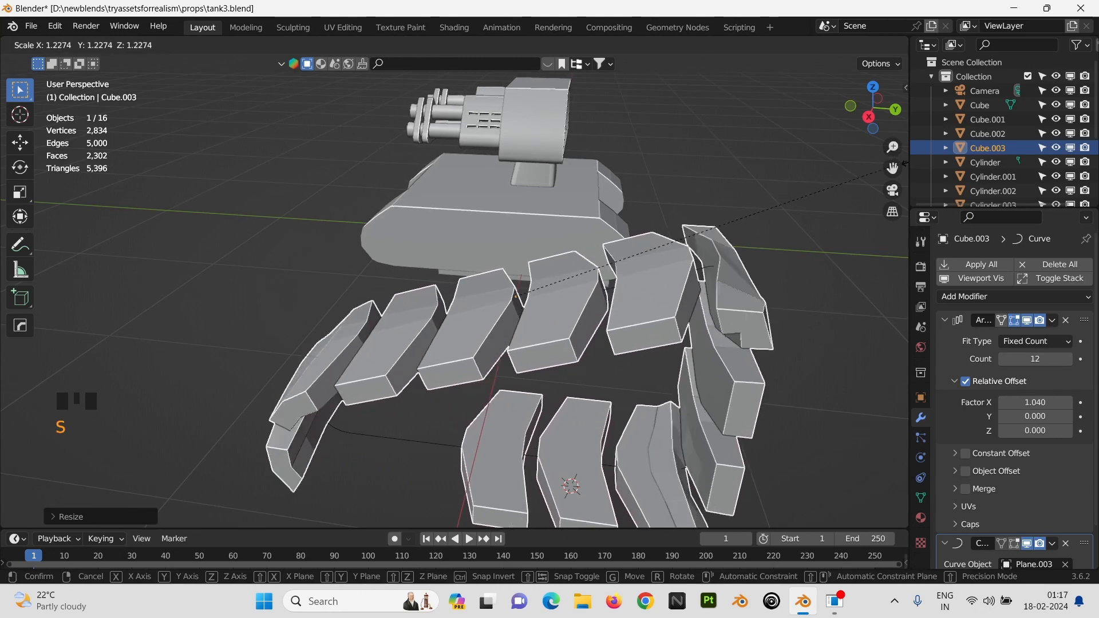
left_click(50, 191)
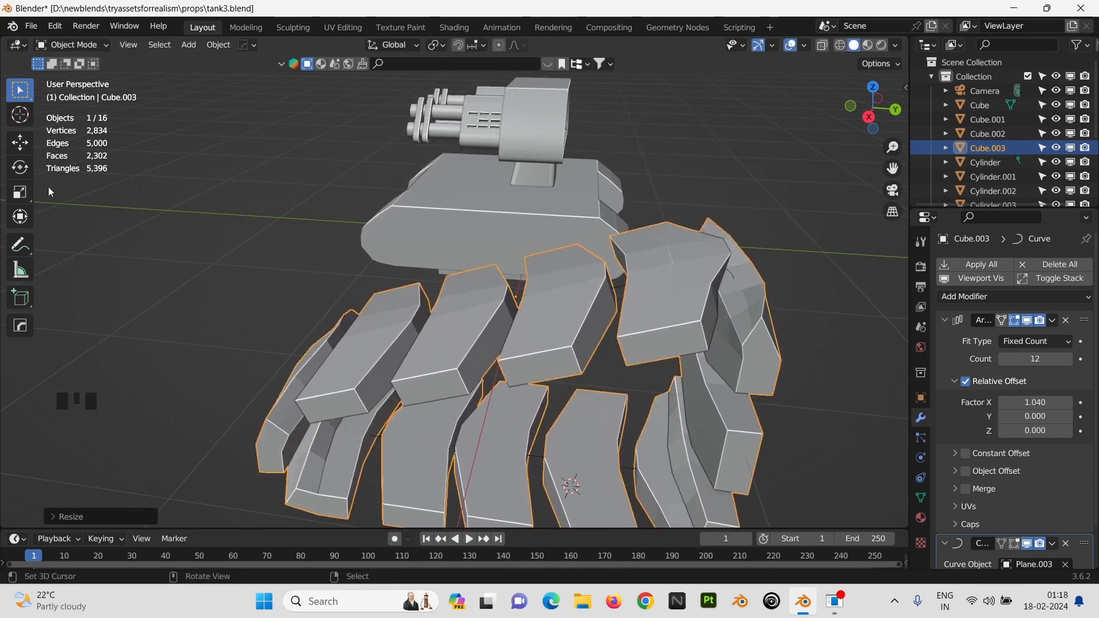
middle_click_drag(194, 151, 344, 194)
scroll(449, 201, "down", 5)
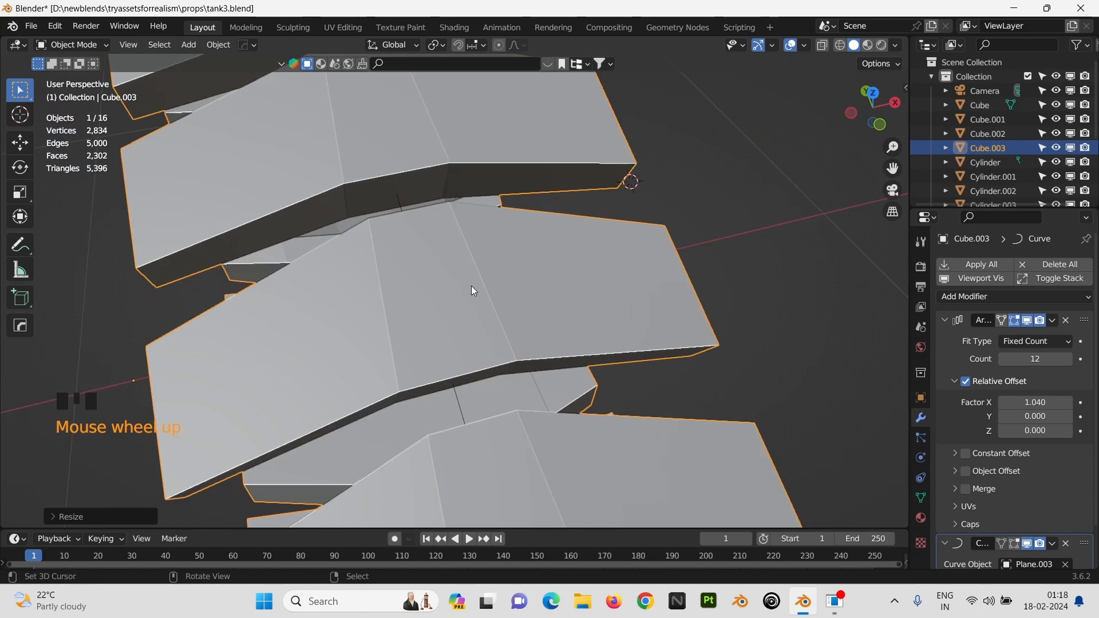
scroll(537, 324, "down", 4)
middle_click_drag(537, 324, 471, 283)
scroll(479, 252, "down", 2)
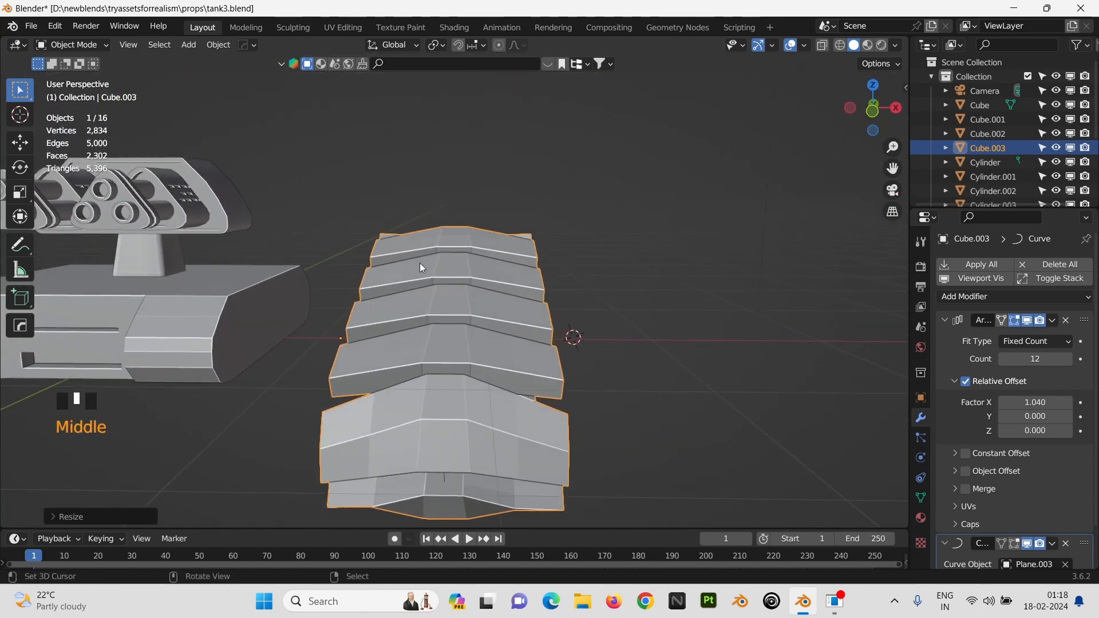
Step: Add the track outline curve to the selection and scale it down together with the plates
left_click(568, 345, "alt")
left_click(567, 344)
key("s")
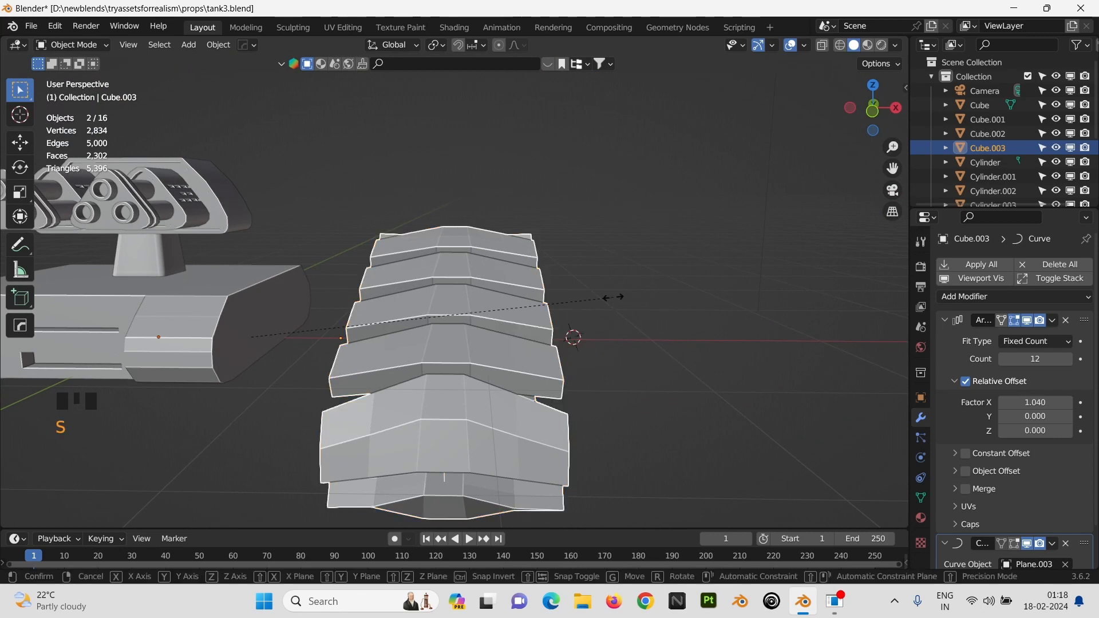
left_click(404, 322)
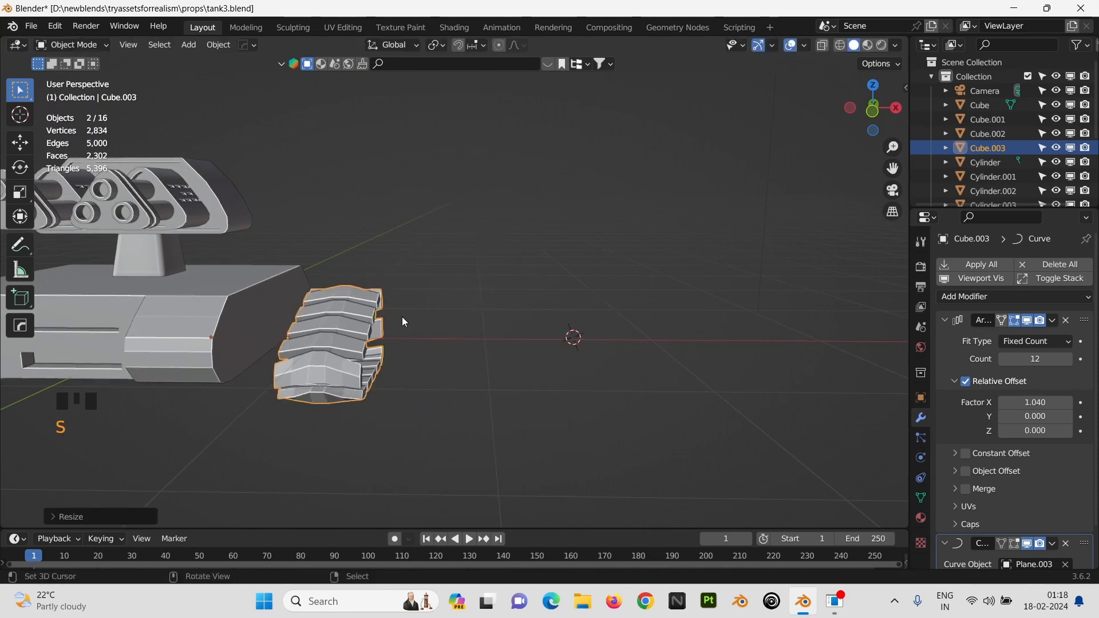
Step: Move the track plates and their curve into a new collection named W1
key("m")
left_click(403, 318)
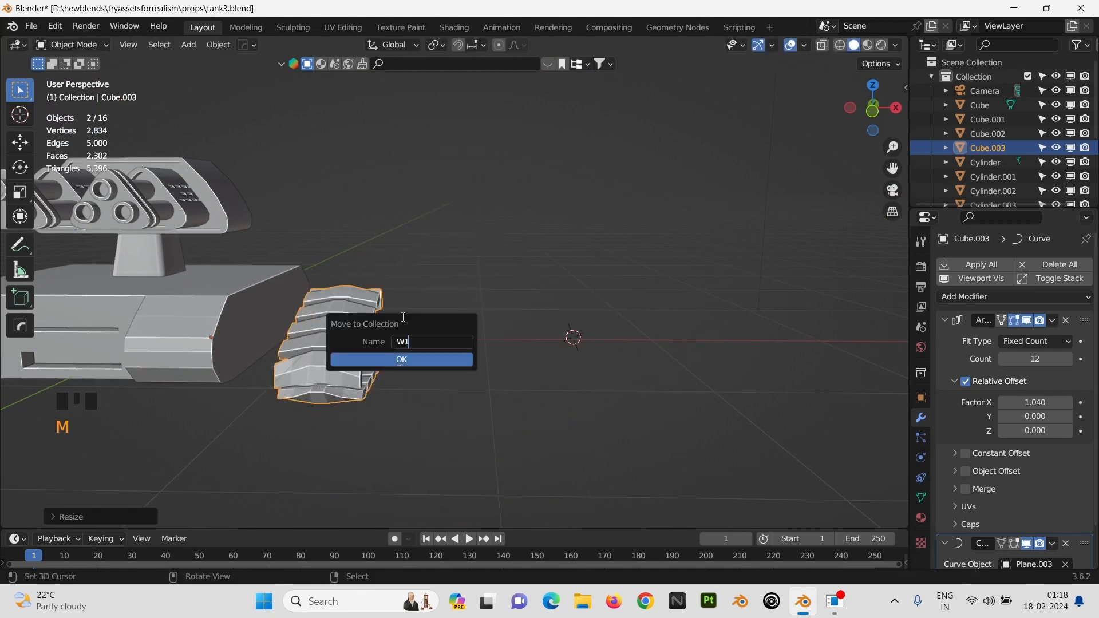
key("Return")
Step: In the right side view, raise the track along Z and shift it along Y to the hull's front end
key("KP_3")
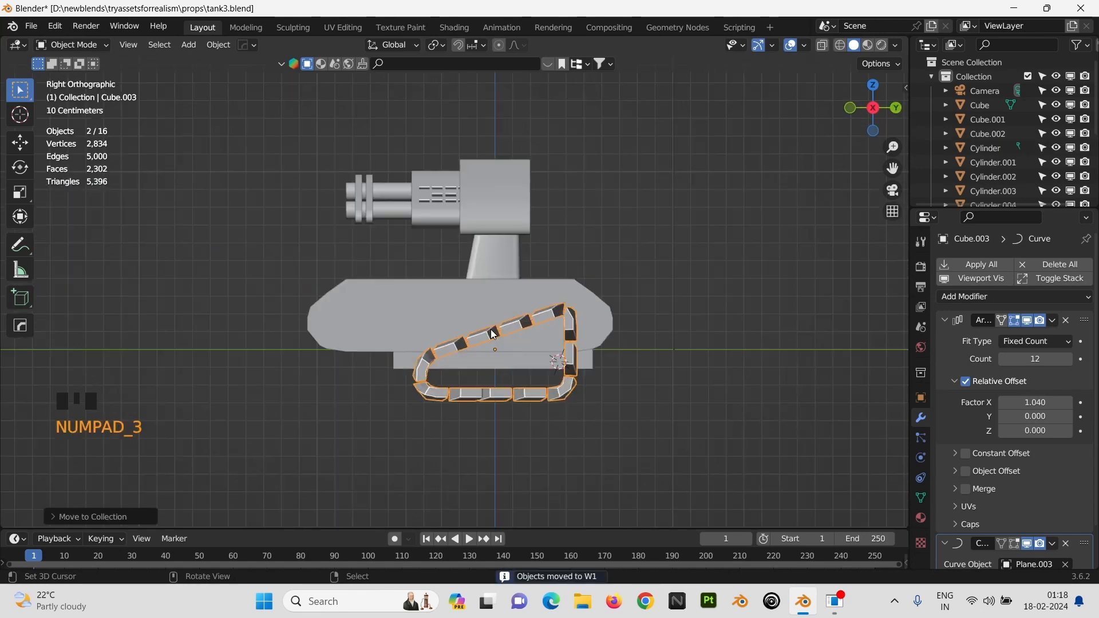
key("g")
key("z")
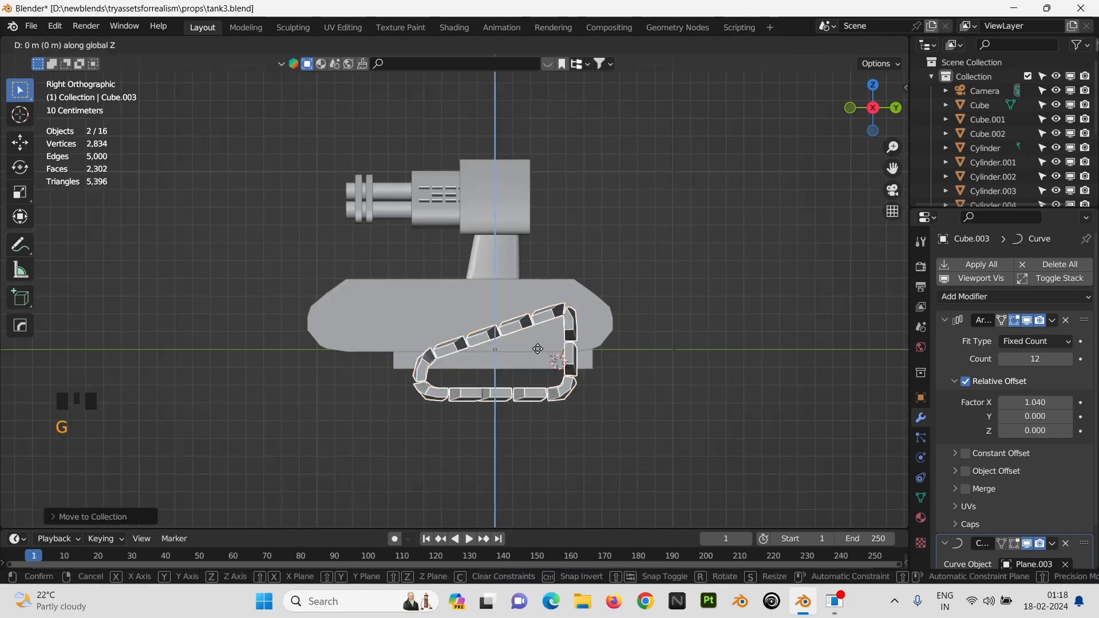
left_click(534, 319)
key("g")
key("y")
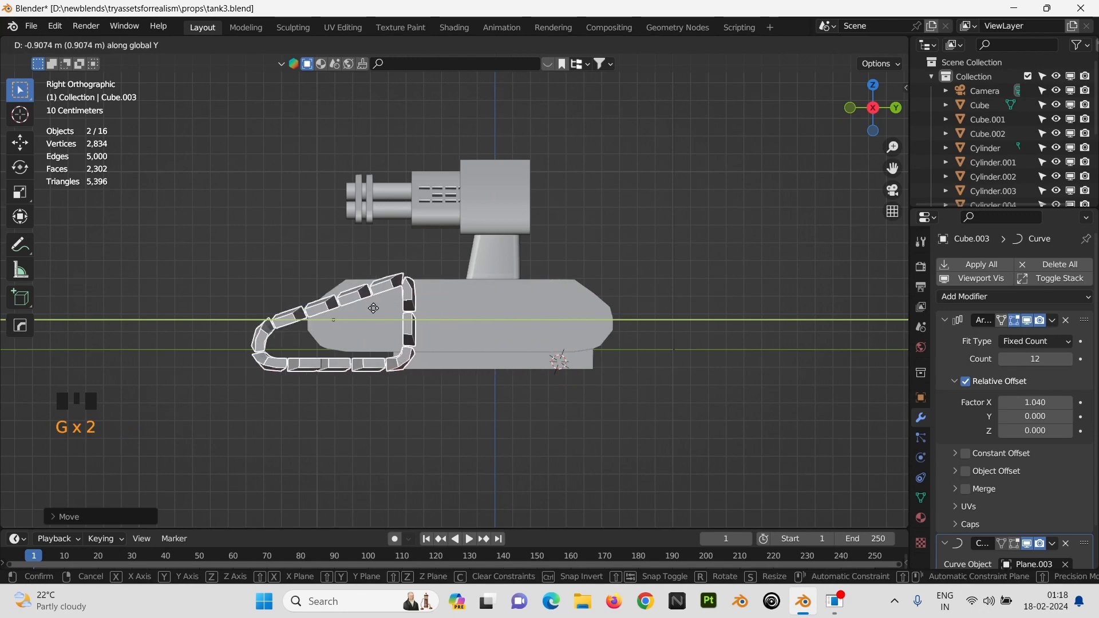
left_click(405, 322)
Step: In the top view, widen the track along X by a factor of about 1.13 and move it along X closer to the hull
middle_click_drag(406, 322, 578, 380)
key("KP_7")
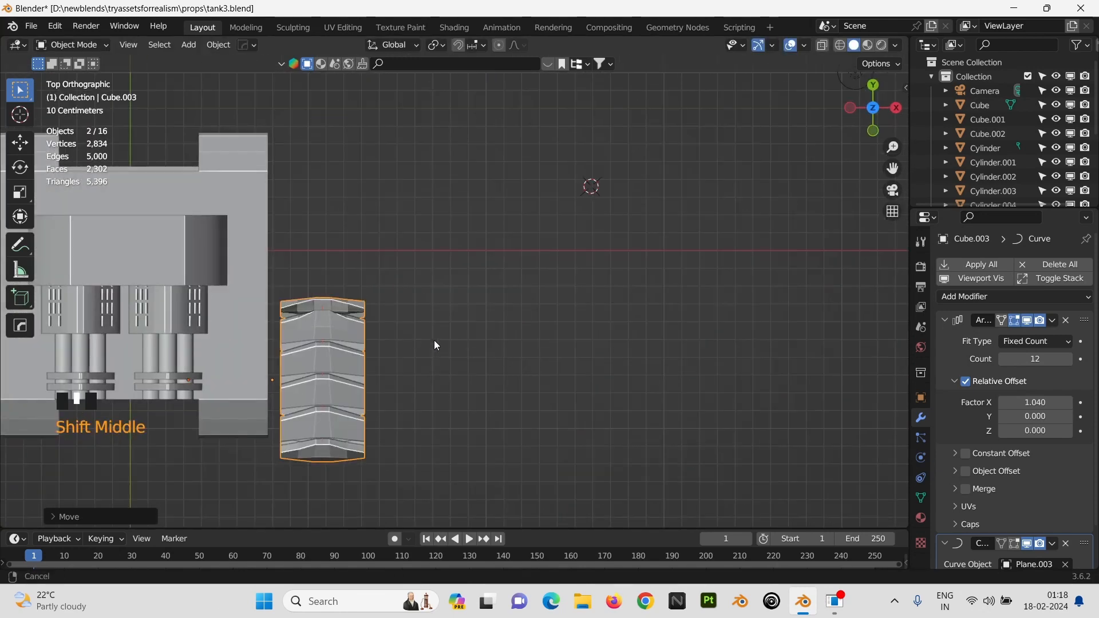
middle_click_drag(434, 341, 515, 356, "shift")
key("s")
key("x")
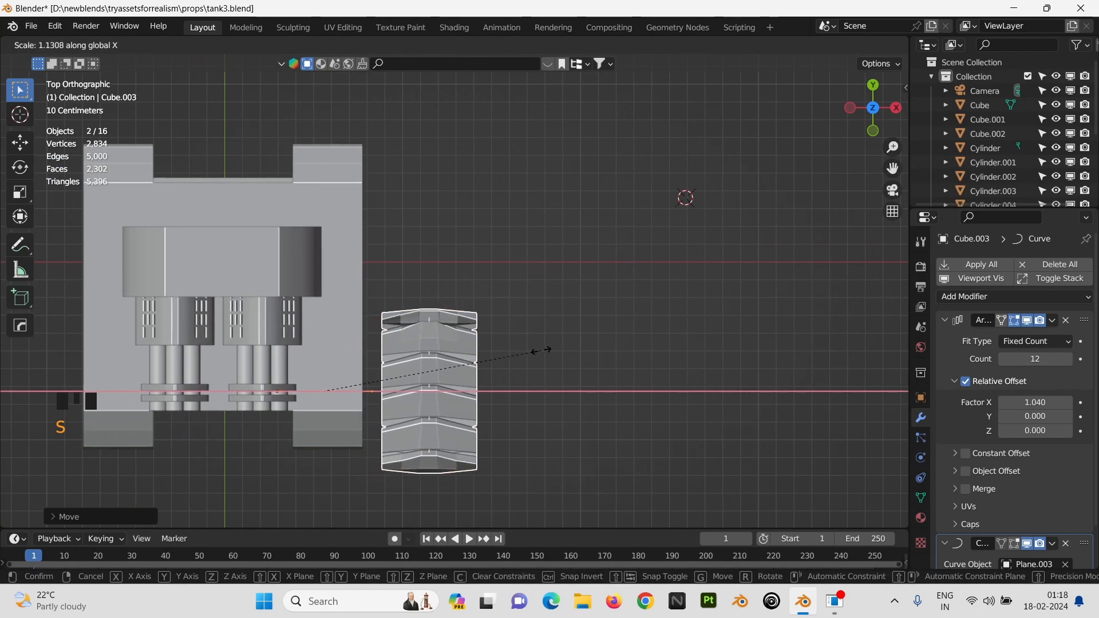
left_click(539, 348)
key("g")
key("x")
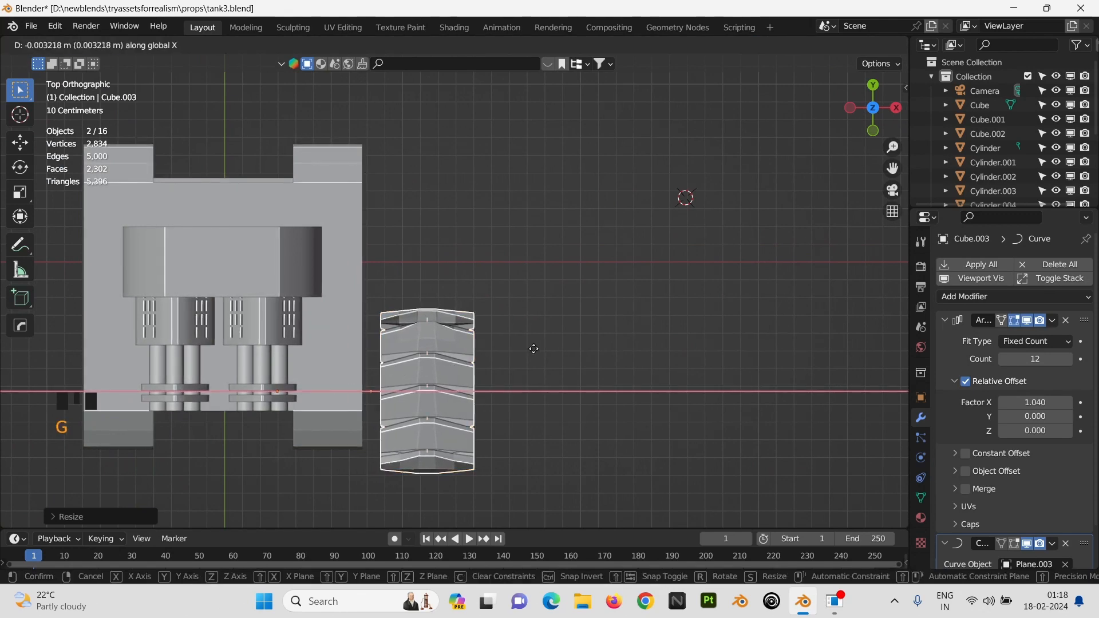
left_click(521, 347)
Step: In the right side view, lower the track slightly along Z against the hull's front end
middle_click_drag(521, 348, 447, 309)
key("KP_3")
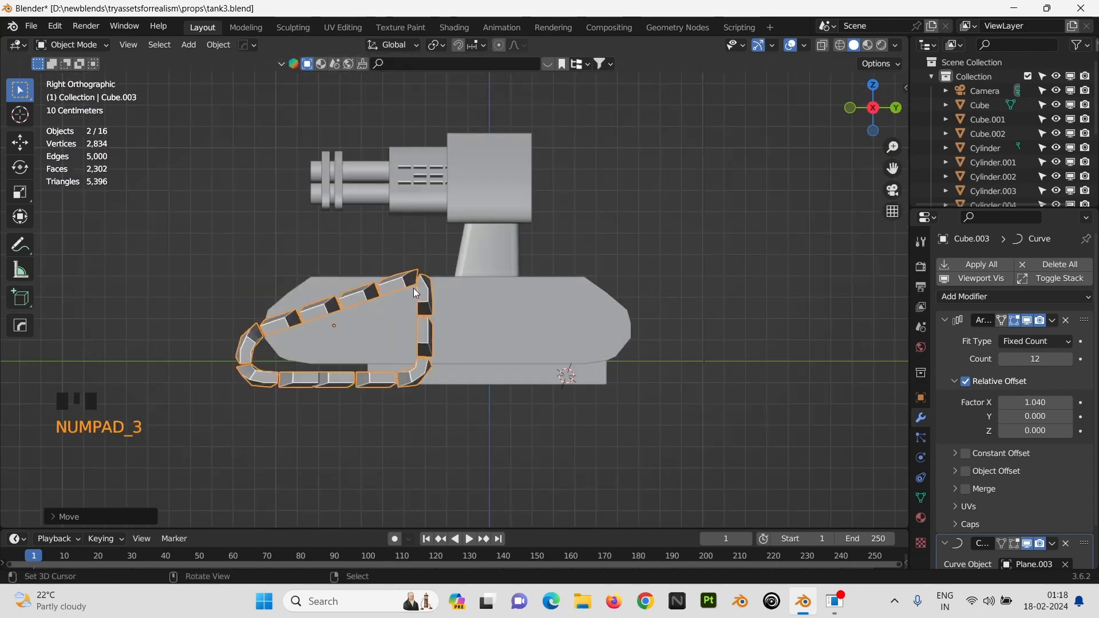
key("g")
key("z")
left_click(462, 307)
Step: In the right side view, lengthen the front track along Y and scale it up slightly along Z
key("s")
middle_click(472, 309)
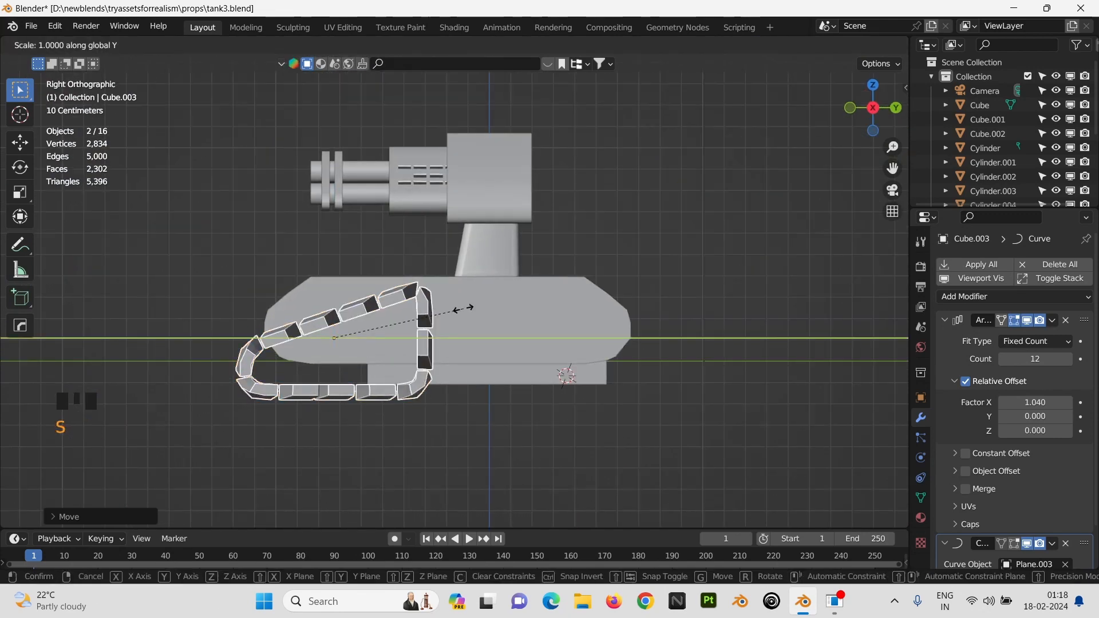
left_click(482, 312)
key("s")
middle_click(487, 315)
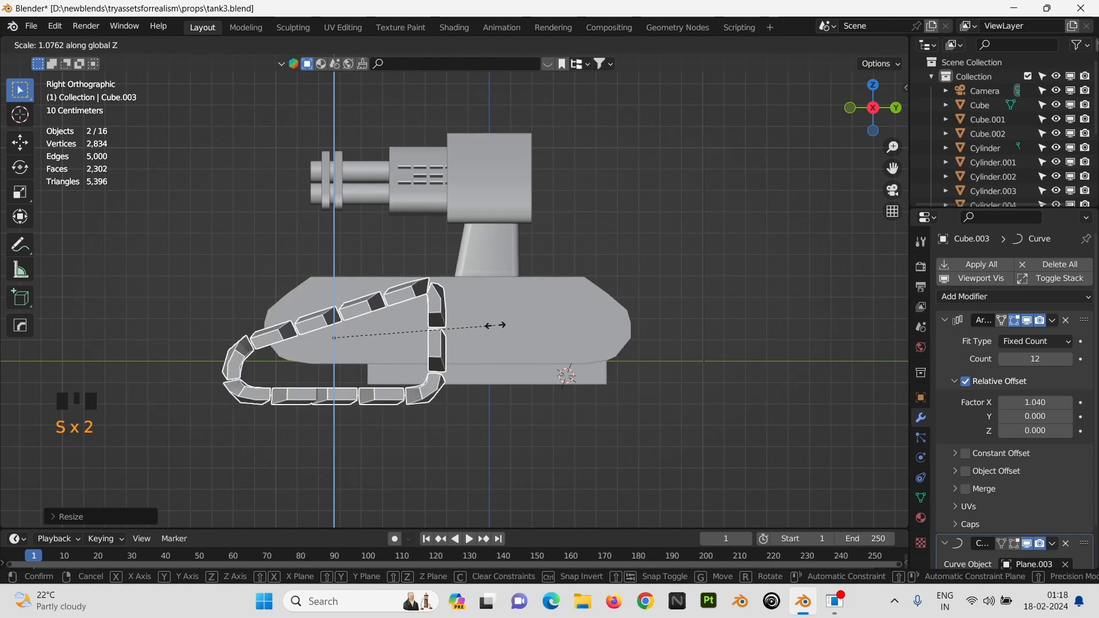
left_click(486, 317)
Step: Subdivide the mesh of the front track's plate in edit mode and return to object mode
middle_click_drag(486, 317, 459, 323)
key("Tab")
key("w")
key("Tab")
Step: In the top view, duplicate the track with its curve, mirror the copy along Y and move it along Y to the hull's rear half
key("KP_7")
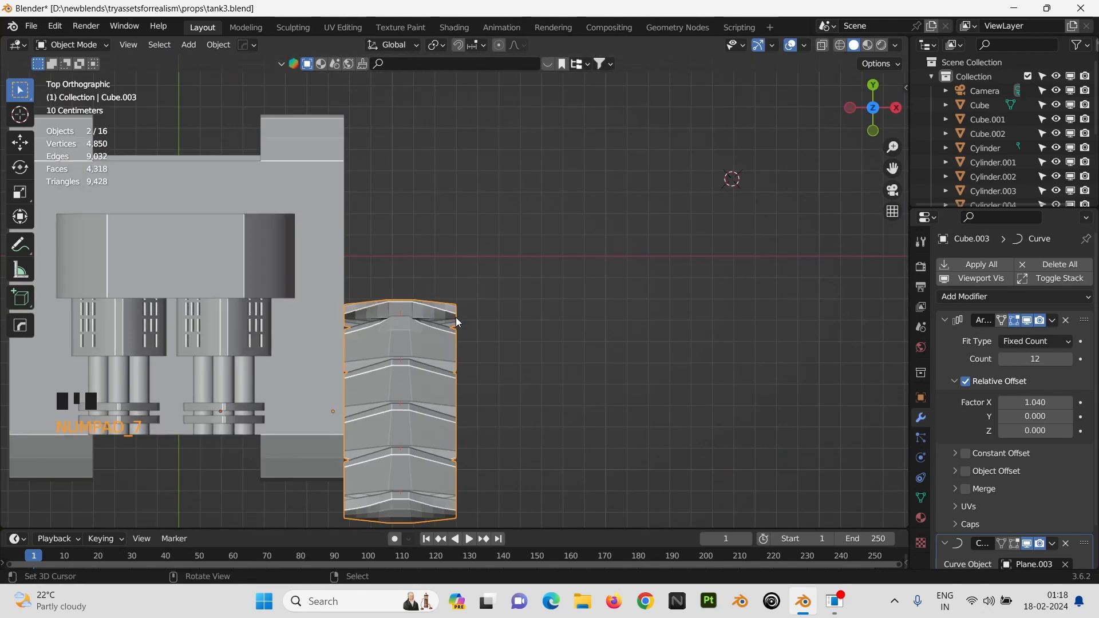
key("ctrl+m")
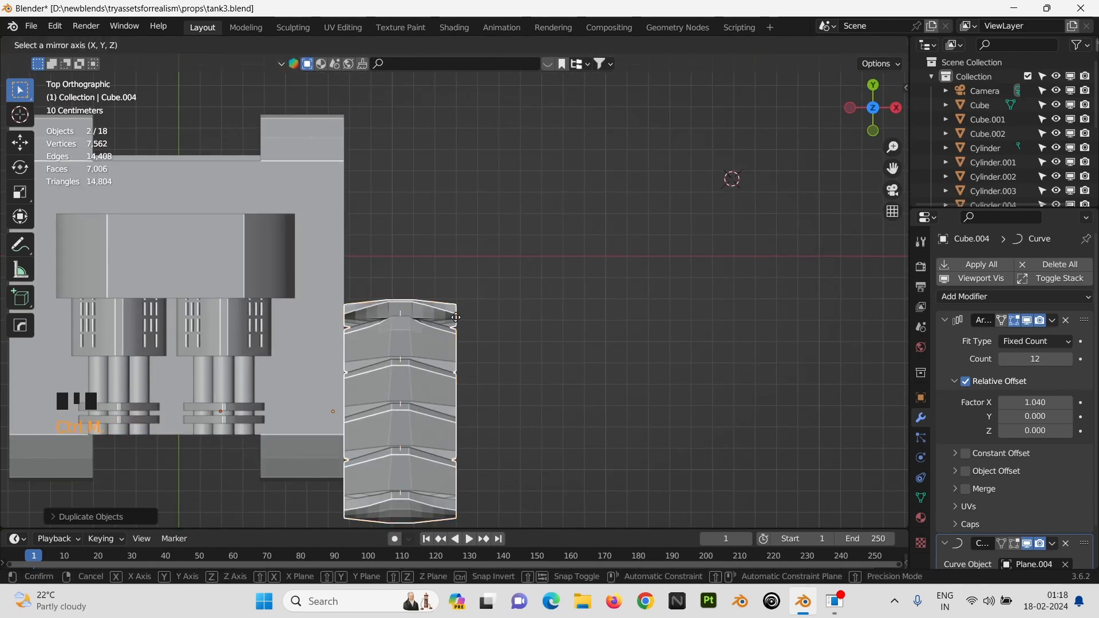
key("y")
key("Return")
key("g")
key("y")
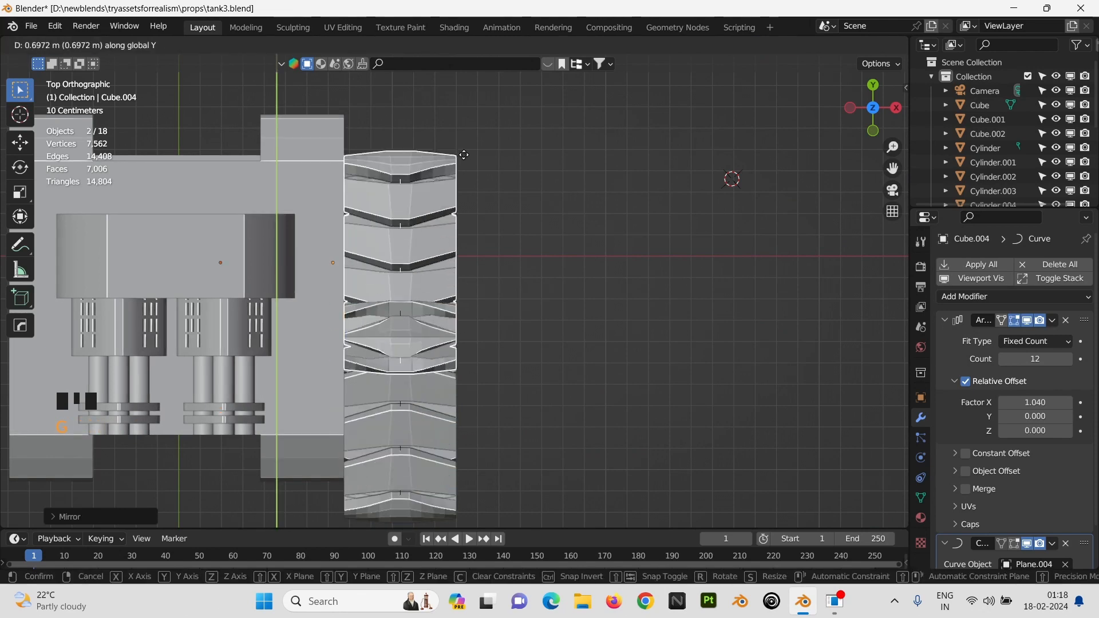
left_click(597, 268)
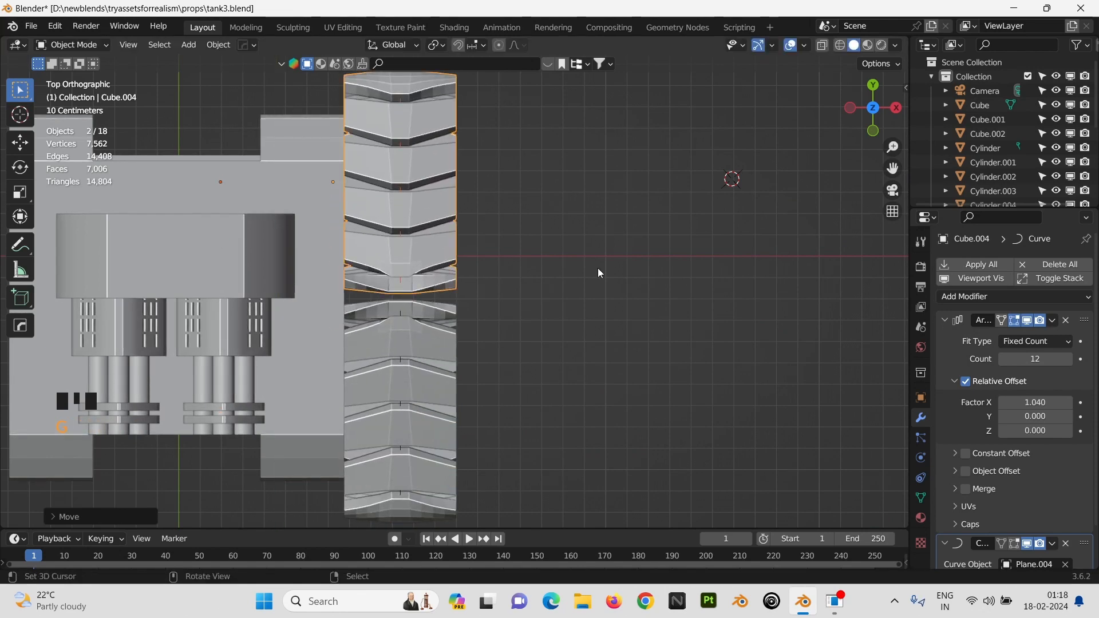
Step: In the right side view, shift the mirrored rear track slightly farther back along Y to widen the gap between the tracks
middle_click_drag(597, 268, 459, 152)
key("KP_3")
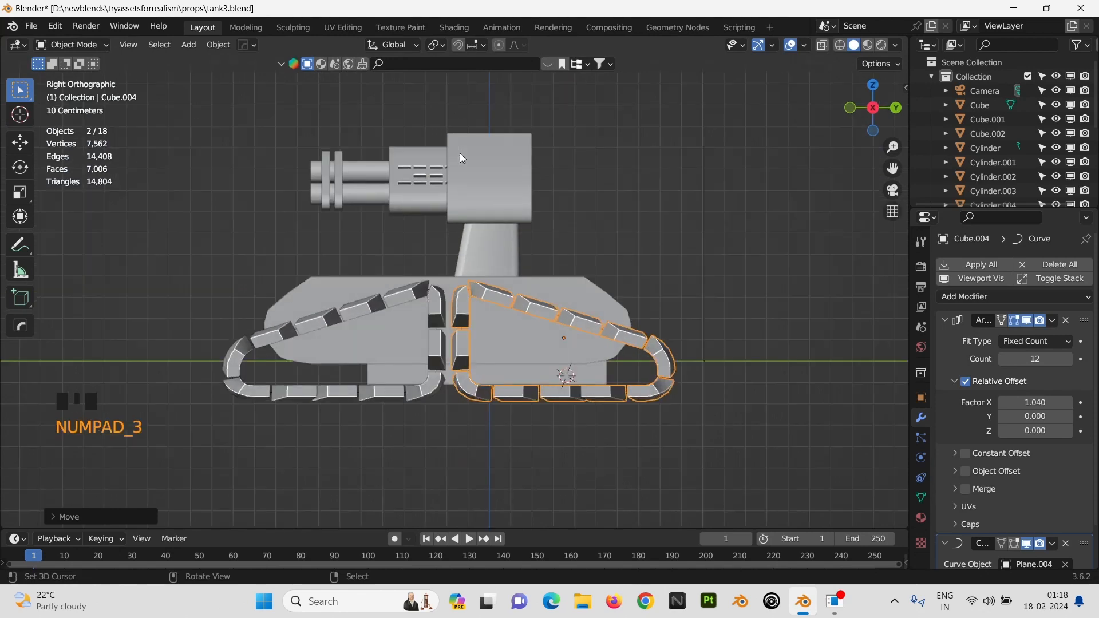
key("g")
key("y")
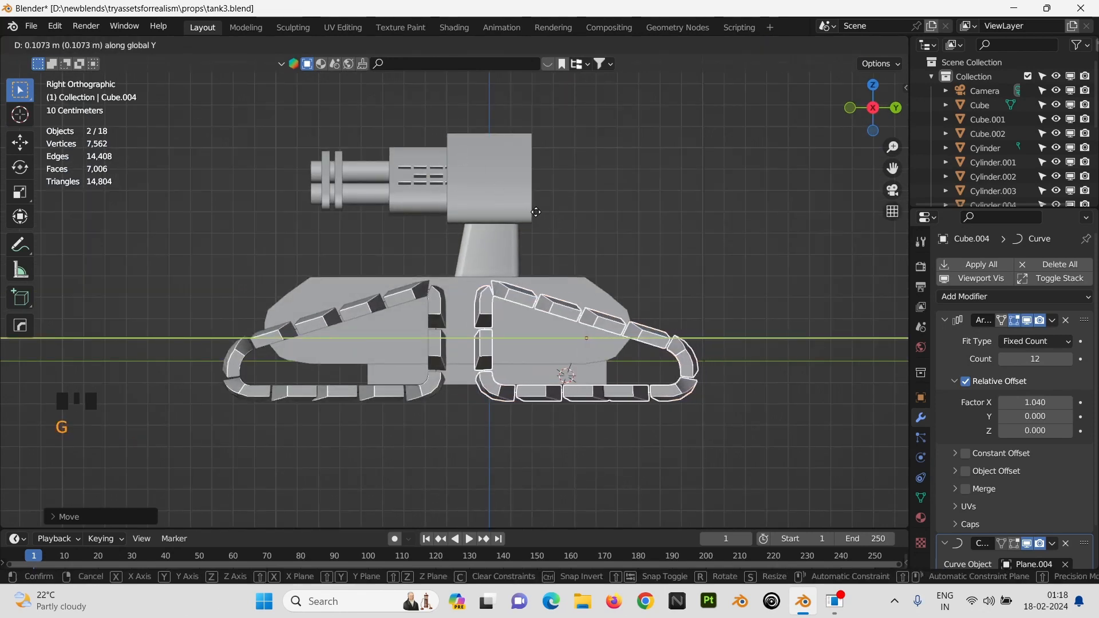
left_click(503, 245)
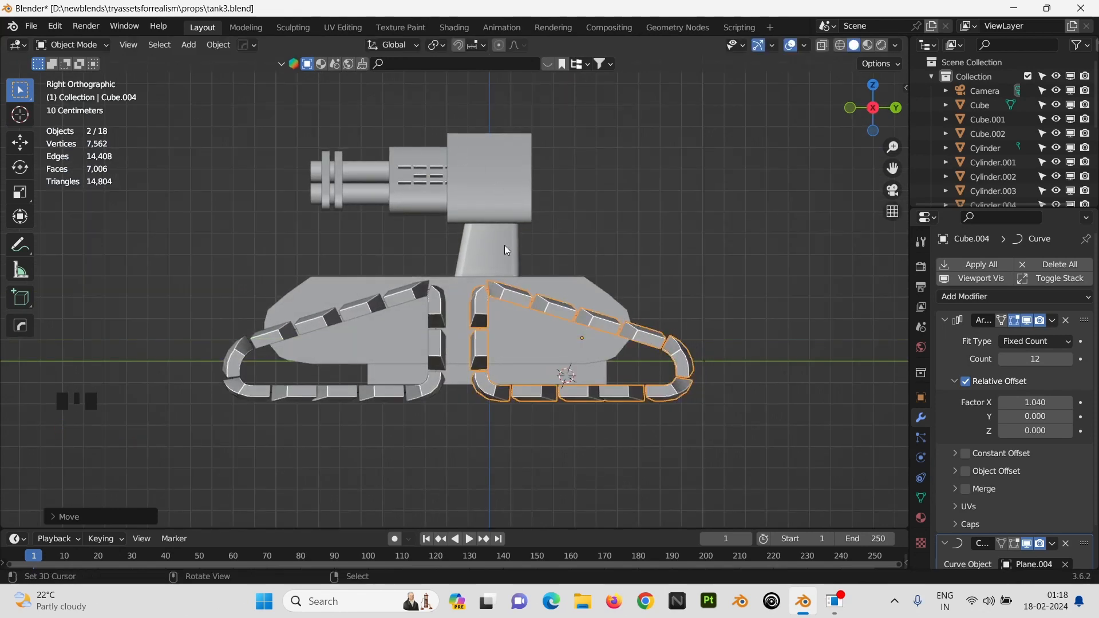
Step: Move the rear track plates and their curve into a new collection named W2
middle_click_drag(504, 245, 562, 277)
key("m")
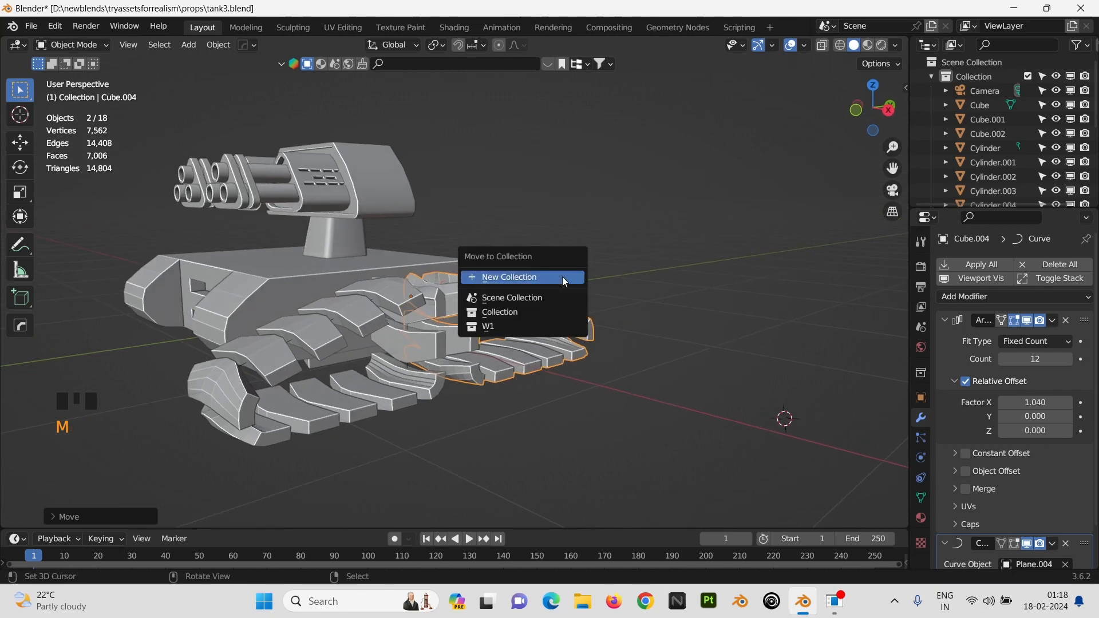
left_click(562, 277)
type("W2")
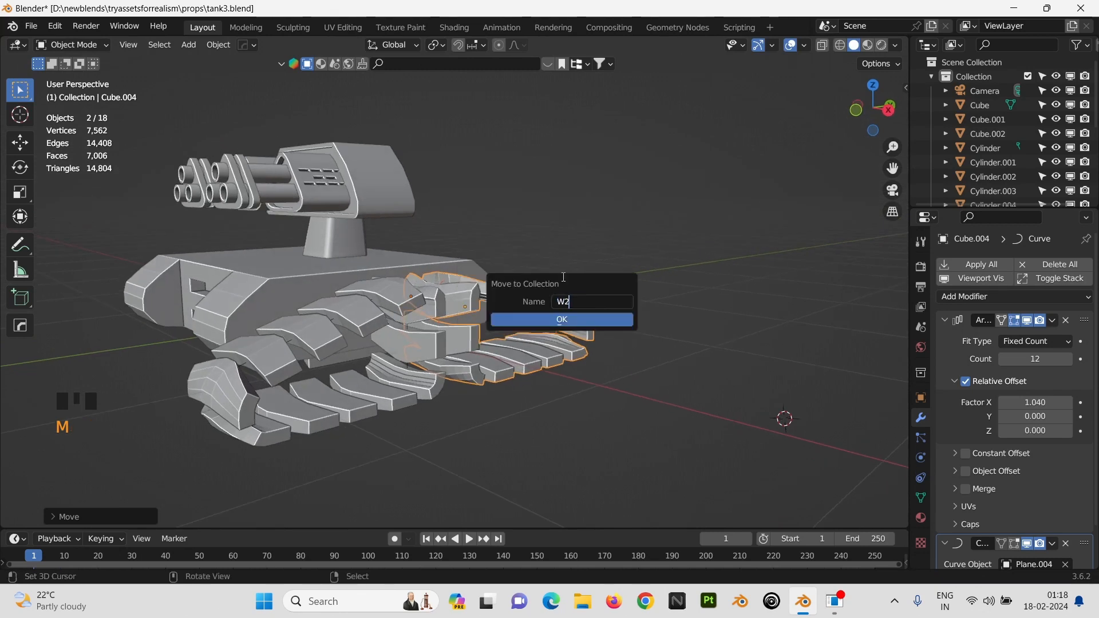
key("Return")
Step: In the top view, duplicate both the front and rear tracks with their curves and mirror the copies along X
mouse_move(558, 298)
middle_mouse_down()
mouse_move(614, 365)
mouse_move(561, 311)
mouse_move(603, 286)
mouse_move(579, 295)
middle_mouse_up()
key("KP_7")
scroll(550, 313, "down", 2)
scroll(585, 283, "up", 3)
scroll(586, 283, "down", 6)
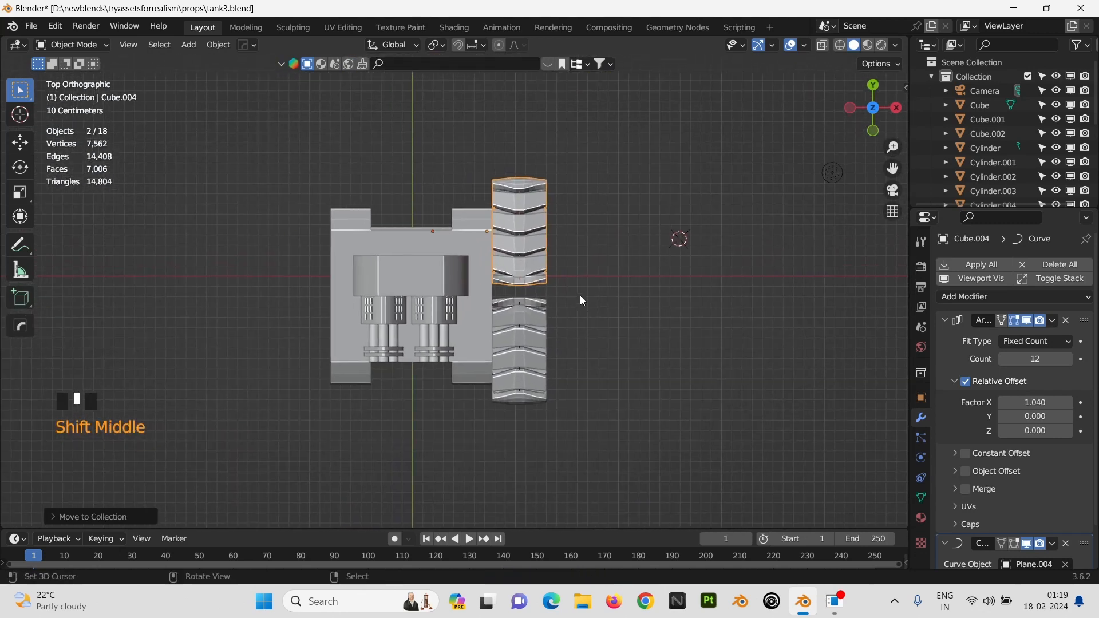
scroll(581, 296, "up", 1)
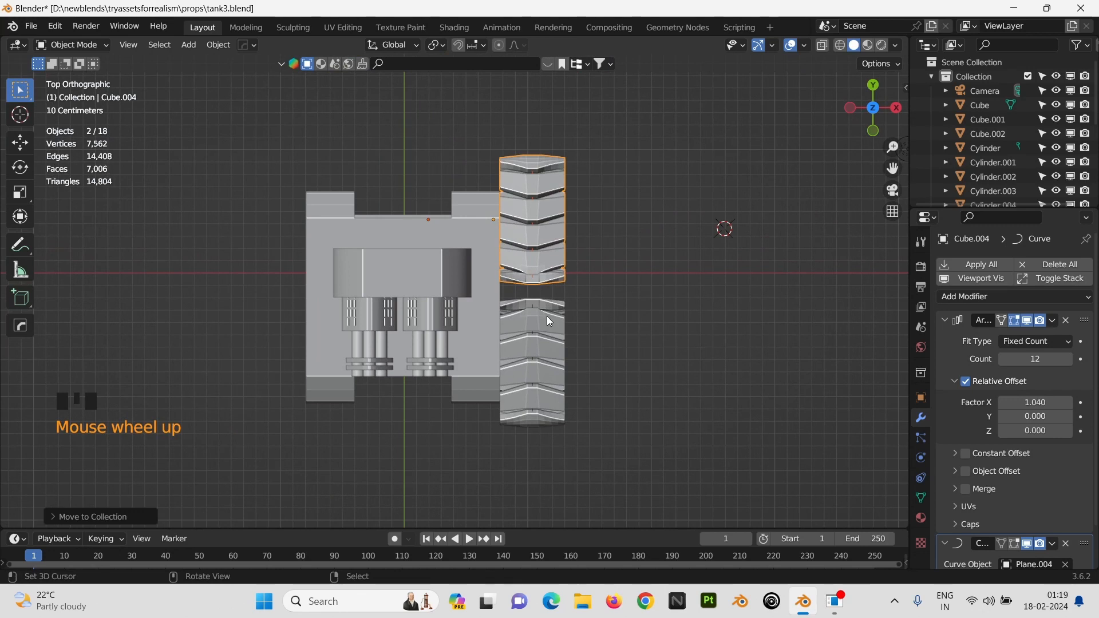
left_click_drag(530, 138, 629, 435, "shift")
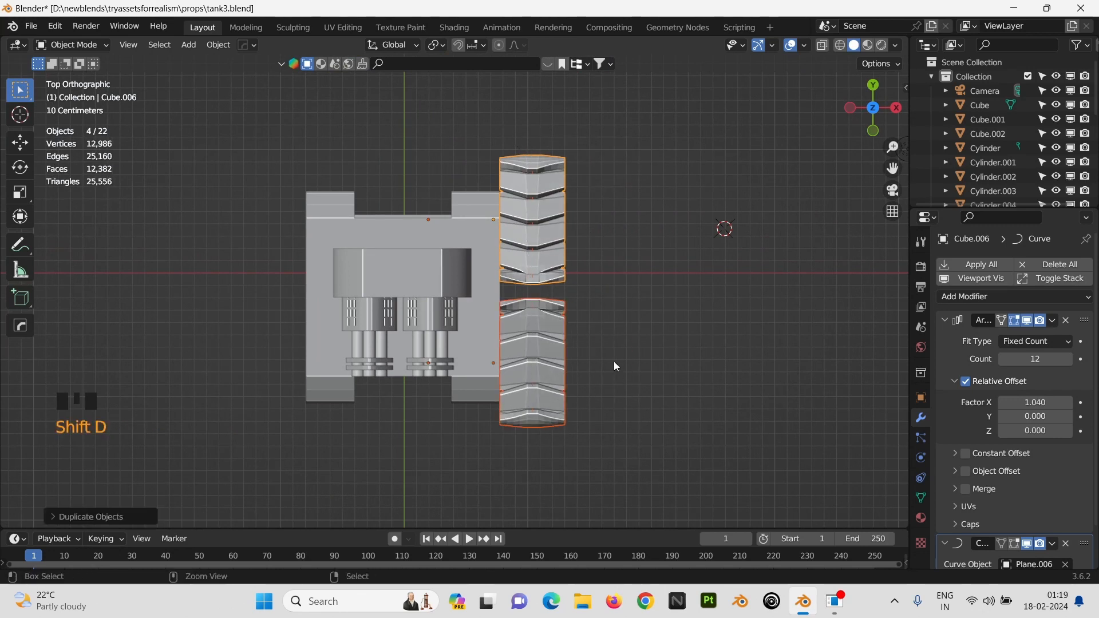
key("ctrl+m")
key("x")
key("Return")
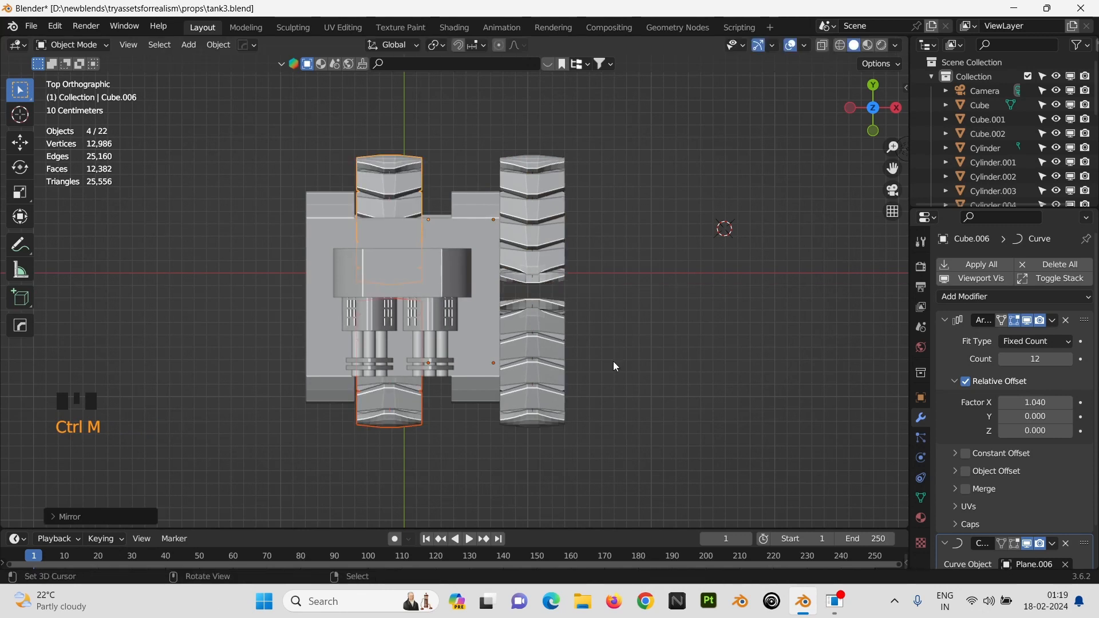
Step: Move the mirrored pair of tracks along X to the opposite side of the hull
key("g")
key("x")
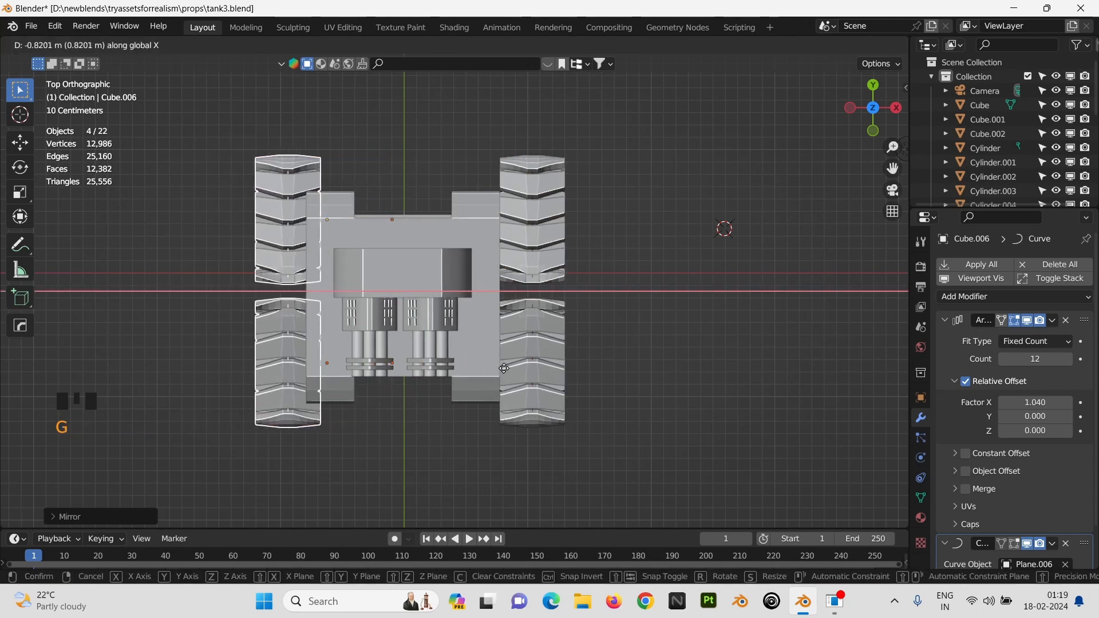
left_click(494, 362)
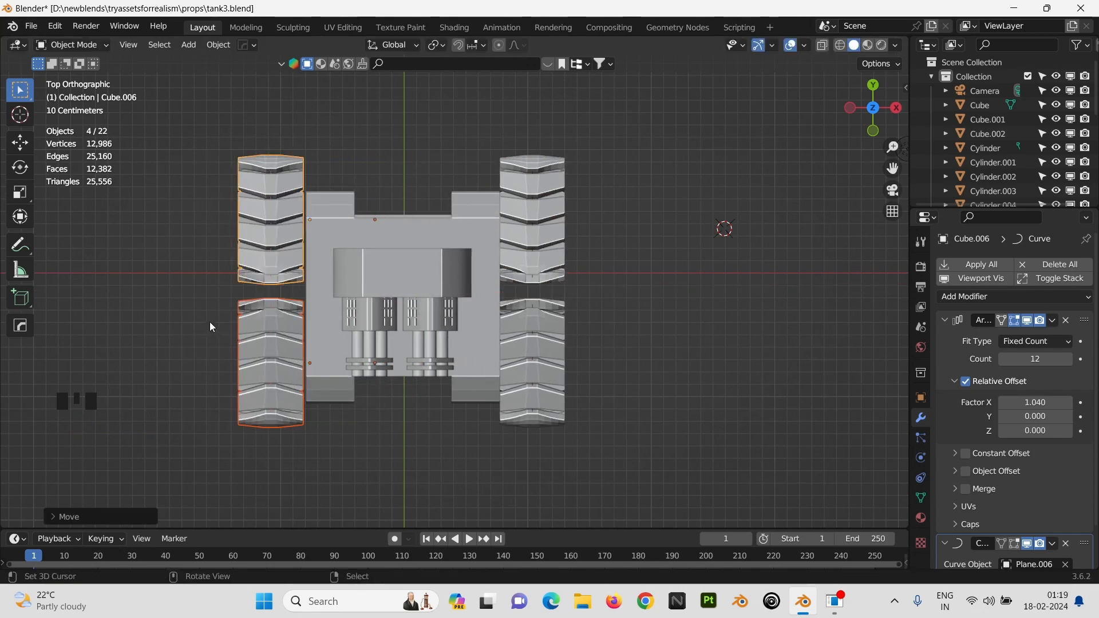
Step: Move the front track of the mirrored pair into a new collection named W3
left_click_drag(266, 436, 266, 436)
key("m")
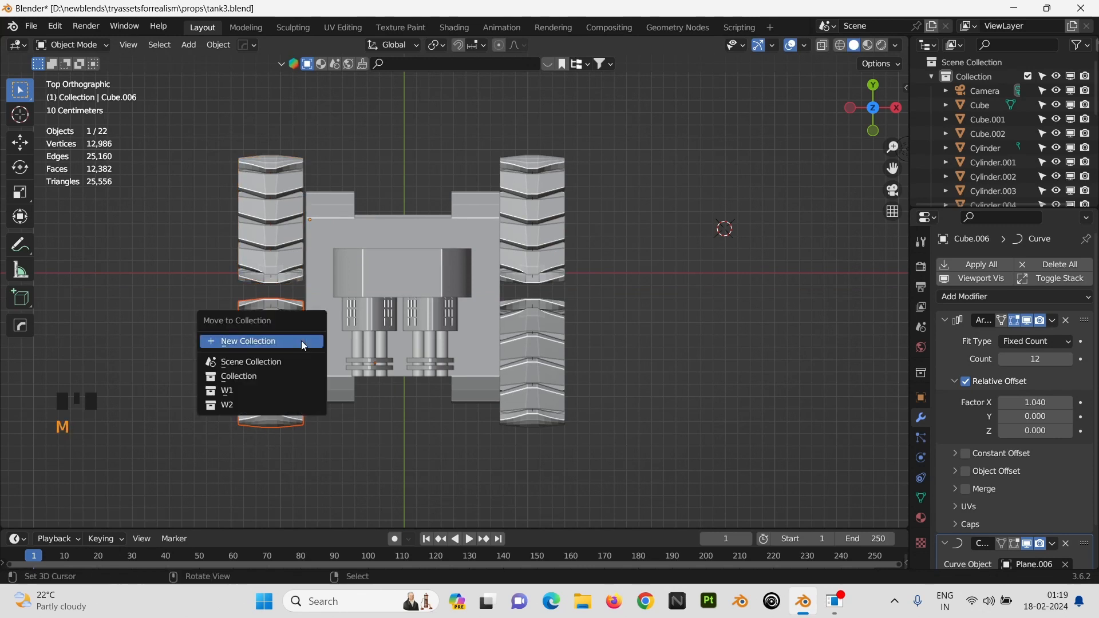
left_click(302, 341)
type("W3")
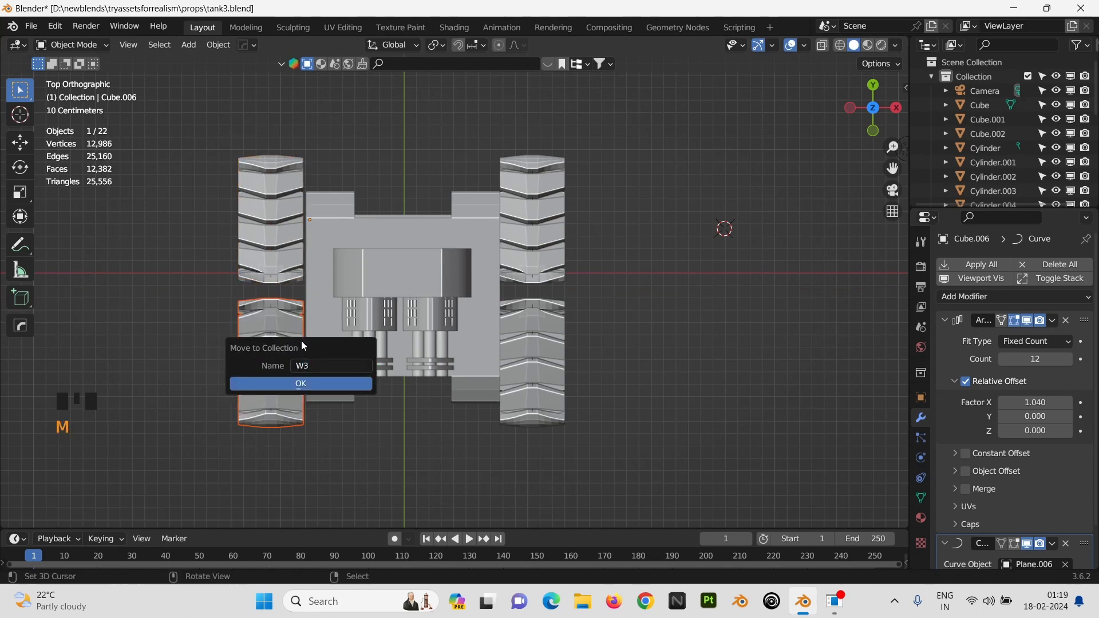
key("Return")
Step: Move the rear track of the mirrored pair and its curve into a new collection named W4
left_click_drag(259, 218, 282, 245)
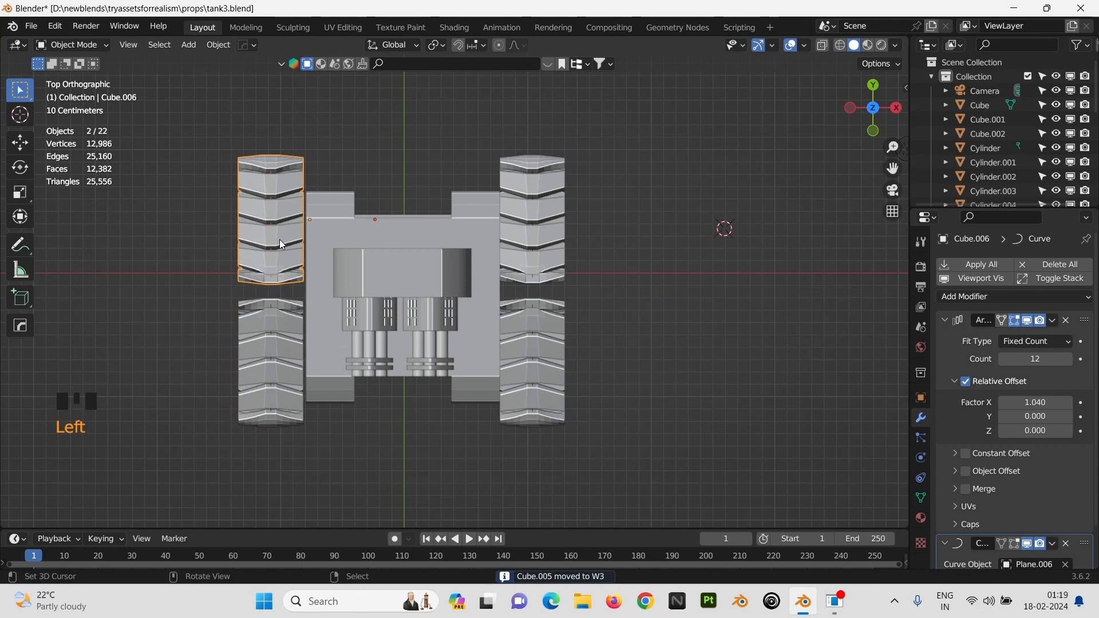
key("m")
left_click(279, 240)
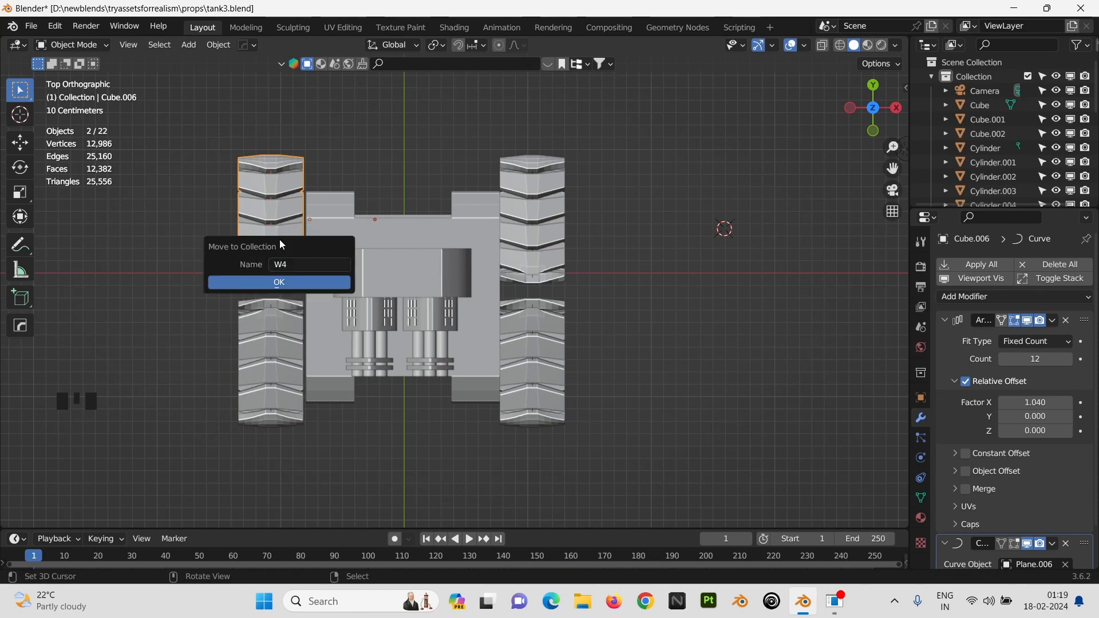
type("W4")
key("Return")
middle_click_drag(510, 352, 537, 197)
scroll(568, 237, "down", 1)
scroll(575, 255, "up", 2)
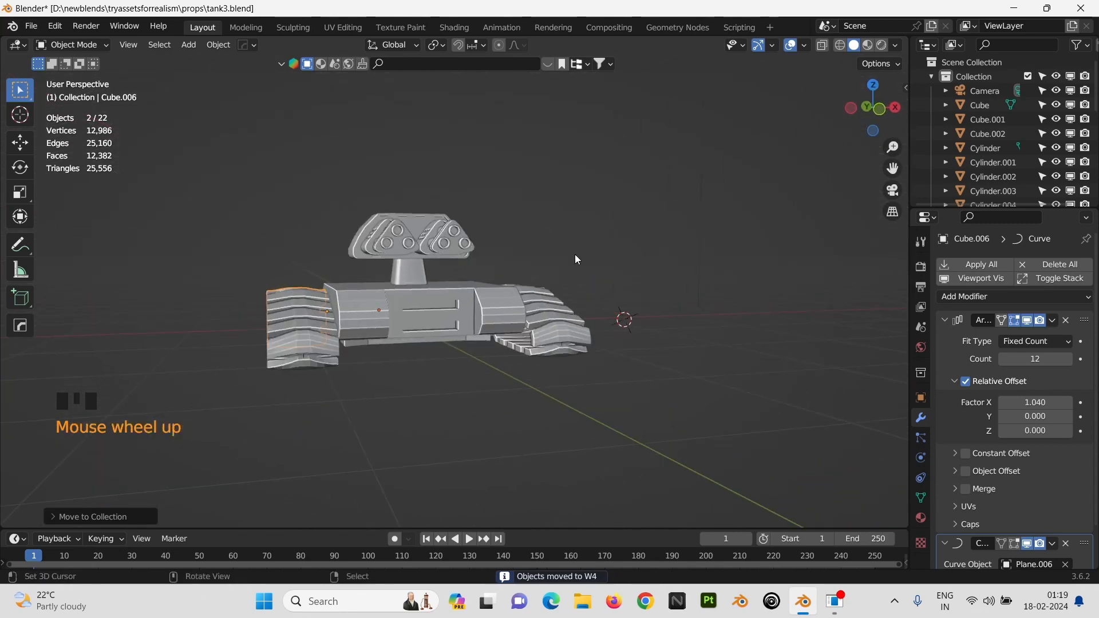
scroll(575, 255, "up", 2)
scroll(496, 272, "down", 1)
middle_click_drag(497, 273, 349, 183)
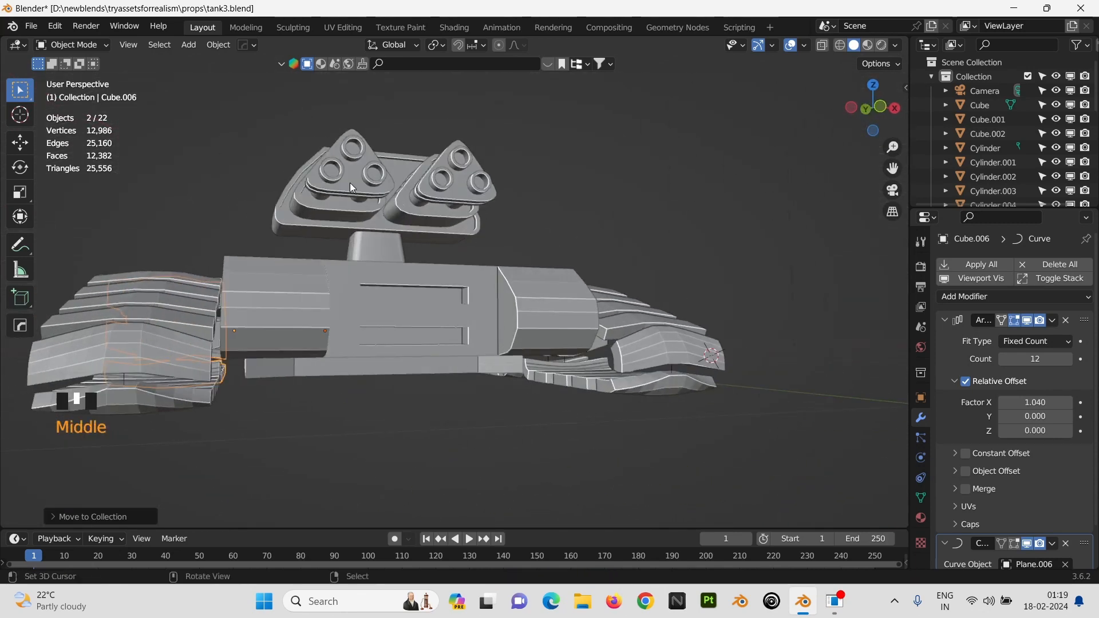
left_click_drag(292, 136, 427, 365)
left_click_drag(504, 401, 505, 400)
middle_click_drag(505, 400, 469, 400)
key("g")
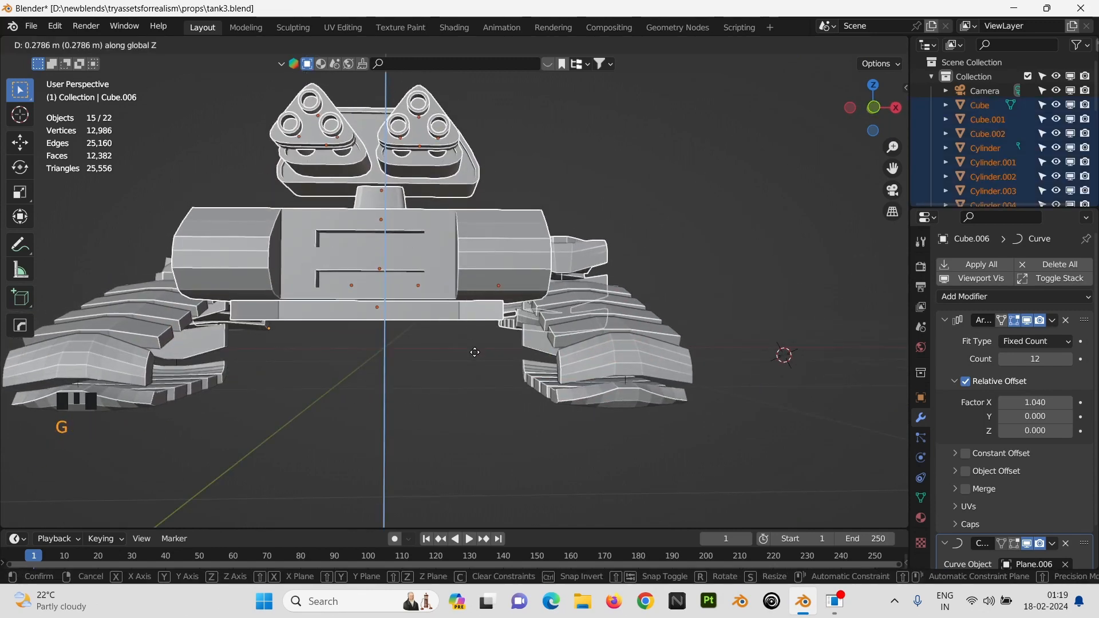
key("Escape")
Step: Select the hull, base plate, turret and guns without the track curves Plane.004 and Plane.006, and raise them along Z
left_click_drag(297, 147, 470, 413)
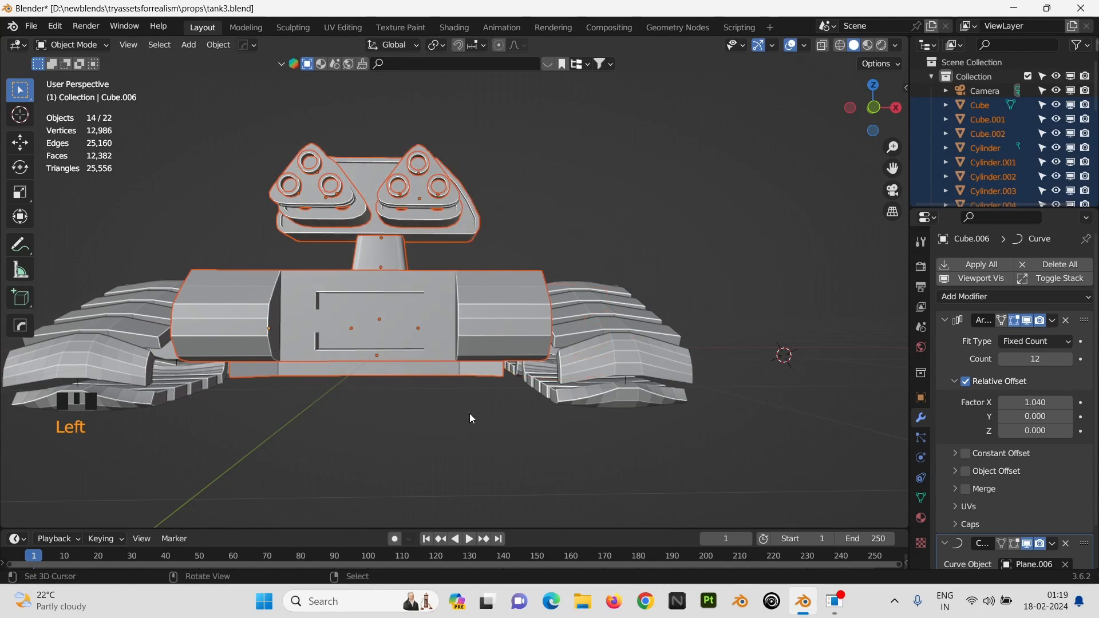
key("g")
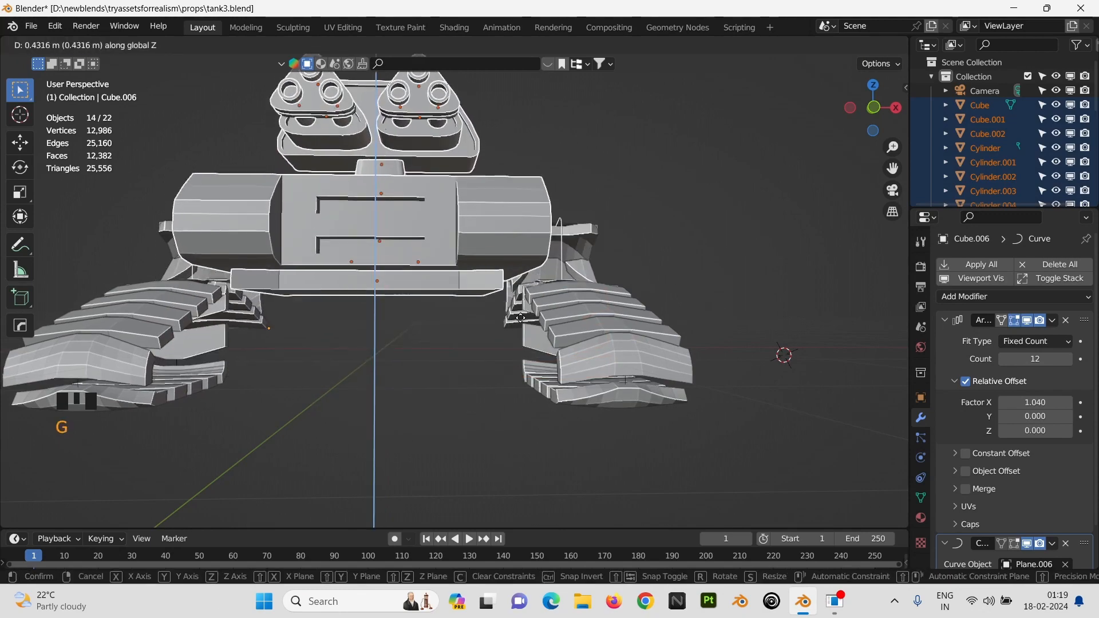
key("Escape")
middle_click_drag(522, 323, 5, 514)
left_click_drag(1097, 129, 1095, 171)
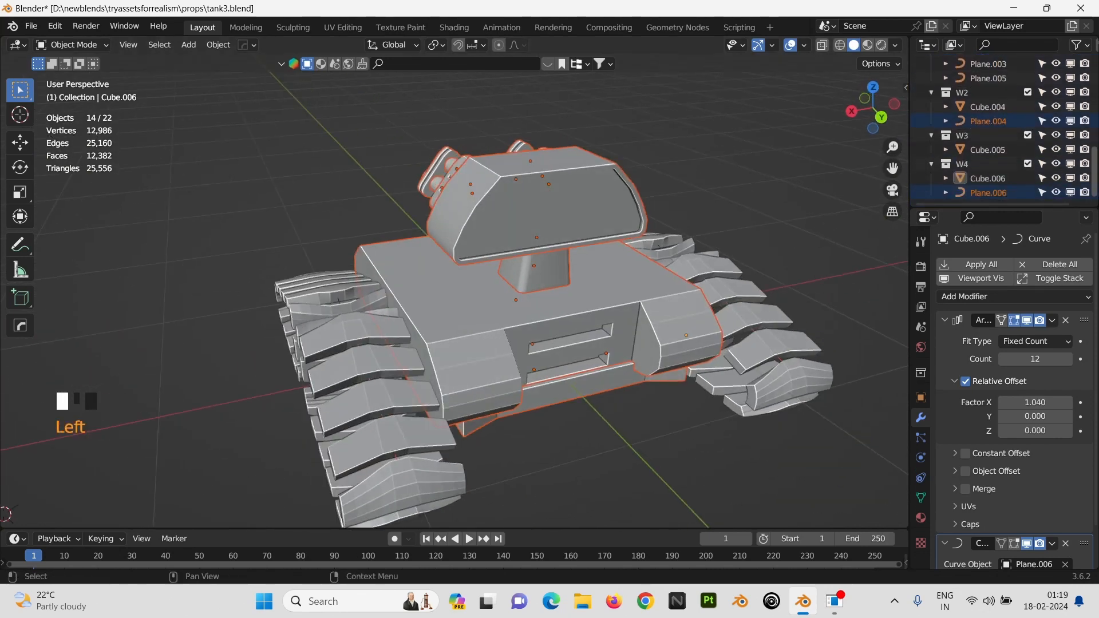
left_click(1003, 197, "ctrl")
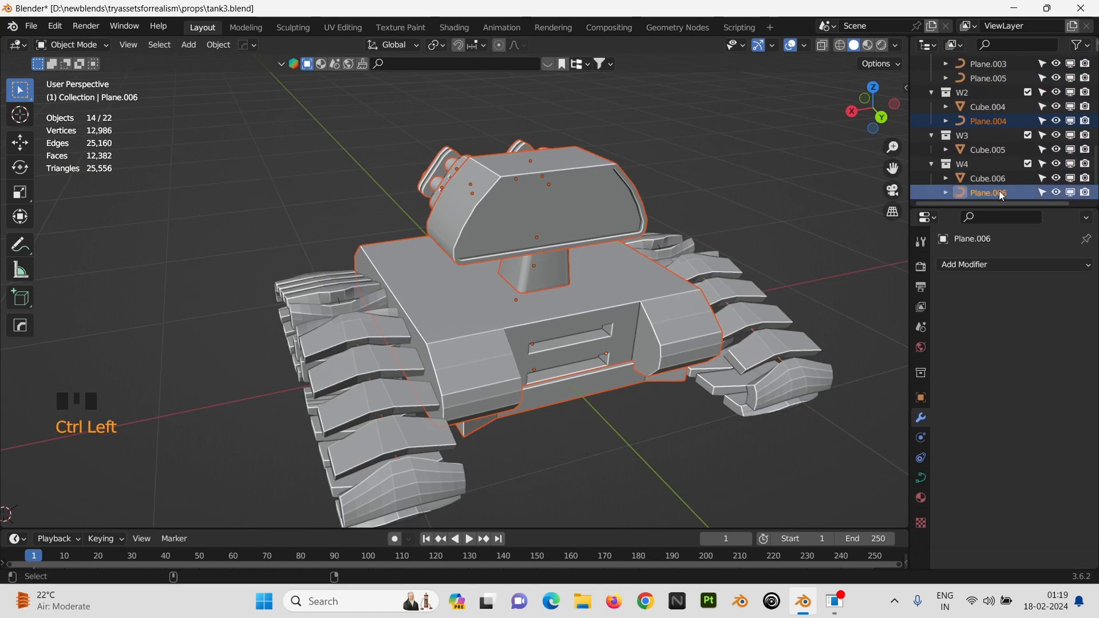
left_click(987, 118, "ctrl")
left_click(987, 118, "ctrl")
left_click(987, 118, "ctrl")
middle_click_drag(670, 160, 657, 201)
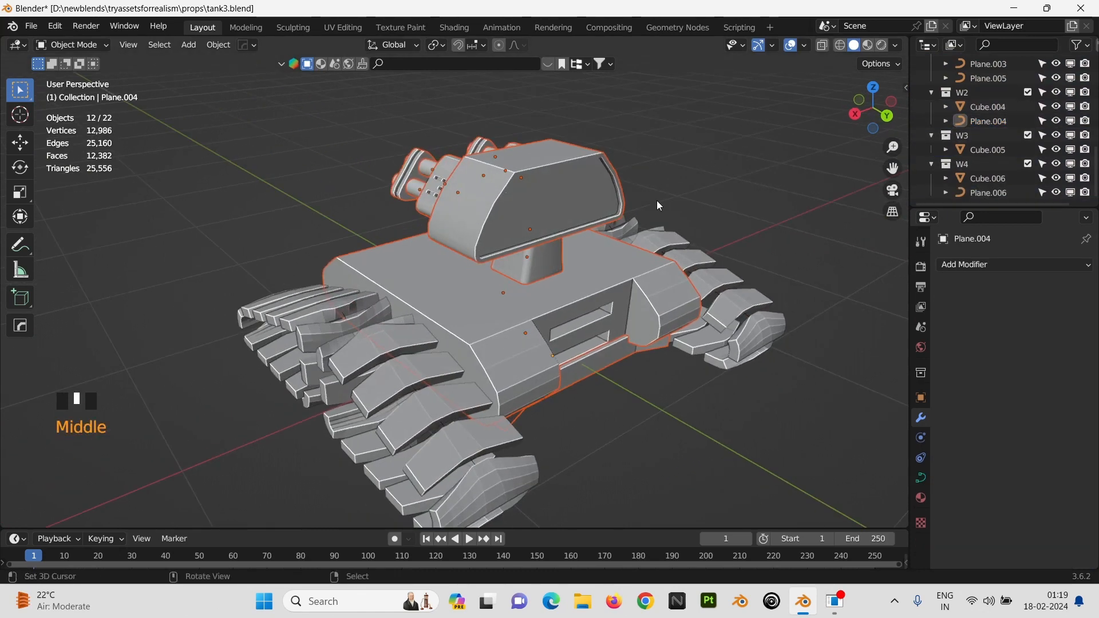
key("g")
key("z")
left_click(664, 227)
Step: Scale the selected hull, turret and guns up slightly along Z by a factor of about 1.04
key("s")
key("z")
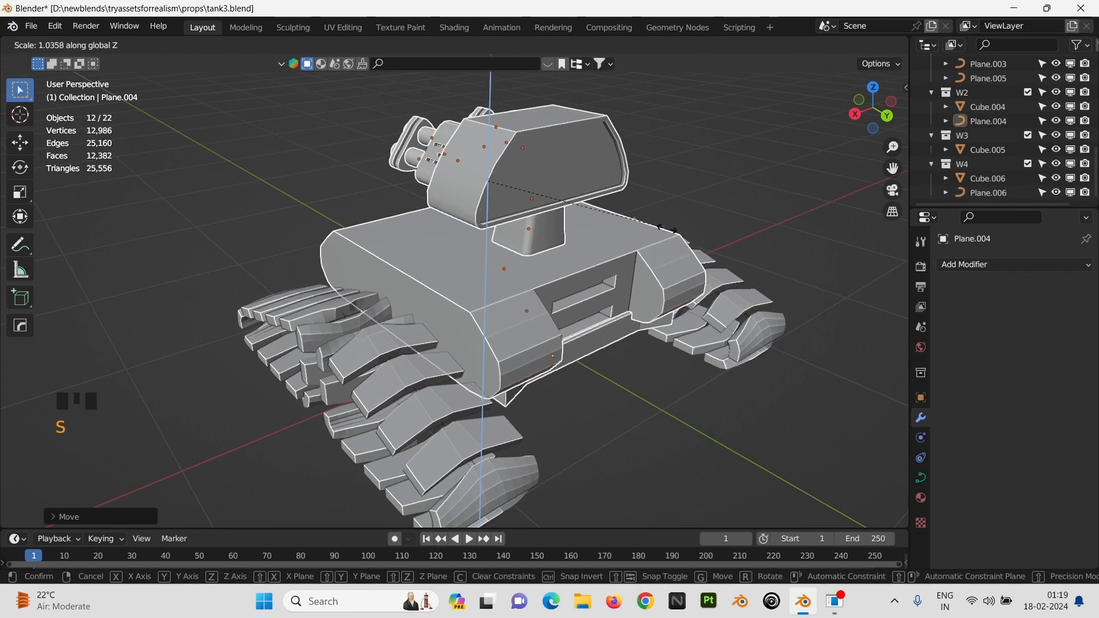
left_click(667, 229)
Step: Try scaling the hull, turret and guns along Z again, and undo it after checking the tank from the side
middle_click_drag(667, 229, 554, 260)
scroll(457, 266, "down", 2)
scroll(454, 260, "down", 2)
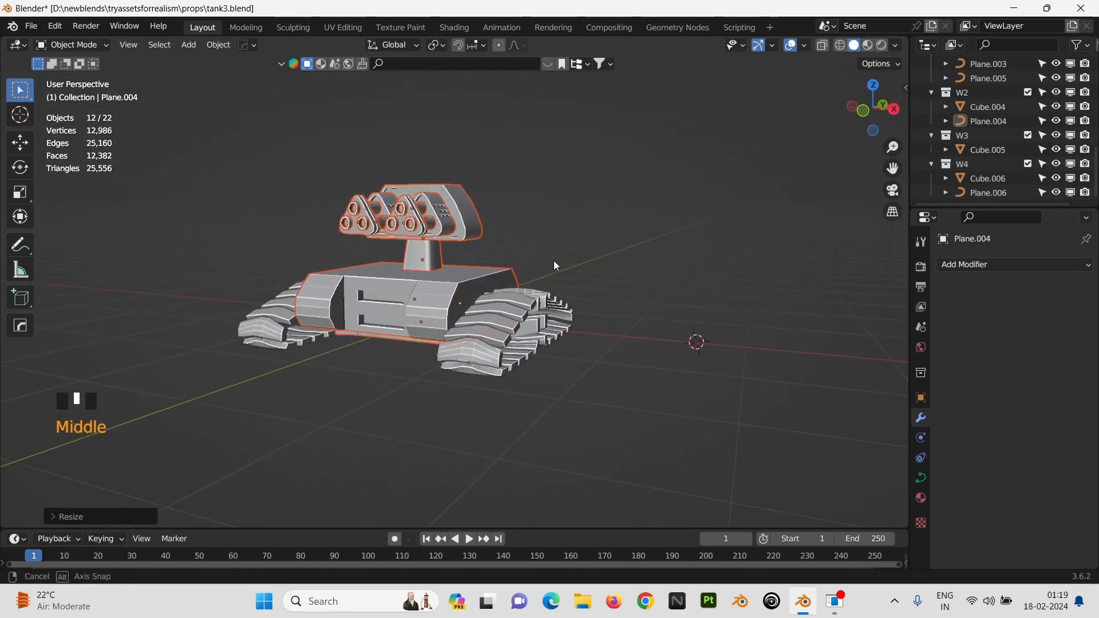
scroll(551, 263, "down", 2)
scroll(514, 294, "up", 3)
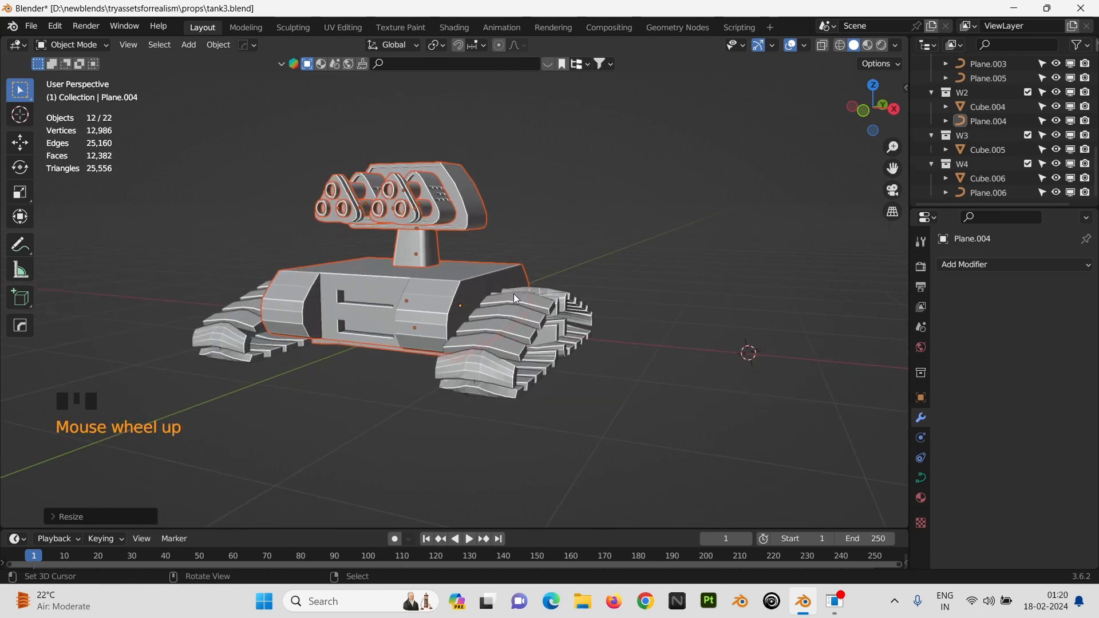
key("s")
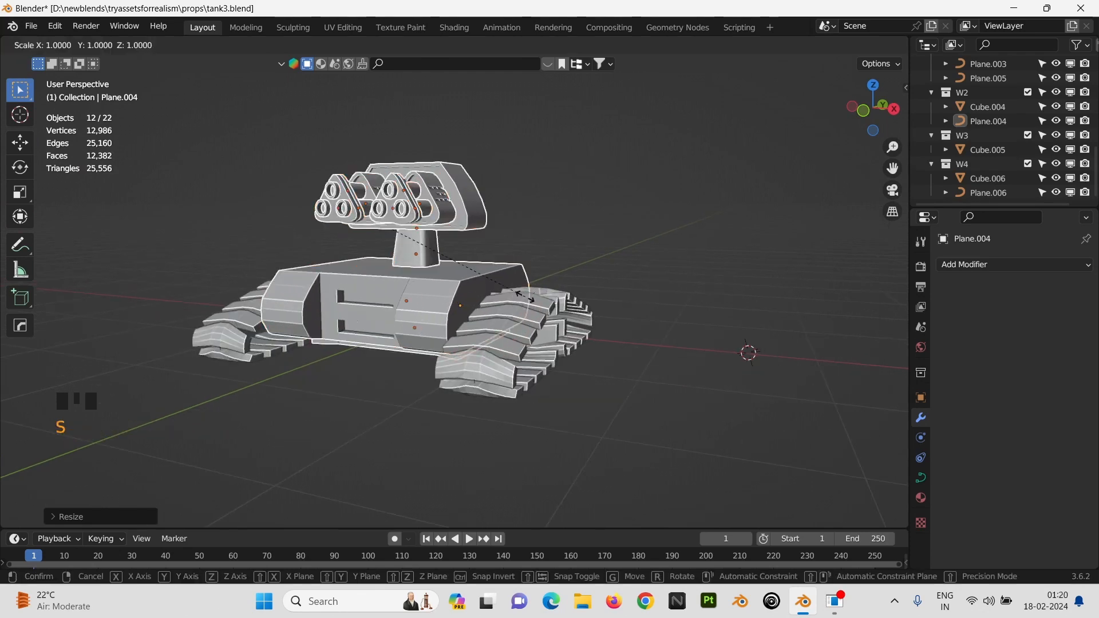
key("z")
left_click(536, 300)
middle_click_drag(536, 300, 505, 301)
scroll(505, 300, "up", 2)
key("ctrl+z")
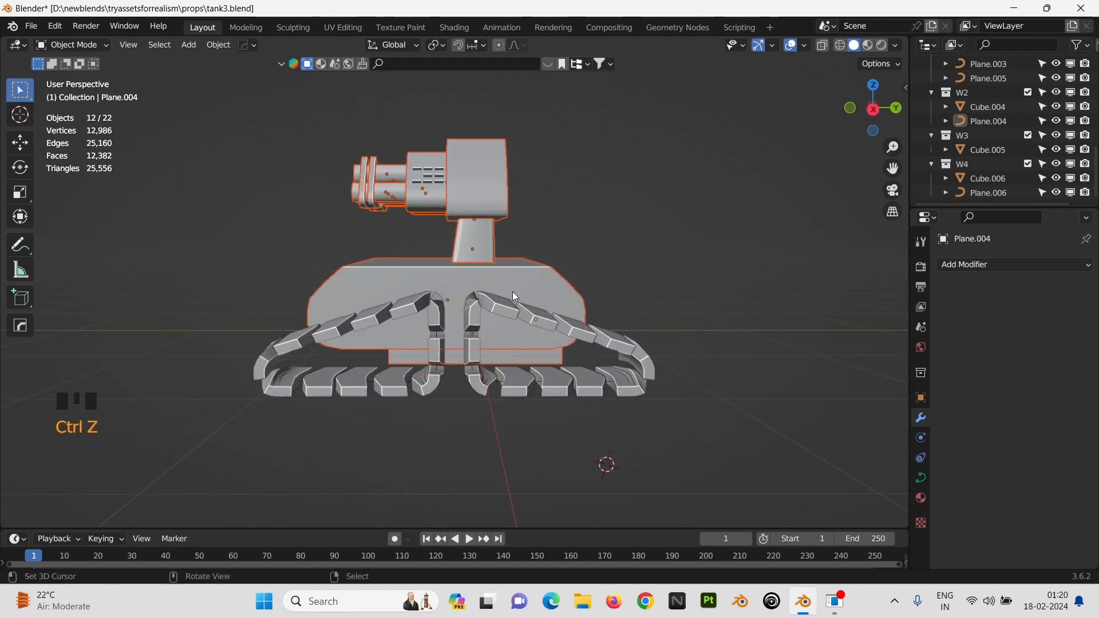
middle_click_drag(499, 197, 526, 236)
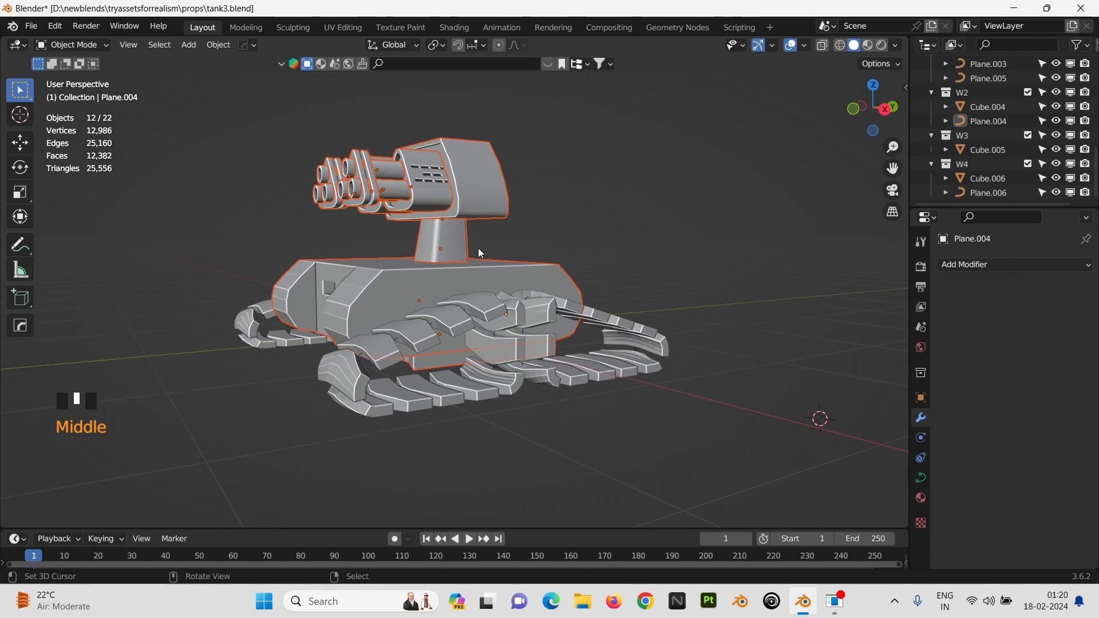
key("g")
key("y")
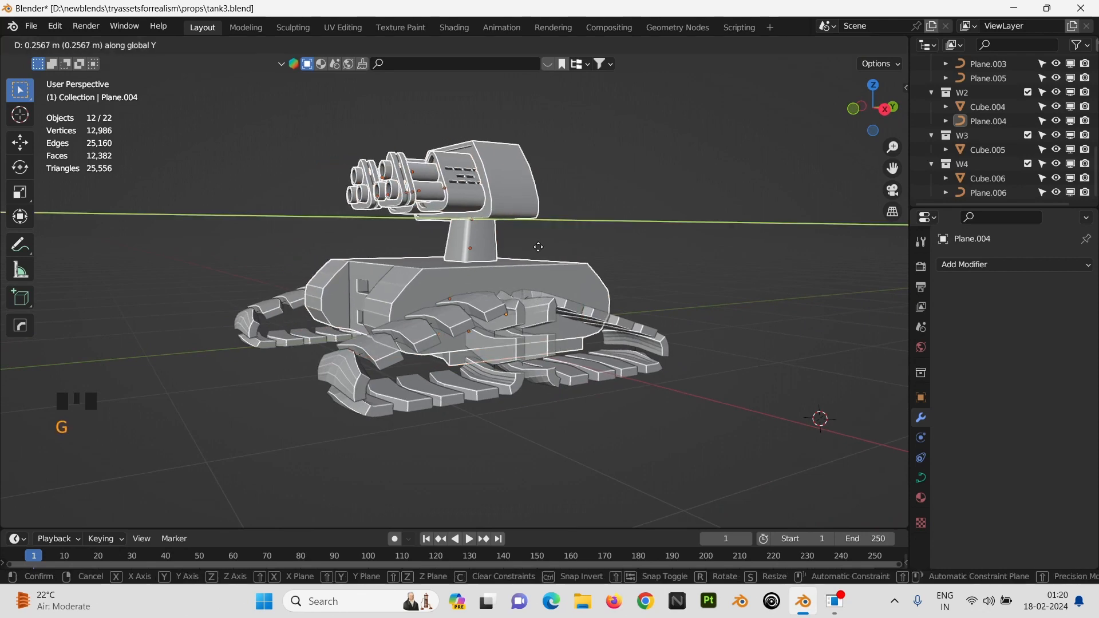
key("Escape")
Step: In the top view, lengthen the hull, turret and guns slightly along Y
key("KP_7")
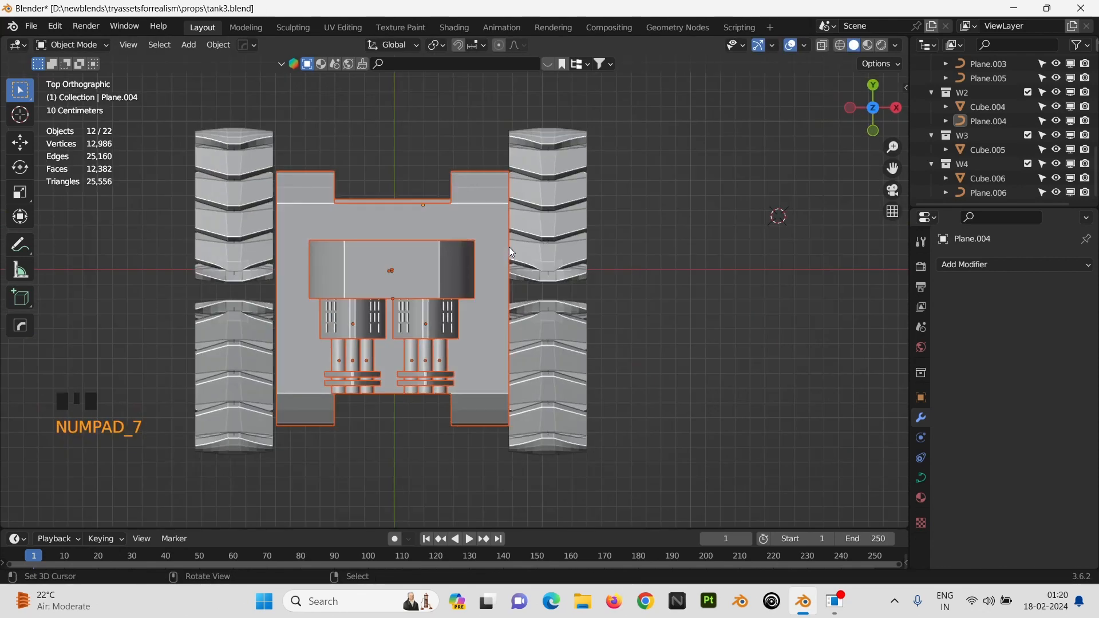
key("s")
key("y")
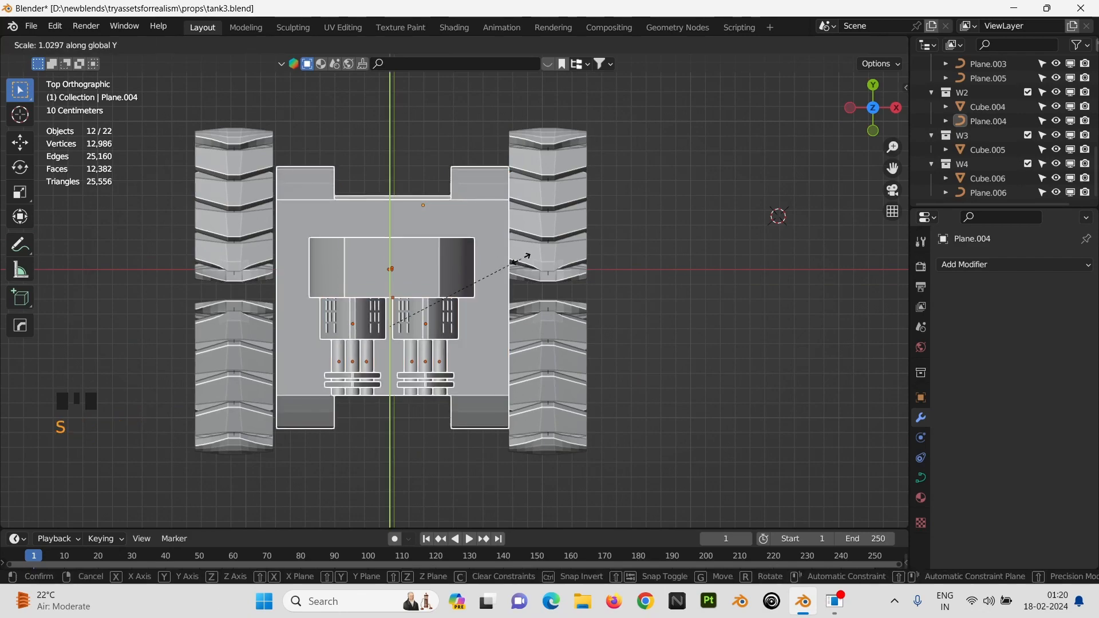
left_click(536, 269)
Step: Select the base plate beneath the hull and lower it along Z
middle_click_drag(535, 269, 539, 271)
middle_click_drag(414, 138, 524, 145)
middle_click_drag(503, 215, 513, 212)
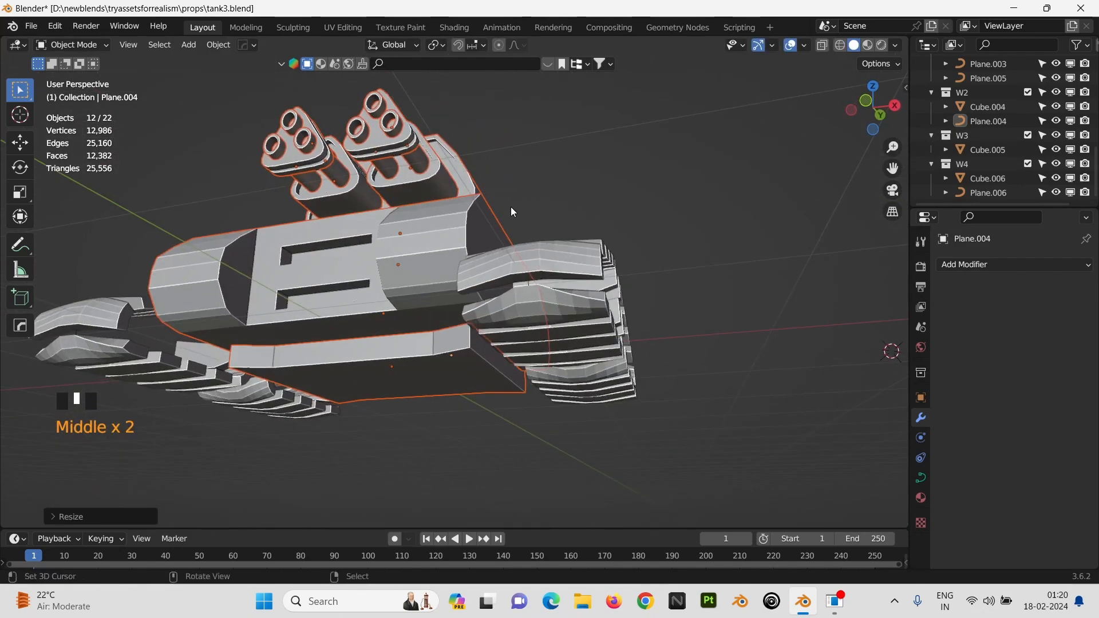
right_click(388, 379)
key("g")
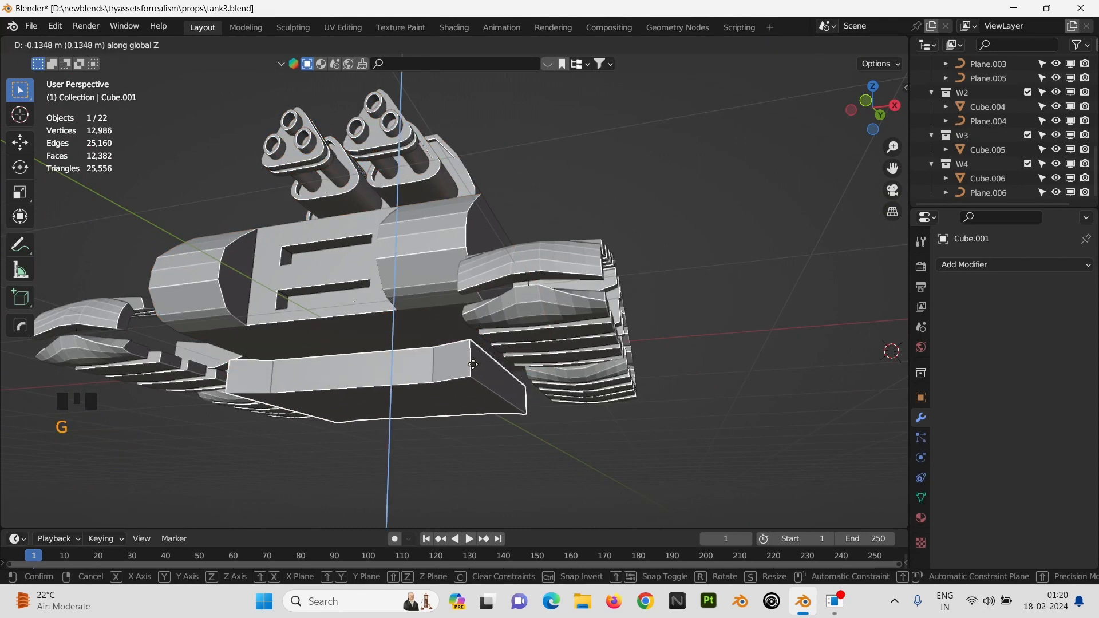
Step: Scale the slab beneath the tank hull to about 1.24 times along Z and adjust its position
key("s")
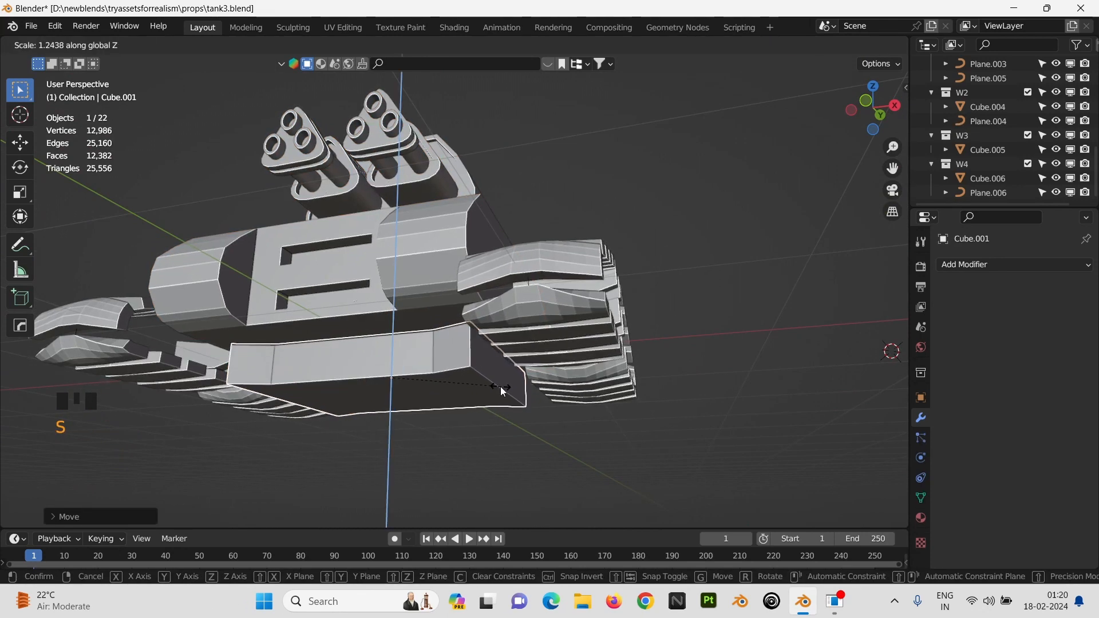
key("g")
left_click(622, 228)
scroll(622, 228, "up", 2)
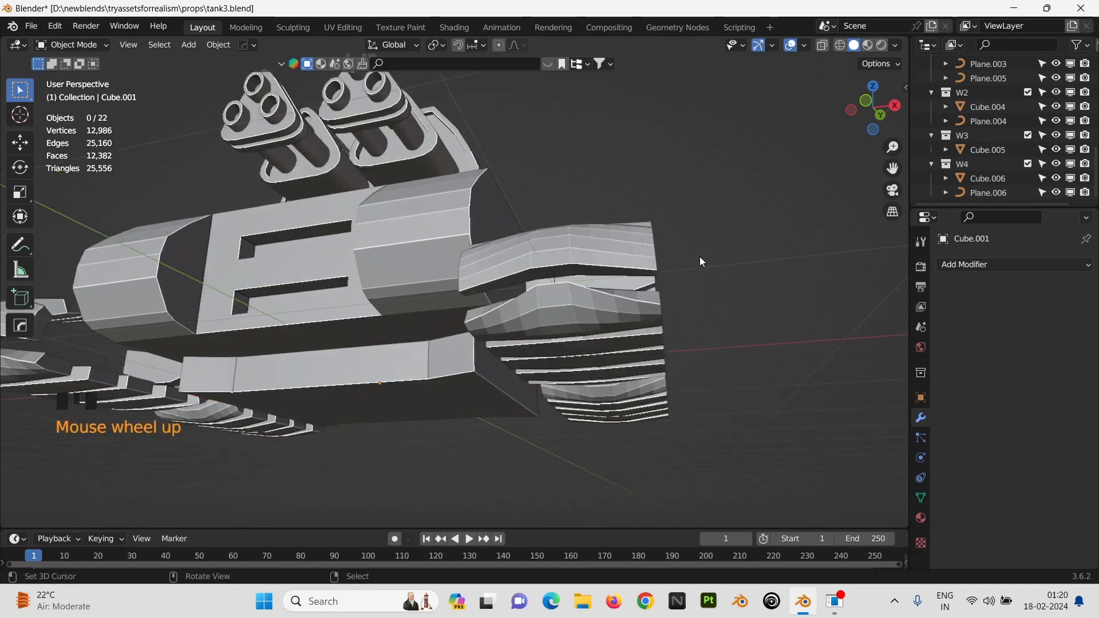
middle_click_drag(700, 257, 619, 322)
Step: Check the tank from the camera view and save the file
key("KP_0")
scroll(560, 269, "up", 5)
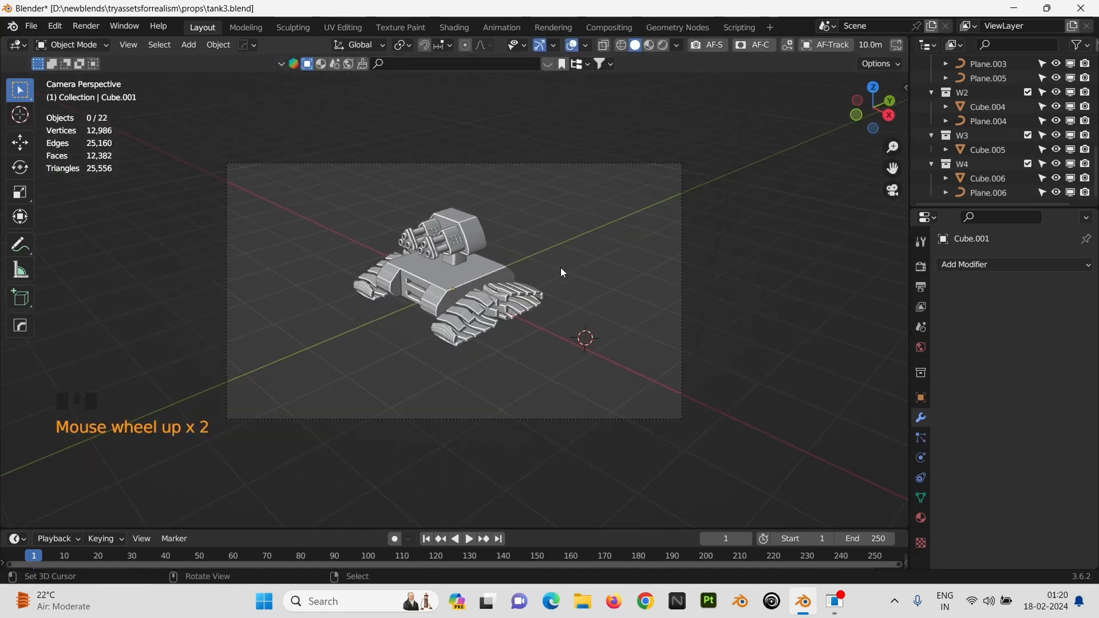
middle_click_drag(487, 276, 328, 262)
scroll(482, 249, "up", 5)
key("ctrl+s")
scroll(398, 243, "up", 3)
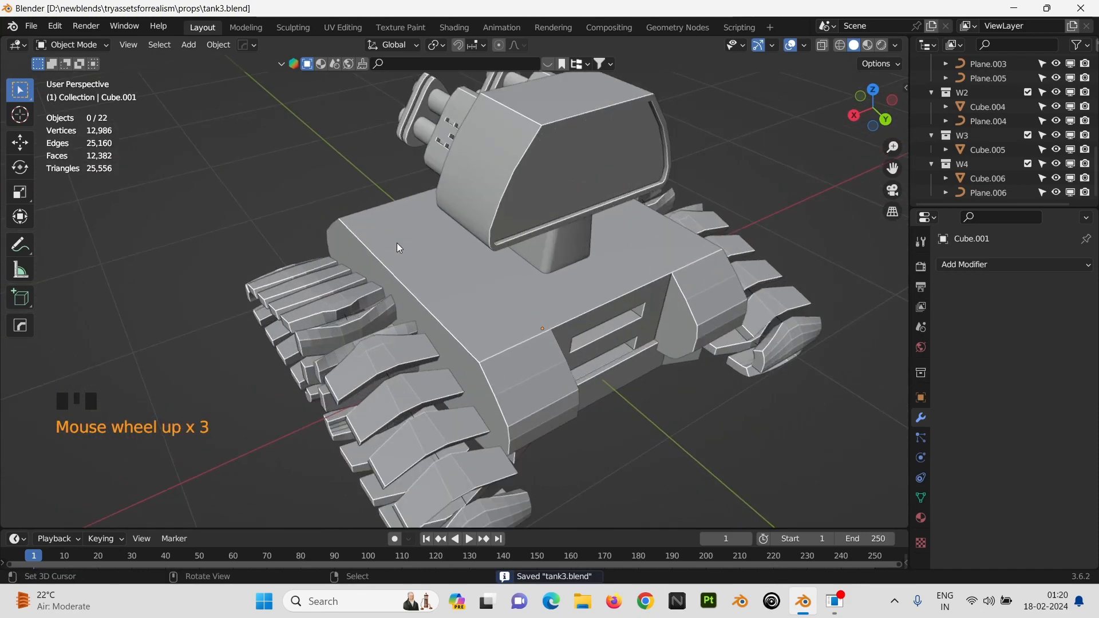
Step: Add a loop cut around the middle of the turret shell and bevel it into a wide single-segment band
middle_click_drag(479, 246, 624, 308)
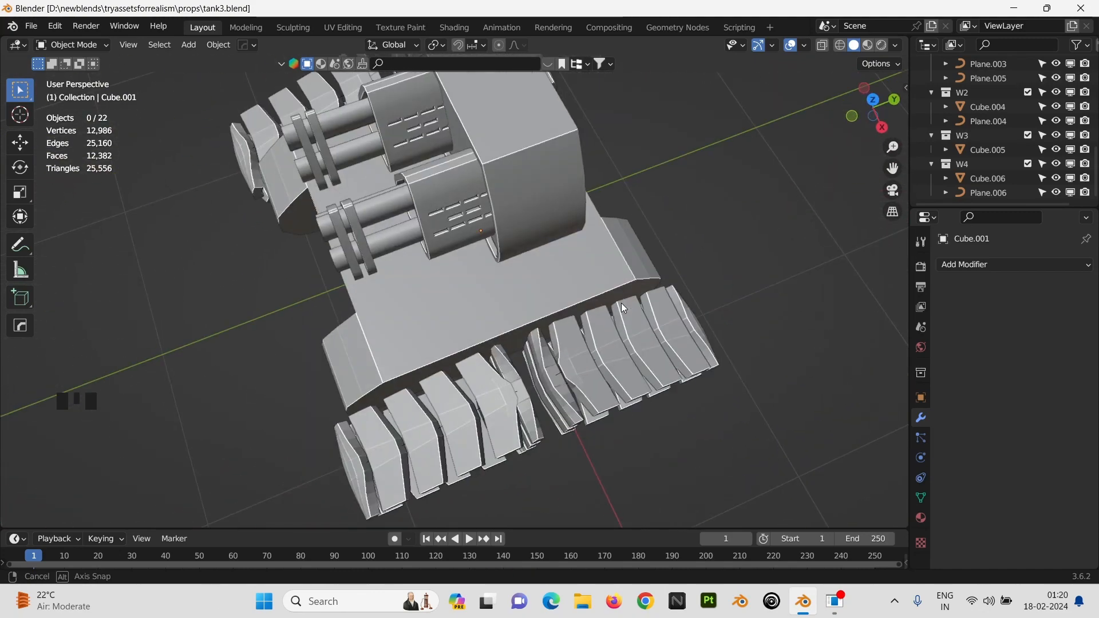
middle_click_drag(570, 215, 475, 311, "shift")
left_click(497, 309)
key("Tab")
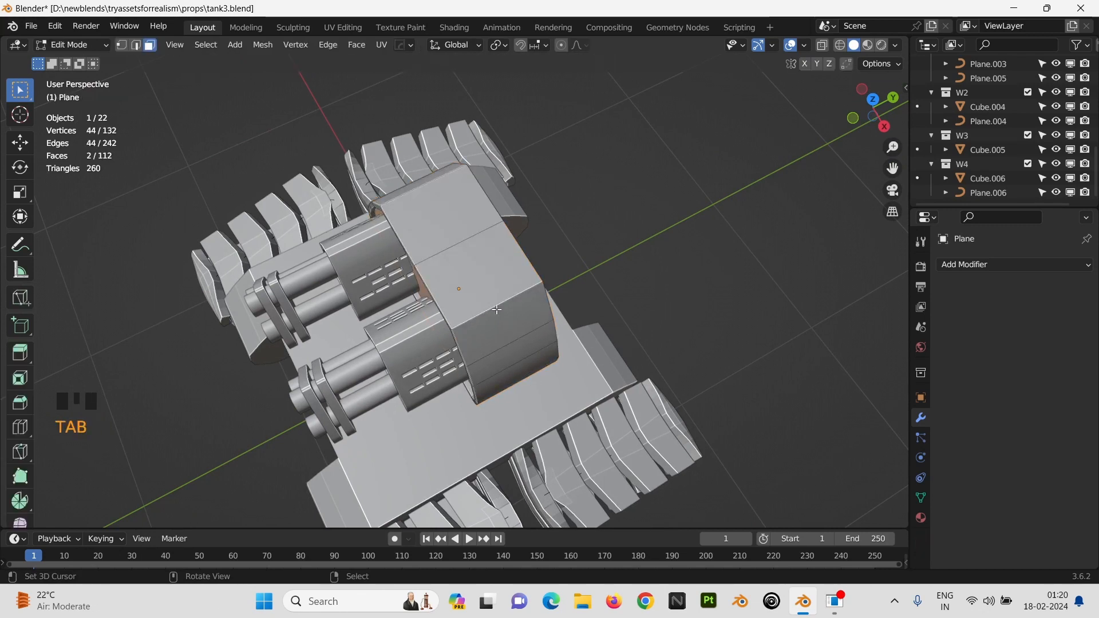
key("ctrl+r")
left_click(499, 309)
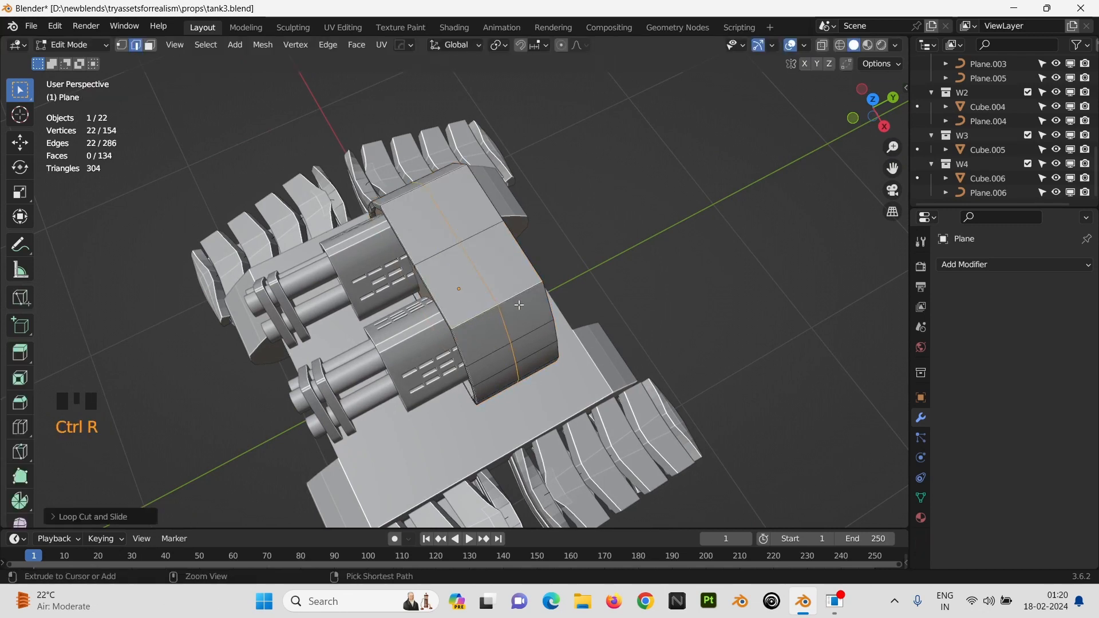
key("ctrl+b")
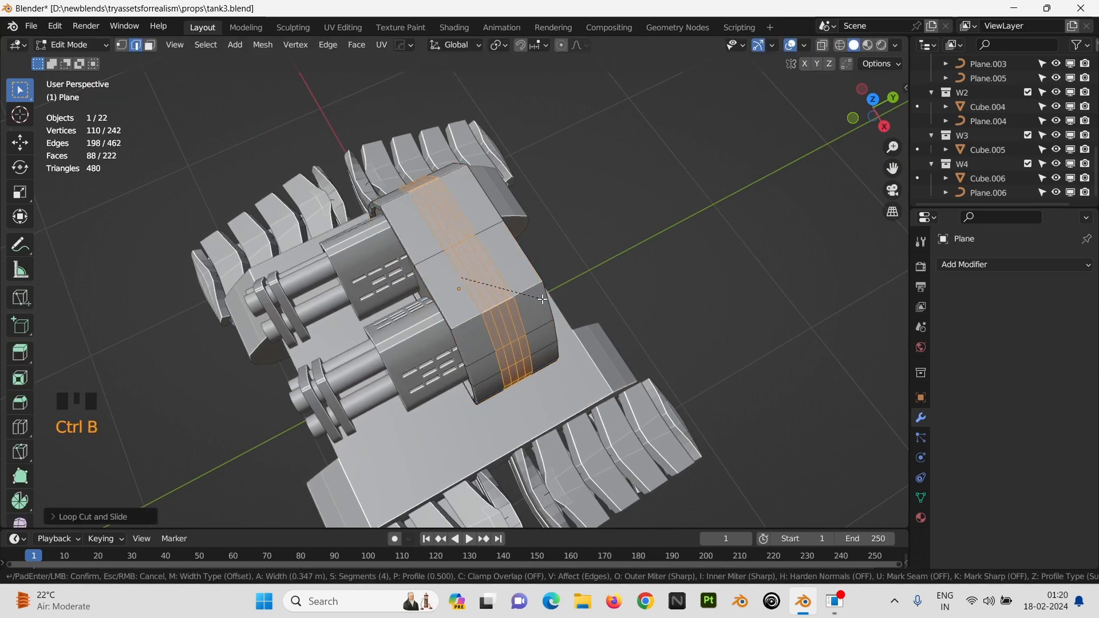
left_click(548, 299)
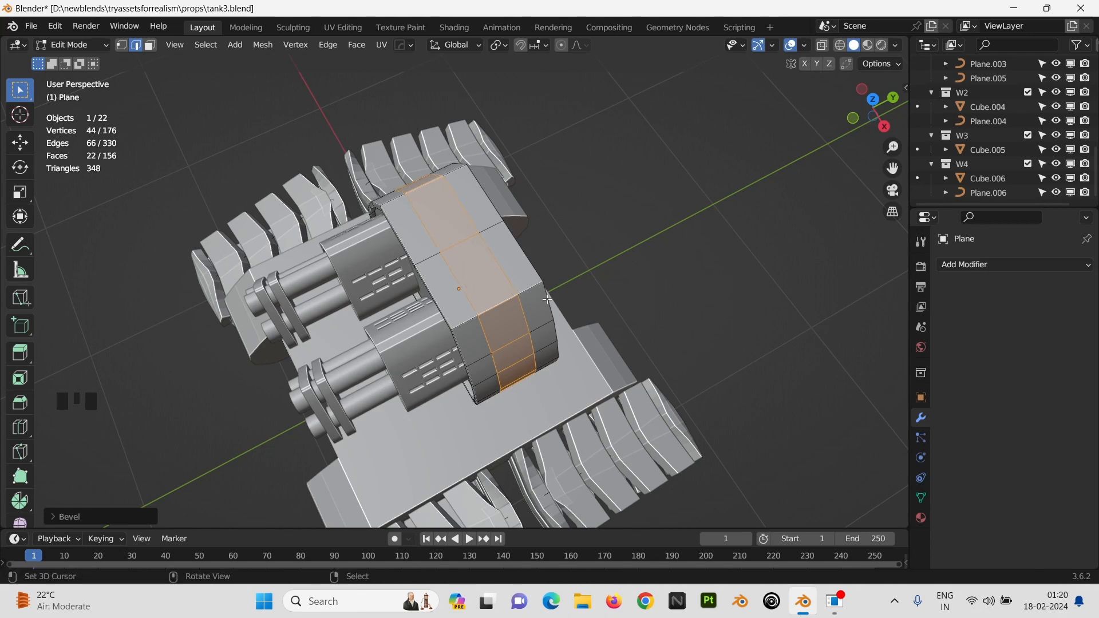
Step: Duplicate the four upper faces of the turret's central band in place and separate them into a new object
key("3")
right_click(483, 269)
right_click(511, 310, "shift")
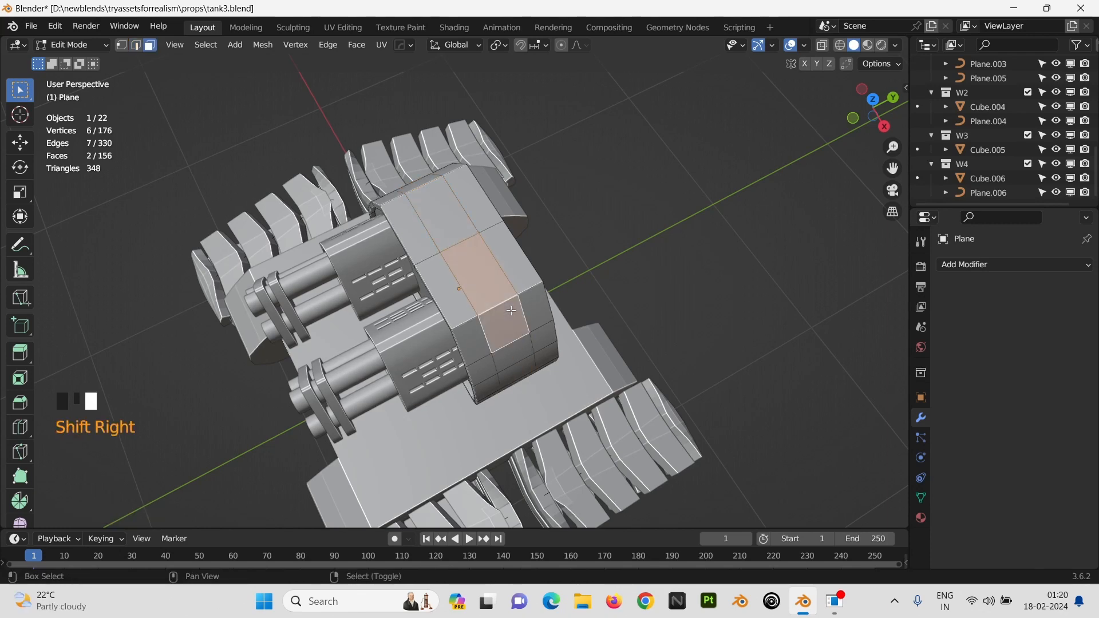
right_click(457, 228, "shift")
middle_click_drag(458, 229, 413, 197)
right_click(414, 198, "shift")
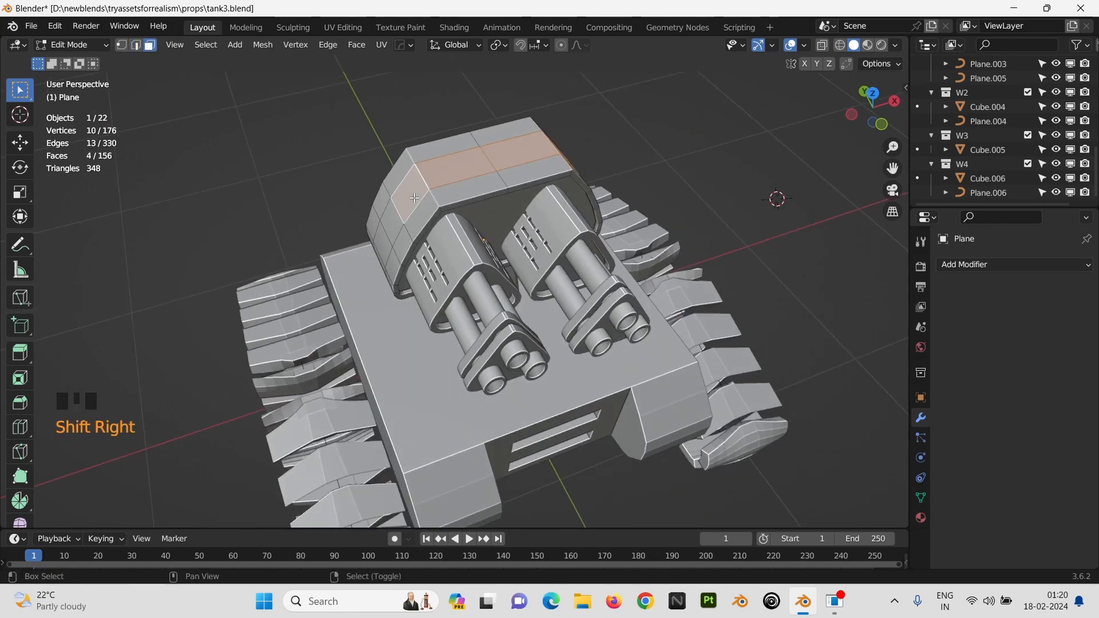
key("shift+d")
right_click(414, 197)
key("p")
left_click(415, 197)
key("Tab")
Step: Select the separated turret plate and set its origin to its geometry
right_click(435, 166)
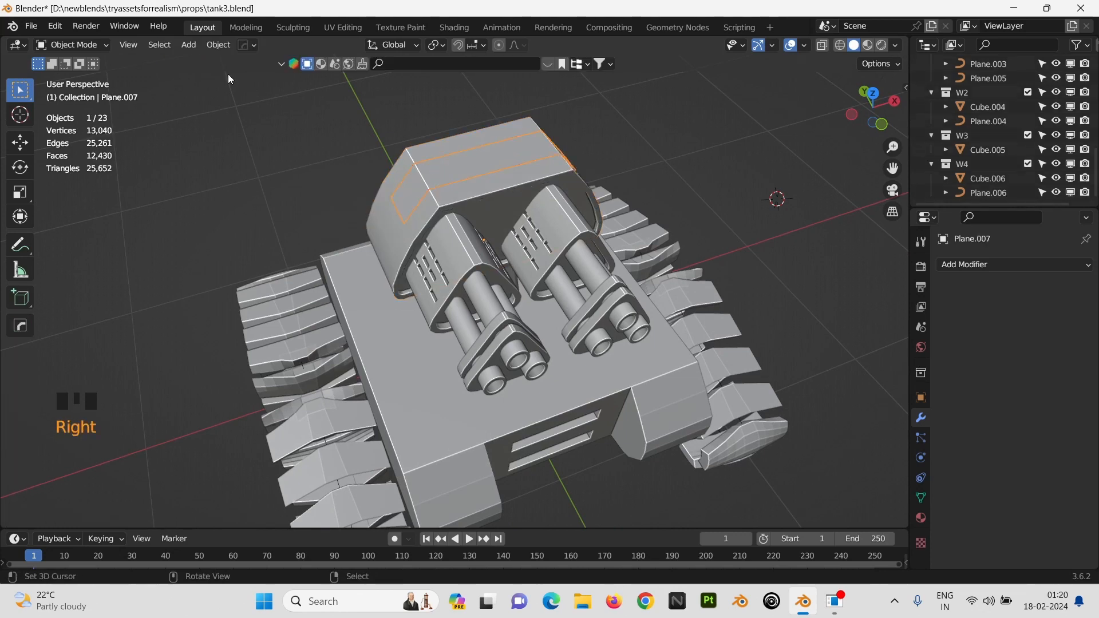
left_click(218, 44)
mouse_move(269, 75)
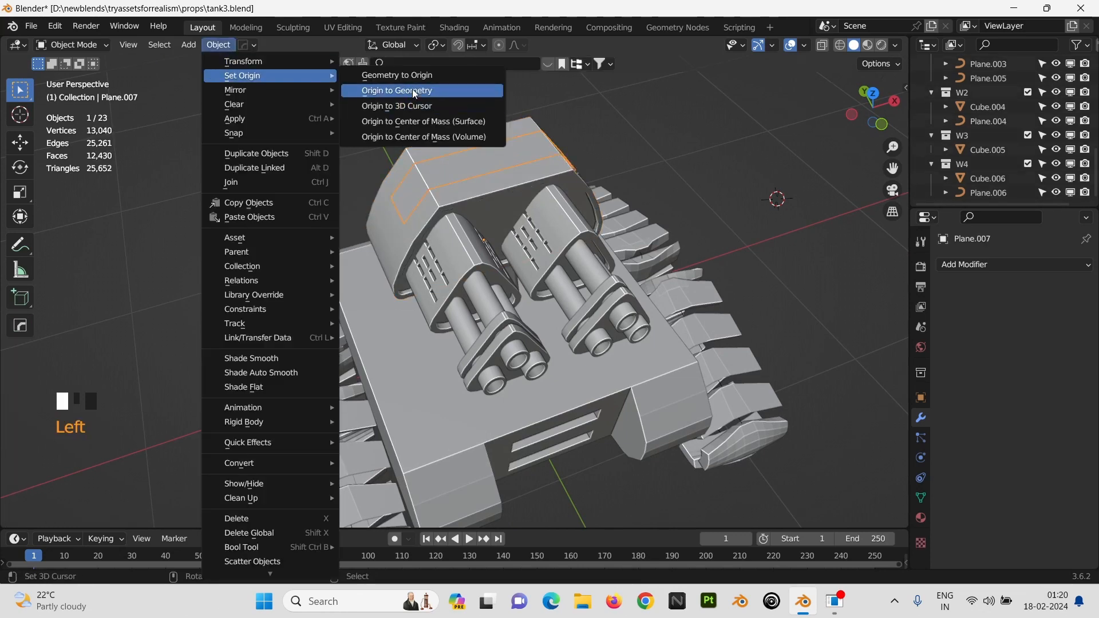
left_click(415, 90)
Step: Extrude all faces of the turret plate along their normals by about 0.25 m to give it thickness
key("Tab")
key("a")
key("alt+e")
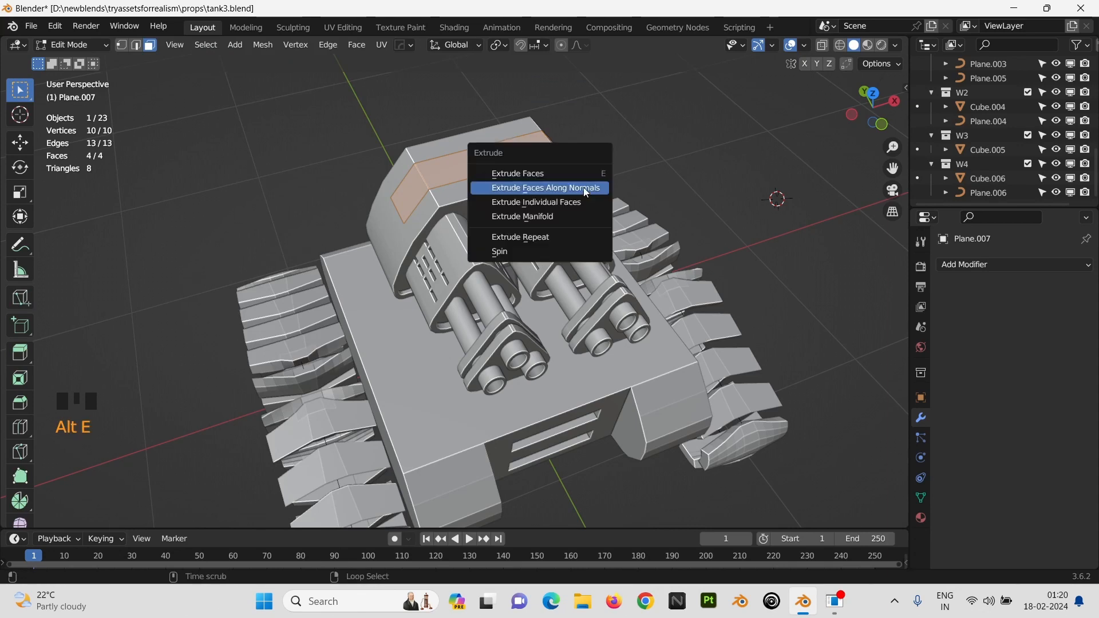
left_click(585, 194)
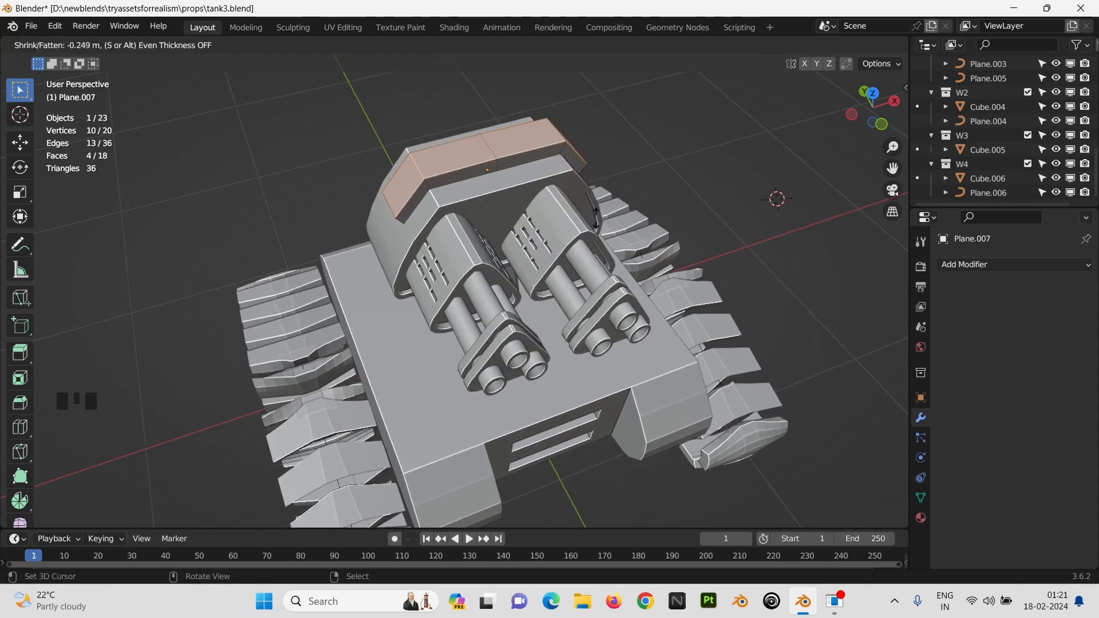
left_click(592, 212)
middle_click_drag(591, 212, 364, 200)
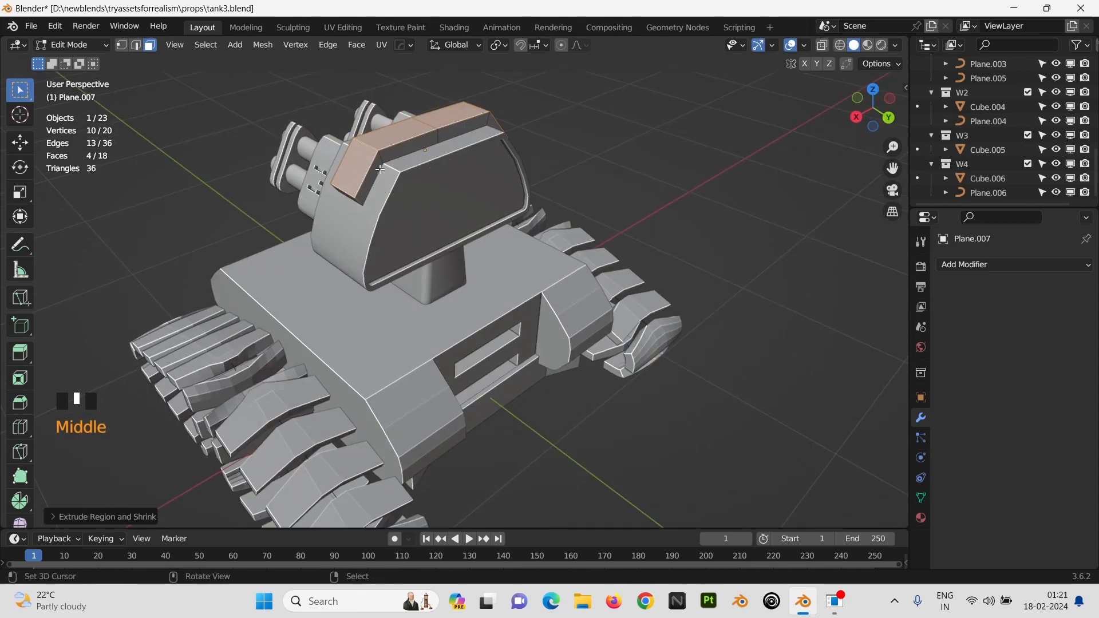
Step: Select the four rear side faces of the turret plate and move them about 0.14 m along Y
right_click(484, 182)
middle_click_drag(483, 181, 557, 184)
left_click(502, 132, "ctrl")
scroll(502, 132, "down", 2)
key("g")
key("y")
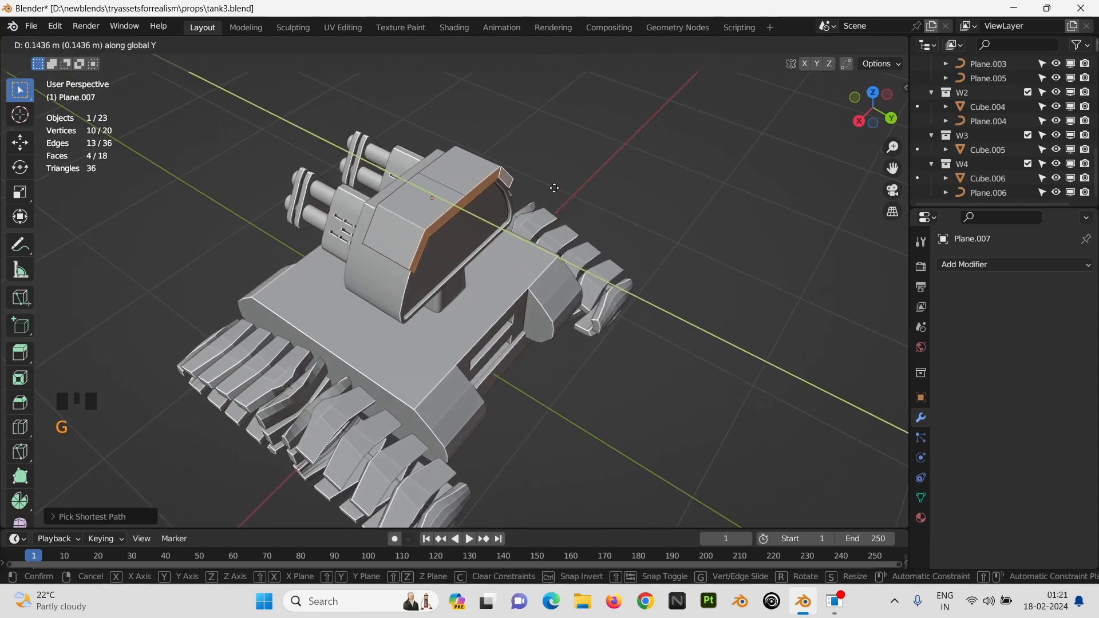
left_click(555, 187)
key("Tab")
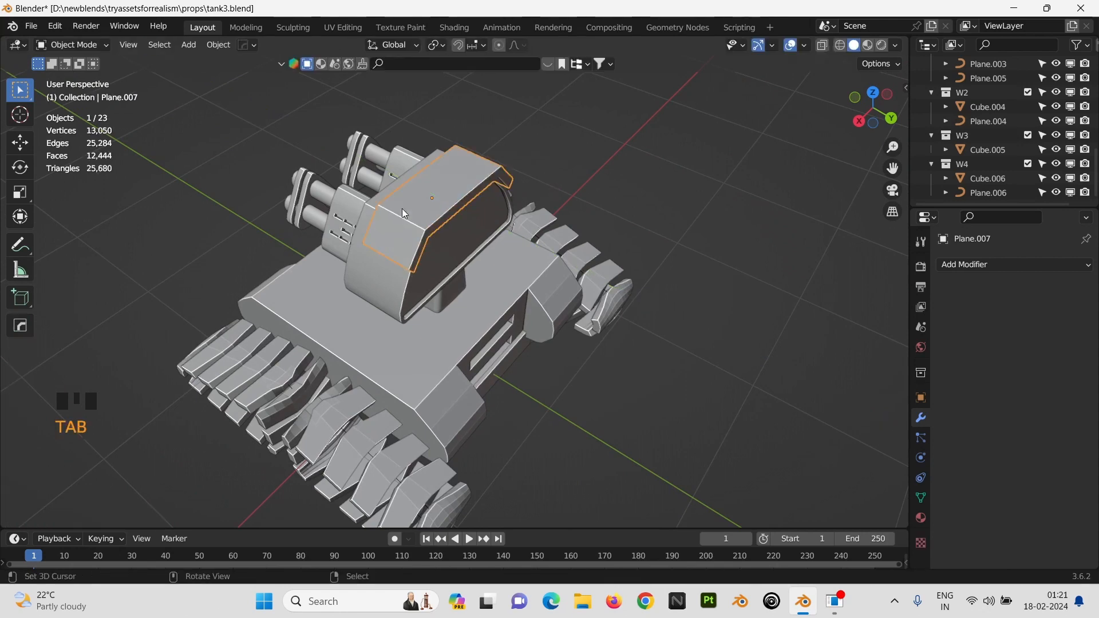
Step: Add two loop cuts across the turret plate's top, one in each half, offset toward the outer ends
middle_click_drag(401, 208, 501, 321)
key("Tab")
right_click(447, 236)
scroll(447, 236, "down", 3)
scroll(502, 322, "down", 2)
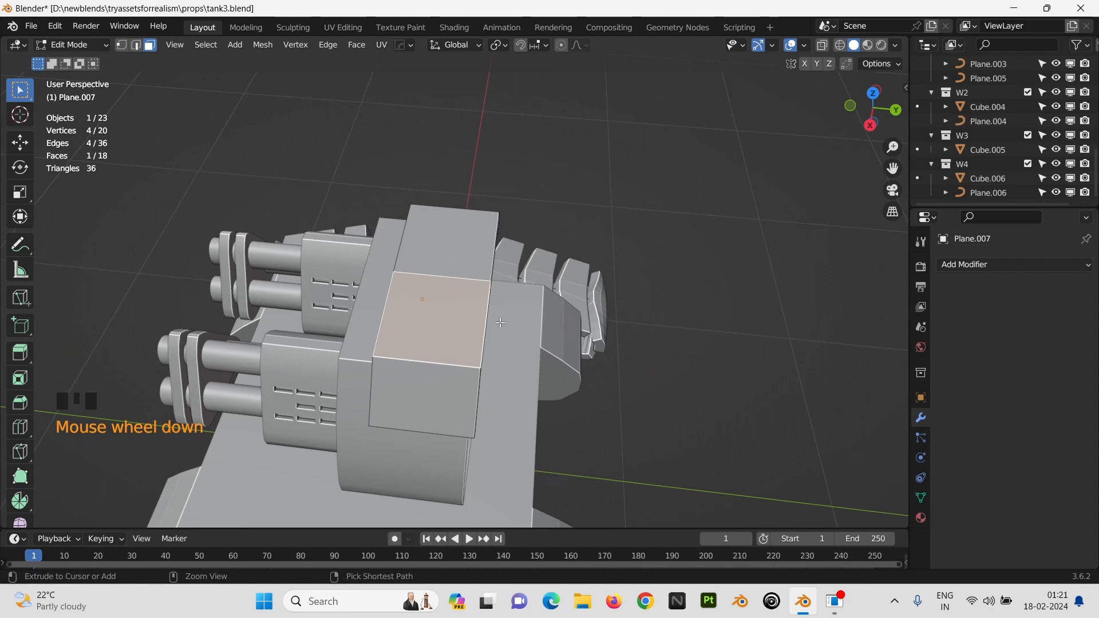
key("ctrl+r")
left_click(482, 335)
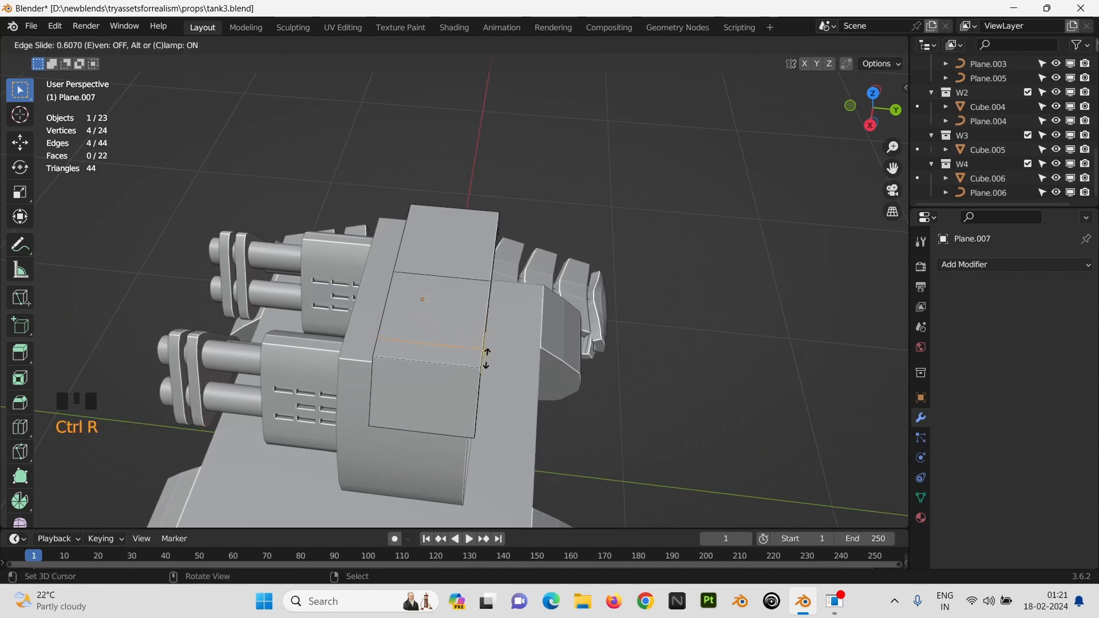
left_click(486, 358)
key("ctrl+r")
left_click(486, 255)
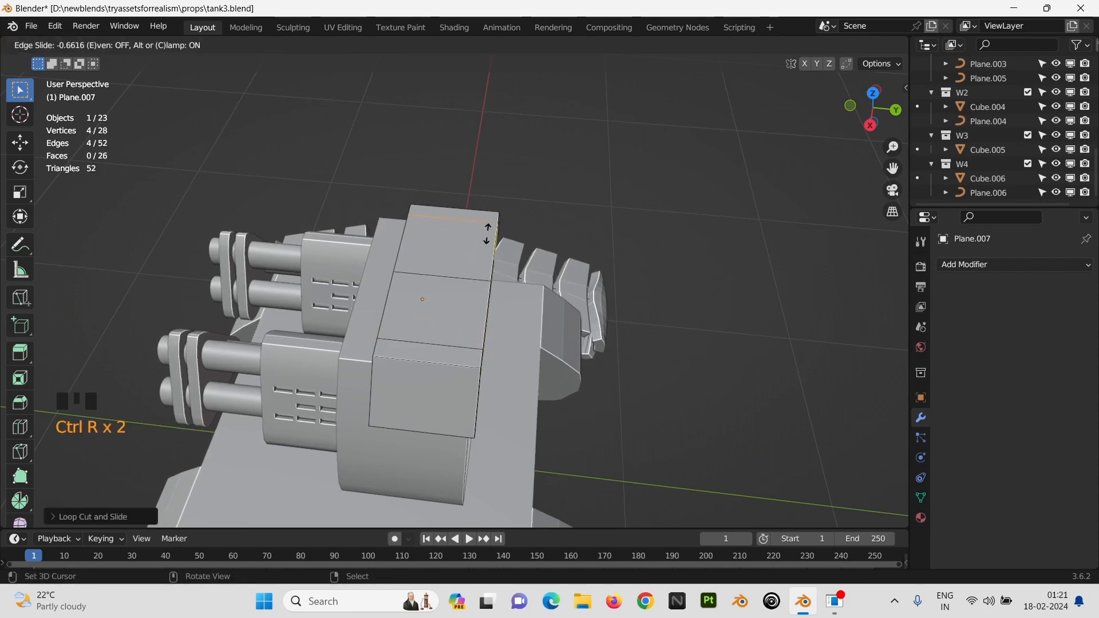
right_click(489, 243)
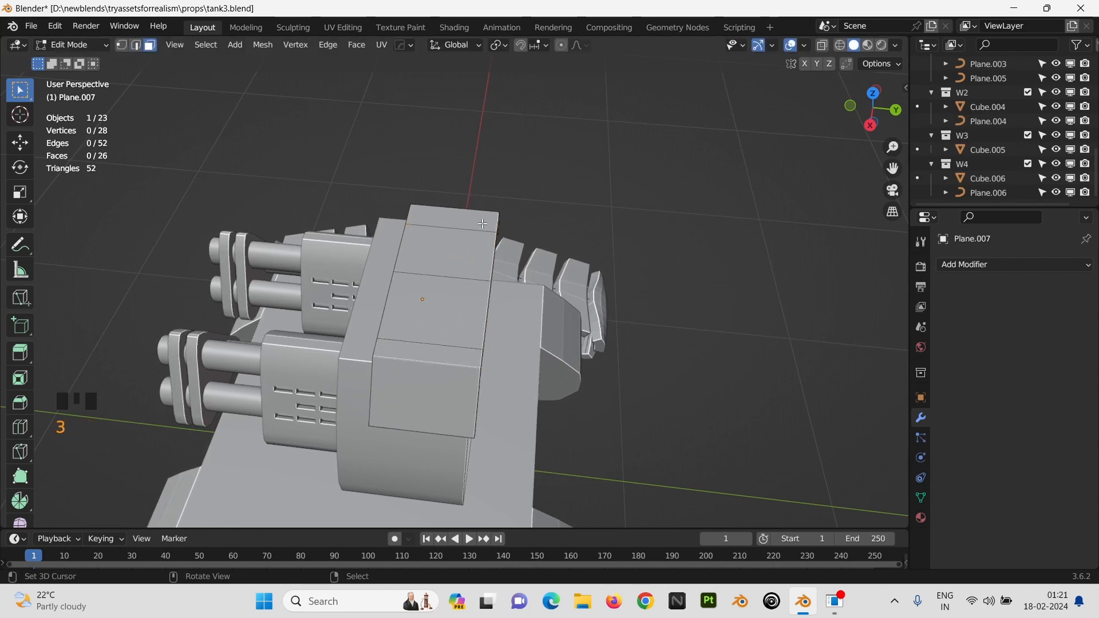
Step: Slide the top edge of the near loop cut on the turret plate to line up symmetrically with the opposite cut
right_click(452, 352)
key("2")
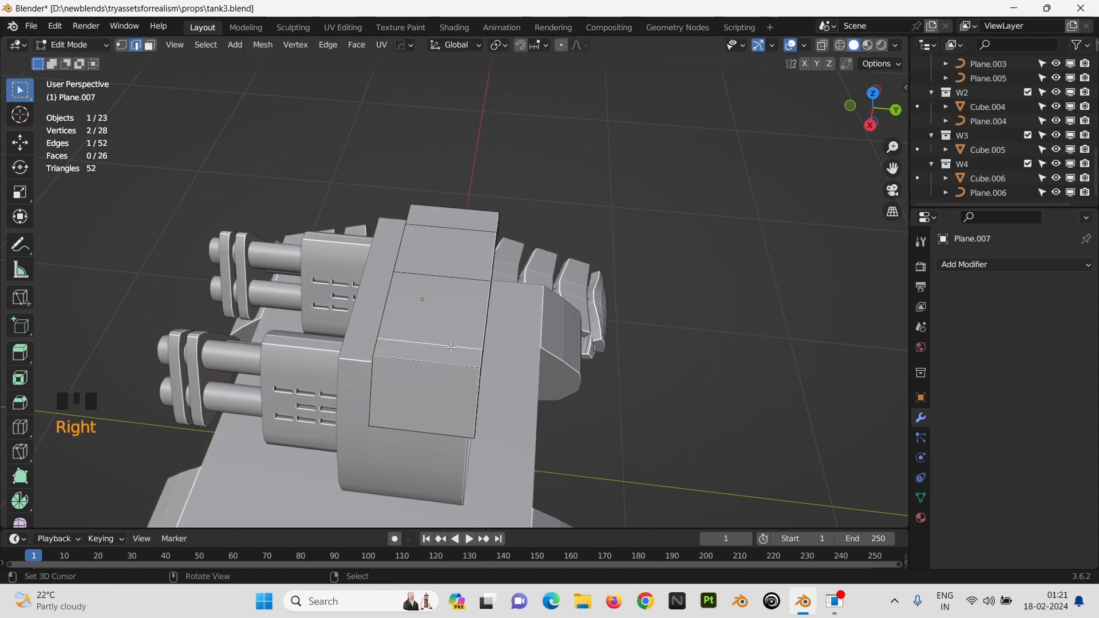
key("g")
key("g")
left_click(453, 338)
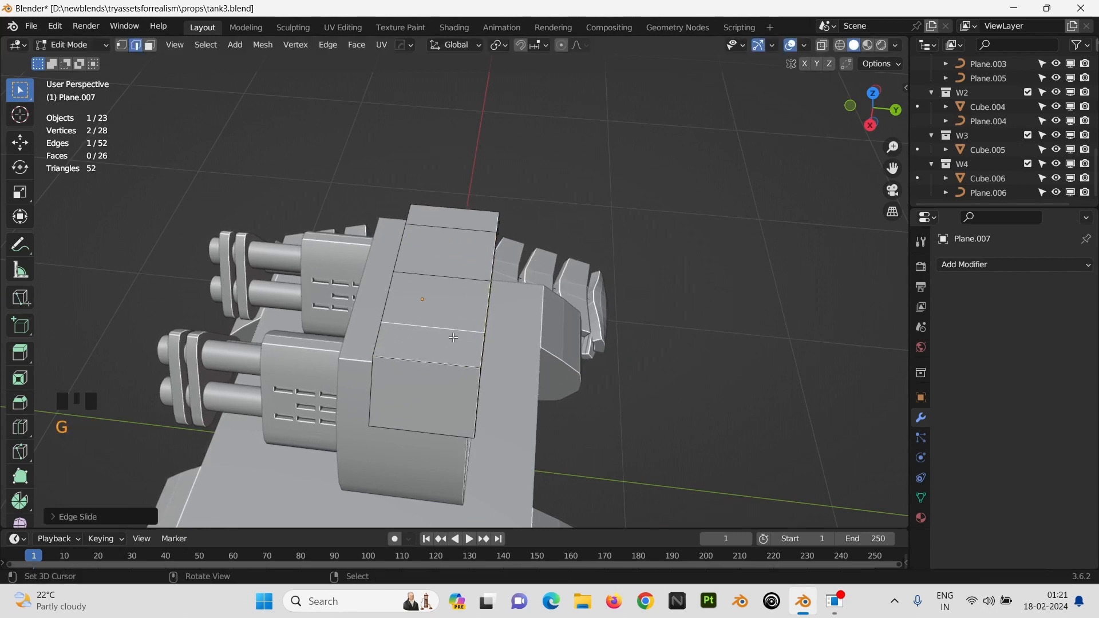
key("KP_7")
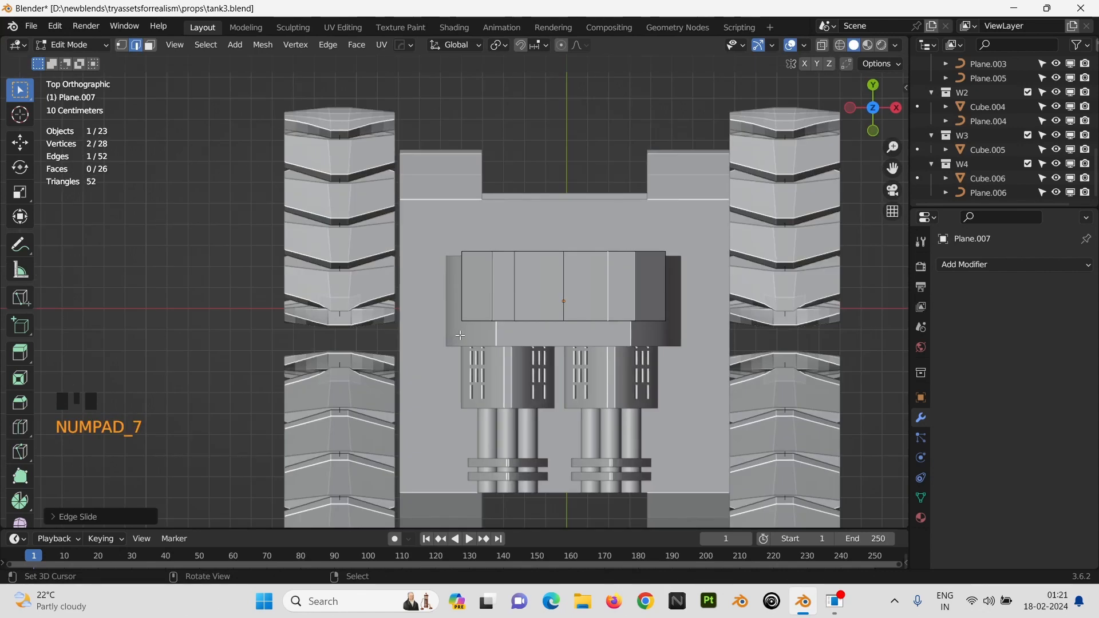
key("g")
key("g")
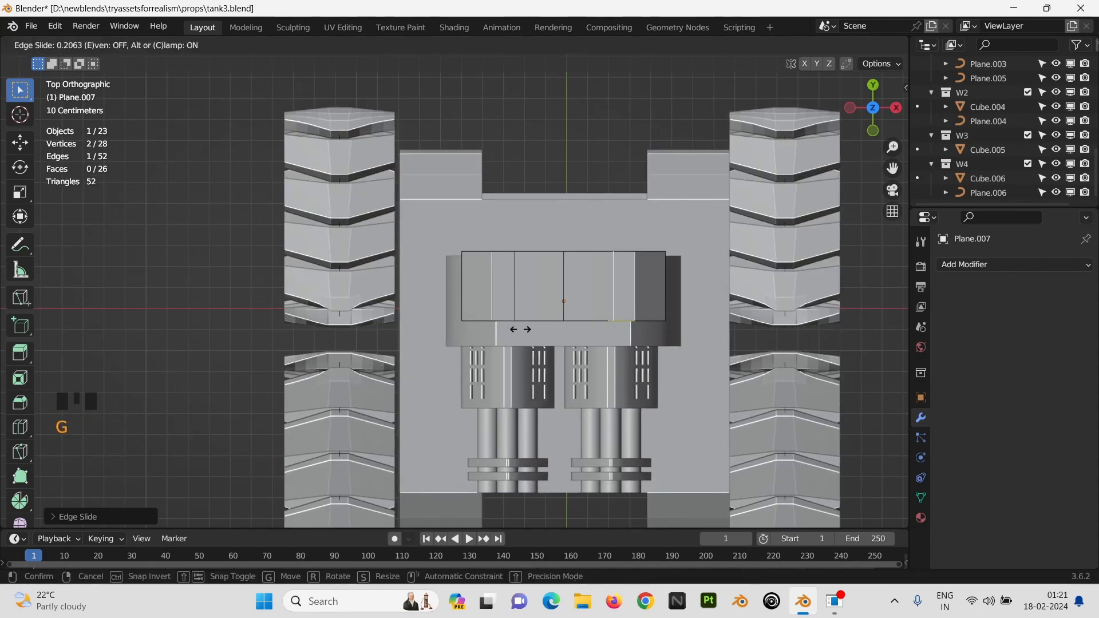
left_click(519, 329)
Step: Extrude the two outer top faces of the turret plate upward about 0.09 m and switch to edge selection
key("3")
right_click(497, 294)
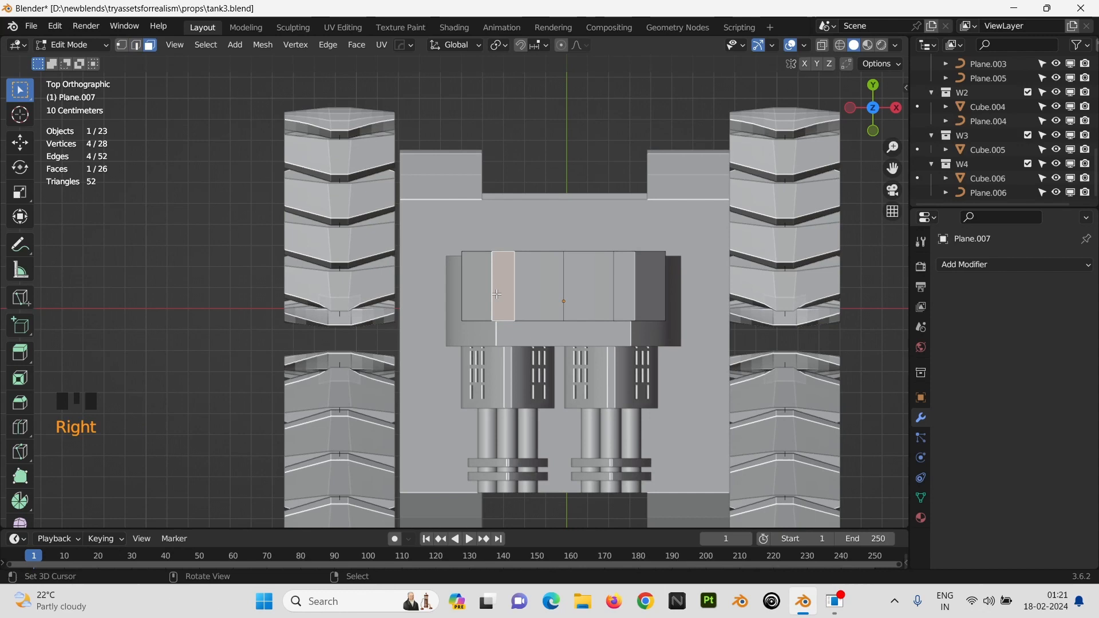
right_click(637, 299, "shift")
middle_click_drag(637, 300, 596, 294)
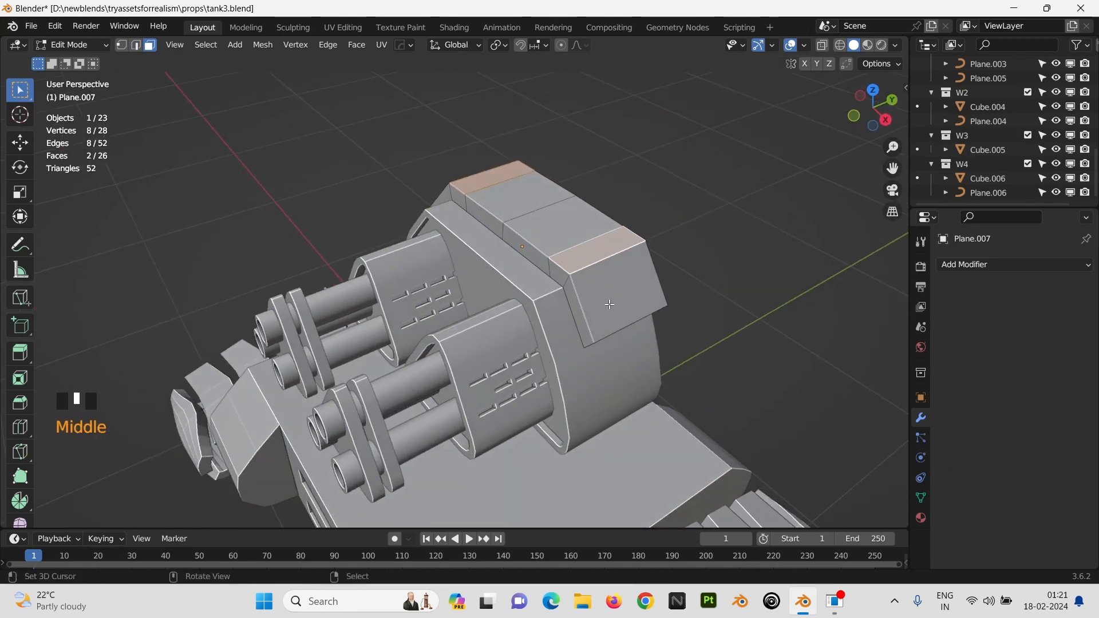
key("e")
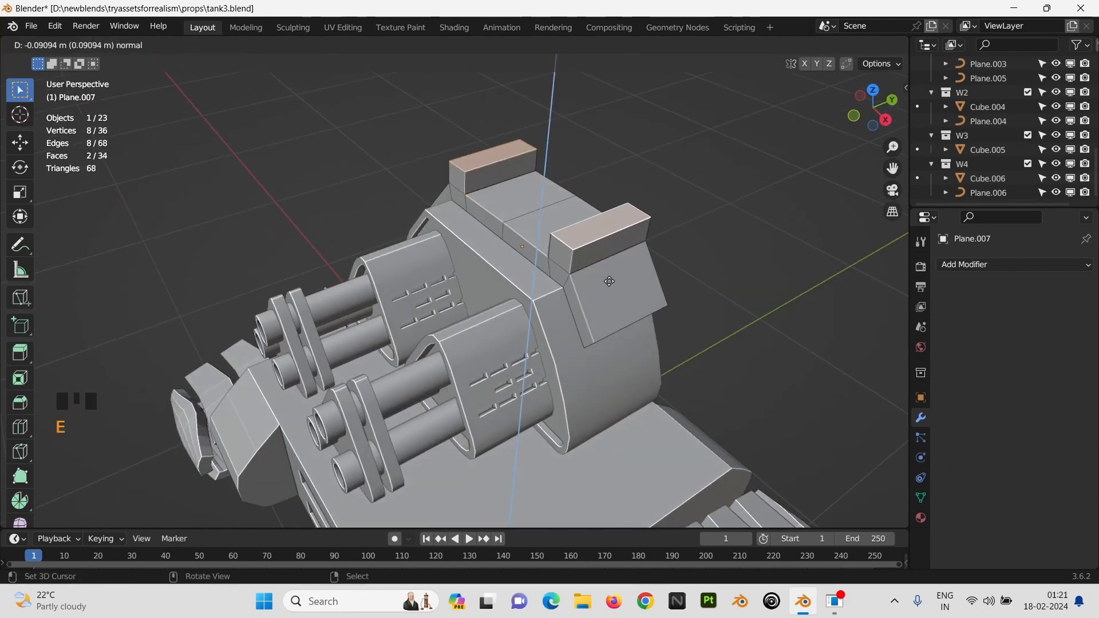
left_click(609, 281)
middle_click_drag(609, 281, 596, 177)
key("2")
right_click(596, 176)
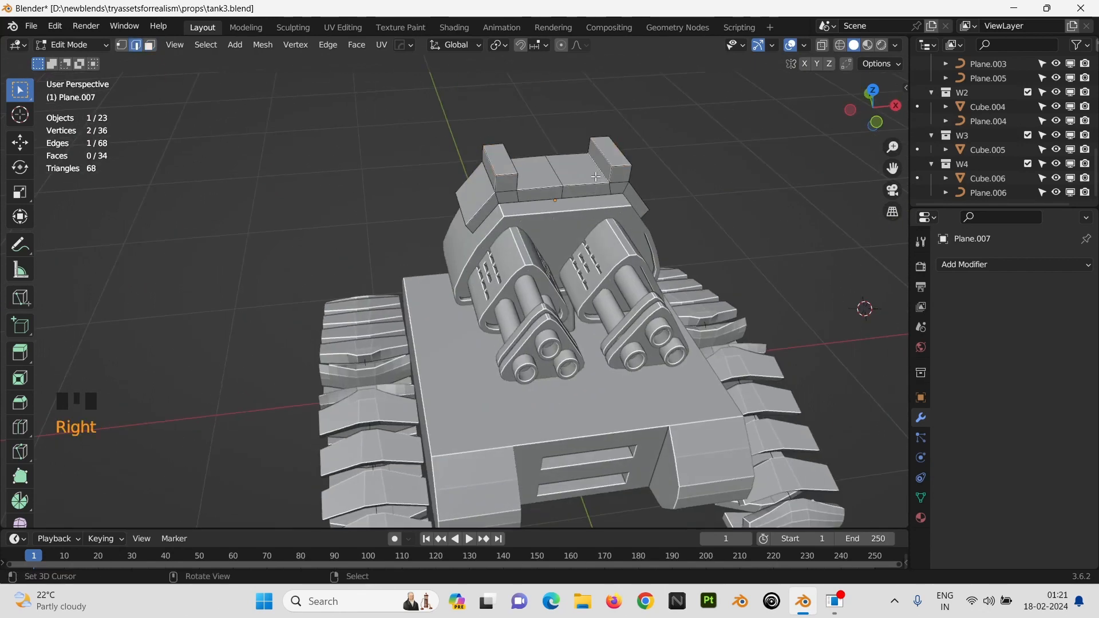
middle_click_drag(503, 174, 495, 207)
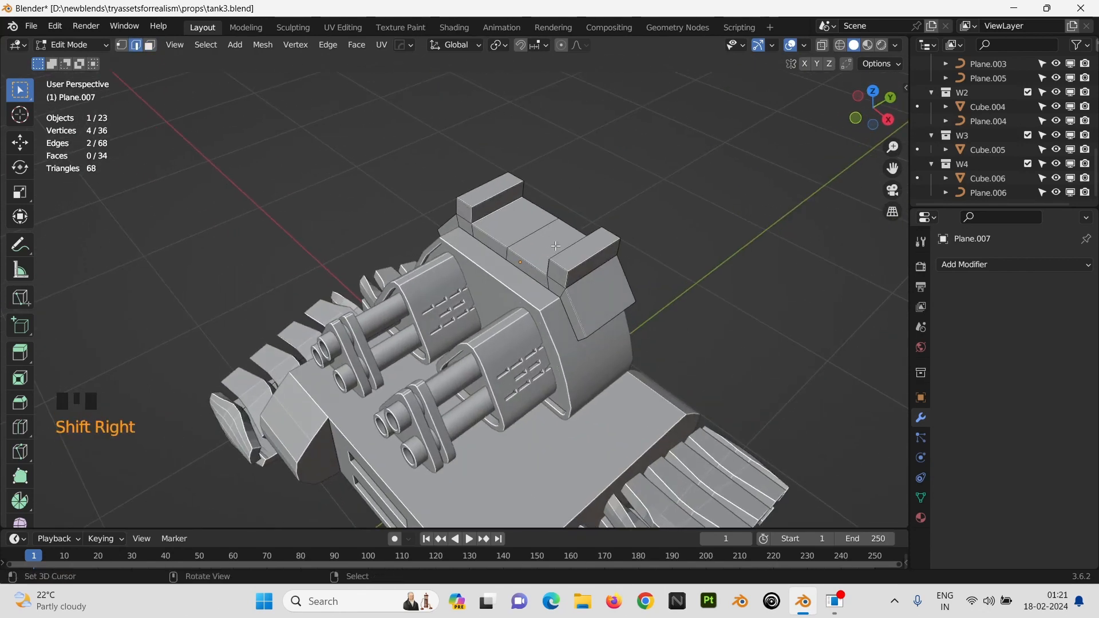
key("g")
key("z")
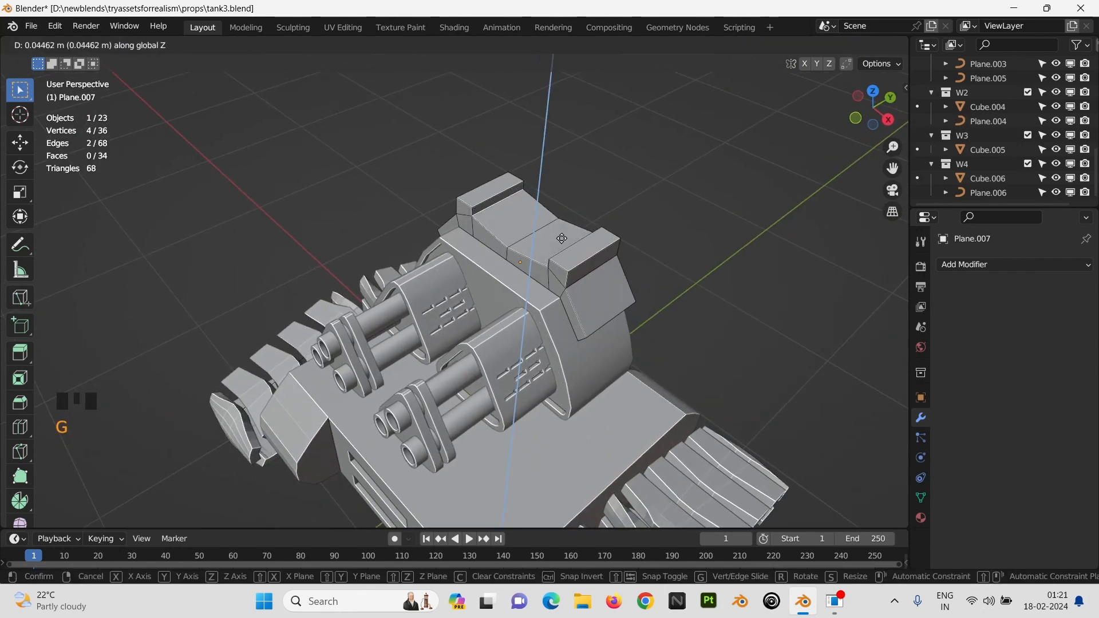
right_click(563, 236)
Step: Move the middle top edge of the turret plate along Z by about 0.04 m and leave mesh editing
right_click(532, 231)
key("g")
key("z")
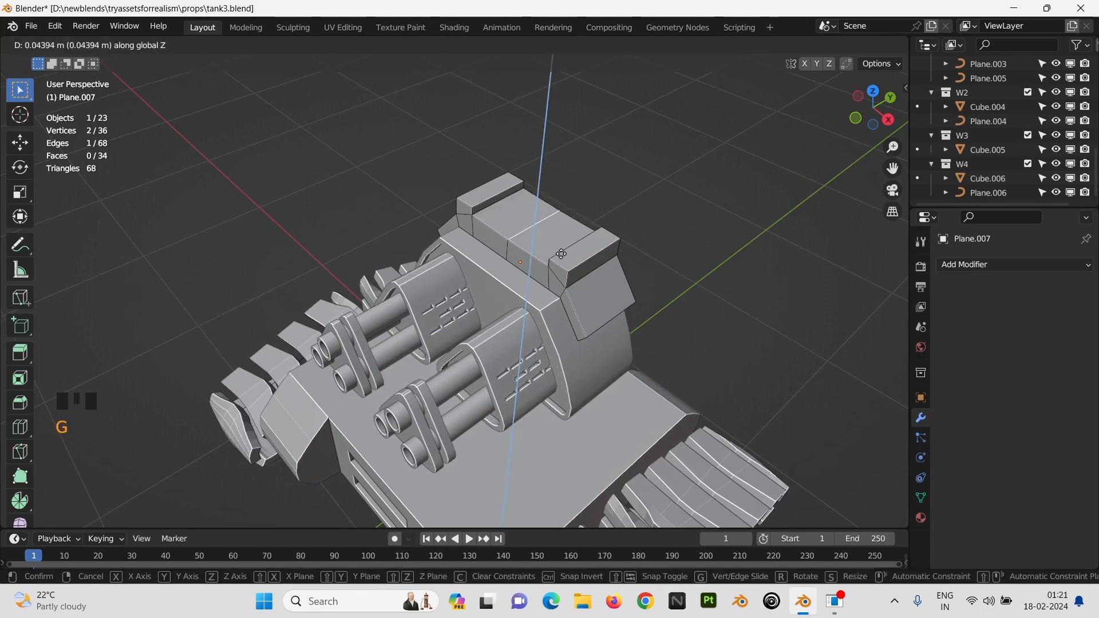
left_click(560, 260)
key("Tab")
Step: Add a mesh circle at the 3D cursor on the rear of the turret and resize it
middle_click_drag(561, 260, 404, 208)
scroll(516, 238, "down", 2)
middle_click_drag(515, 238, 482, 218)
scroll(462, 250, "up", 5)
key("shift+a")
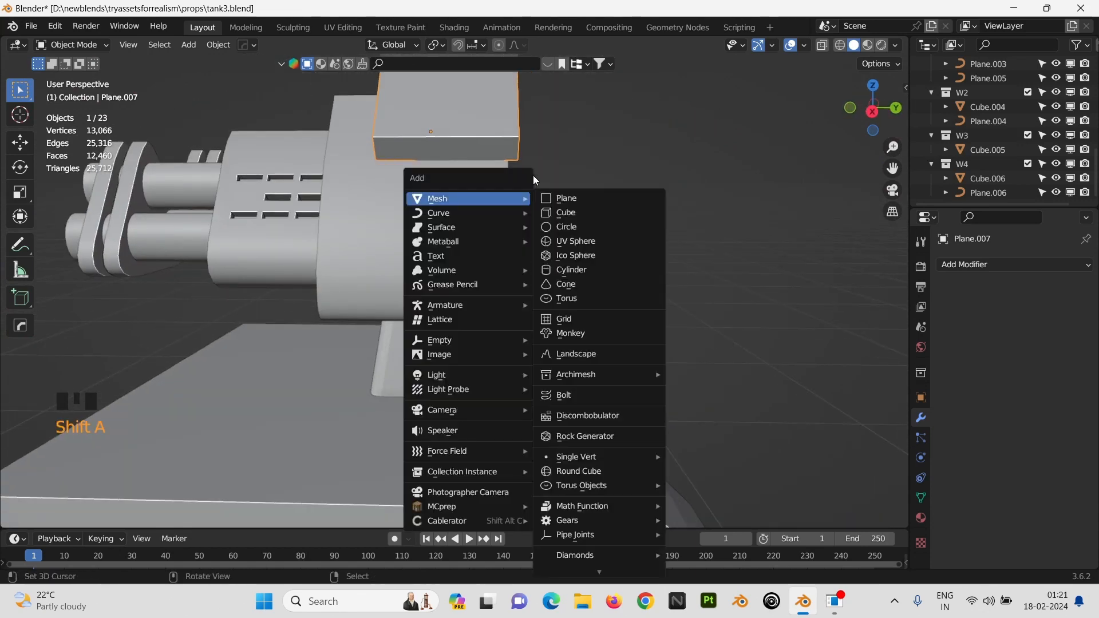
left_click(616, 228)
key("s")
left_click(571, 245)
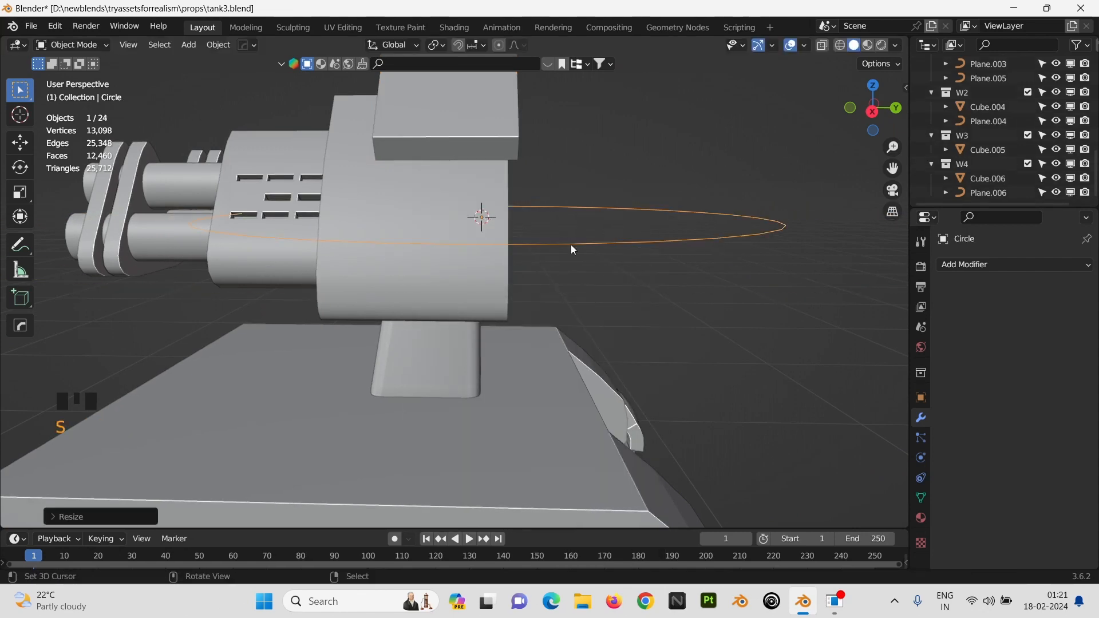
Step: Rotate the circle 90° about Y and scale it down to roughly a third of its size
type("ry90")
key("Return")
key("s")
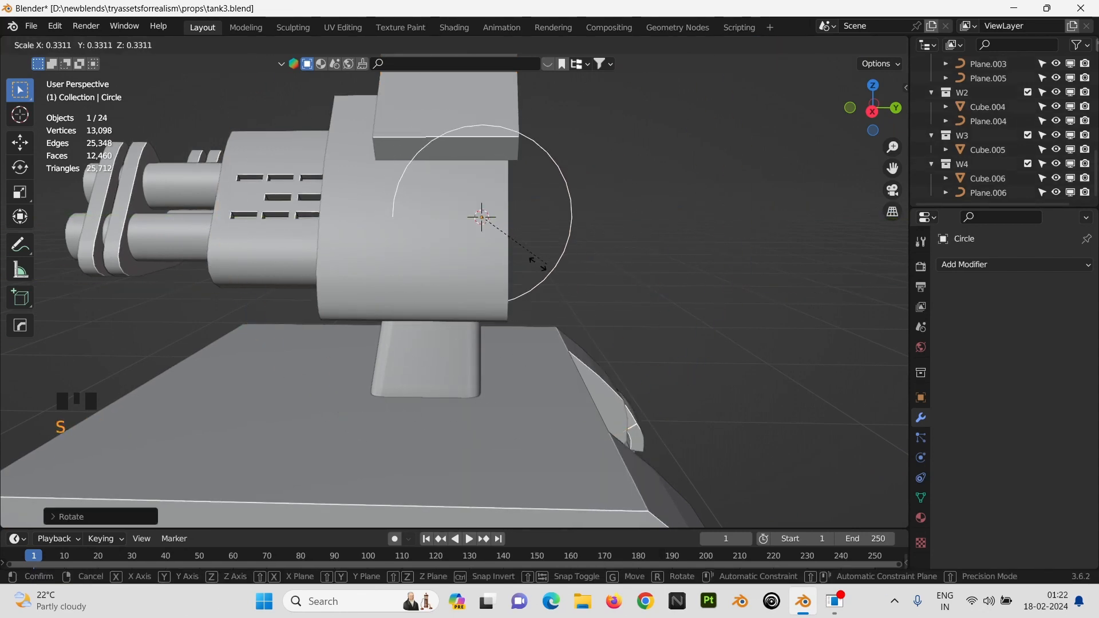
left_click(558, 278)
Step: Move the circle just under 0.3 m along Y behind the turret and rotate it 90° about Z
middle_click_drag(625, 294, 610, 310)
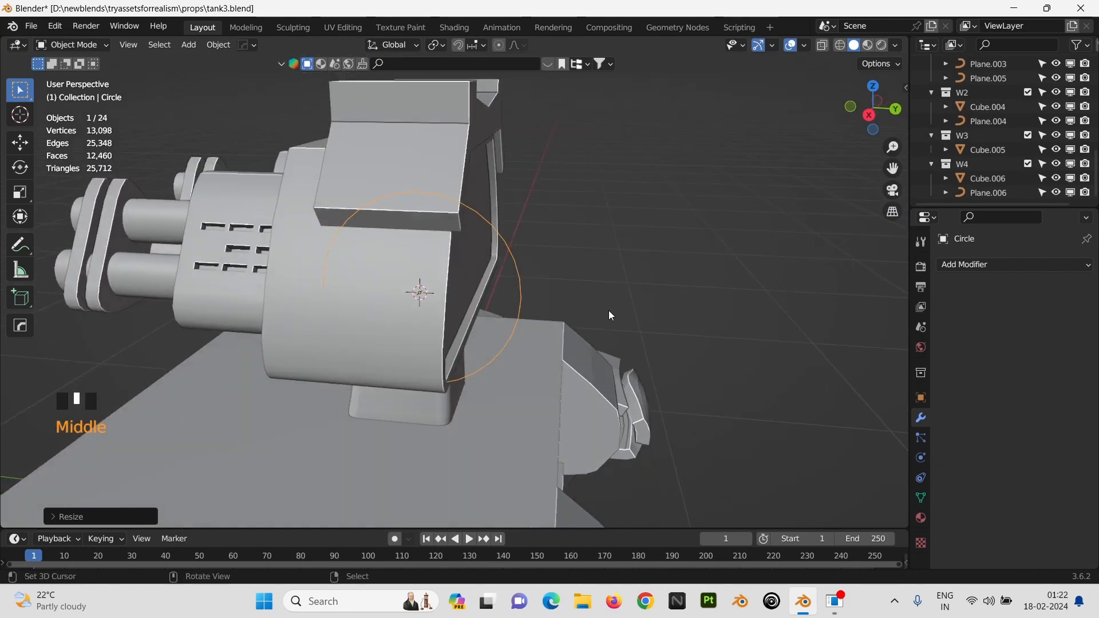
key("g")
key("y")
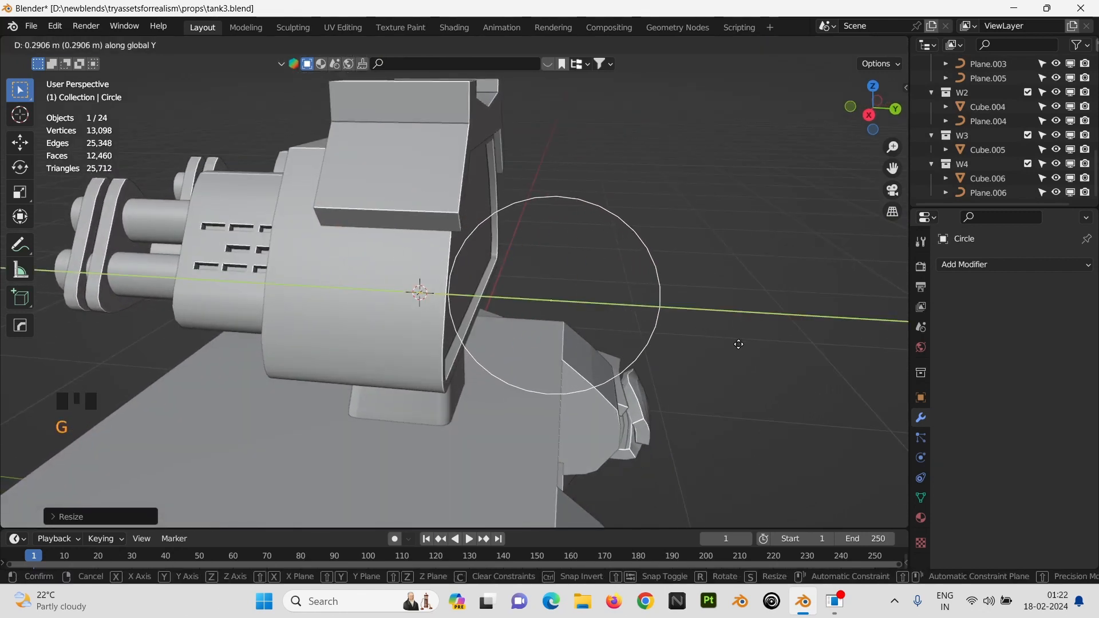
left_click(713, 353)
mouse_move(713, 353)
middle_mouse_down()
mouse_move(565, 338)
mouse_move(464, 290)
mouse_move(730, 359)
middle_mouse_up()
key("r")
key("z")
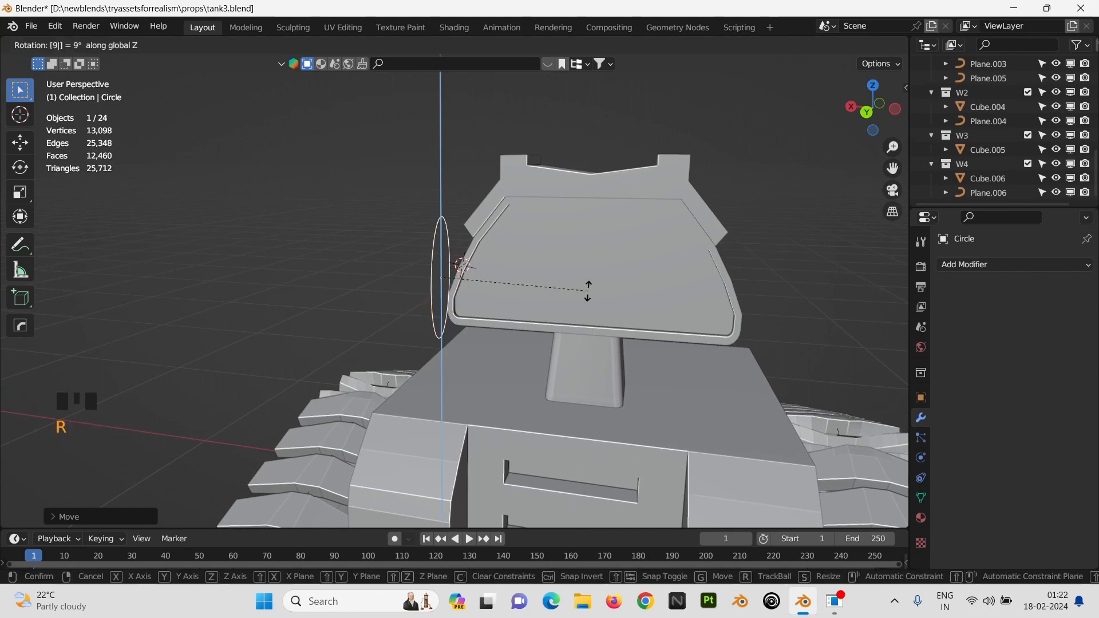
key("0")
key("Return")
Step: Delete the circle's vertices on the side facing the turret's centre, leaving an open arc
scroll(503, 272, "up", 2)
key("Tab")
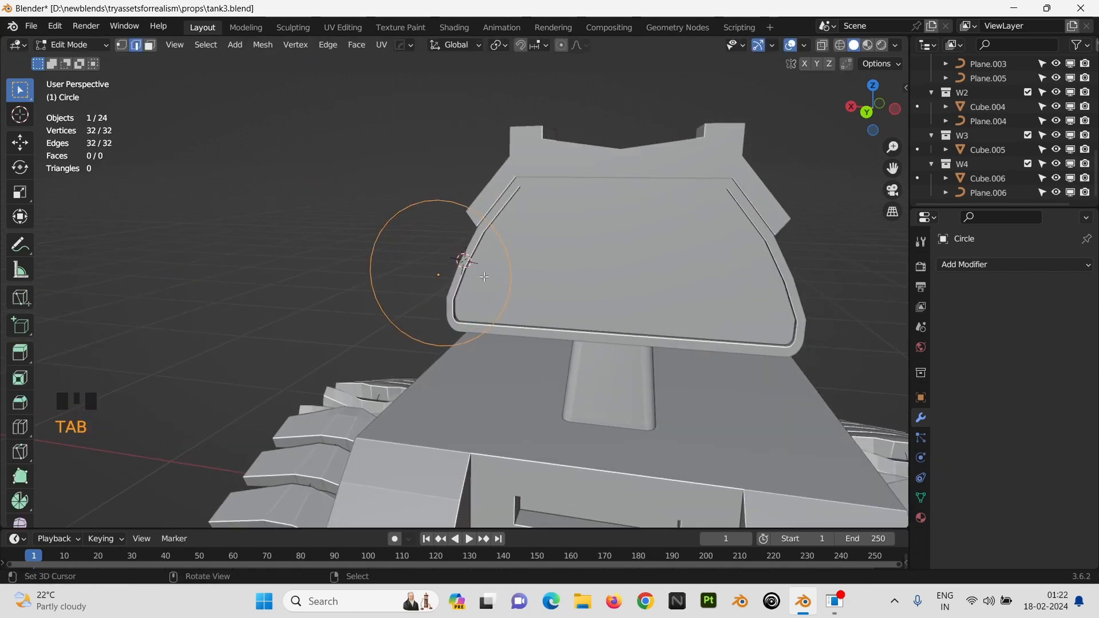
middle_click_drag(485, 277, 518, 278)
right_click(464, 182)
right_click(504, 342, "ctrl")
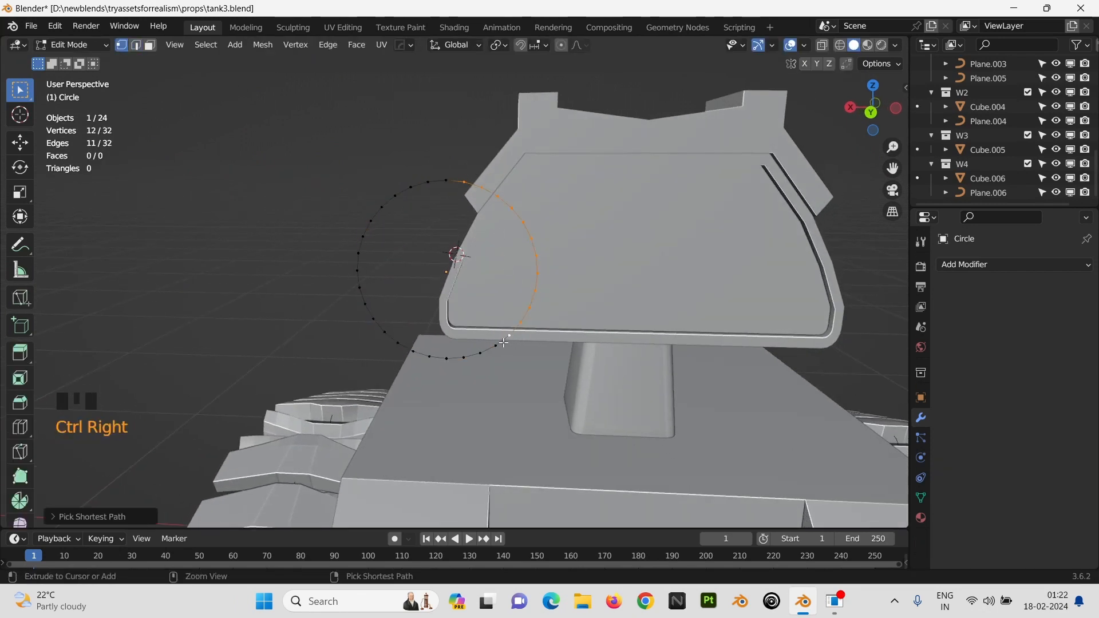
key("x")
left_click(457, 314)
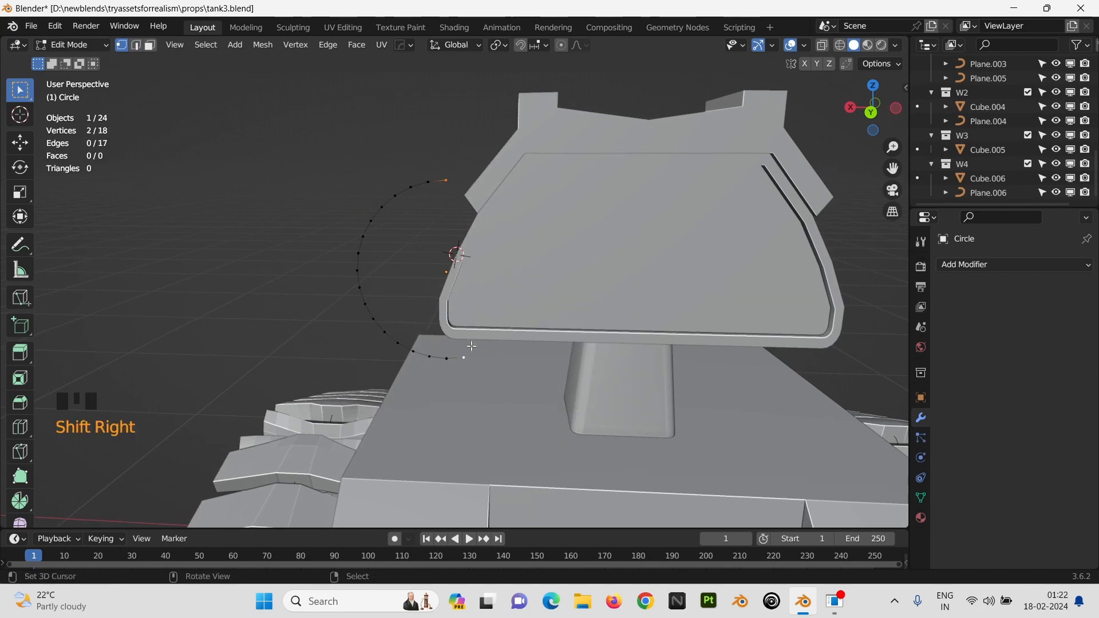
Step: Extrude the arc's two end vertices about 0.2 m along X toward the turret's centre and leave mesh editing
key("e")
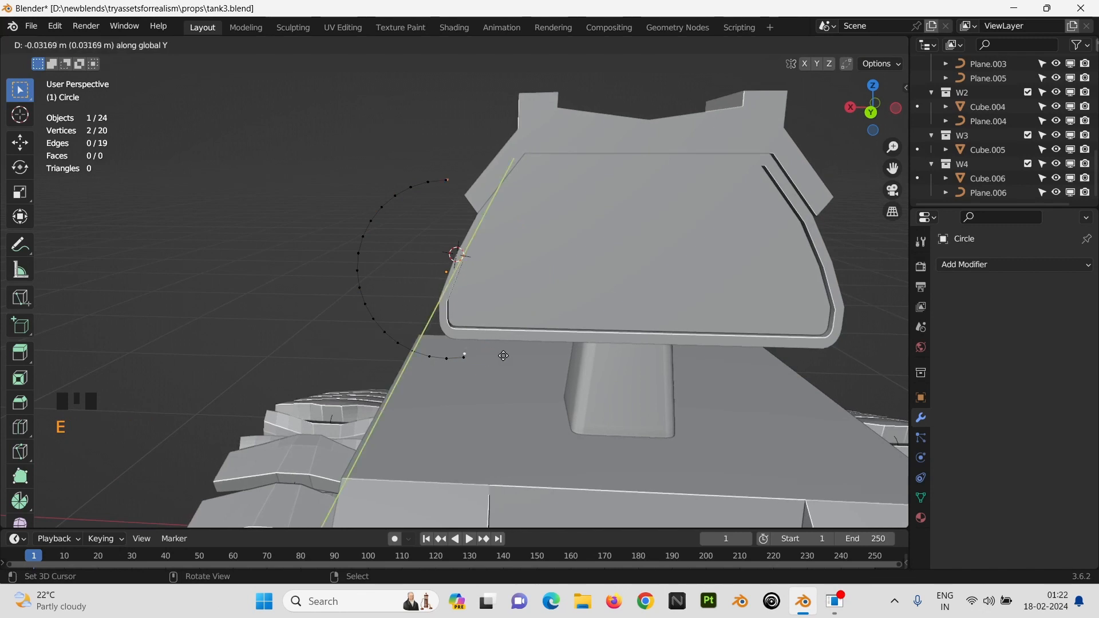
key("x")
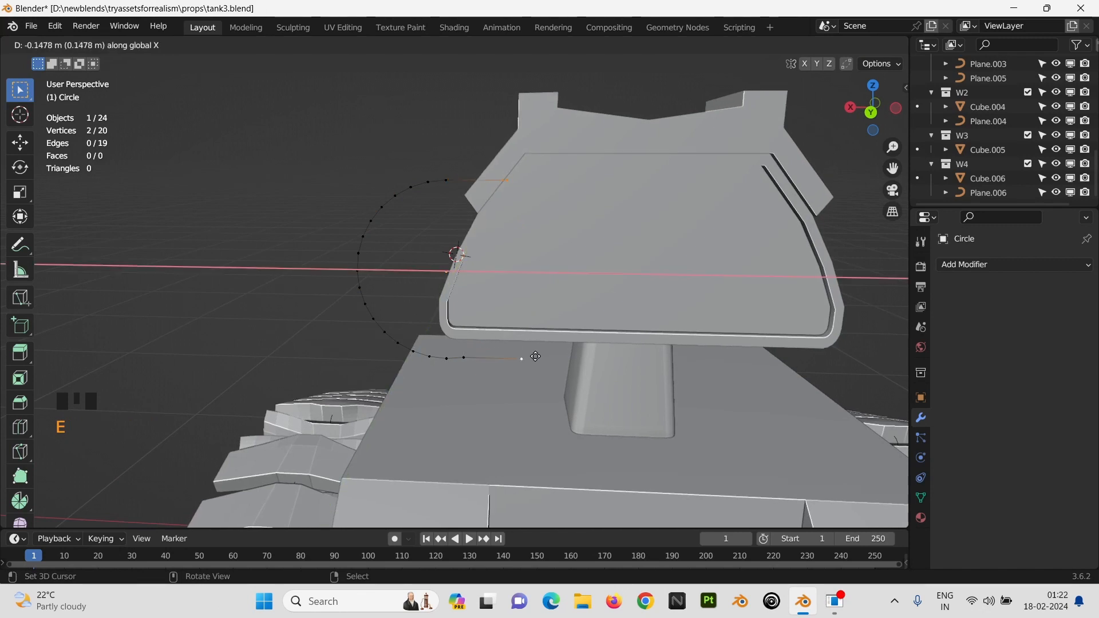
left_click(552, 359)
key("Tab")
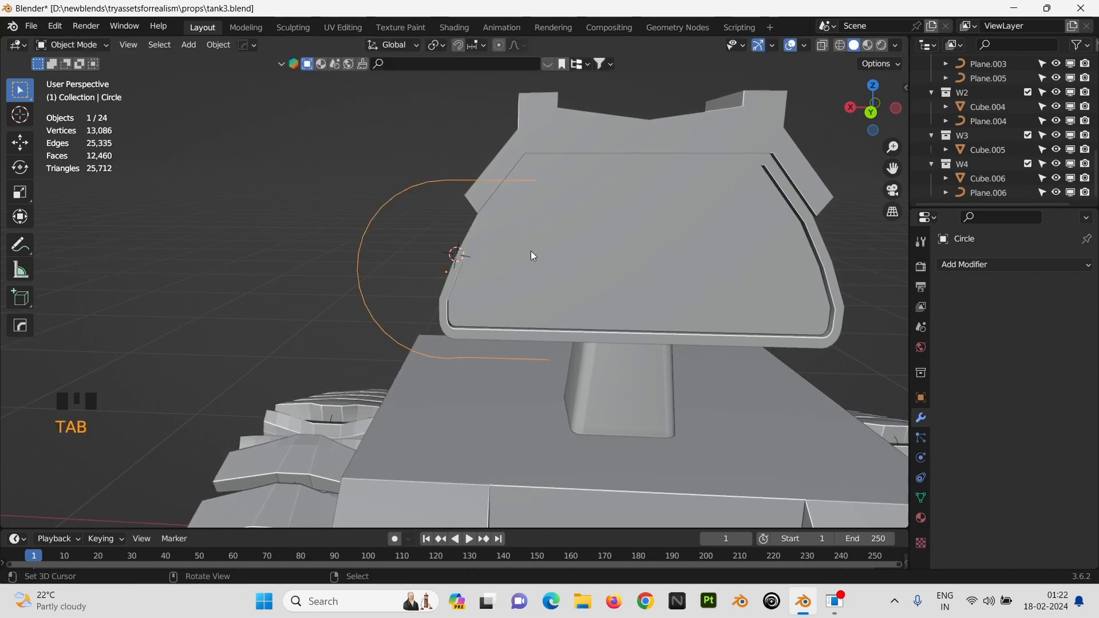
Step: Duplicate the open U-shaped outline and move the copy along X, clear of the turret
key("Tab")
middle_click_drag(531, 251, 473, 262)
key("Tab")
key("shift+d")
key("g")
key("y")
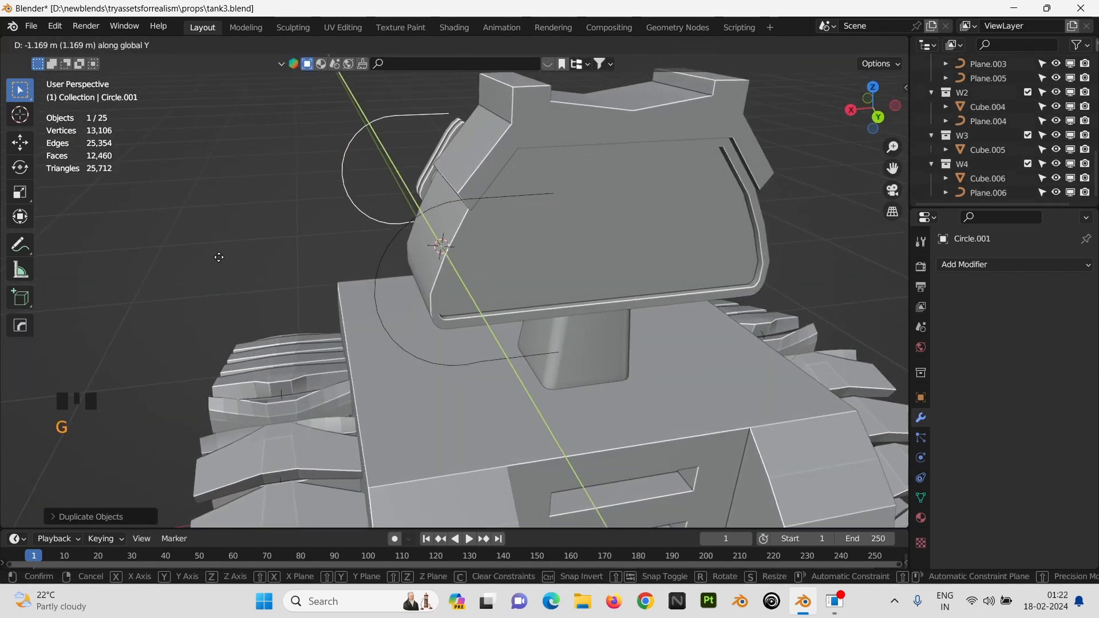
key("x")
left_click(391, 241)
Step: Join the two open ends of the original outline with an edge and fill the closed outline with a face
left_click(391, 242)
key("Tab")
scroll(390, 241, "up", 2)
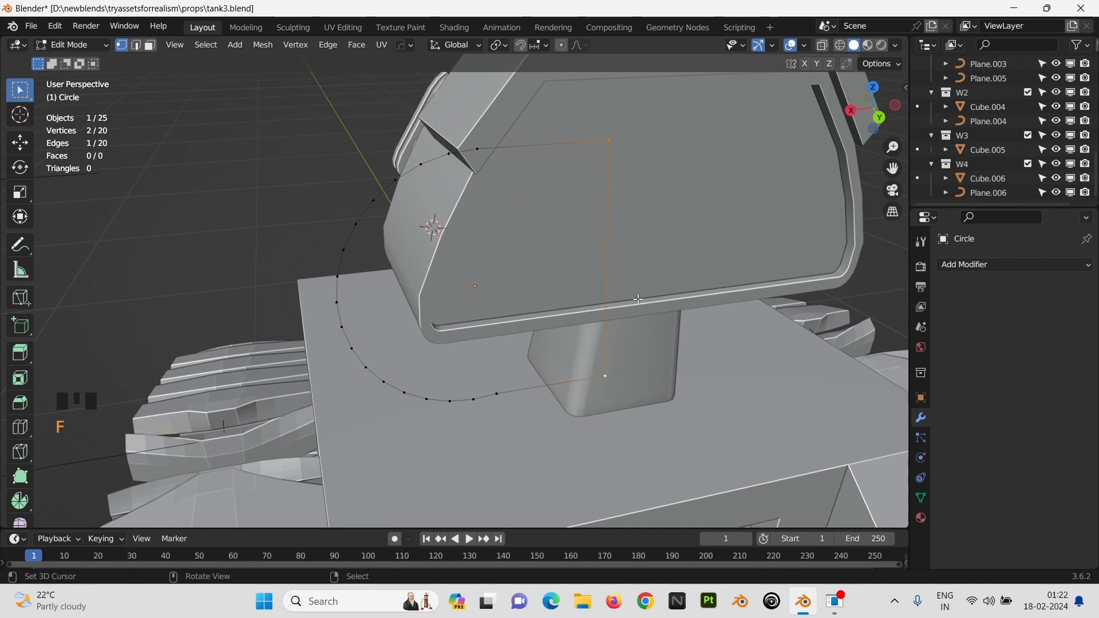
key("a")
key("a")
middle_click_drag(579, 235, 590, 268)
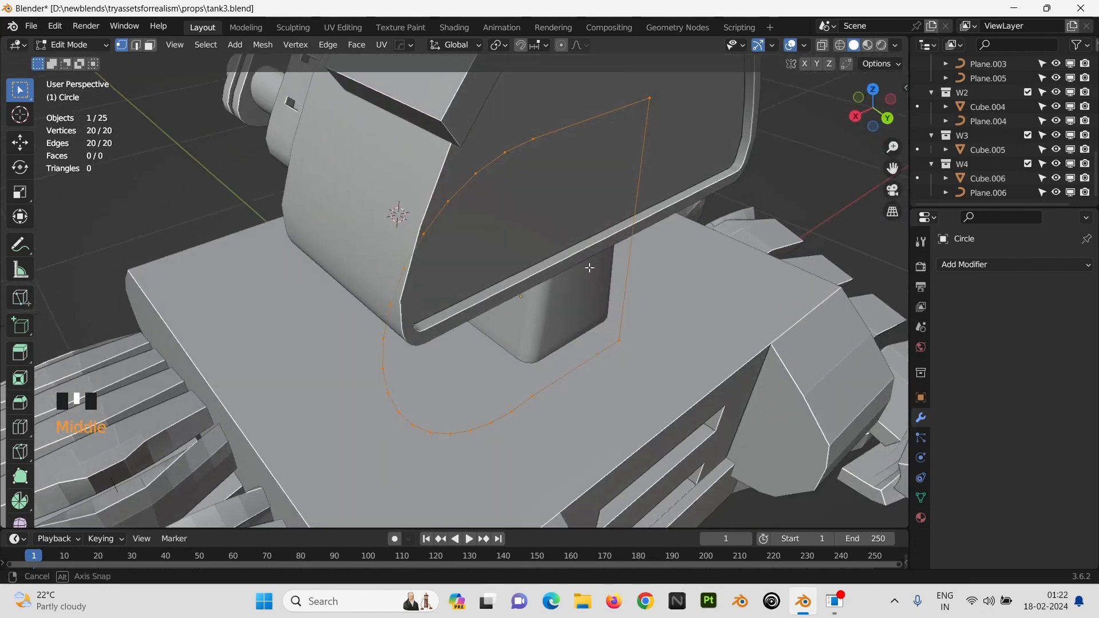
scroll(590, 267, "down", 1)
key("f")
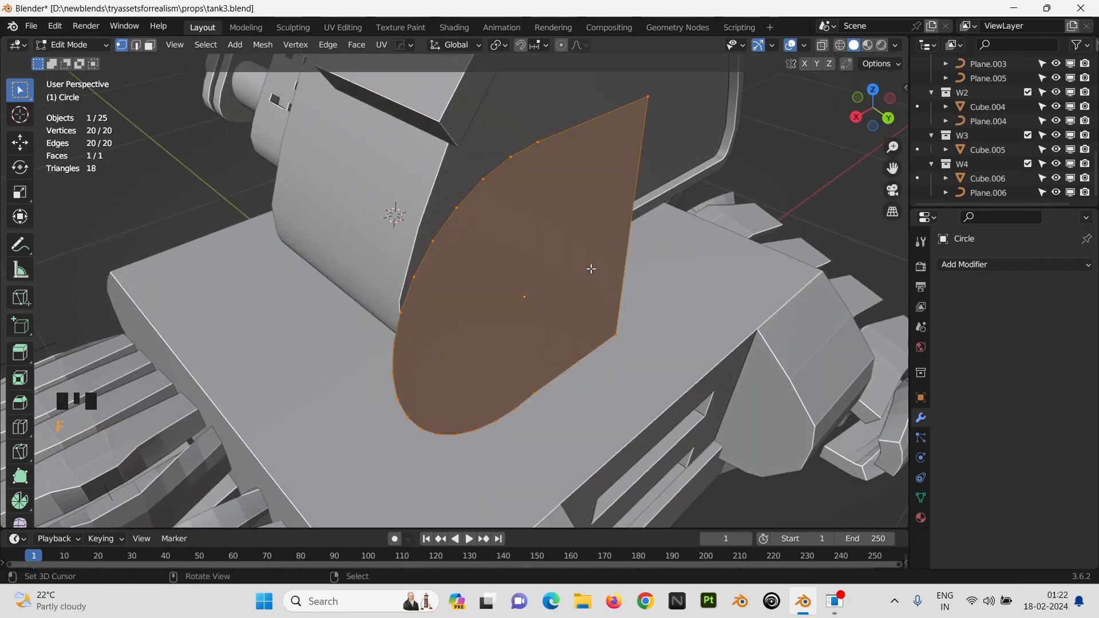
Step: Extrude the filled face about 0.1 m and move the resulting plate about -0.1 m along Y against the turret's rear
key("e")
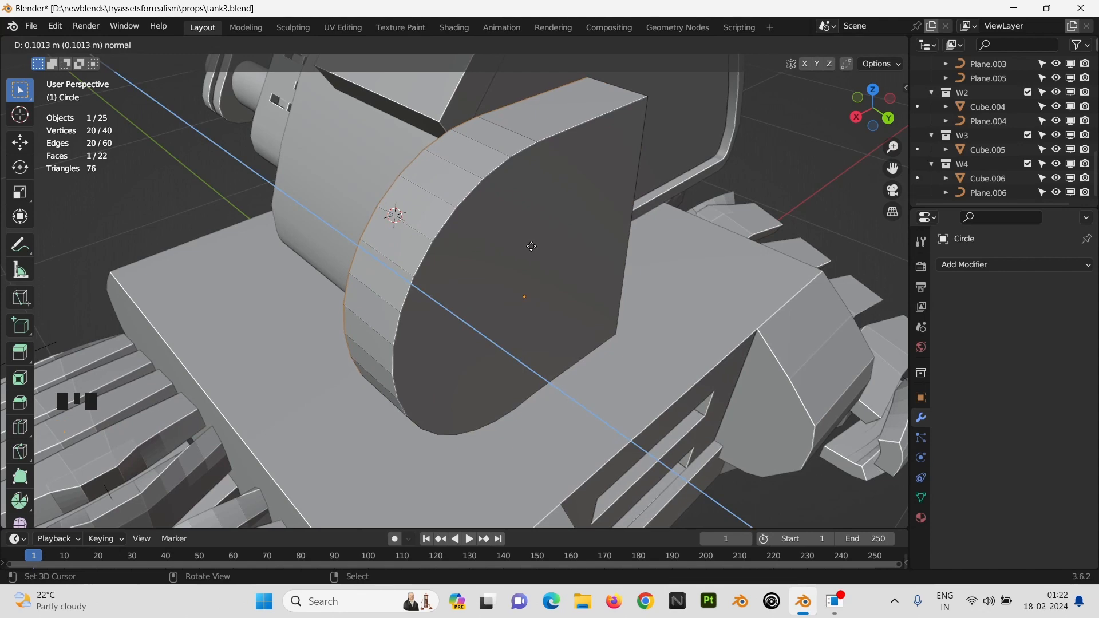
left_click(394, 244)
key("Tab")
middle_click_drag(393, 243, 536, 301)
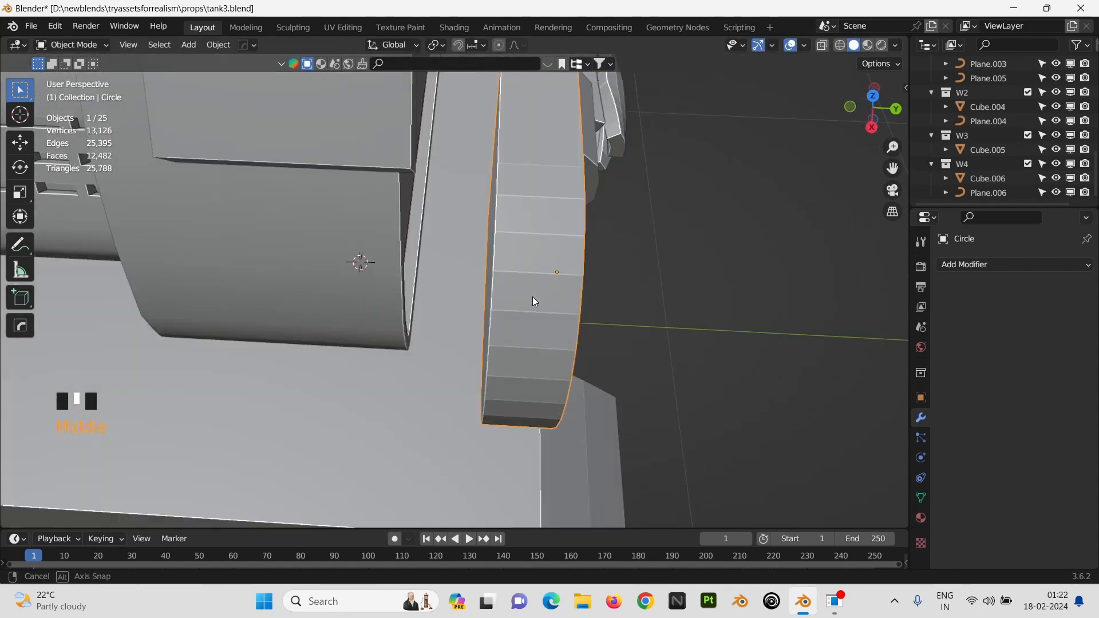
key("g")
key("y")
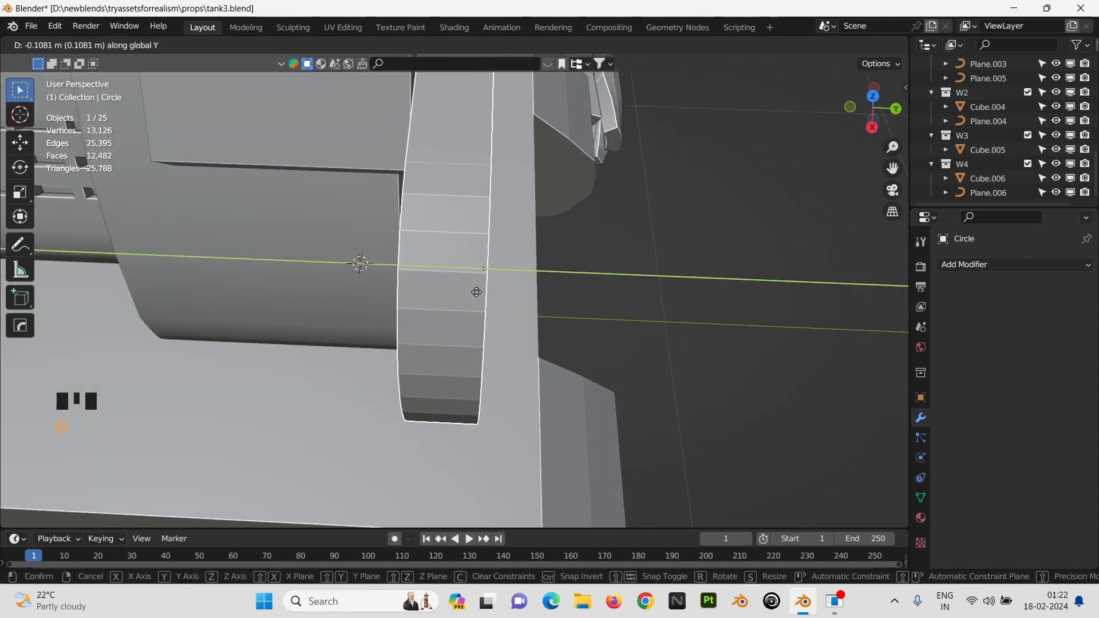
left_click(477, 292)
Step: Shade the rounded plate smooth and place a duplicate of it farther behind the turret along Y
right_click(479, 256)
left_click(480, 256)
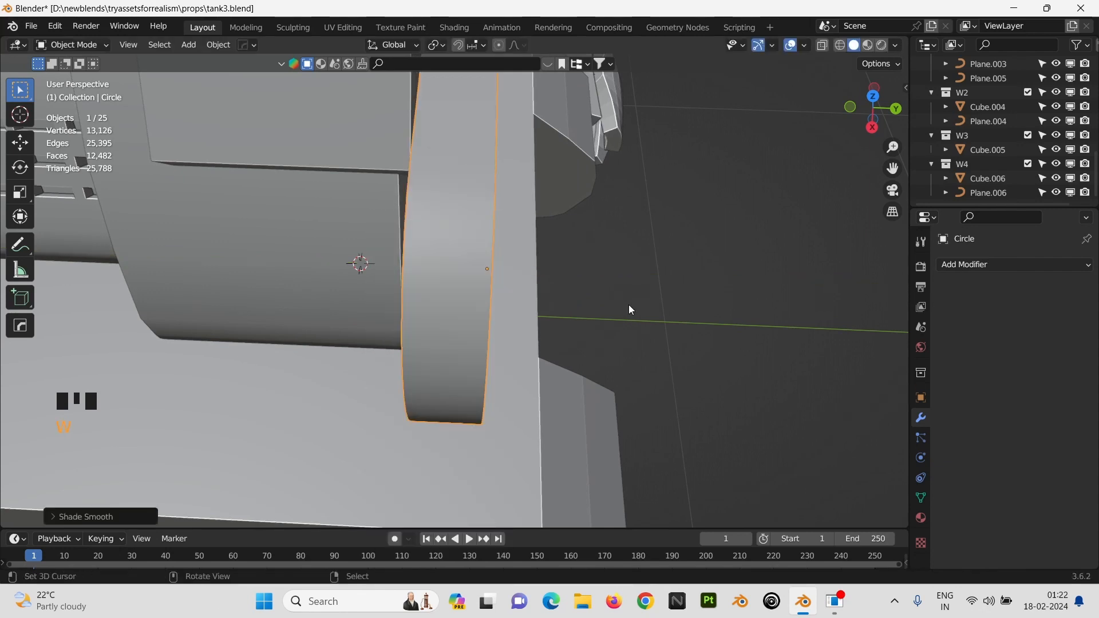
key("shift+d")
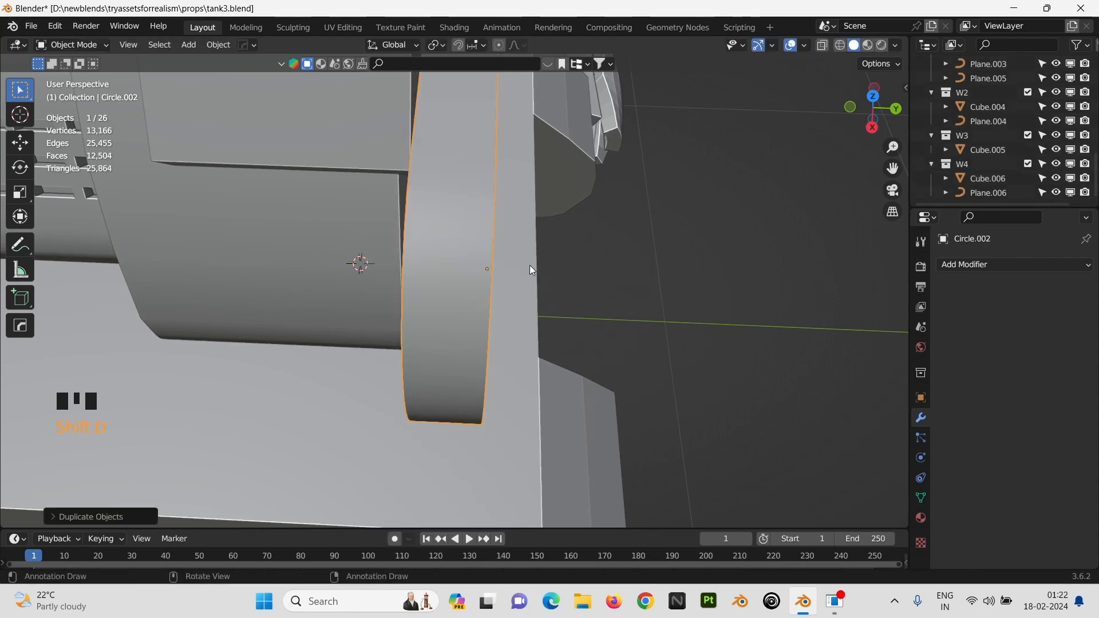
key("y")
left_click(753, 309)
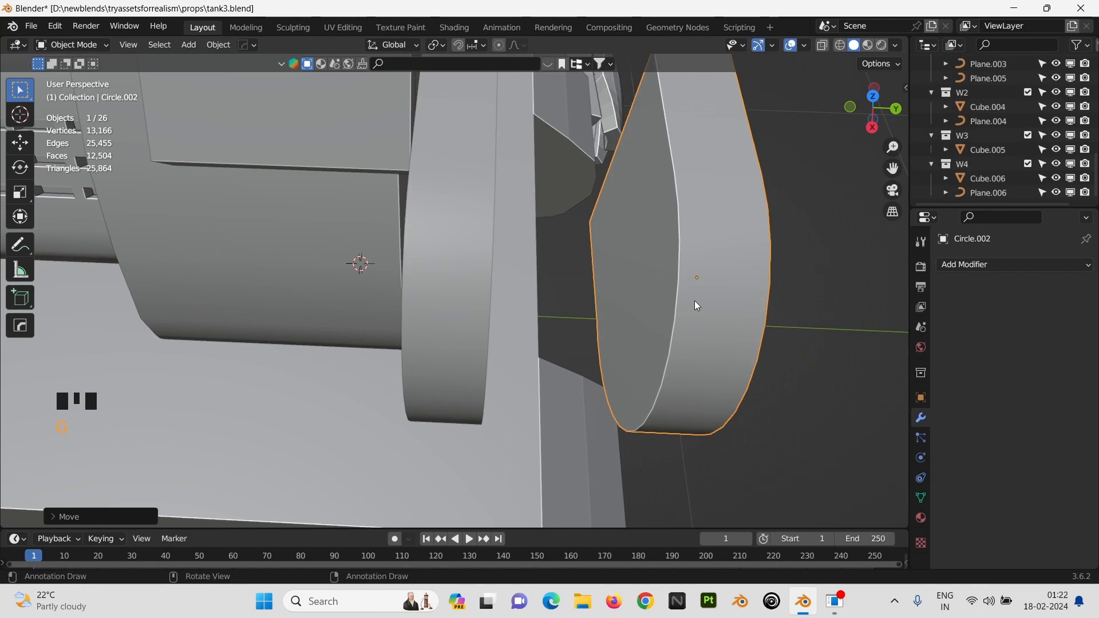
Step: Add a cylinder at the top of the duplicated open outline and scale it down to fit
middle_click_drag(697, 306, 554, 409)
scroll(643, 380, "down", 3)
scroll(654, 304, "up", 2)
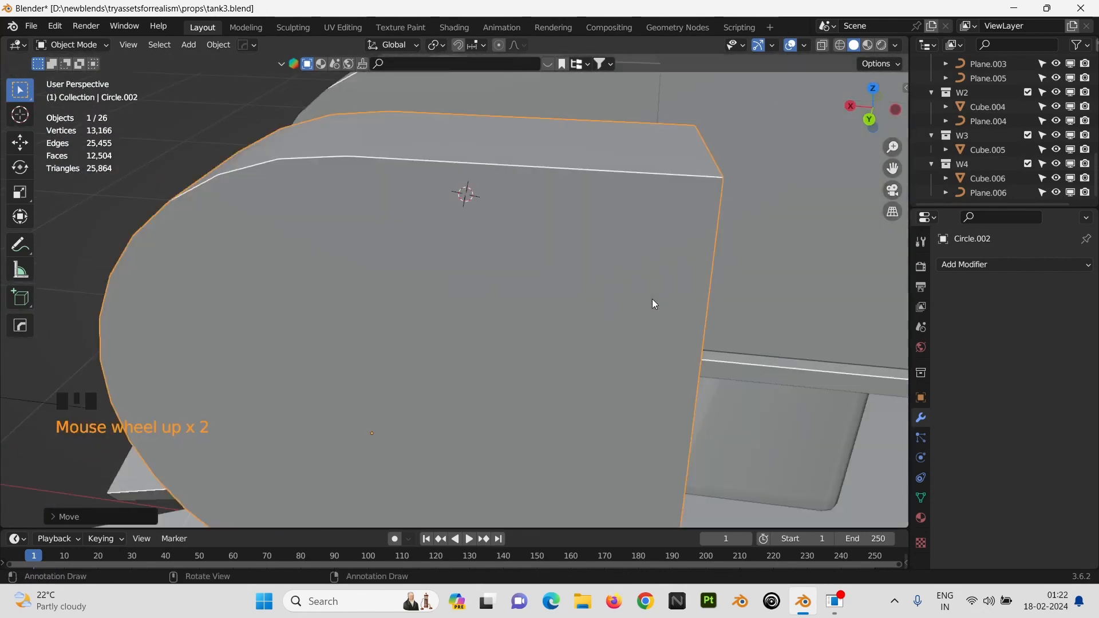
scroll(449, 314, "down", 4)
scroll(450, 314, "up", 2)
middle_click_drag(187, 206, 555, 256, "shift")
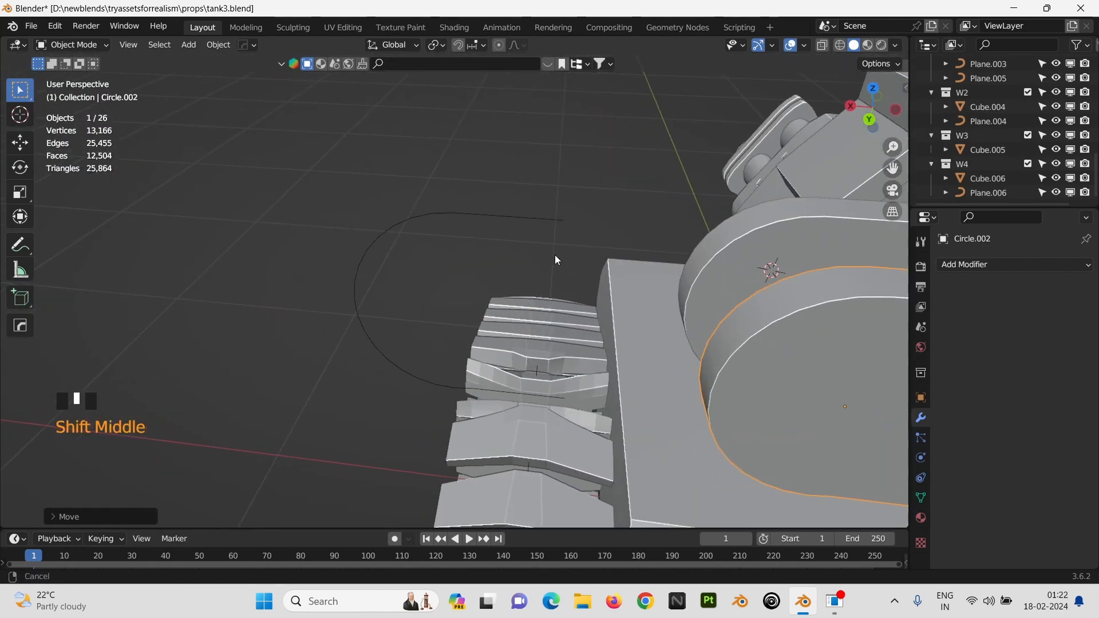
right_click(462, 223)
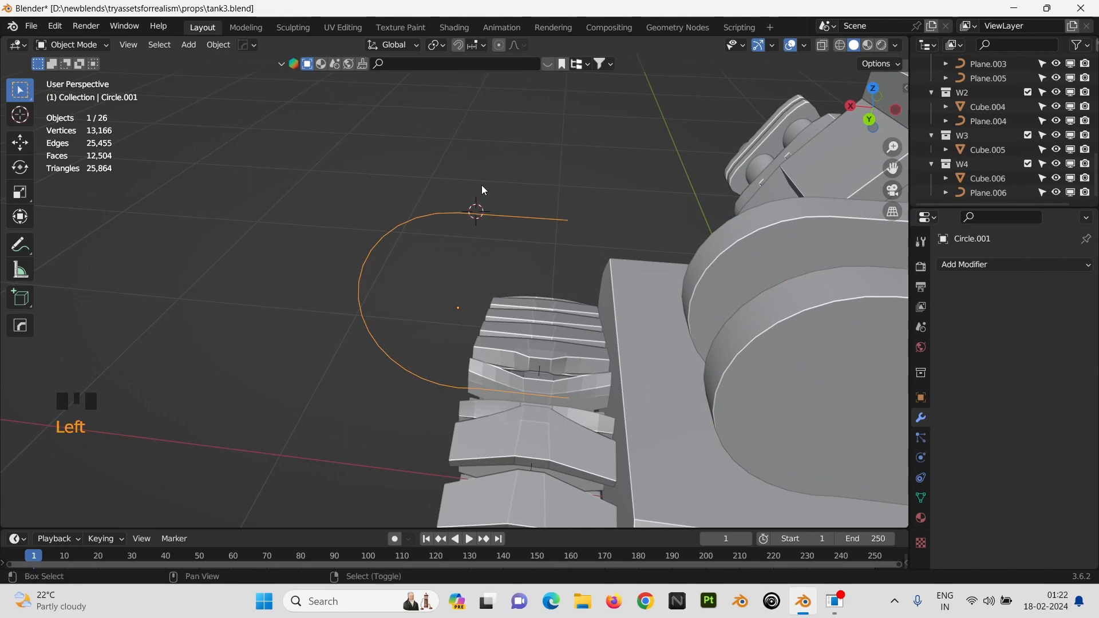
key("shift+a")
mouse_move(483, 189)
left_click(546, 259)
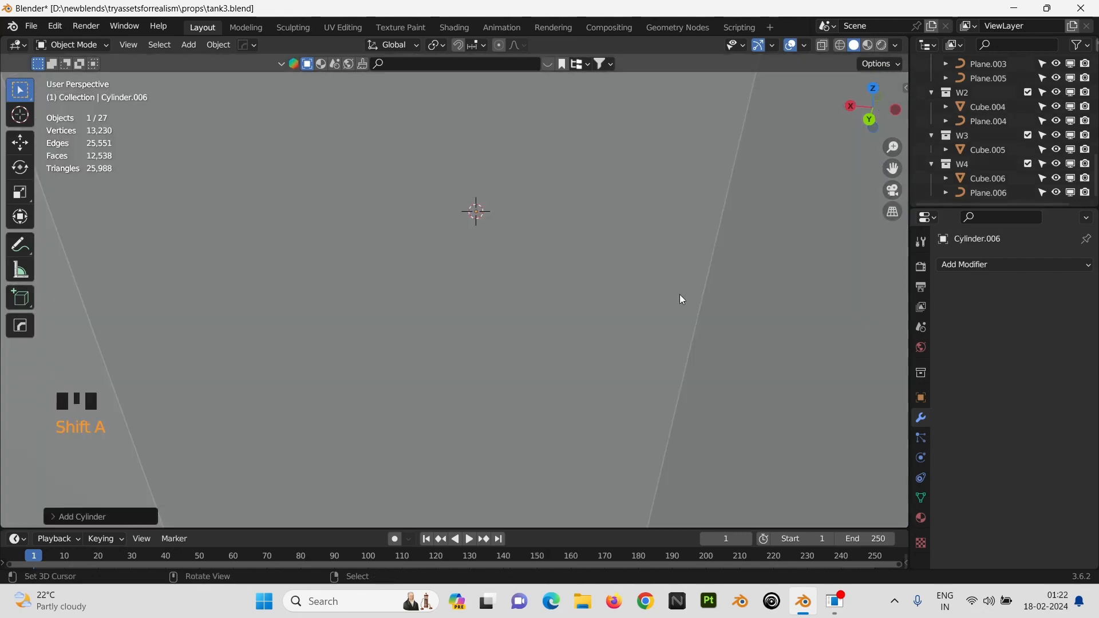
key("s")
left_click(471, 234)
Step: Rotate the cylinder 90° to lie along Y and scale it down further
type("ry90")
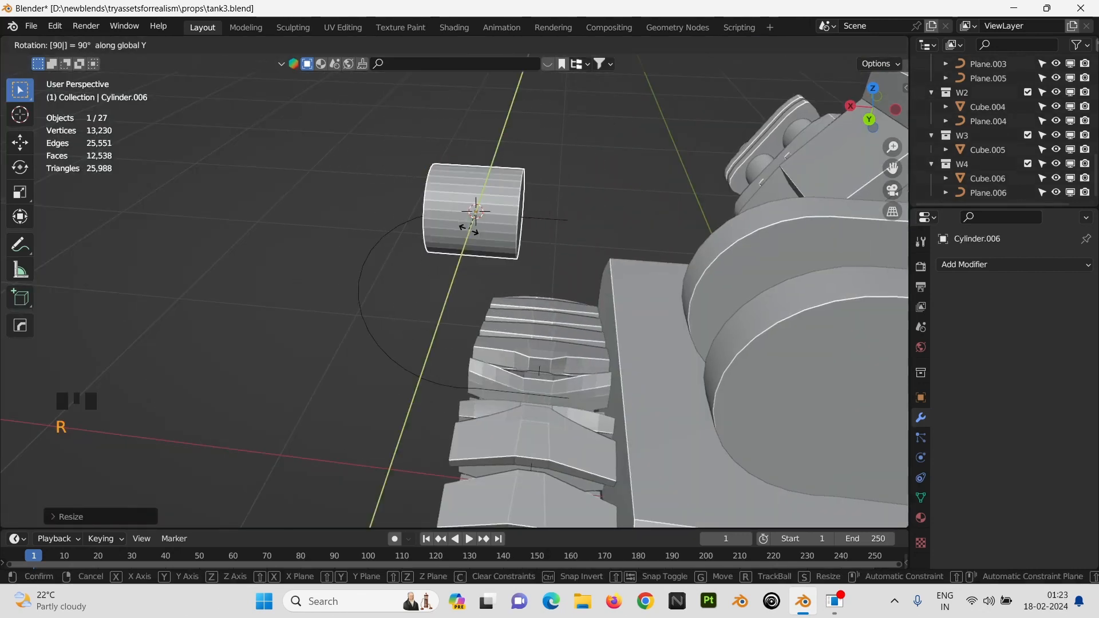
key("Return")
key("s")
left_click(522, 258)
middle_click_drag(523, 257, 635, 157)
Step: Shade the cylinder smooth and stretch it along Y to more than twice its length
right_click(602, 143)
left_click(602, 143)
key("s")
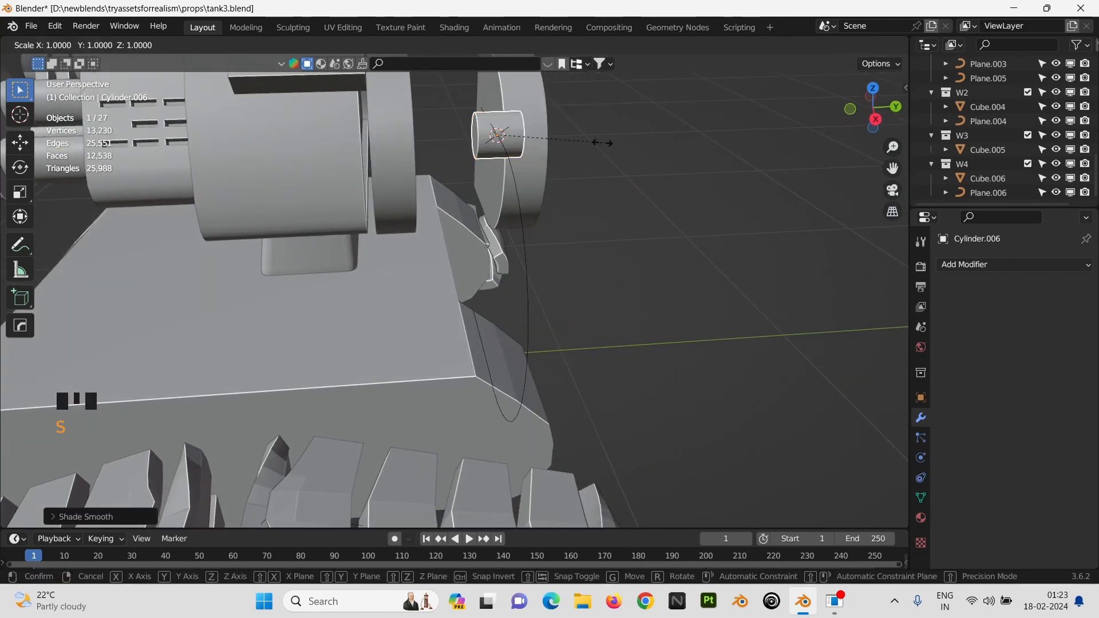
key("y")
left_click(801, 167)
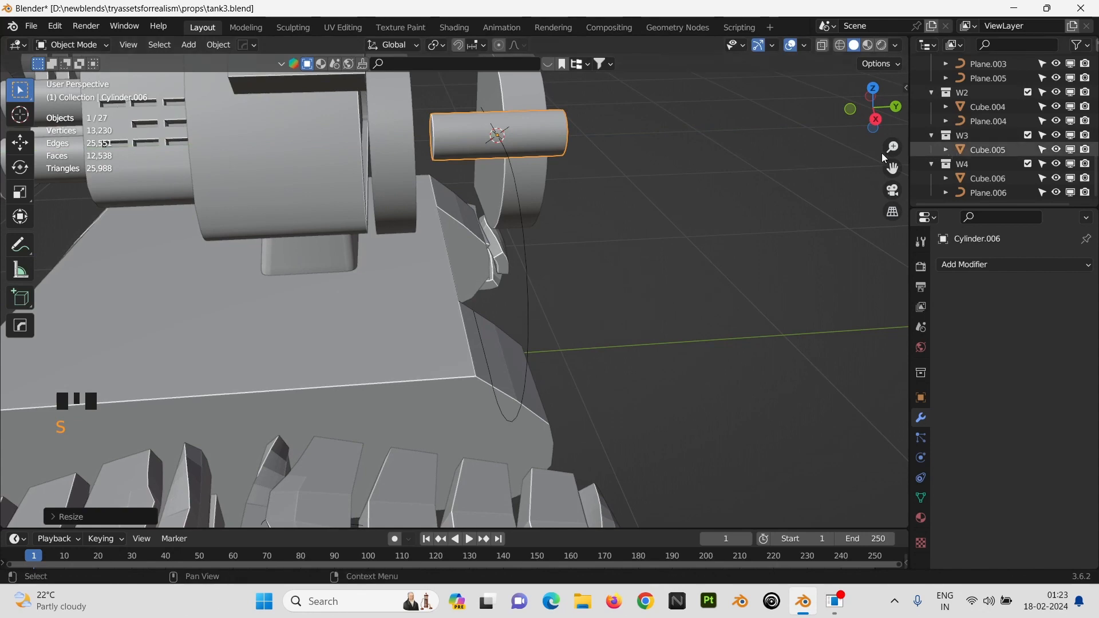
Step: Apply the cylinder's object transform and add an Array modifier to it
middle_click_drag(881, 153, 729, 266, "shift")
middle_click_drag(515, 313, 672, 284)
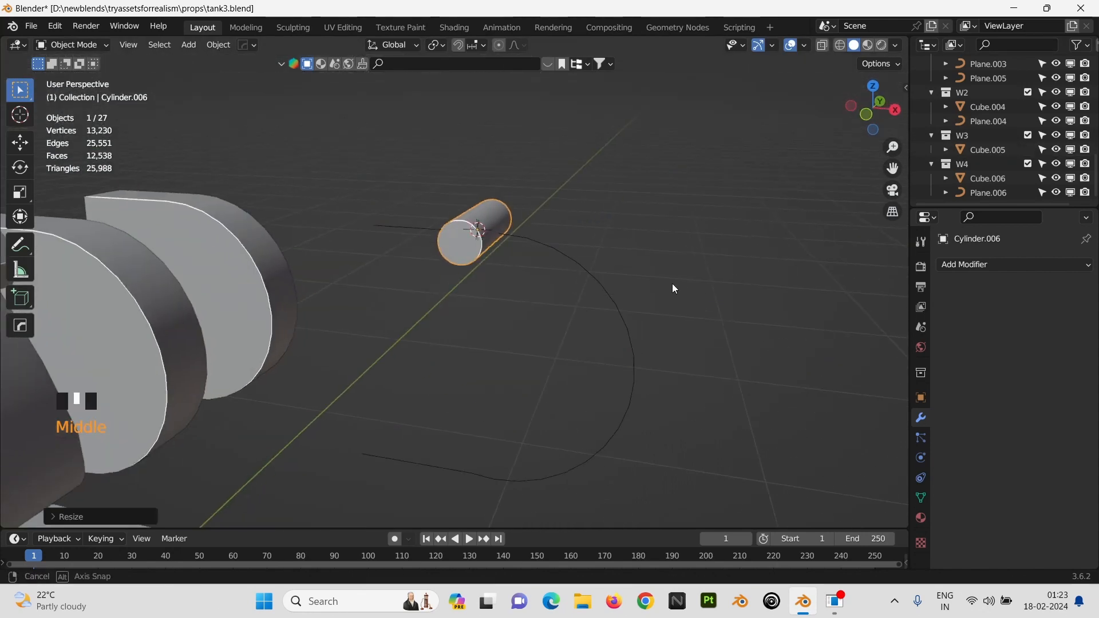
key("ctrl+a")
left_click(685, 203)
left_click(952, 267)
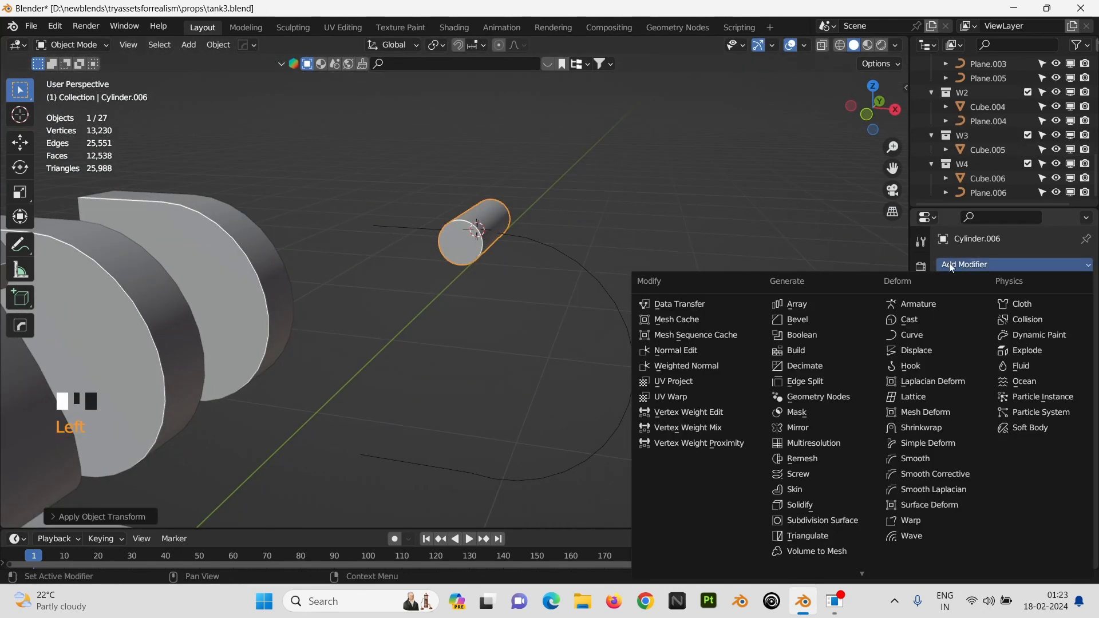
left_click(815, 312)
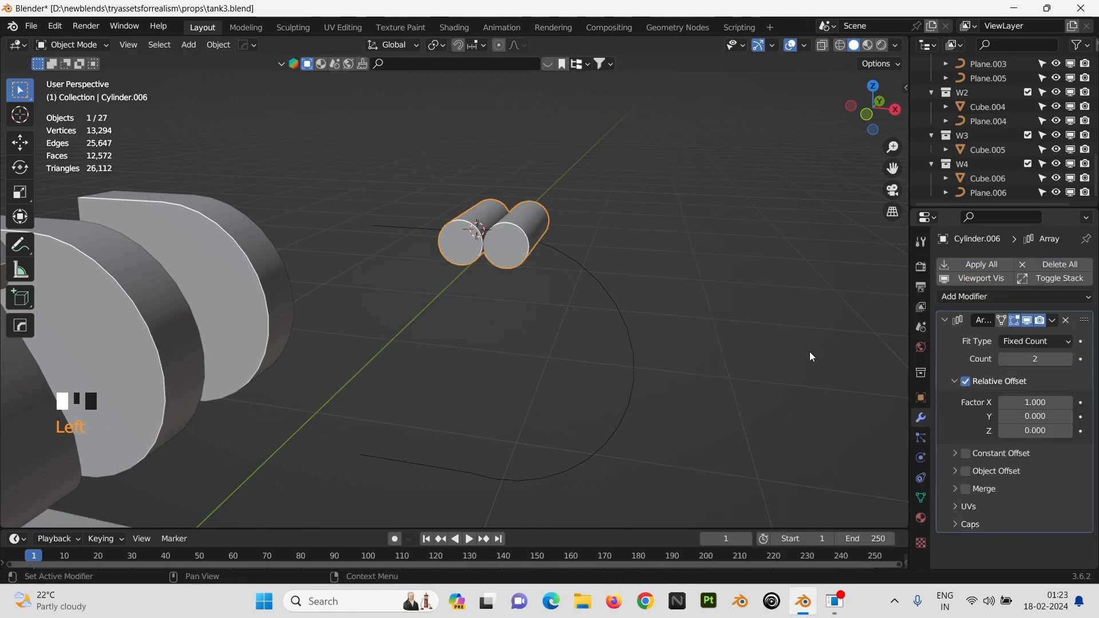
Step: Move the arrayed cylinders beyond the upper open end of the outline and add a Curve modifier to them
scroll(590, 273, "up", 3)
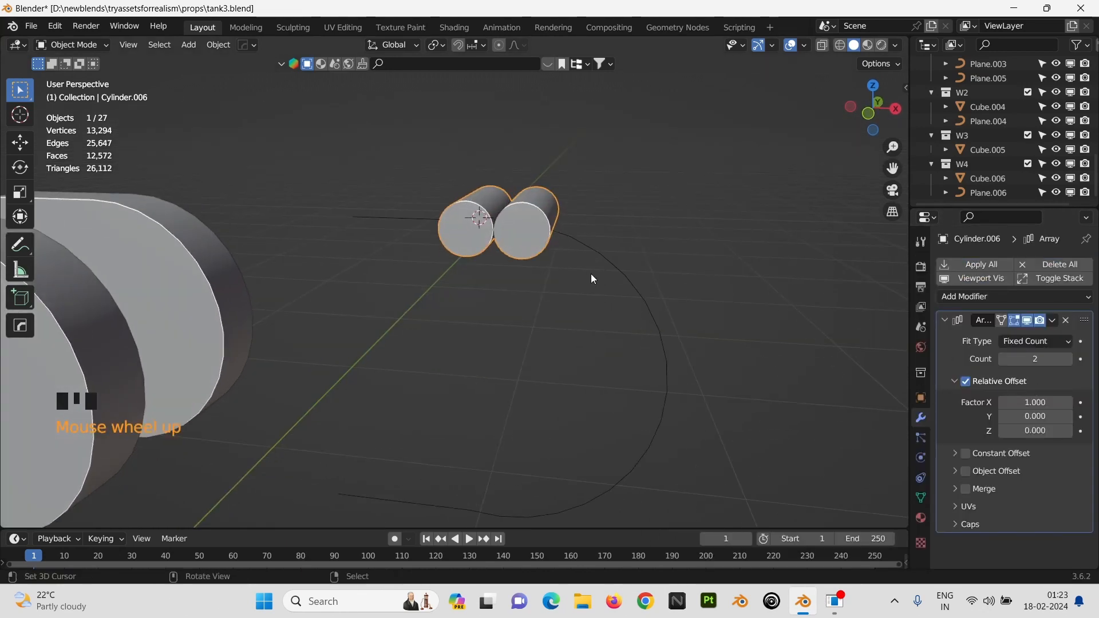
key("g")
left_click(435, 269)
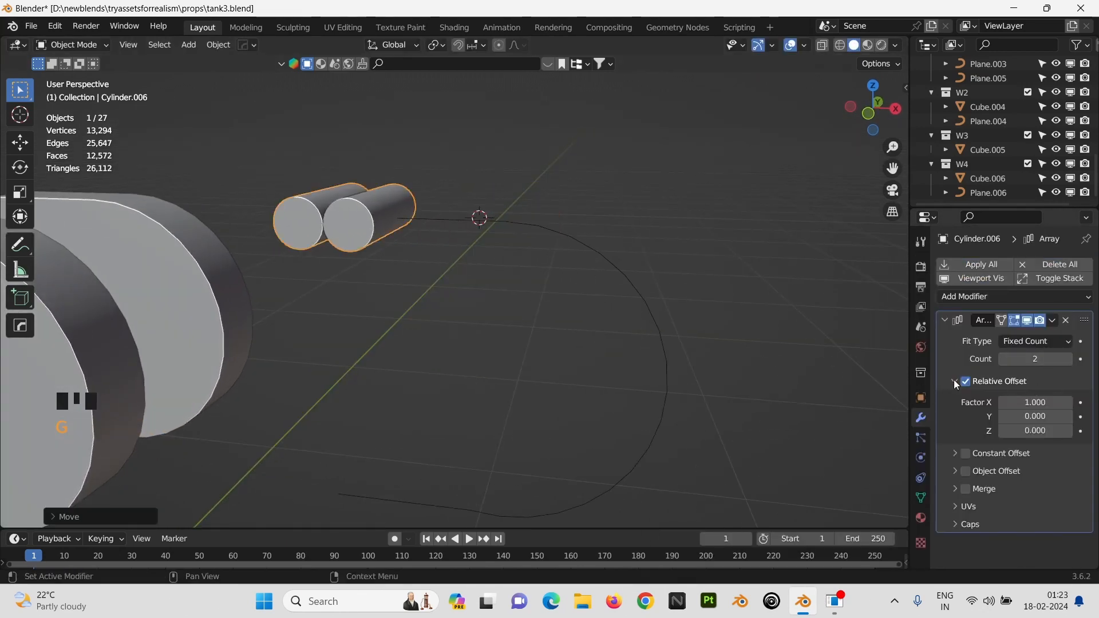
left_click(983, 297)
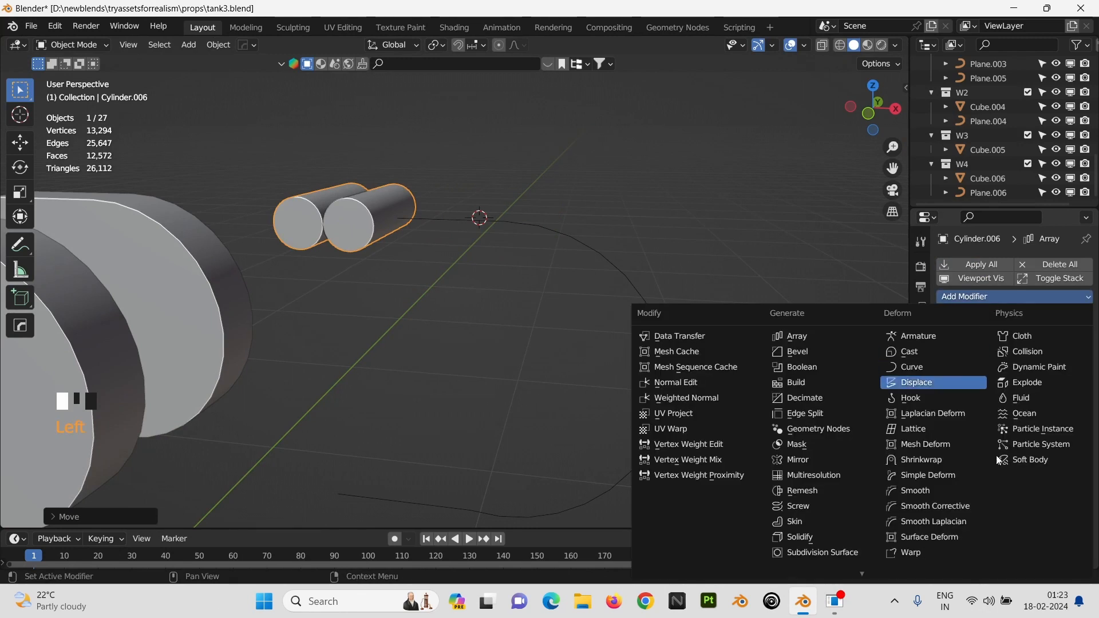
left_click(934, 369)
Step: Convert the open U-shaped outline to a curve and reselect the arrayed cylinder
left_click(637, 307)
right_click(638, 306)
mouse_move(637, 304)
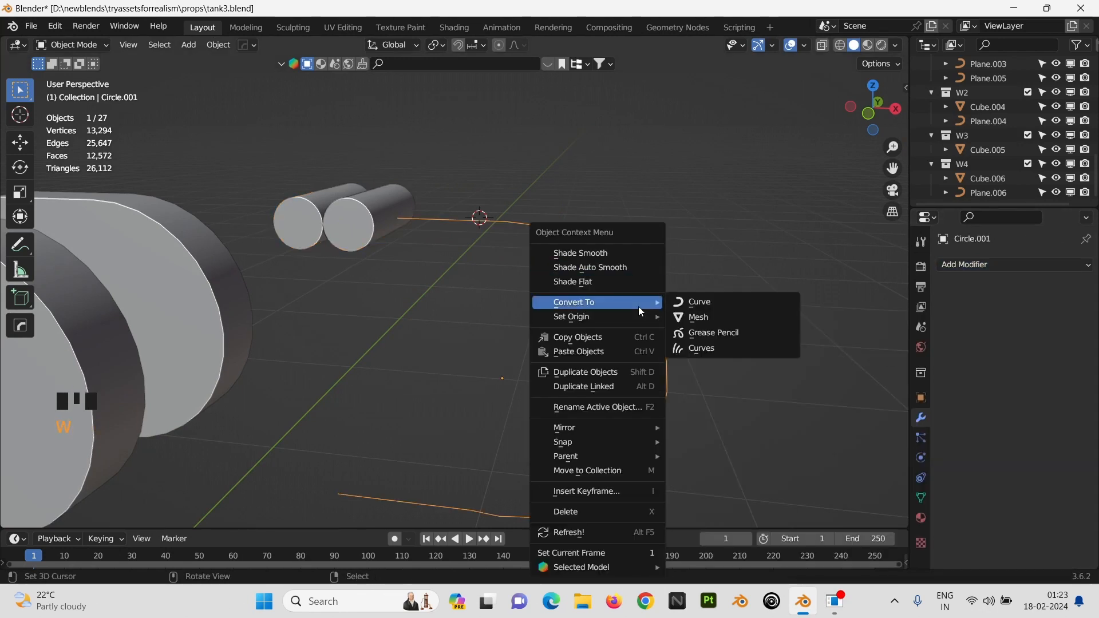
left_click(717, 303)
left_click(385, 216)
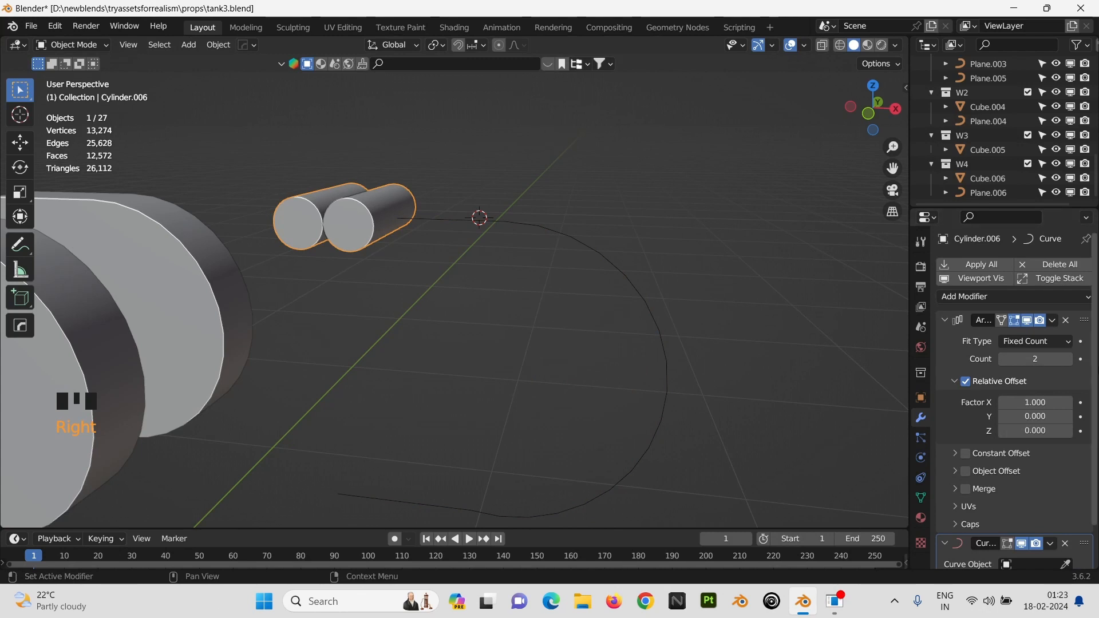
Step: Set the U-shaped curve as the curve object of the arrayed cylinders' Curve modifier
scroll(1077, 479, "down", 2)
left_click(1065, 518)
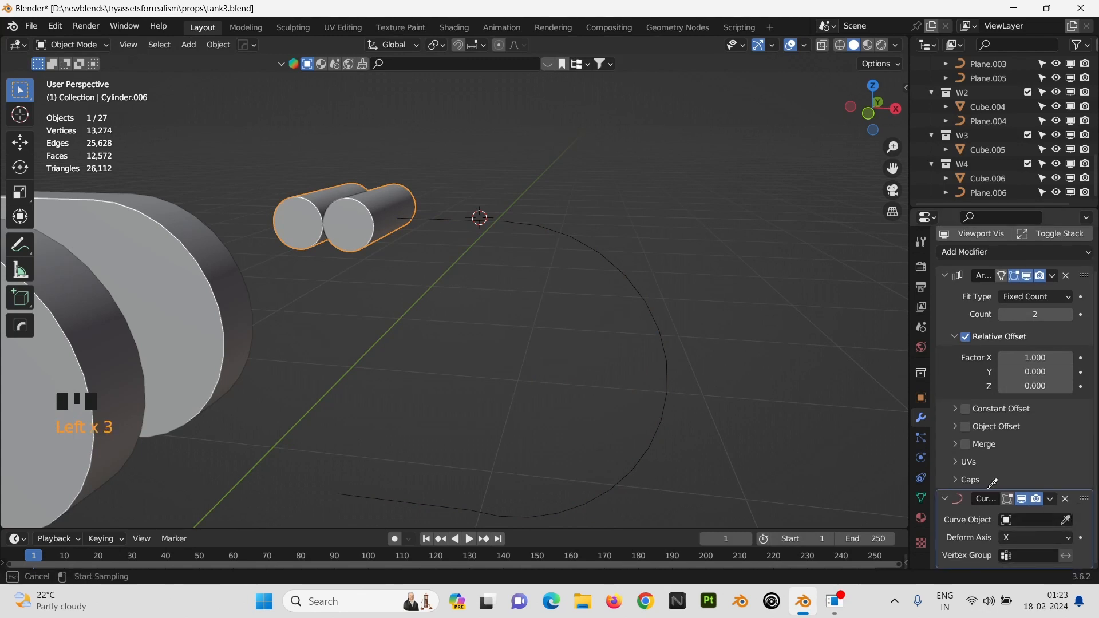
left_click(650, 308)
scroll(710, 366, "up", 7)
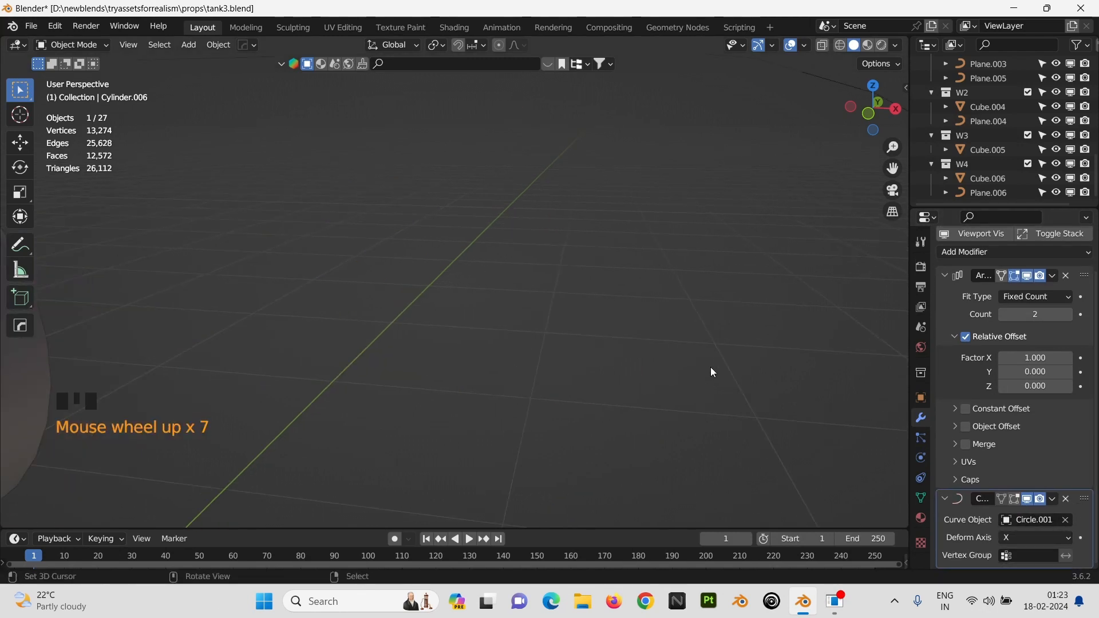
scroll(657, 352, "up", 3)
scroll(633, 352, "up", 1)
key("KP_Decimal")
scroll(633, 352, "down", 3)
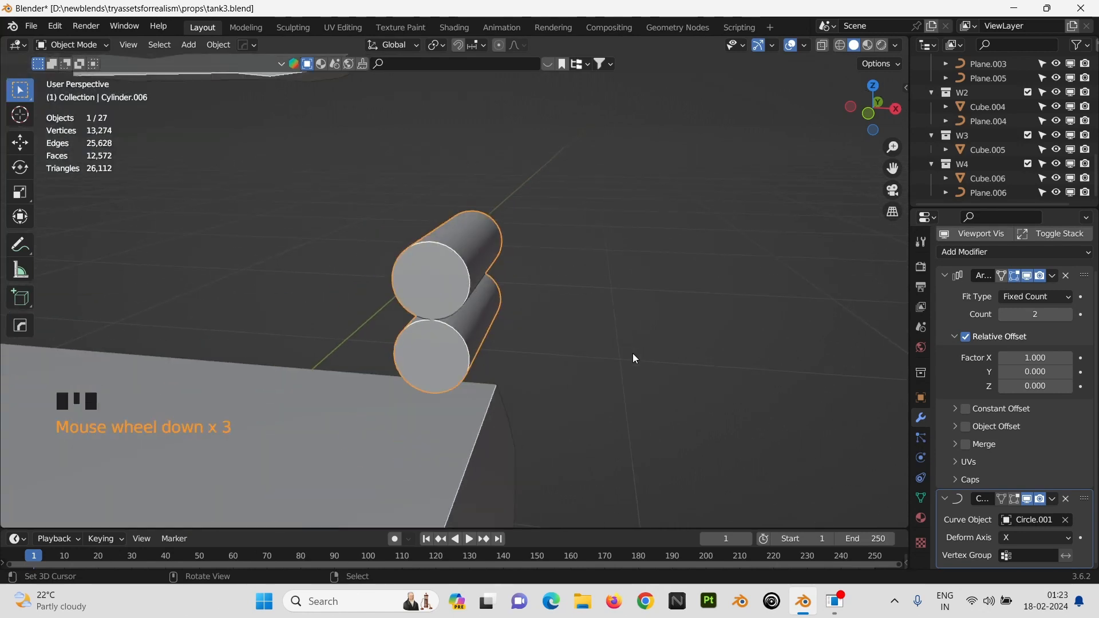
Step: Reselect the arrayed cylinders, set the Array count to 3 and the Curve modifier's deform axis to Y
right_click(503, 445)
key("KP_Decimal")
scroll(483, 370, "up", 5)
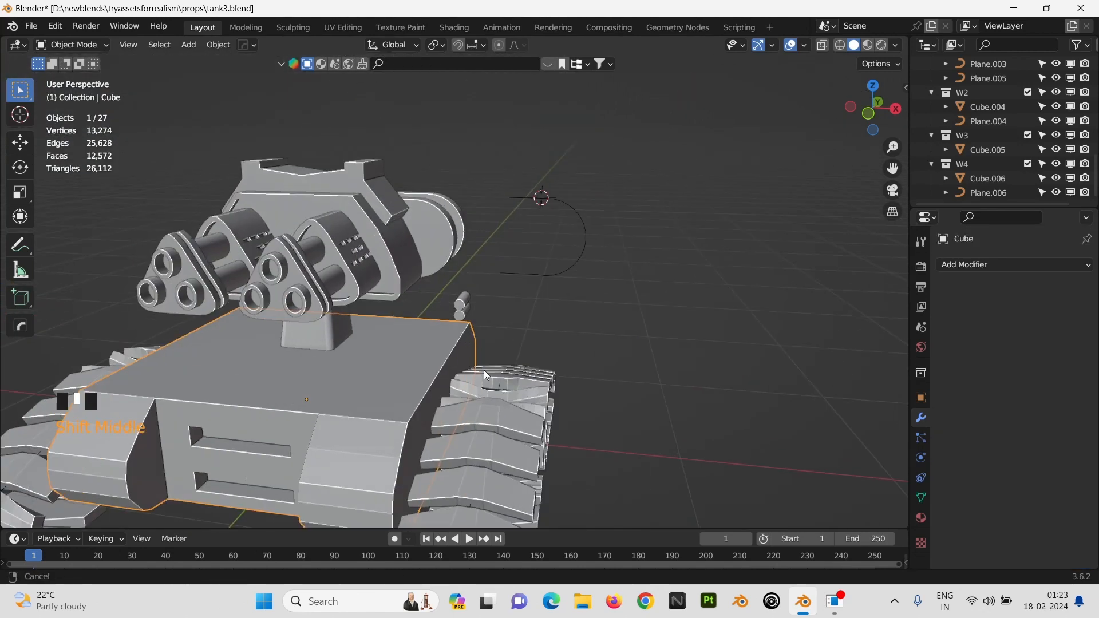
right_click(466, 309)
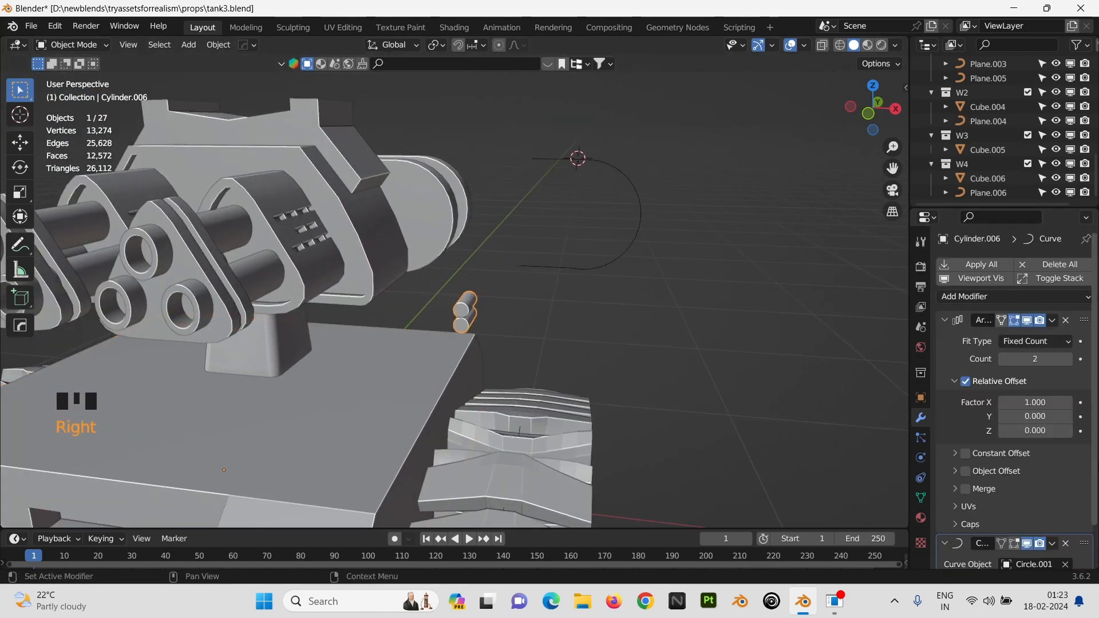
left_click_drag(1093, 496, 1093, 536)
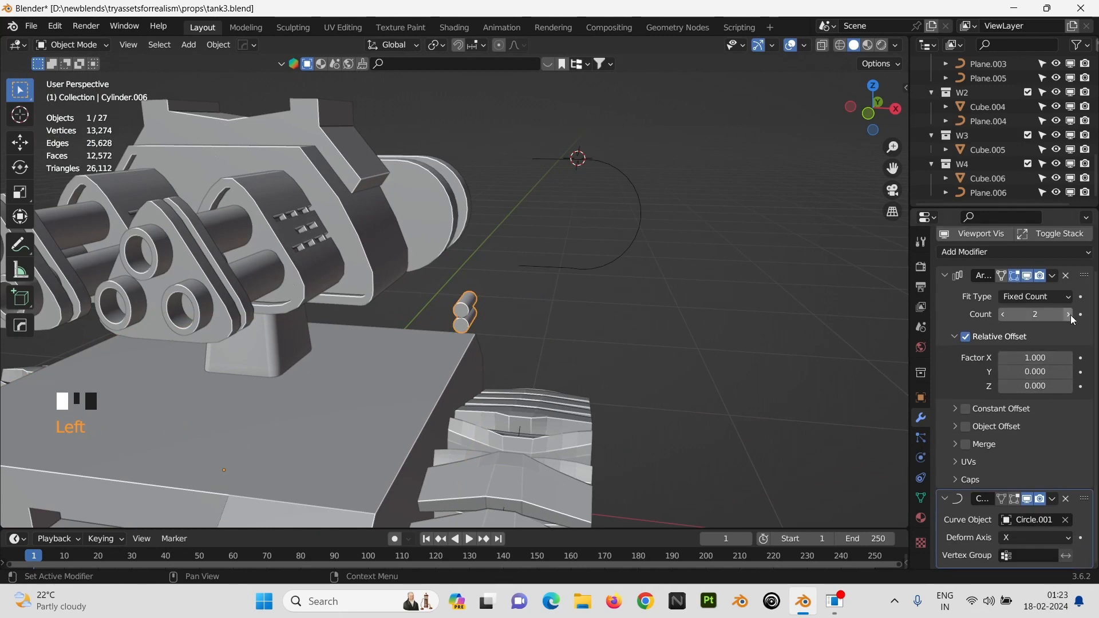
left_click(1070, 315)
left_click(1031, 538)
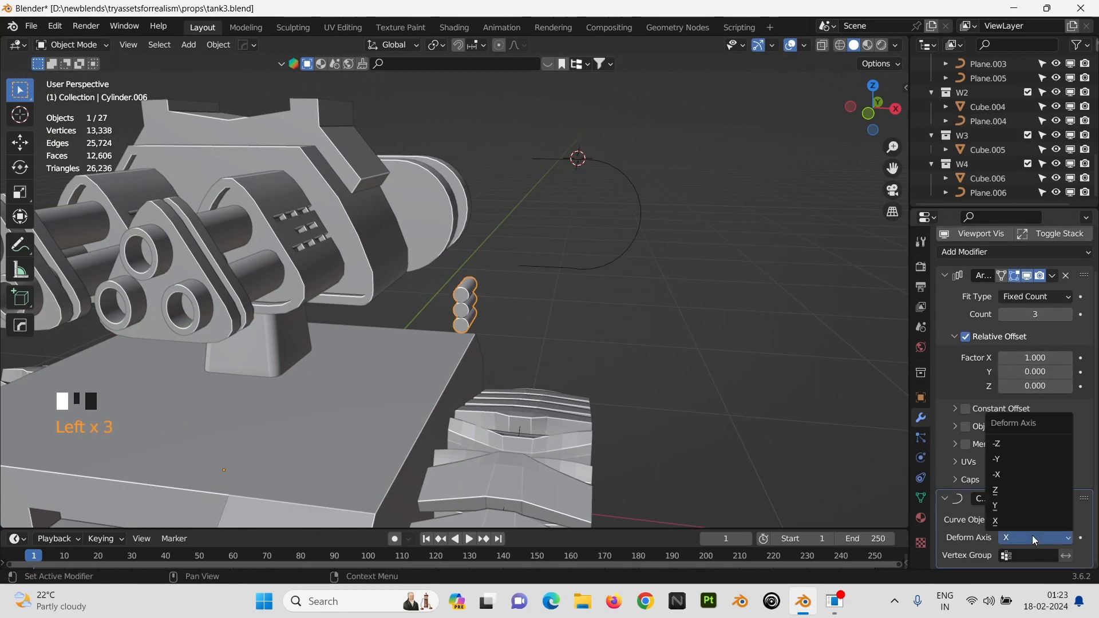
left_click(1012, 504)
Step: Rotate the whole cylinder mesh 90° about the global Y axis in Edit Mode
key("Tab")
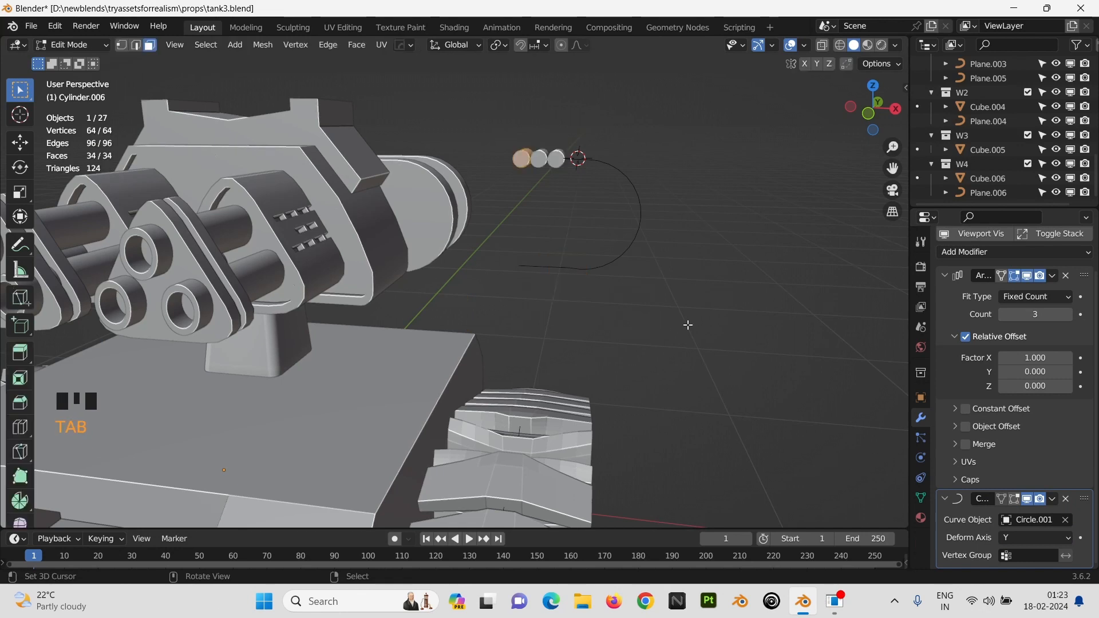
key("r")
key("y")
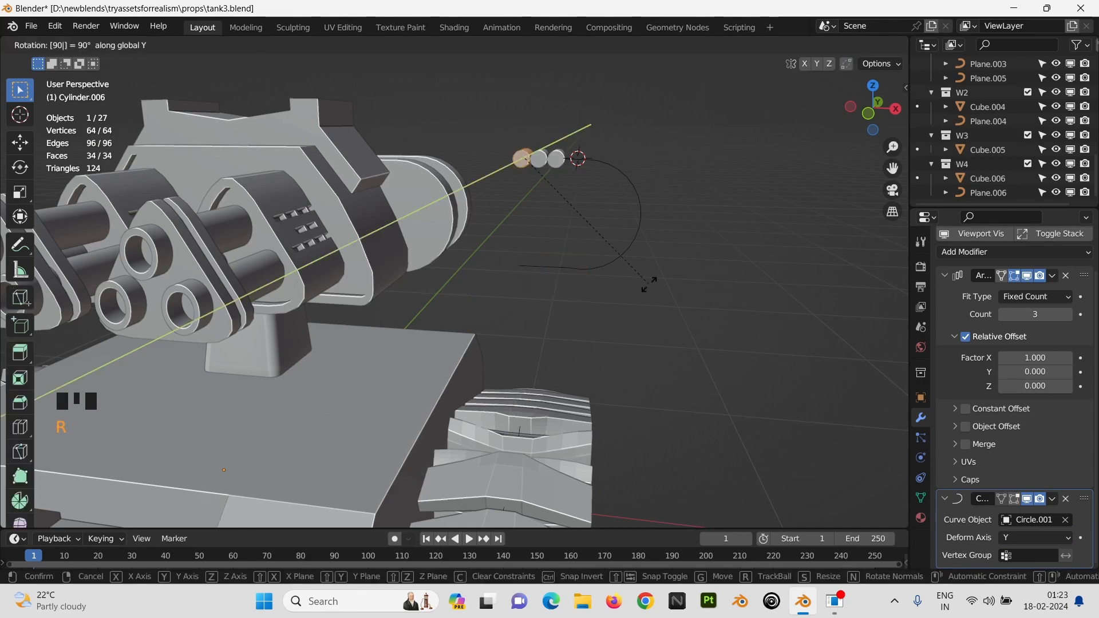
key("Return")
key("Tab")
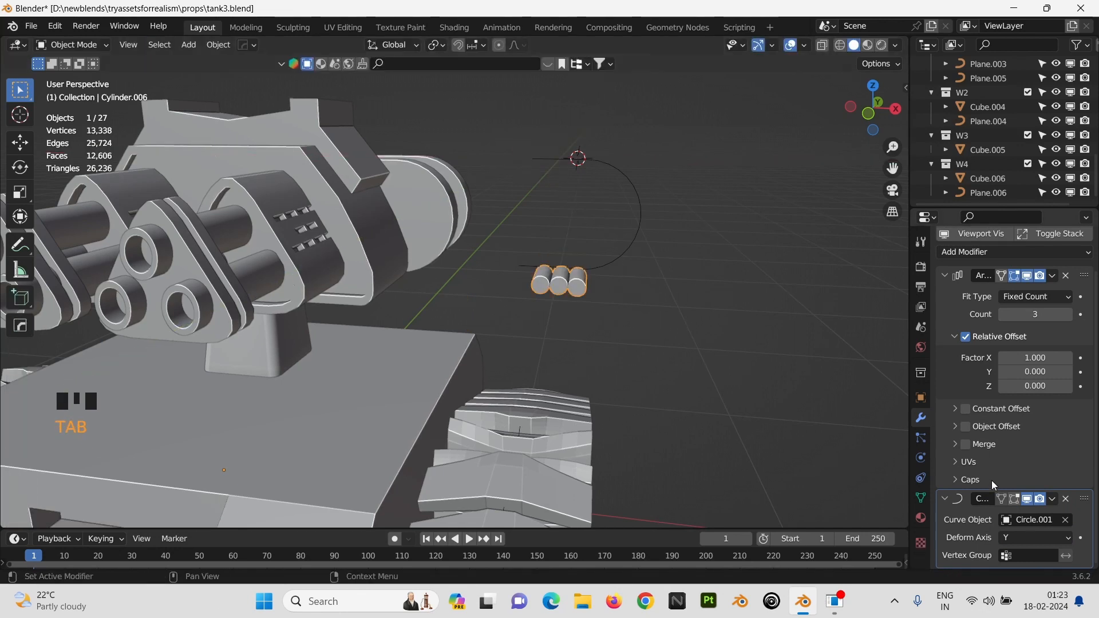
Step: Set the Array count to 6 and its relative offset factor X to -1
left_click(1067, 313)
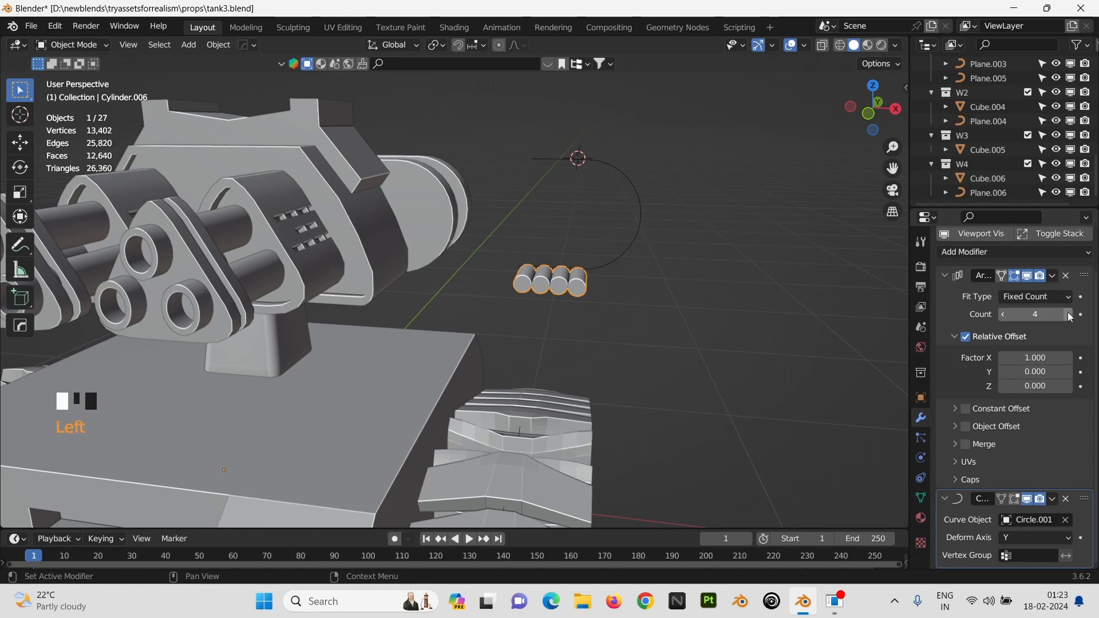
left_click(1067, 314)
left_click(1067, 313)
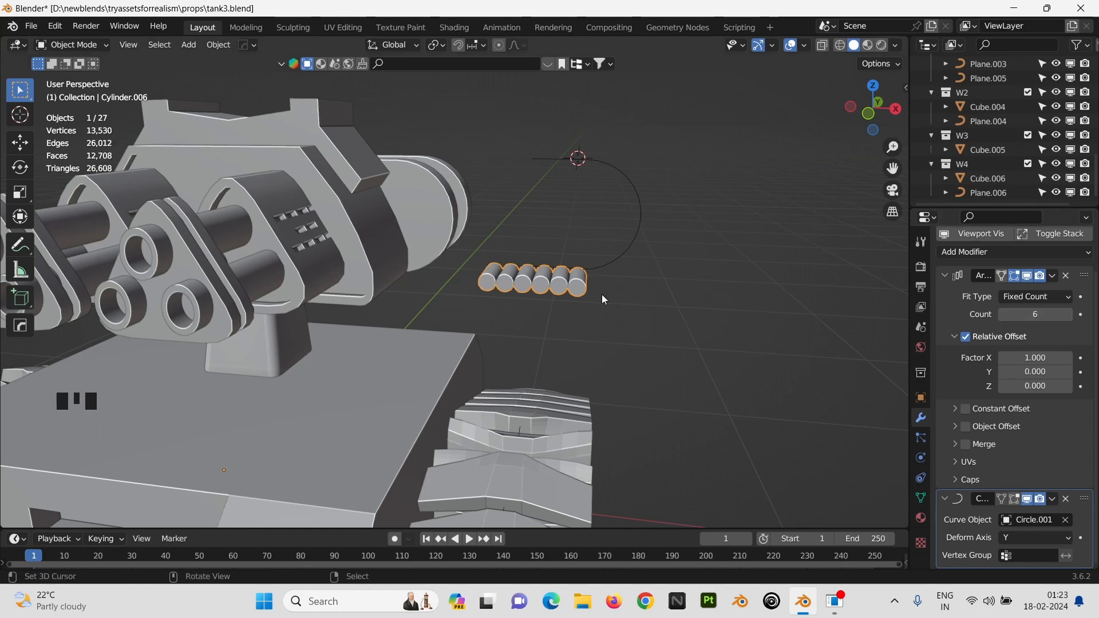
left_click(1053, 357)
type("-1")
key("Return")
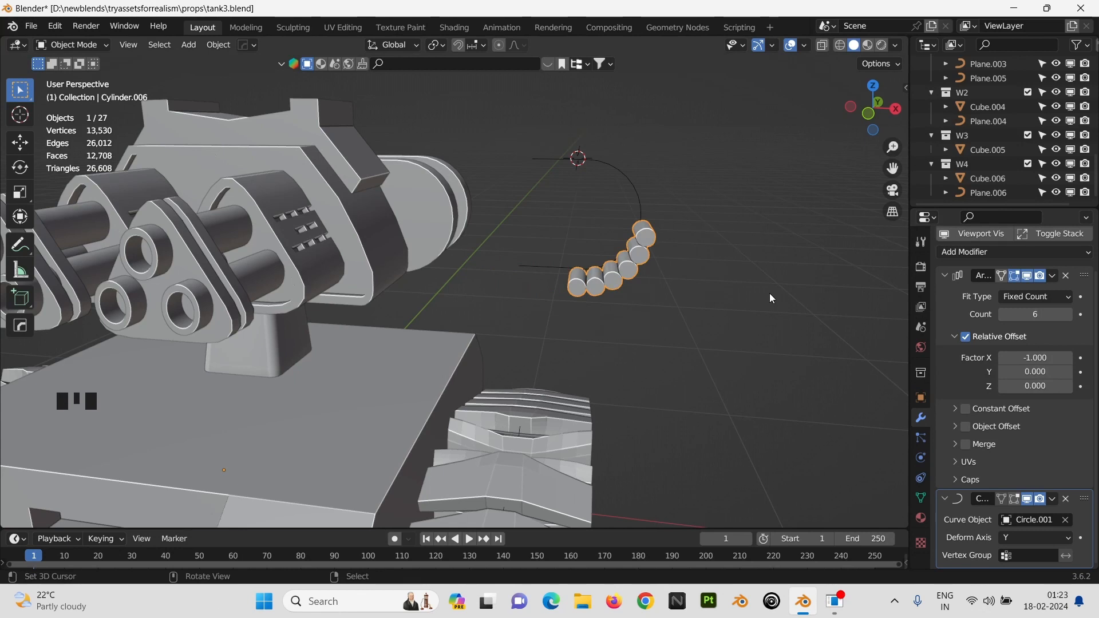
key("g")
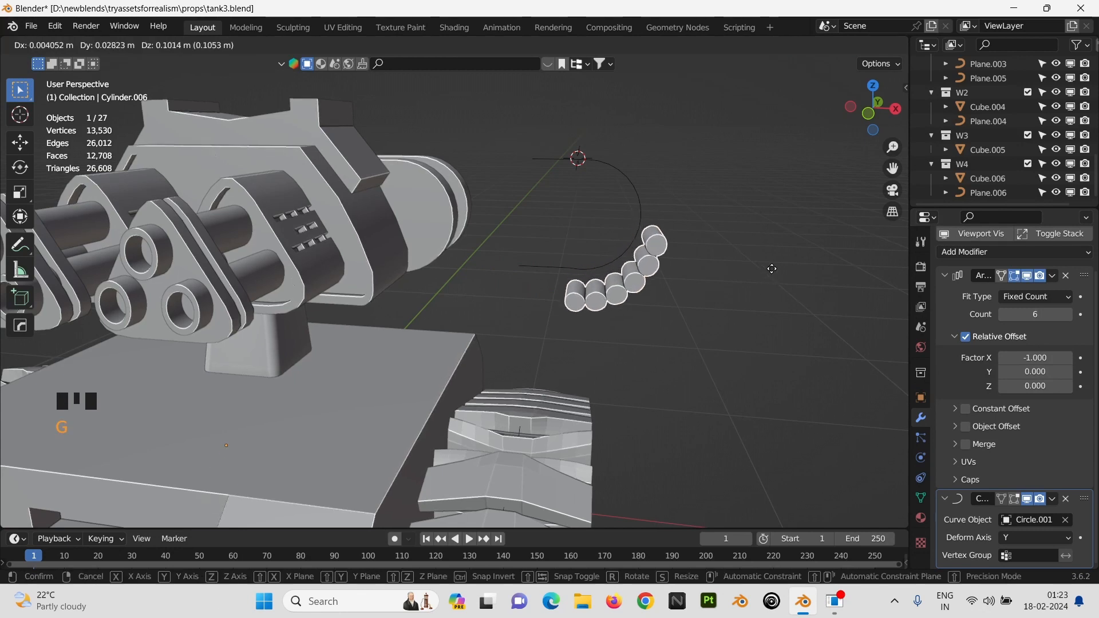
key("y")
right_click(697, 286)
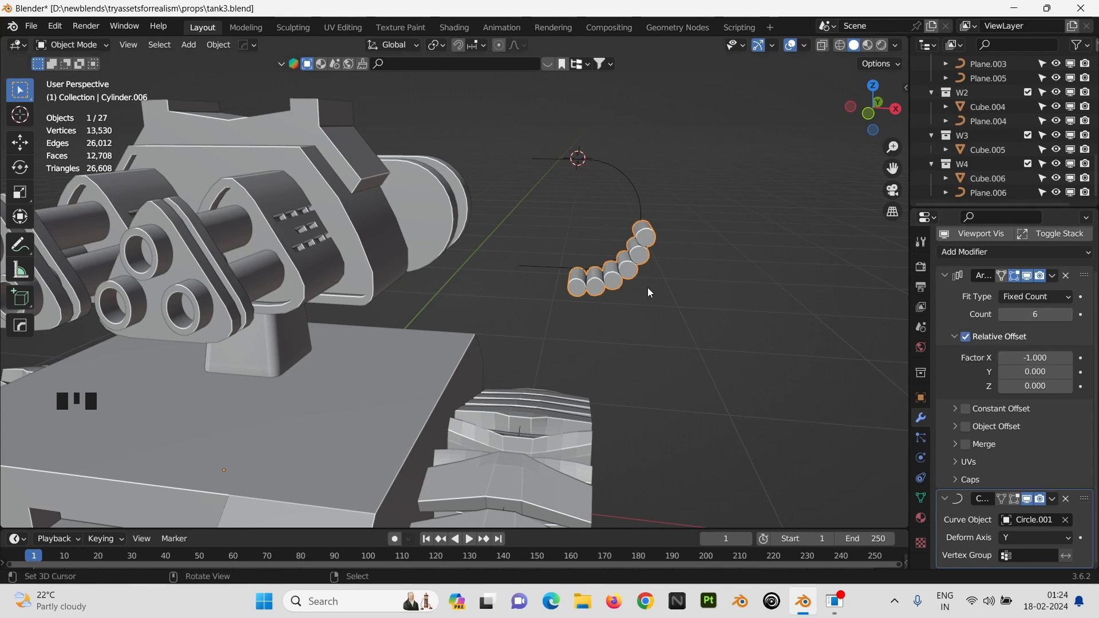
Step: Move the cylinder row along global X by about 0.2 m so it starts at the curve's lower end
middle_click_drag(648, 288, 667, 368)
scroll(674, 372, "up", 2)
key("g")
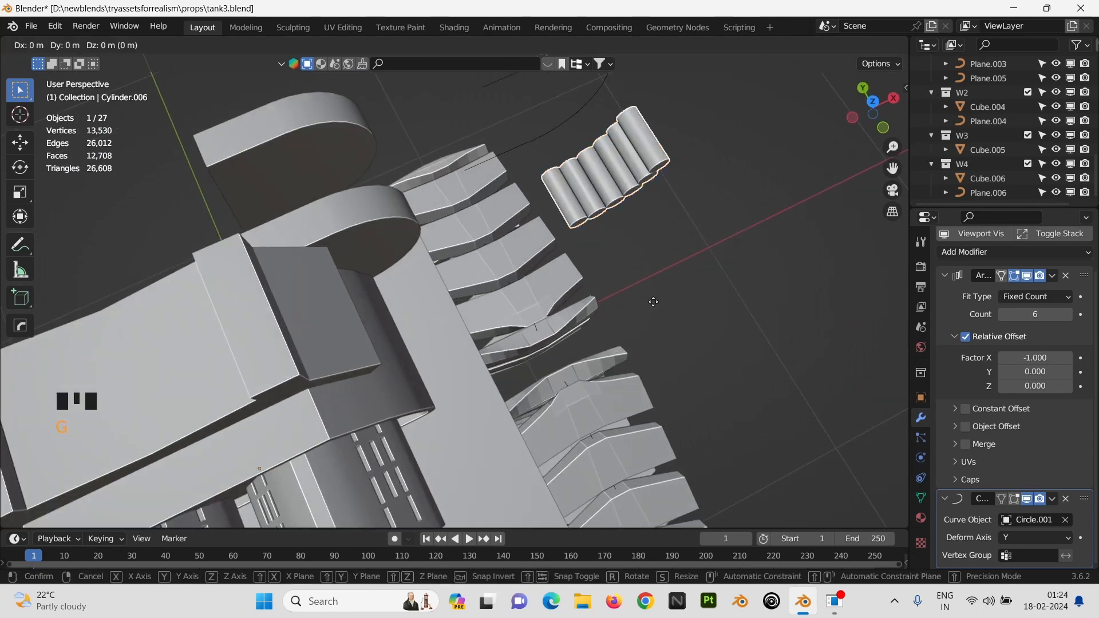
key("x")
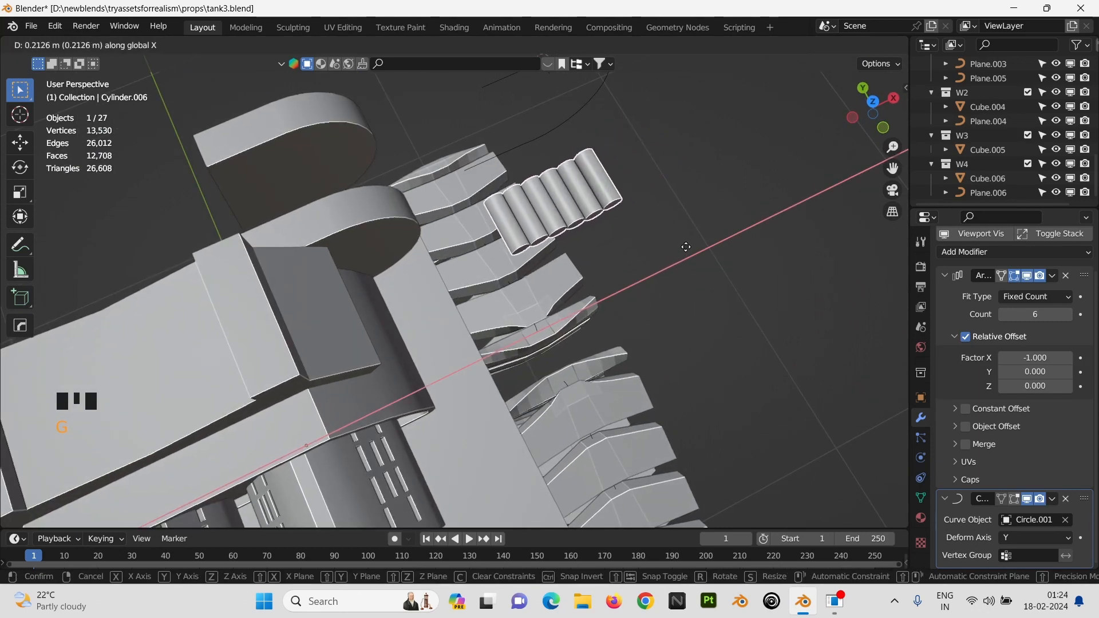
left_click(697, 238)
Step: Increase the Array count to 21 so the cylinders run around the whole U-shaped curve
key("KP_3")
key("KP_1")
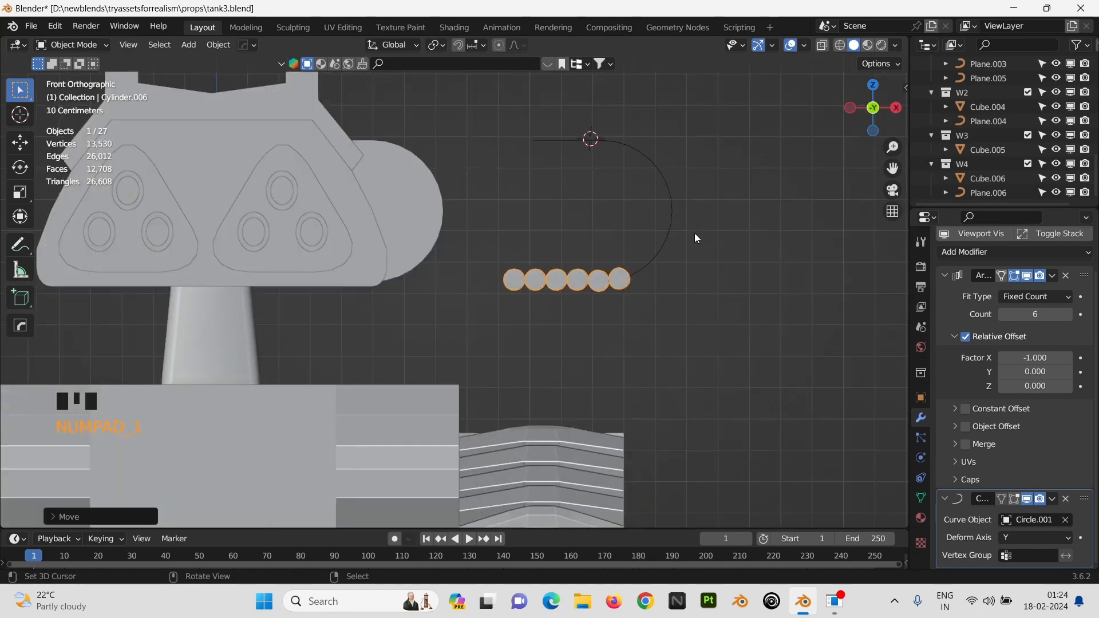
left_click(1068, 314)
left_click(1068, 315)
left_click(1068, 314)
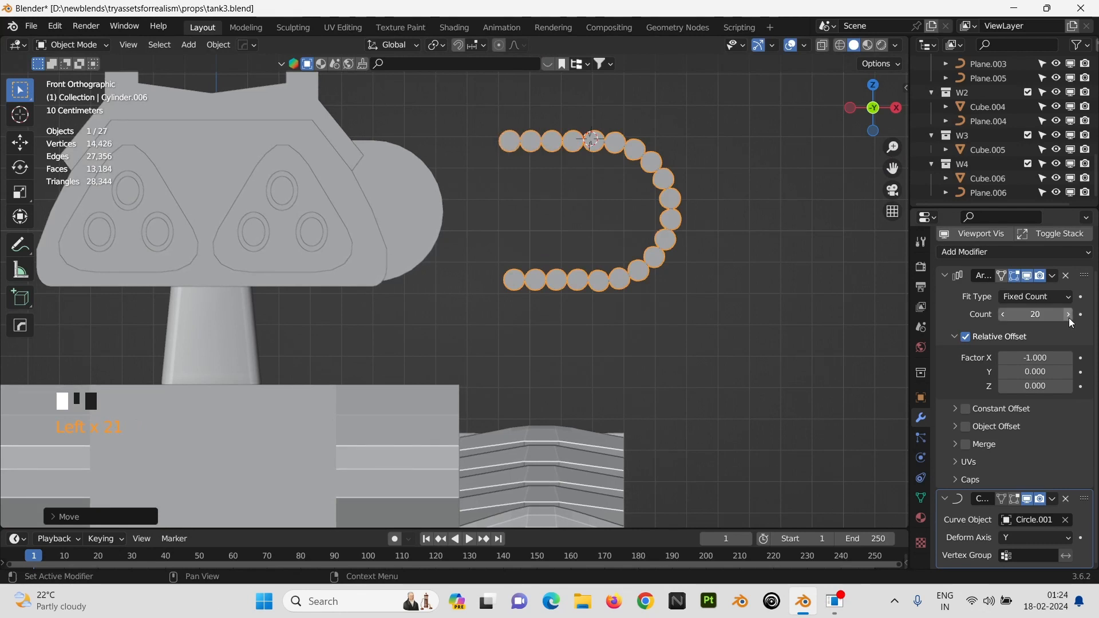
left_click(1068, 314)
Step: Raise the Array count to 22 and nudge the cylinder row along X until both ends line up
key("g")
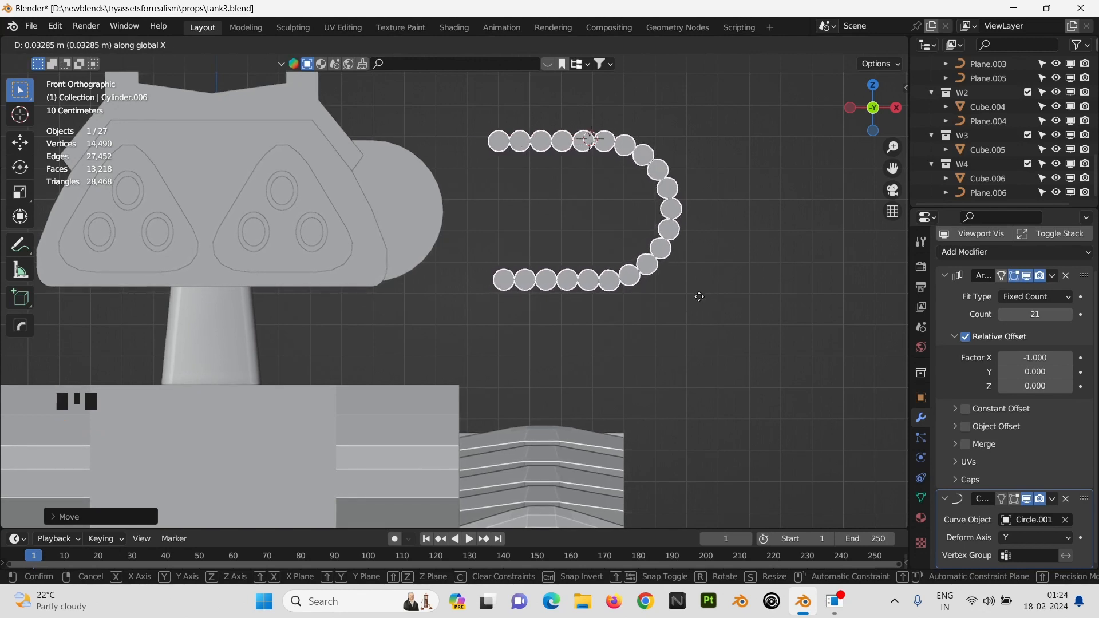
left_click(700, 296)
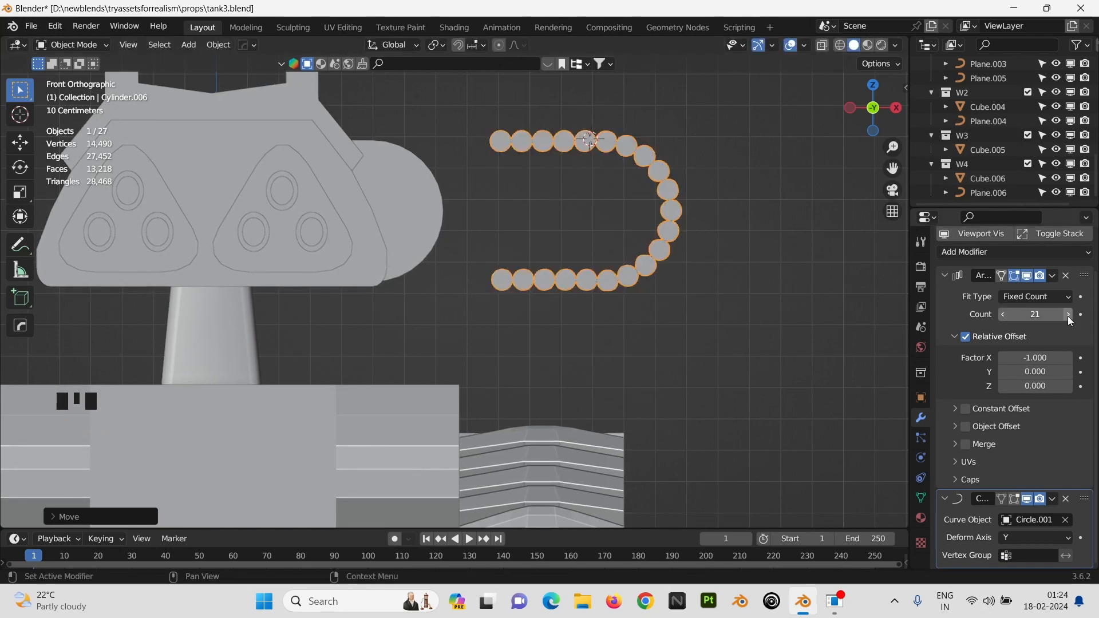
key("g")
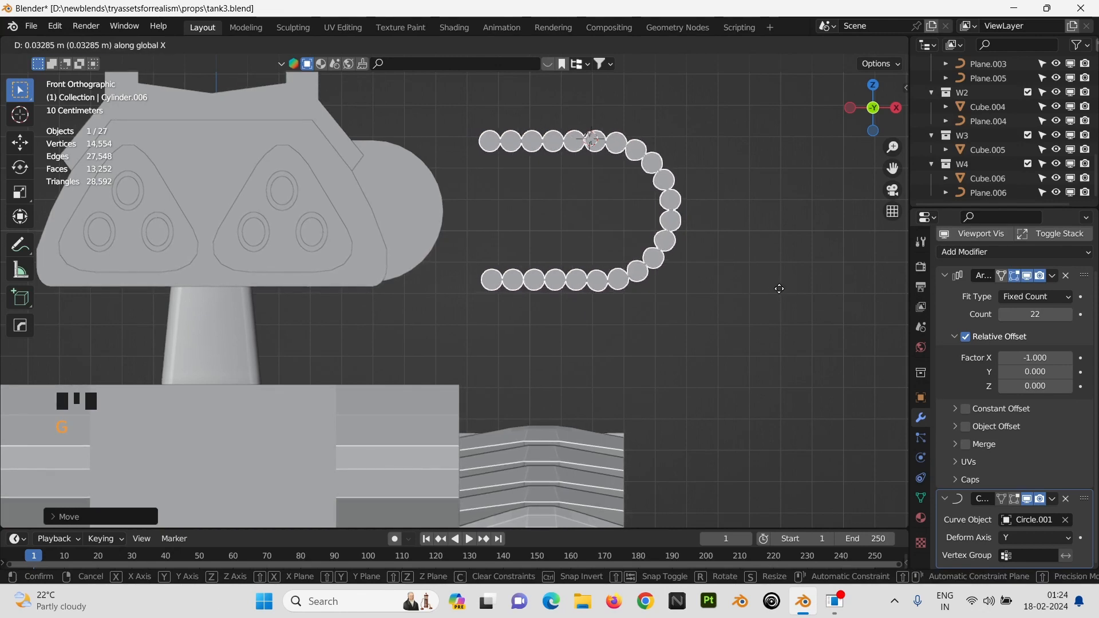
left_click(779, 289)
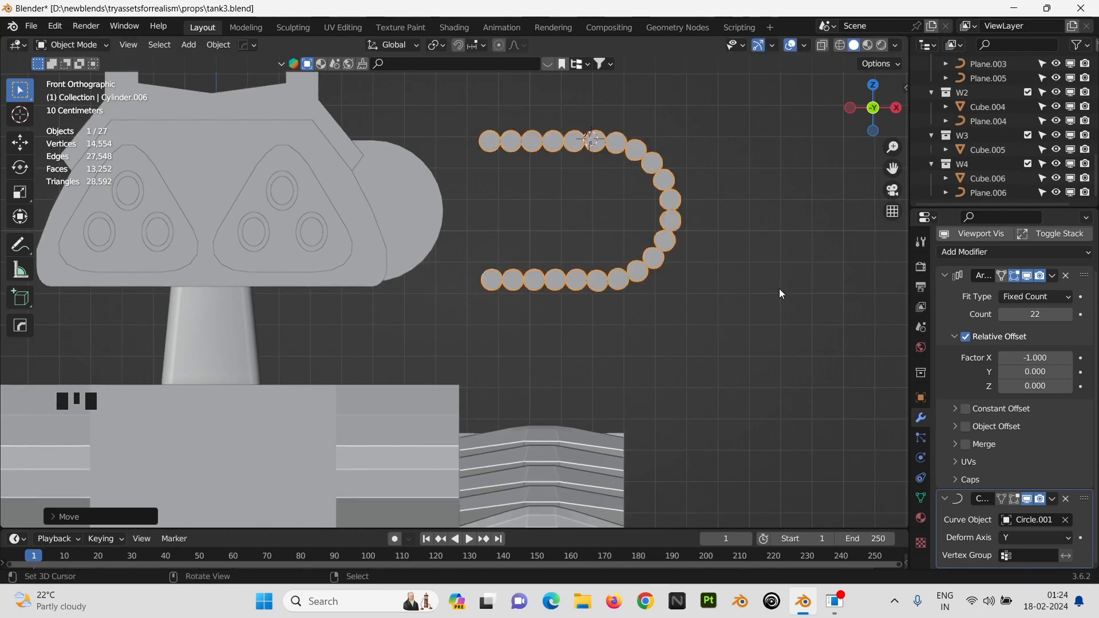
middle_click_drag(779, 288, 568, 351)
key("s")
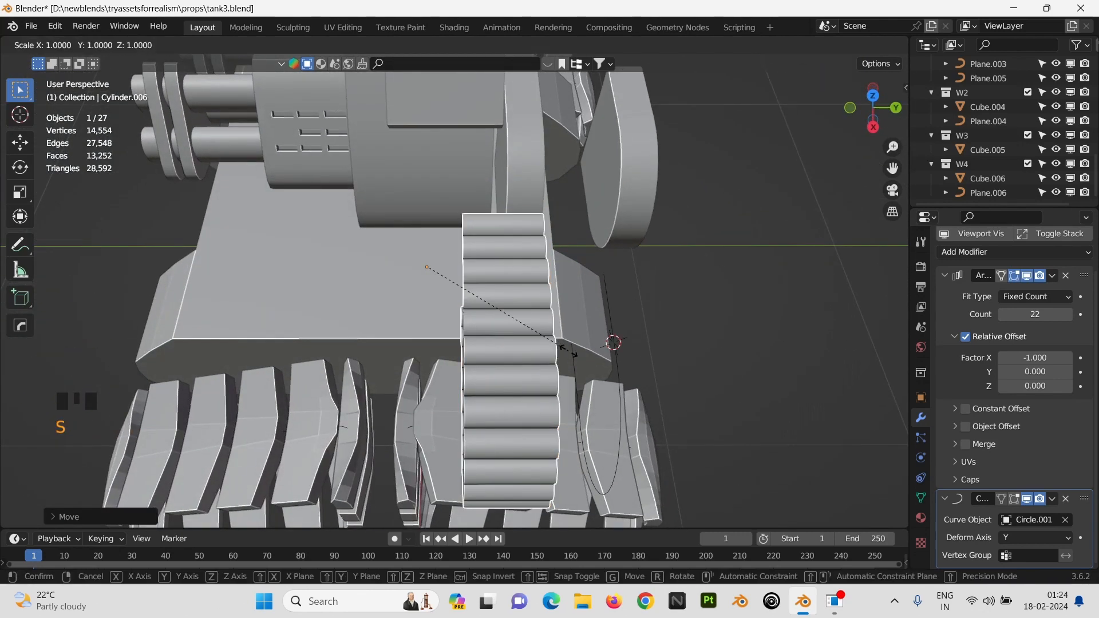
key("y")
left_click(595, 355)
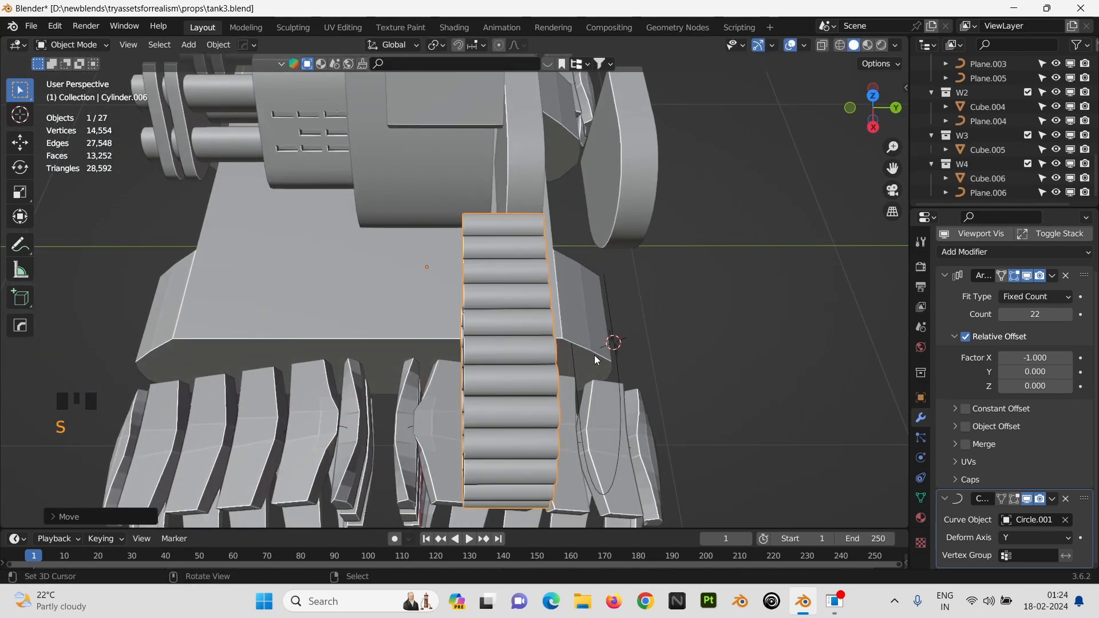
Step: Stretch the cylinder mesh along Z to about twice its length in Edit Mode
key("Tab")
key("s")
key("z")
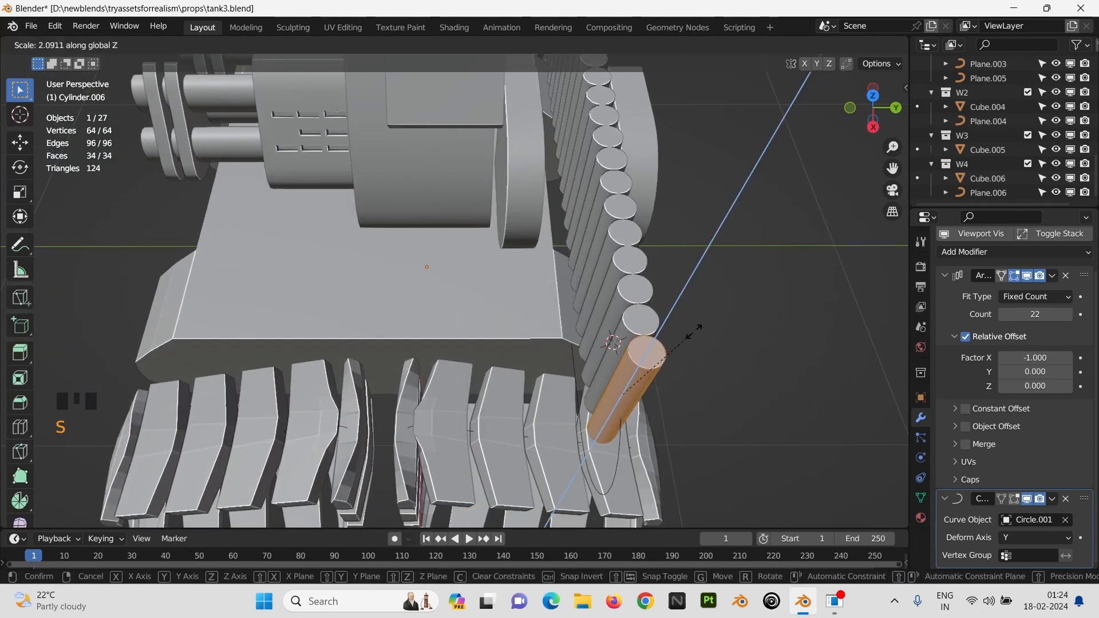
left_click(686, 338)
key("Tab")
middle_click_drag(606, 335, 612, 311)
Step: Scale the cylinder mesh back along Z to about 0.77 of its length in Edit Mode
key("Tab")
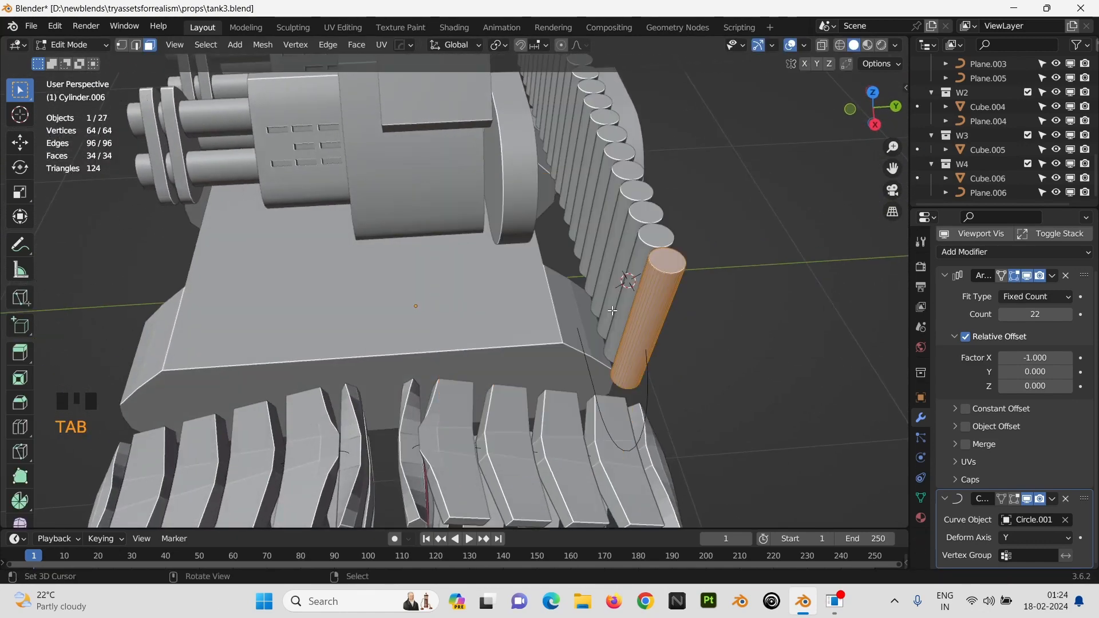
key("s")
key("z")
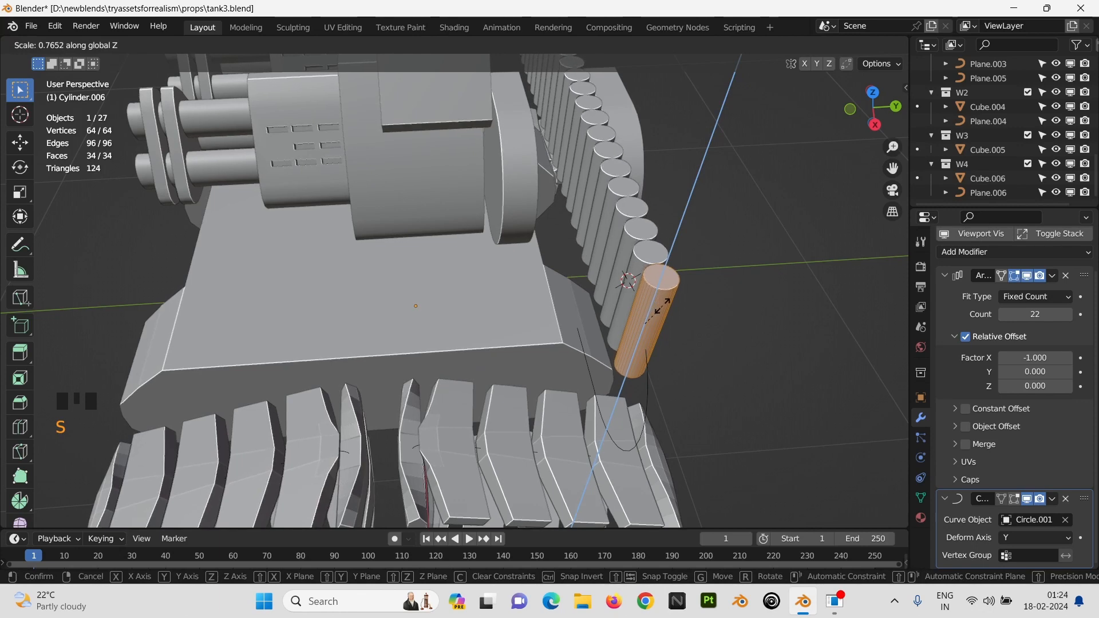
left_click(664, 311)
key("Tab")
Step: Move the cylinder row together with its U-shaped curve into a new collection named B1
middle_click_drag(663, 310, 711, 229)
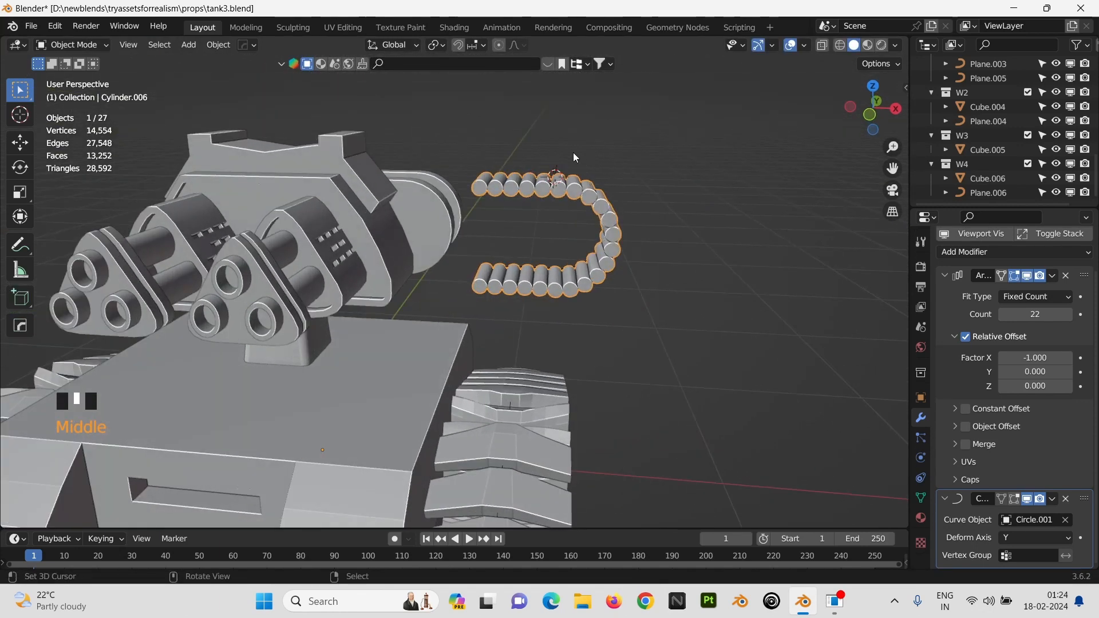
key("m")
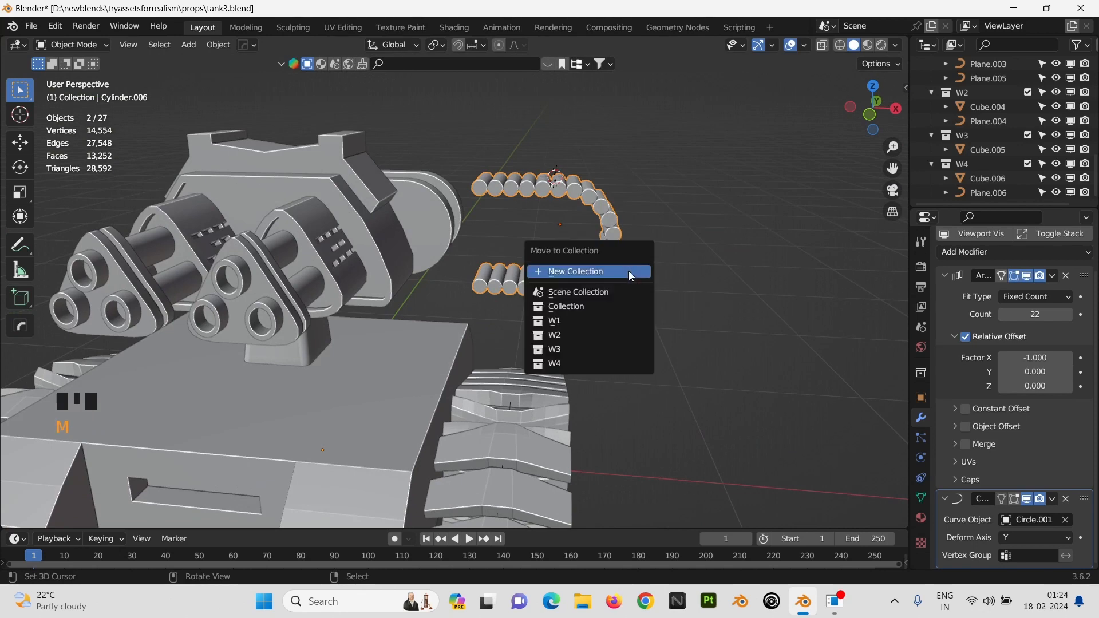
left_click(630, 275)
type("B")
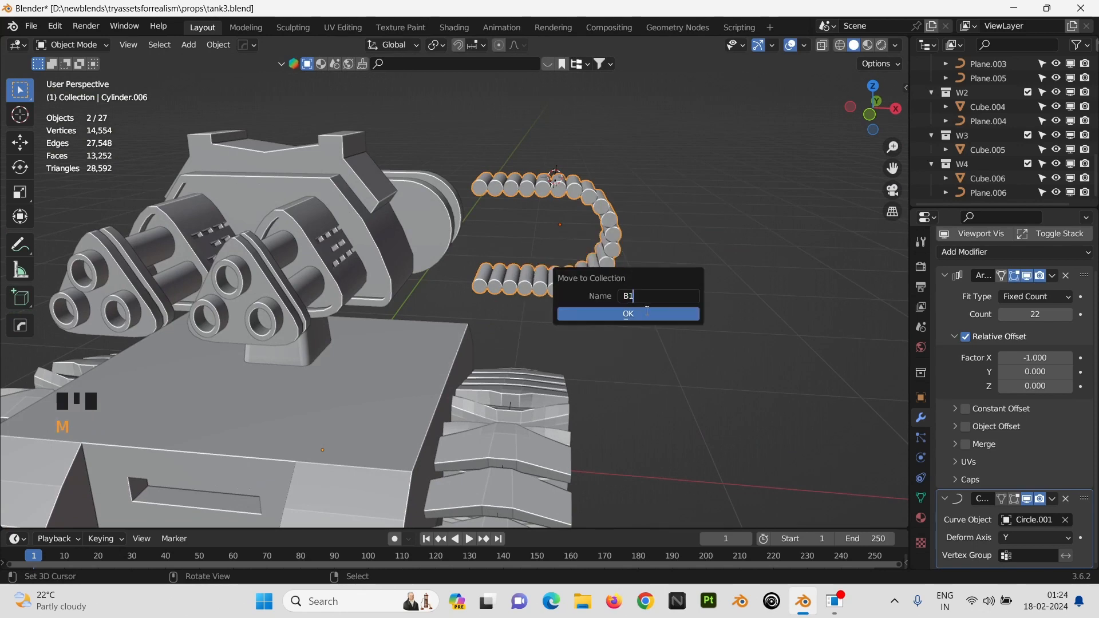
type("1")
left_click(647, 312)
Step: Move the cylinder row and its curve along Y to sit between the rounded rear plates, and along negative X toward the turret
middle_click_drag(641, 303, 503, 338)
key("KP_7")
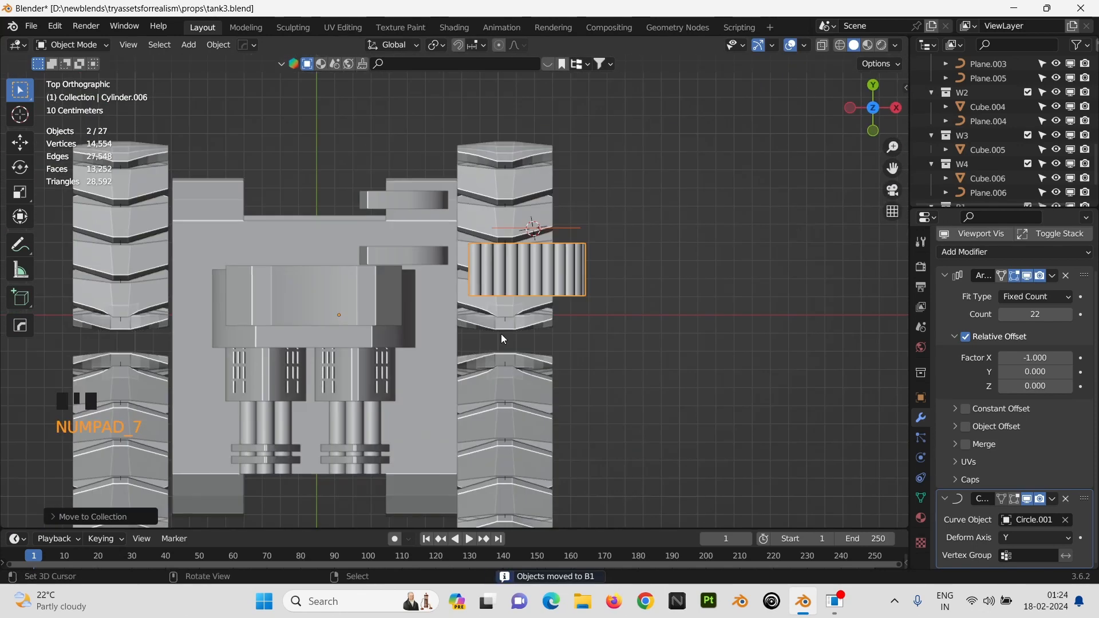
key("g")
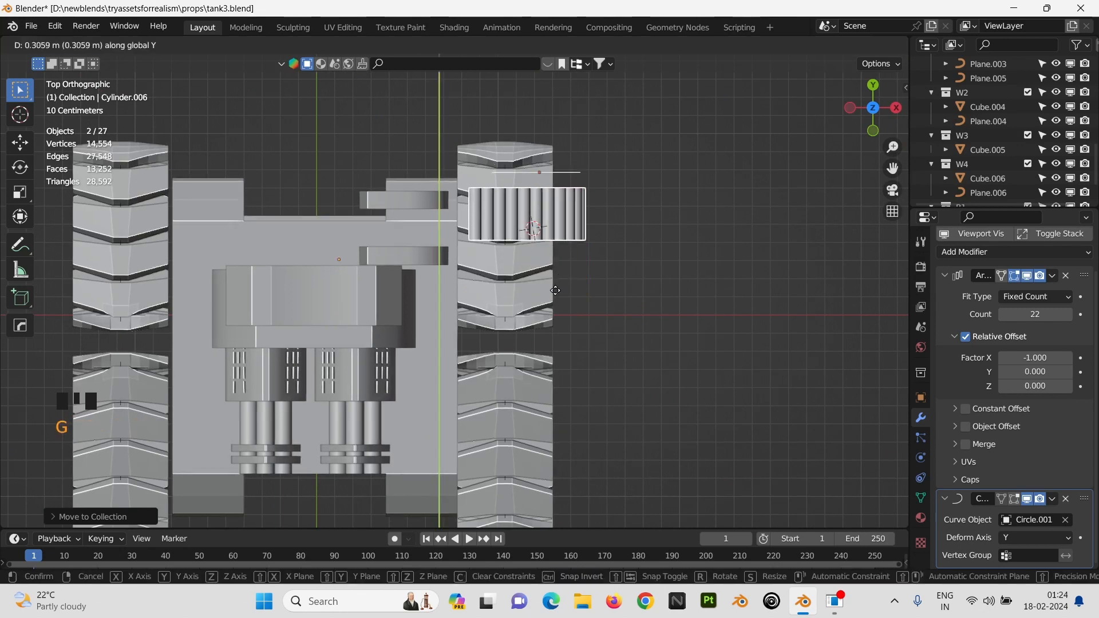
key("x")
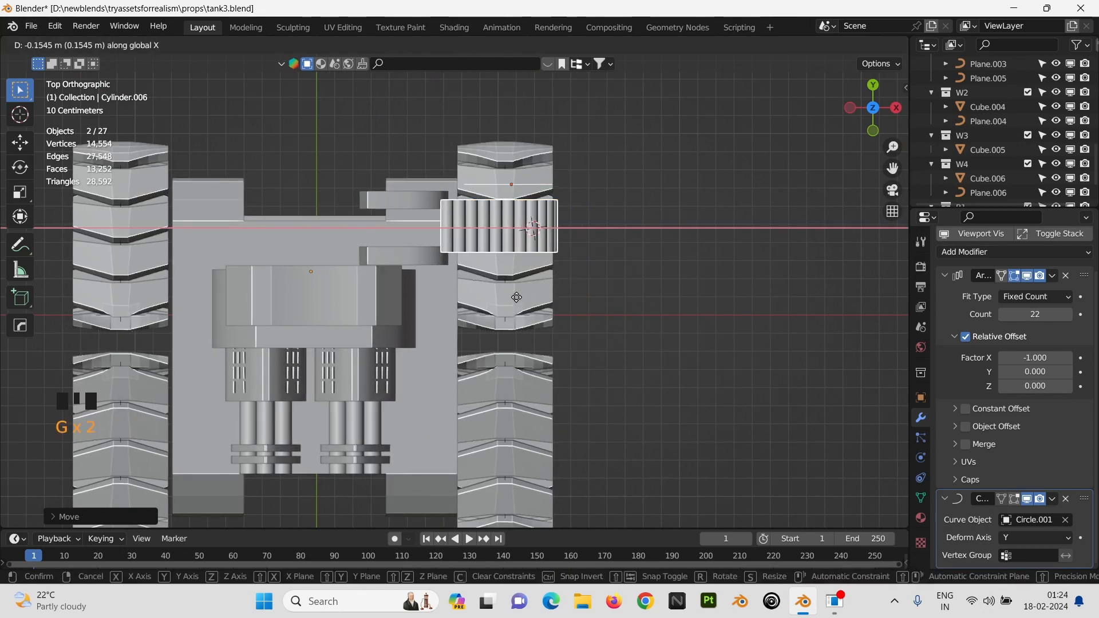
left_click(435, 287)
middle_click_drag(435, 287, 451, 238)
scroll(451, 239, "up", 8)
scroll(655, 291, "up", 4)
scroll(675, 304, "down", 1)
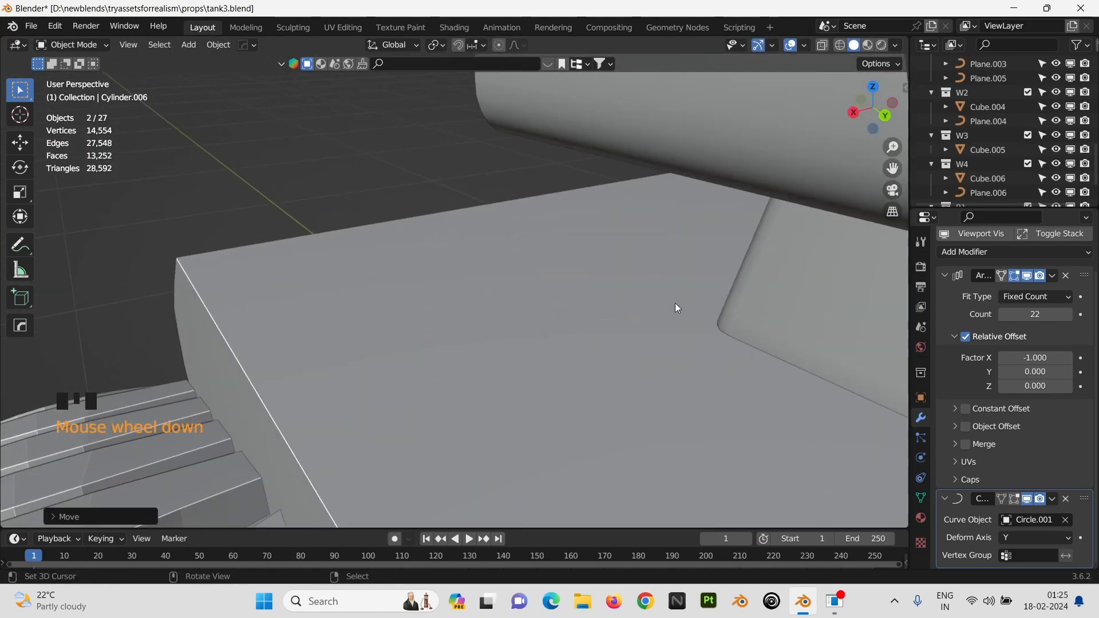
Step: Scale the cylinder row and its curve down slightly in two passes and set the array count to 21
key("KP_Decimal")
middle_click_drag(408, 292, 568, 349)
key("s")
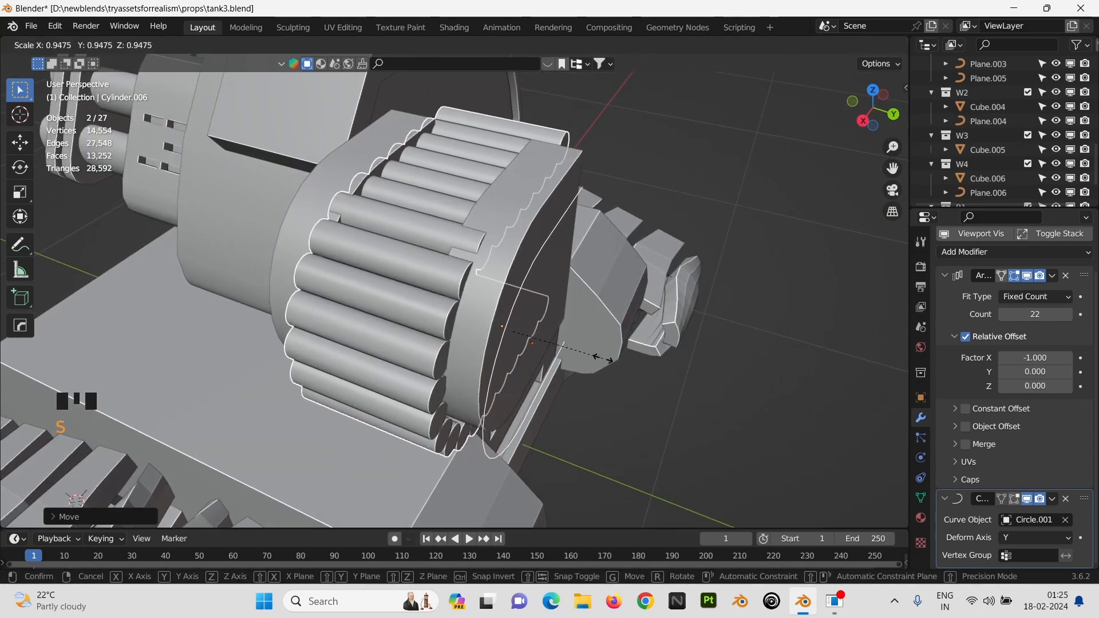
left_click(603, 358)
mouse_move(524, 309)
middle_mouse_down()
mouse_move(376, 297)
mouse_move(528, 301)
middle_mouse_up()
key("s")
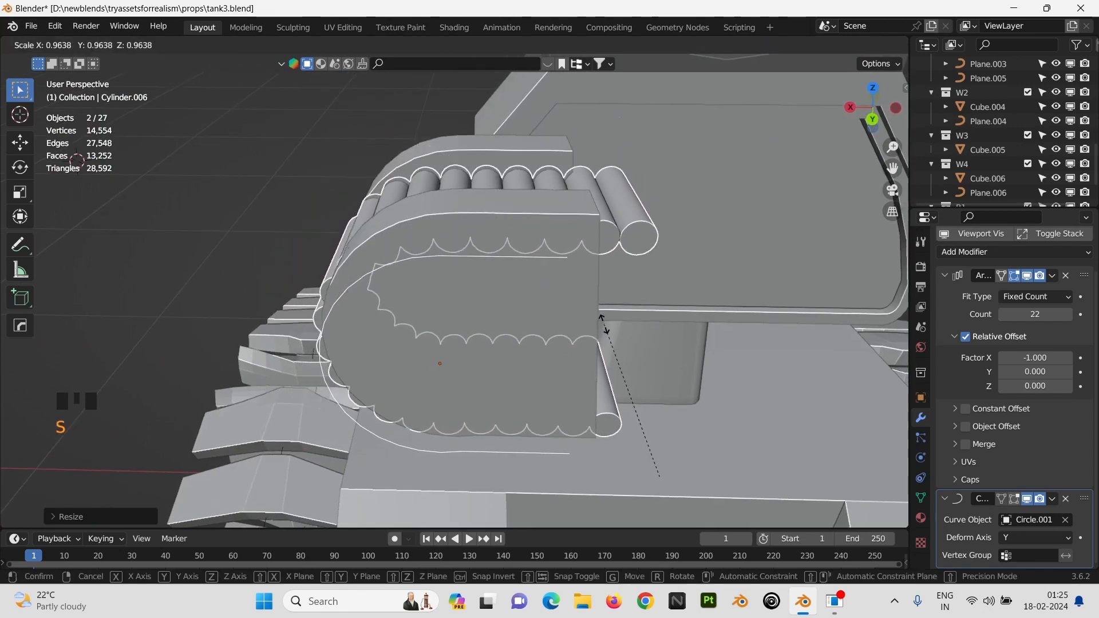
left_click(602, 322)
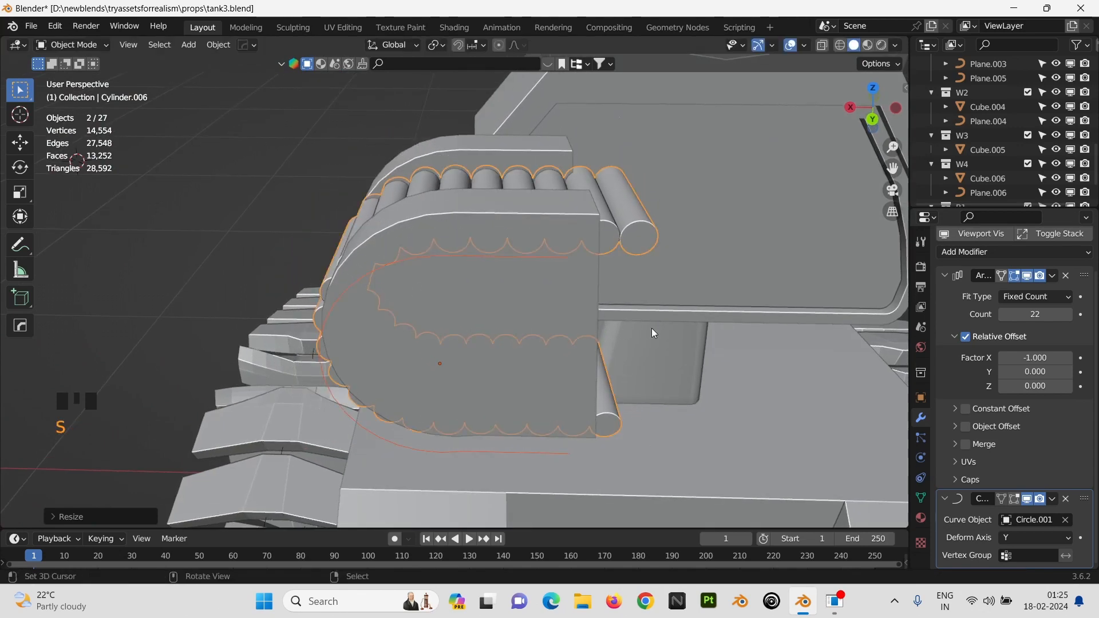
left_click(1002, 314)
Step: Move both rounded rear plates together along X by about 0.05 m so the cylinders sit within them
middle_click_drag(492, 297, 749, 343)
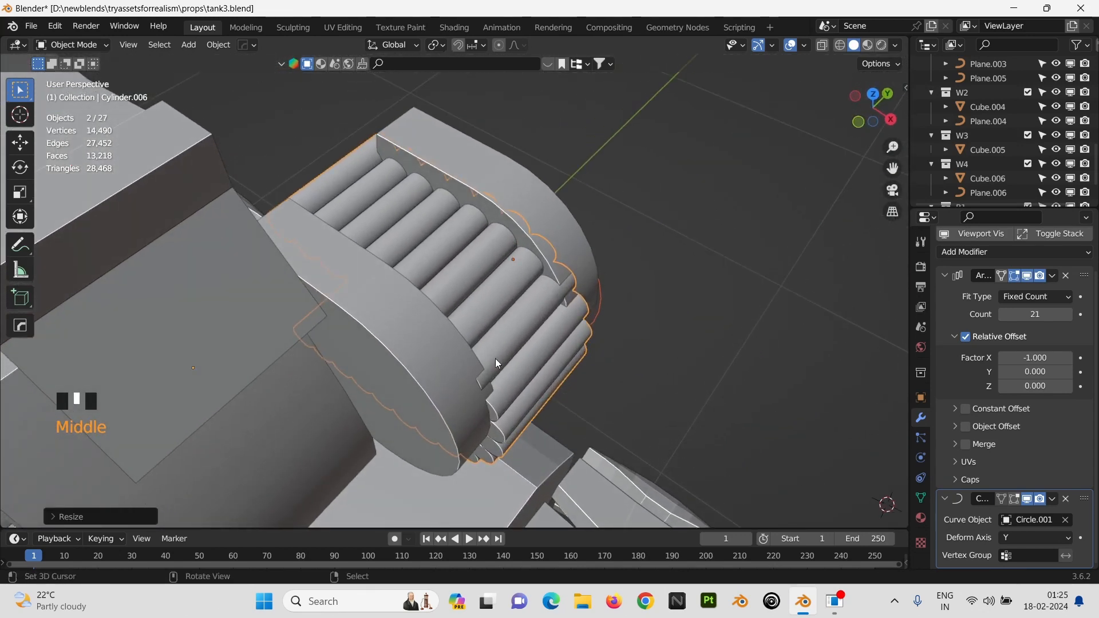
right_click(462, 357)
right_click(572, 263, "shift")
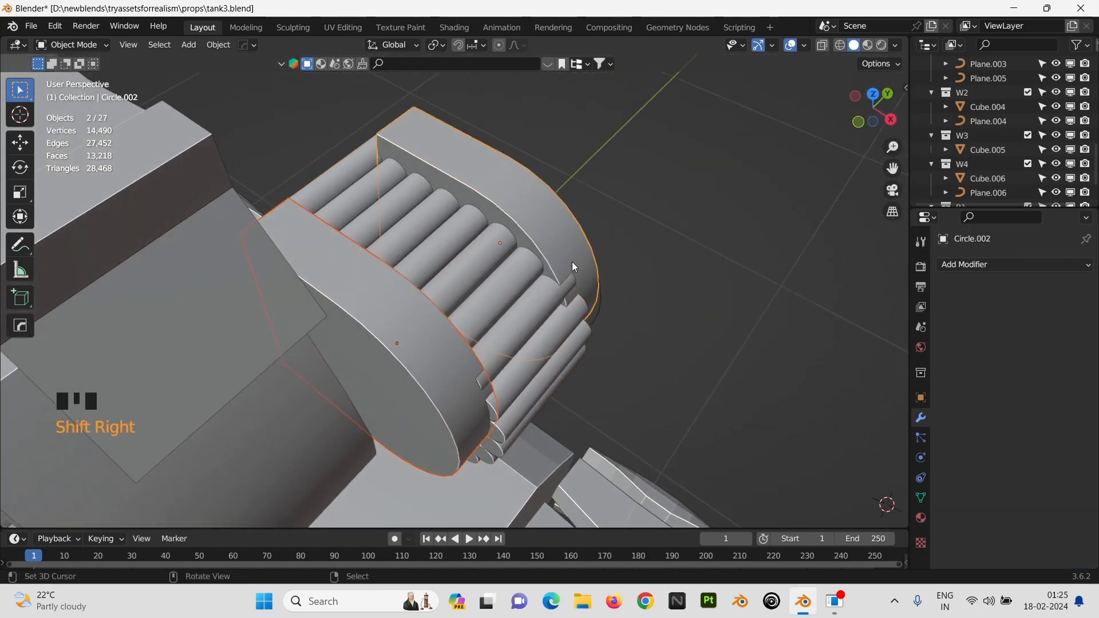
key("g")
key("x")
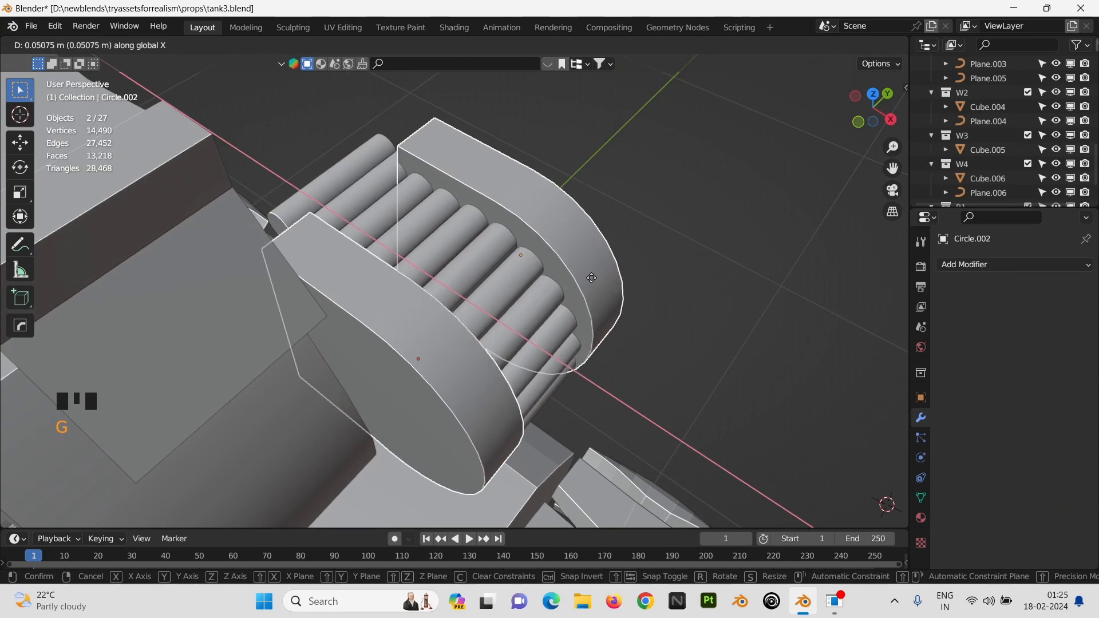
left_click(592, 277)
Step: Extend both rounded plates in Edit Mode by moving their flat end faces about 0.11 m along negative X
middle_click_drag(603, 283, 294, 238)
key("Tab")
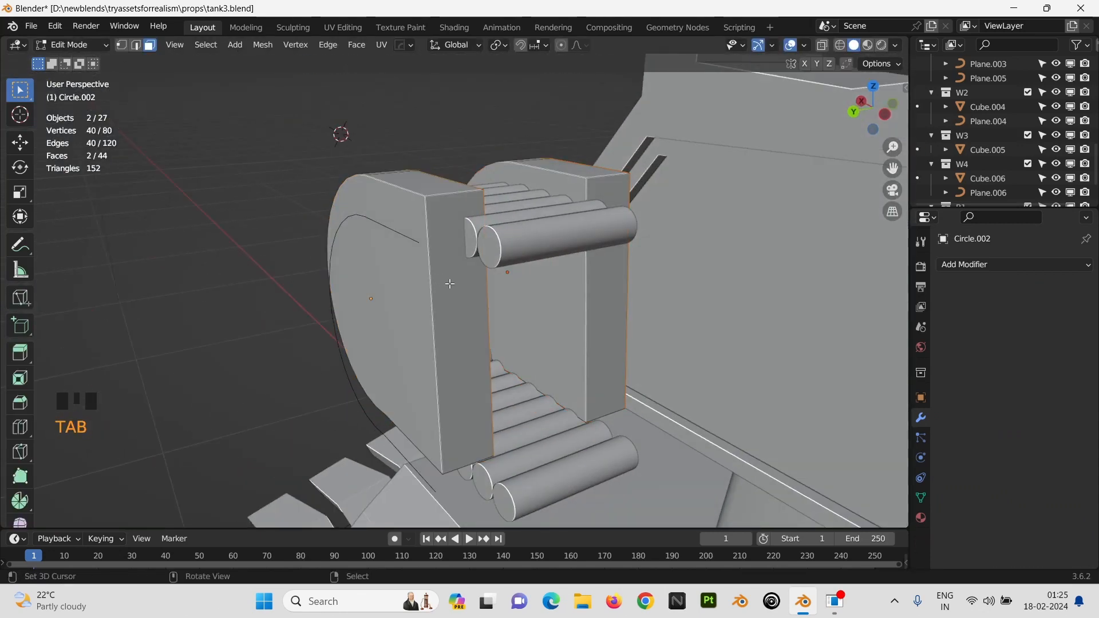
right_click(450, 283)
right_click(607, 281, "shift")
key("g")
key("y")
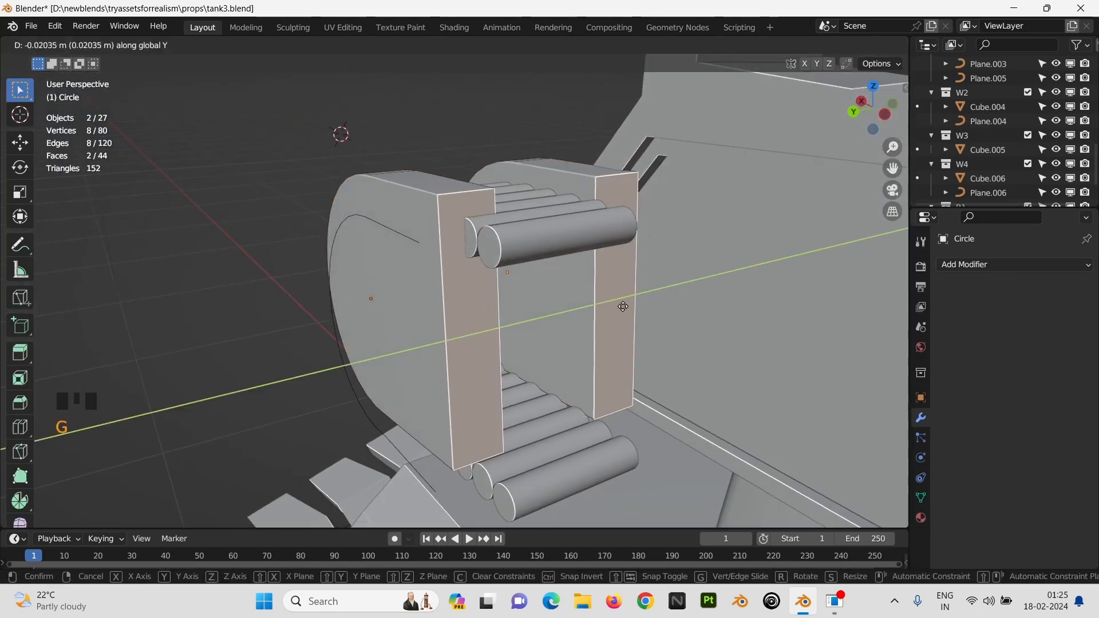
key("x")
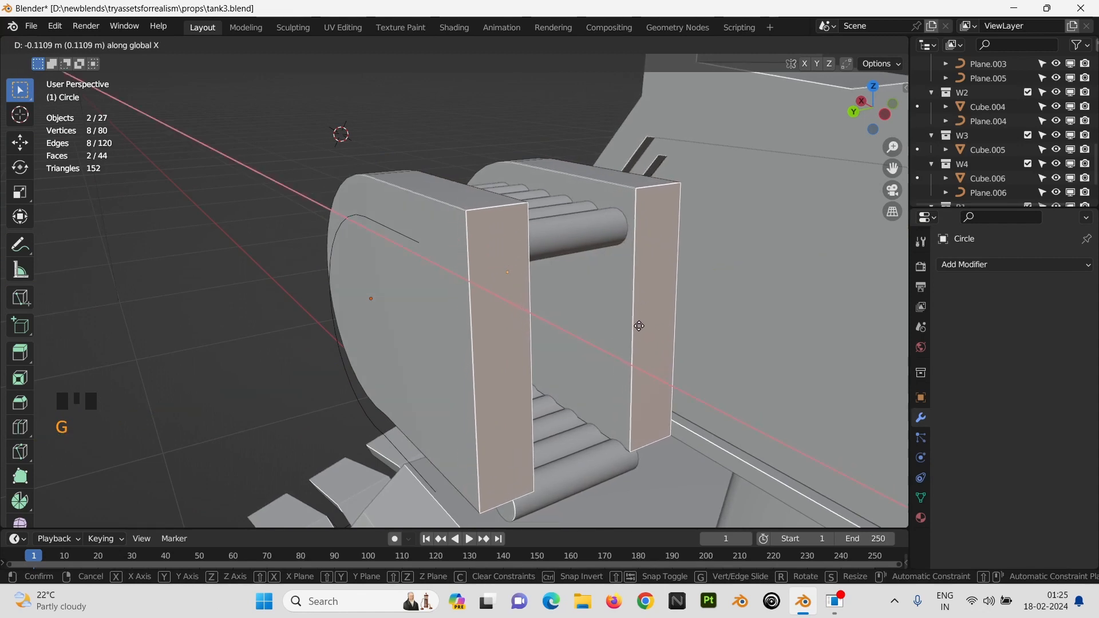
left_click(635, 321)
key("Tab")
middle_click_drag(608, 265, 445, 136)
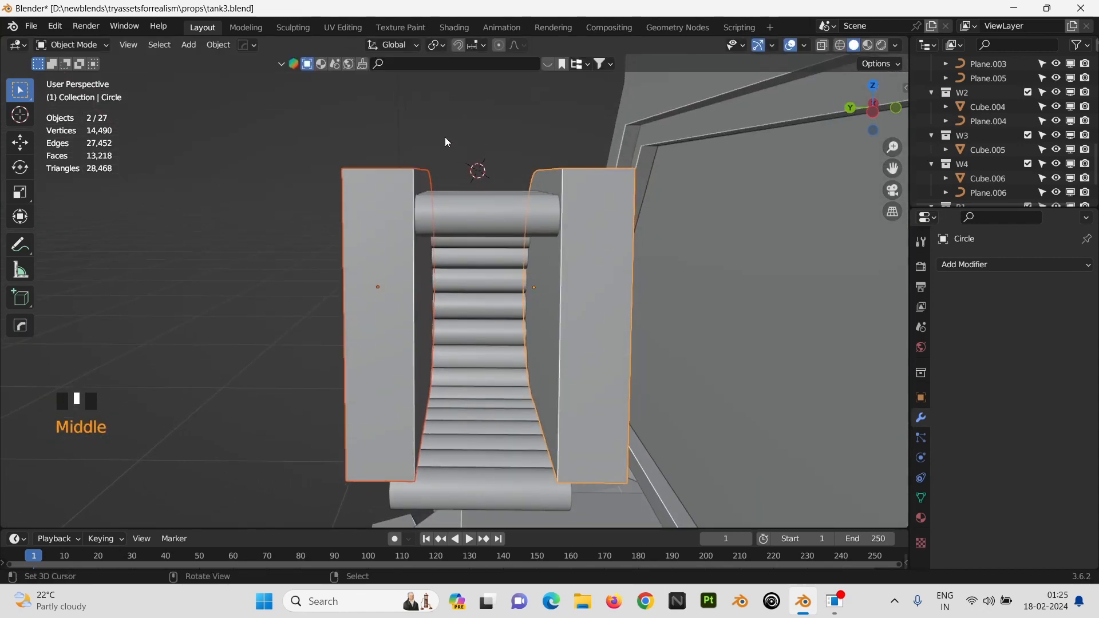
left_click(498, 266)
key("g")
key("z")
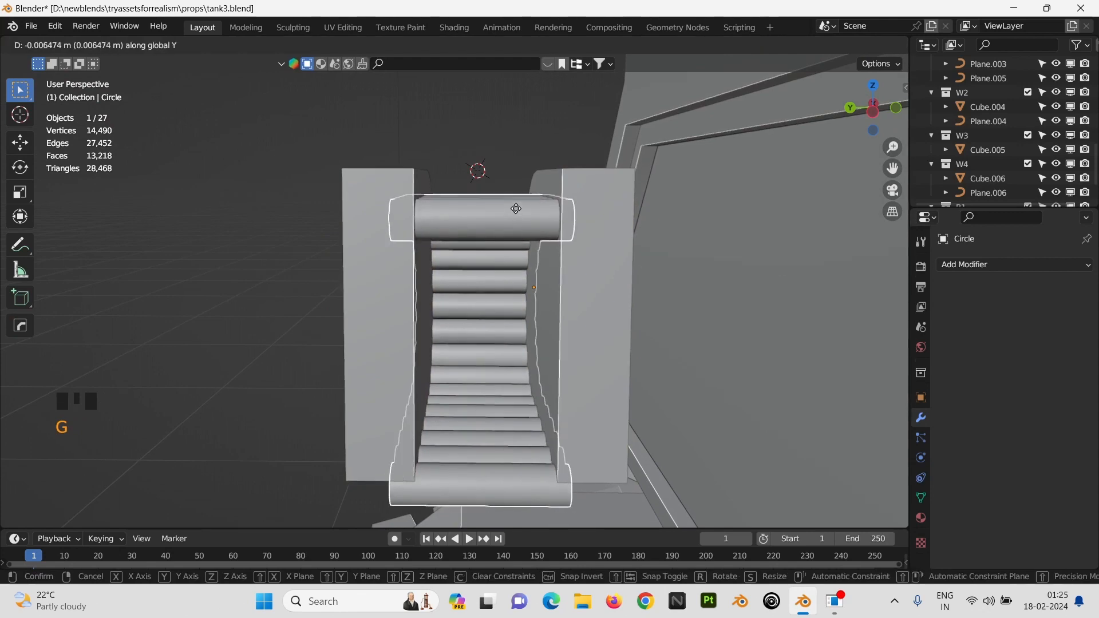
left_click(470, 296)
middle_click_drag(467, 293, 670, 300)
Step: Move only the U-shaped curve in collection B1 up along Z by about 0.036 m
scroll(1062, 169, "down", 3)
left_click(993, 193)
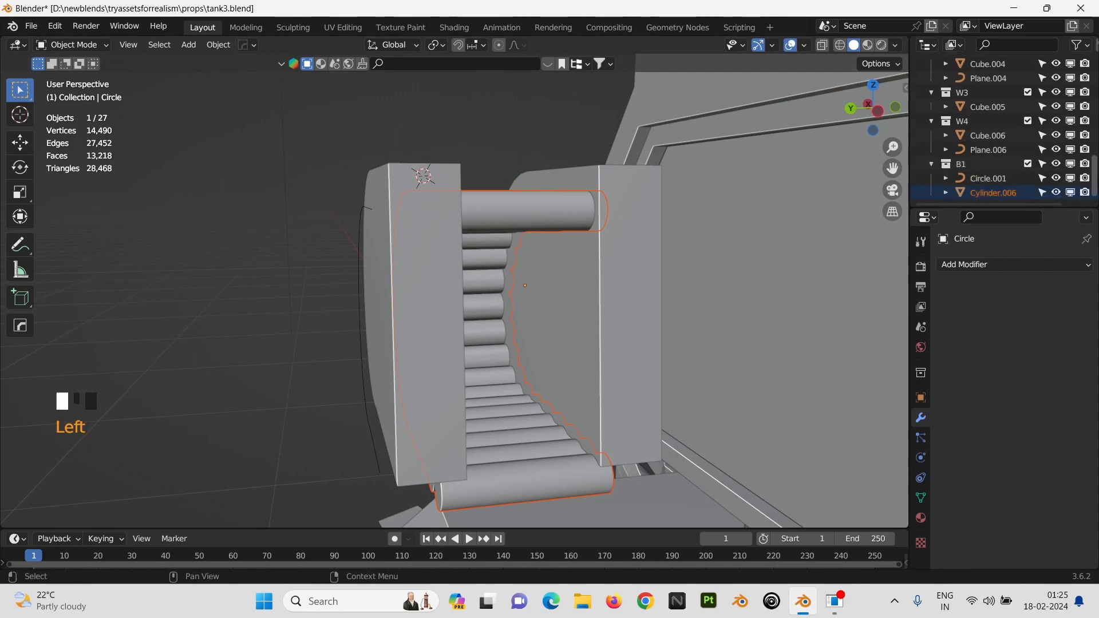
left_click(1001, 178, "shift")
key("g")
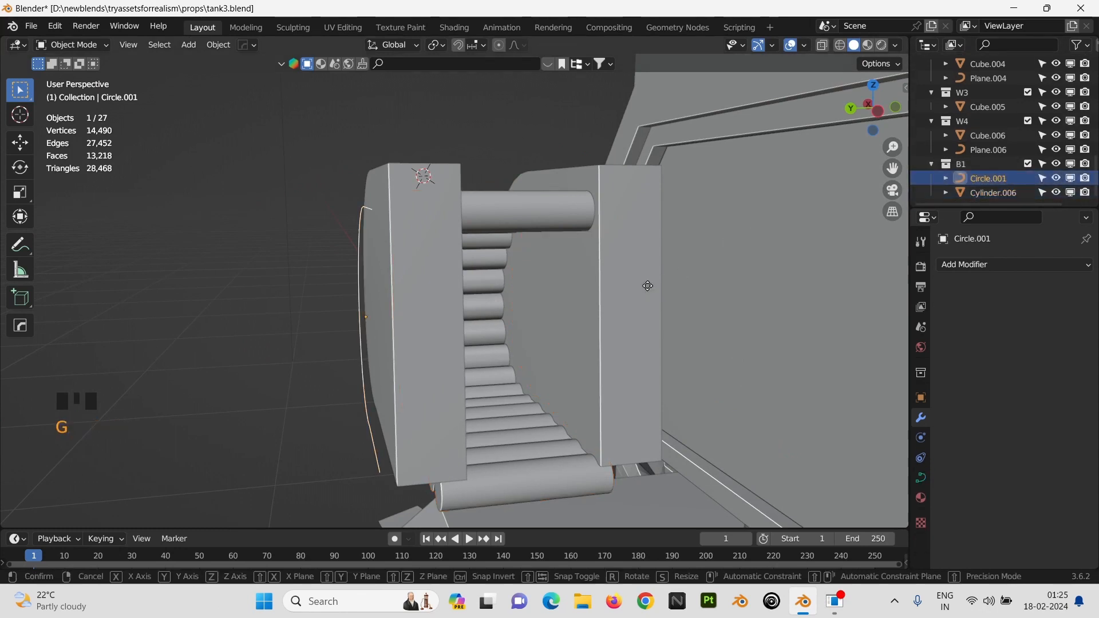
key("z")
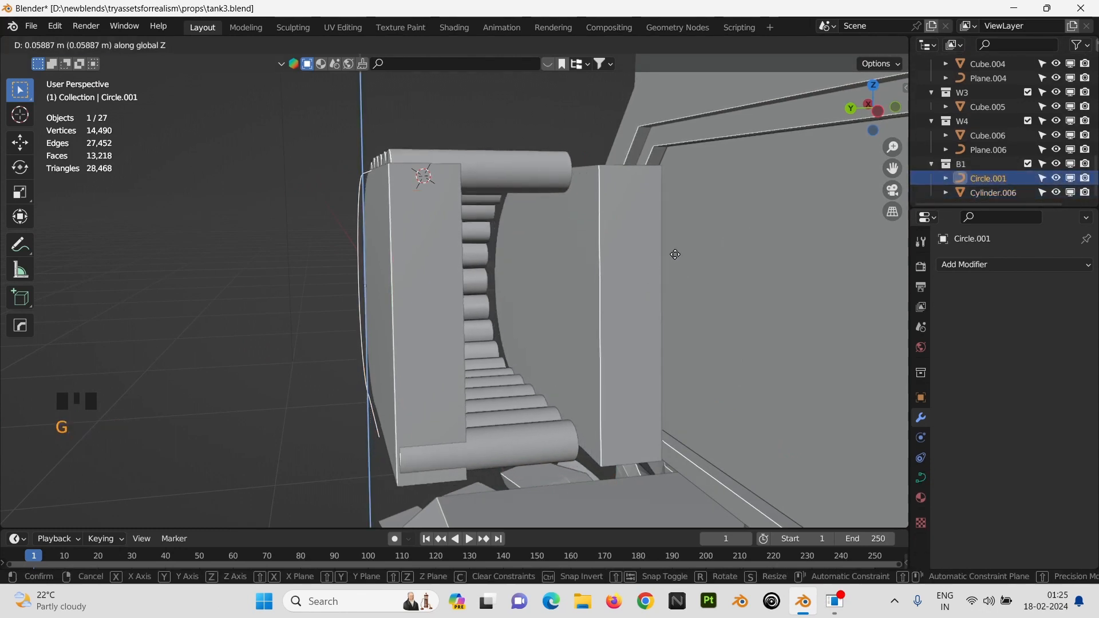
key("z")
key("Escape")
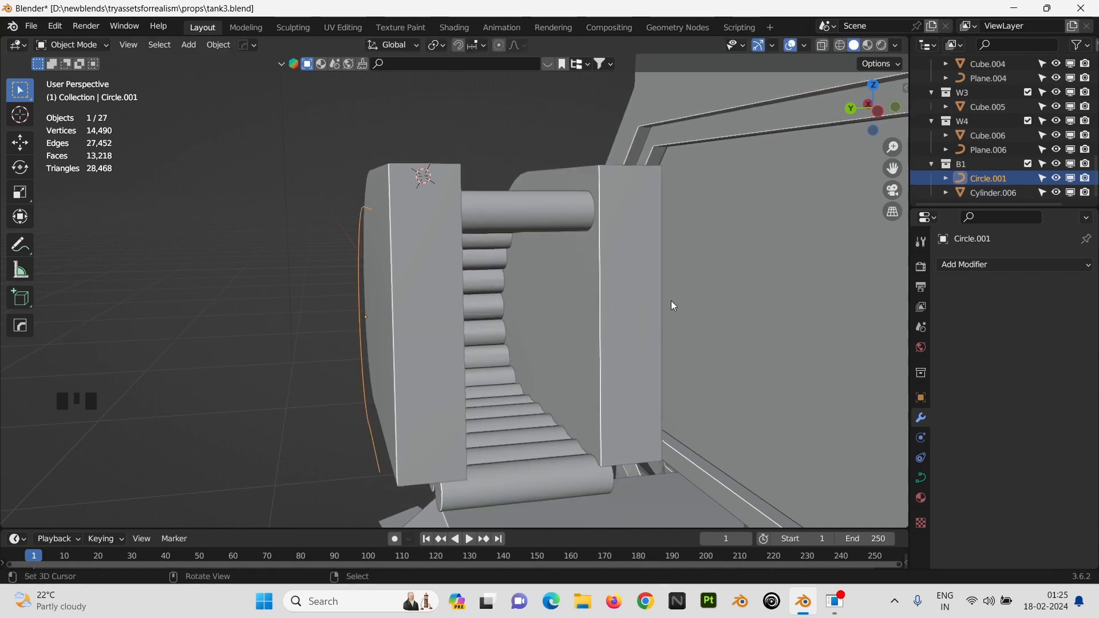
key("g")
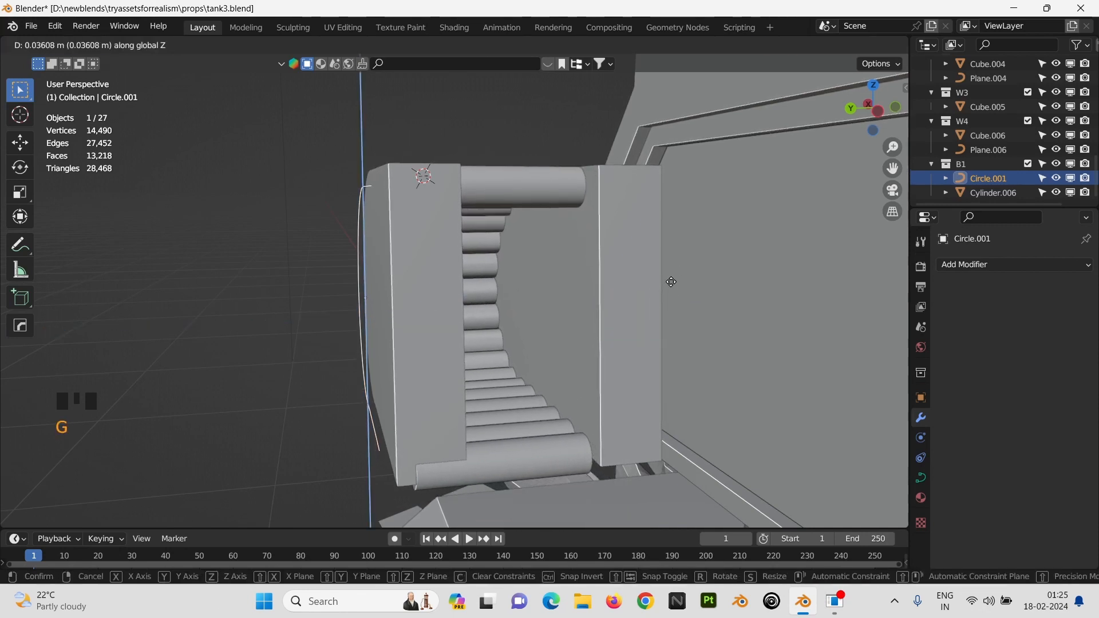
left_click(670, 282)
Step: Shift the U-shaped curve slightly along Y to fine-tune the cylinder belt between the plates
middle_click_drag(669, 281, 587, 284)
key("g")
key("x")
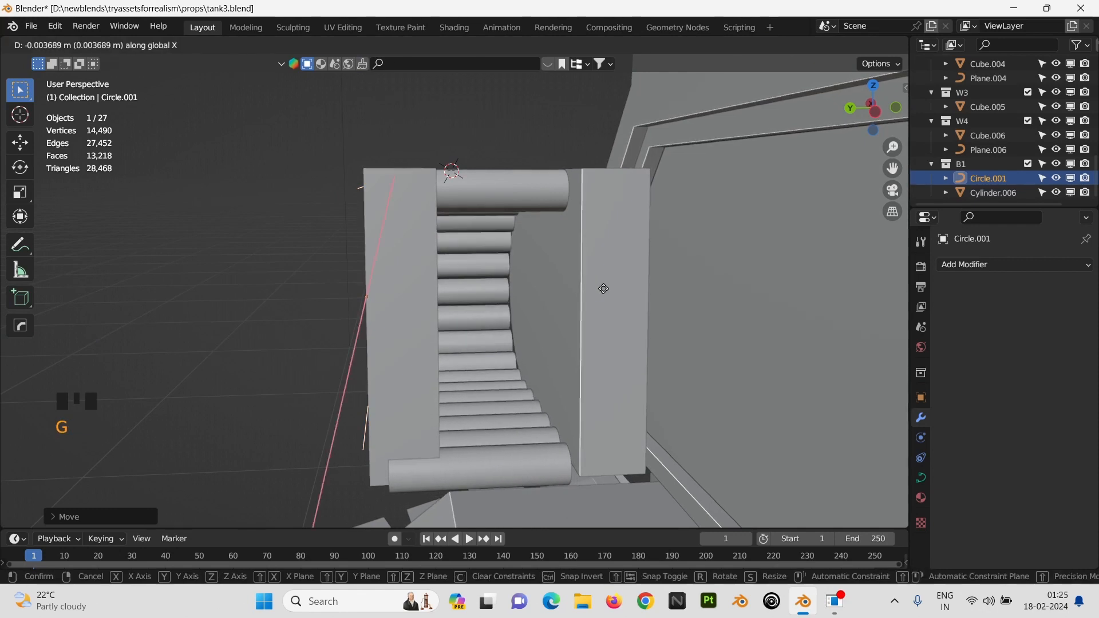
key("y")
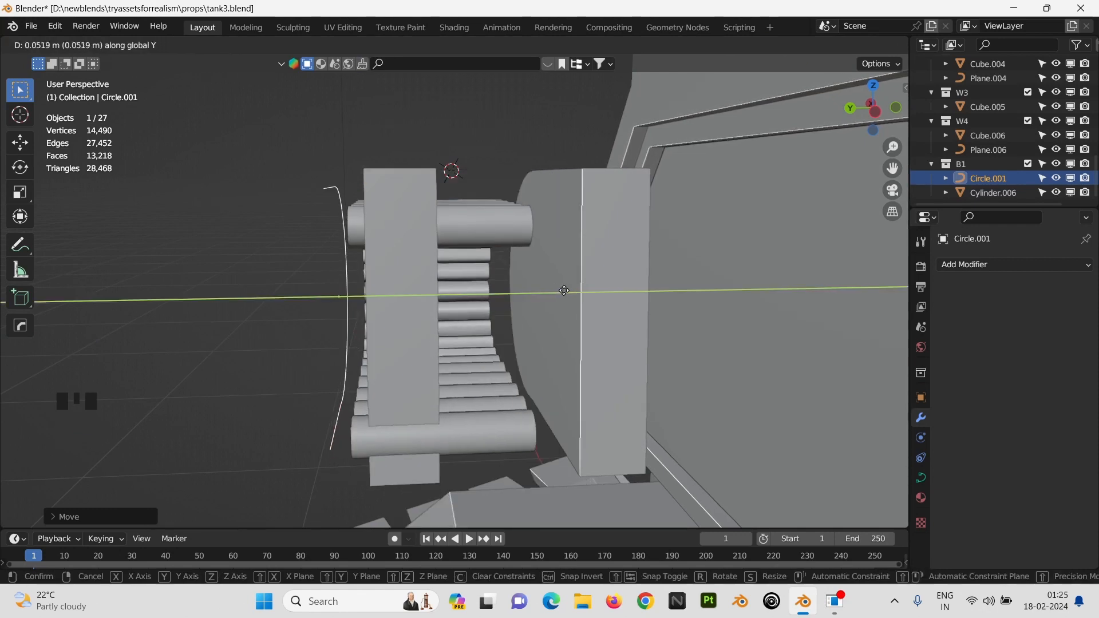
left_click(593, 291)
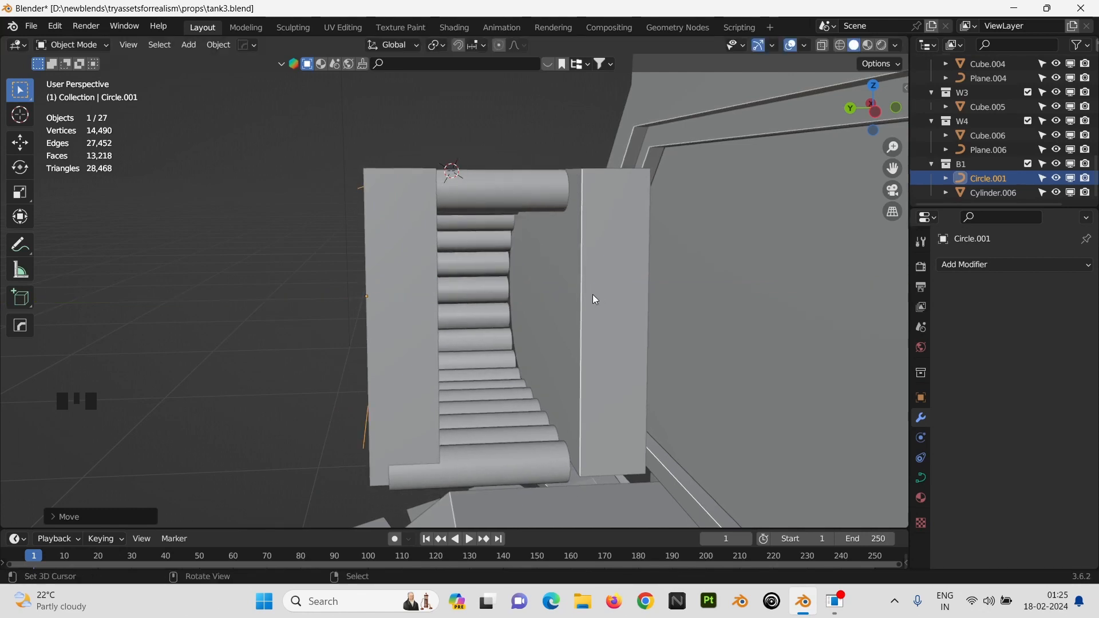
Step: Apply all modifiers on the cylinder row and delete its U-shaped curve
middle_click_drag(593, 294, 587, 373)
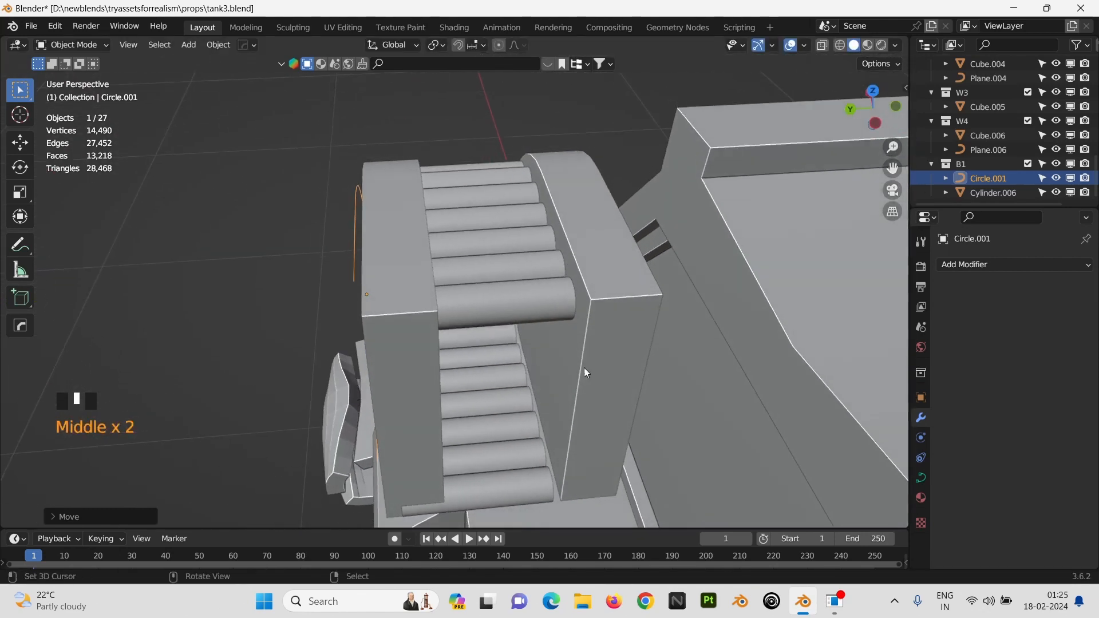
left_click(920, 495)
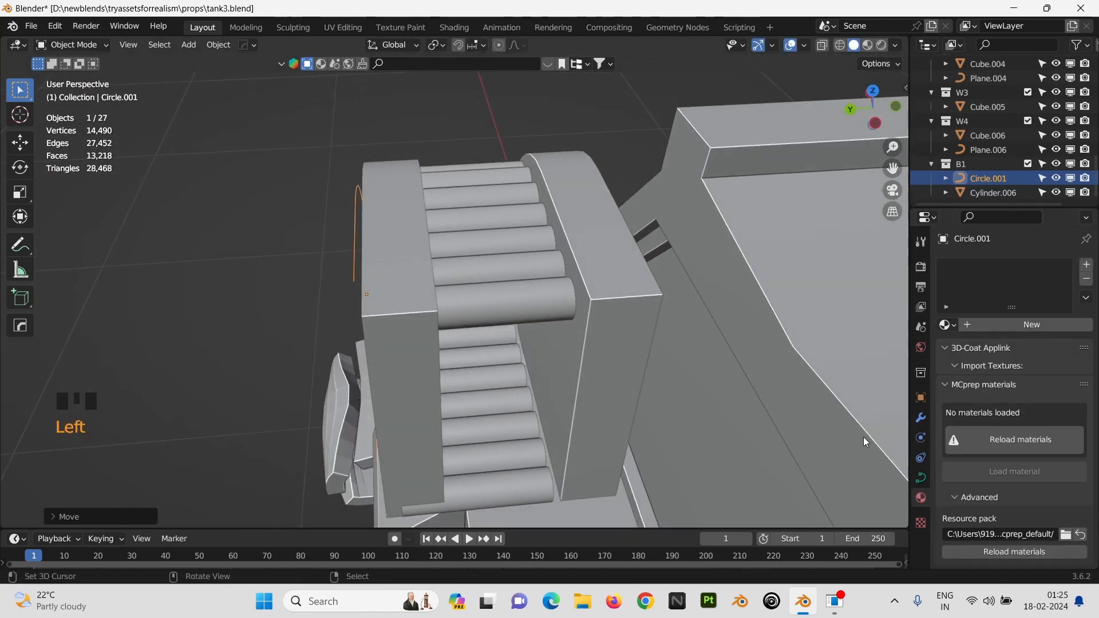
left_click(1030, 337)
right_click(463, 246)
left_click(923, 423)
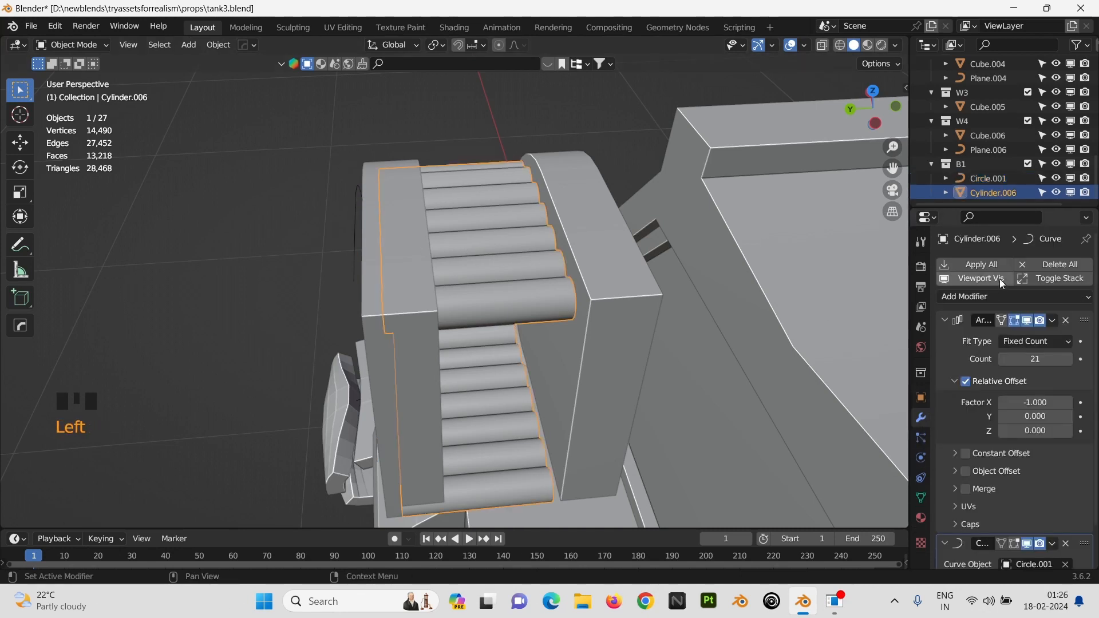
left_click(996, 276)
right_click(355, 259)
key("Delete")
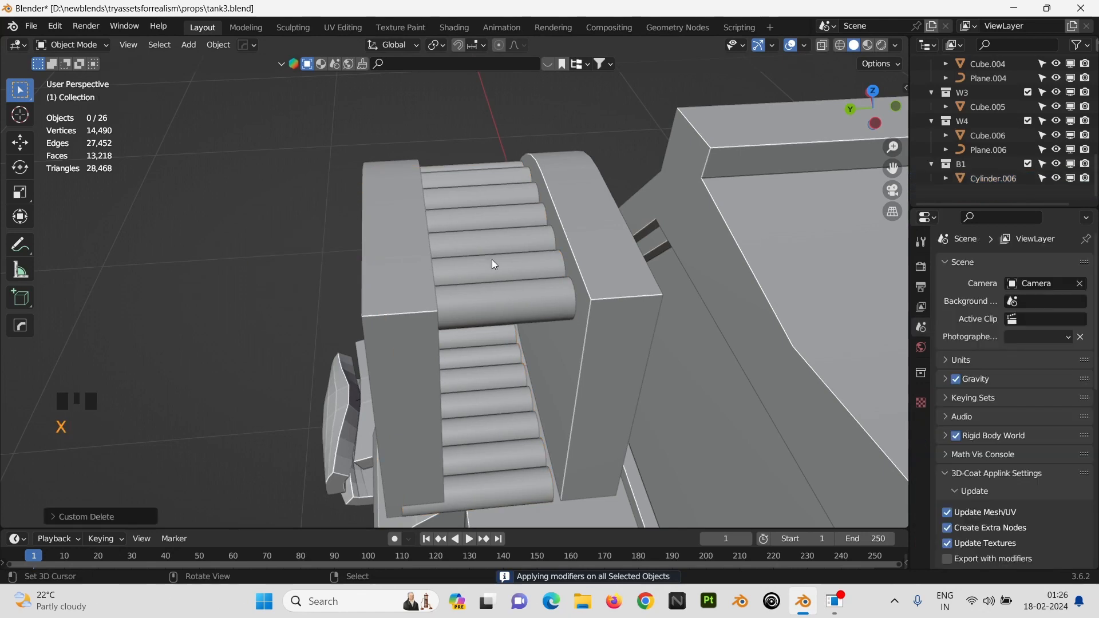
Step: Move the cylinder row along Y to centre it between the two rounded plates
right_click(492, 259)
key("g")
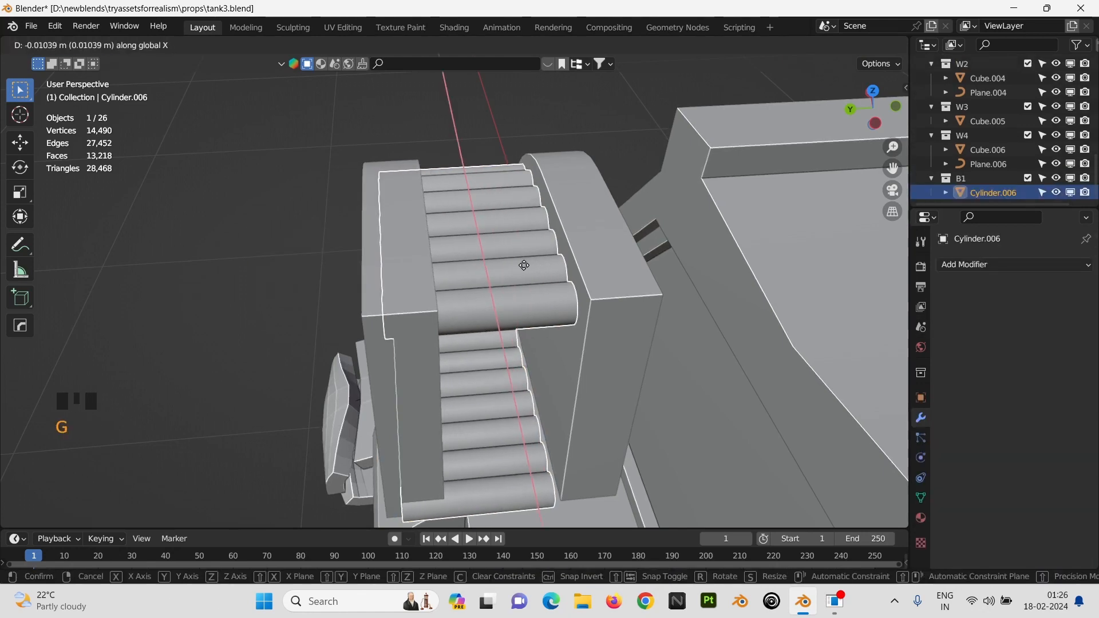
left_click(518, 264)
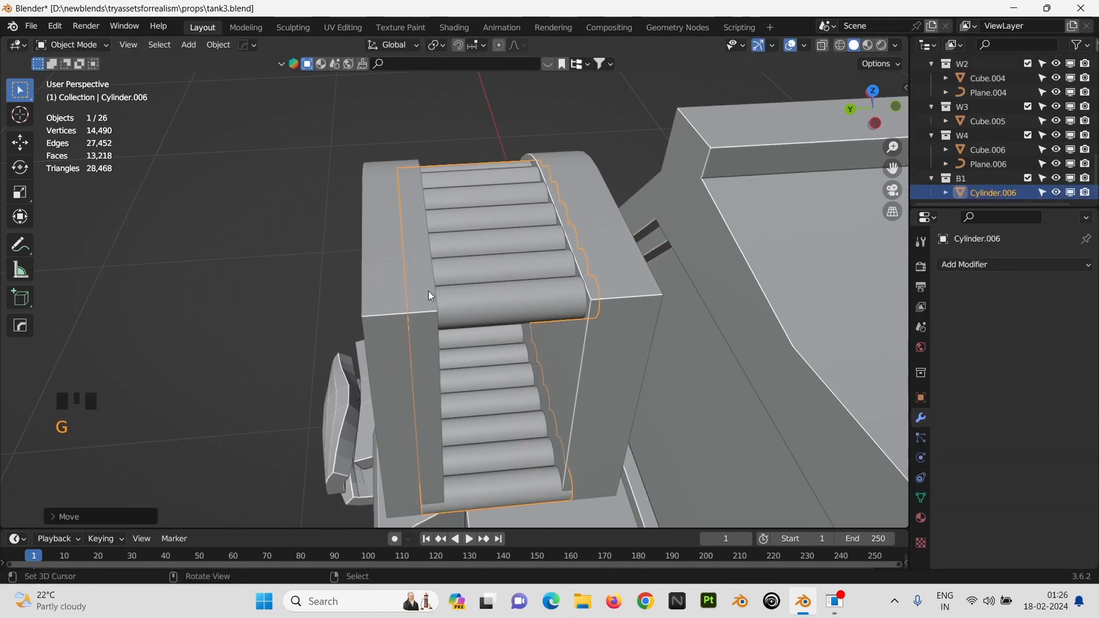
middle_click_drag(428, 292, 431, 258)
key("s")
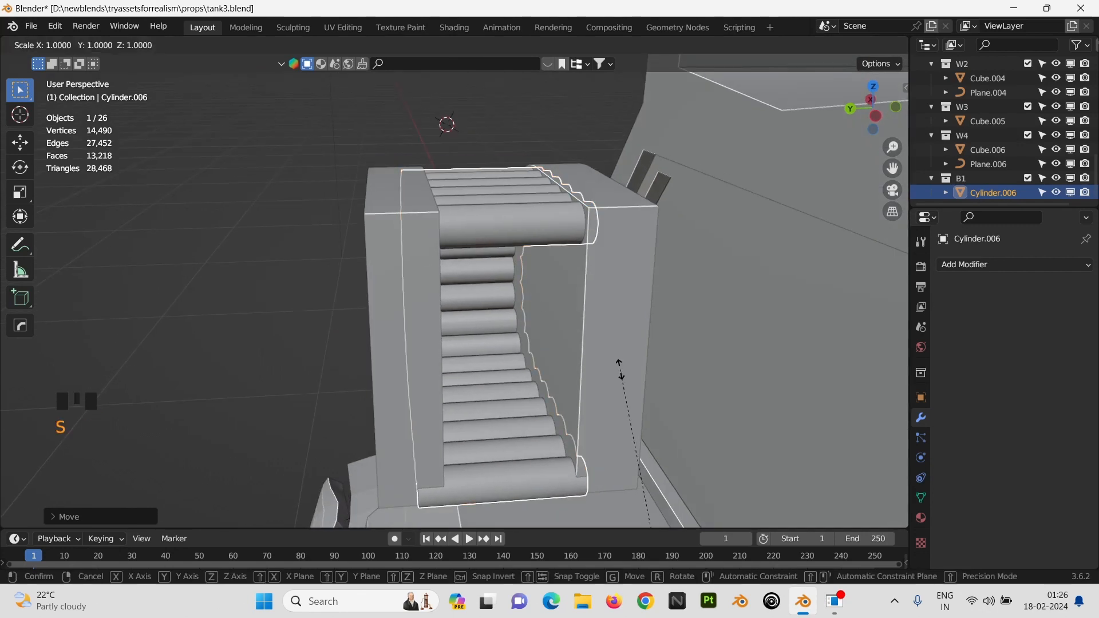
right_click(620, 369)
Step: Scale both rounded plates up slightly along Z so they rise above the cylinder belt
right_click(604, 334)
right_click(414, 314, "shift")
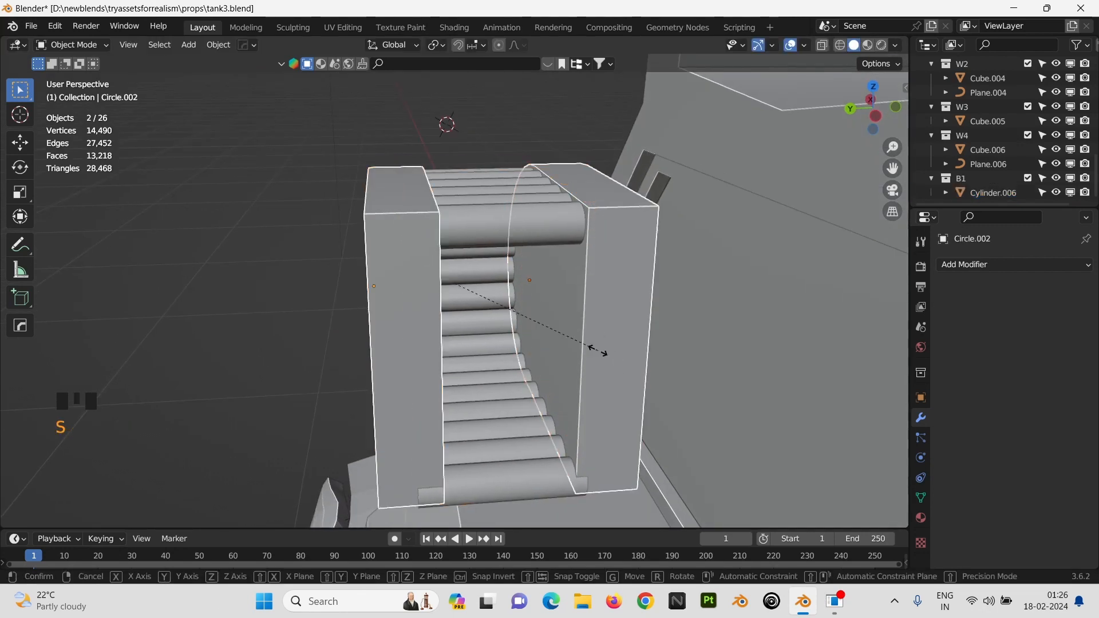
key("s")
key("z")
left_click(619, 359)
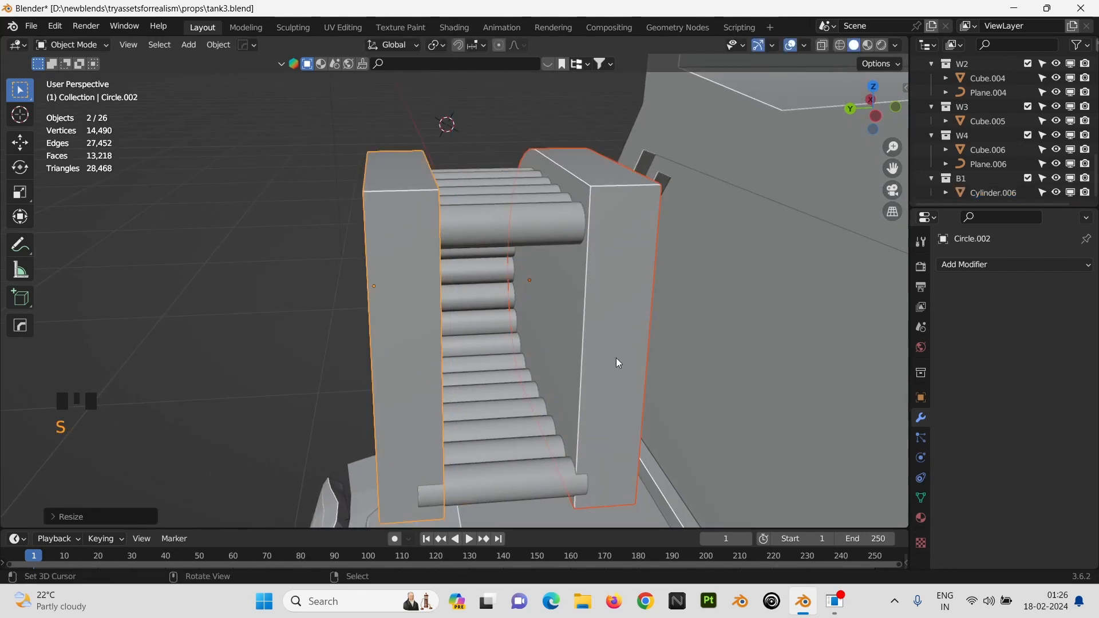
middle_click_drag(617, 359, 844, 358)
key("s")
key("x")
right_click(584, 382)
Step: Add a cube mesh on the turret beside the rounded plates and scale it down
key("KP_0")
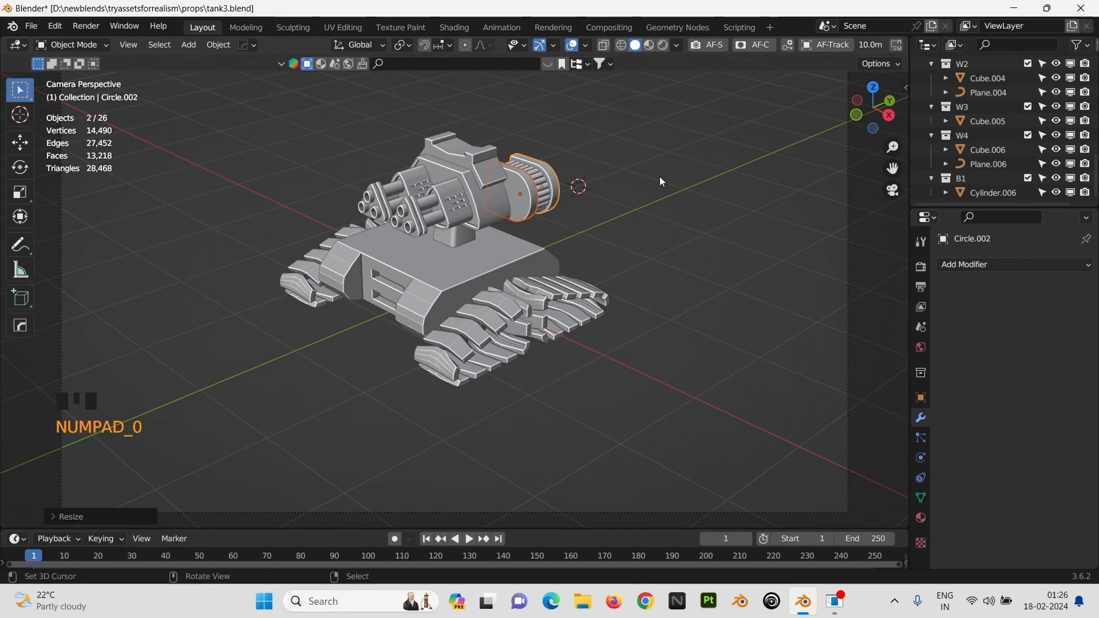
left_click(660, 182)
middle_click_drag(660, 182, 369, 176)
scroll(521, 180, "up", 8)
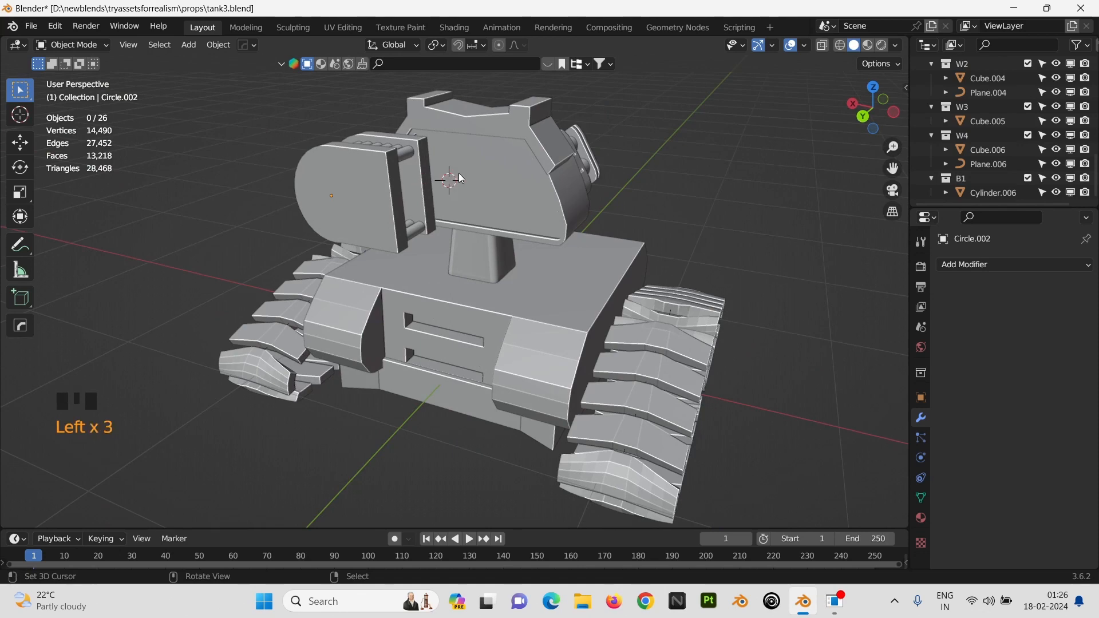
key("shift+a")
mouse_move(493, 160)
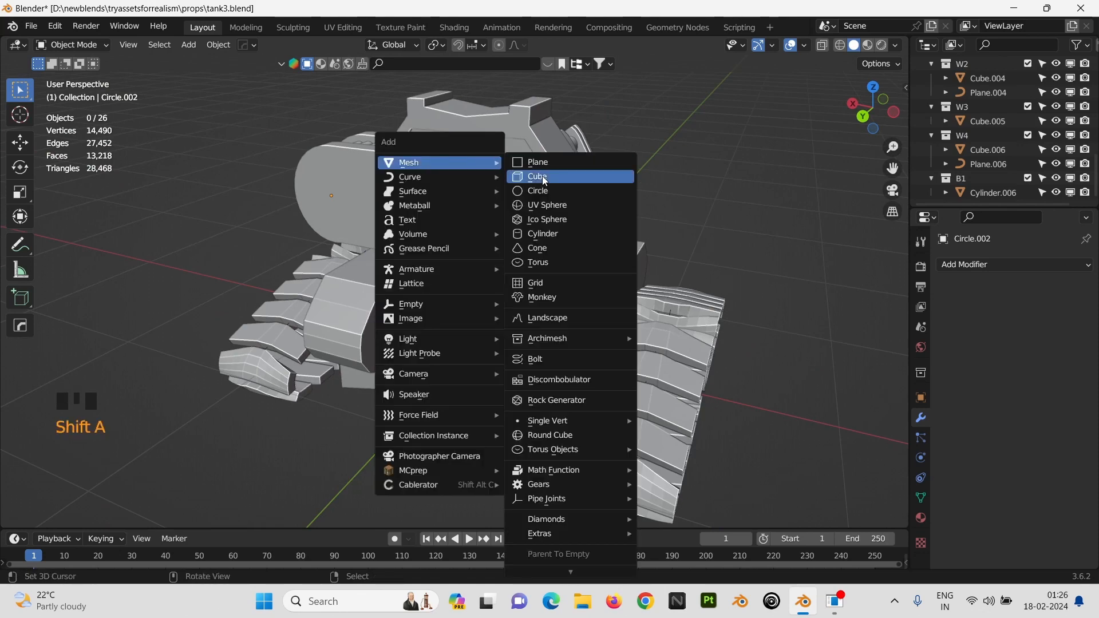
left_click(566, 177)
key("s")
left_click(470, 212)
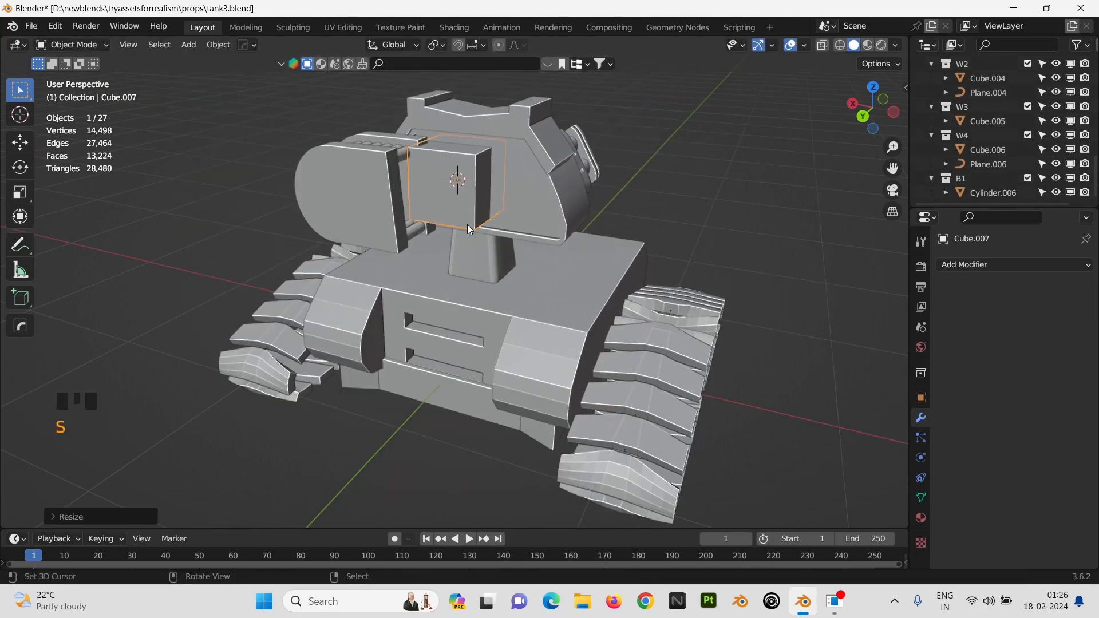
Step: Pull the rear face of the cube on the turret outward along Y to lengthen it past the rounded plates
key("Tab")
right_click(475, 198)
key("g")
key("g")
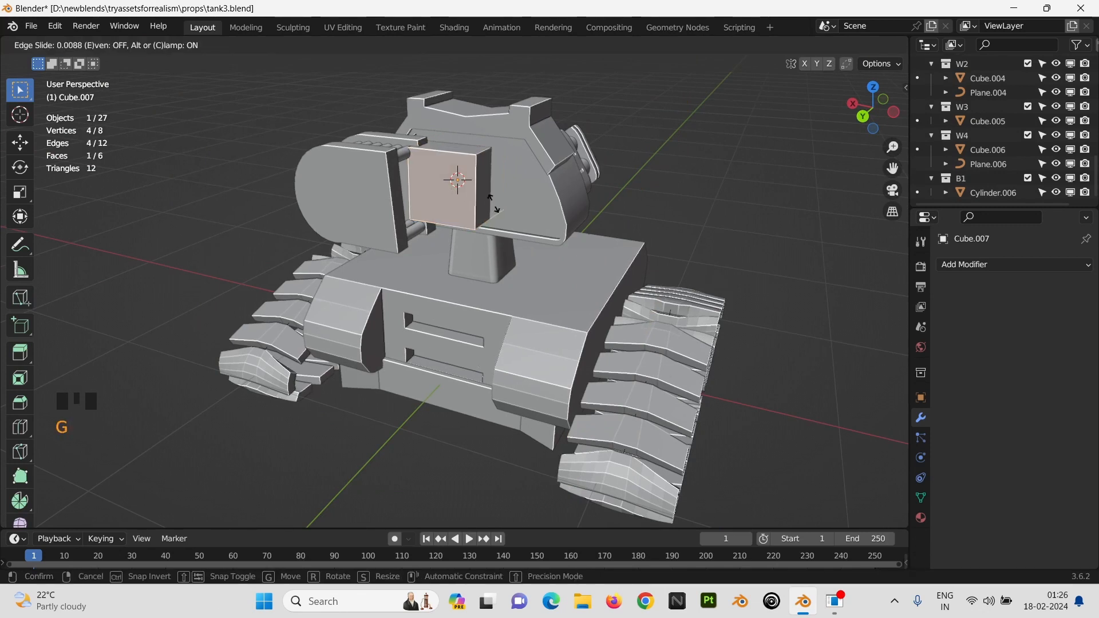
left_click(482, 204)
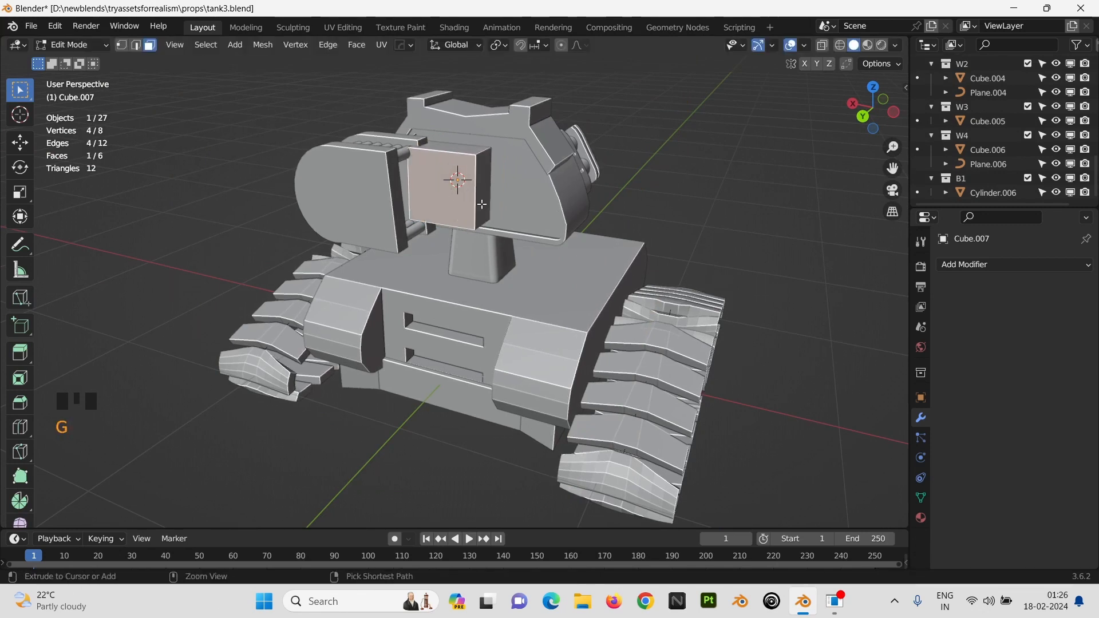
key("g")
key("y")
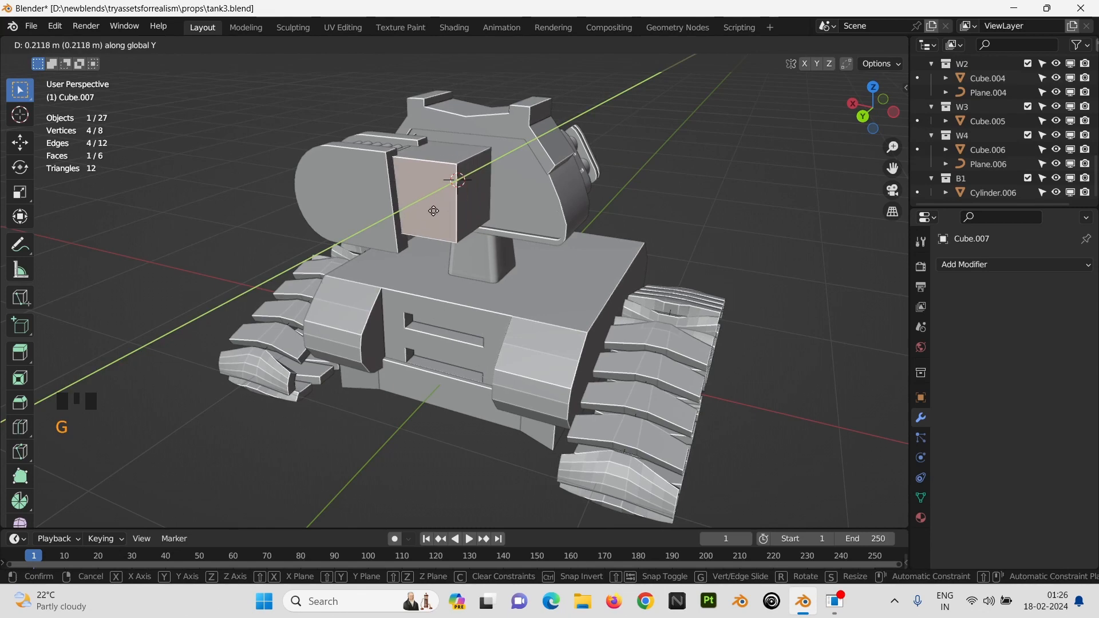
left_click(420, 219)
Step: Scale the whole cube along Z to adjust its height beside the rounded plates
middle_click_drag(420, 219, 547, 153)
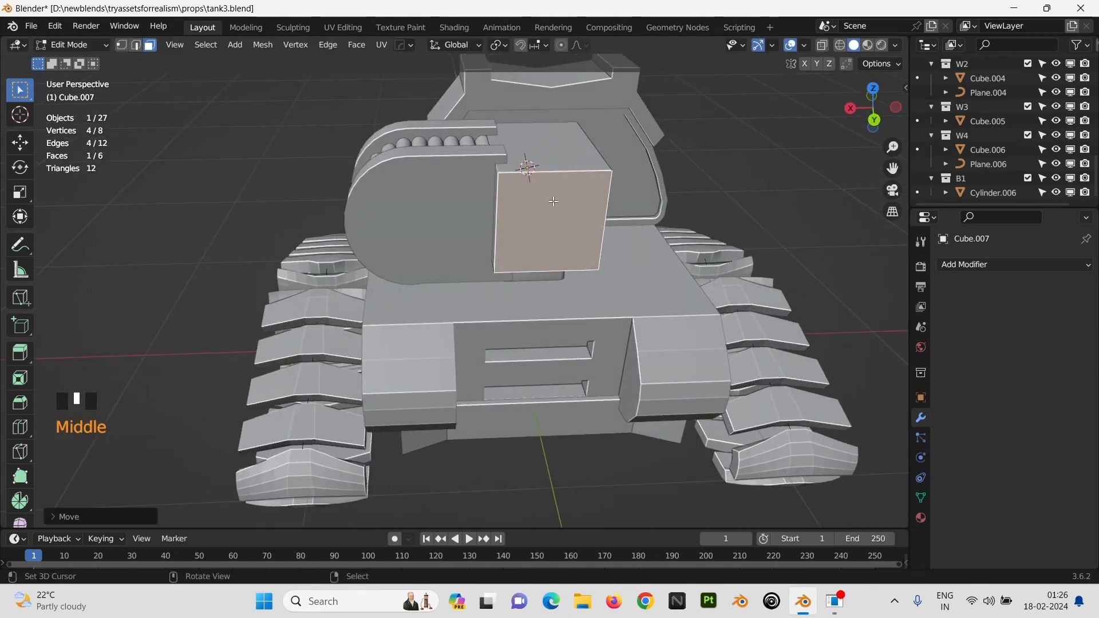
right_click(546, 154)
key("Tab")
key("s")
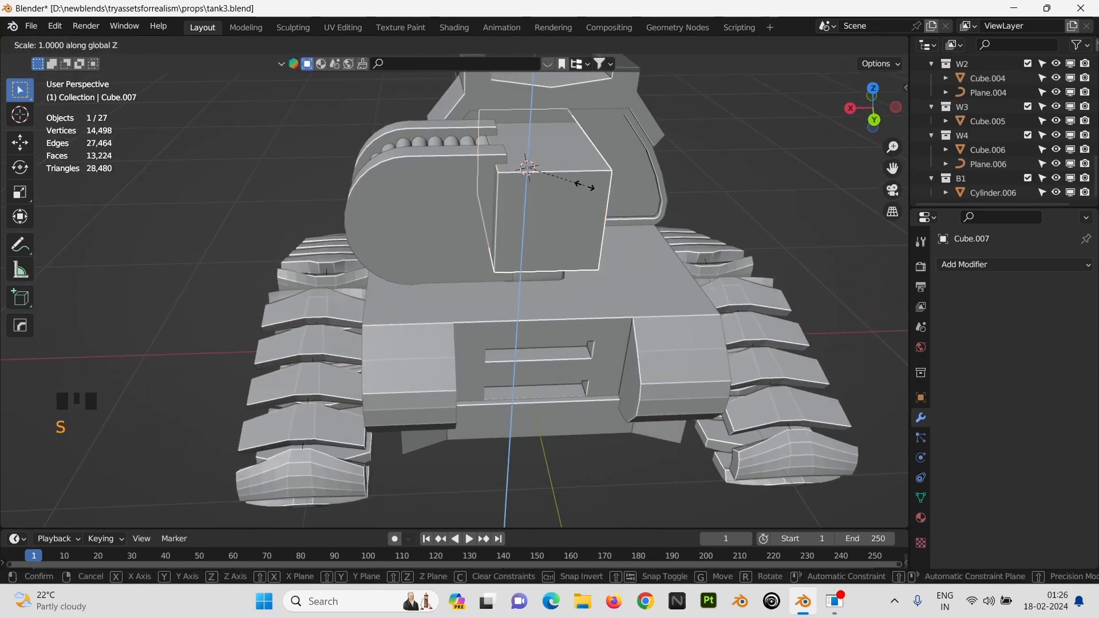
left_click(598, 201)
middle_click_drag(598, 200, 592, 250)
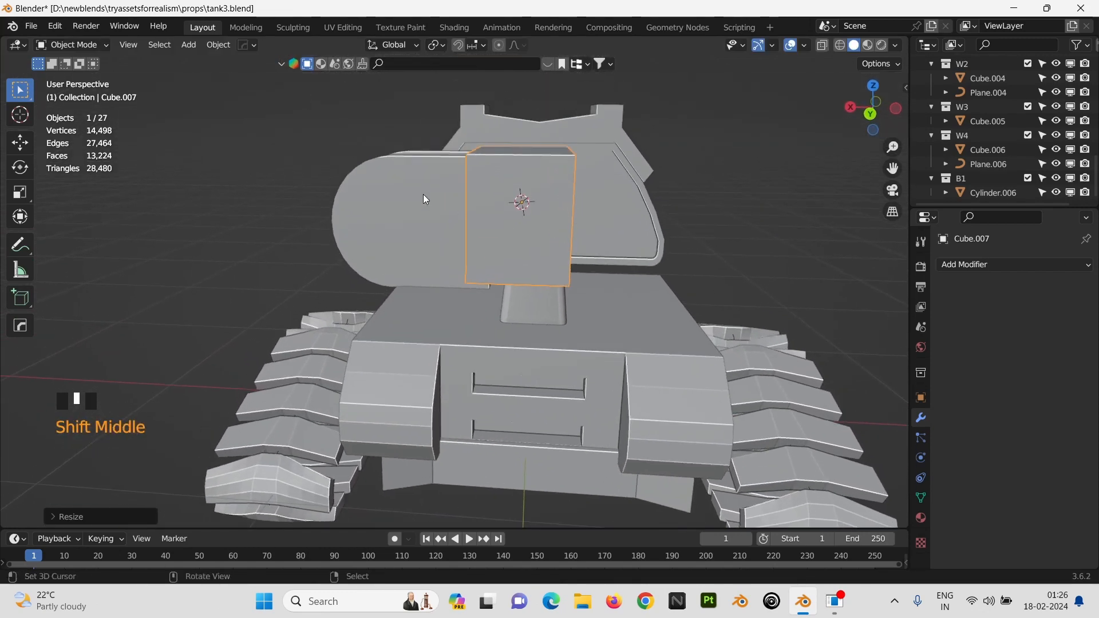
Step: Reduce the height of both rounded plates and the cylinder belt along Z and reposition them vertically beside the cube
left_click_drag(335, 132, 420, 183)
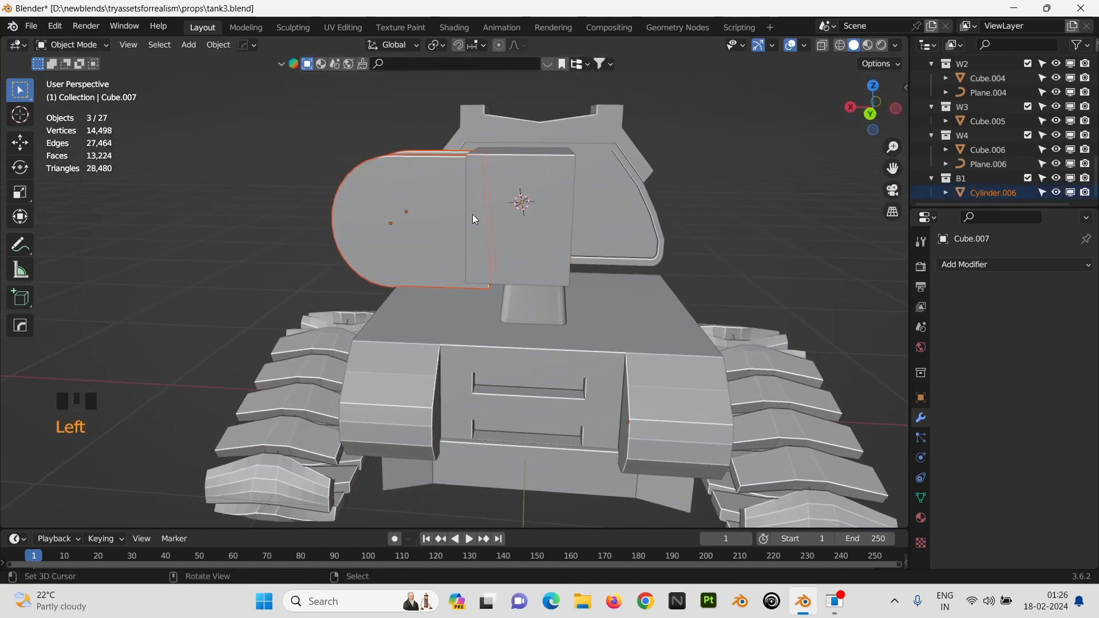
key("g")
key("z")
left_click(492, 218)
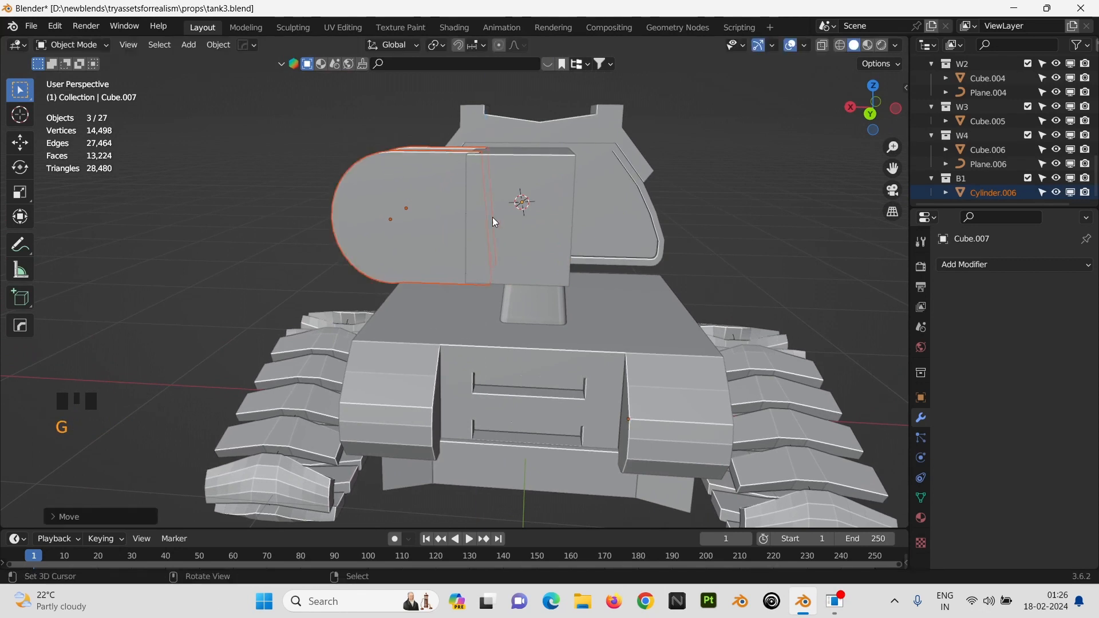
key("s")
key("z")
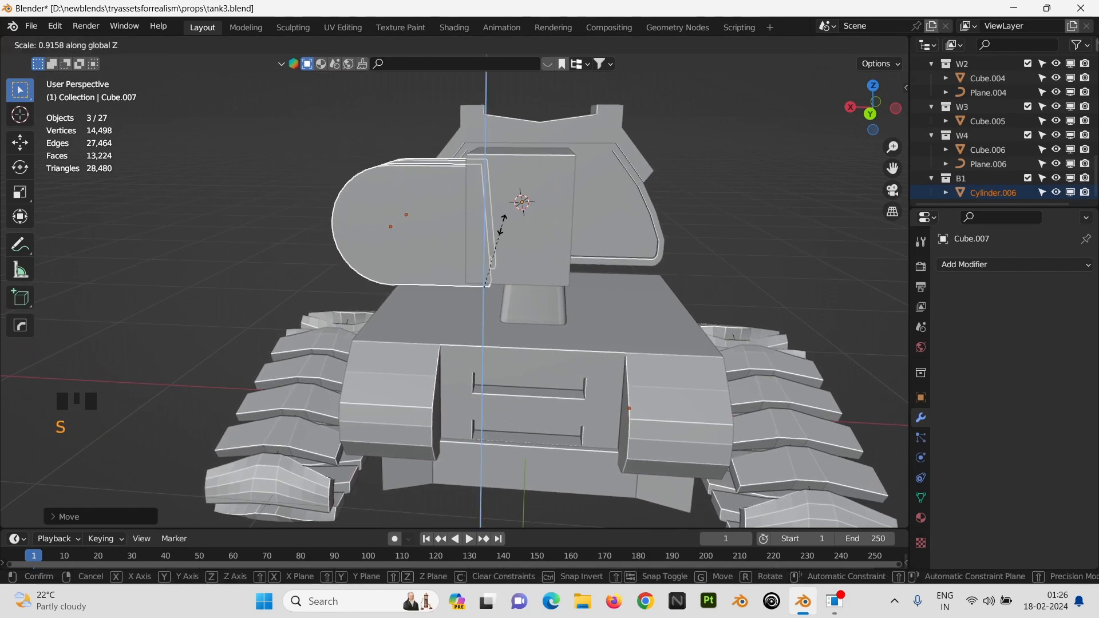
left_click(502, 224)
key("g")
key("z")
left_click(509, 227)
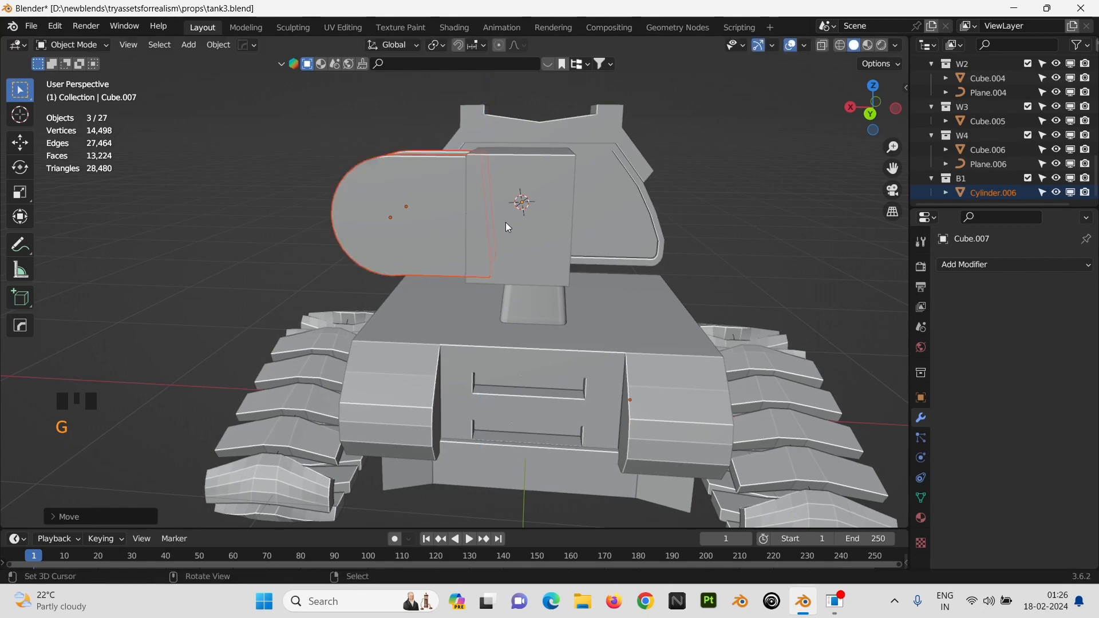
Step: Resize the rounded plates and cylinder belt together slightly to fit against the cube's side
middle_click_drag(508, 227, 602, 266)
key("s")
left_click(613, 277)
scroll(613, 277, "up", 4)
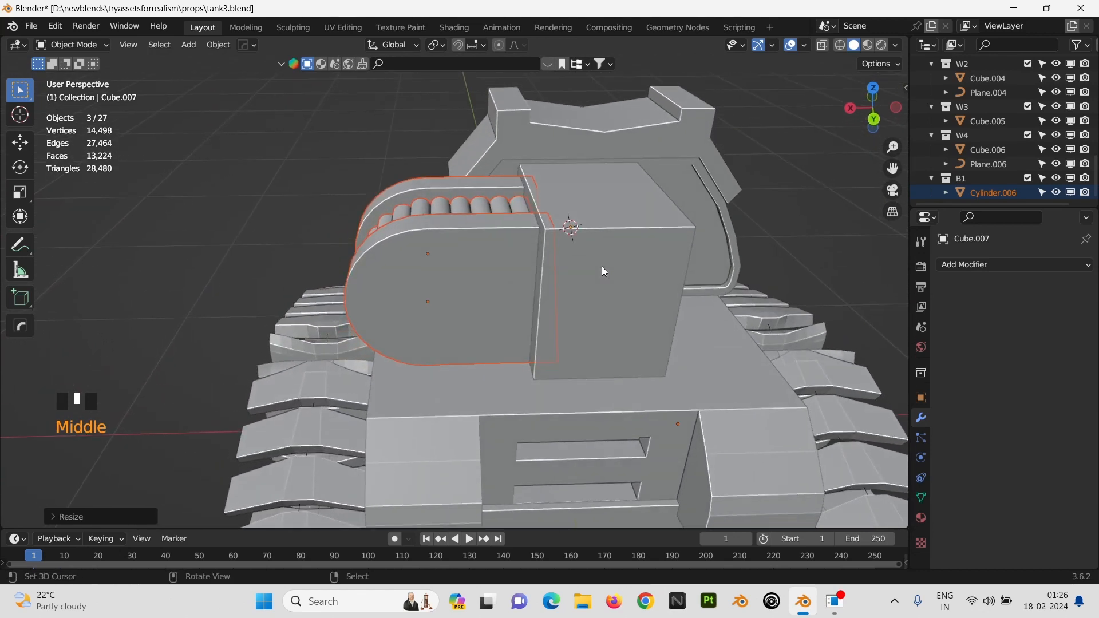
key("Tab")
key("Tab")
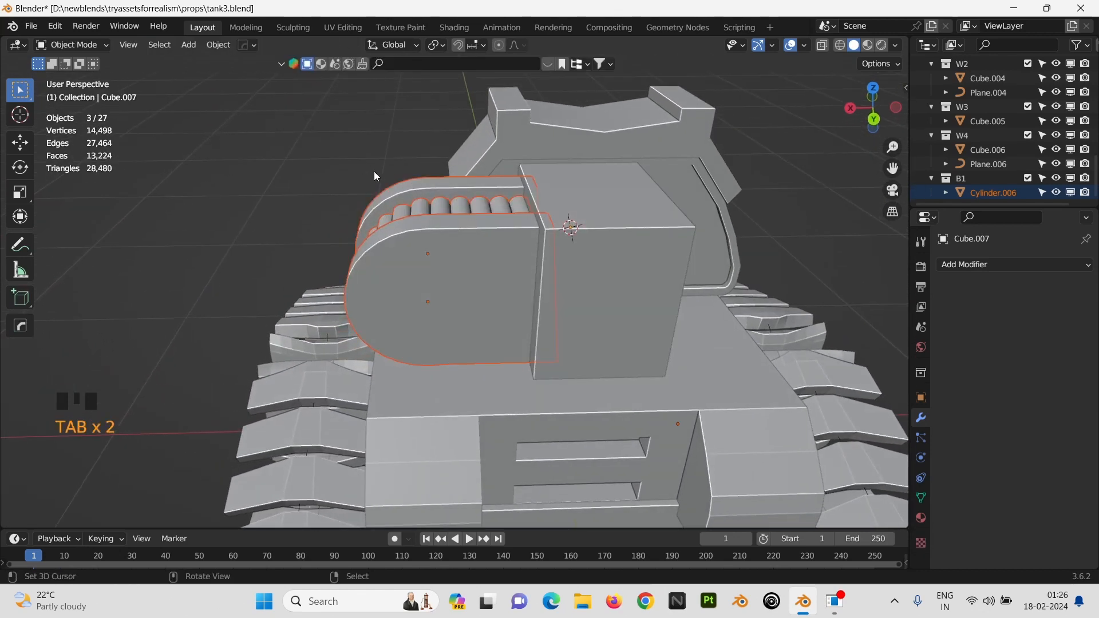
scroll(475, 262, "down", 2)
middle_click_drag(485, 266, 477, 269)
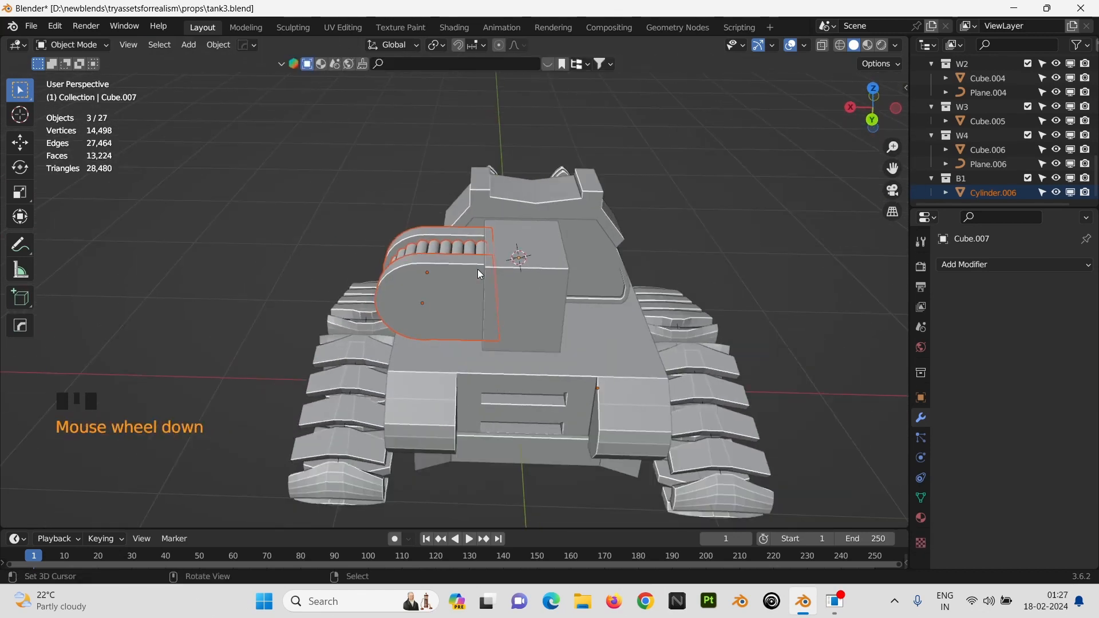
key("KP_7")
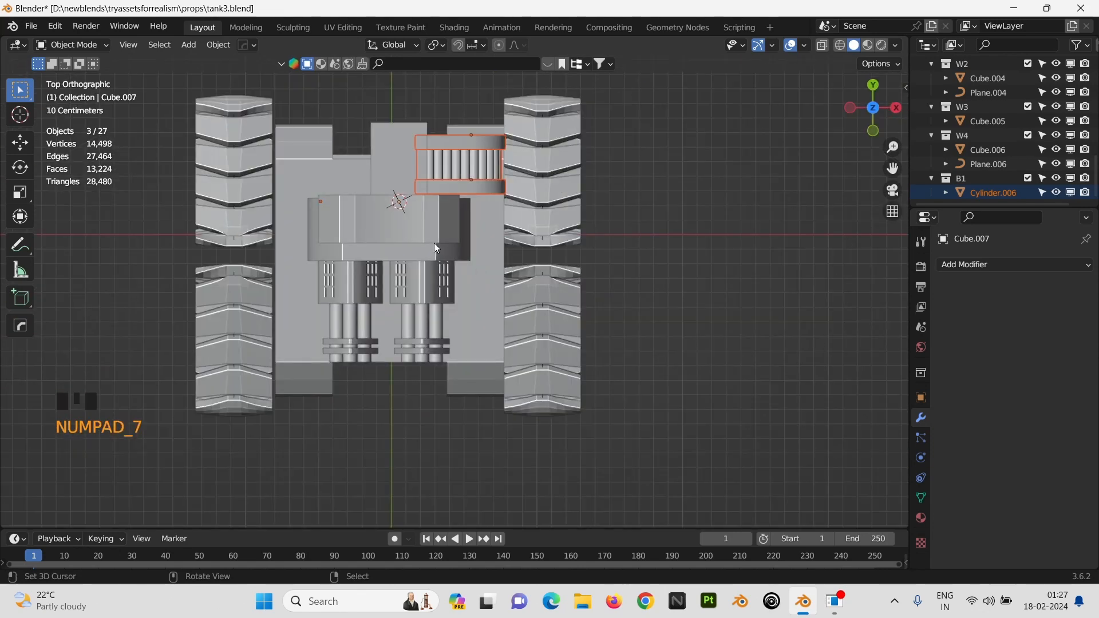
key("g")
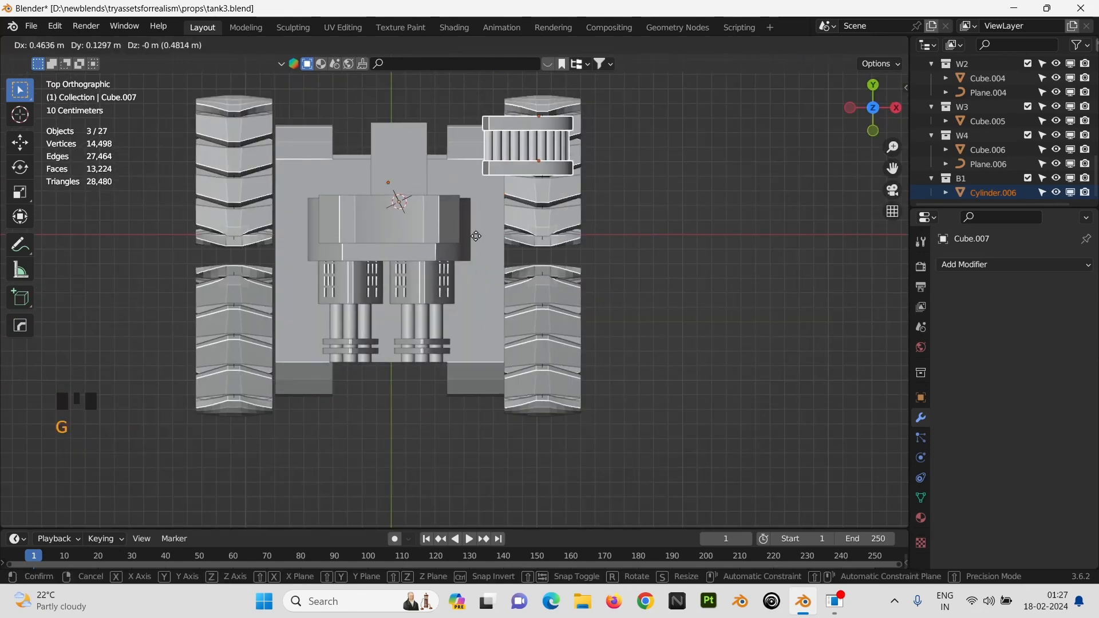
right_click(473, 231)
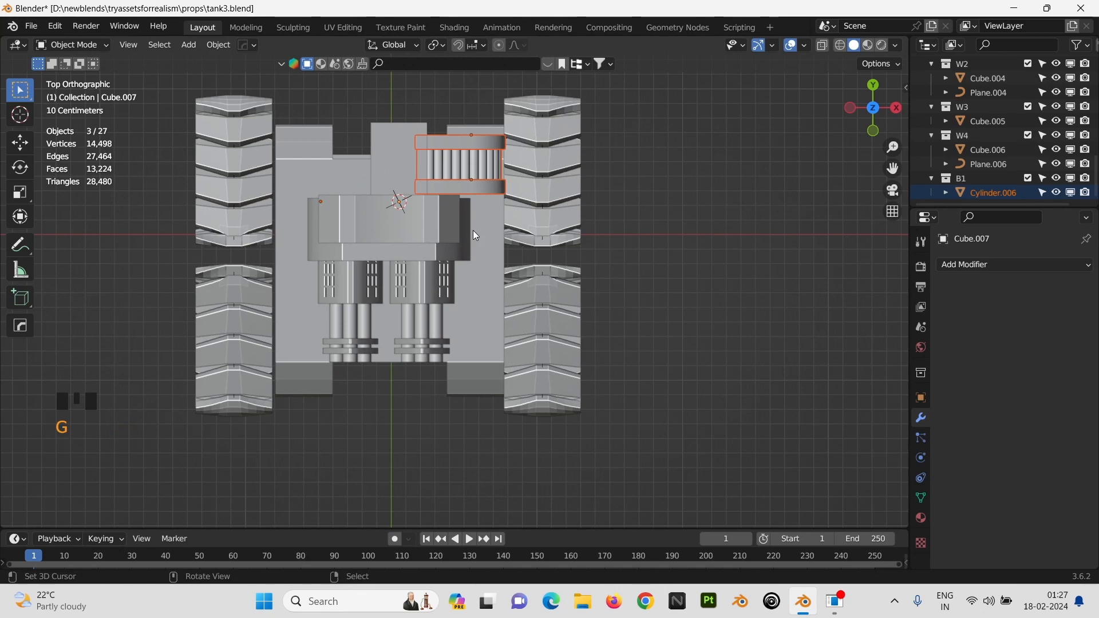
key("ctrl+j")
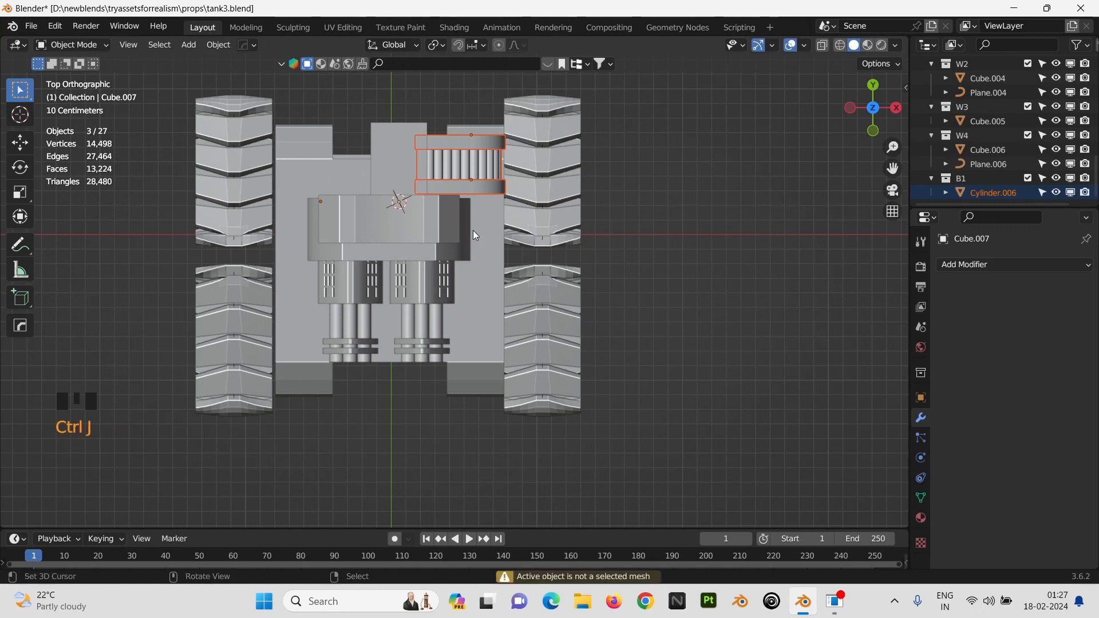
Step: Duplicate the cylinder belt with its two rounded plates and mirror the copy along X
right_click(473, 170)
key("w")
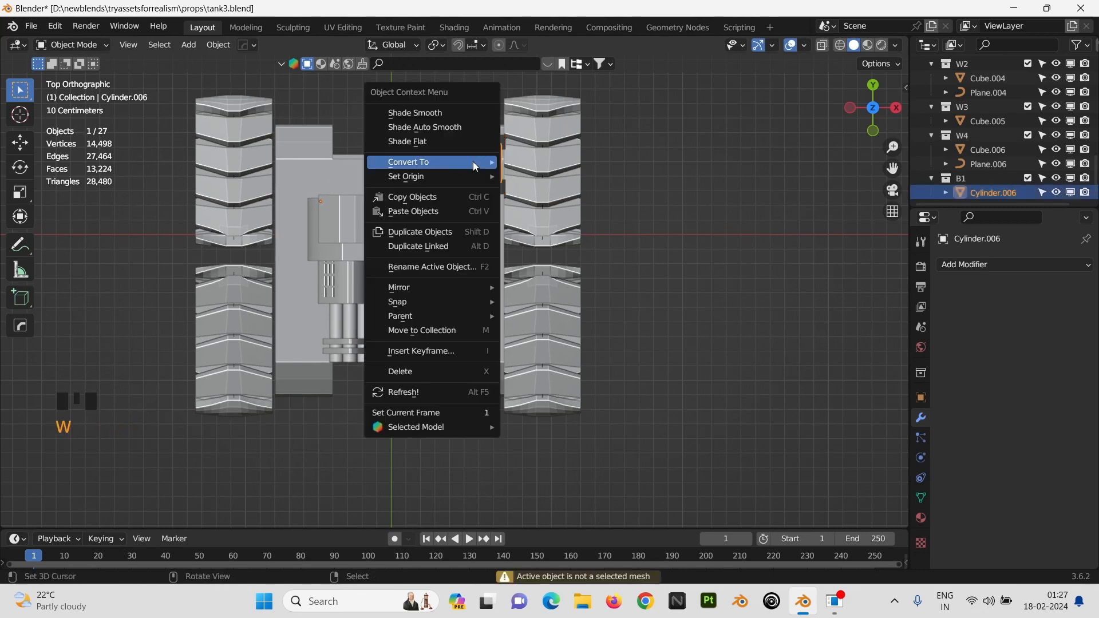
right_click(483, 183, "shift")
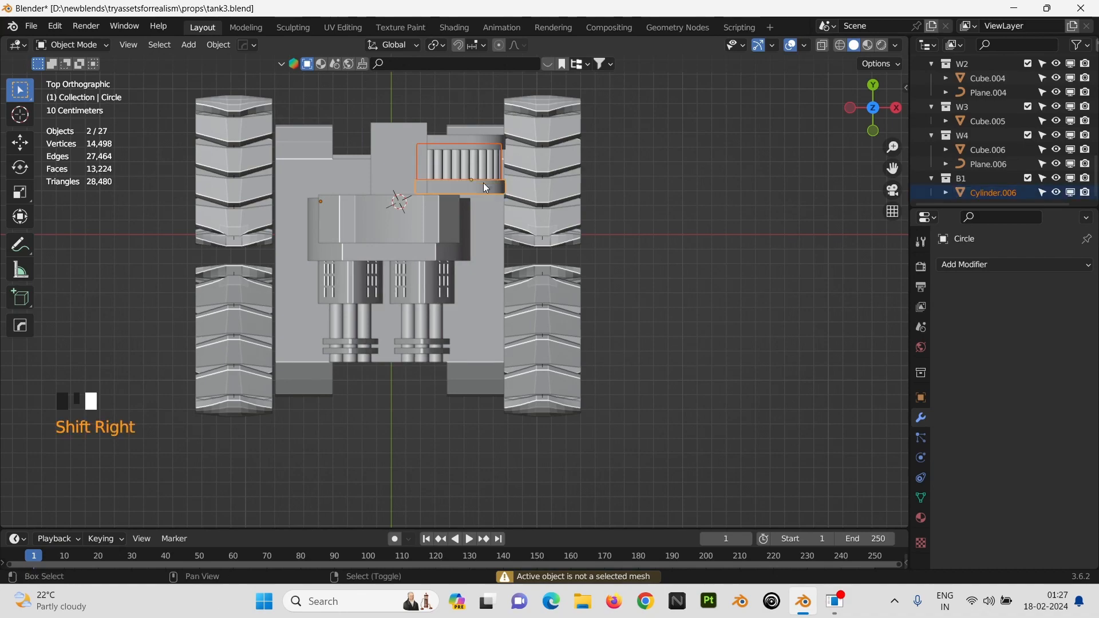
right_click(483, 139, "shift")
middle_click_drag(636, 198, 589, 123)
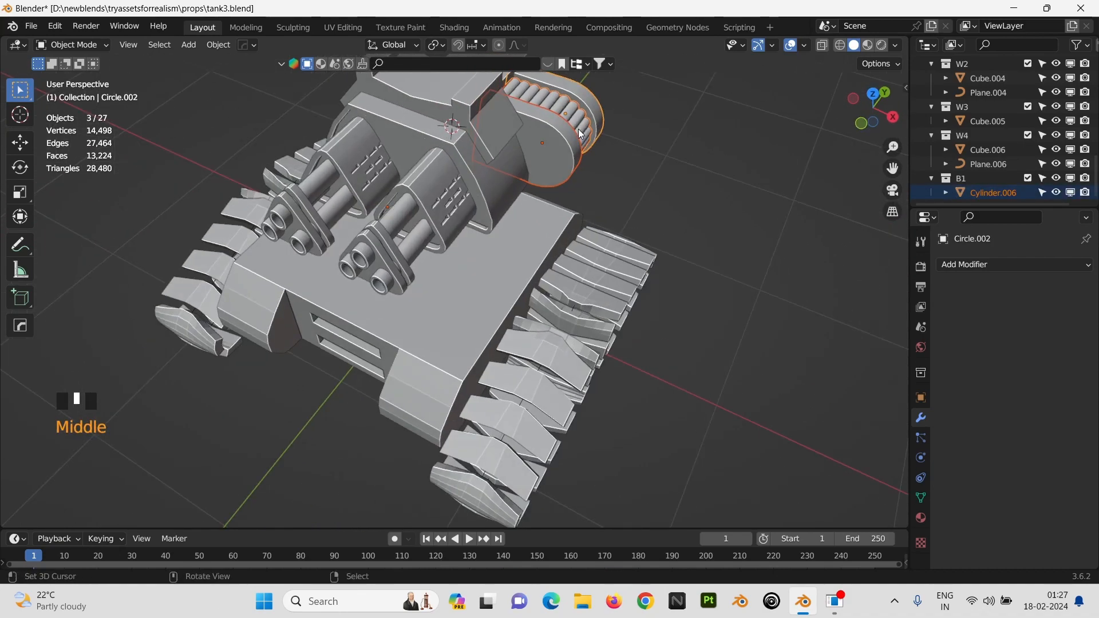
key("KP_Decimal")
middle_click_drag(708, 218, 529, 220)
scroll(544, 213, "down", 4)
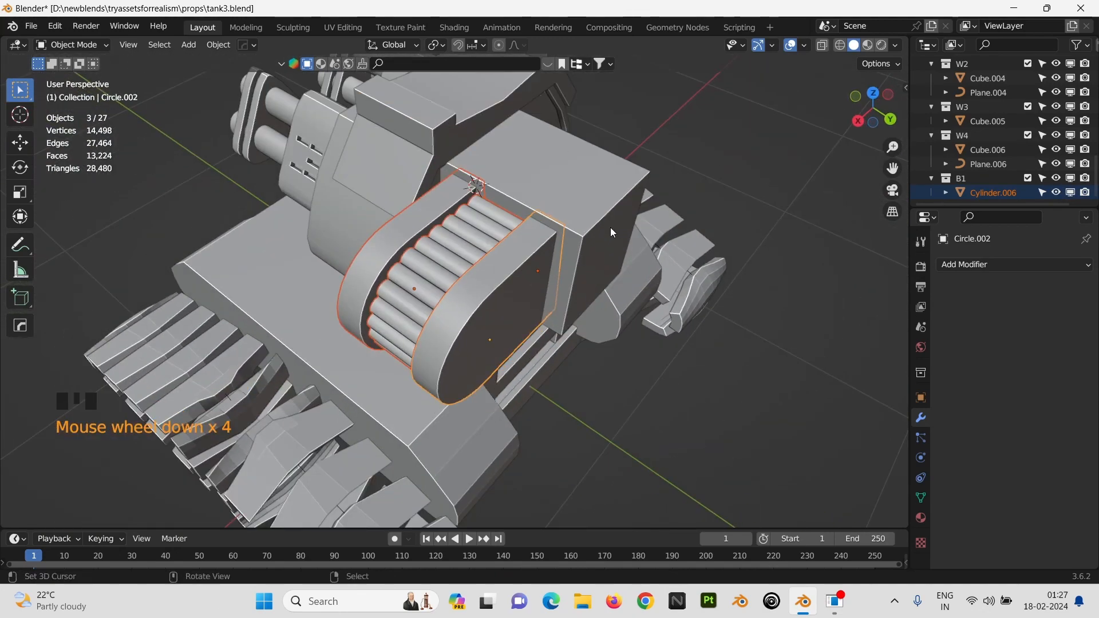
middle_click_drag(610, 228, 510, 264)
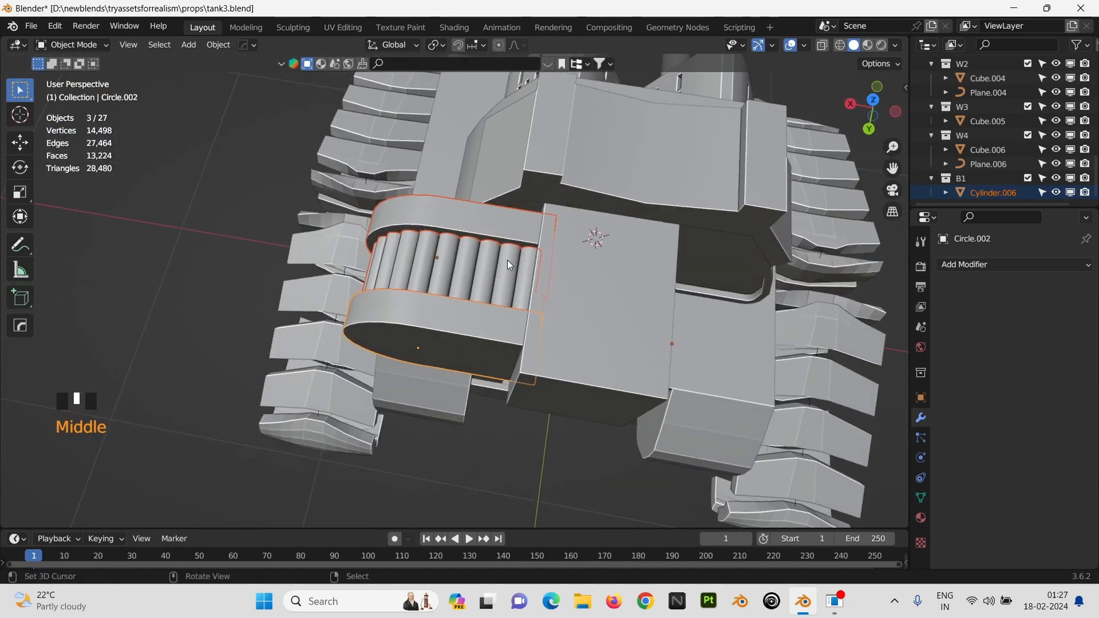
key("shift+d")
key("ctrl+m")
key("y")
left_click(507, 260)
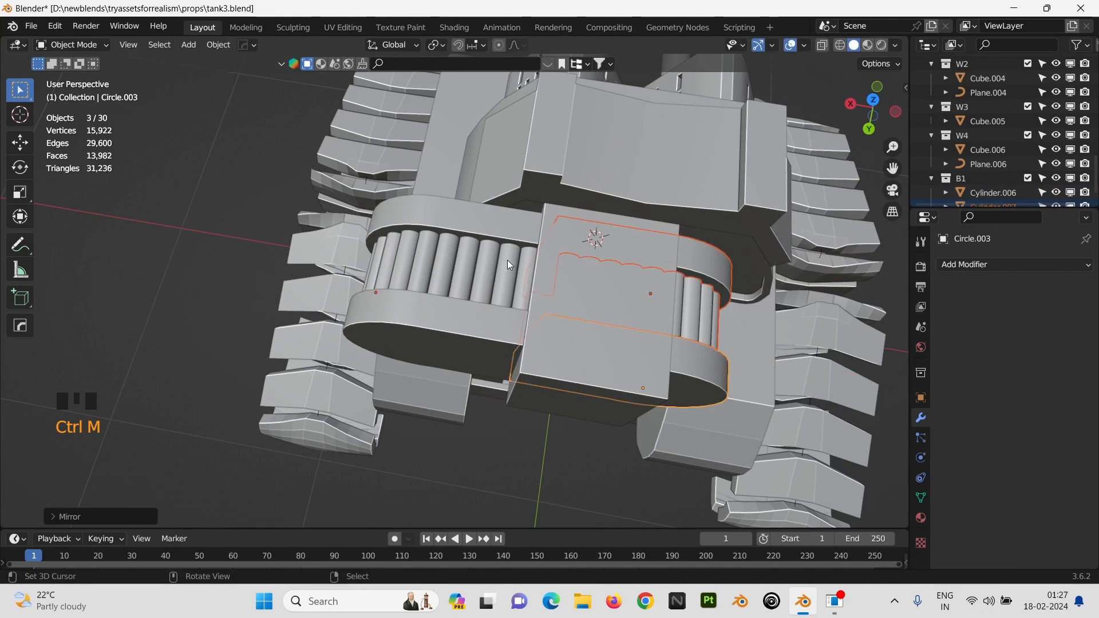
Step: Move the mirrored plates and belt along X to the opposite side of the cube, with their flat ends touching it
key("KP_7")
middle_click_drag(402, 287, 493, 324, "shift")
key("g")
key("x")
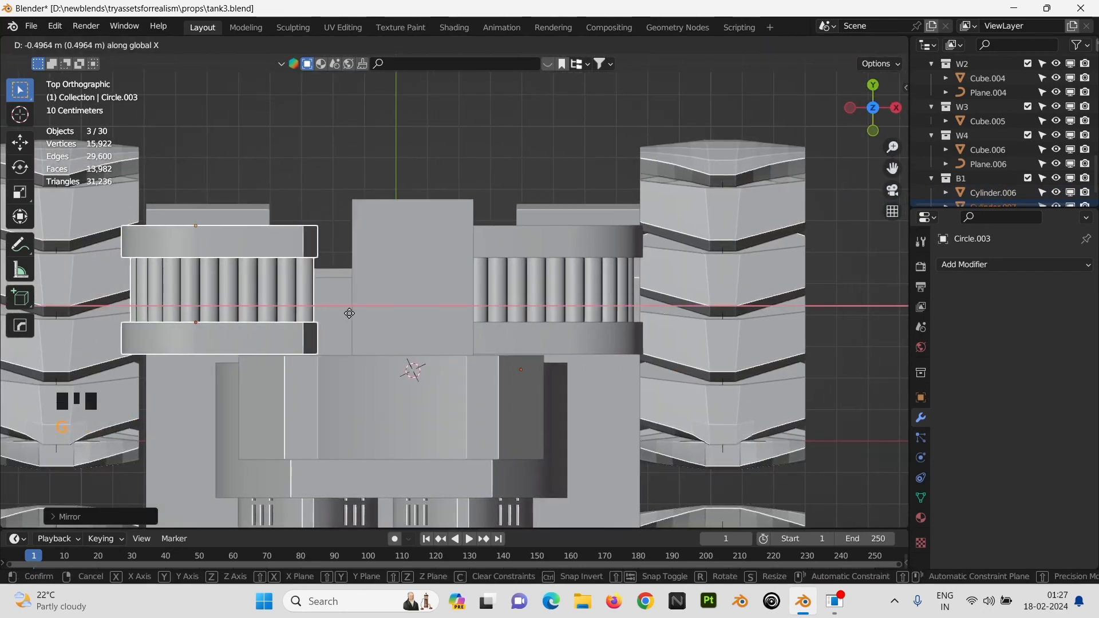
left_click(394, 331)
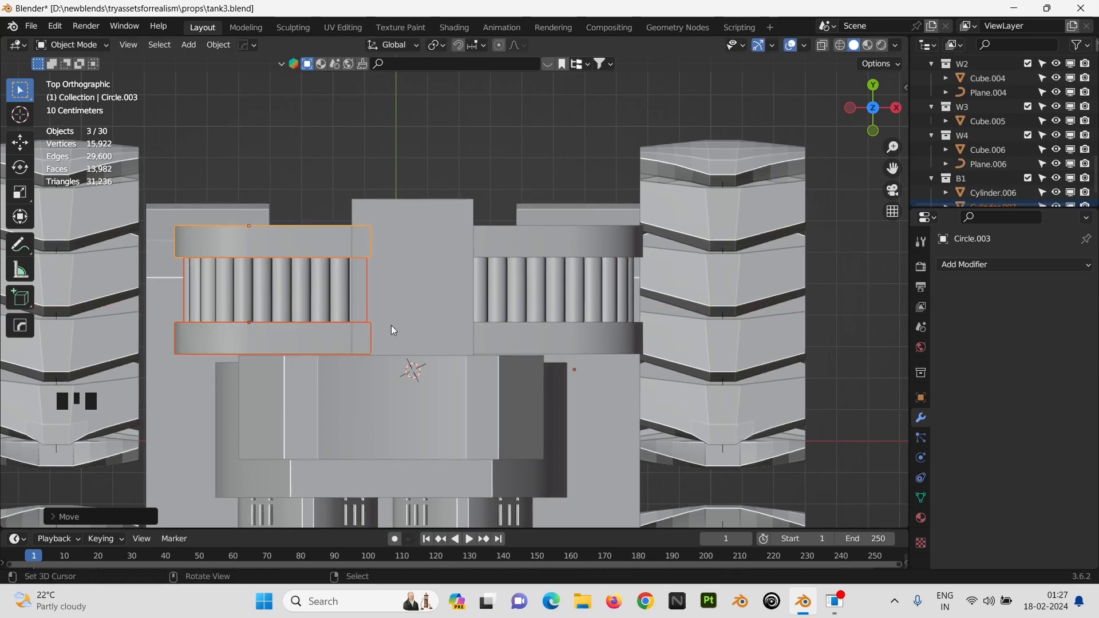
Step: Shift the cube's side face along X where it meets the mirrored plates
left_click(407, 300)
middle_click_drag(407, 300, 526, 297)
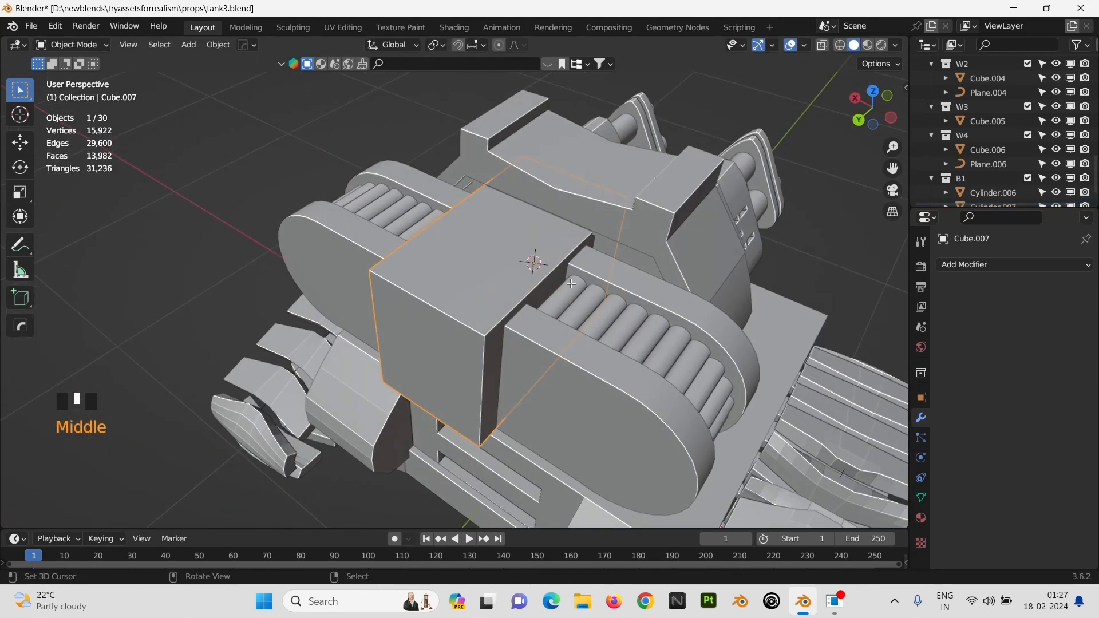
key("Tab")
right_click(526, 297)
key("g")
key("x")
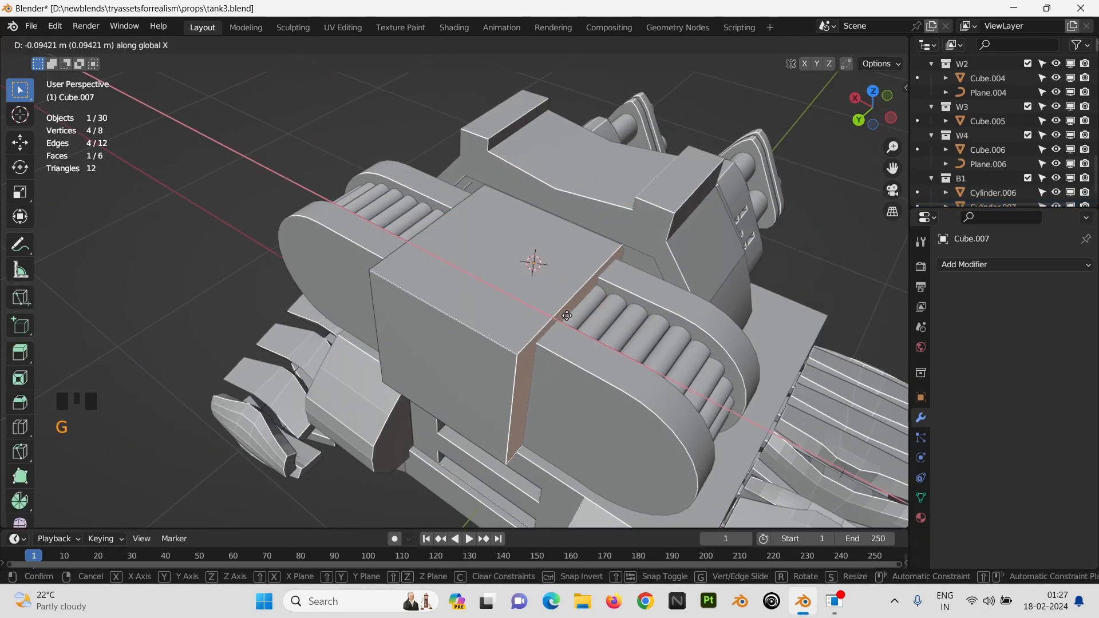
left_click(531, 299)
key("Tab")
Step: Add a cylinder mesh beside the tracks, scale it to about 0.1 and rotate it 90 degrees around Y
middle_click_drag(532, 303, 616, 311)
scroll(620, 308, "down", 3)
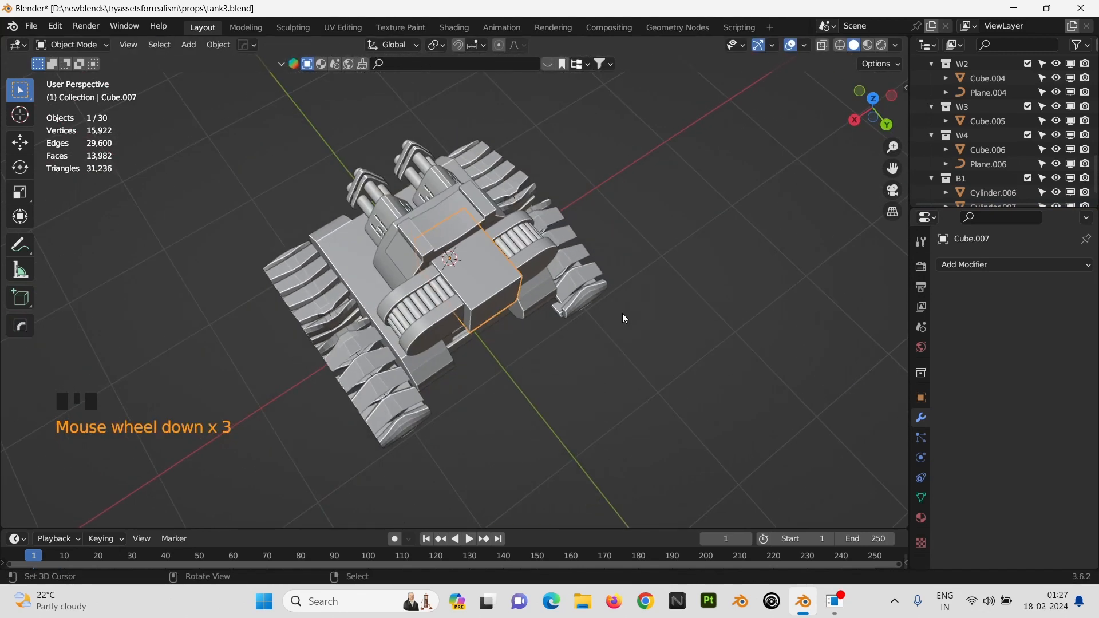
key("KP_0")
right_click(692, 235)
middle_click_drag(693, 236, 553, 242)
scroll(597, 259, "up", 3)
scroll(597, 259, "down", 1)
scroll(528, 256, "up", 4)
key("shift+a")
mouse_move(562, 186)
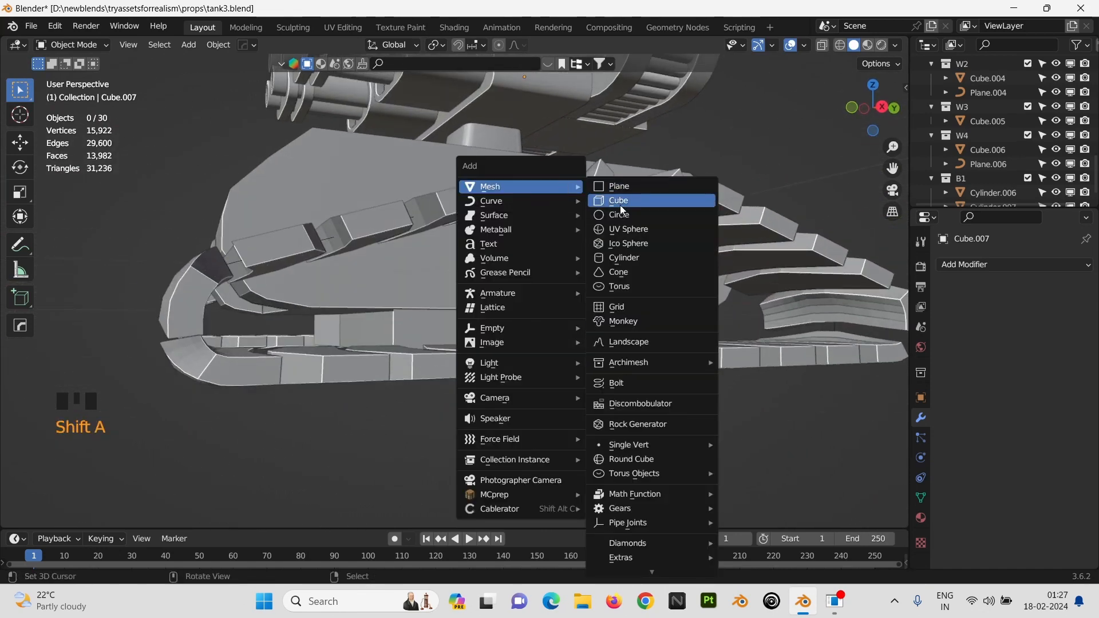
left_click(624, 258)
key("s")
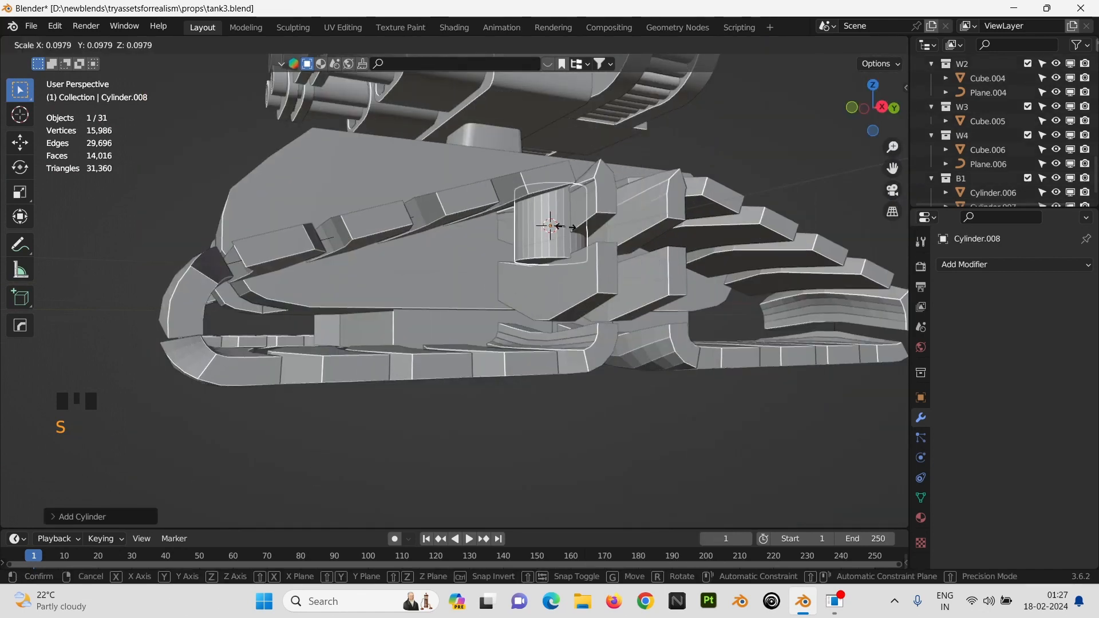
left_click(569, 232)
type("ry90")
key("Return")
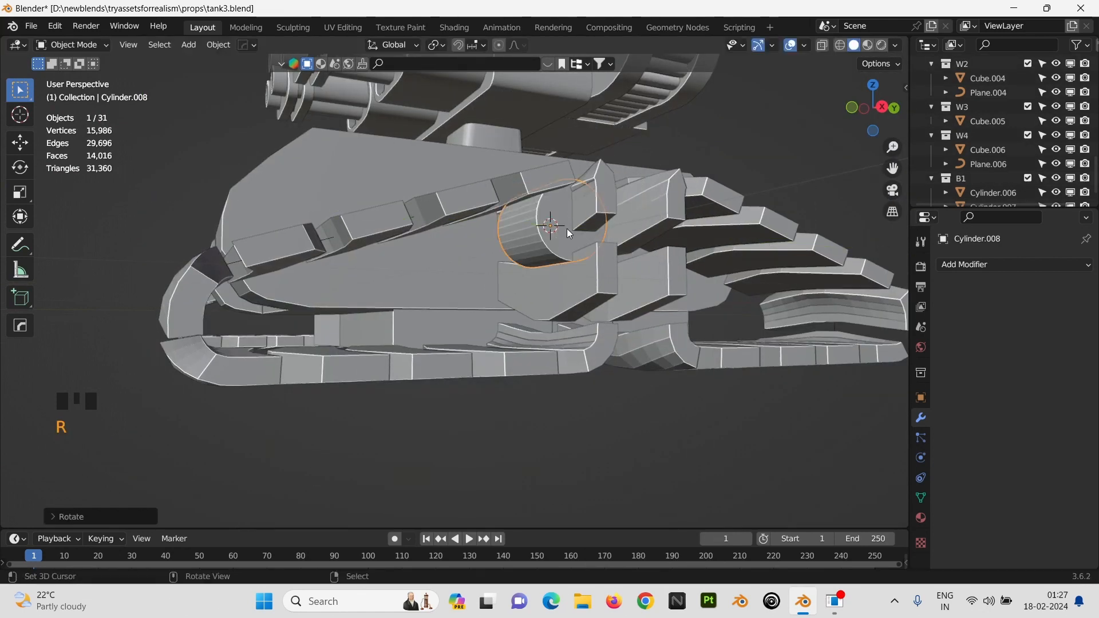
Step: Move the cylinder along Y and lower it into the space inside the track loop
key("g")
key("y")
key("g")
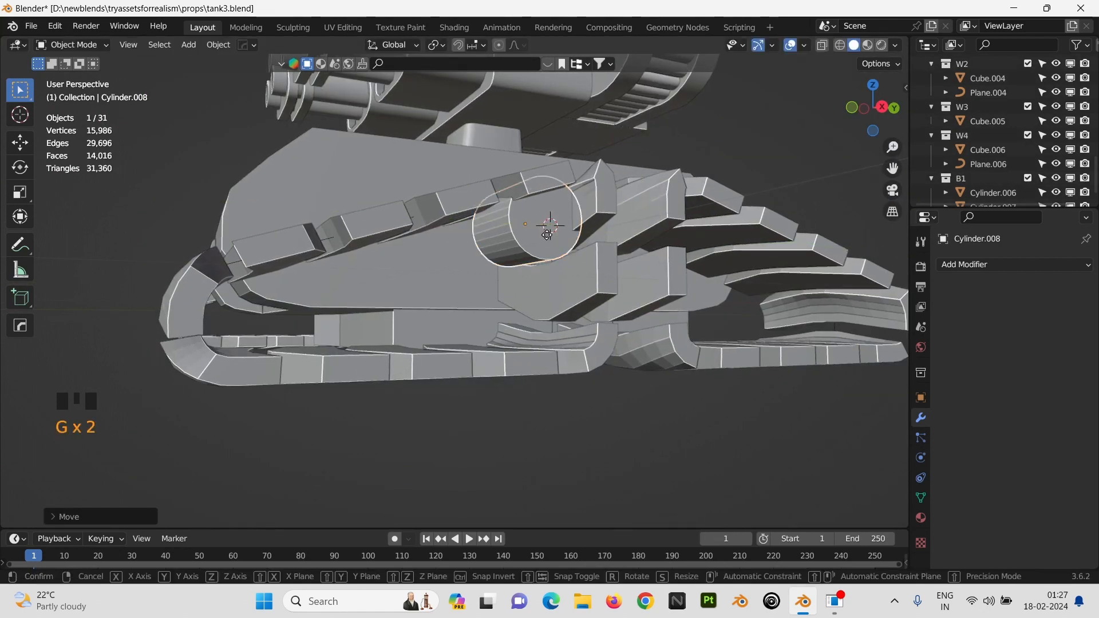
left_click(544, 257)
Step: Inset the cylinder's outer end face and extrude the inner circle to form a recessed wheel
key("Tab")
key("3")
right_click(545, 257)
key("i")
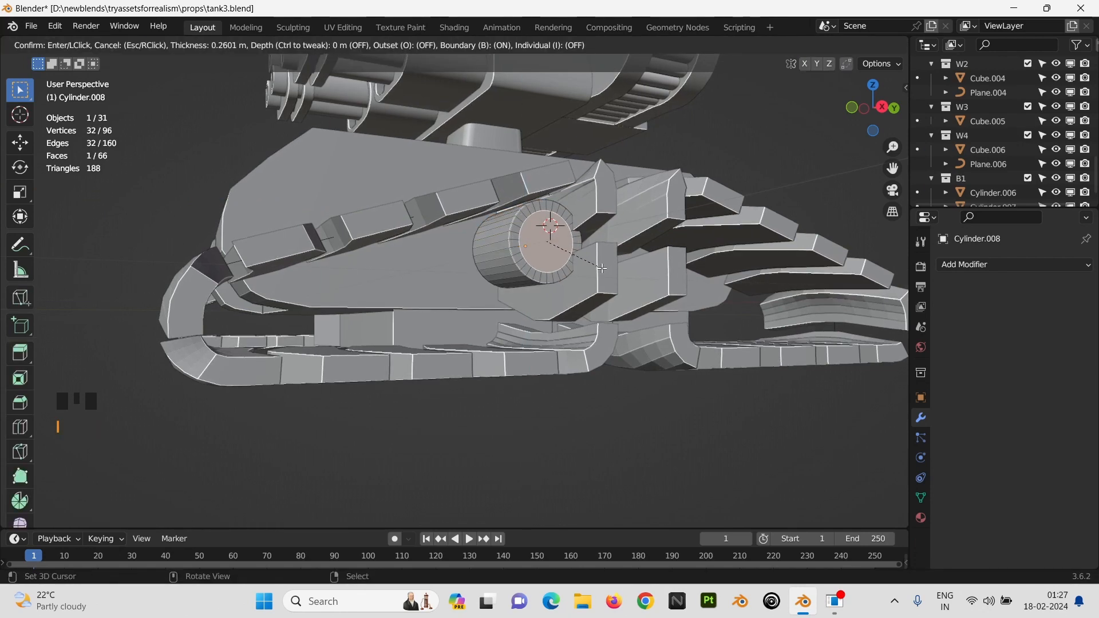
left_click(607, 270)
key("e")
left_click(597, 272)
key("Tab")
Step: Shift the wheel along Y away from the track's upright end and enlarge it slightly in the side view
middle_click_drag(595, 268, 569, 269)
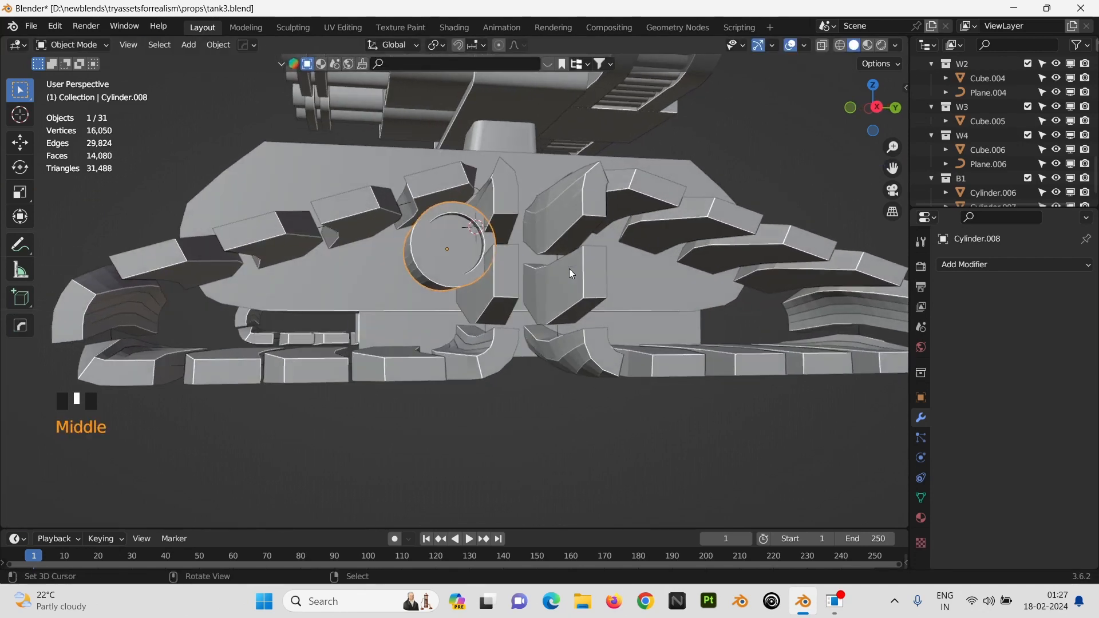
key("KP_3")
scroll(486, 253, "up", 3)
middle_click_drag(489, 258, 646, 320, "shift")
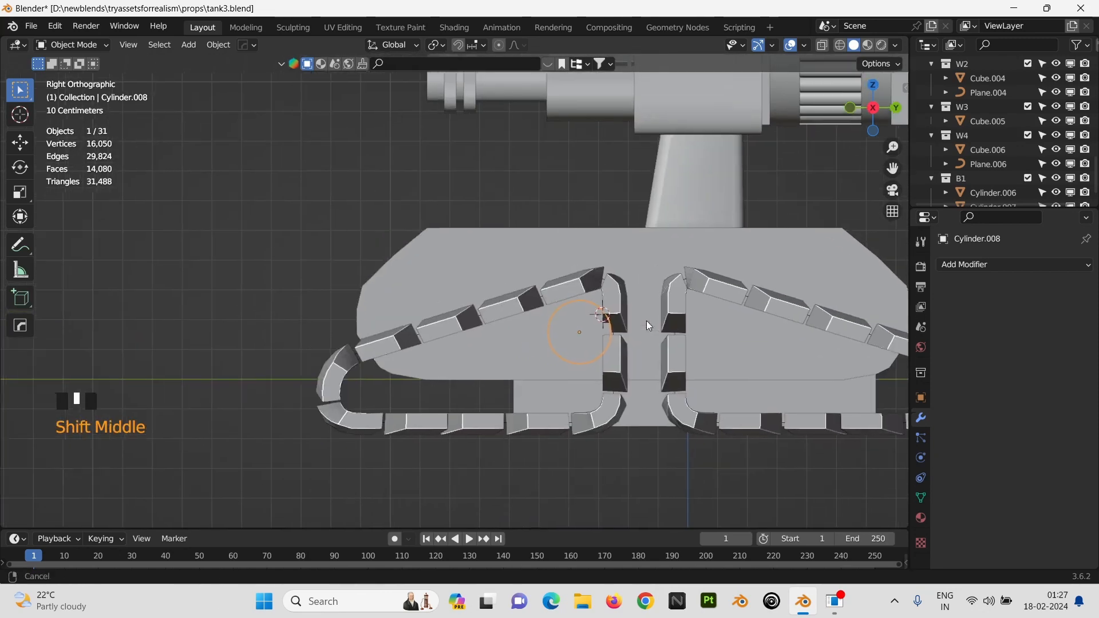
key("g")
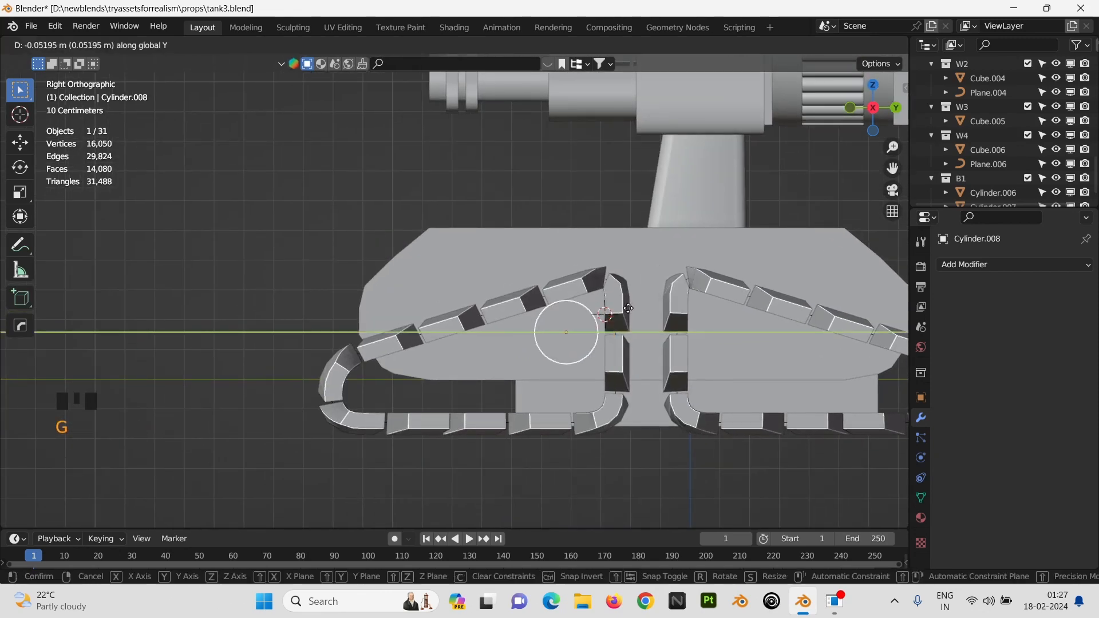
key("s")
left_click(675, 325)
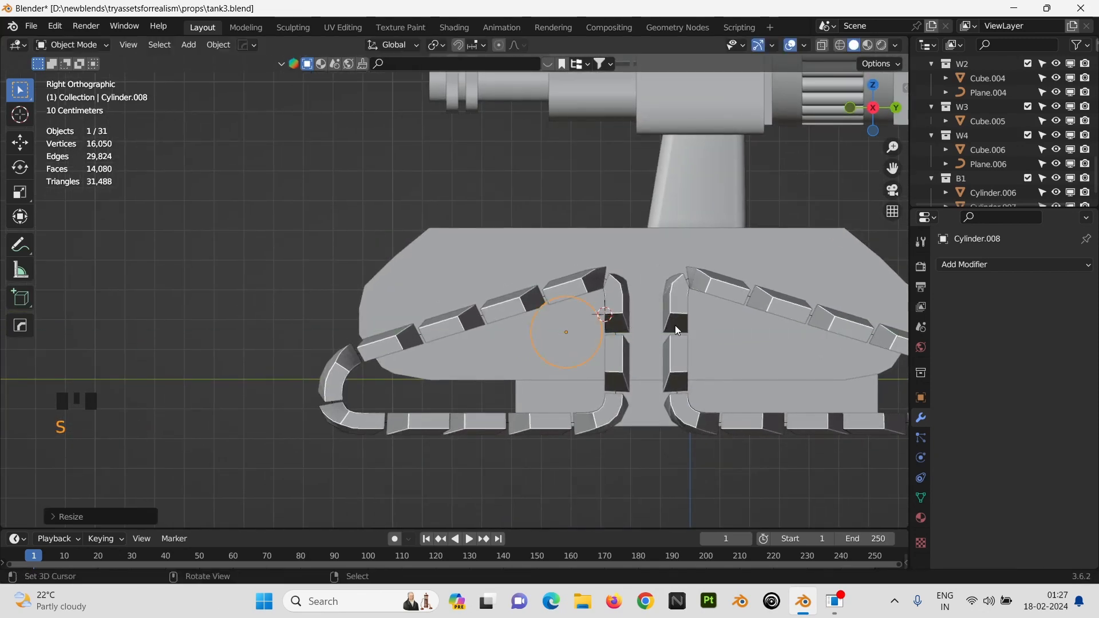
Step: Lower the wheel along Z, enlarge it a little more and recentre it along Y in the tall end of the track loop
key("g")
key("z")
left_click(676, 346)
key("s")
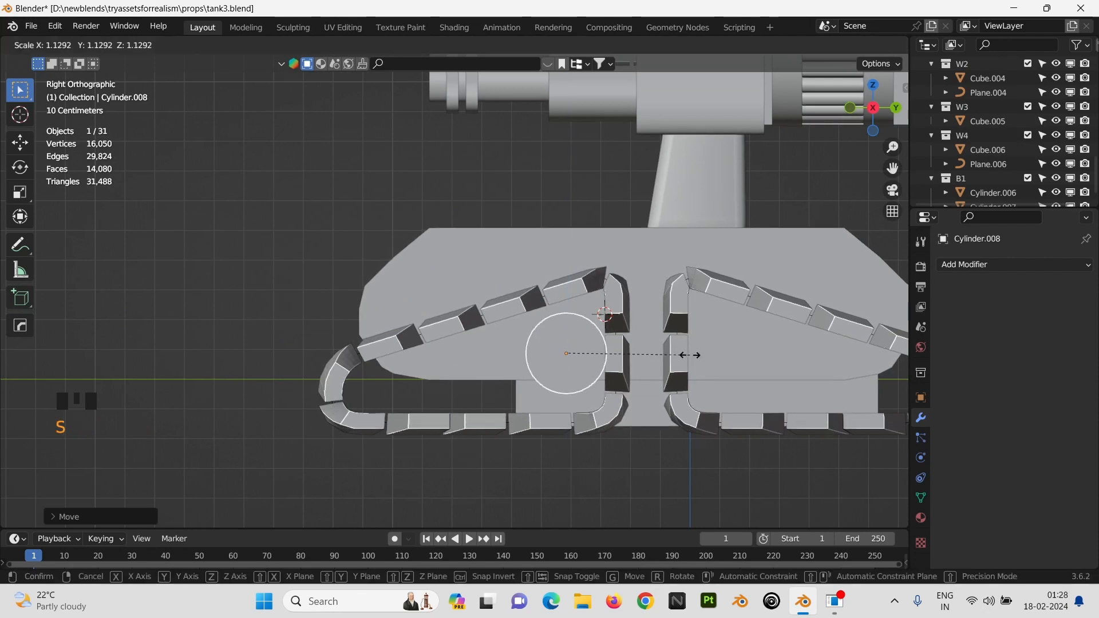
left_click(695, 362)
key("g")
key("y")
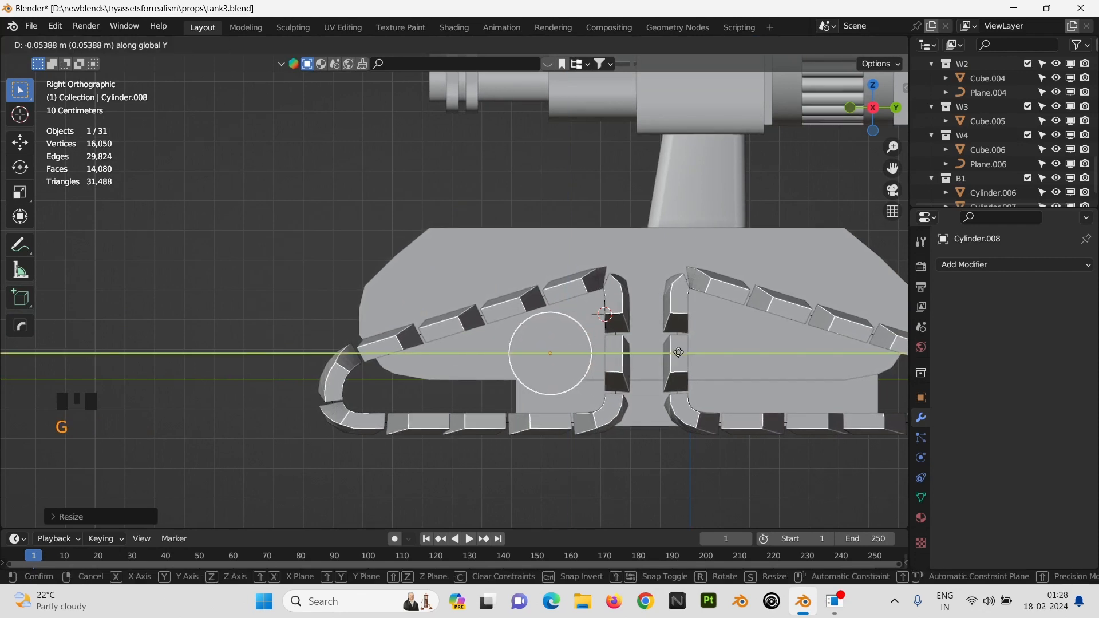
left_click(683, 356)
Step: Duplicate the wheel along Y to the narrow end of the track loop, shrinking and lowering the copy to fit
key("shift+d")
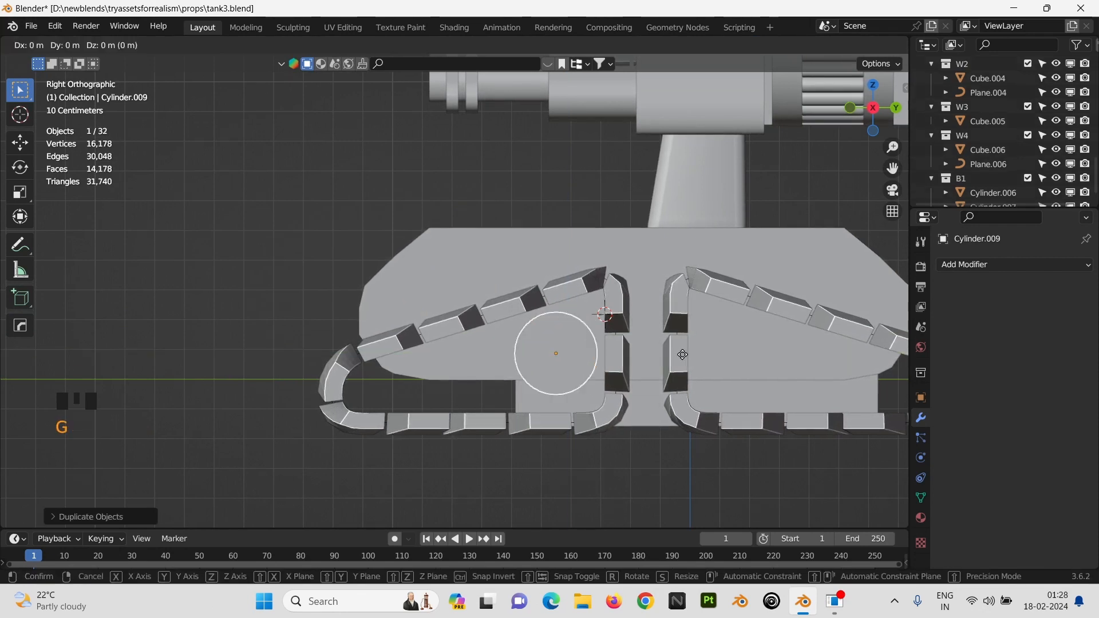
key("y")
left_click(534, 335)
key("s")
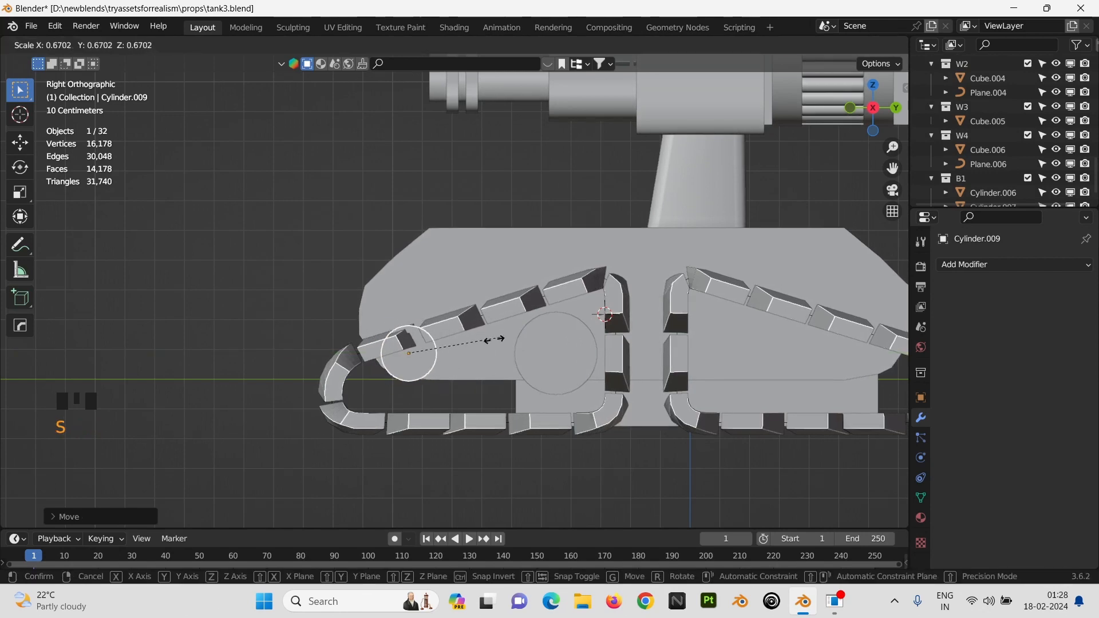
left_click(522, 352)
key("g")
key("z")
key("s")
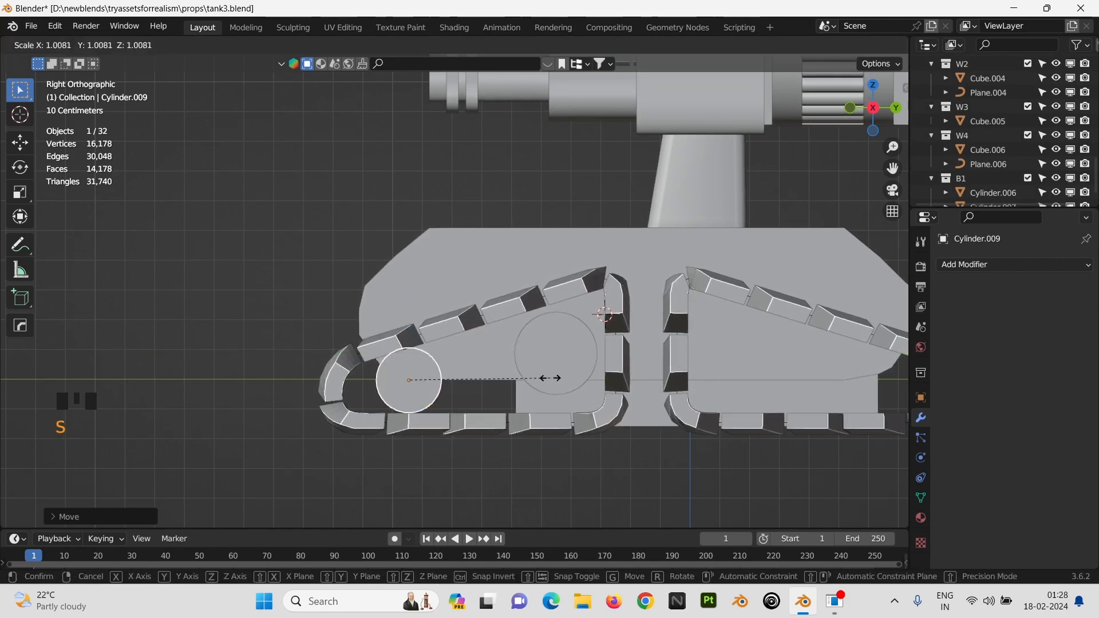
left_click(613, 355)
Step: Join the large and small wheels into one object and shade it smooth
middle_click_drag(613, 355, 483, 355)
scroll(565, 328, "down", 2)
right_click(566, 328, "shift")
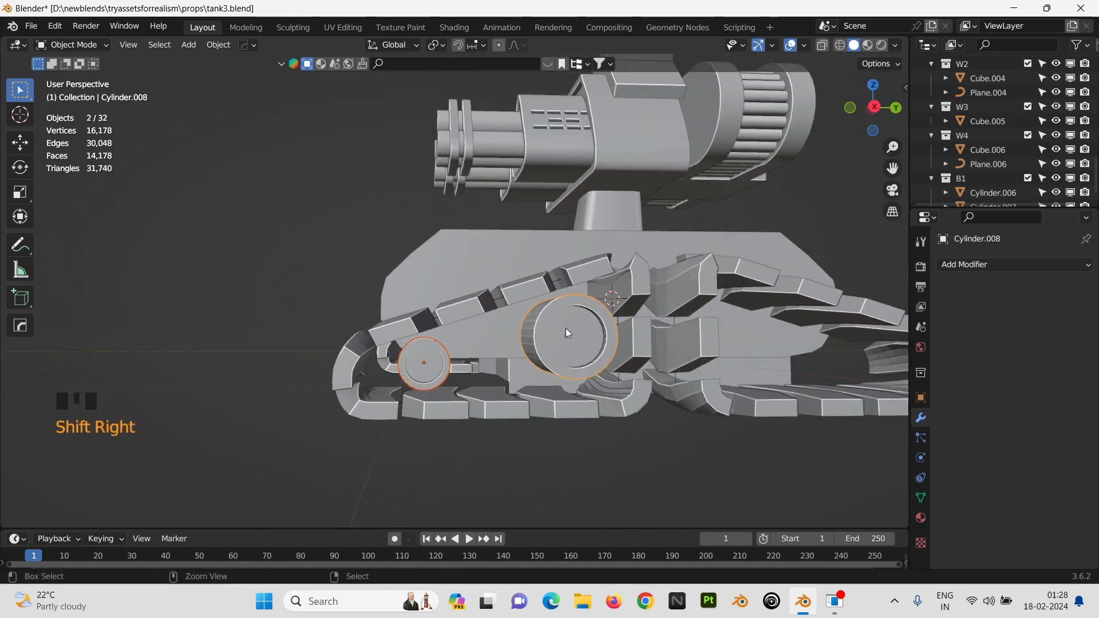
key("ctrl+j")
key("w")
left_click(559, 265)
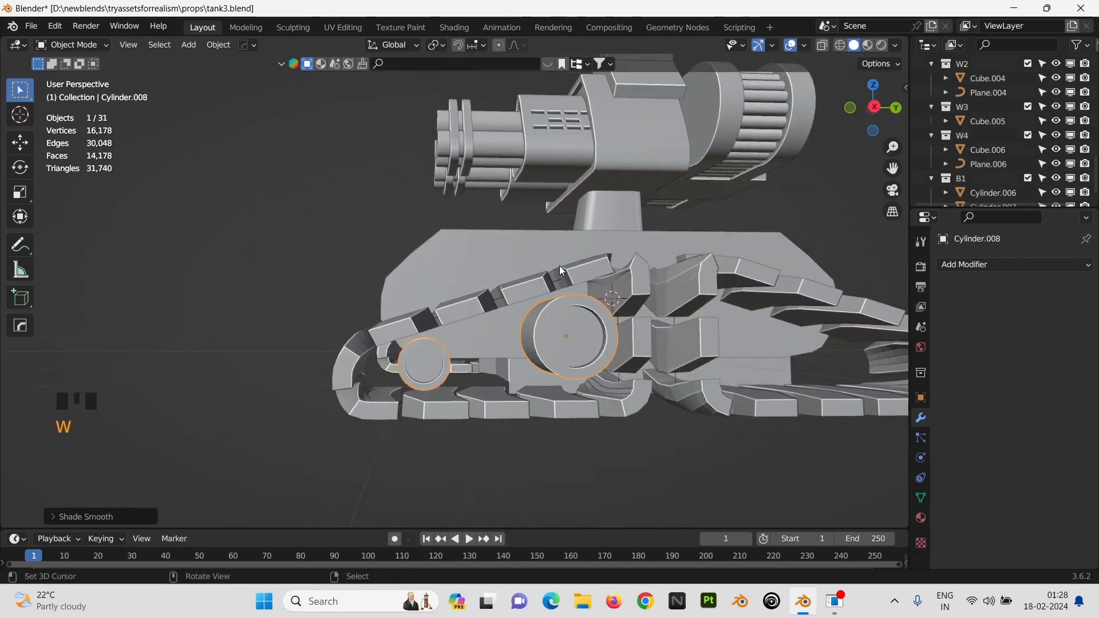
middle_click_drag(560, 267, 378, 349)
scroll(620, 323, "up", 2)
key("shift+a")
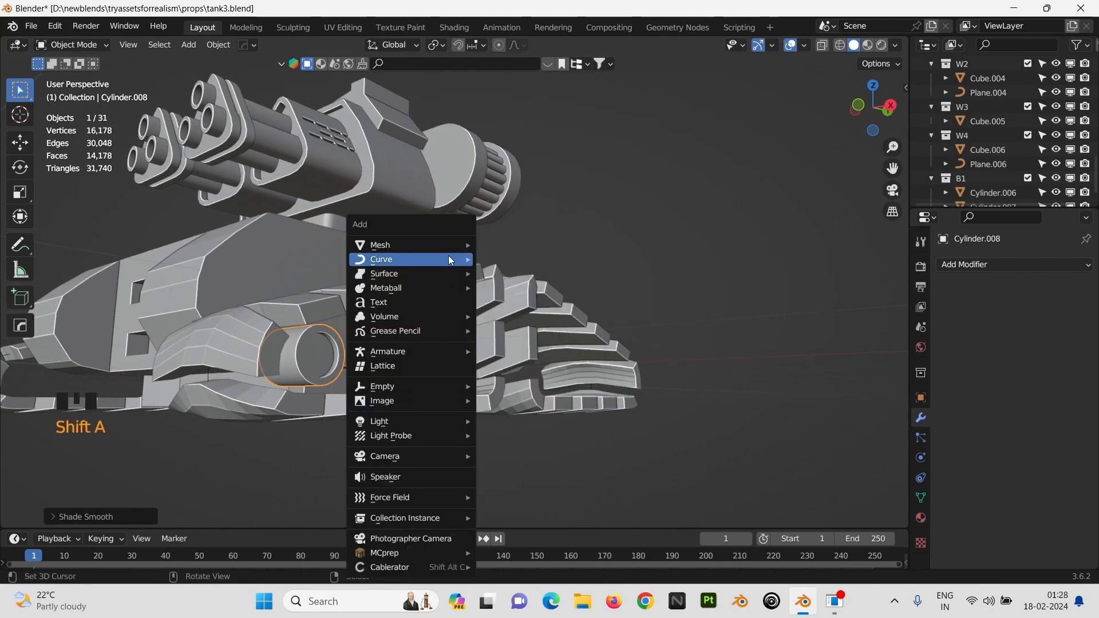
mouse_move(448, 255)
left_click(538, 257)
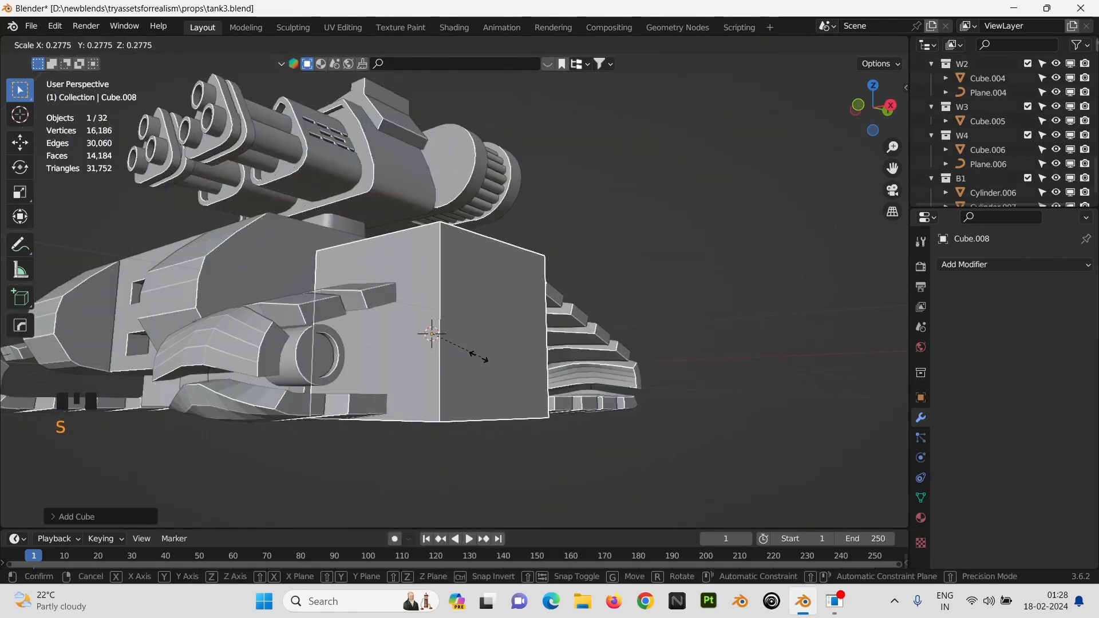
key("Delete")
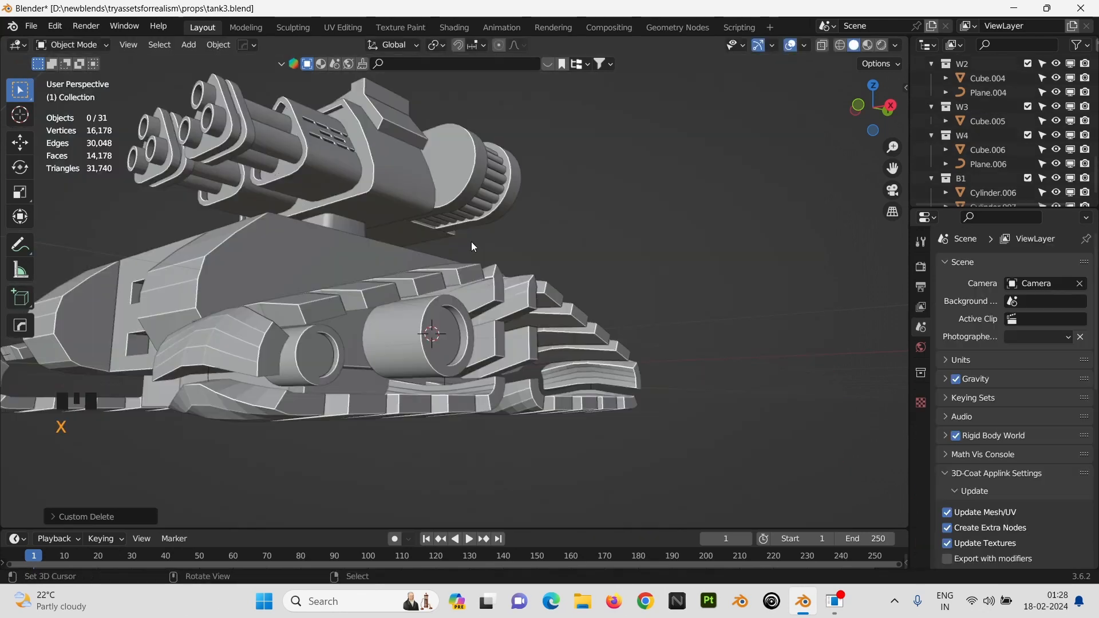
Step: Add a plane mesh at the large wheel, scale it down and rotate it 90 degrees around Y
key("shift+a")
mouse_move(441, 216)
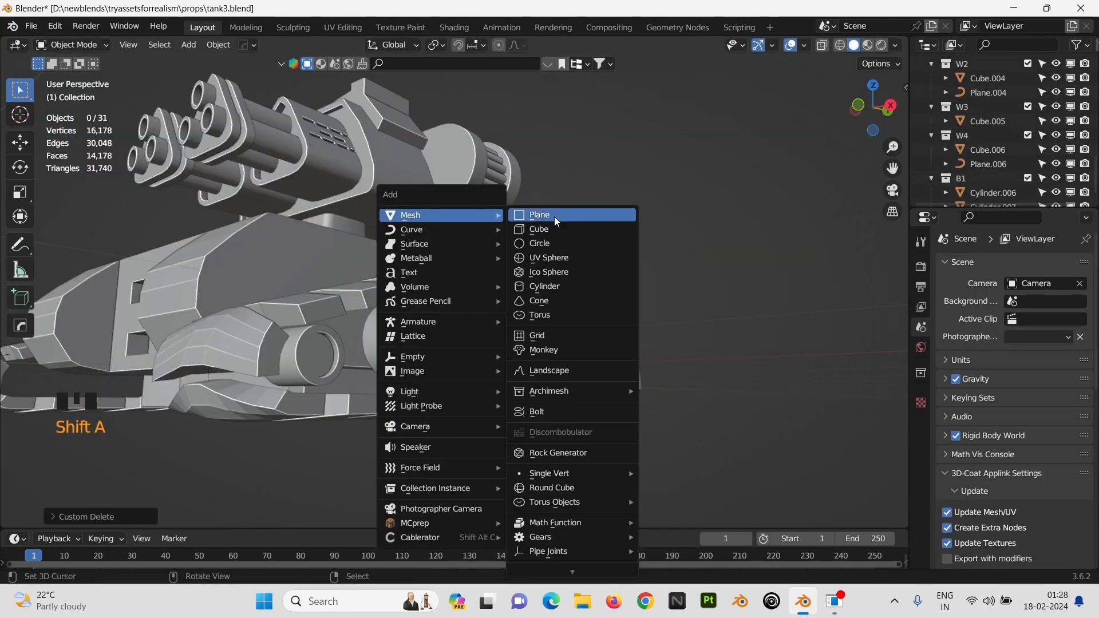
left_click(554, 216)
key("s")
left_click(469, 369)
type("ry")
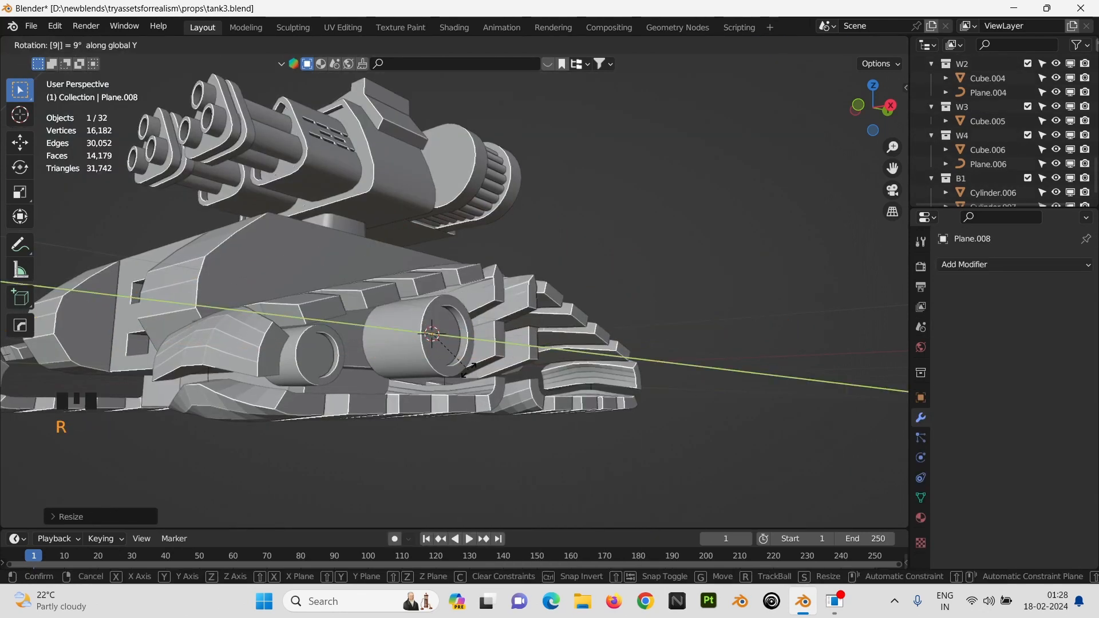
type("90")
key("Return")
Step: Move the plane along Y between the two wheels, reduce its height along Z and lower it
key("KP_Decimal")
key("KP_3")
scroll(469, 371, "down", 2)
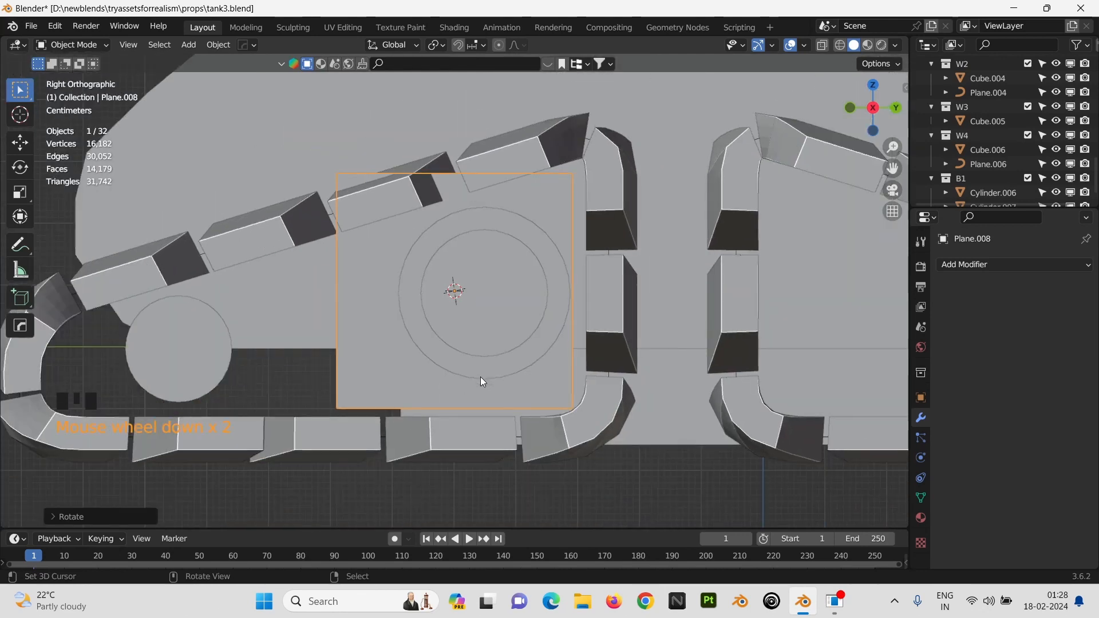
scroll(576, 366, "up", 1)
key("g")
key("y")
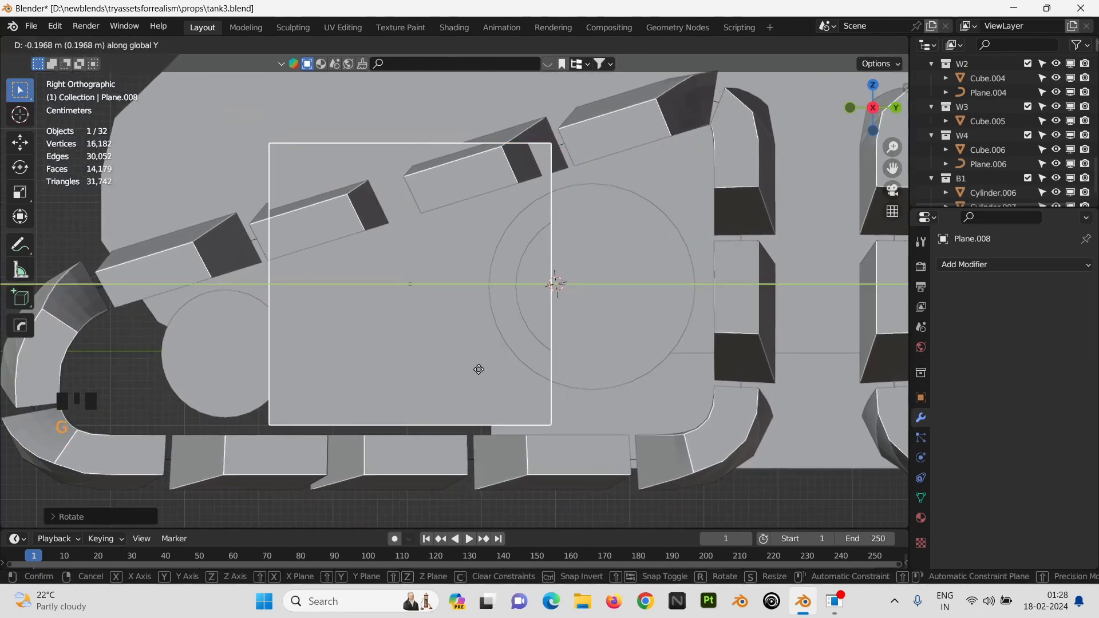
left_click(416, 370)
key("s")
key("z")
left_click(545, 324)
middle_click_drag(545, 323, 550, 334, "shift")
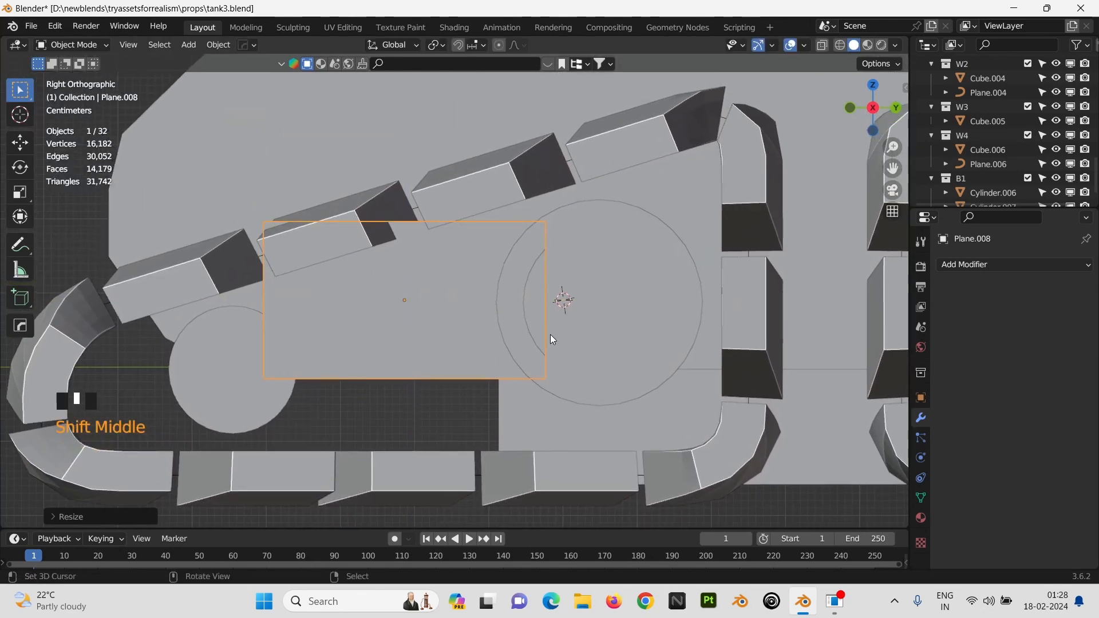
Step: Lower the plane's upper corner beside the small wheel along Z so the top edge slopes
key("Tab")
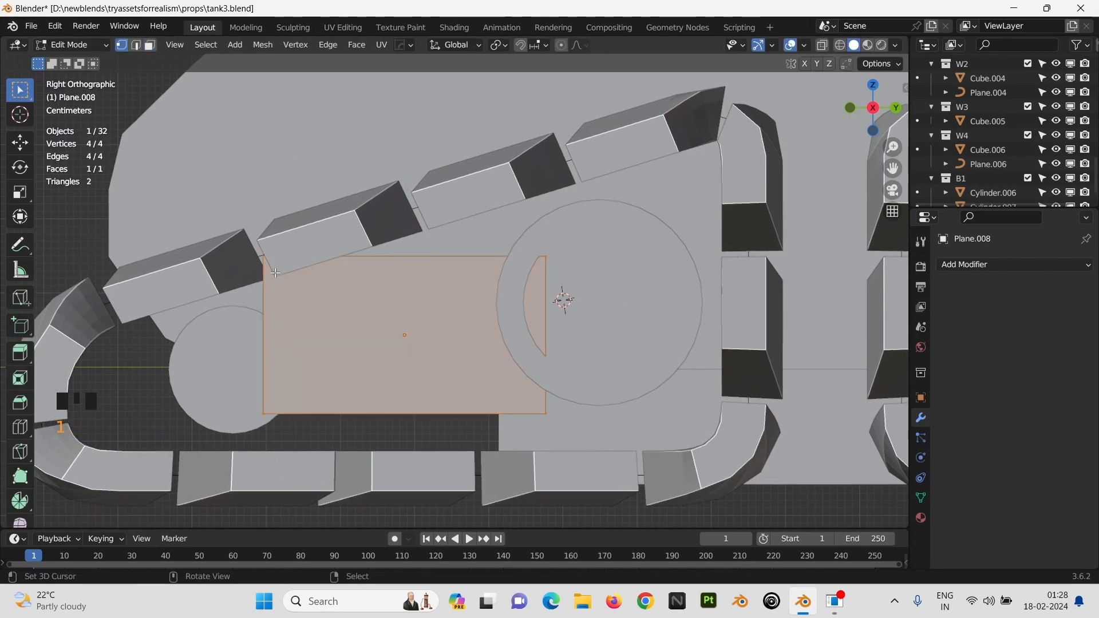
key("g")
key("z")
left_click(356, 335)
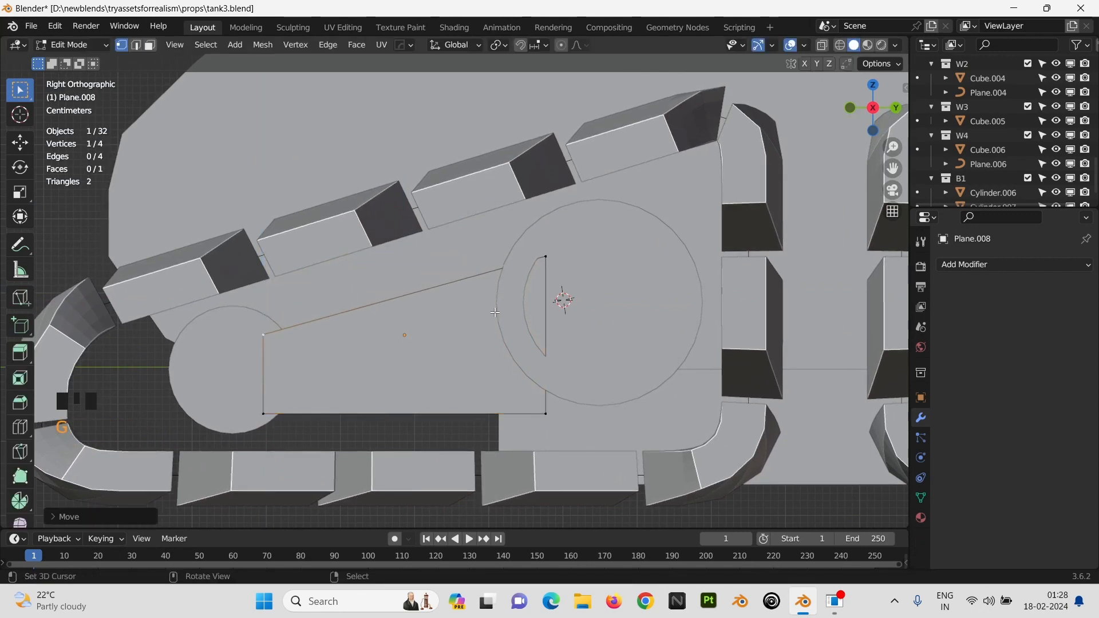
Step: Extend the plane's two end edges outward along Y so they overlap the large and small wheels
left_click(539, 308)
key("g")
key("y")
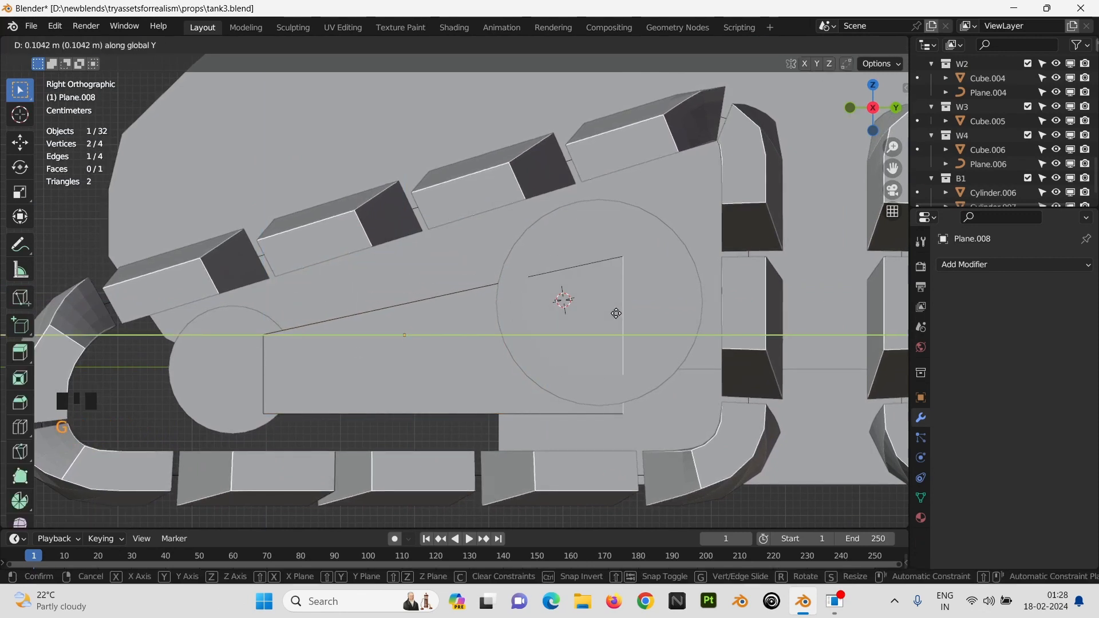
left_click(637, 314)
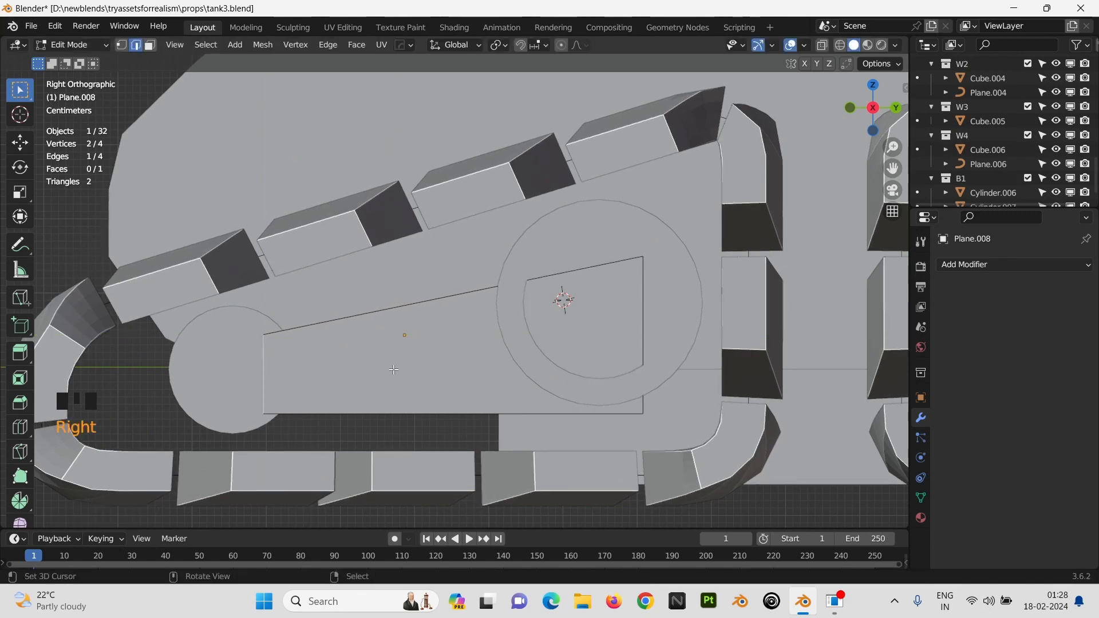
key("g")
key("y")
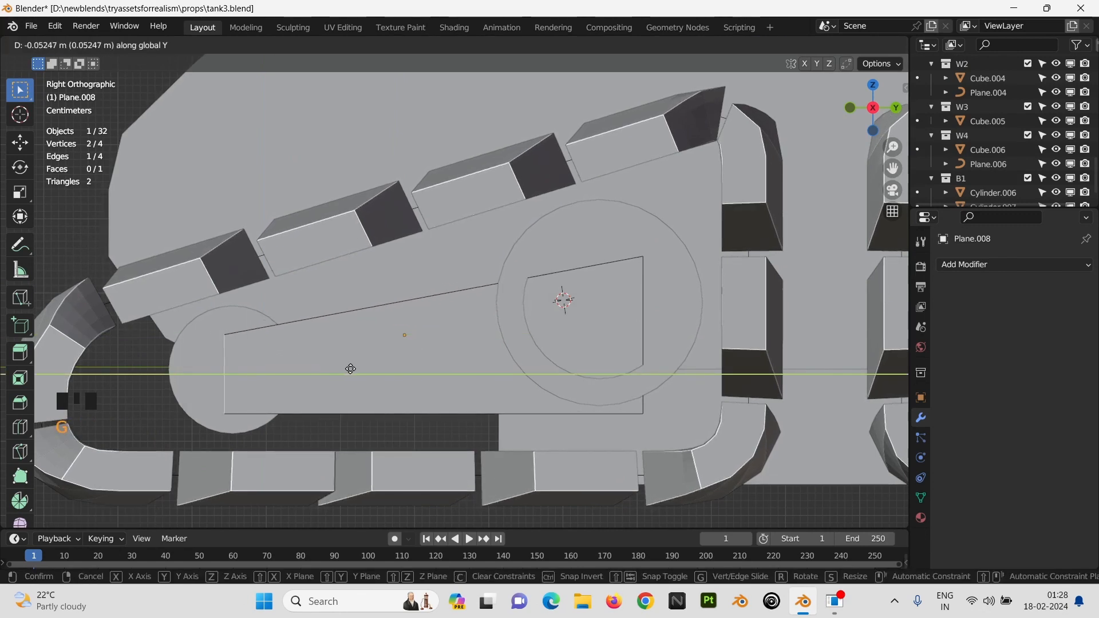
left_click(340, 369)
Step: Select all four corners of the plane and round them with a multi-segment vertex bevel
key("1")
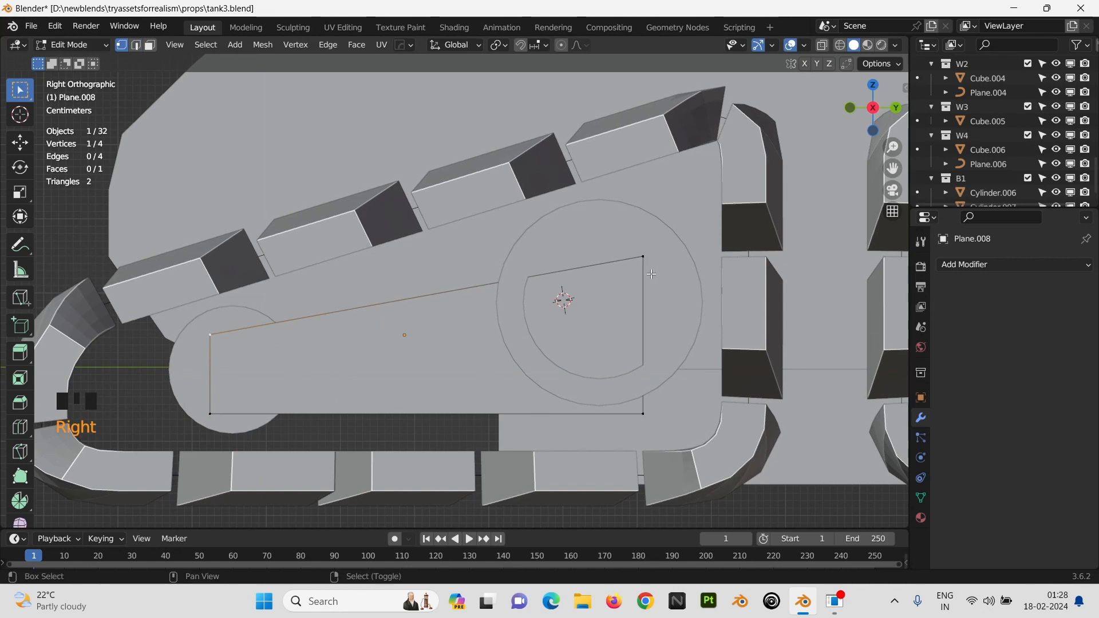
right_click(652, 270, "ctrl")
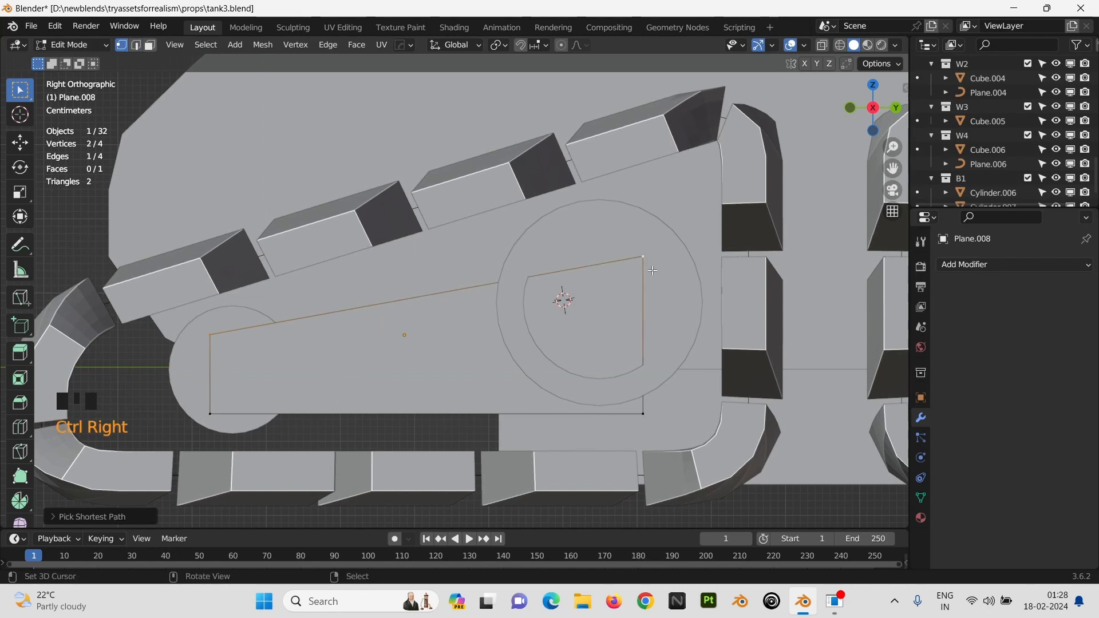
right_click(642, 411, "shift")
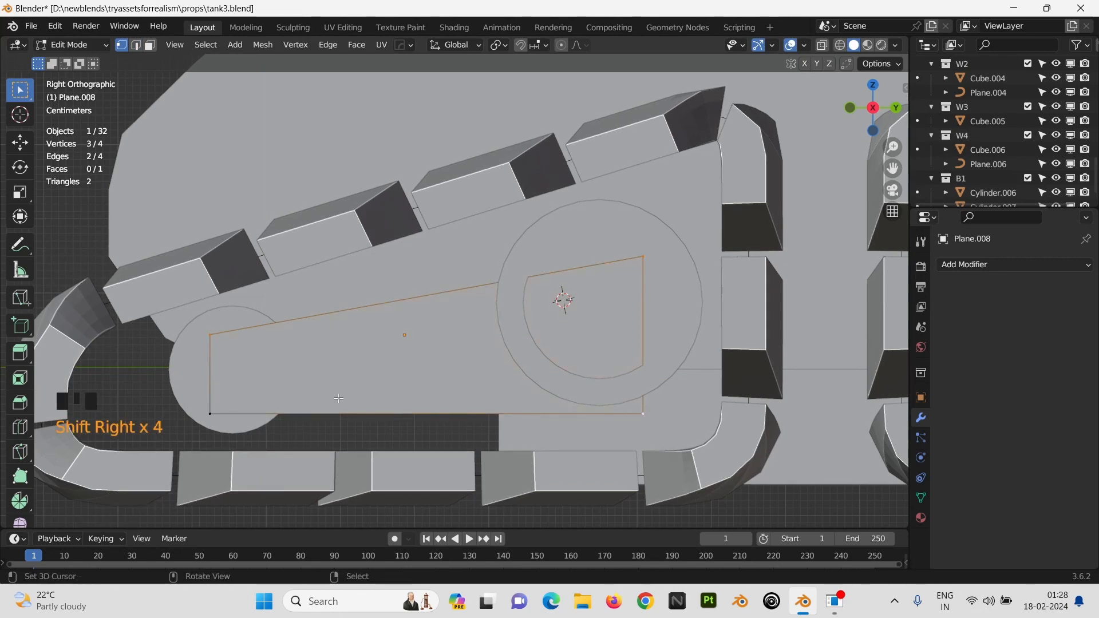
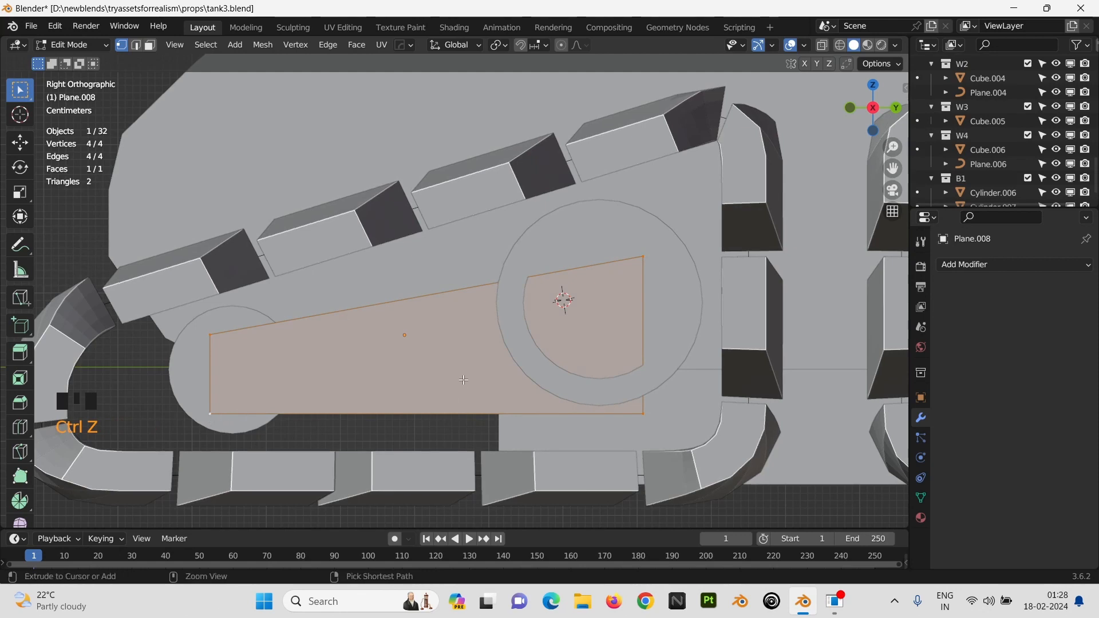
key("ctrl+b")
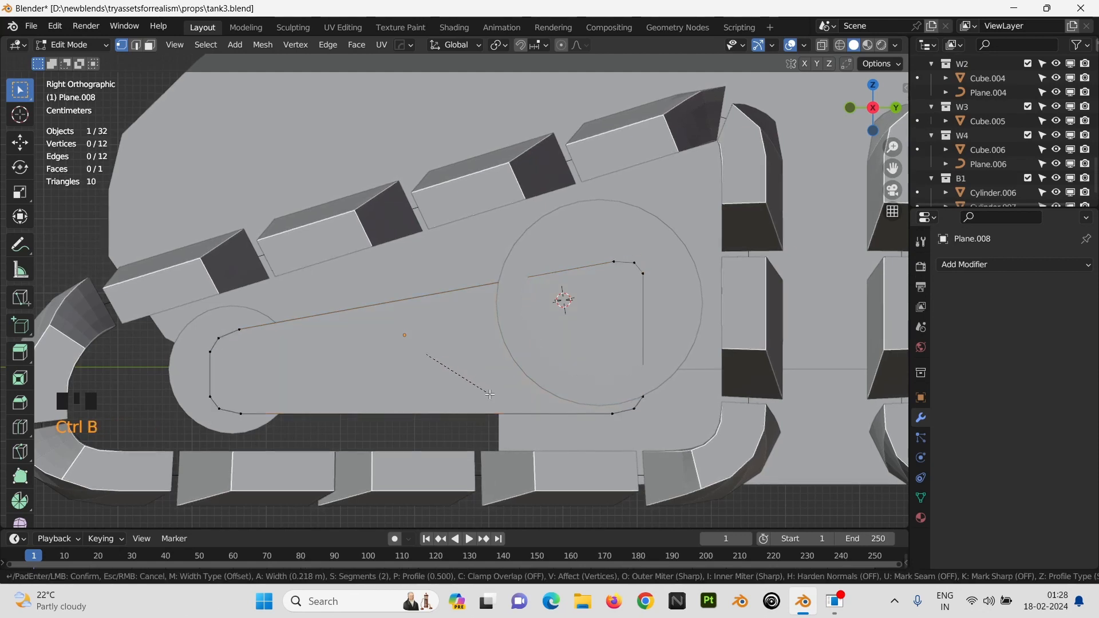
left_click(487, 394)
key("Tab")
Step: Extrude the rounded plane's face by about 0.03 m to form a thick plate
middle_click_drag(486, 394, 486, 372)
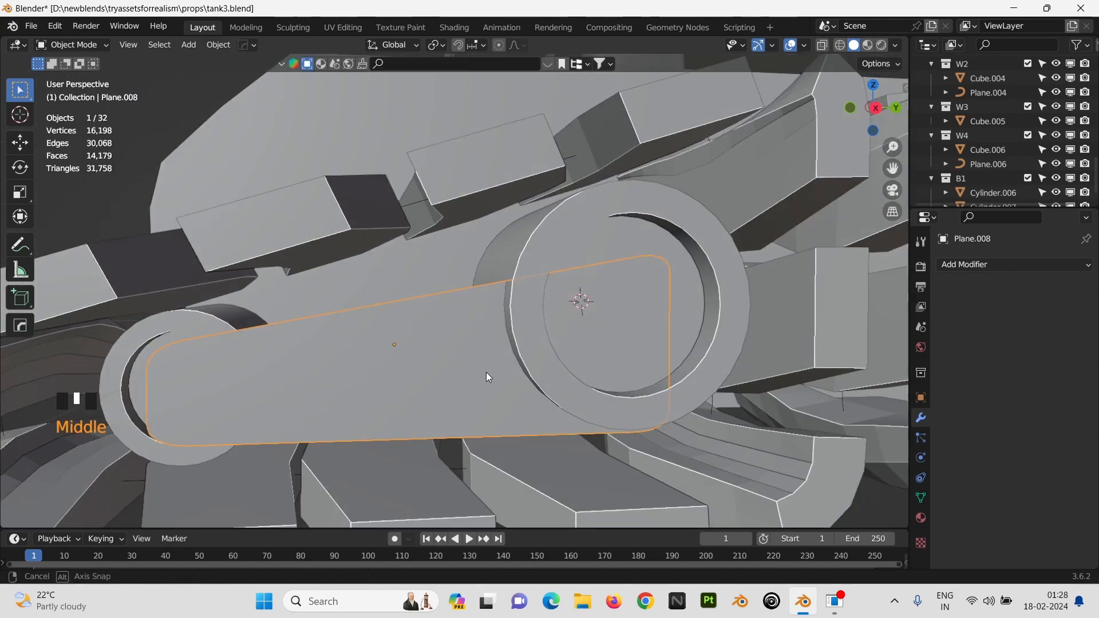
key("Tab")
right_click(479, 371, "alt")
key("e")
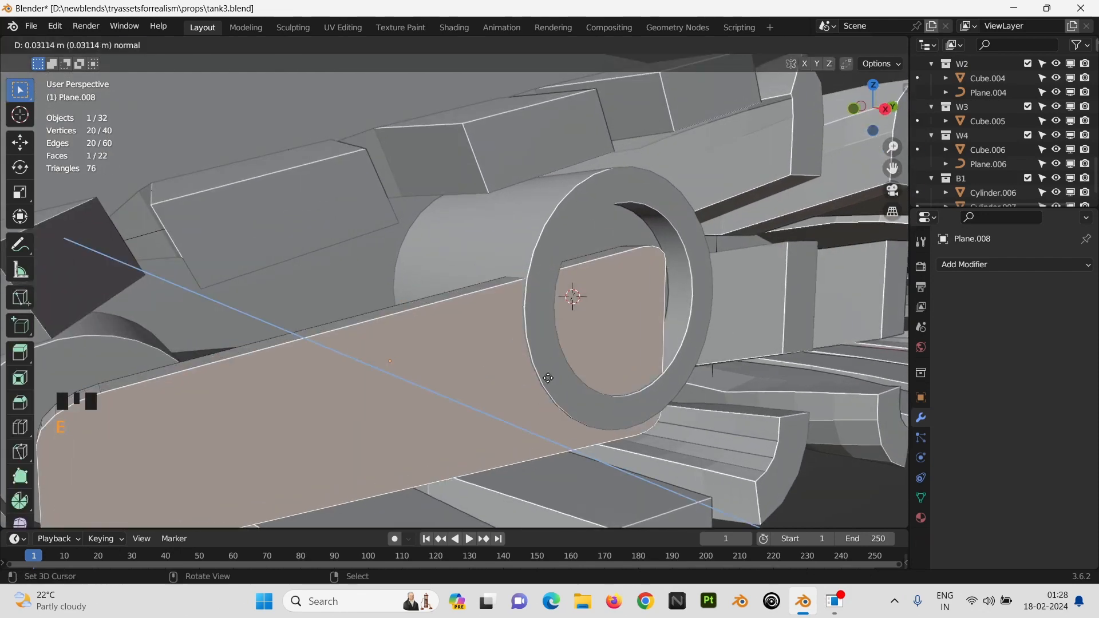
left_click(543, 374)
key("Tab")
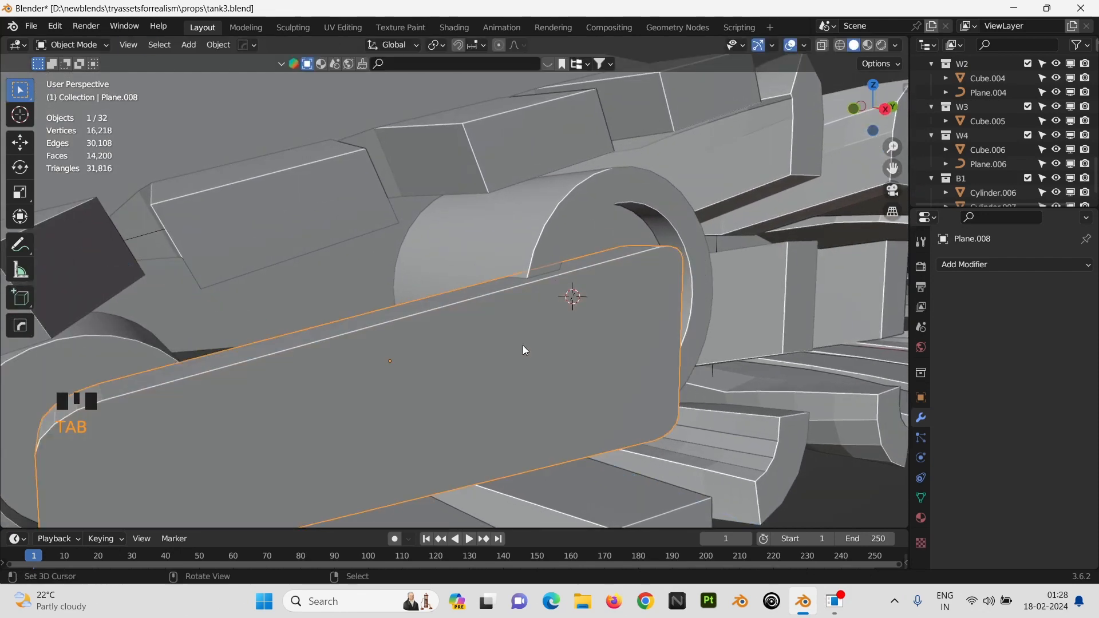
Step: Move the plate outward along X so it sits in front of the wheels' outer faces
key("g")
key("x")
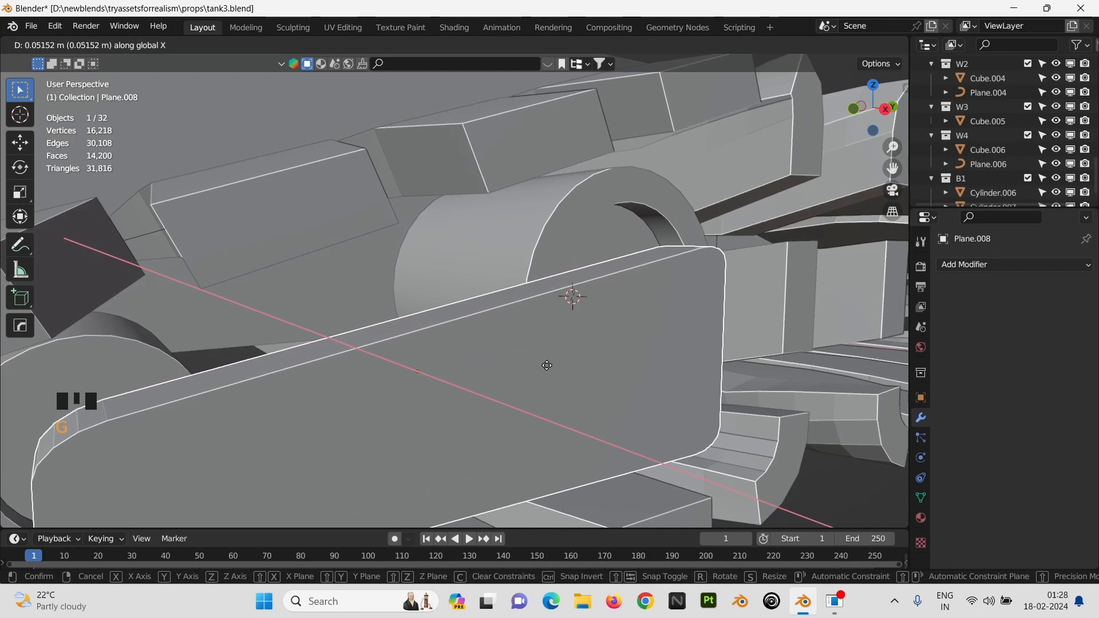
left_click(566, 370)
middle_click_drag(569, 371, 542, 363)
scroll(542, 364, "up", 1)
key("s")
key("z")
left_click(664, 380)
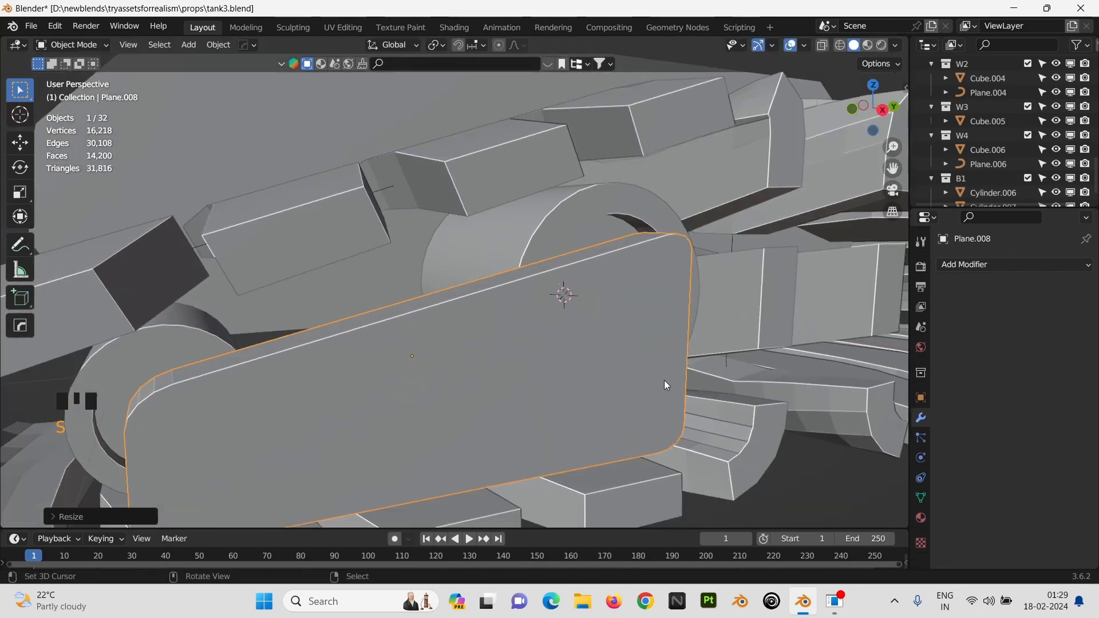
key("ctrl+z")
Step: Reset the plate's origin to its geometry and scale the plate slightly taller along Z
left_click(227, 48)
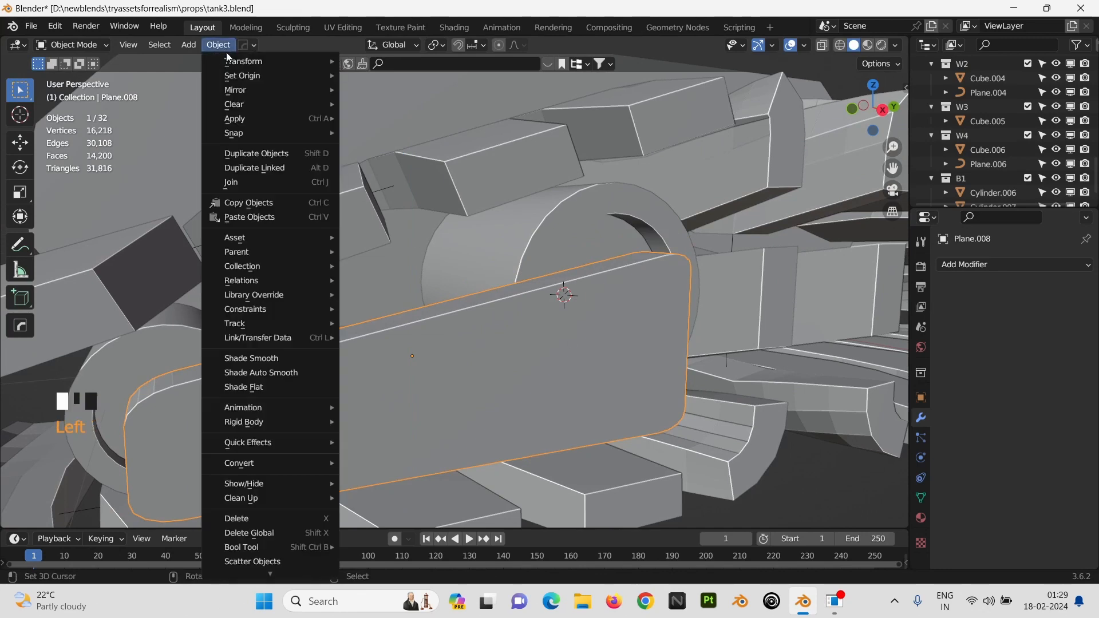
mouse_move(315, 77)
left_click(401, 90)
key("s")
key("z")
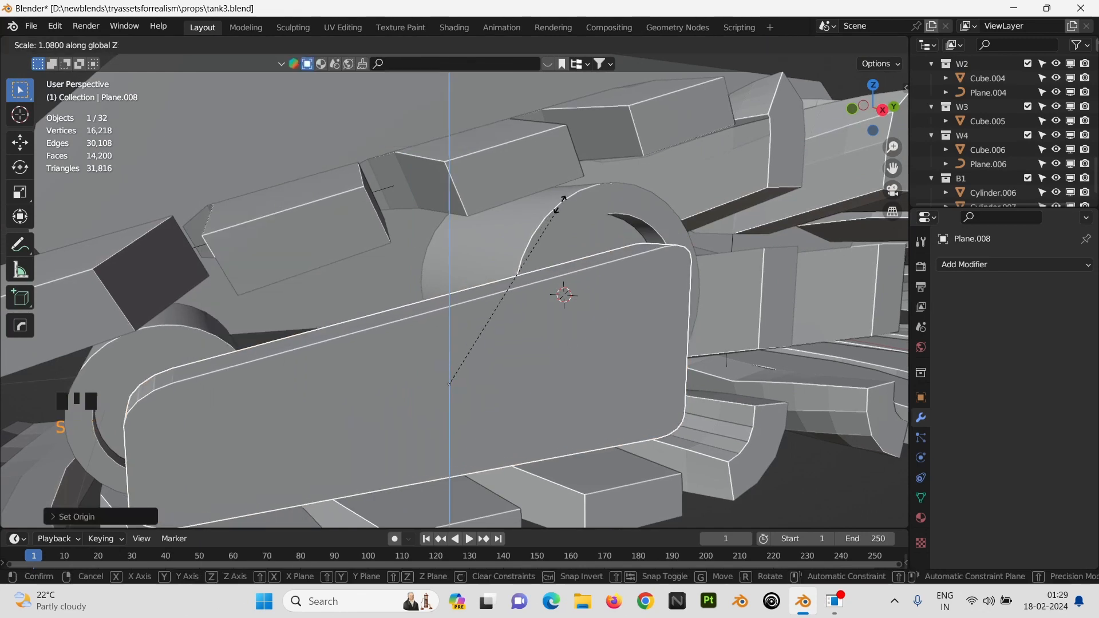
left_click(573, 237)
Step: Select the whole large wheel within the wheels mesh, move it down and rescale it to fit inside the track
key("KP_3")
scroll(576, 265, "down", 1)
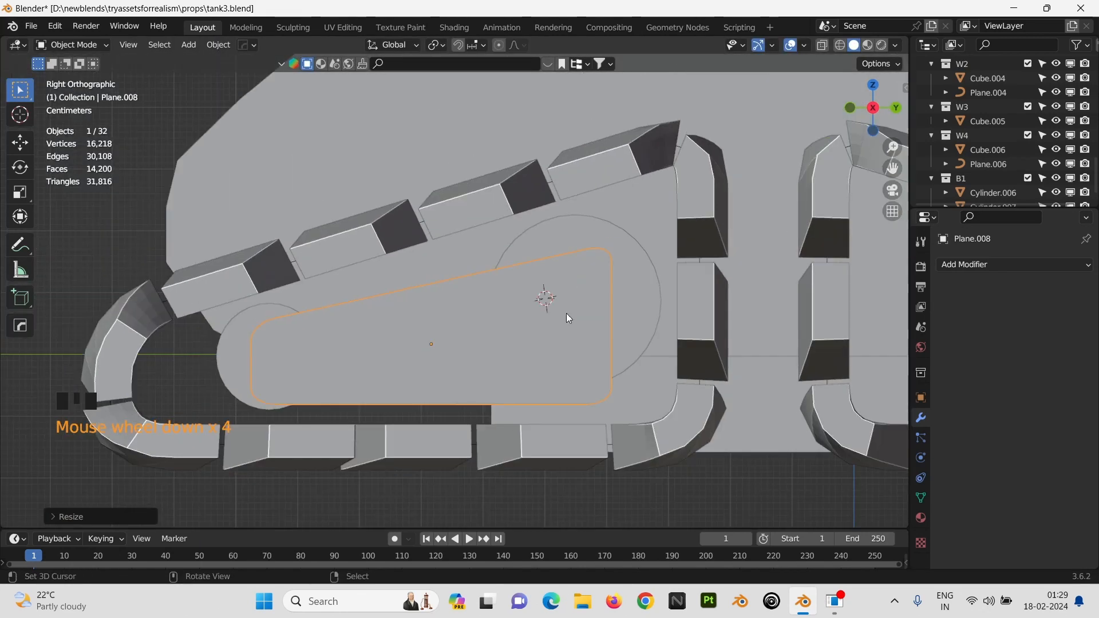
scroll(561, 340, "down", 1)
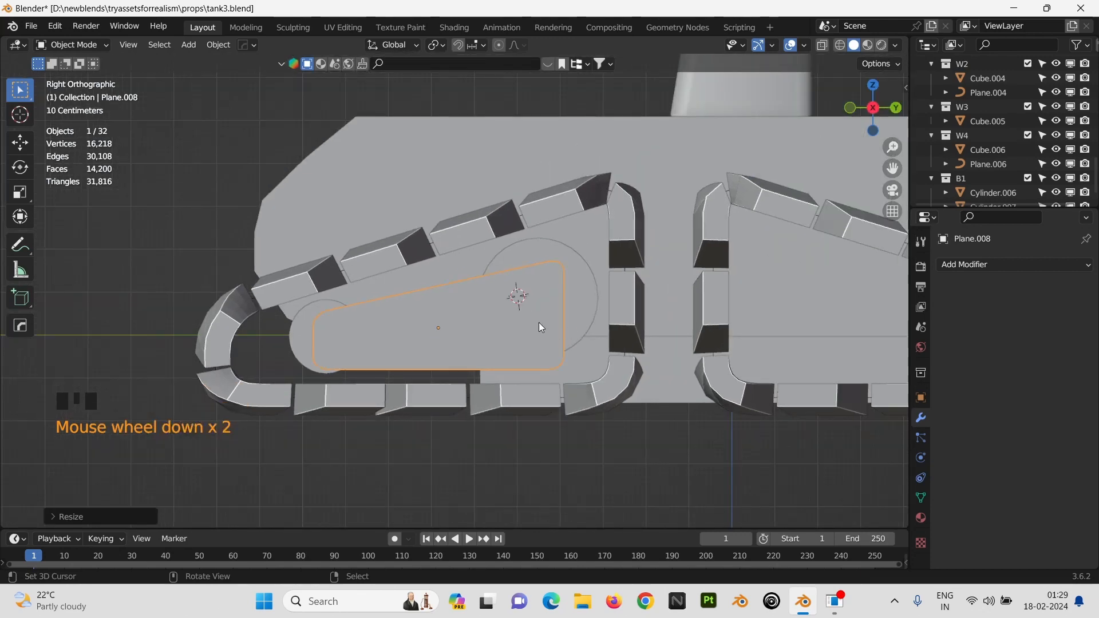
right_click(588, 296)
key("Tab")
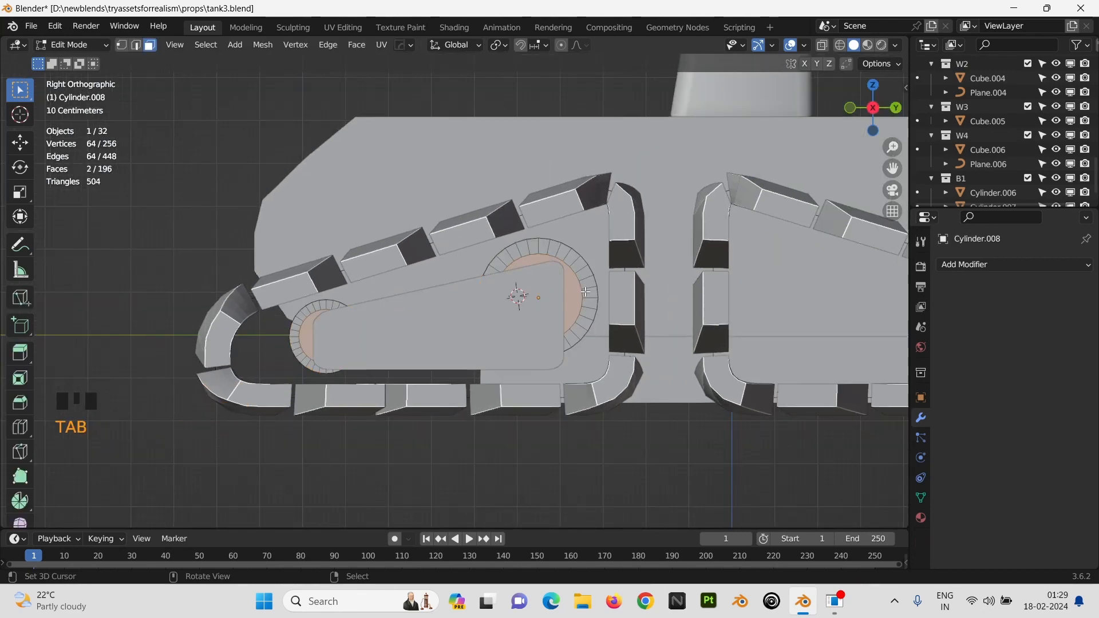
key("l")
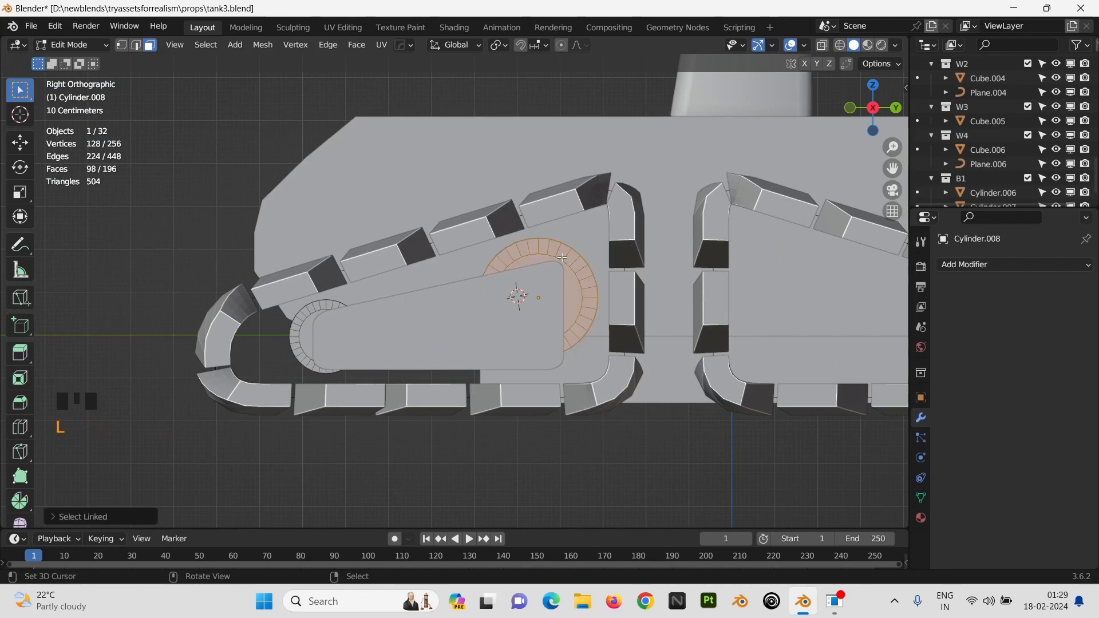
key("g")
left_click(567, 270)
key("s")
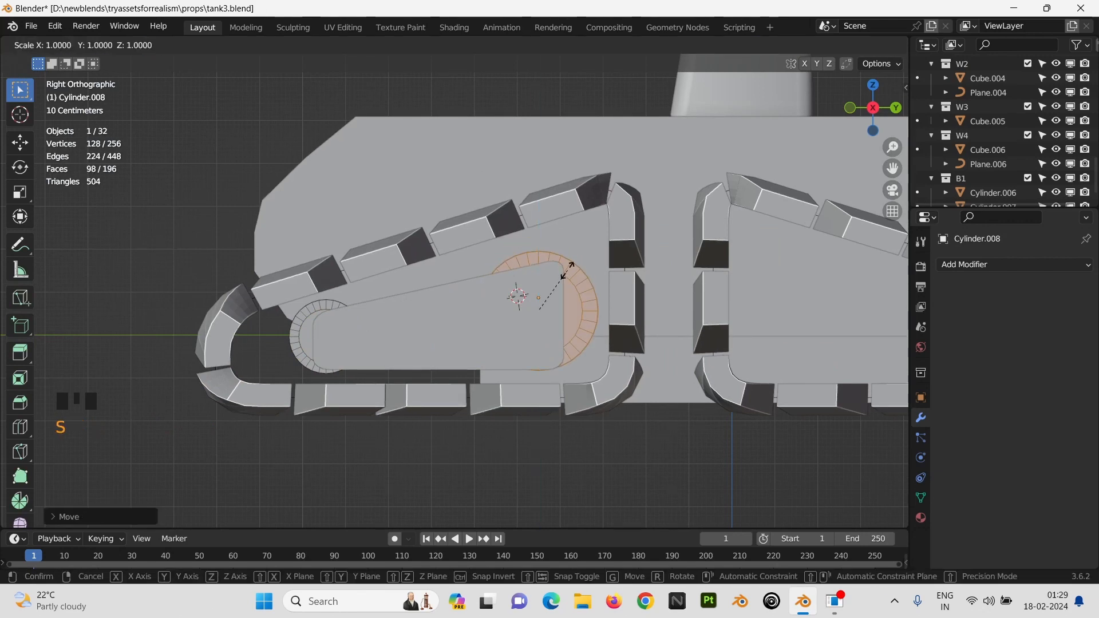
left_click(573, 272)
key("Tab")
mouse_move(573, 271)
middle_mouse_down()
mouse_move(527, 280)
mouse_move(566, 282)
middle_mouse_up()
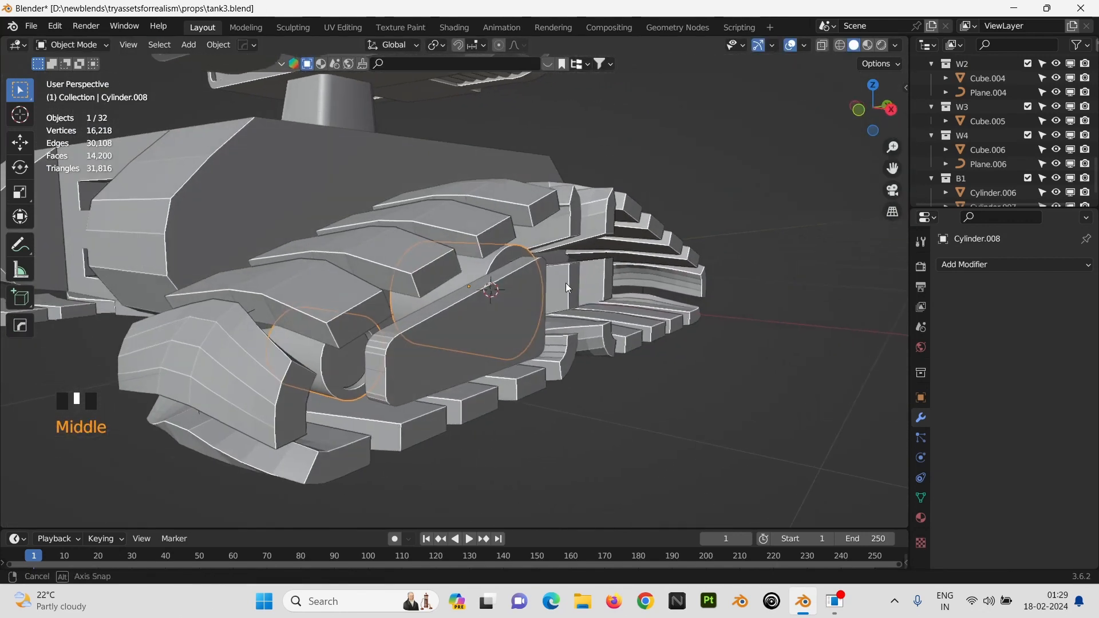
Step: Reposition the plate along X, inward and back out, so it sits against the large wheel's outer side
right_click(497, 353)
key("g")
key("x")
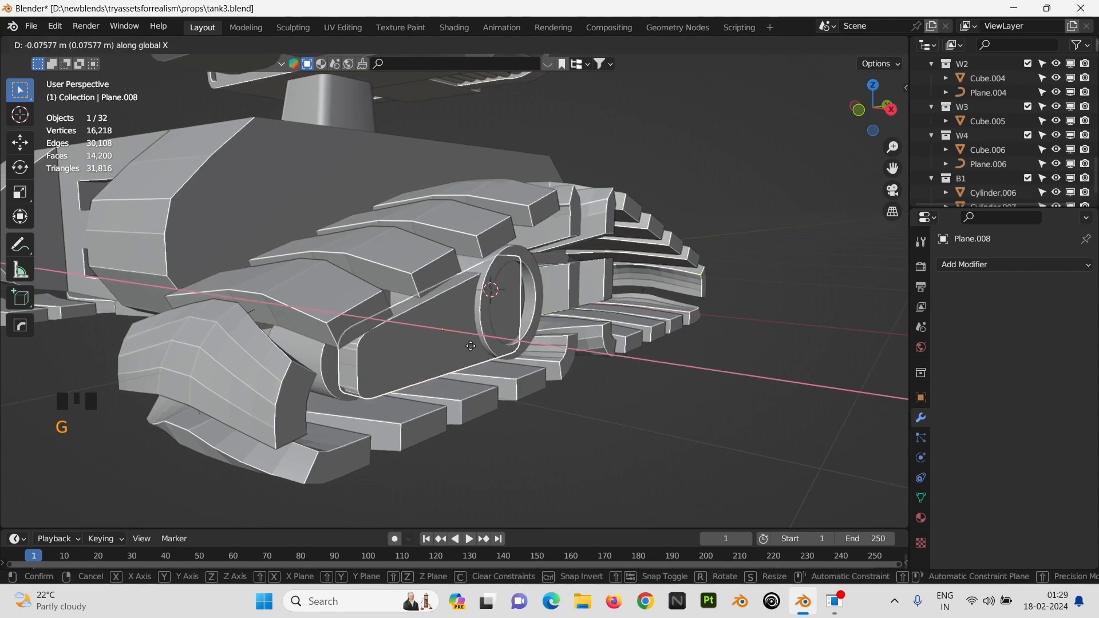
left_click(473, 348)
middle_click_drag(474, 350, 486, 364)
key("g")
key("y")
key("x")
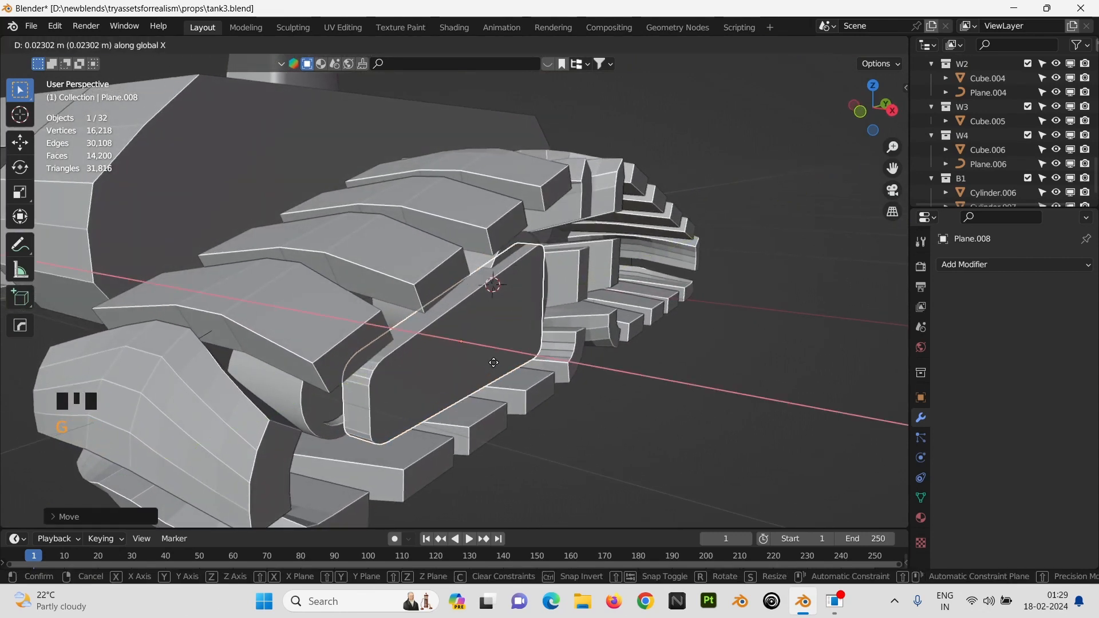
left_click(502, 367)
key("Tab")
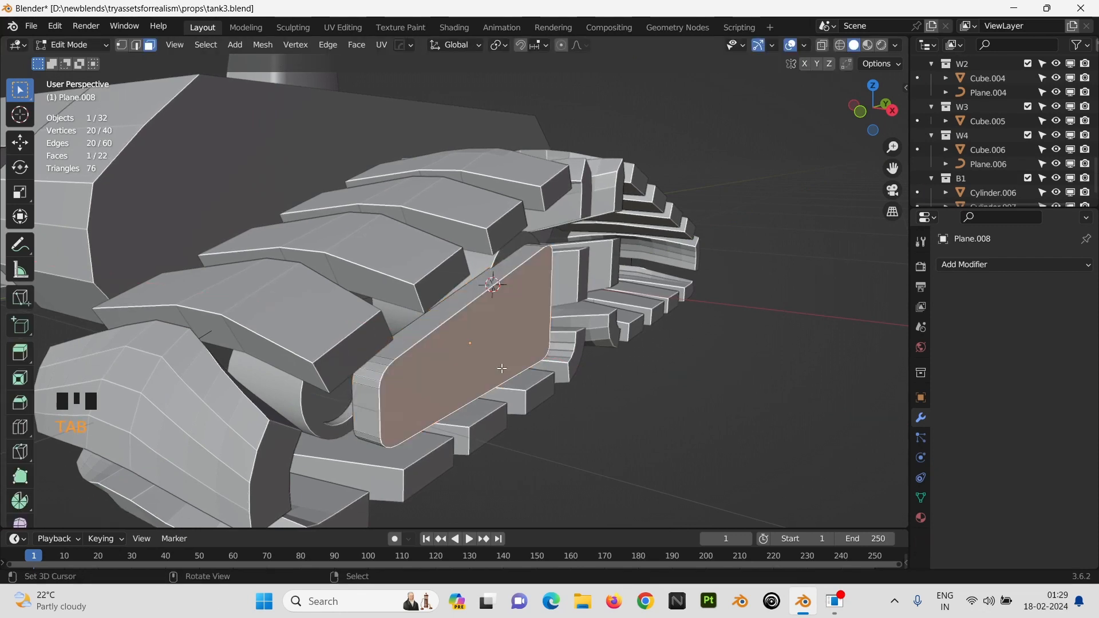
key("Tab")
Step: Move the whole small wheel outward along X by about 0.076 m so it meets the plate
left_click(321, 412)
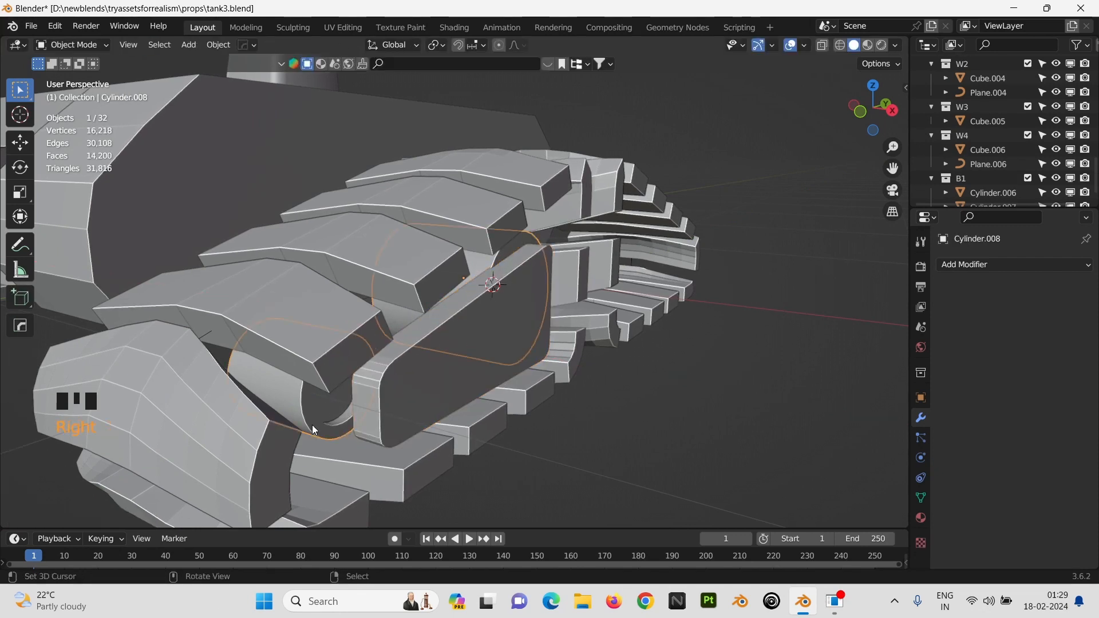
key("Tab")
key("l")
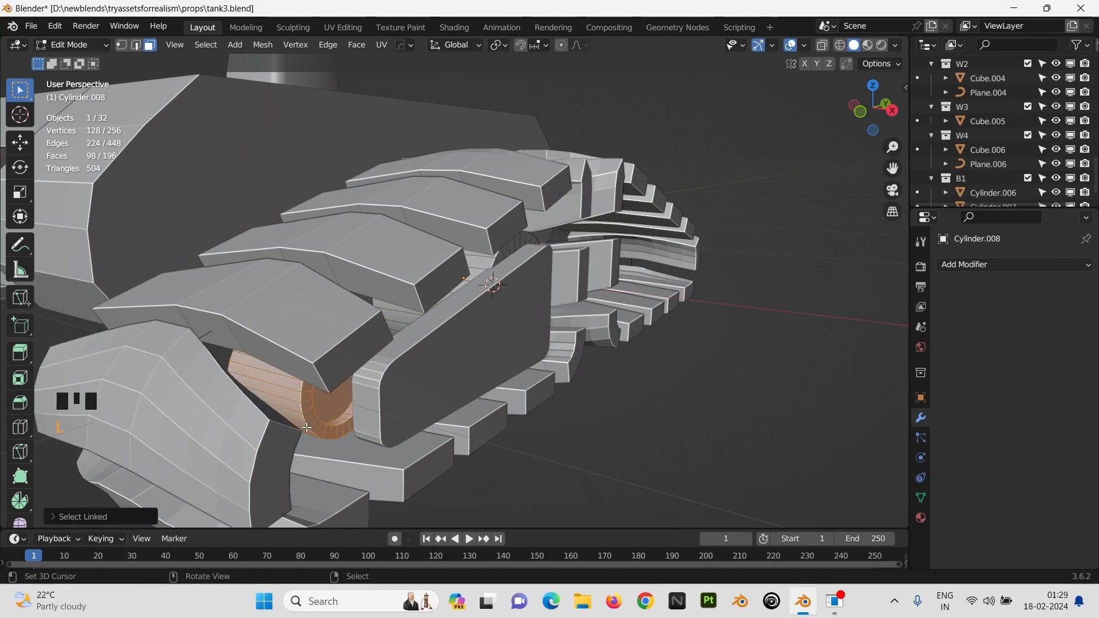
key("g")
key("x")
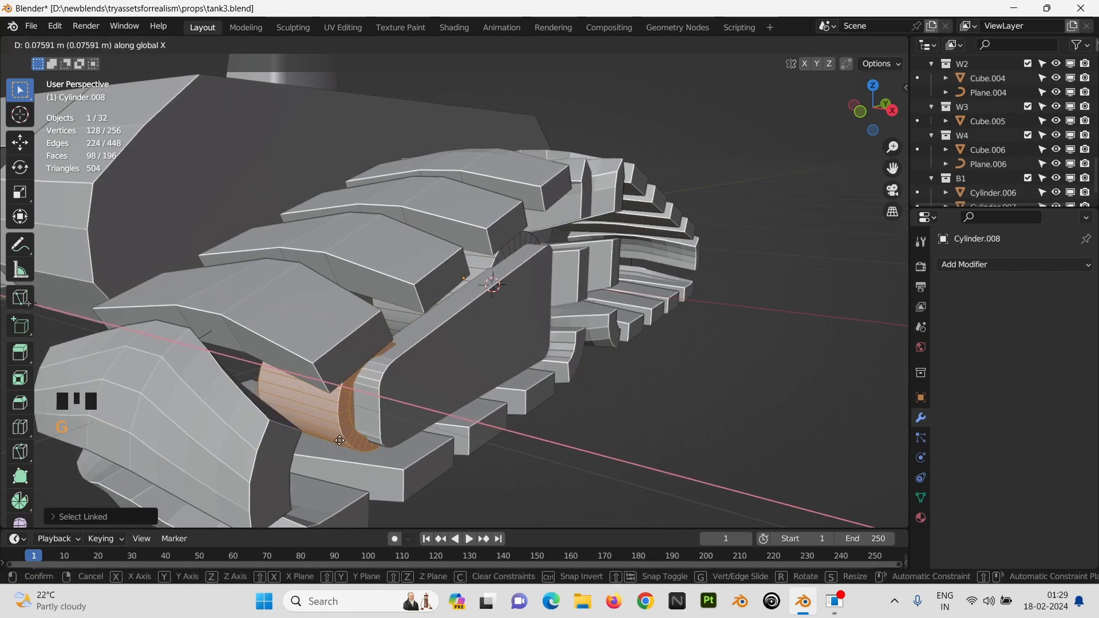
left_click(340, 441)
key("Tab")
Step: Duplicate the plate and move the copy inward along X to the hull side of the wheels
left_click(464, 372)
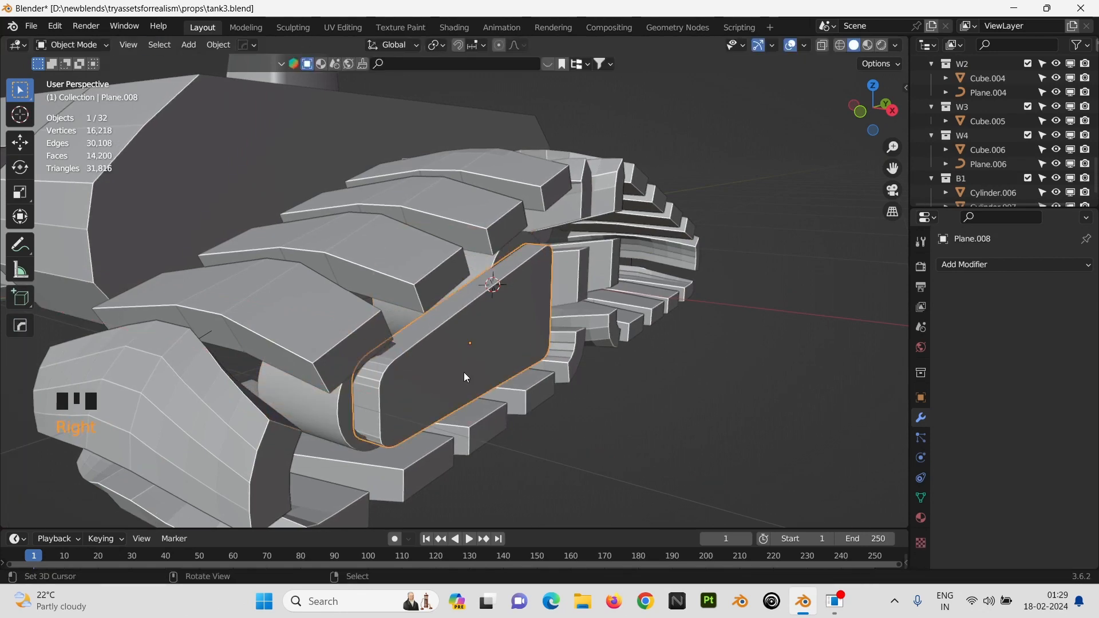
key("KP_7")
middle_click_drag(451, 364, 575, 182, "shift")
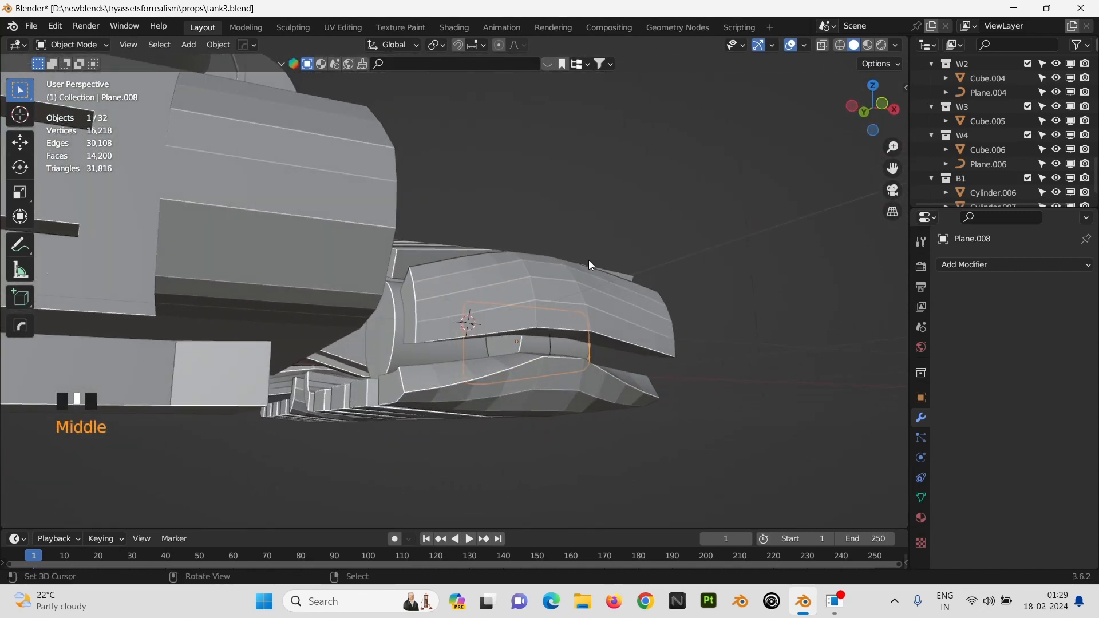
key("shift+d")
key("x")
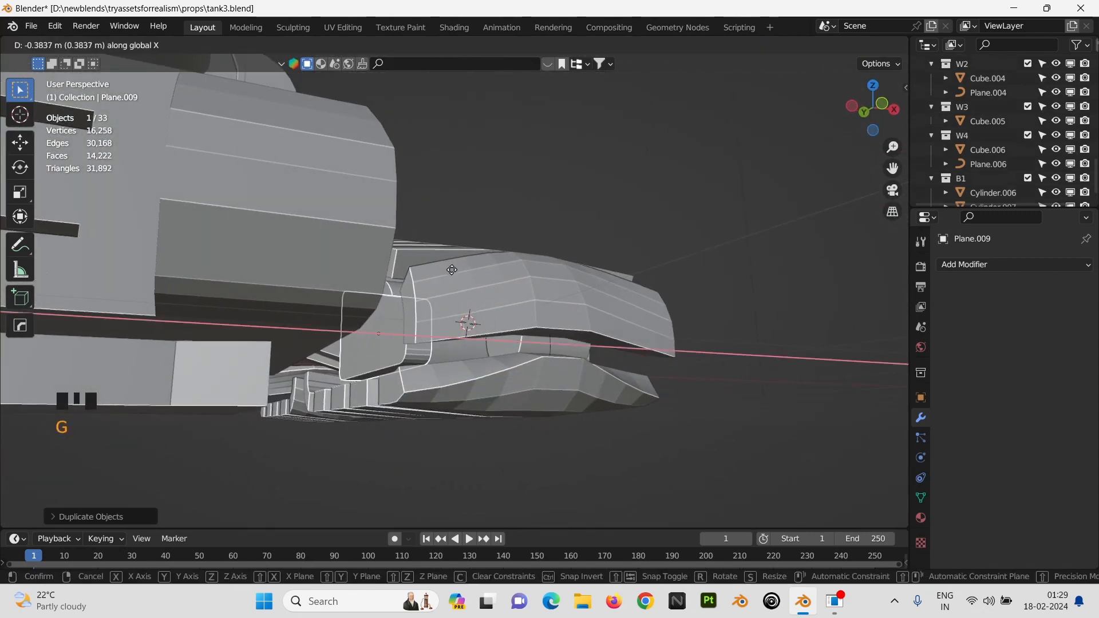
left_click(483, 285)
key("Tab")
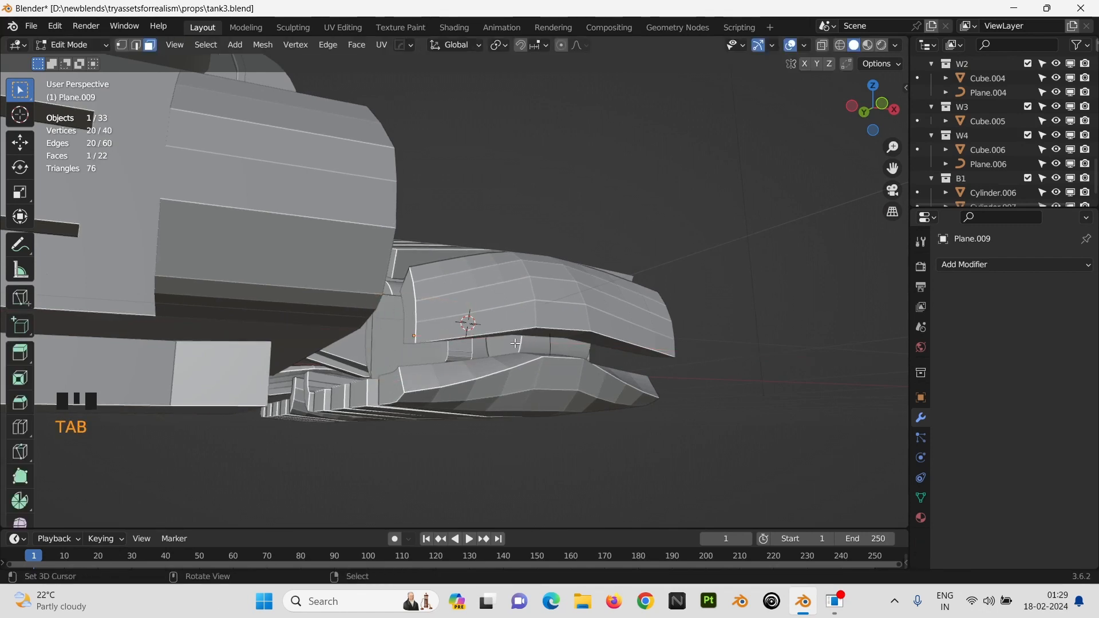
key("Tab")
Step: Select the small wheel's inner end face and move it inward to lengthen the wheel towards the hull
left_click(514, 342)
key("Tab")
right_click(514, 342)
key("g")
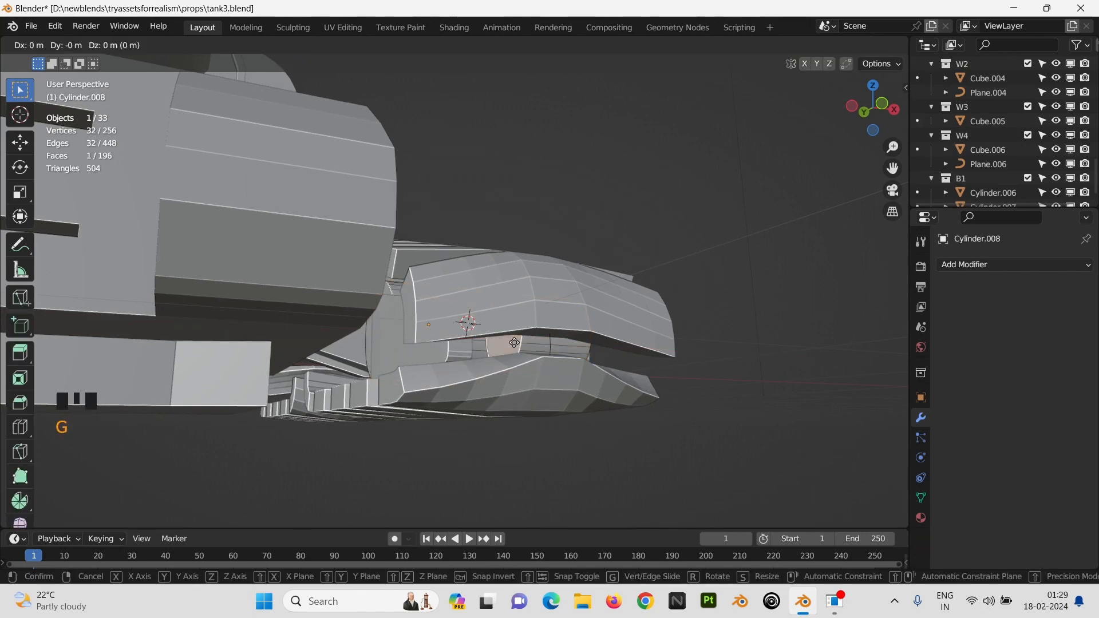
left_click(462, 332)
key("Tab")
Step: Pull the small wheel's inner end face back outward along X by about 0.03 m
middle_click_drag(469, 343, 767, 345)
scroll(391, 383, "up", 2)
scroll(521, 405, "down", 6)
scroll(589, 323, "up", 4)
scroll(388, 304, "down", 1)
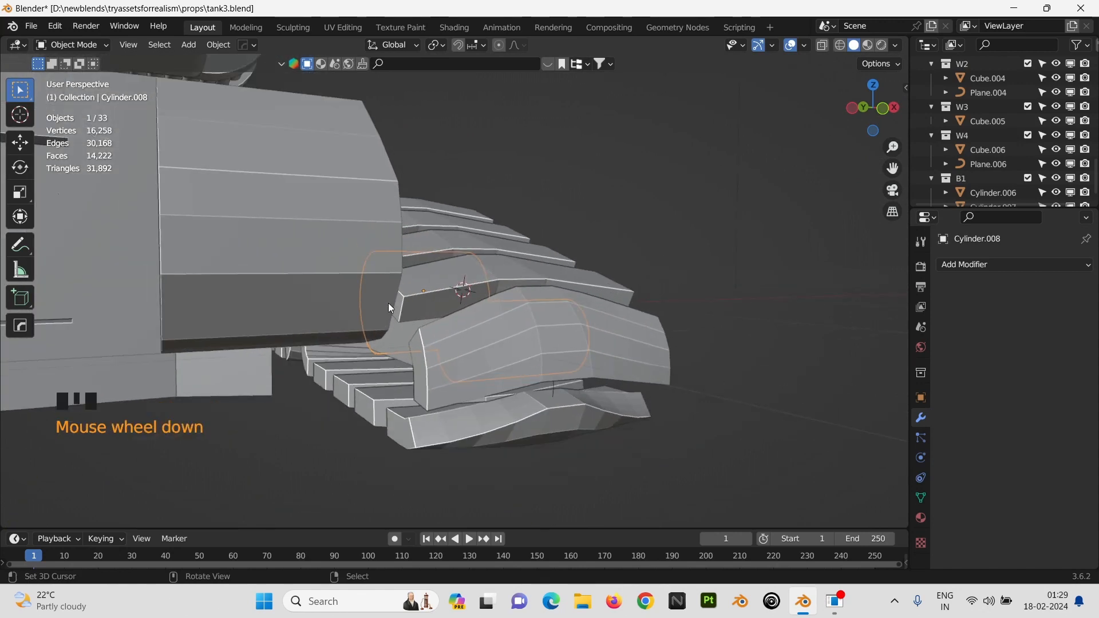
middle_click_drag(388, 304, 356, 317)
key("Tab")
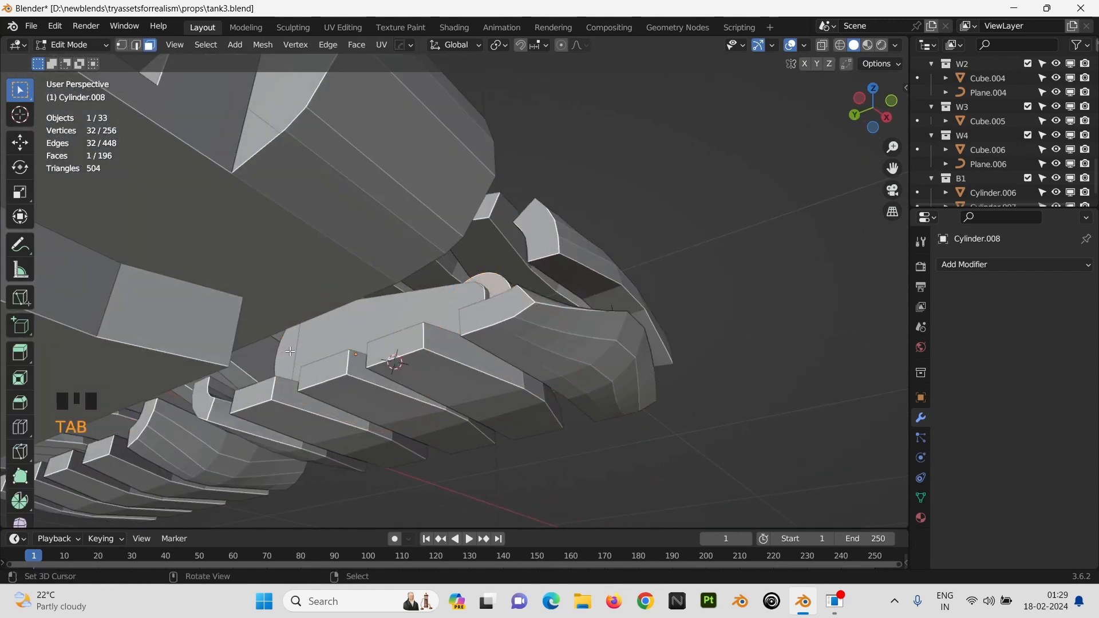
middle_click_drag(340, 353, 229, 438)
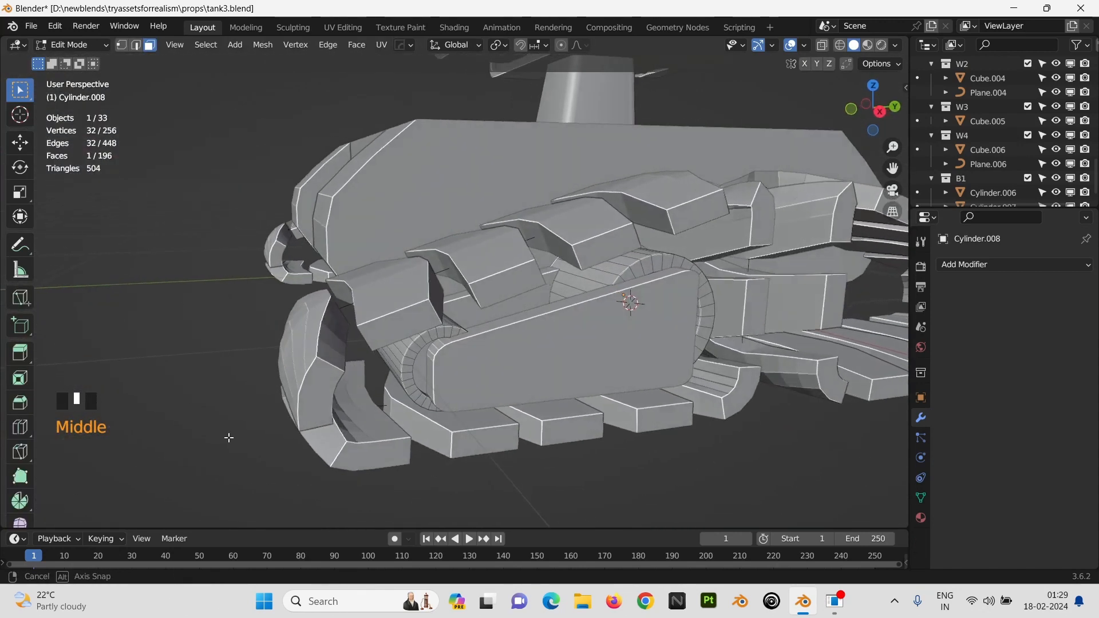
key("g")
key("x")
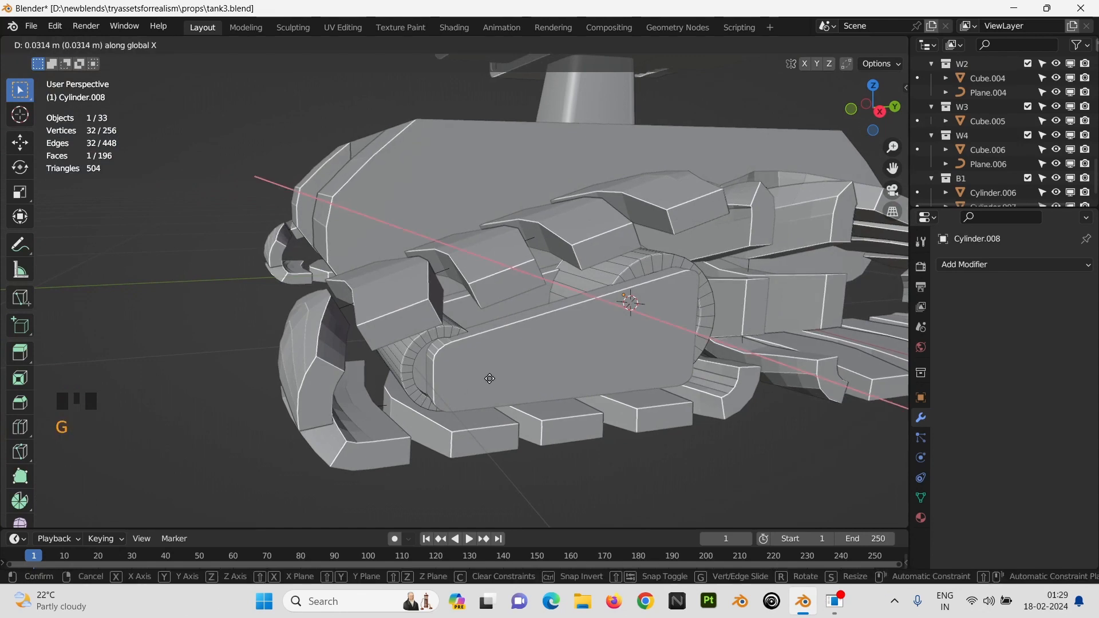
left_click(492, 381)
key("Tab")
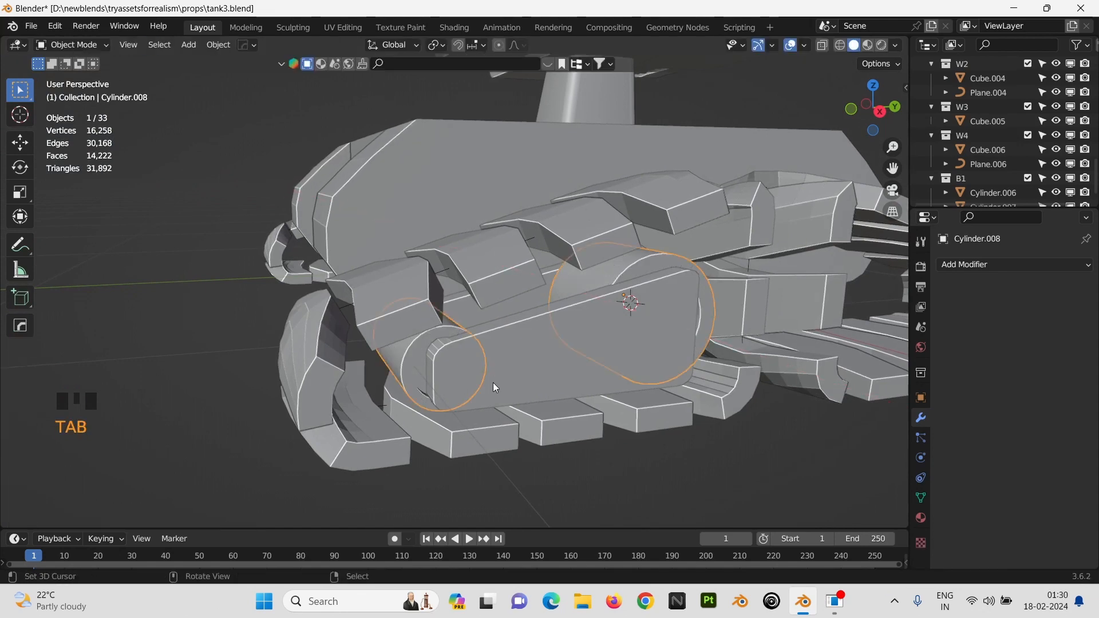
Step: Select the outer plate together with the wheels and join them into one object
scroll(501, 415, "down", 3)
middle_click_drag(503, 418, 465, 377)
scroll(465, 377, "up", 1)
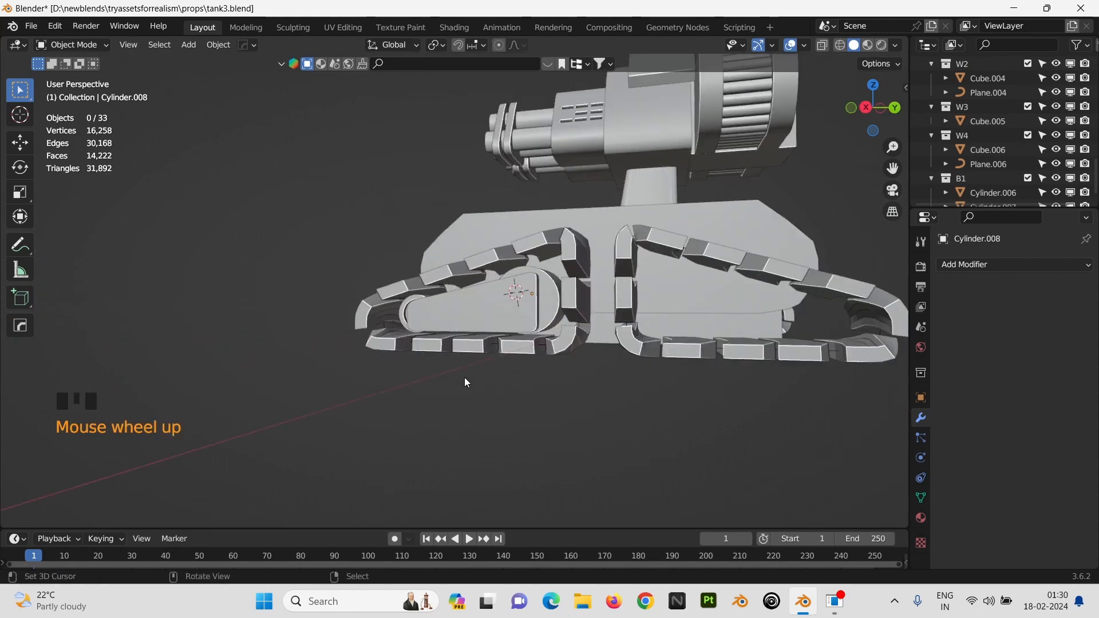
scroll(458, 370, "down", 1)
right_click(417, 313)
right_click(407, 312, "shift")
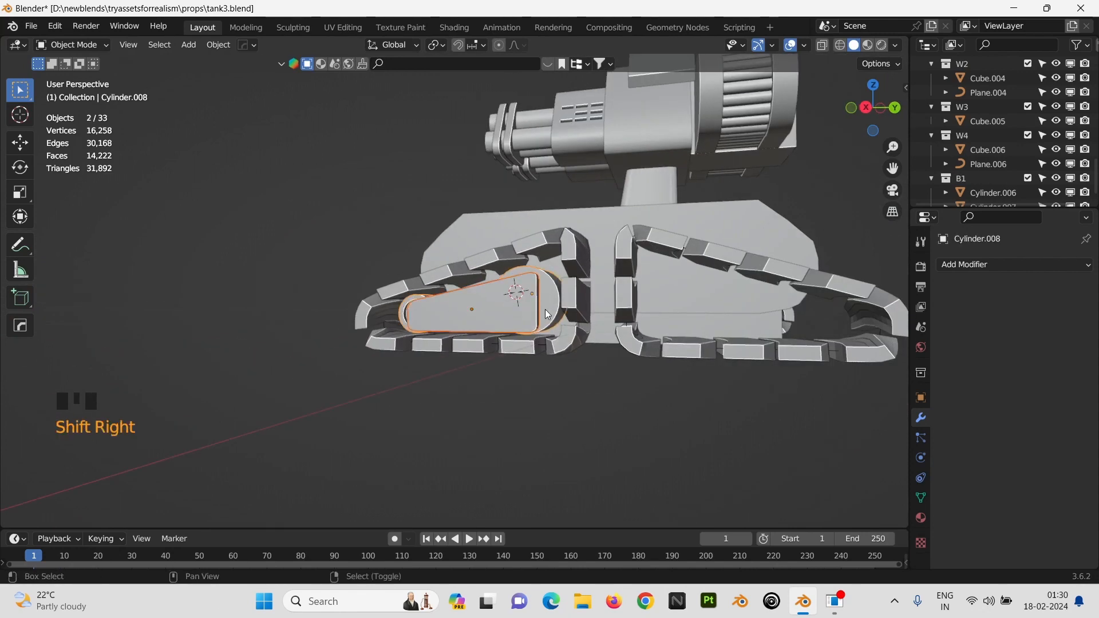
middle_click_drag(503, 312, 496, 315)
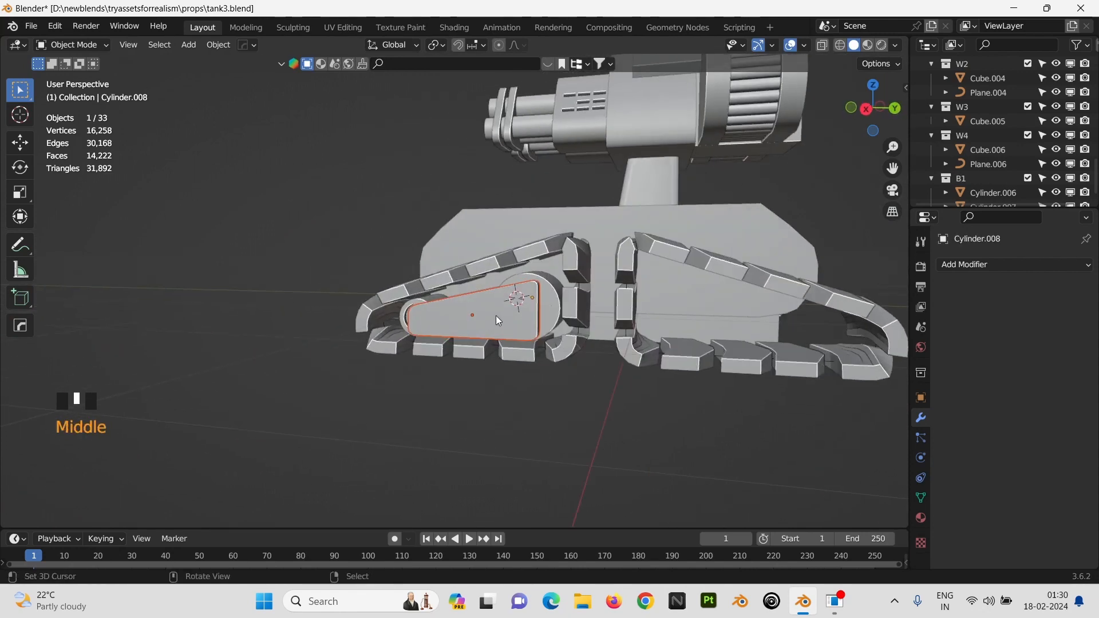
scroll(495, 315, "down", 2)
right_click(391, 309, "shift")
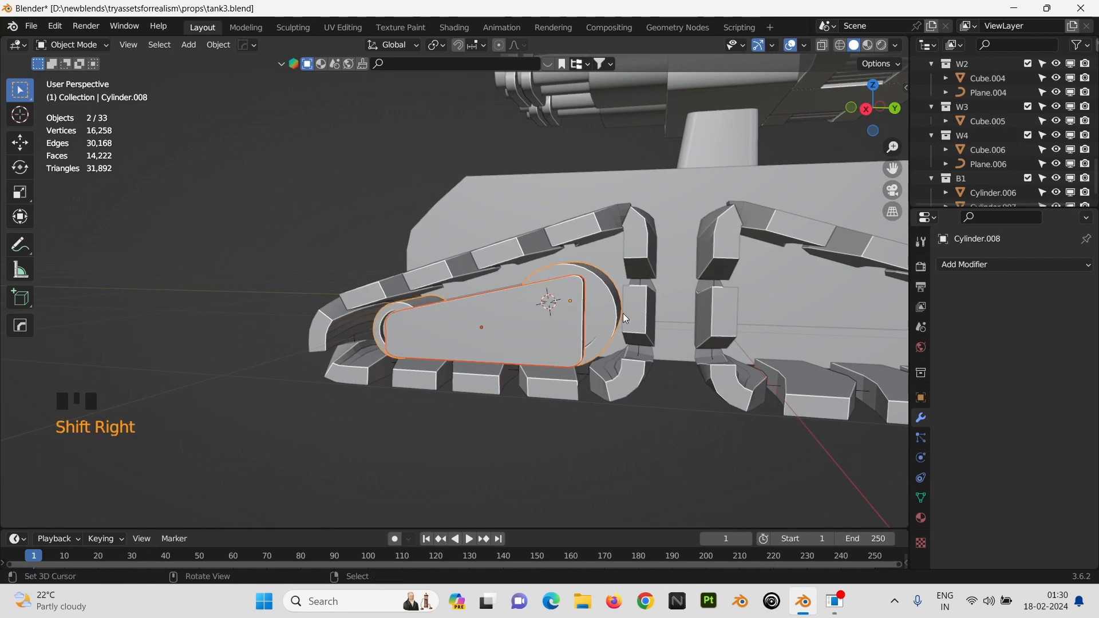
key("ctrl+j")
Step: Duplicate the joined wheel assembly in place and mirror the copy along Y
key("KP_3")
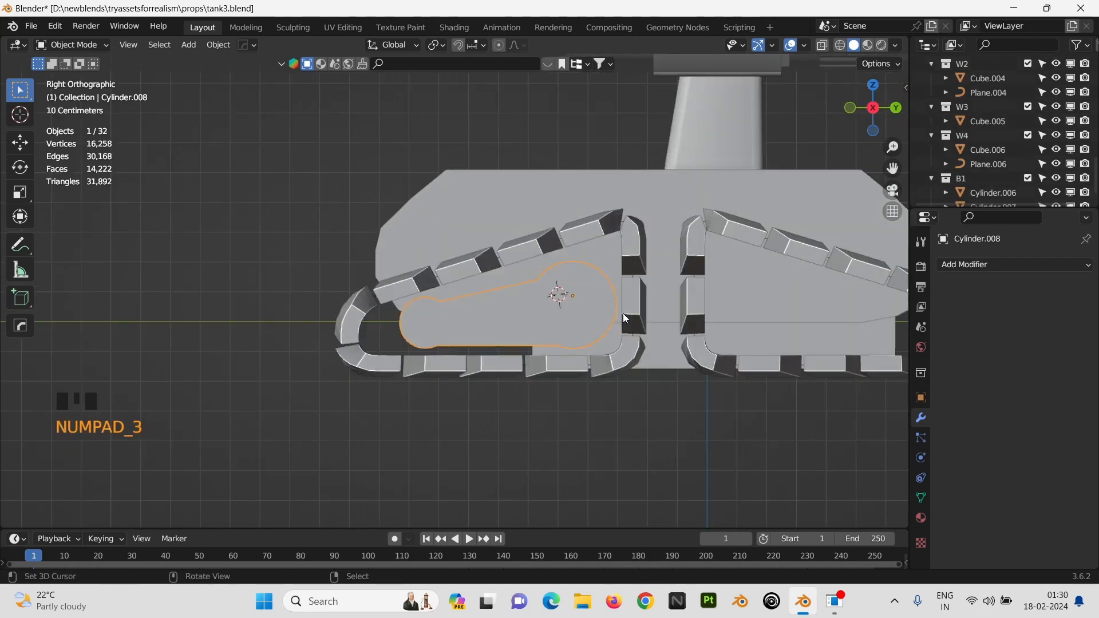
key("shift+d")
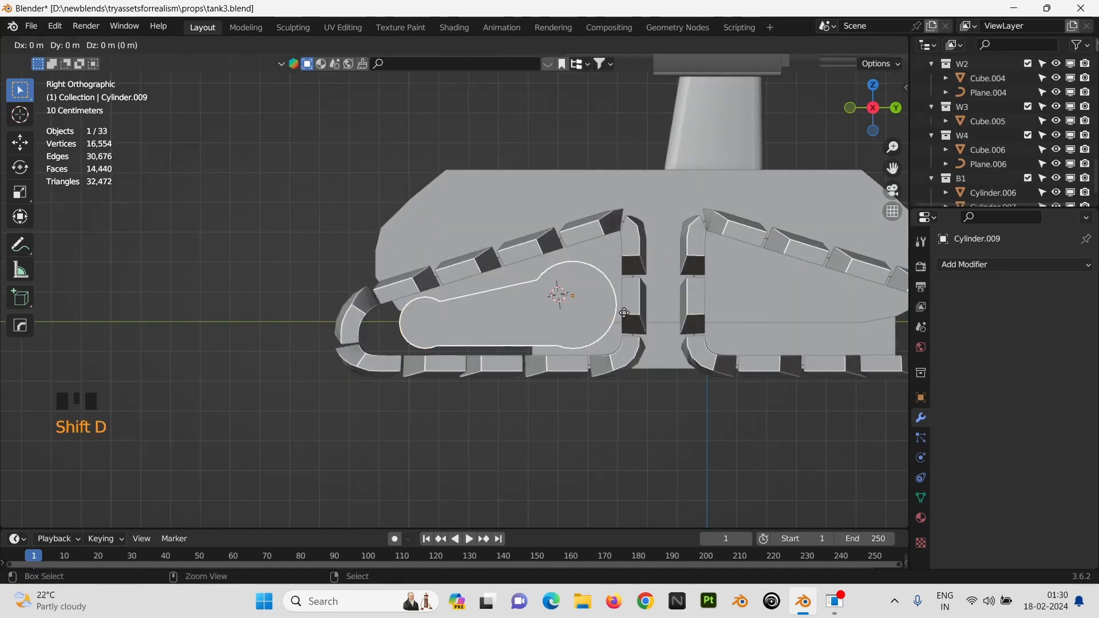
left_click(627, 318)
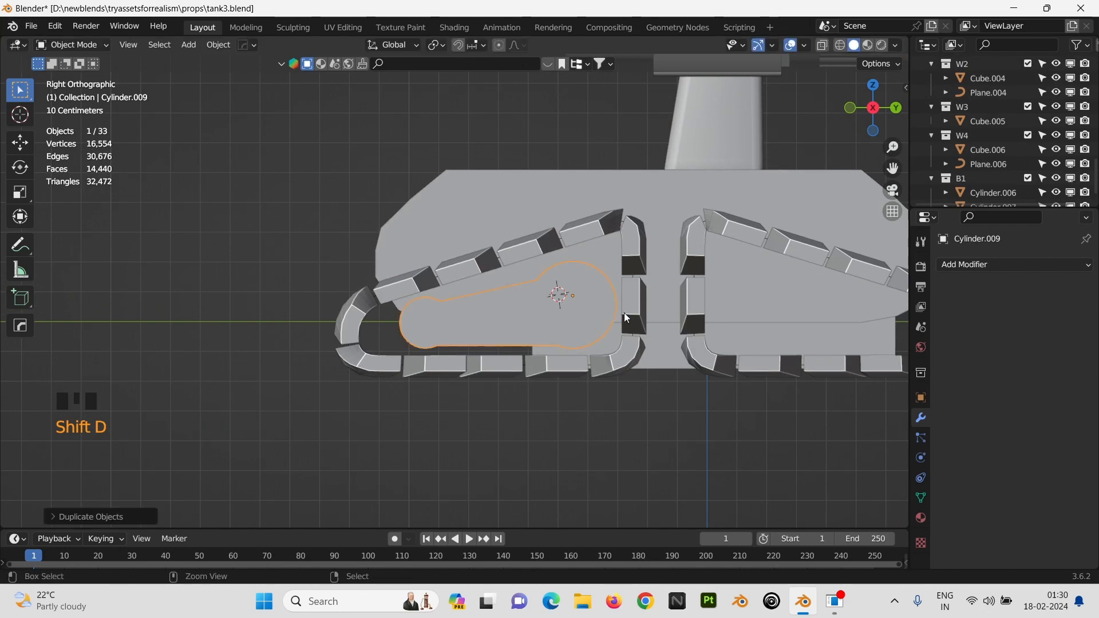
key("ctrl+m")
left_click(624, 312)
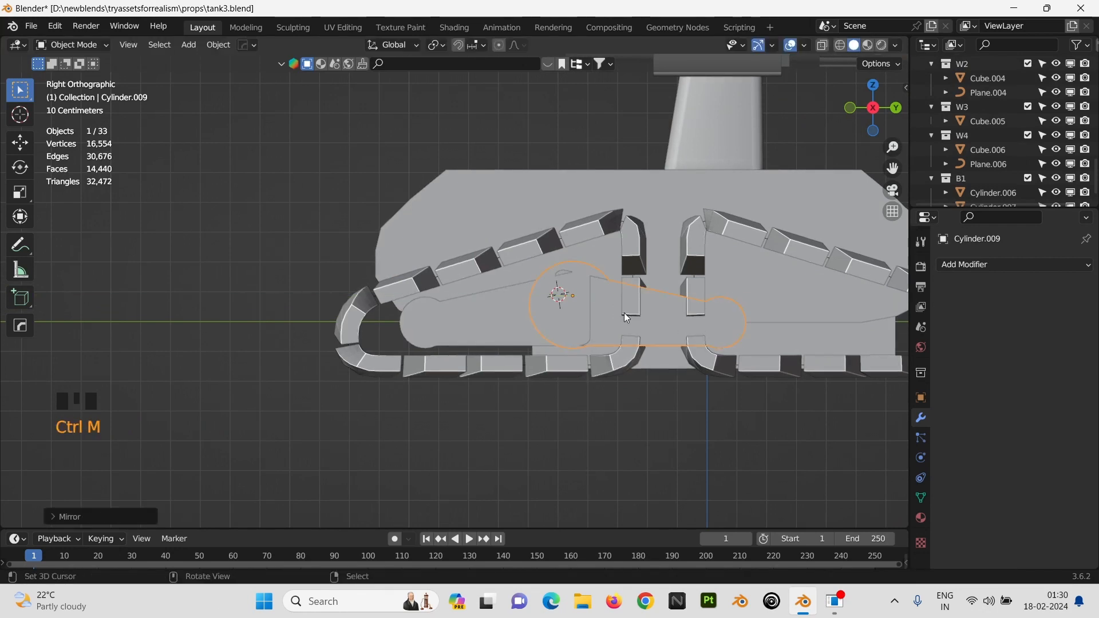
Step: Move the mirrored wheel assembly along Y into the neighbouring track loop on the same side of the tank
middle_click_drag(624, 313, 460, 298, "shift")
key("y")
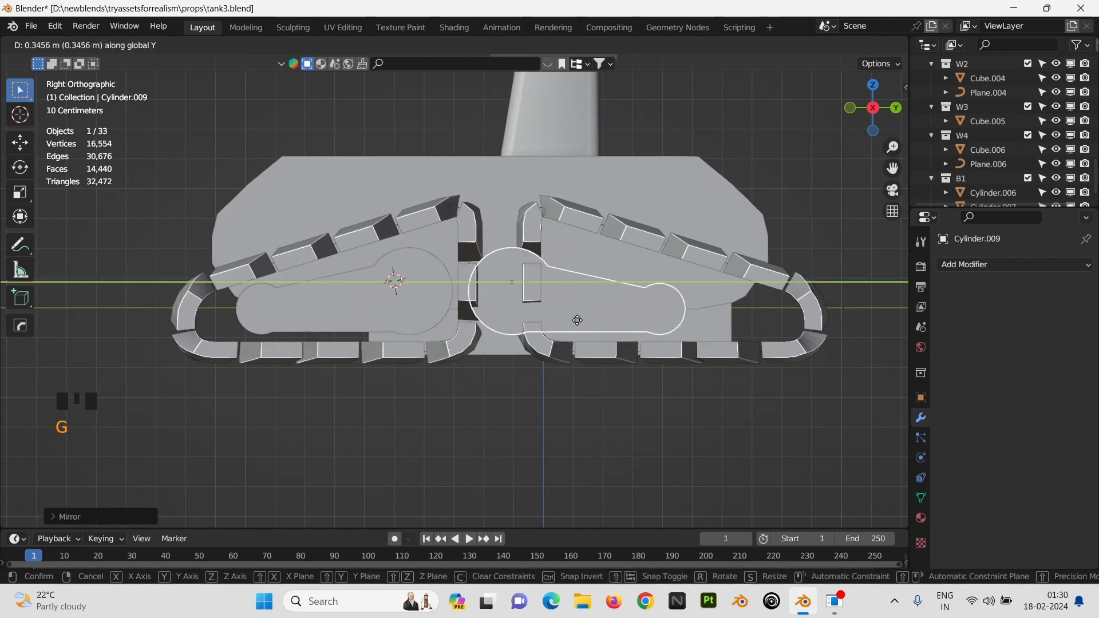
left_click(652, 311)
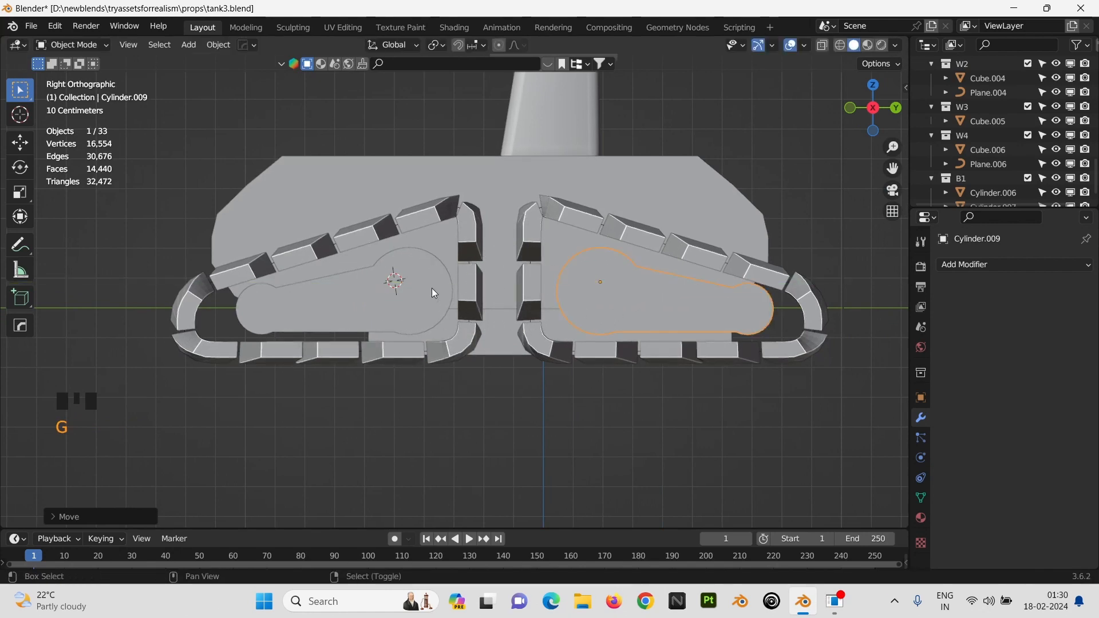
Step: Try to move both wheel assemblies on this side along X toward the tank body by about 0.09 m
right_click(406, 292, "shift")
key("KP_Decimal")
key("KP_7")
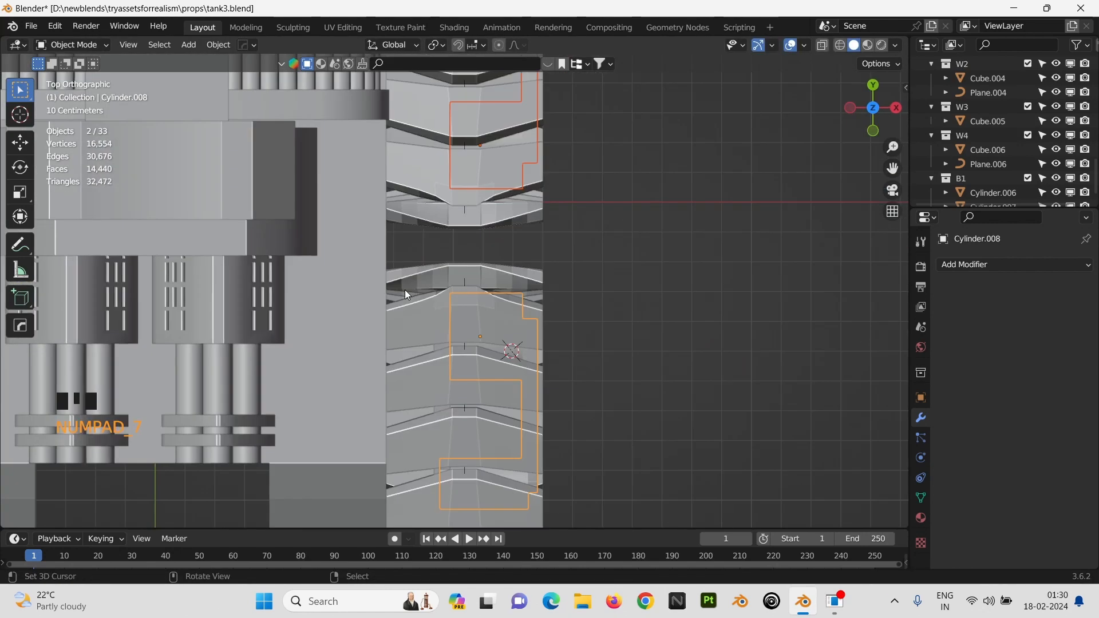
scroll(404, 289, "down", 1)
scroll(429, 305, "down", 2)
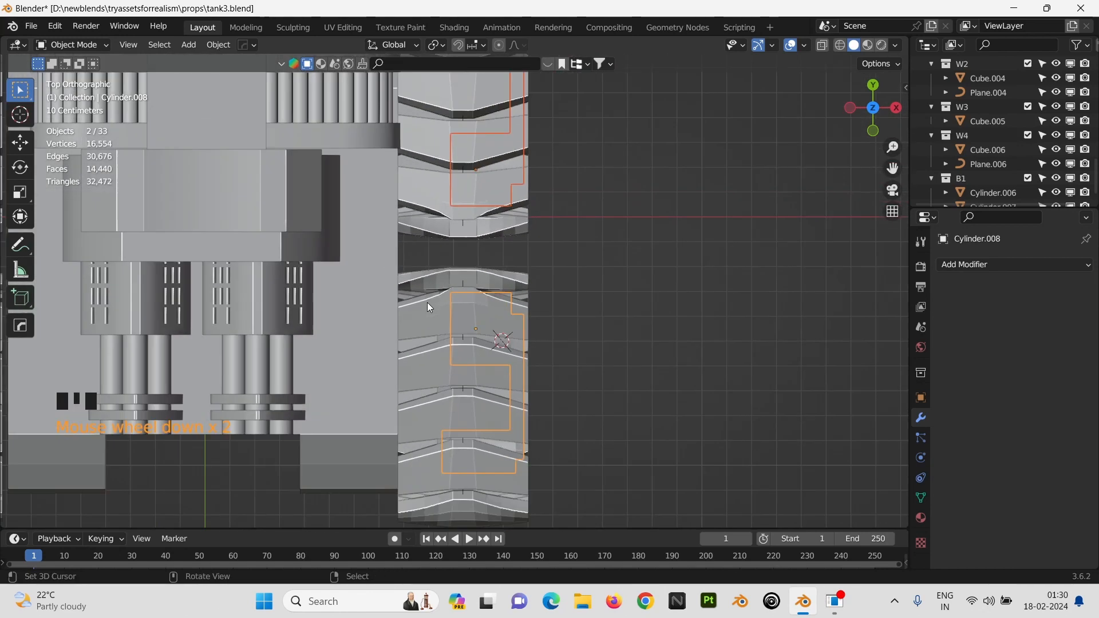
scroll(430, 307, "down", 3)
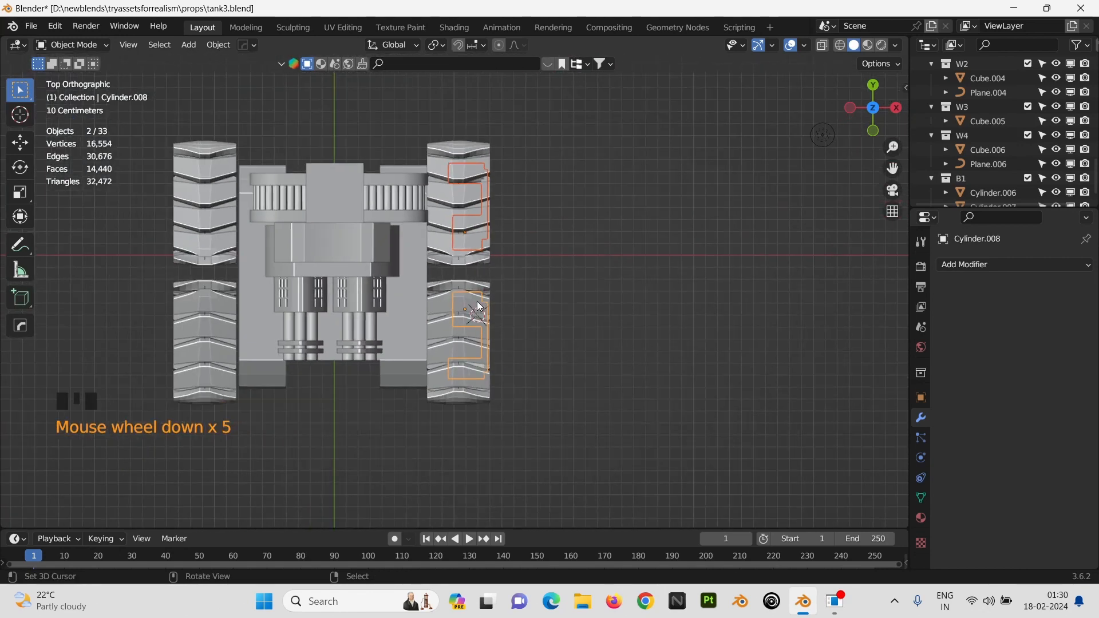
key("g")
key("y")
key("x")
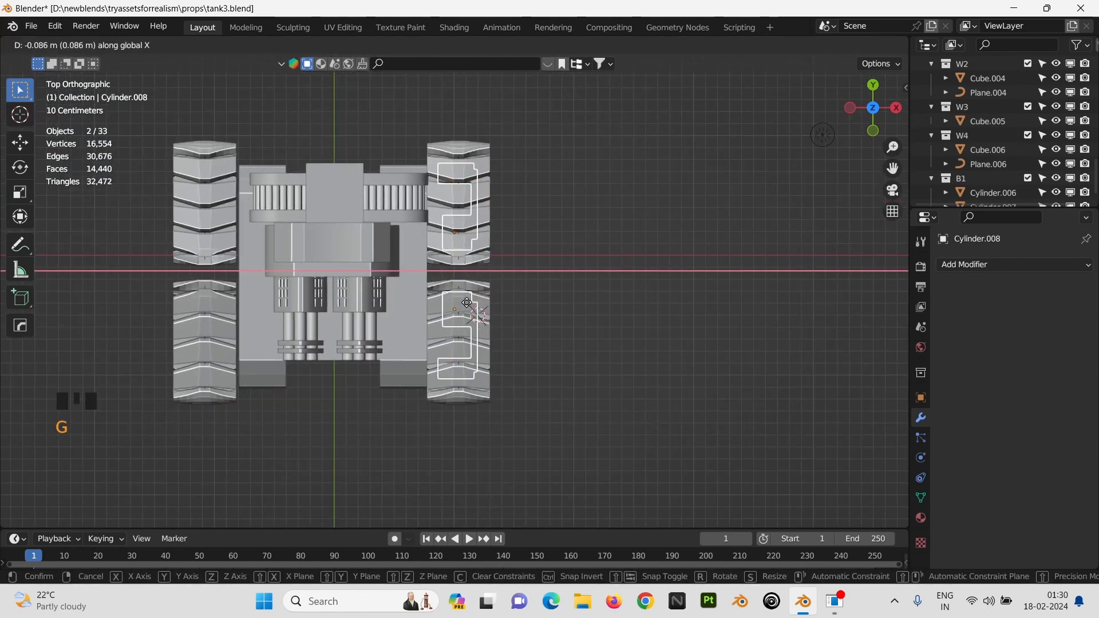
left_click(470, 308)
middle_click_drag(471, 308, 501, 196)
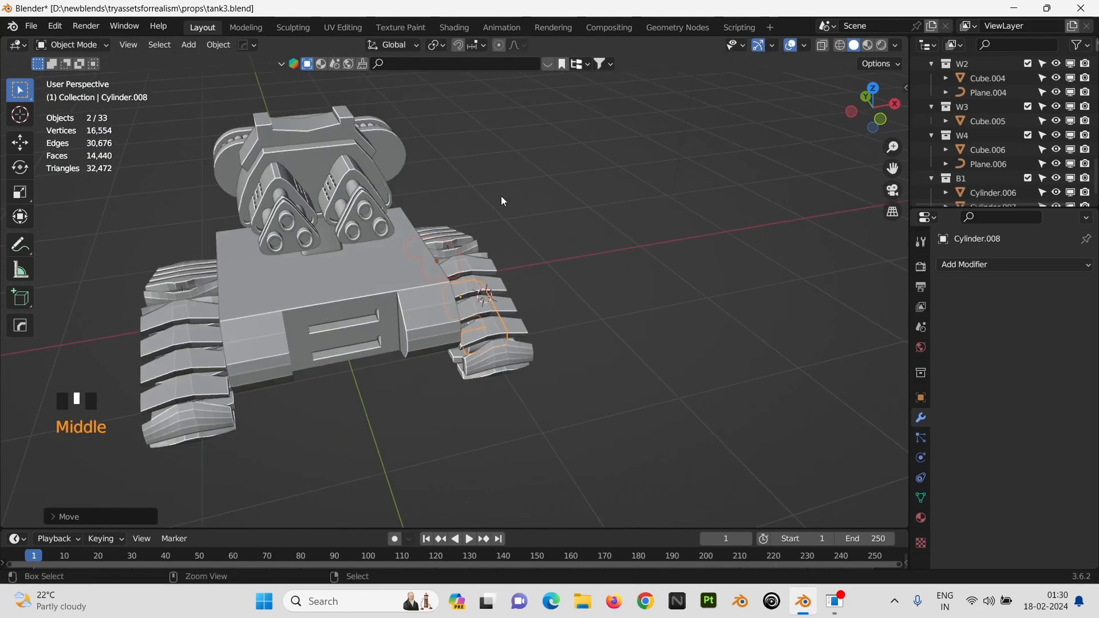
key("ctrl+z")
key("ctrl+z")
Step: Undo the placing, mirroring and duplicating of the wheel assembly and the joining of its parts
middle_click_drag(513, 300, 534, 203)
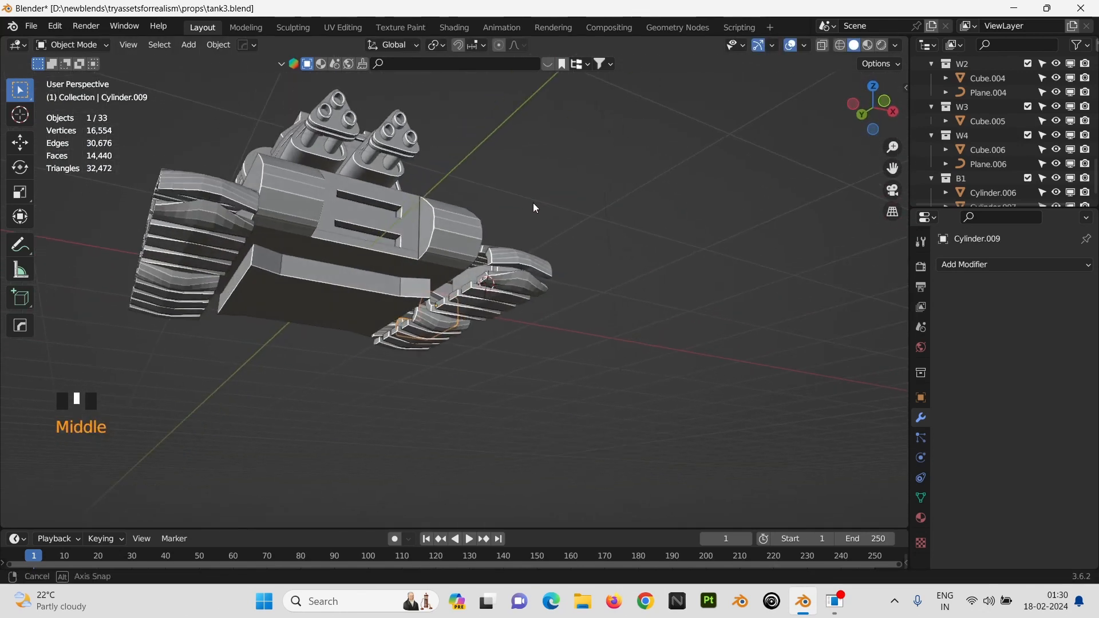
scroll(476, 294, "down", 2)
scroll(482, 292, "up", 3)
middle_click_drag(483, 292, 448, 281)
key("ctrl+z")
key("ctrl+z")
key("ctrl+z")
key("ctrl+z")
key("ctrl+z")
key("ctrl+z")
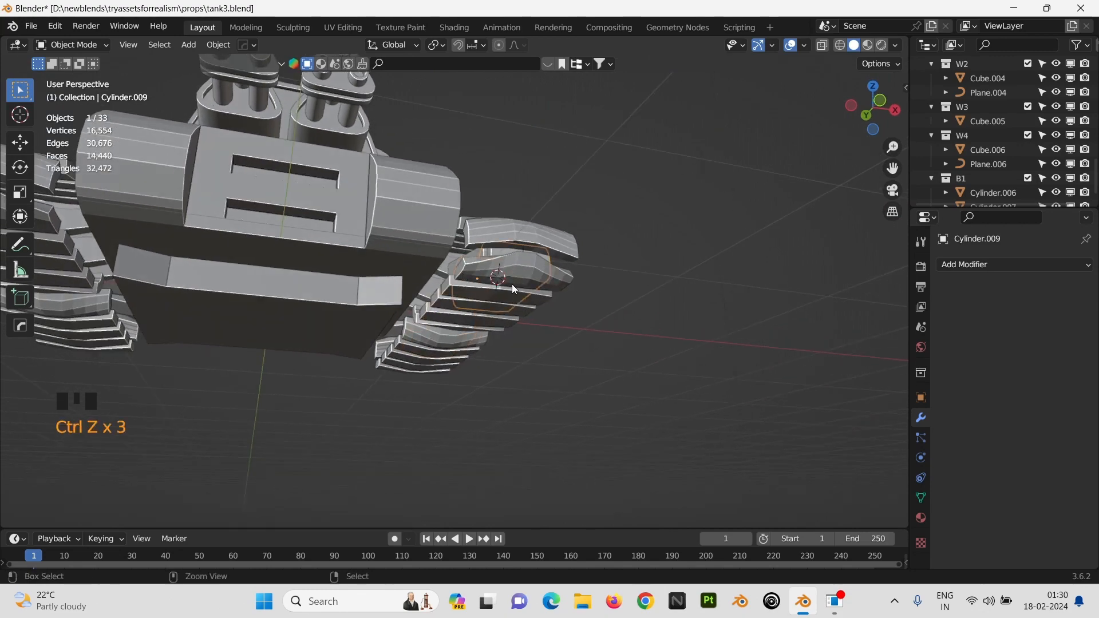
Step: Join the wheels with both the outer and inner plates into one object and shade it smooth
middle_click_drag(557, 294, 388, 316)
scroll(384, 337, "up", 2)
key("ctrl+j")
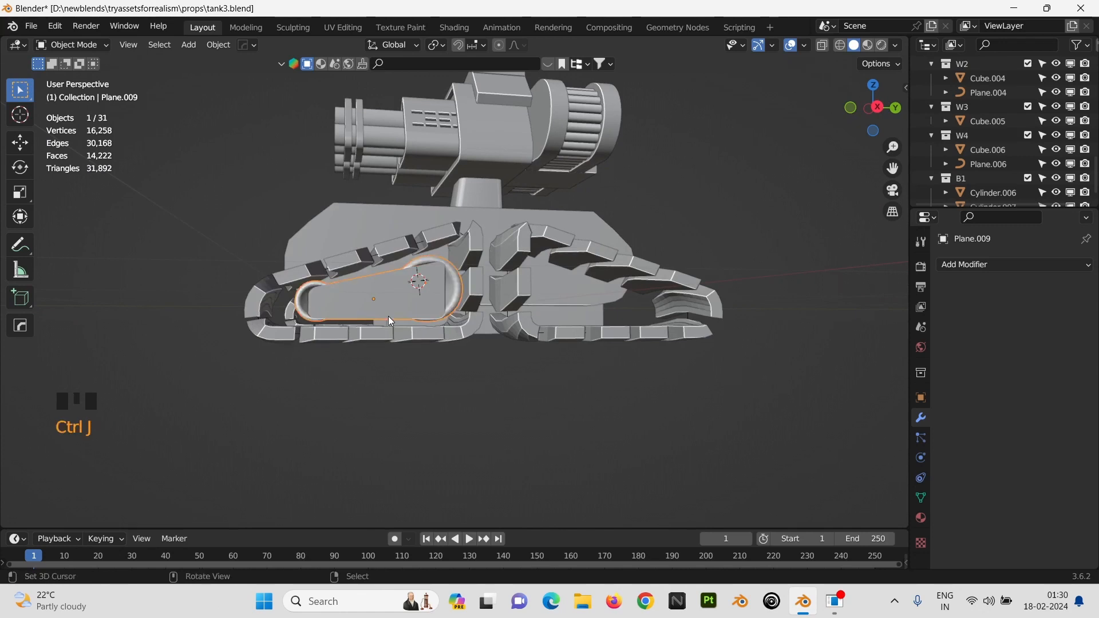
key("w")
left_click(370, 267)
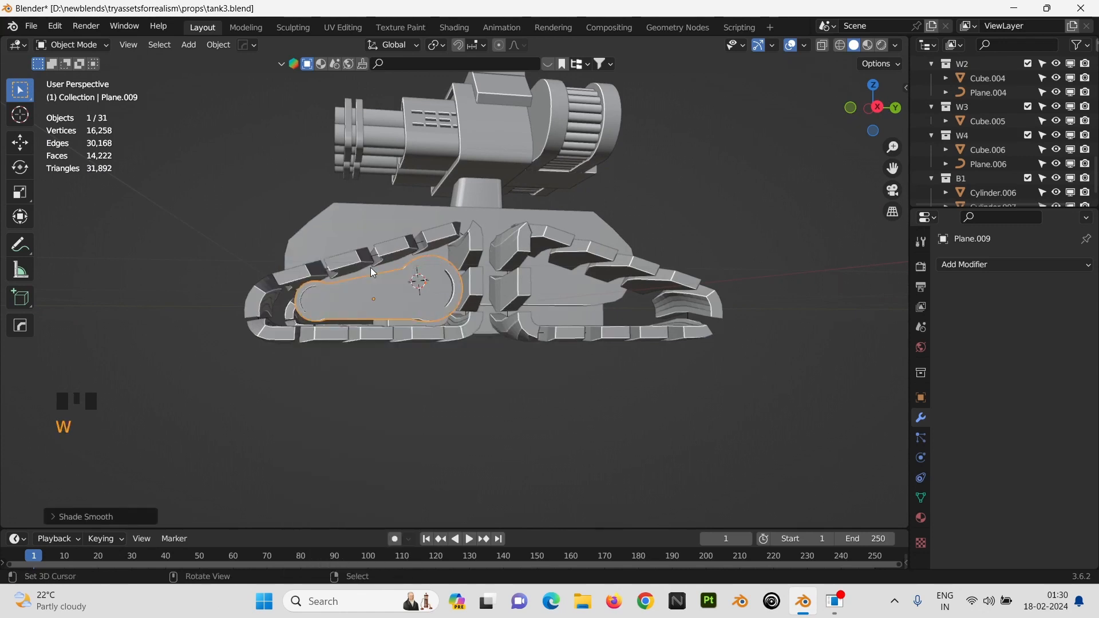
Step: Try to mirror an in-place duplicate of the wheel assembly along X and move it along Y
key("ctrl+m")
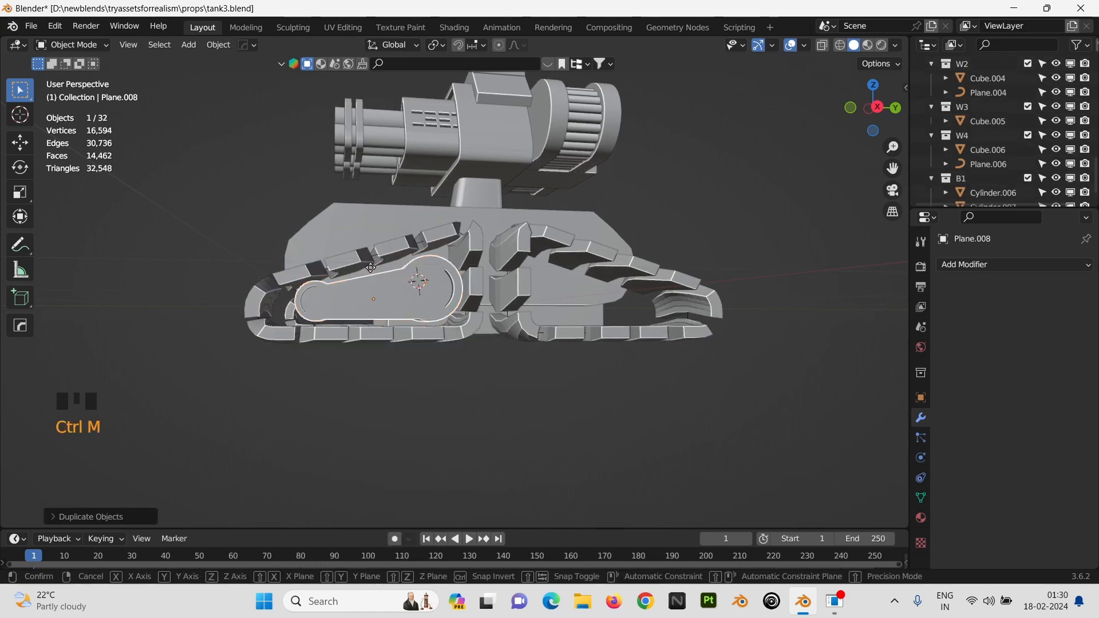
key("x")
left_click(370, 267)
key("g")
key("y")
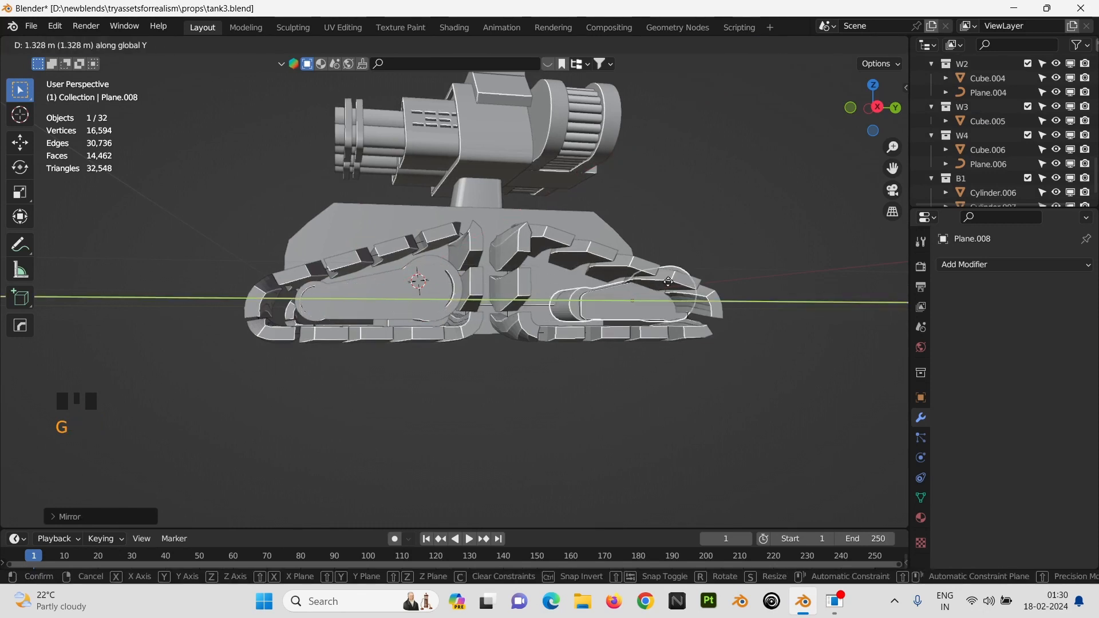
right_click(587, 275)
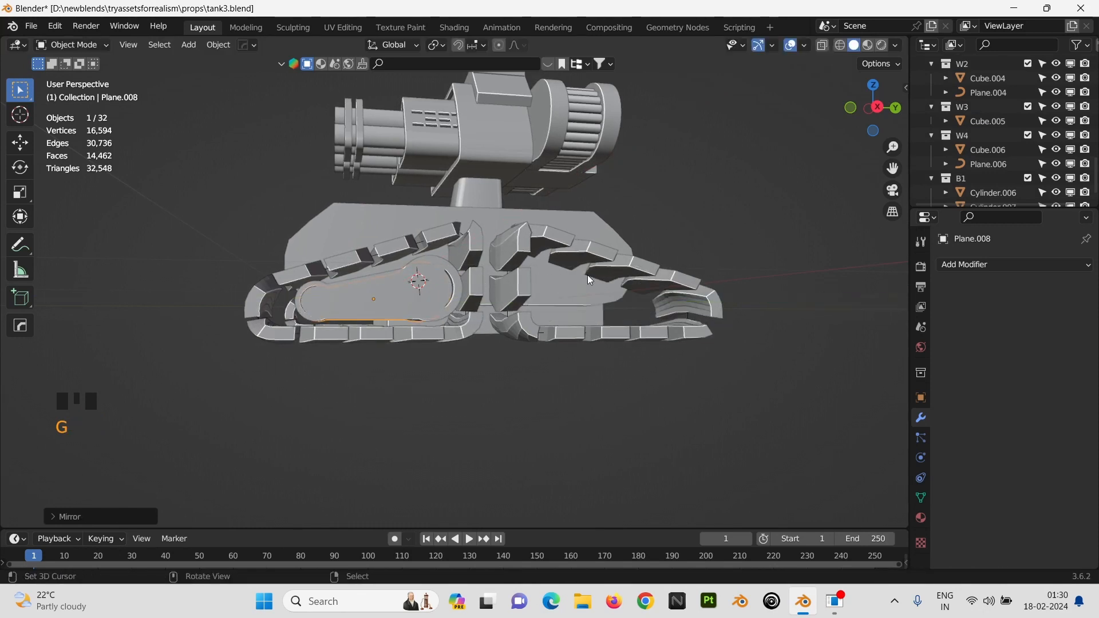
key("ctrl+z")
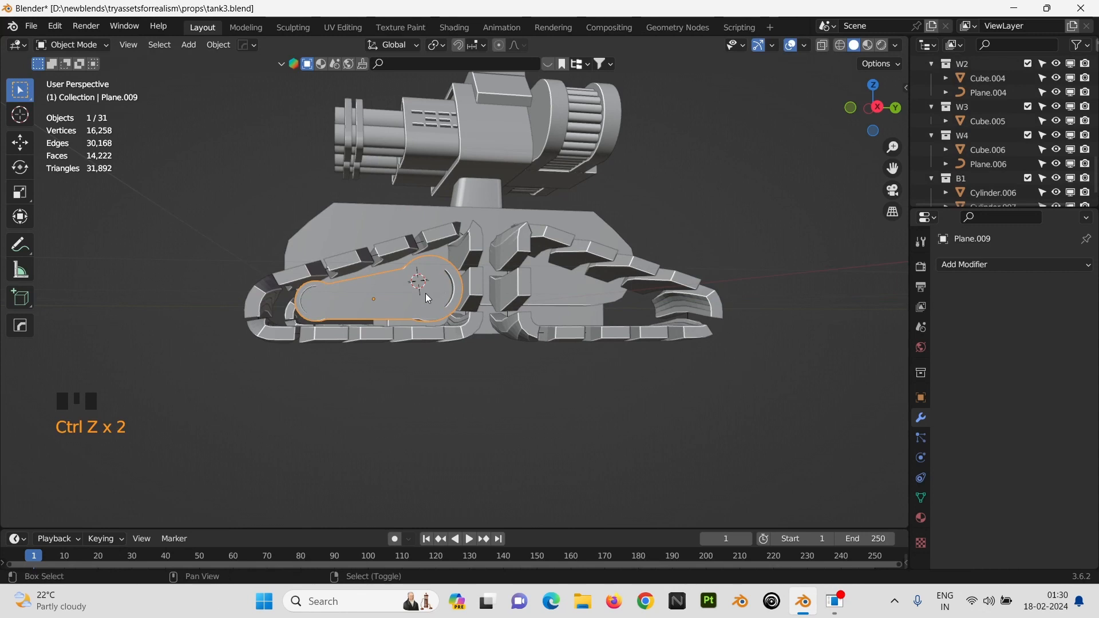
Step: Duplicate the joined wheel assembly in place
key("shift+d")
right_click(426, 294)
key("m")
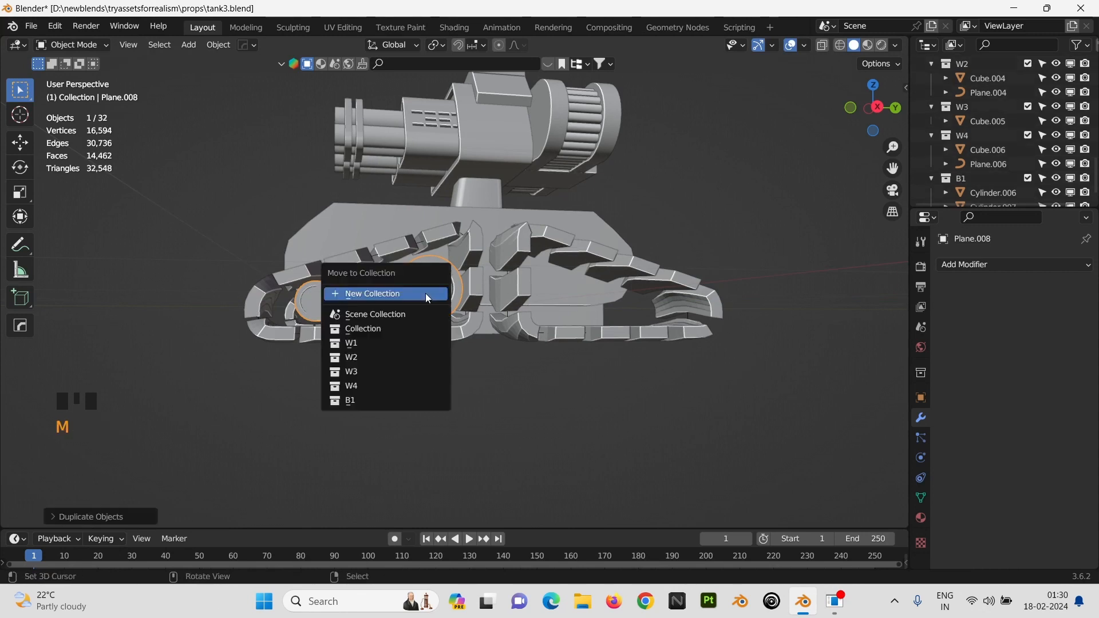
left_click(428, 295)
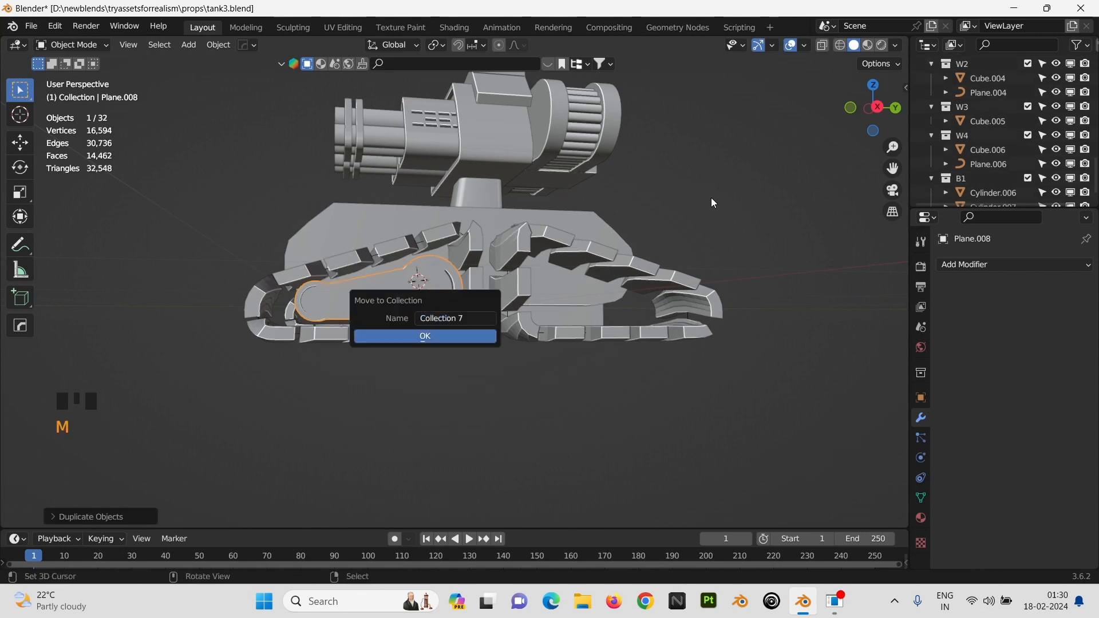
key("Return")
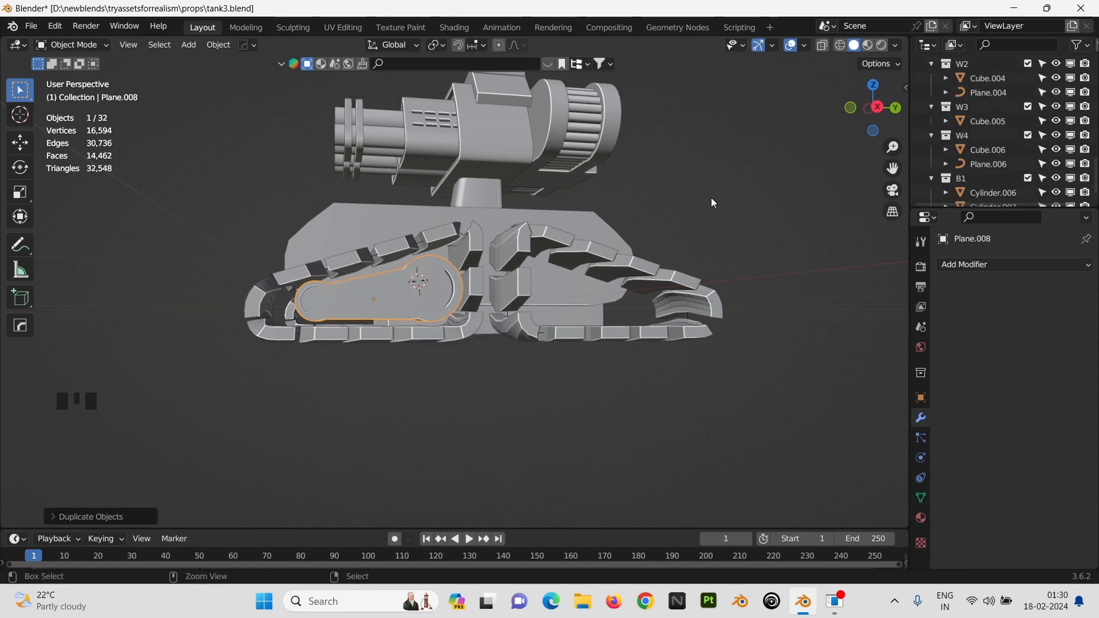
Step: Mirror the duplicated wheel assembly along Y and move it along Y into the neighbouring track loop on the same side
key("ctrl+m")
key("y")
left_click(455, 276)
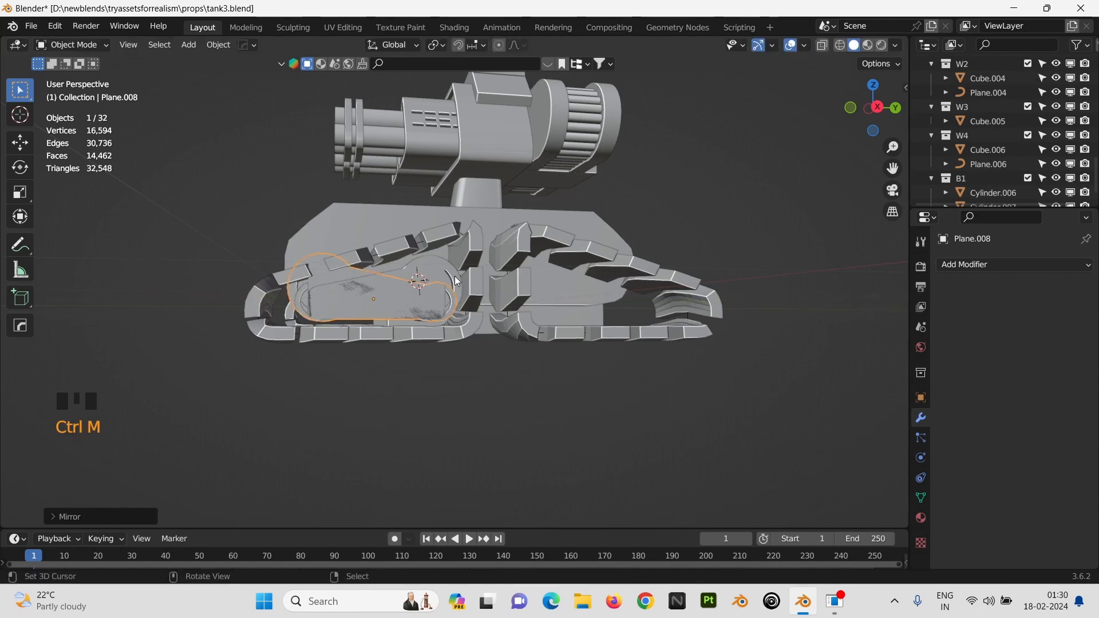
key("g")
key("y")
left_click(672, 314)
key("KP_3")
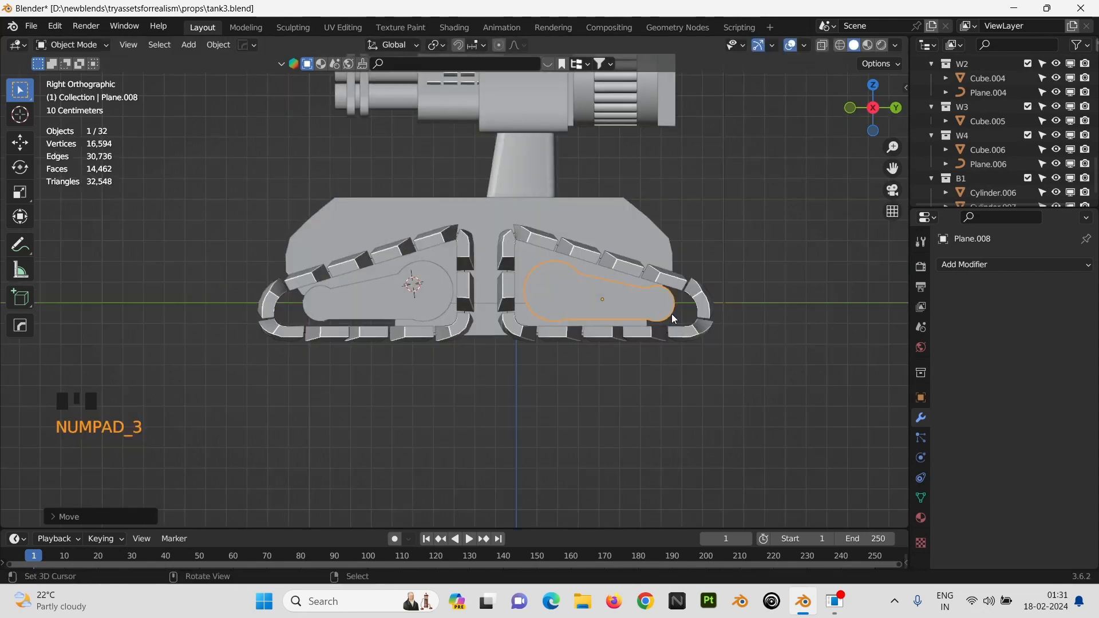
Step: Select both wheel assemblies on this side and move them along X toward the tank body, inside the tracks' width
scroll(613, 300, "down", 3)
middle_click_drag(612, 300, 682, 325)
right_click(452, 305, "shift")
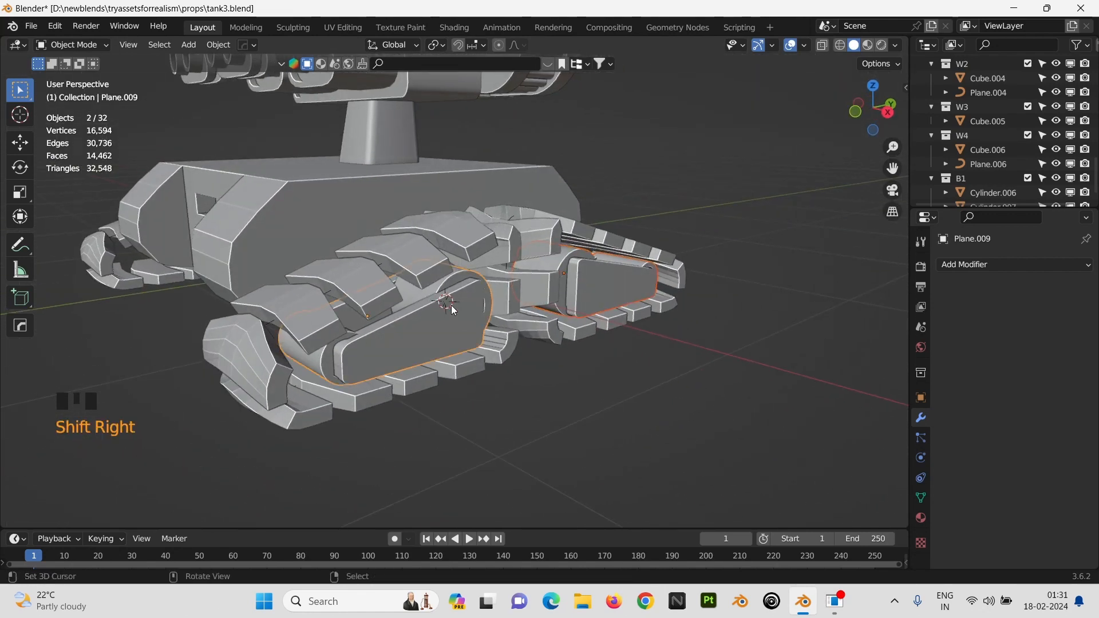
key("KP_7")
key("g")
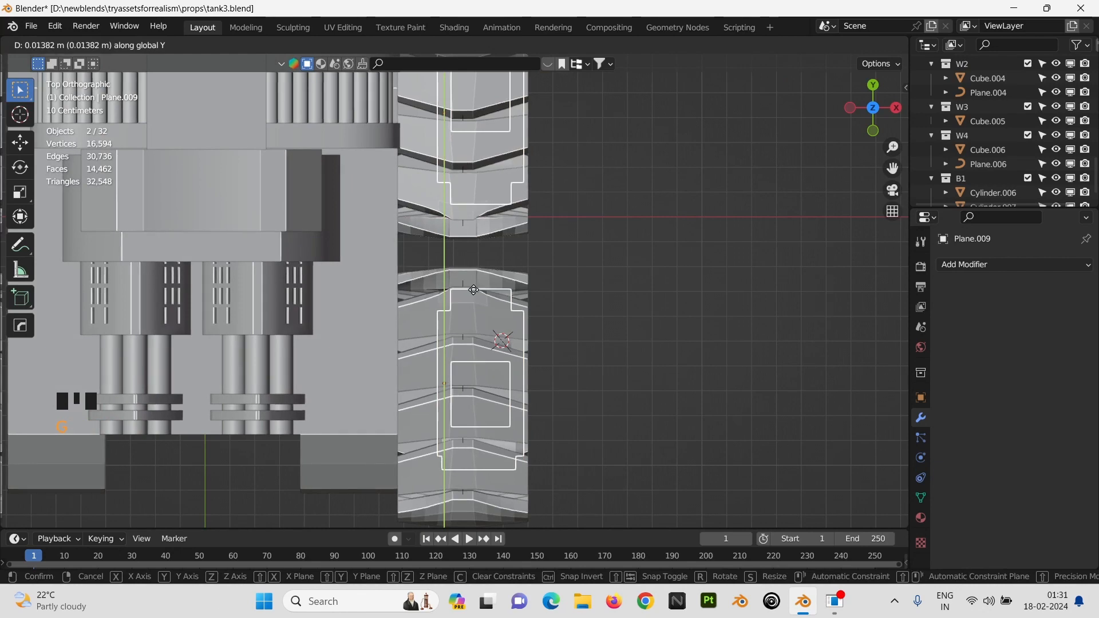
key("x")
left_click(491, 300)
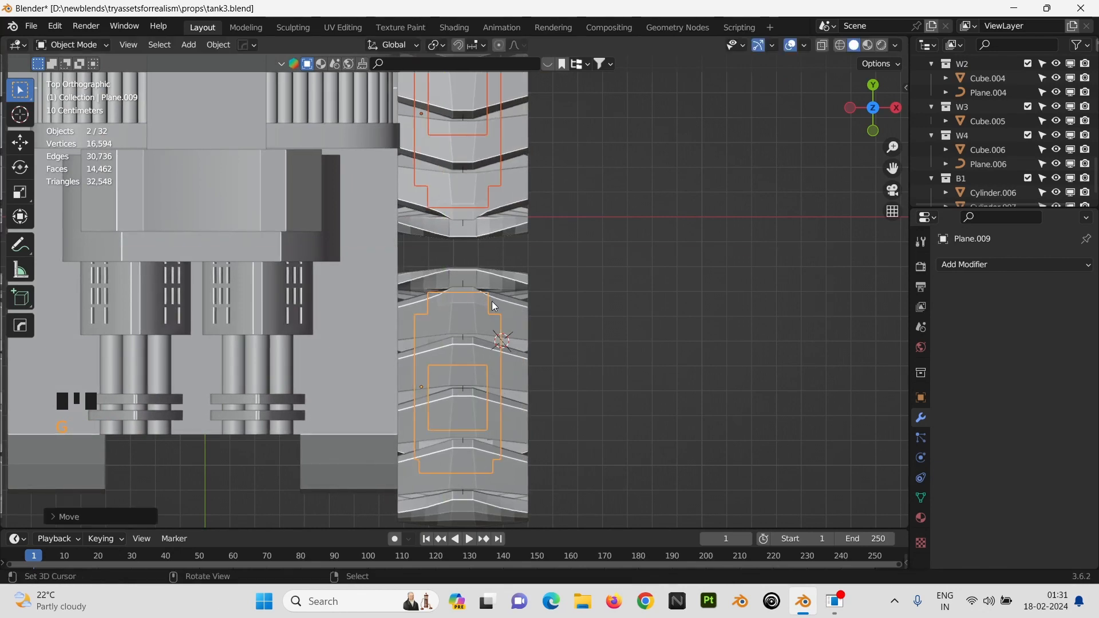
Step: Duplicate both wheel assemblies, mirror the copies along X and move them along X into the tracks on the opposite side
scroll(456, 355, "down", 2)
scroll(455, 355, "down", 3)
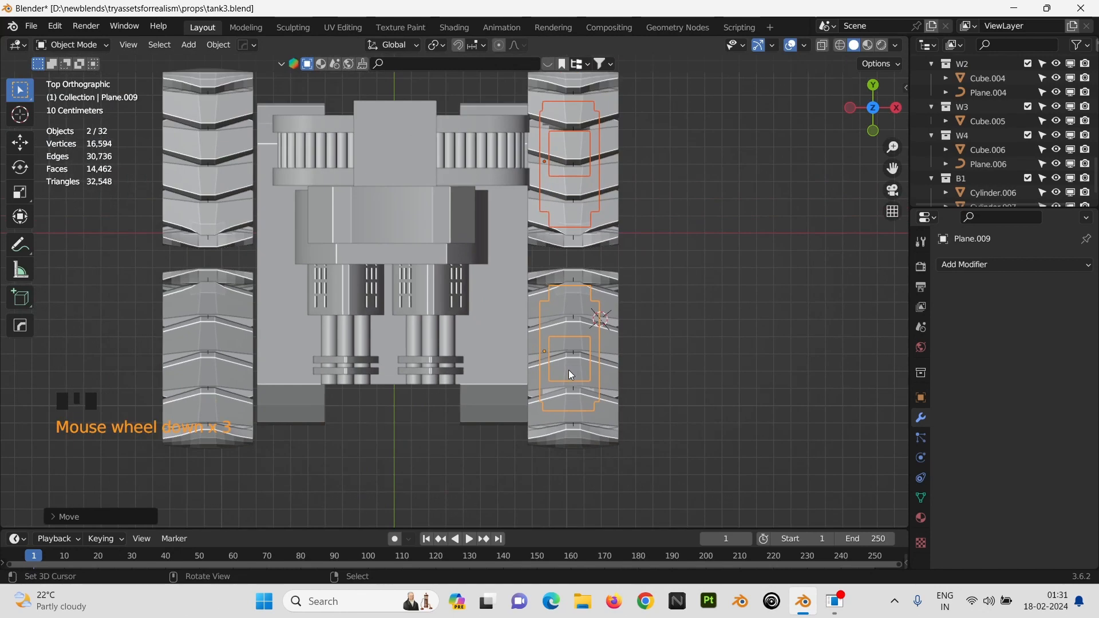
middle_click_drag(522, 360, 574, 392, "shift")
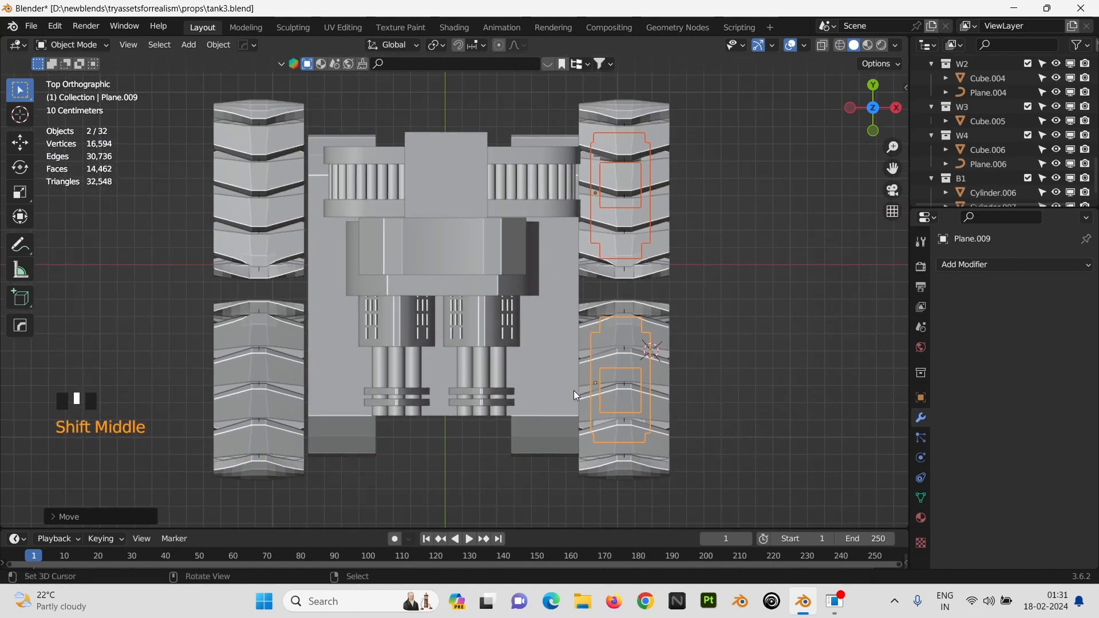
key("ctrl+m")
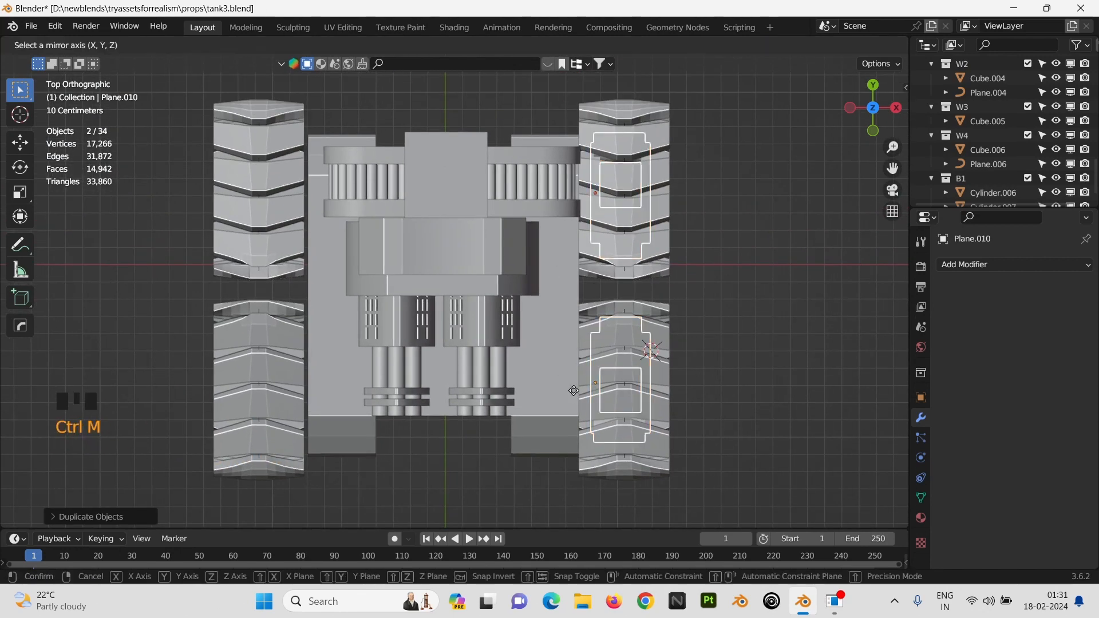
key("x")
key("g")
key("x")
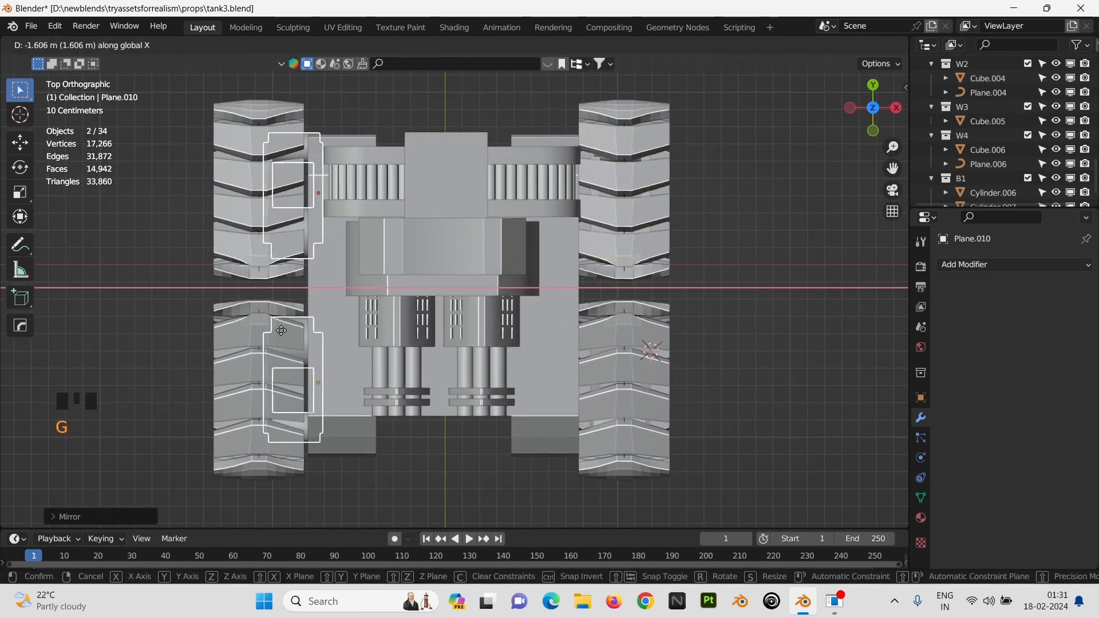
left_click(332, 328)
Step: Select the camera in camera view and move it to about X 7.30 m, Y -6.90 m, Z 5.07 m
middle_click_drag(331, 328, 461, 251)
scroll(462, 250, "up", 4)
scroll(461, 250, "down", 2)
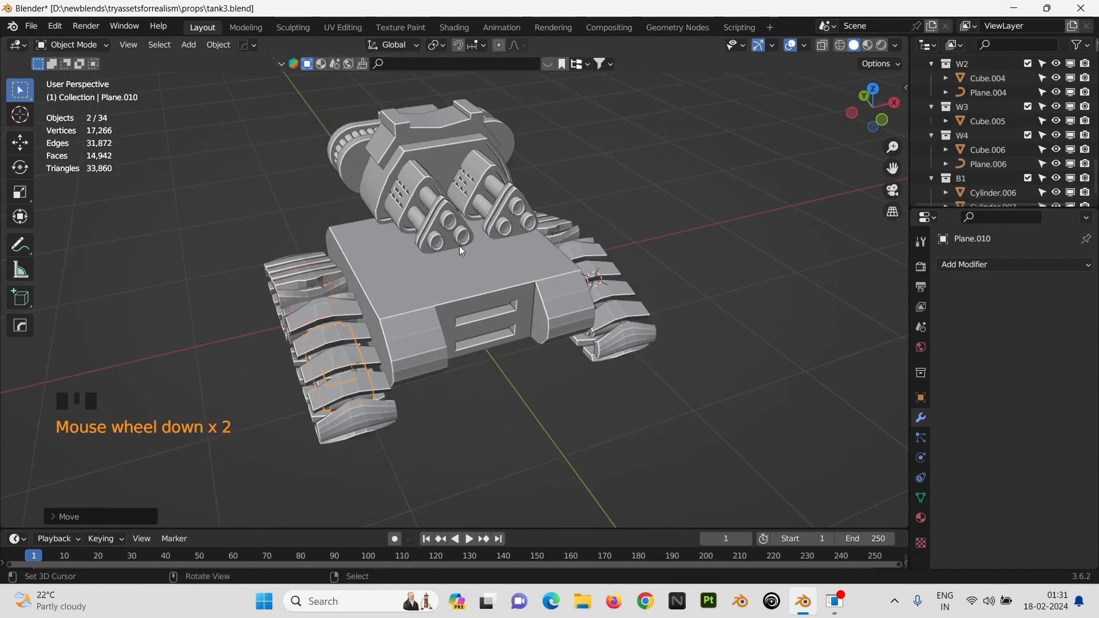
key("KP_0")
scroll(580, 267, "down", 2)
scroll(569, 184, "up", 2)
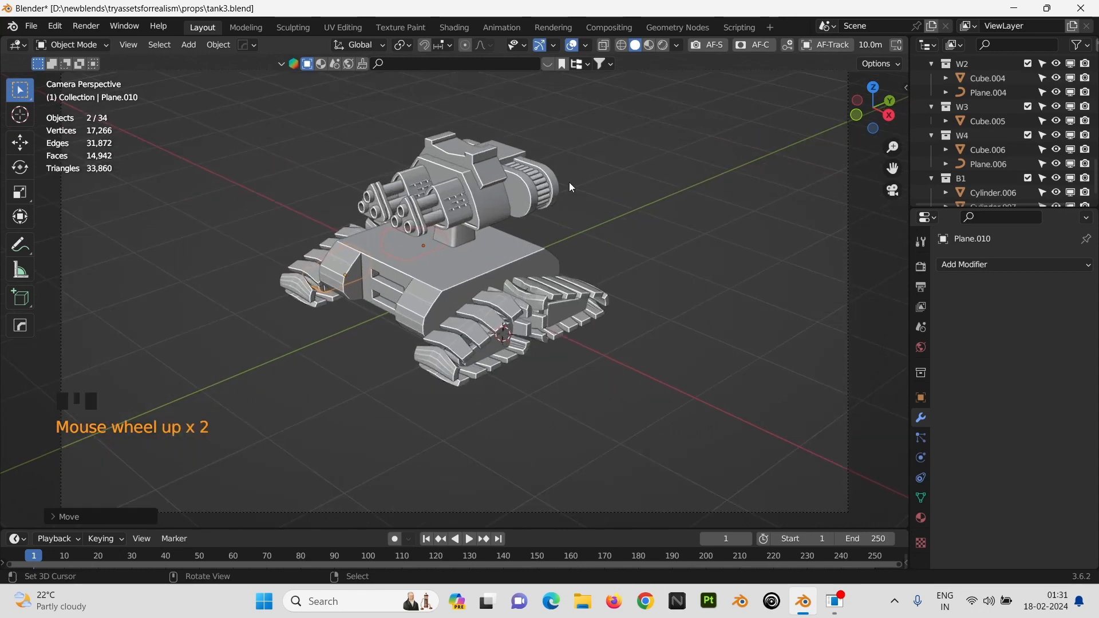
scroll(570, 187, "down", 1)
scroll(578, 156, "down", 1)
right_click(572, 140)
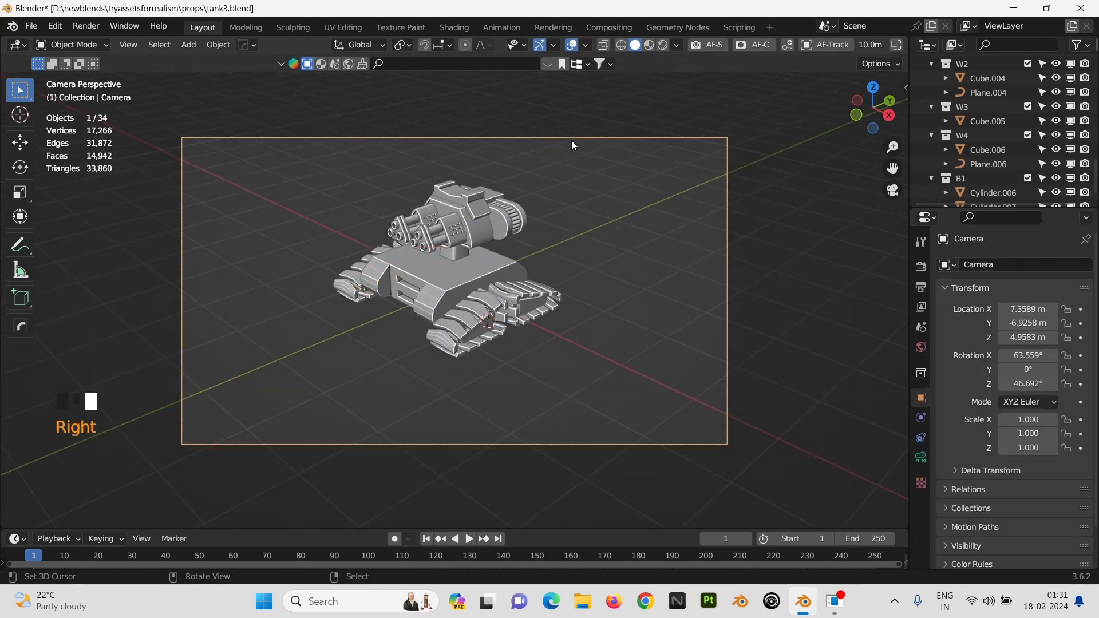
key("g")
left_click(555, 232)
Step: Set the camera's focal length to 67 mm and shift the camera so the tank sits centred in the frame
scroll(554, 317, "up", 2)
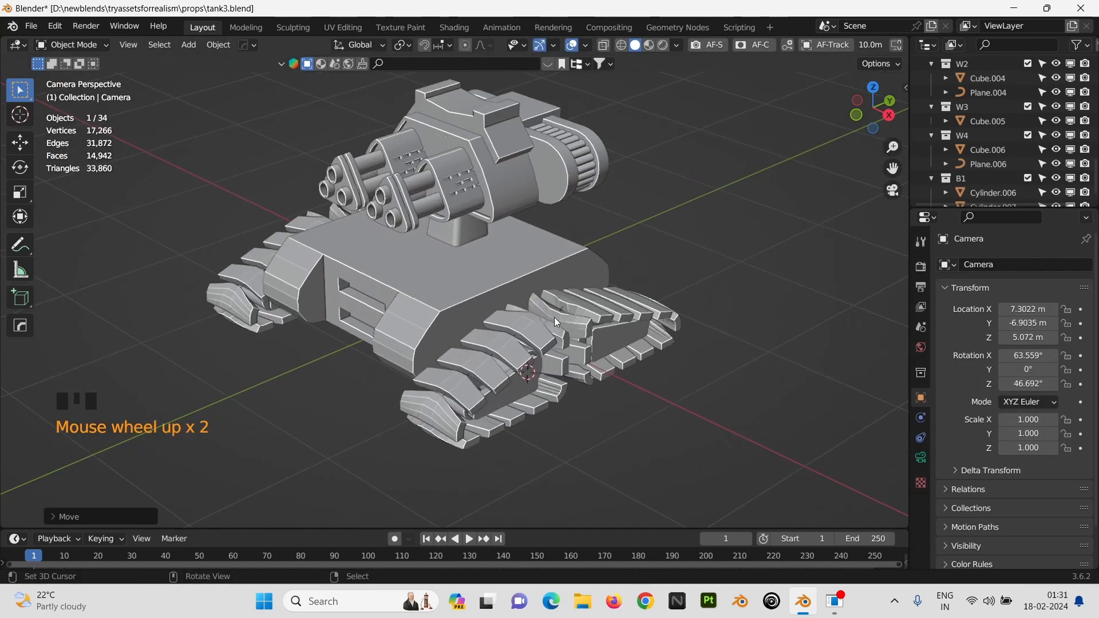
middle_click_drag(554, 317, 509, 302)
key("KP_0")
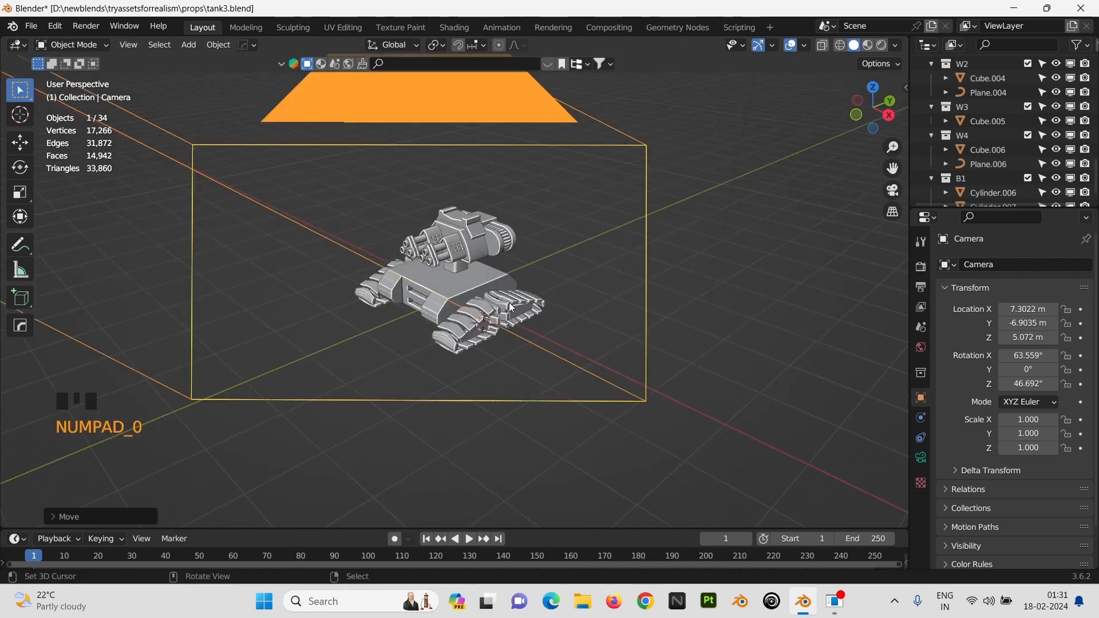
scroll(510, 302, "down", 3)
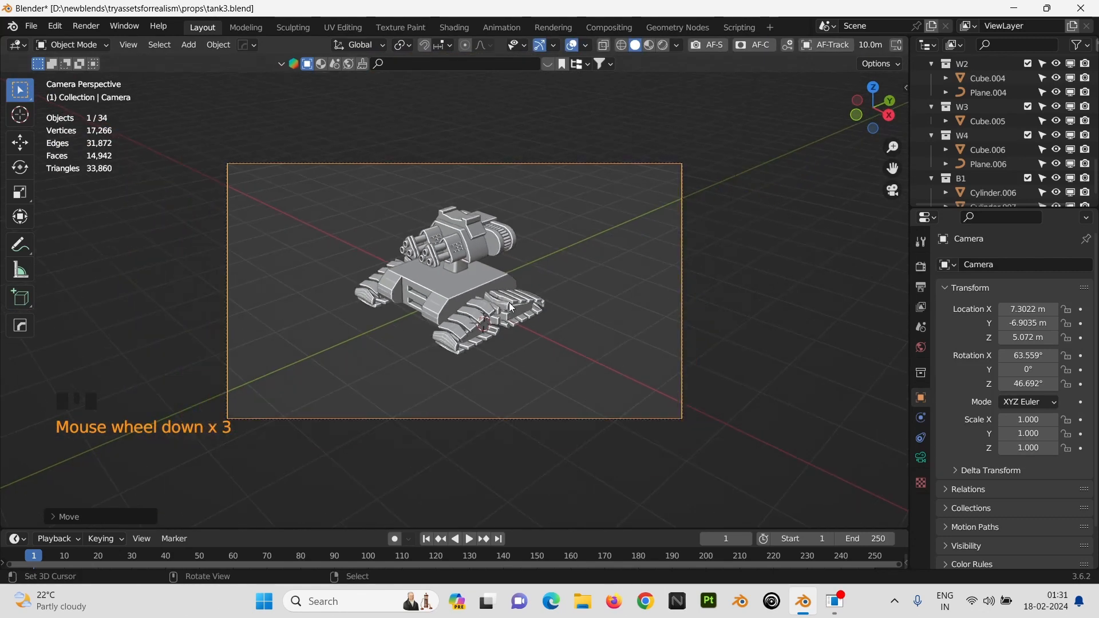
left_click(919, 458)
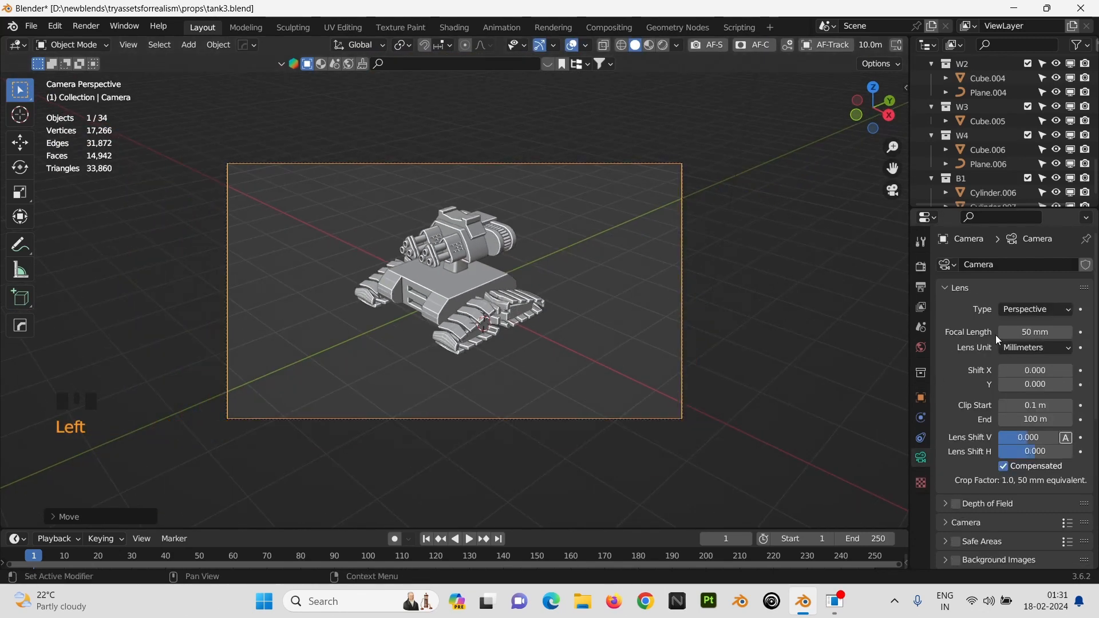
left_click_drag(1018, 335, 1047, 336)
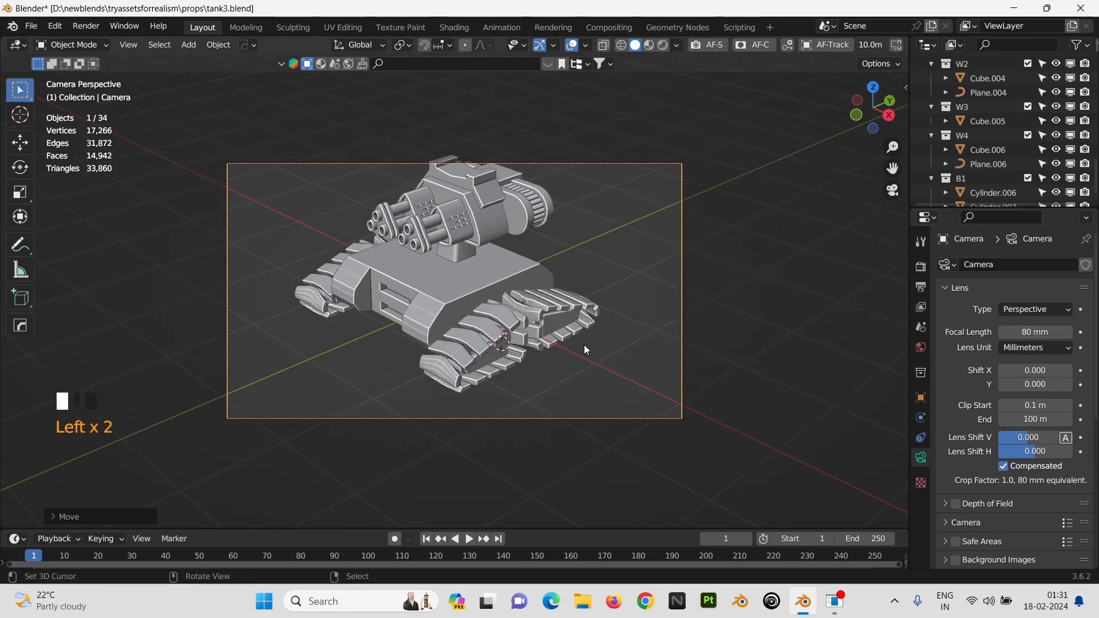
key("g")
left_click(570, 316)
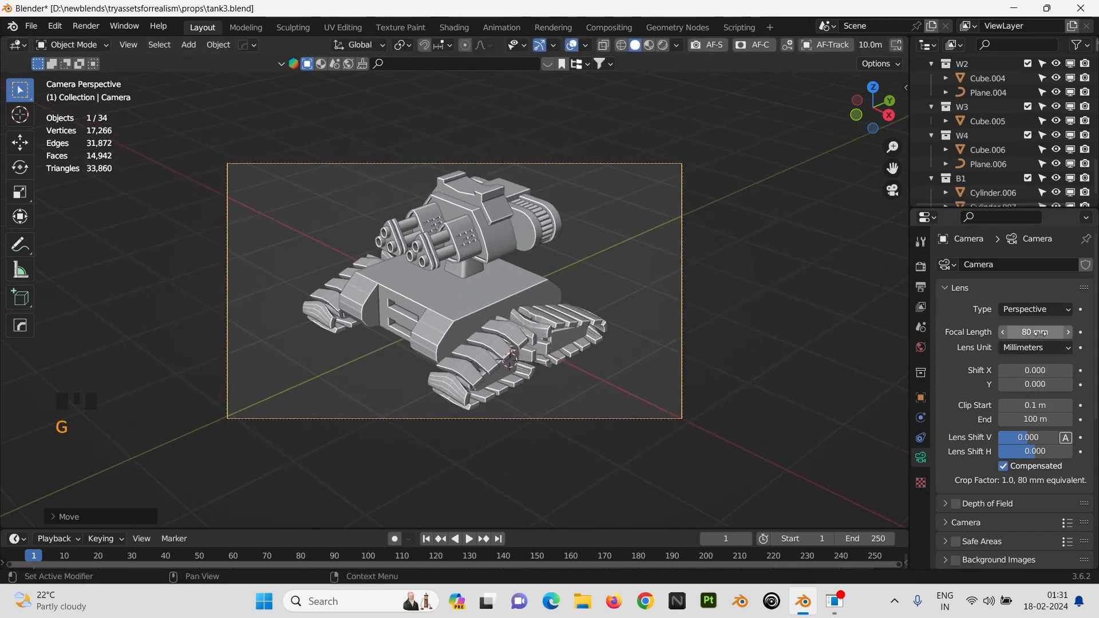
left_click_drag(1041, 333, 1030, 333)
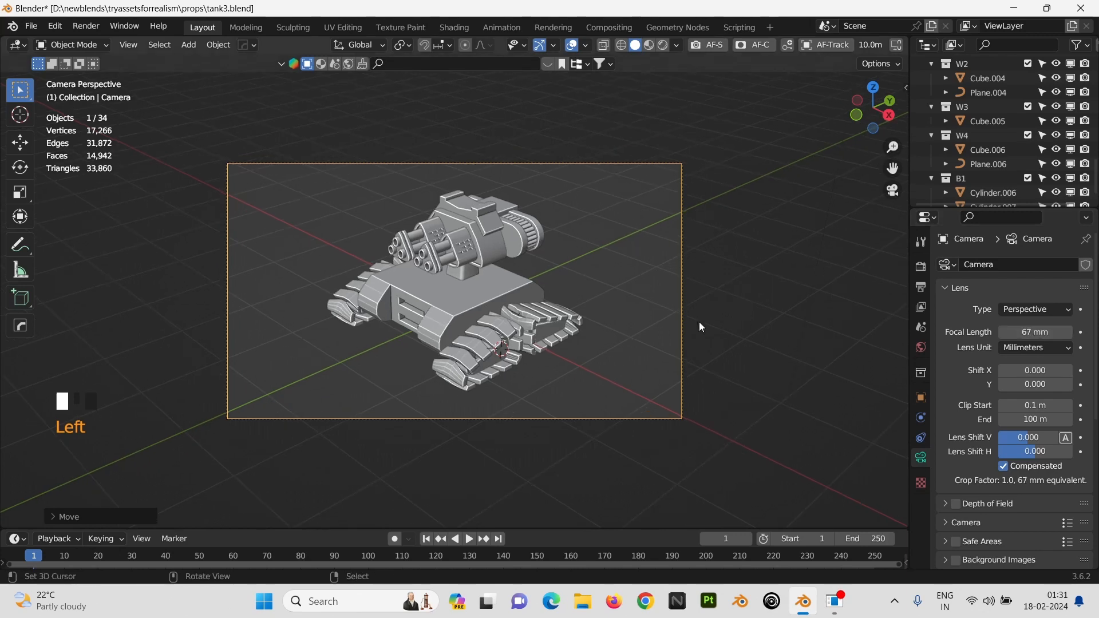
Step: Examine the wheel assemblies inside the tracks, the slotted hull end and the turret mount from several angles
scroll(702, 327, "up", 4)
middle_click_drag(690, 327, 857, 257)
scroll(441, 229, "down", 2)
scroll(441, 229, "up", 2)
middle_click_drag(414, 231, 239, 260)
scroll(395, 301, "up", 5)
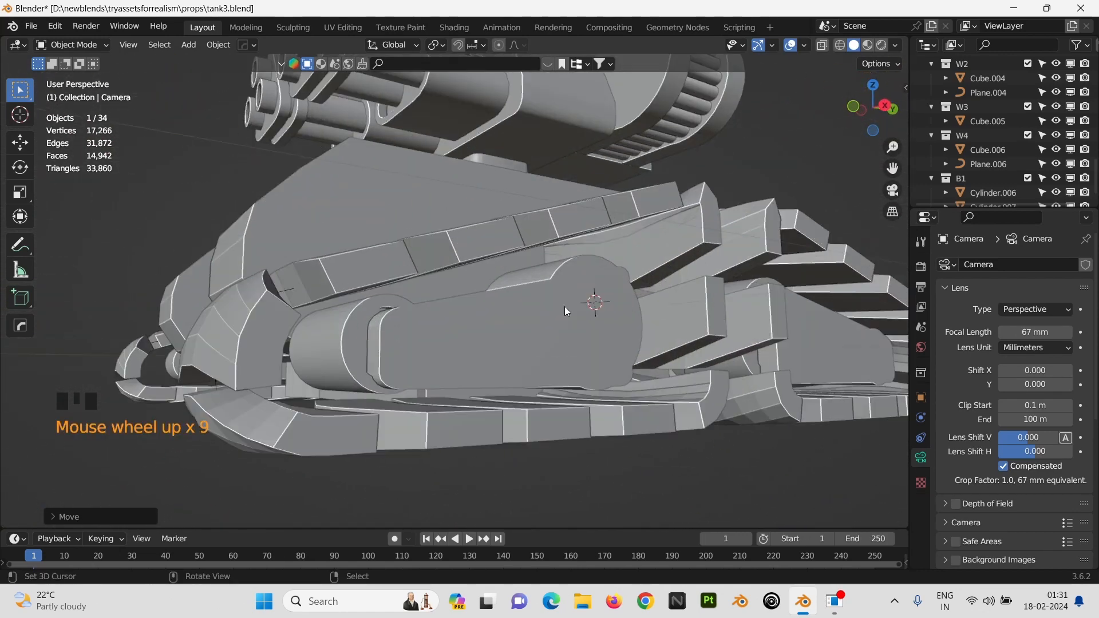
middle_click_drag(564, 307, 430, 341)
scroll(401, 358, "up", 2)
scroll(398, 353, "down", 3)
scroll(448, 351, "up", 3)
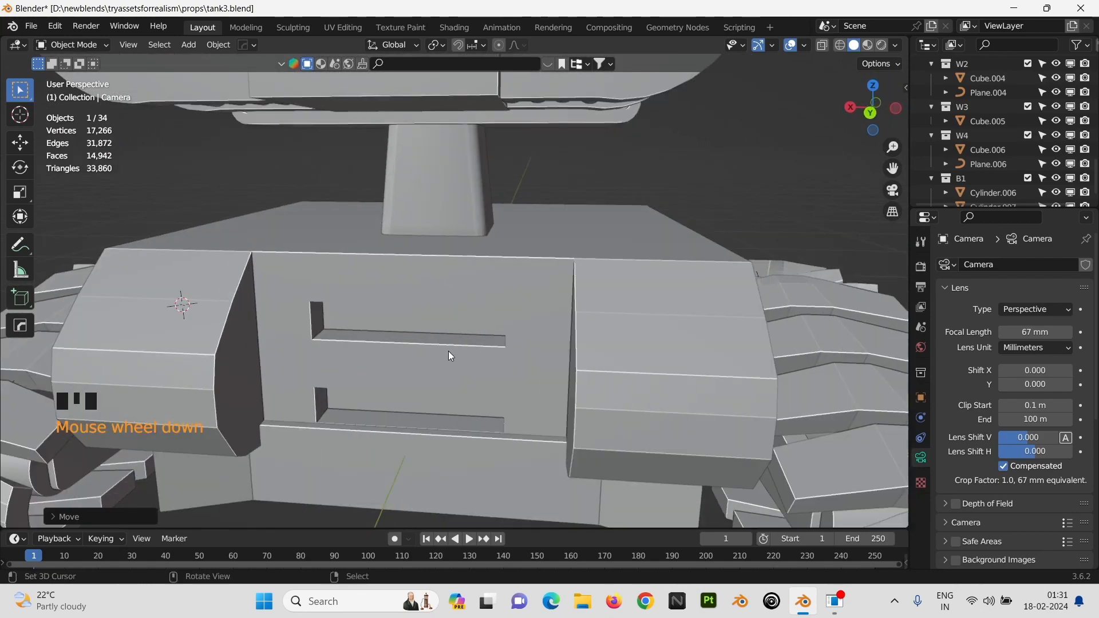
scroll(448, 352, "down", 3)
scroll(449, 351, "down", 4)
middle_click_drag(375, 311, 621, 284)
Step: Return to the camera view and save the tank file
key("KP_0")
scroll(623, 289, "down", 2)
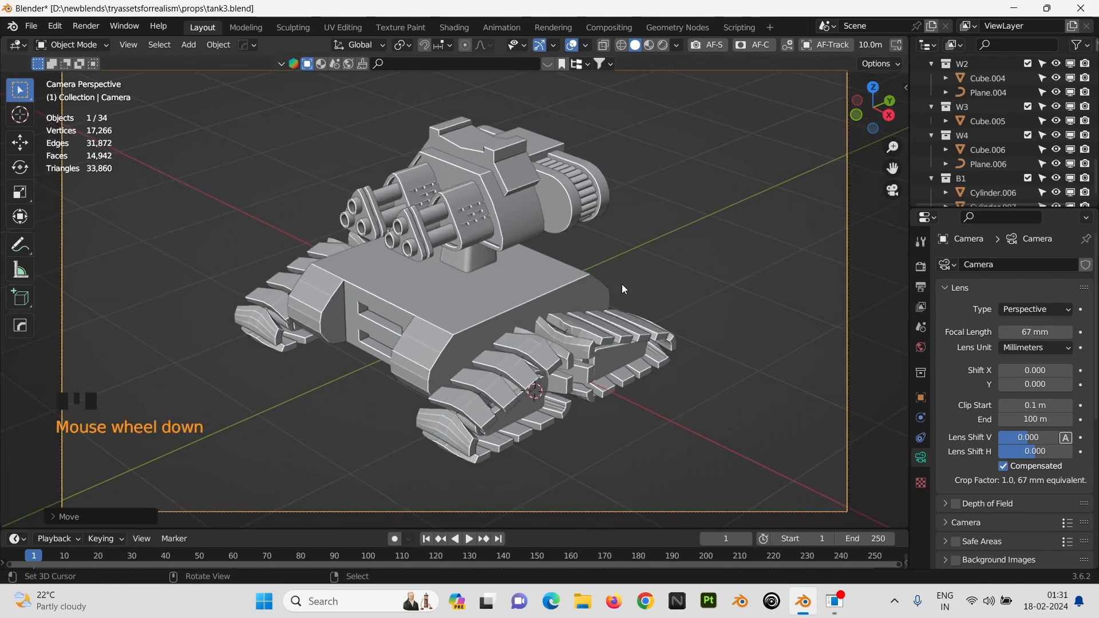
key("ctrl+s")
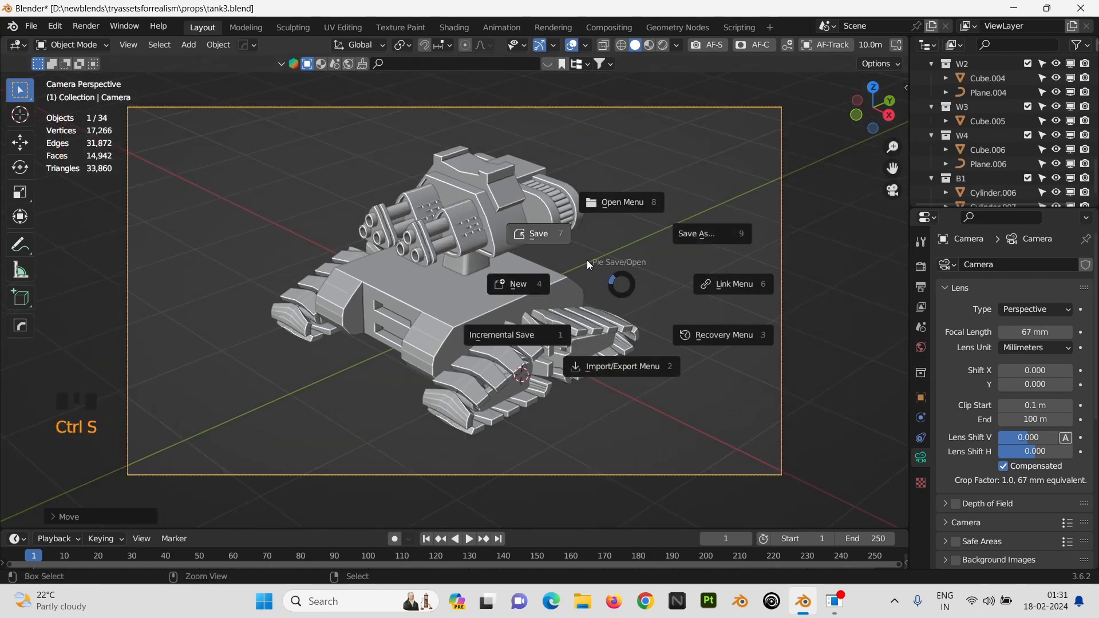